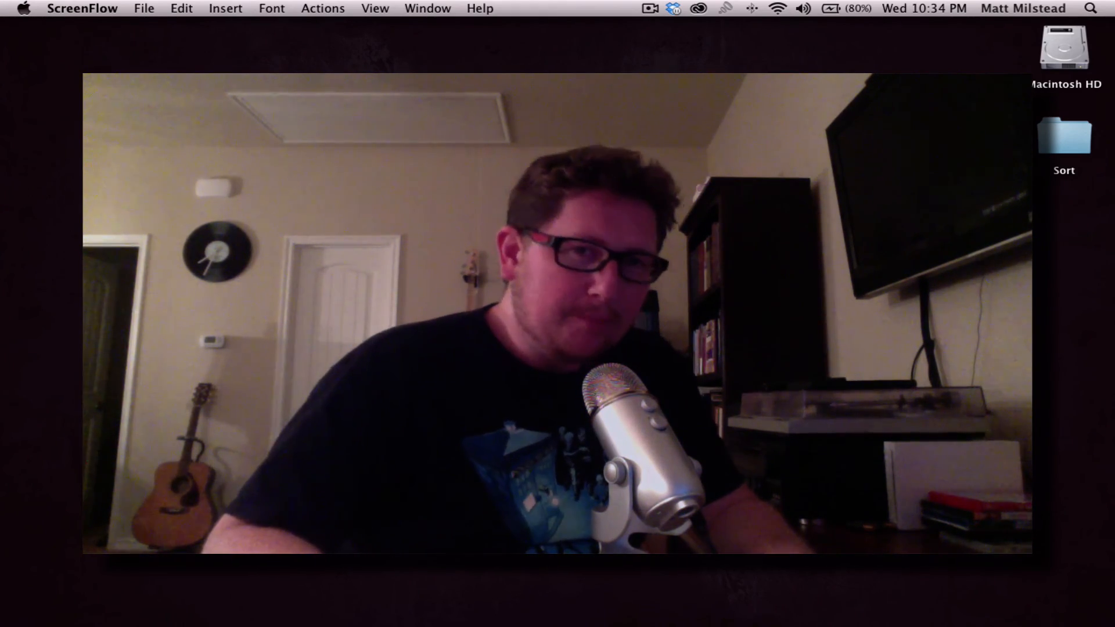
# - Switch to After Effects and play the finished BROGRAPH text animation from the first frame
pyautogui.moveTo(530, 604)
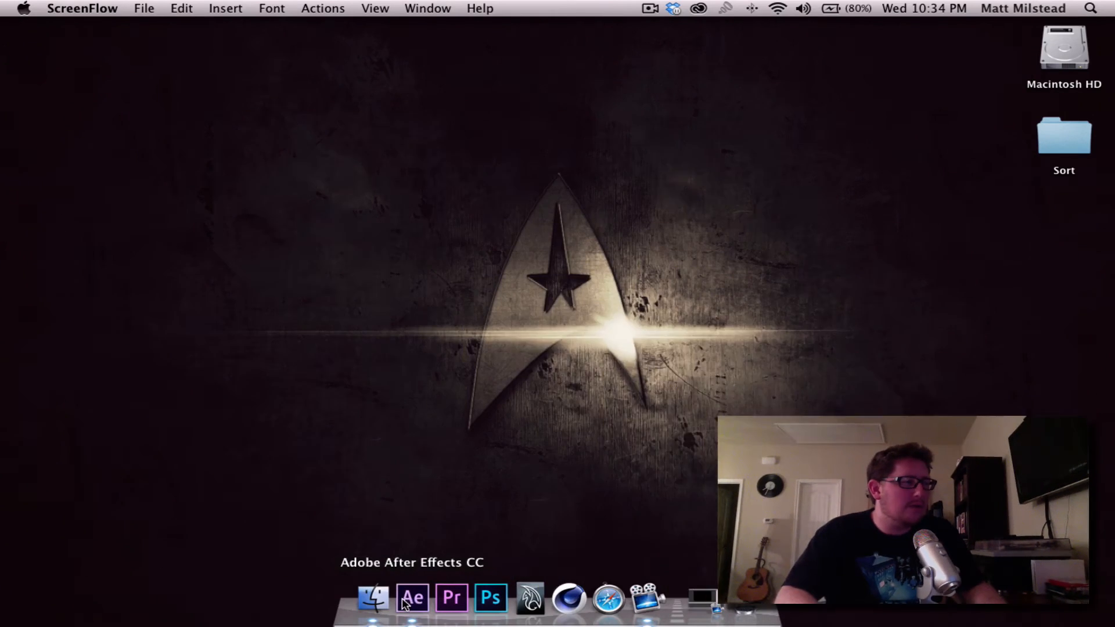
pyautogui.click(405, 601)
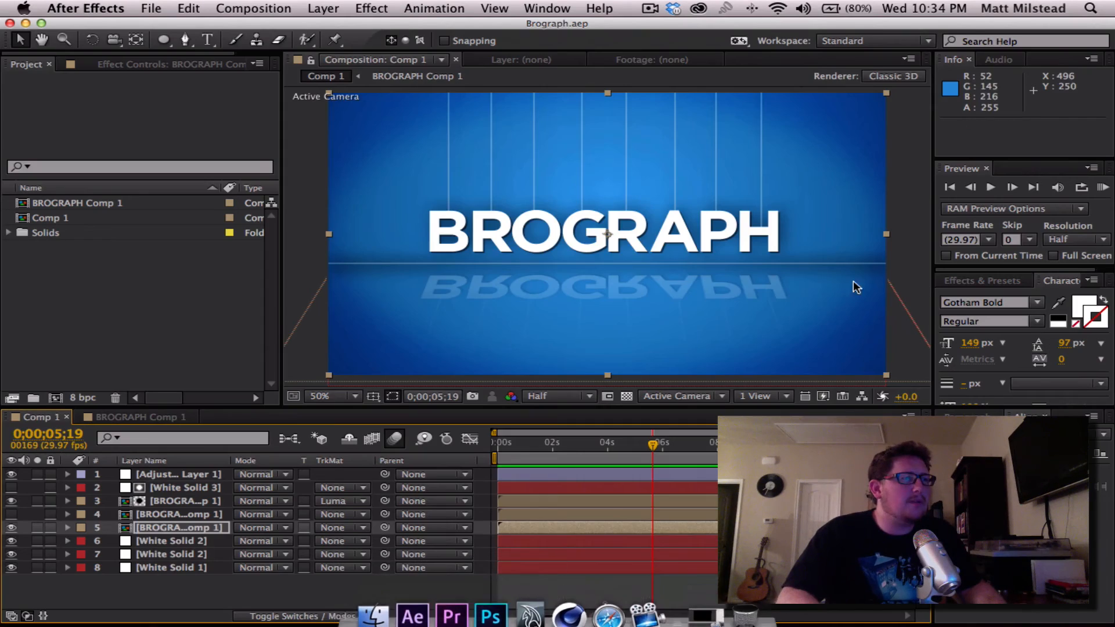
pyautogui.press('Home')
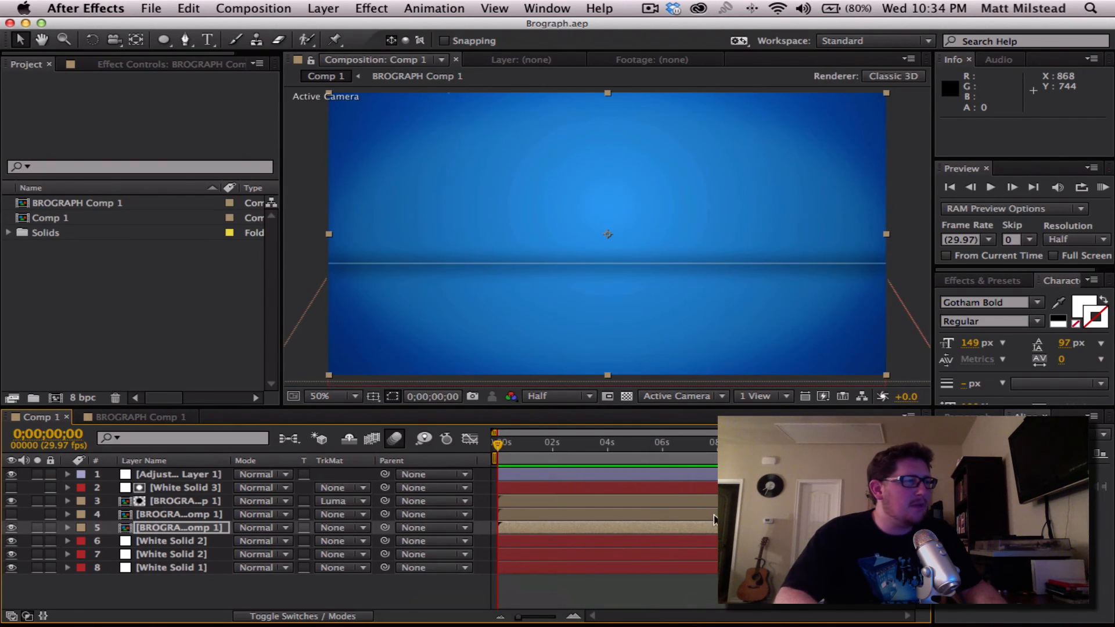
pyautogui.press('space')
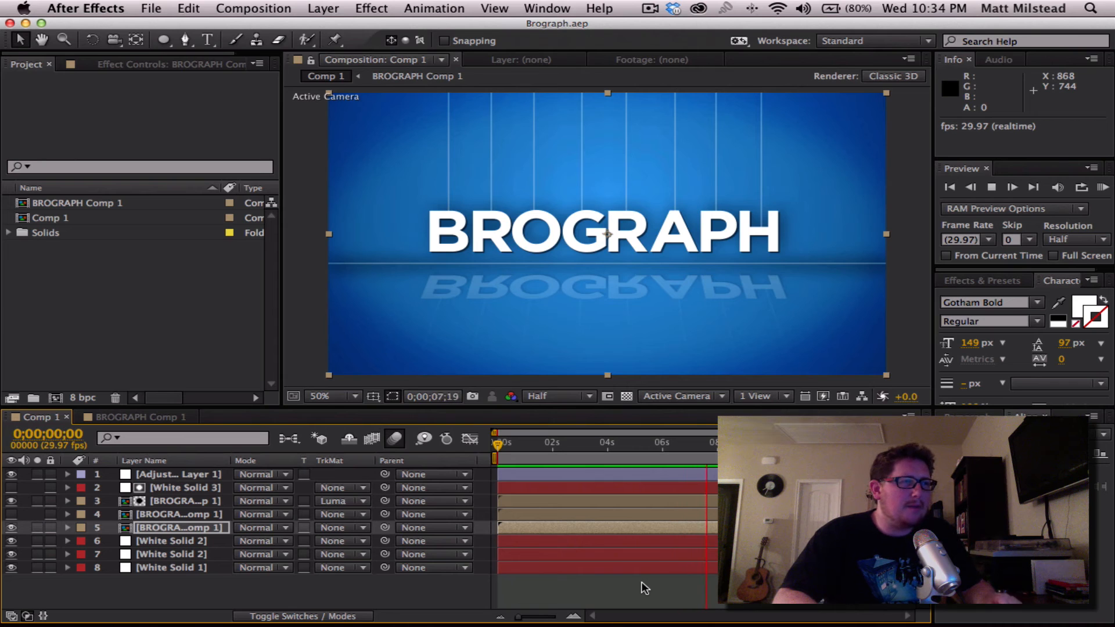
pyautogui.press('space')
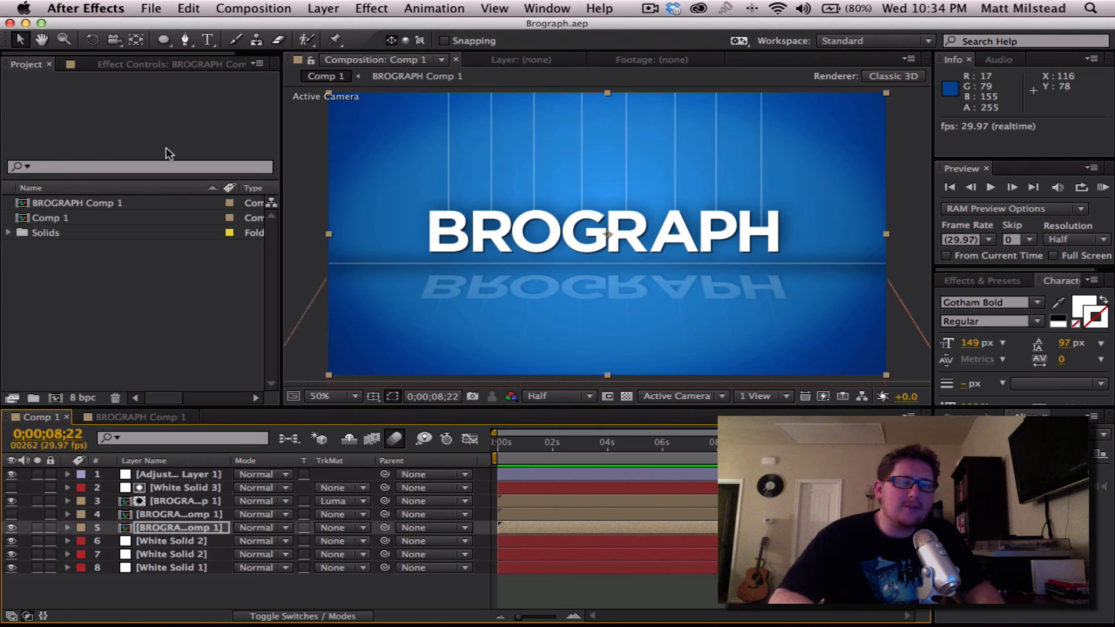
# - Create a new, empty project
pyautogui.click(171, 43)
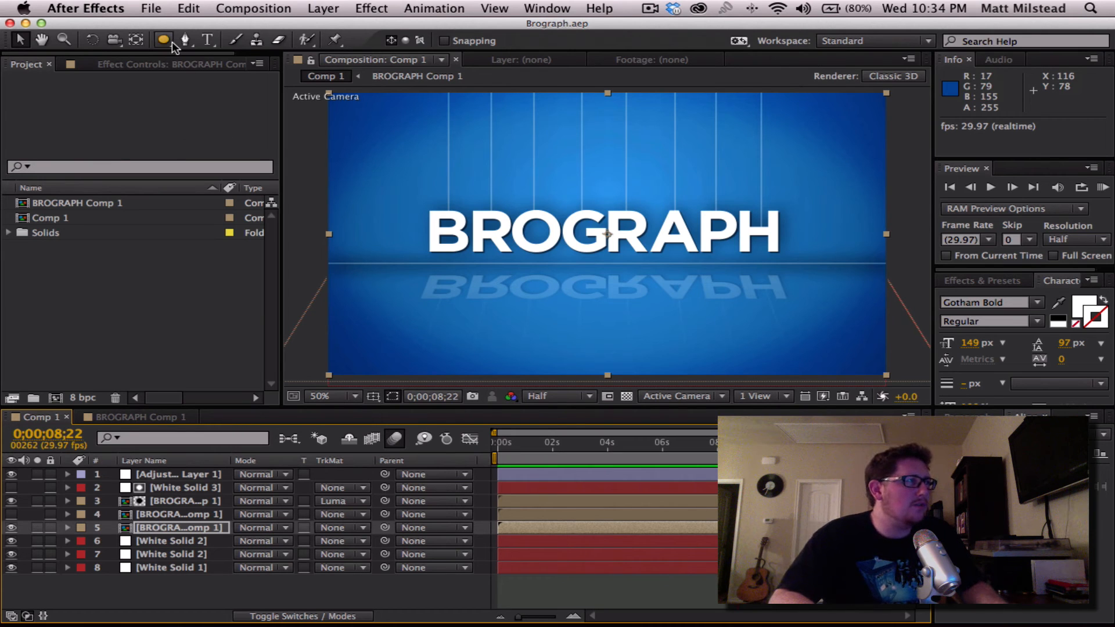
pyautogui.click(152, 8)
pyautogui.moveTo(174, 27)
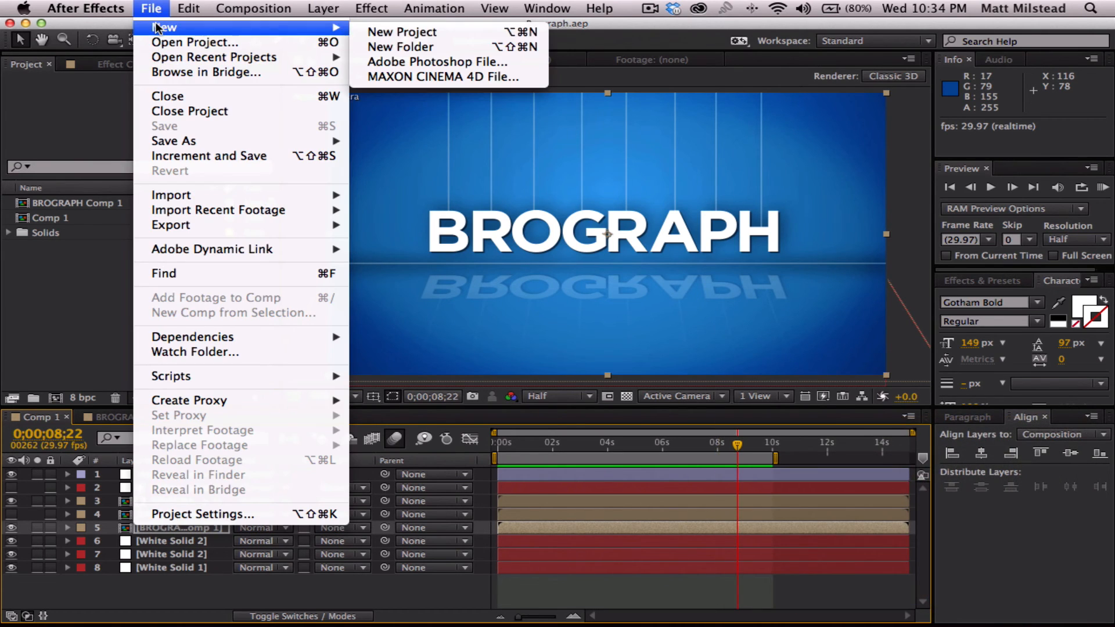
pyautogui.click(480, 37)
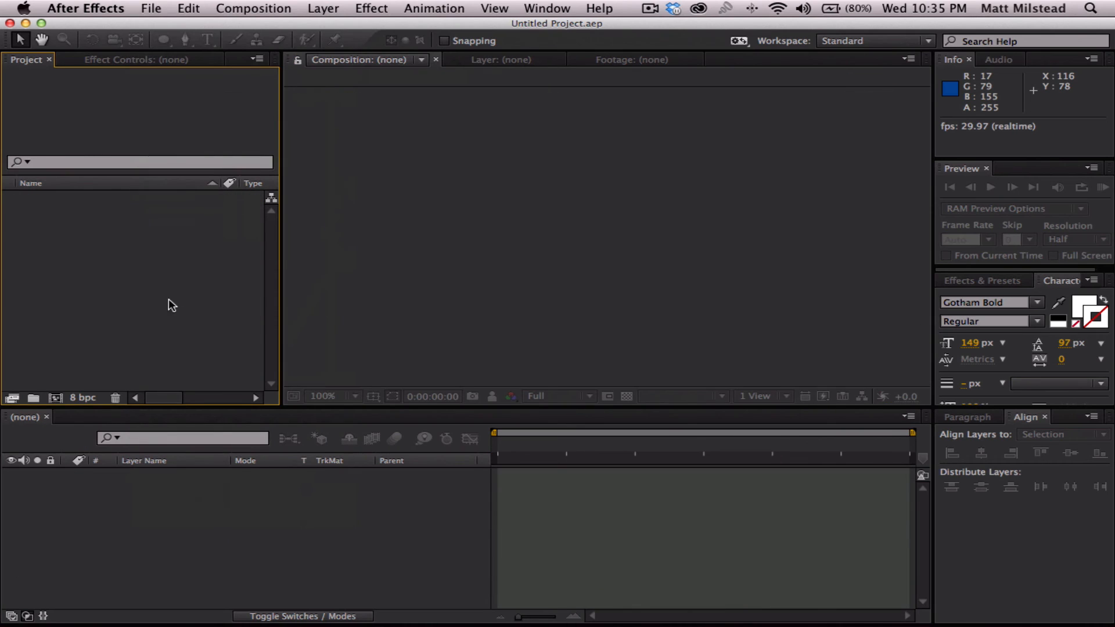
# - Create a composition named Comp 1 with the HDV/HDTV 720 29.97 preset and a 10-second duration
pyautogui.rightClick(100, 267)
pyautogui.click(185, 278)
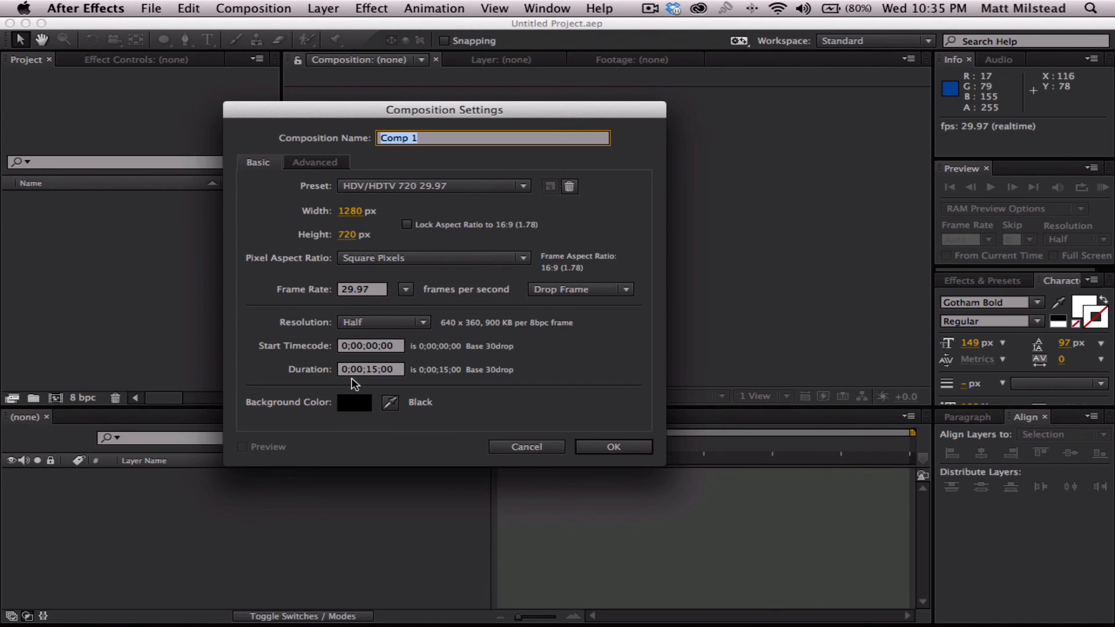
pyautogui.moveTo(369, 376); pyautogui.dragTo(459, 376)
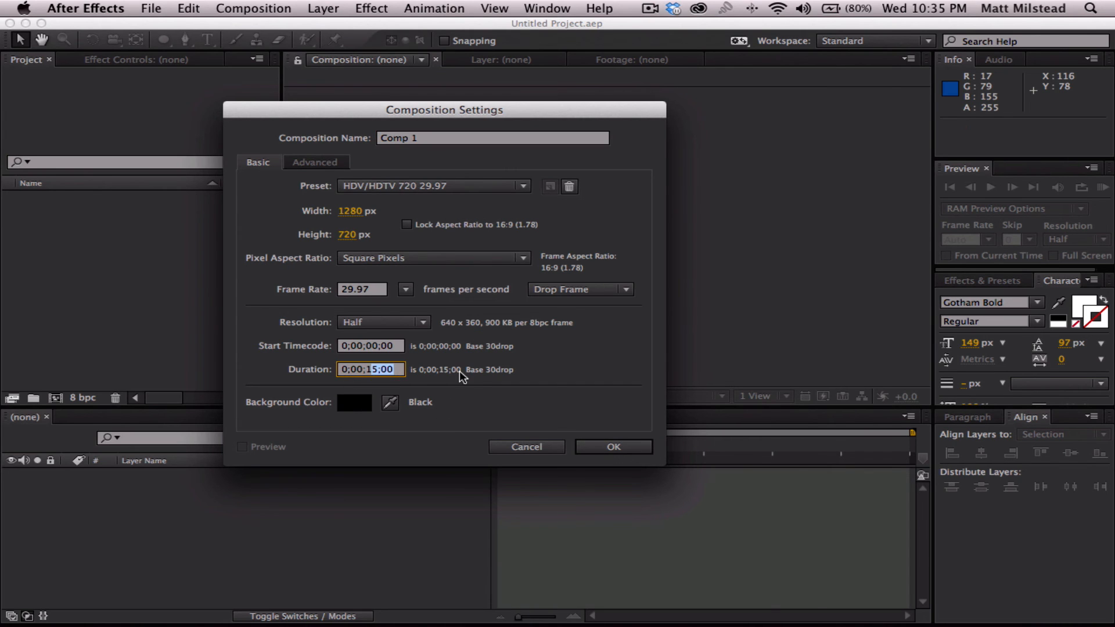
pyautogui.press('Return')
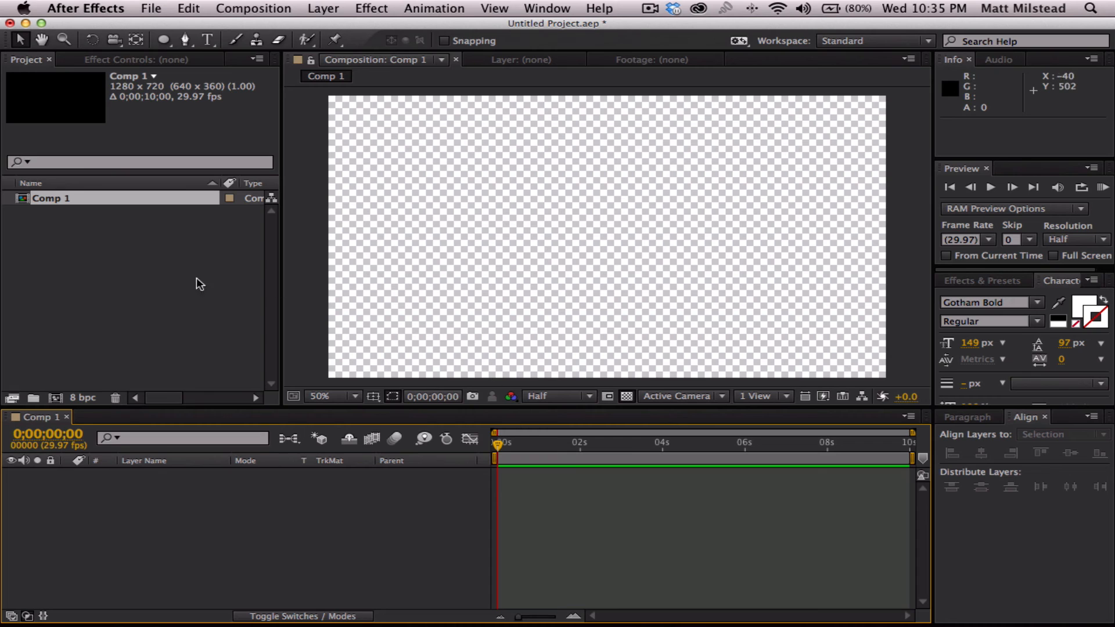
# - Choose the Standard workspace layout and look over the other available workspaces
pyautogui.click(168, 283)
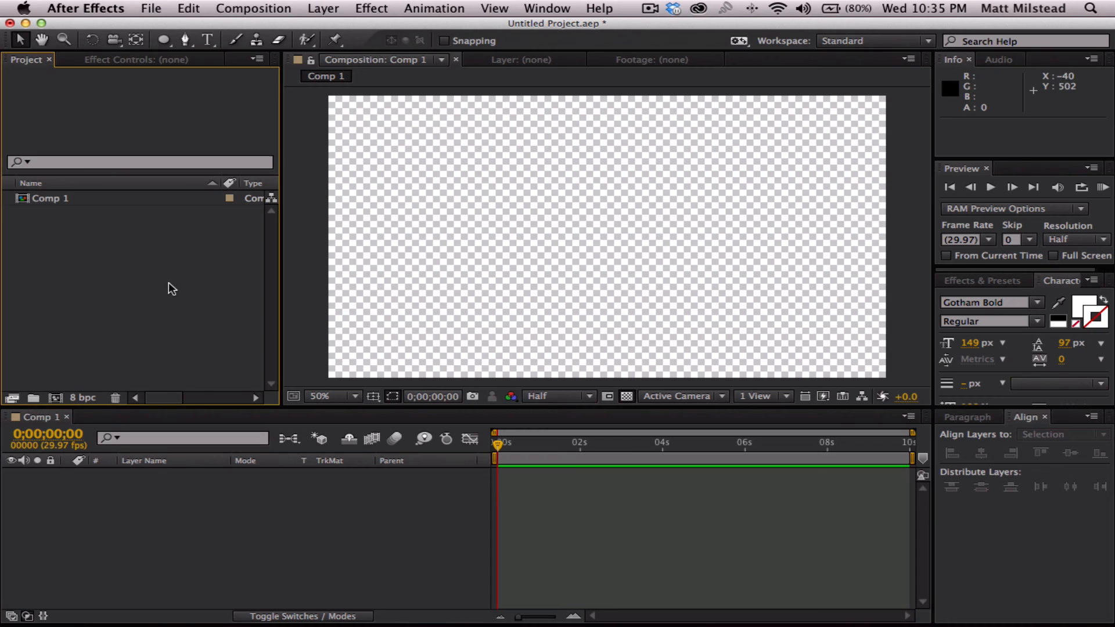
pyautogui.click(612, 534)
pyautogui.click(112, 291)
pyautogui.click(547, 8)
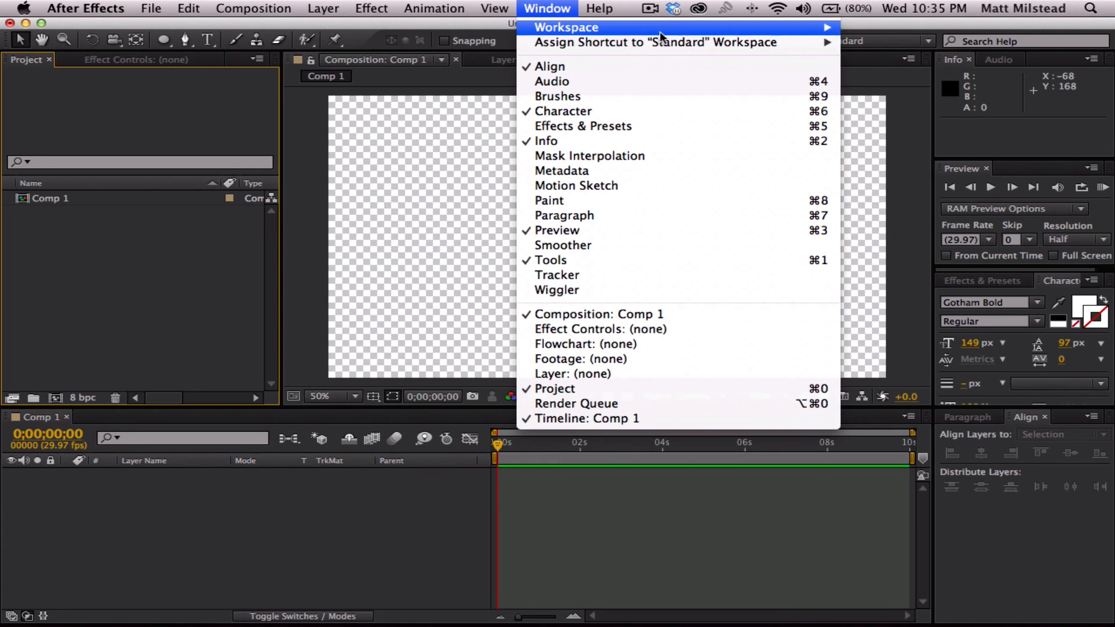
pyautogui.moveTo(660, 29)
pyautogui.click(915, 122)
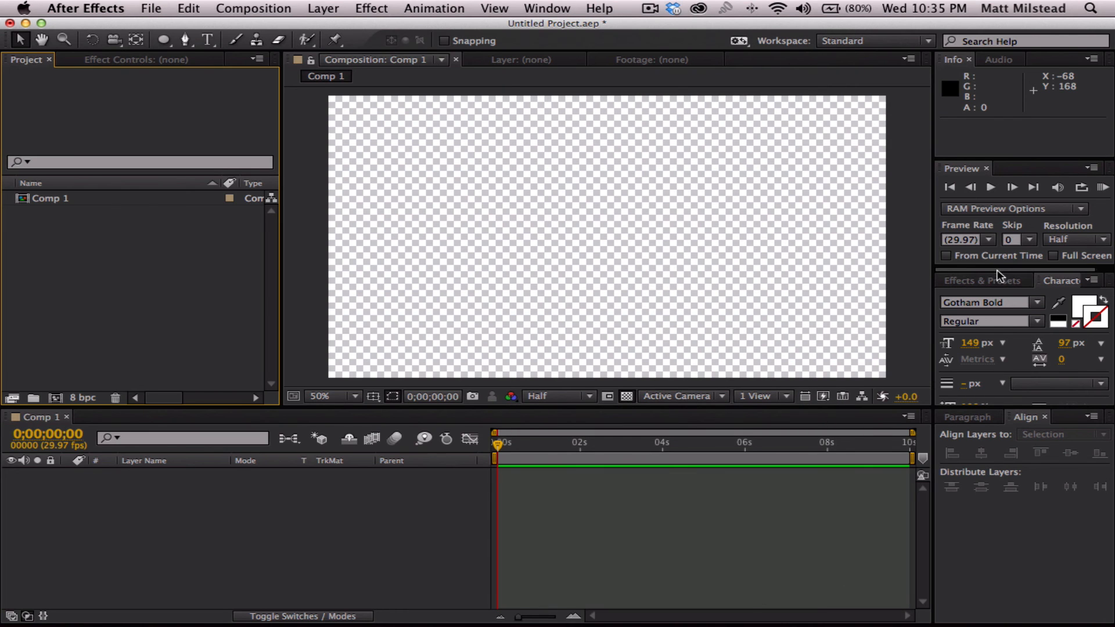
pyautogui.click(557, 8)
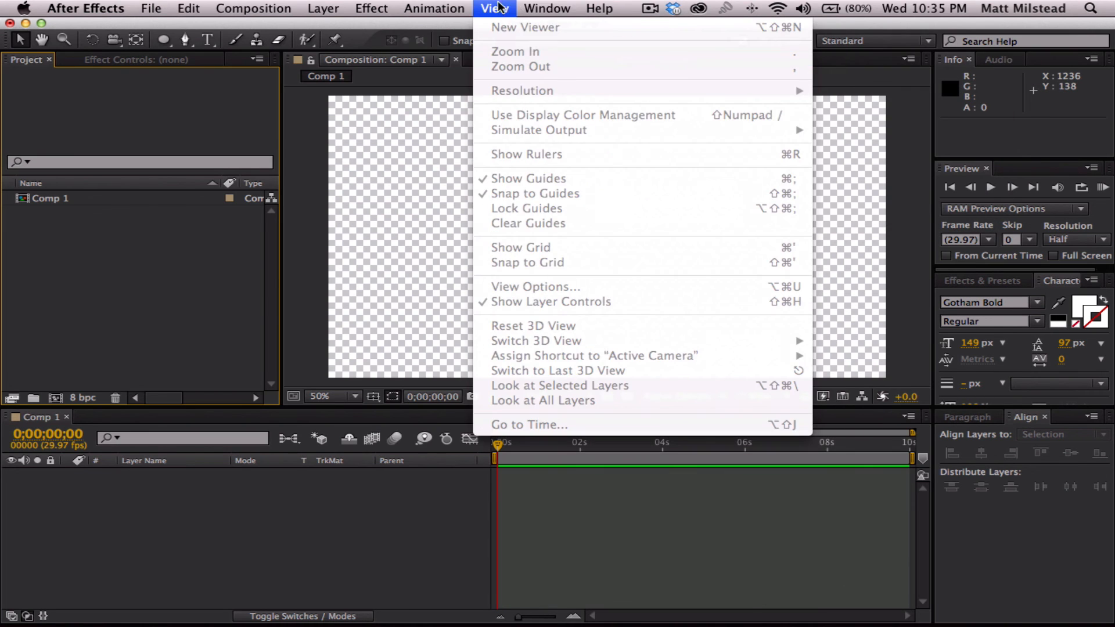
pyautogui.moveTo(547, 29)
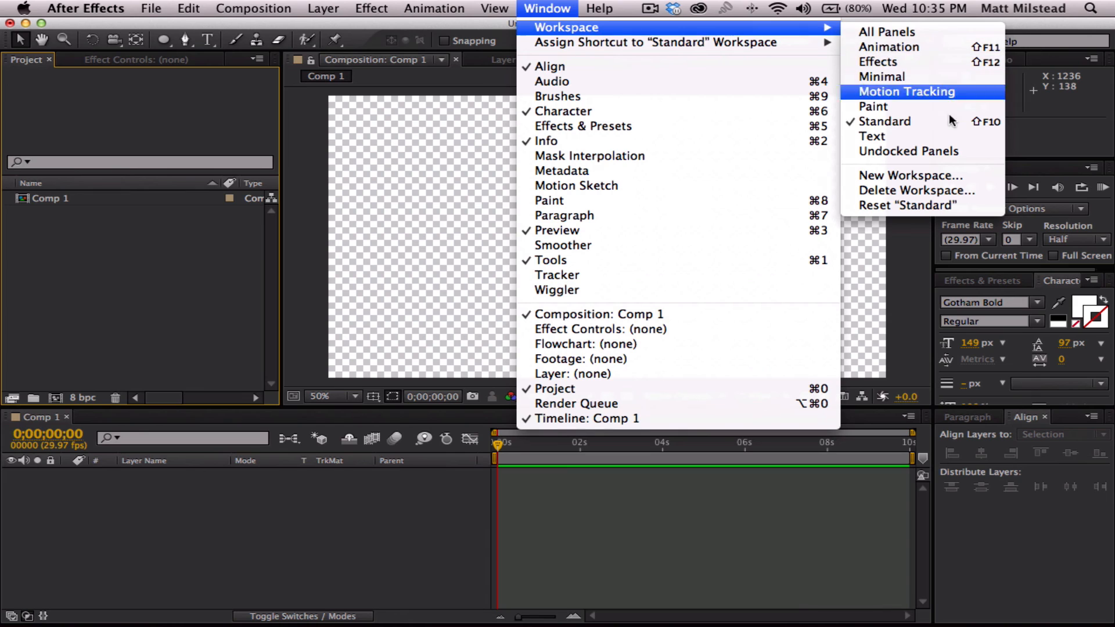
pyautogui.click(759, 551)
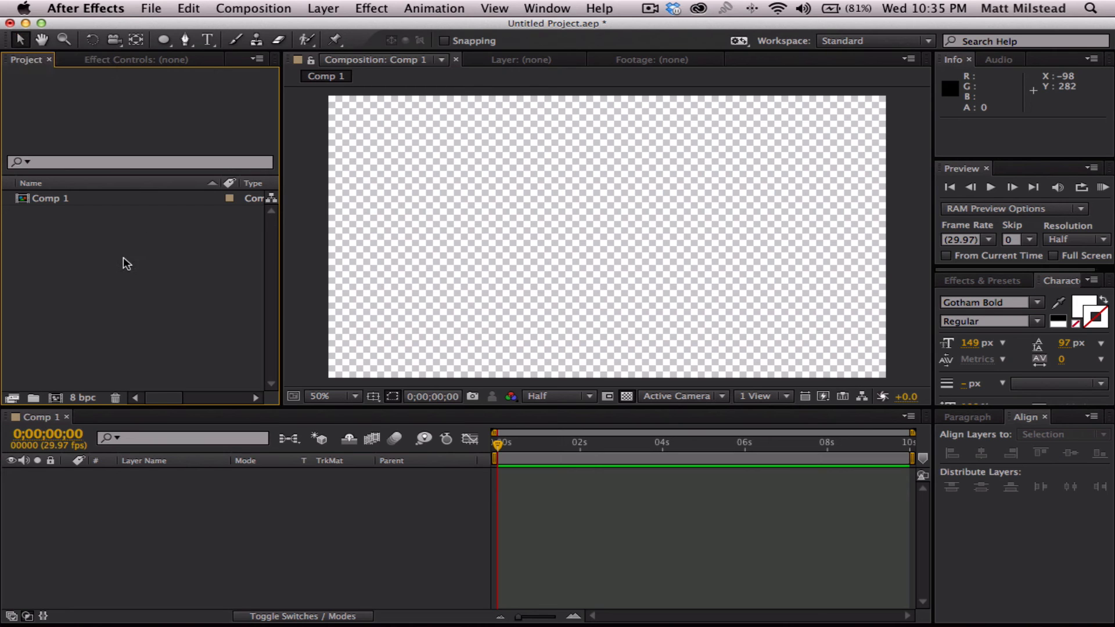
# - Add a white solid layer to Comp 1 and select it
pyautogui.rightClick(358, 490)
pyautogui.moveTo(461, 458)
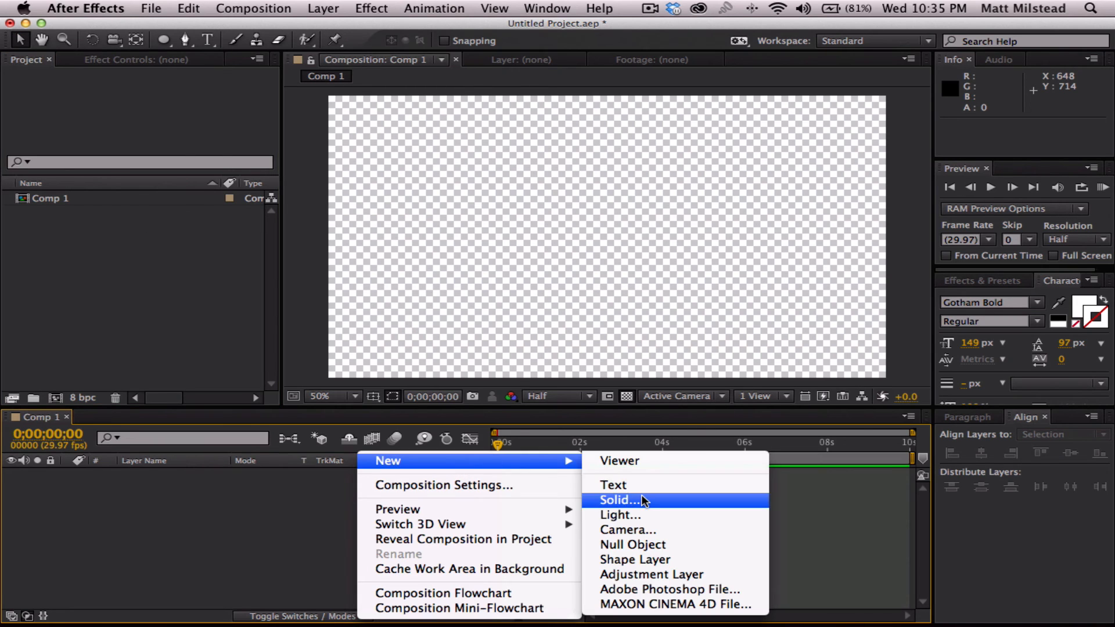
pyautogui.click(641, 498)
pyautogui.press('Return')
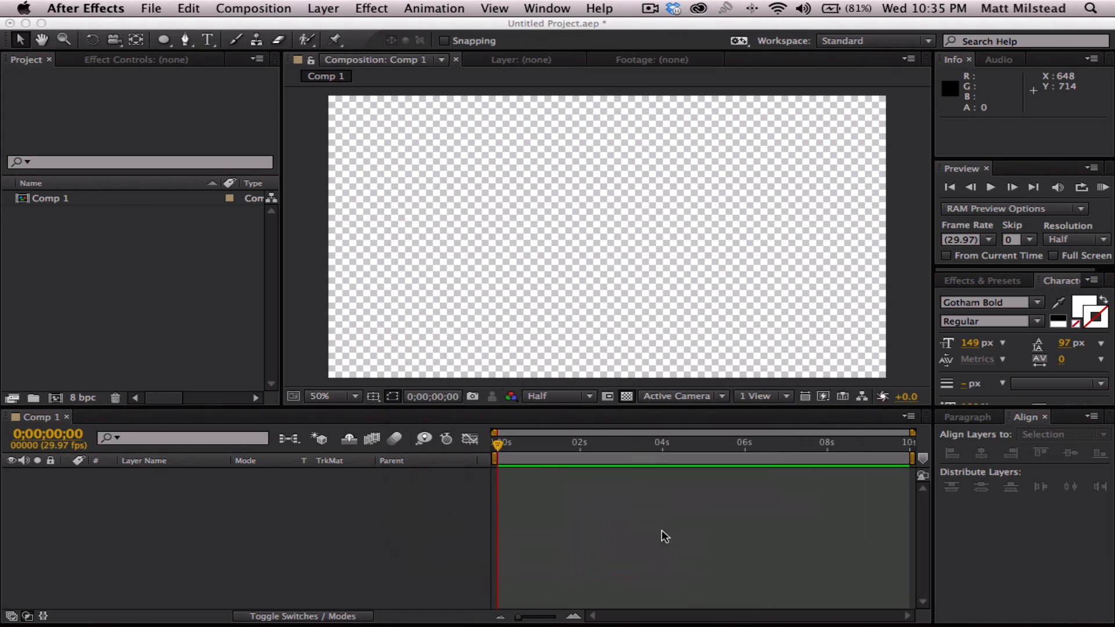
pyautogui.click(140, 462)
pyautogui.click(149, 472)
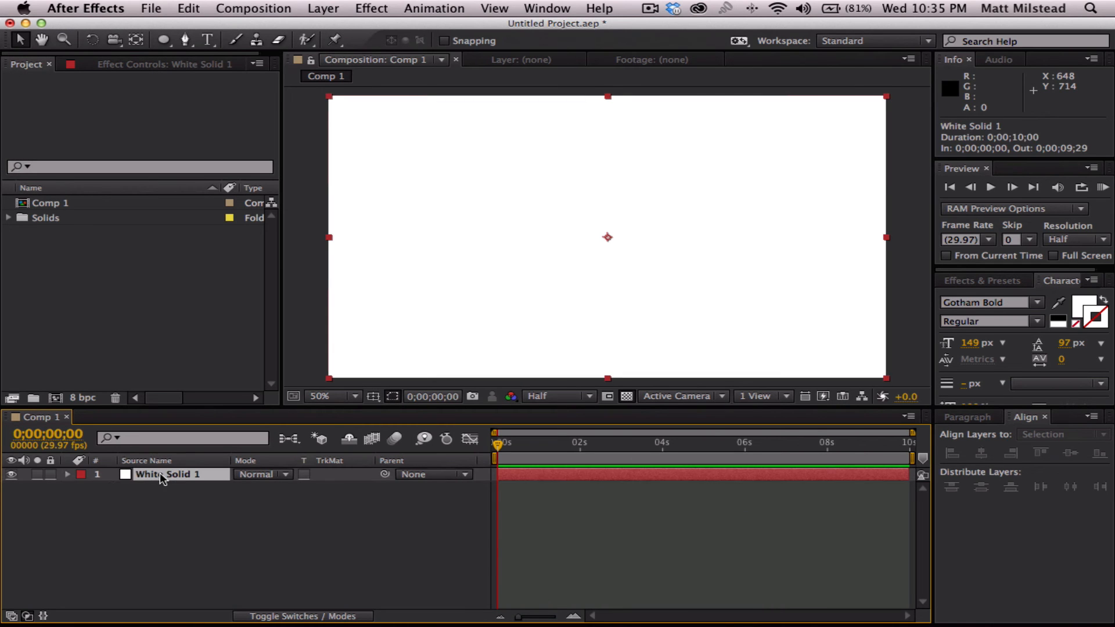
# - Scale the white solid to 47% and turn off the composition's transparency grid
pyautogui.press('s')
pyautogui.moveTo(270, 493); pyautogui.dragTo(225, 494)
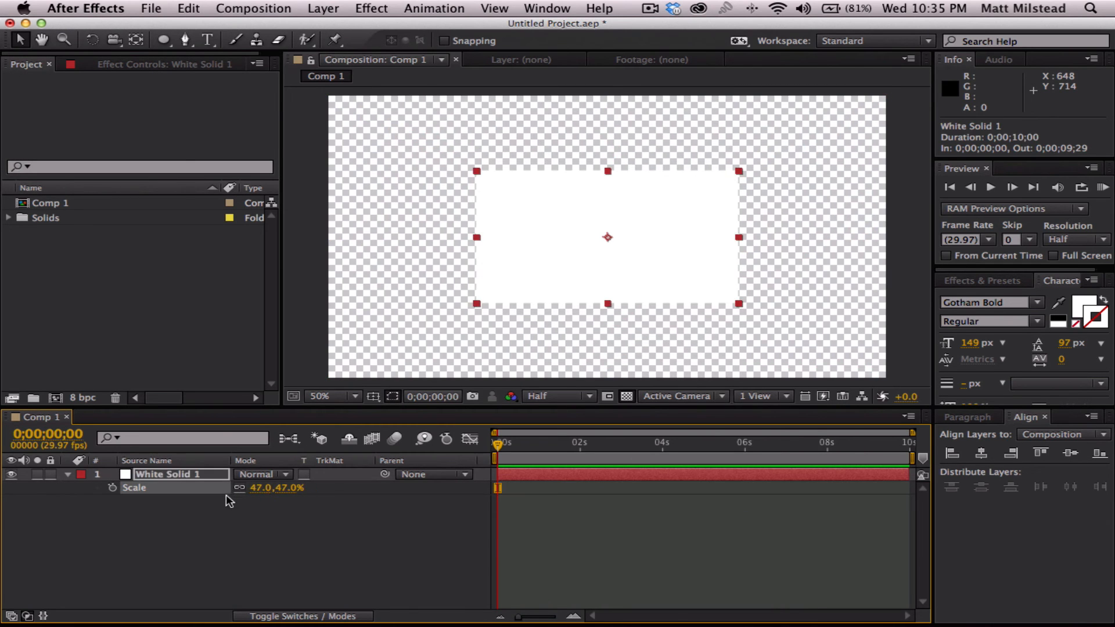
pyautogui.click(231, 522)
pyautogui.click(626, 397)
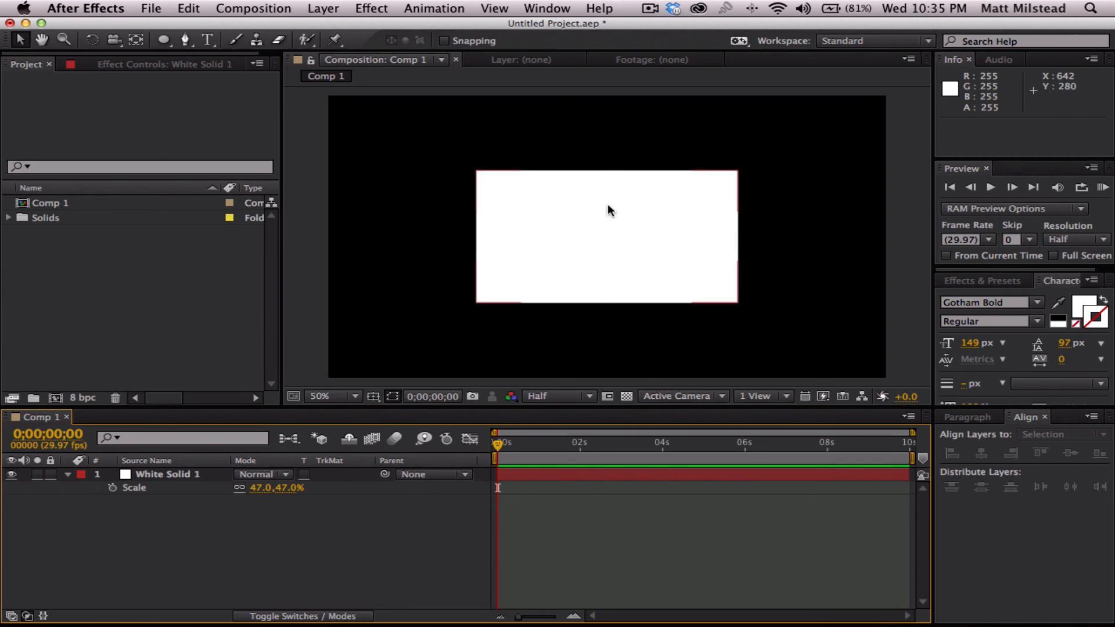
# - Move the white solid around the composition with the Selection tool, leaving it at about 664, 390
pyautogui.click(230, 477)
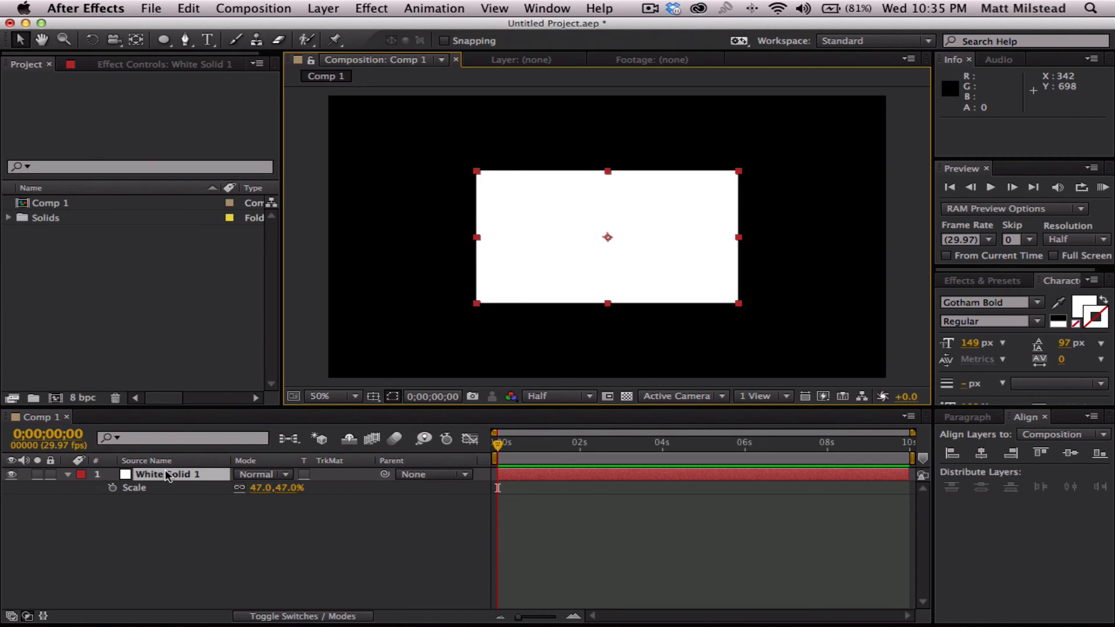
pyautogui.moveTo(696, 240)
pyautogui.mouseDown()
pyautogui.moveTo(637, 209)
pyautogui.moveTo(650, 252)
pyautogui.moveTo(680, 246)
pyautogui.mouseUp()
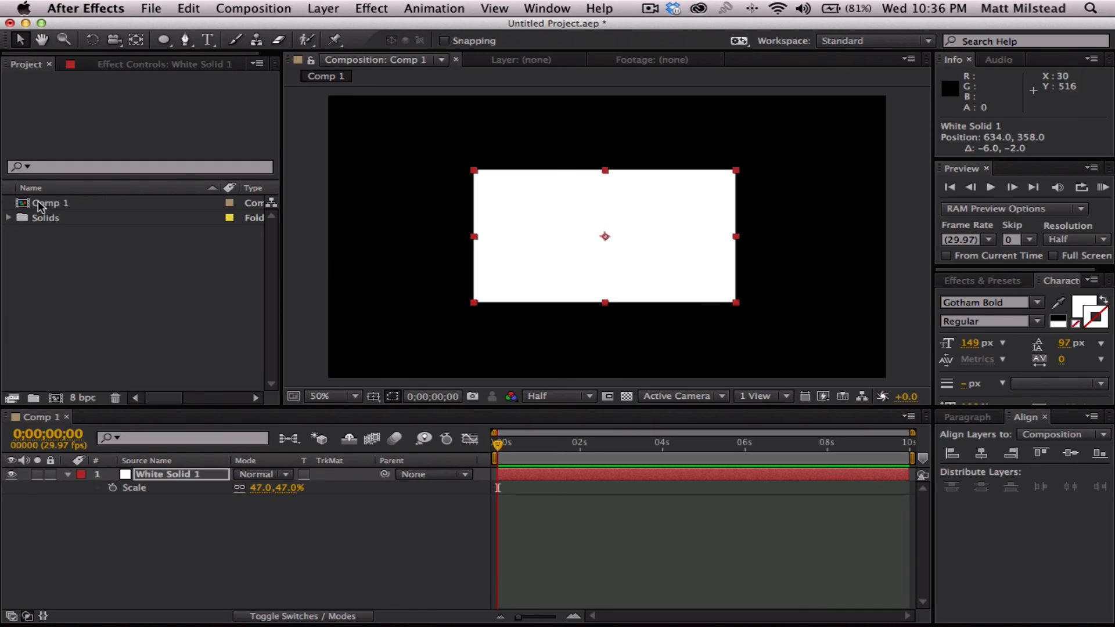
pyautogui.moveTo(555, 227); pyautogui.dragTo(629, 238)
pyautogui.click(440, 162)
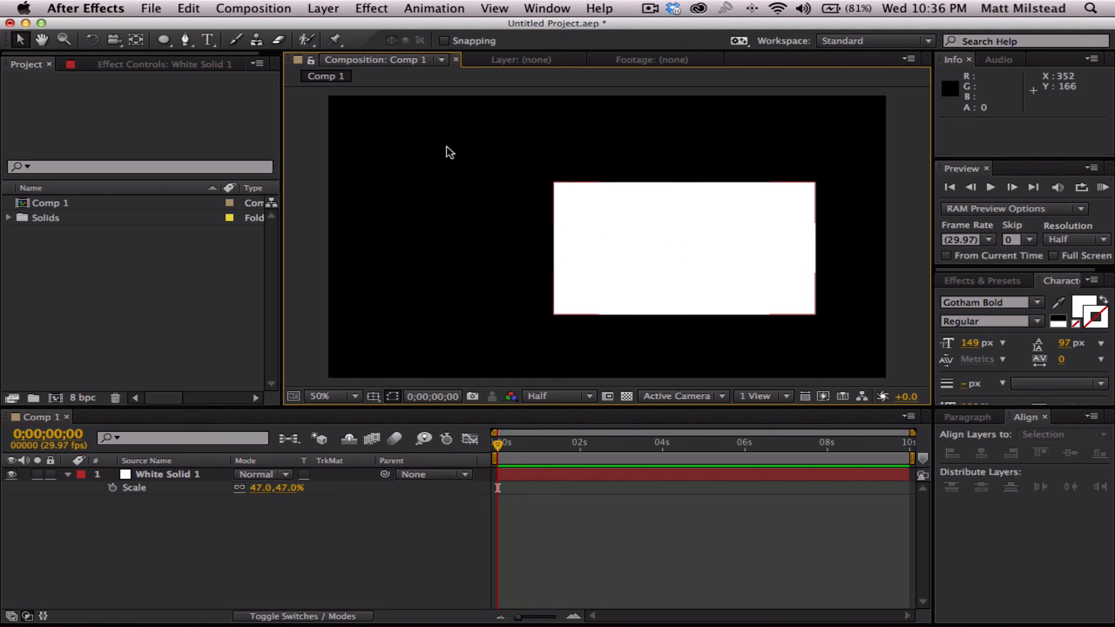
pyautogui.moveTo(668, 270); pyautogui.dragTo(583, 253)
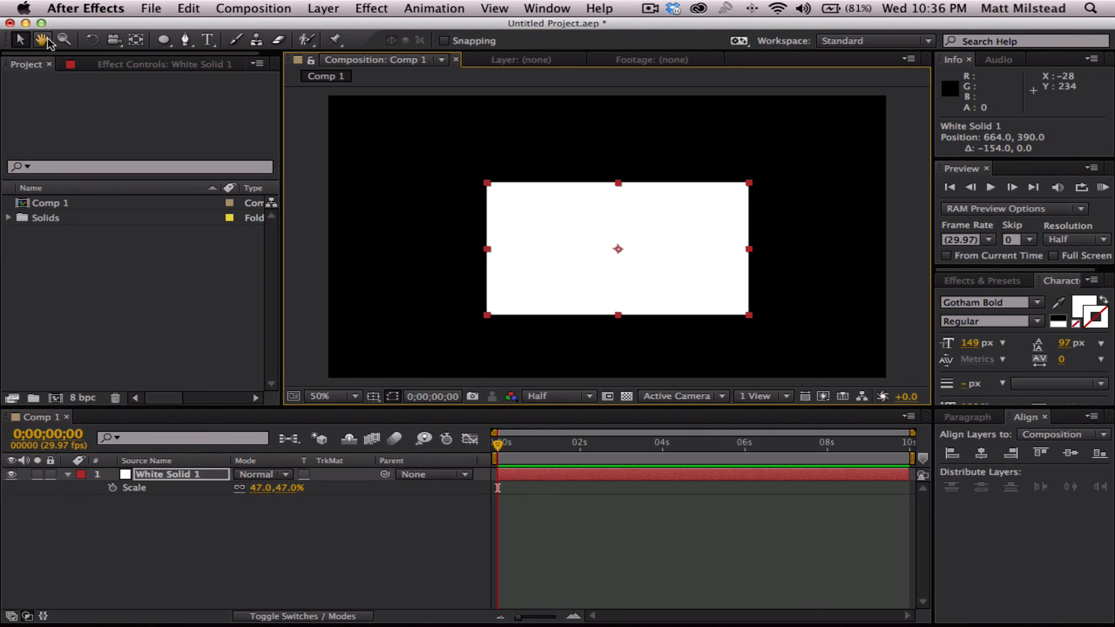
# - Use the Hand tool to pan around the white solid's edges and corners at several magnifications
pyautogui.click(42, 40)
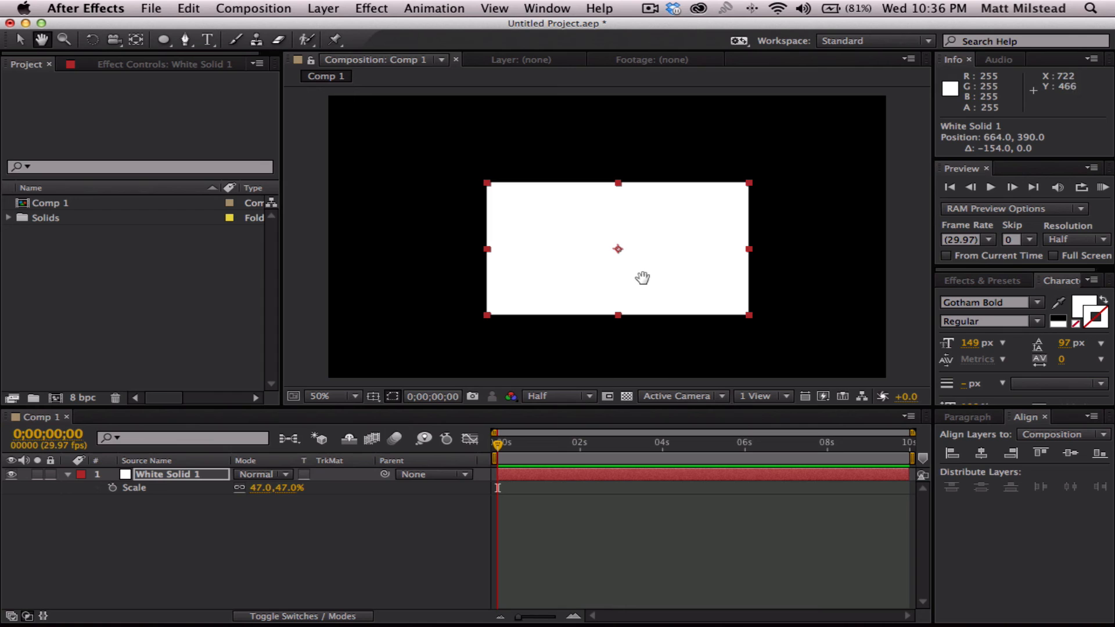
pyautogui.scroll(2, 642, 278)
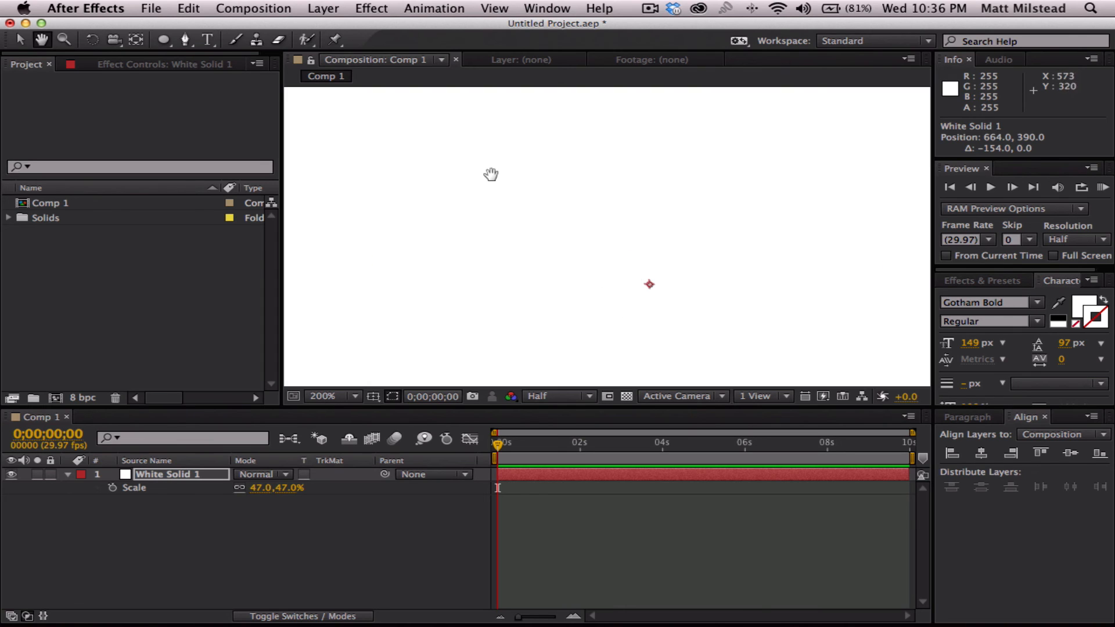
pyautogui.moveTo(534, 172); pyautogui.dragTo(700, 302)
pyautogui.moveTo(420, 174); pyautogui.dragTo(672, 172)
pyautogui.moveTo(495, 302); pyautogui.dragTo(607, 177)
pyautogui.moveTo(641, 355); pyautogui.dragTo(540, 242)
pyautogui.scroll(-6, 540, 241)
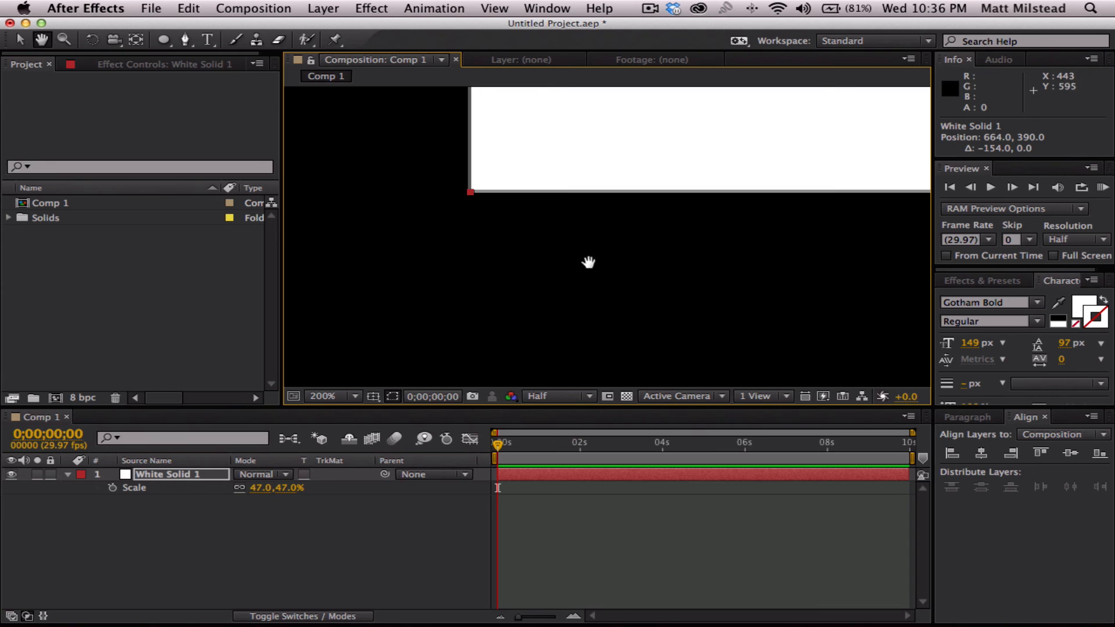
pyautogui.scroll(-1, 583, 269)
pyautogui.moveTo(707, 176); pyautogui.dragTo(745, 132)
pyautogui.scroll(3, 577, 288)
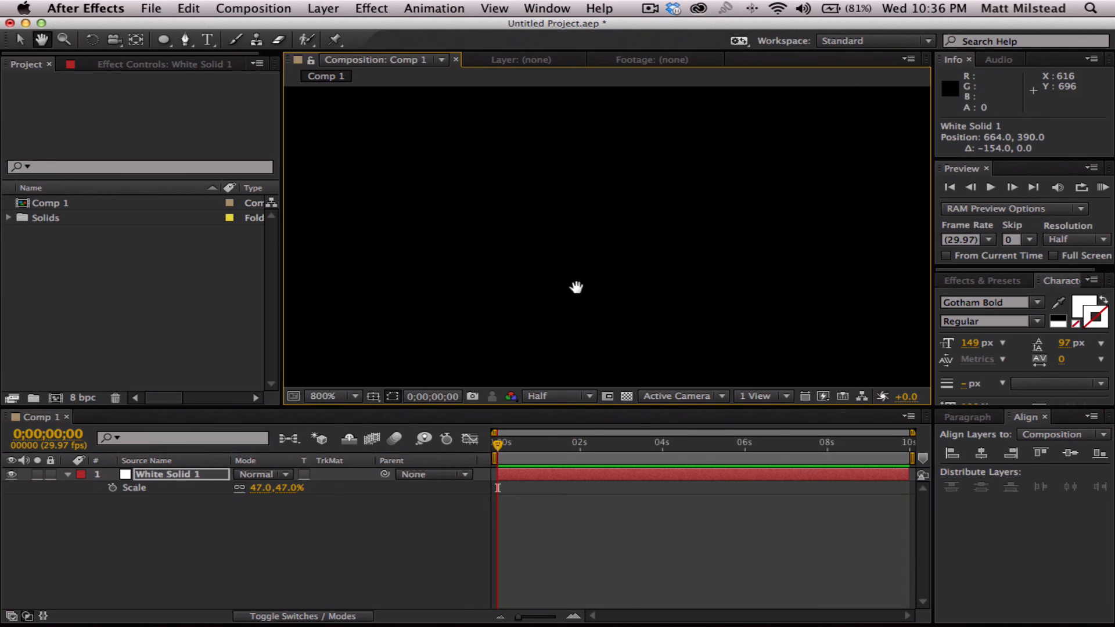
pyautogui.moveTo(553, 314); pyautogui.dragTo(784, 162)
pyautogui.moveTo(656, 262); pyautogui.dragTo(706, 194)
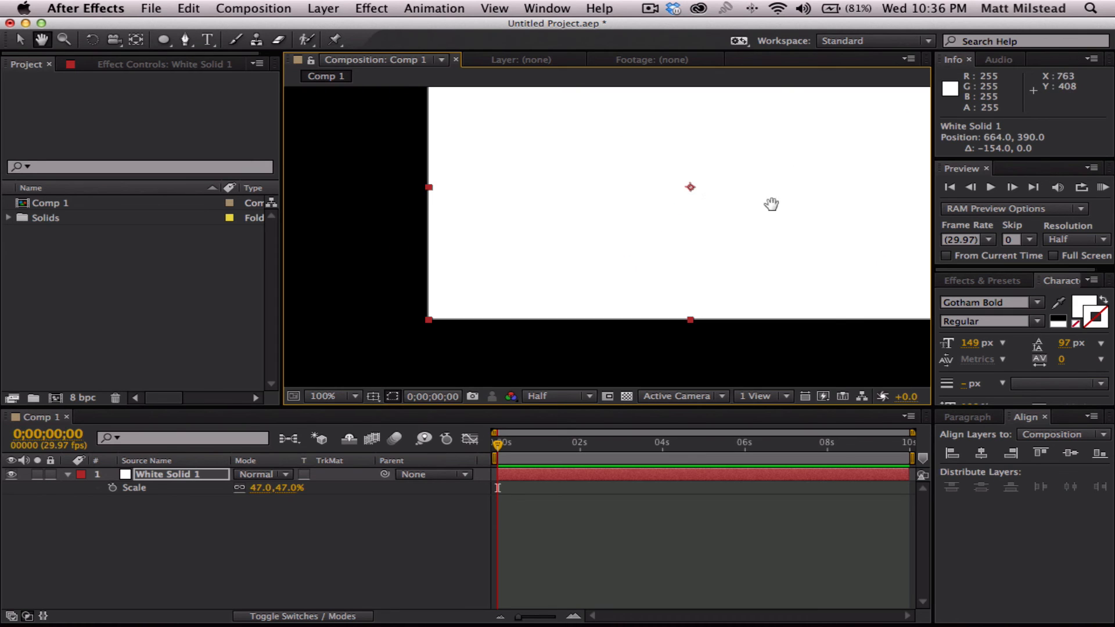
pyautogui.moveTo(772, 203); pyautogui.dragTo(634, 308)
pyautogui.moveTo(547, 286); pyautogui.dragTo(686, 208)
pyautogui.scroll(-2, 636, 241)
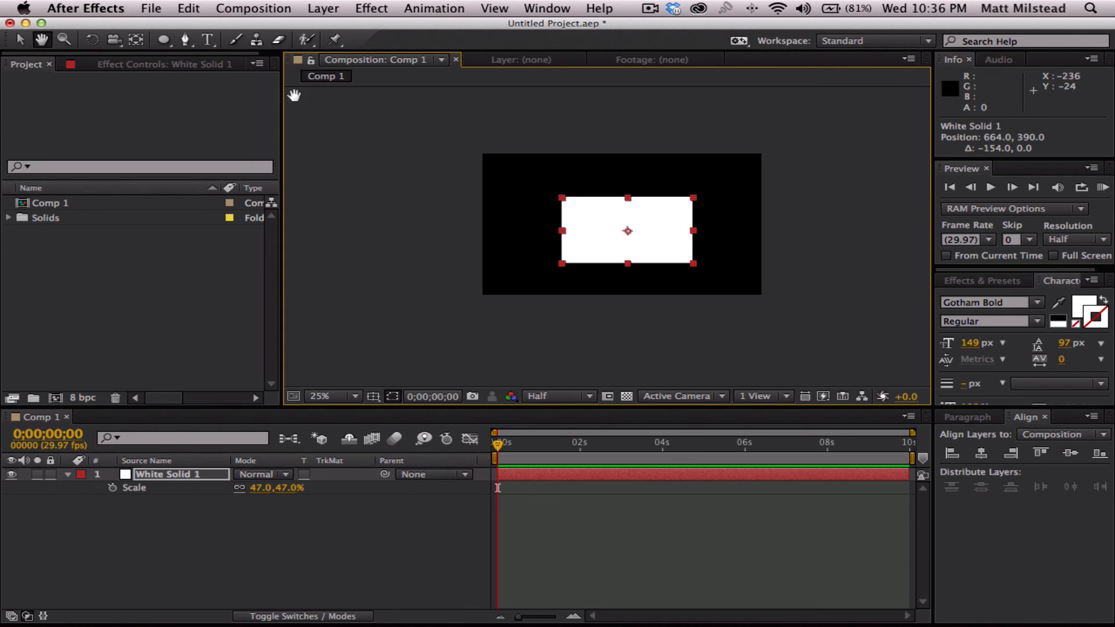
# - Magnify the upper-left corner of the white solid to 100% with the Zoom tool and zoom back out to 25%
pyautogui.click(66, 41)
pyautogui.click(561, 204)
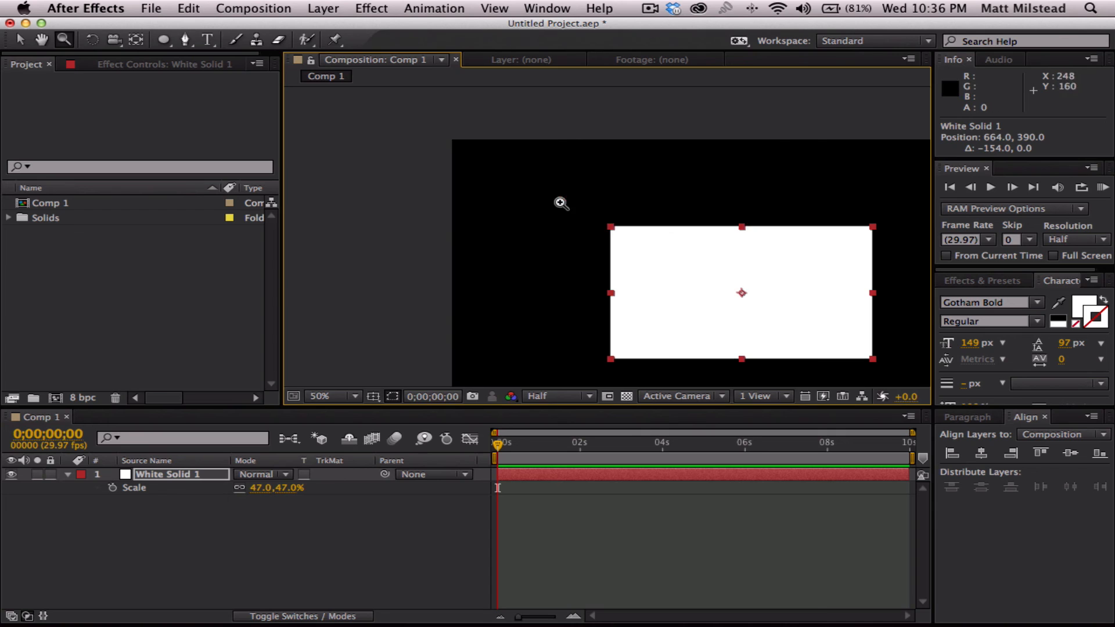
pyautogui.click(595, 207)
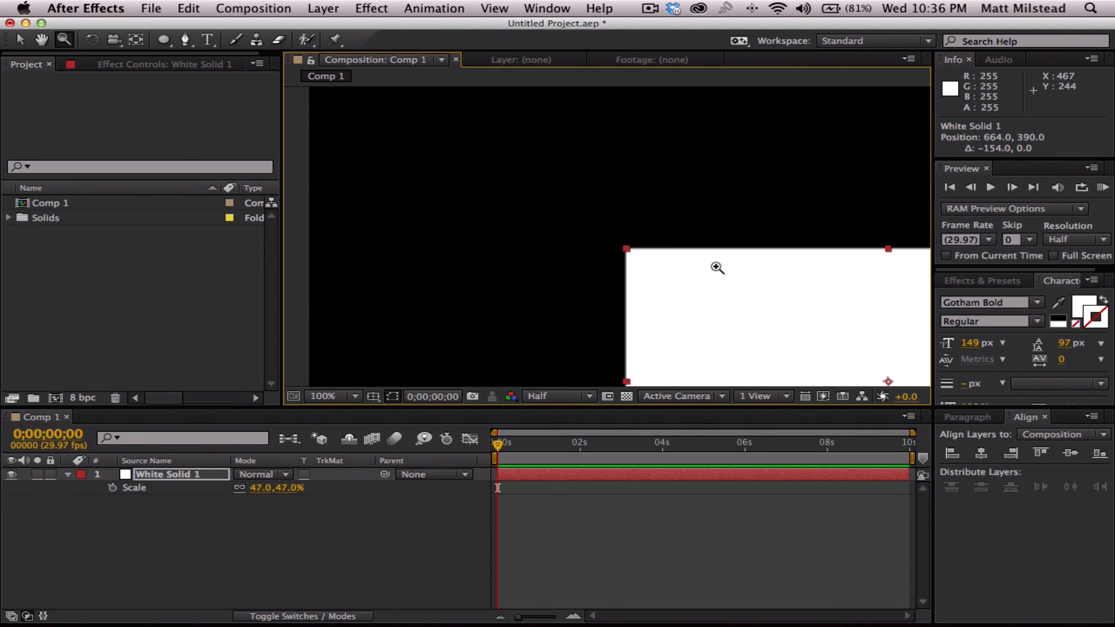
pyautogui.scroll(-2, 727, 282)
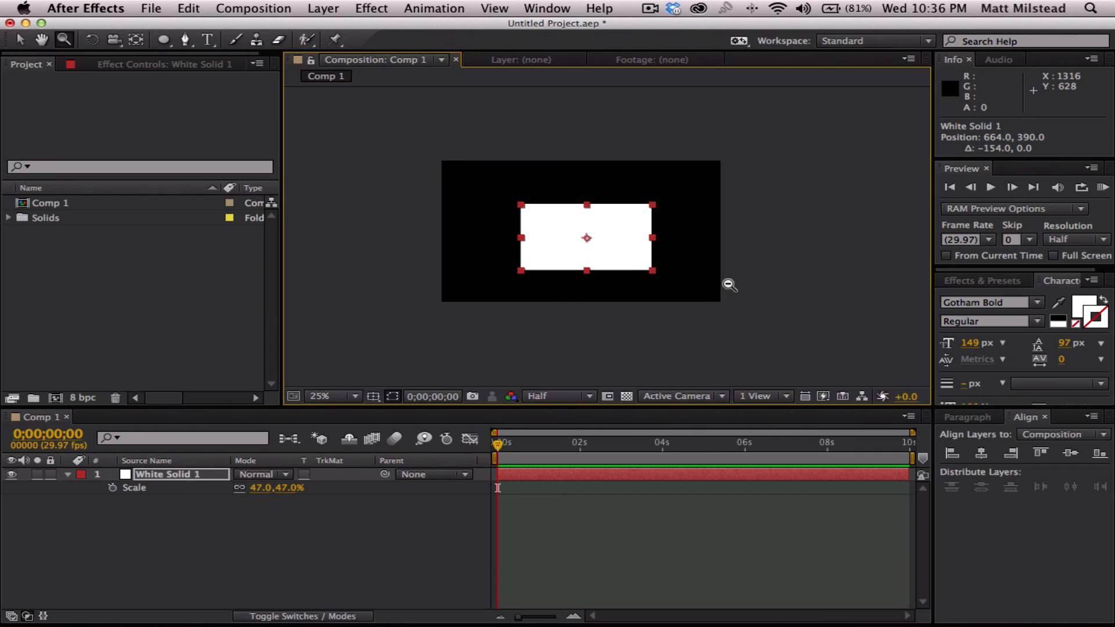
# - Magnify the white solid up to 200% with the Zoom tool and zoom back out to 25%
pyautogui.click(607, 250)
pyautogui.click(606, 250)
pyautogui.keyDown('alt'); pyautogui.click(567, 214); pyautogui.keyUp('alt')
pyautogui.keyDown('alt'); pyautogui.click(568, 214); pyautogui.keyUp('alt')
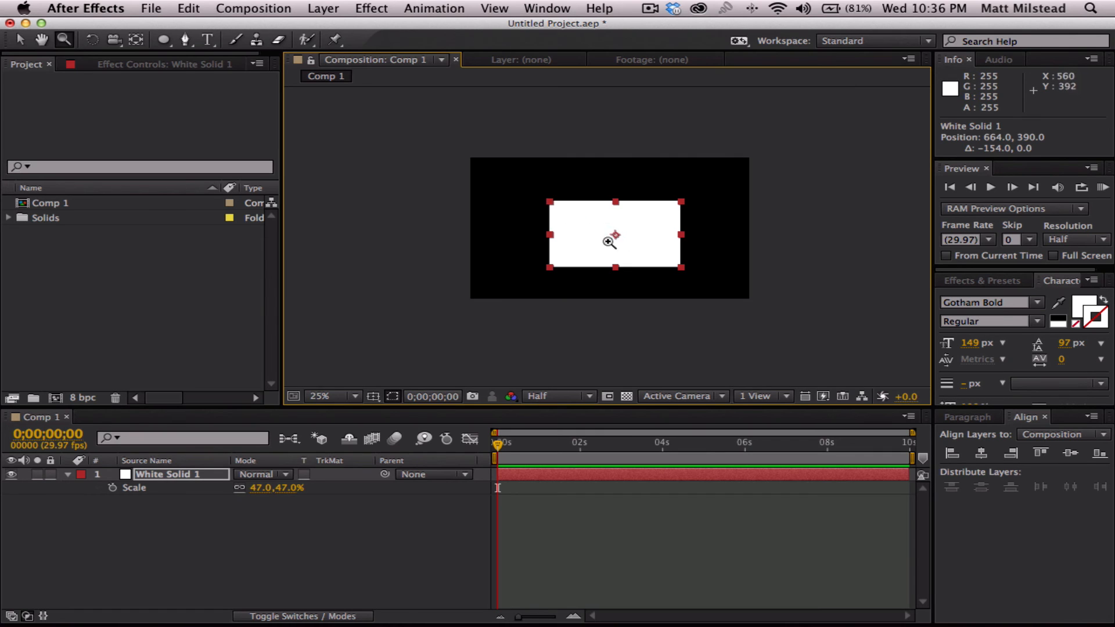
pyautogui.scroll(5, 702, 212)
pyautogui.scroll(-5, 702, 212)
pyautogui.scroll(2, 701, 214)
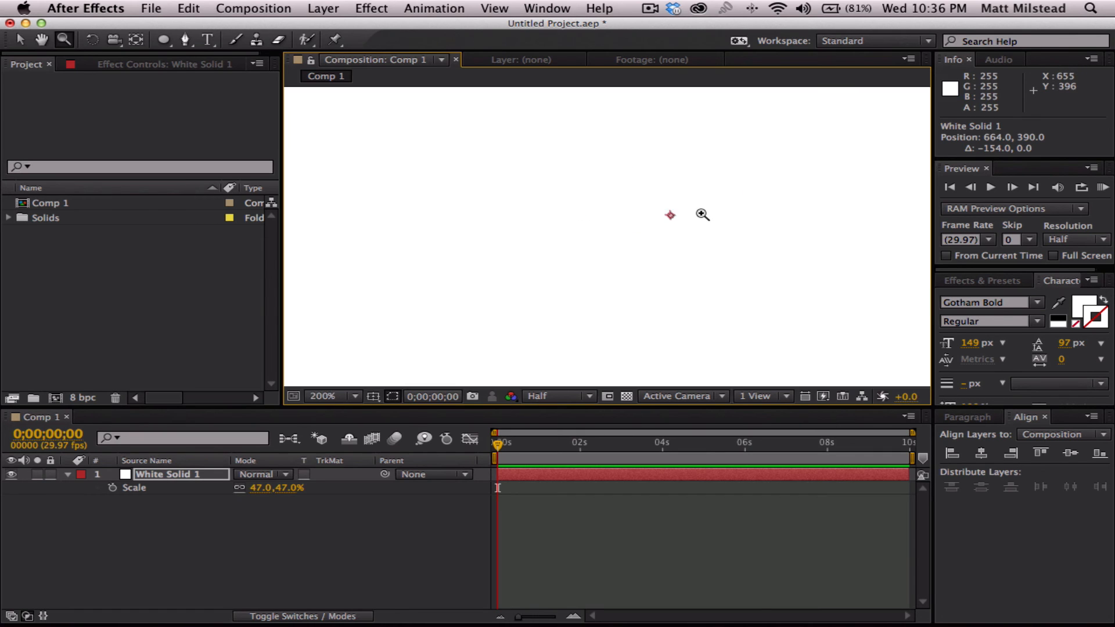
pyautogui.scroll(-2, 702, 215)
pyautogui.scroll(2, 702, 215)
pyautogui.scroll(-3, 700, 215)
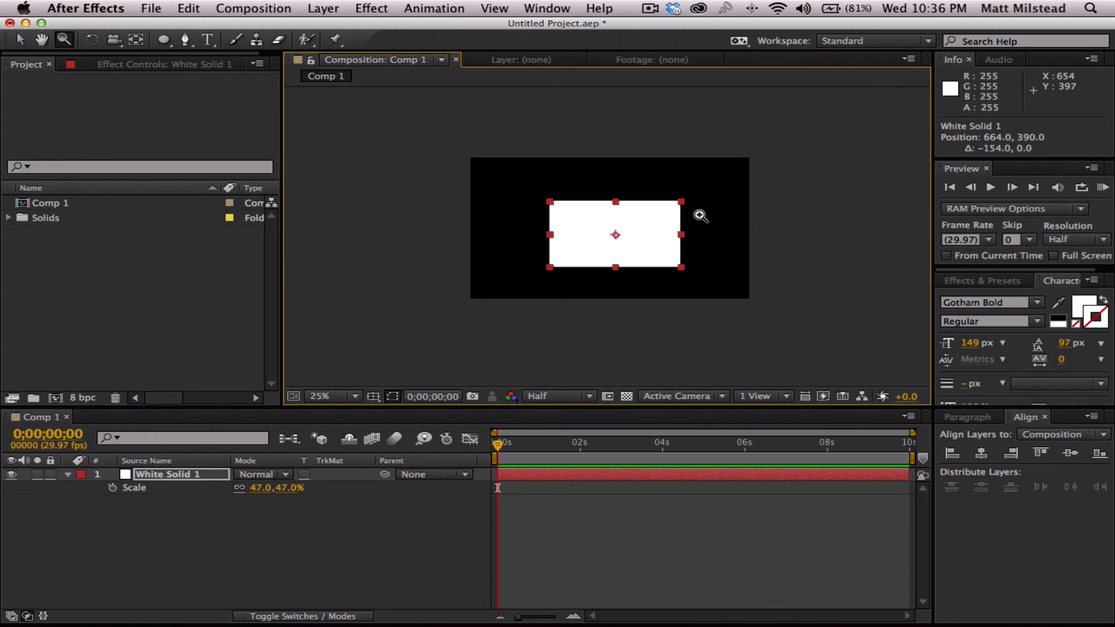
# - Show the timeline's layer switches and turn the white solid into a 3D layer
pyautogui.click(114, 43)
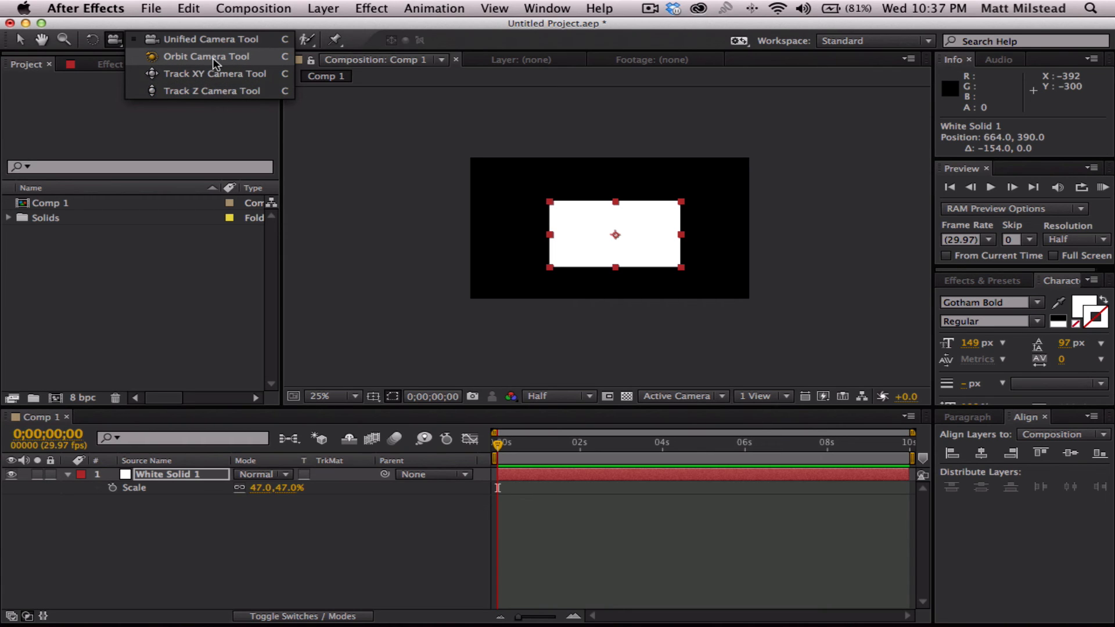
pyautogui.click(375, 526)
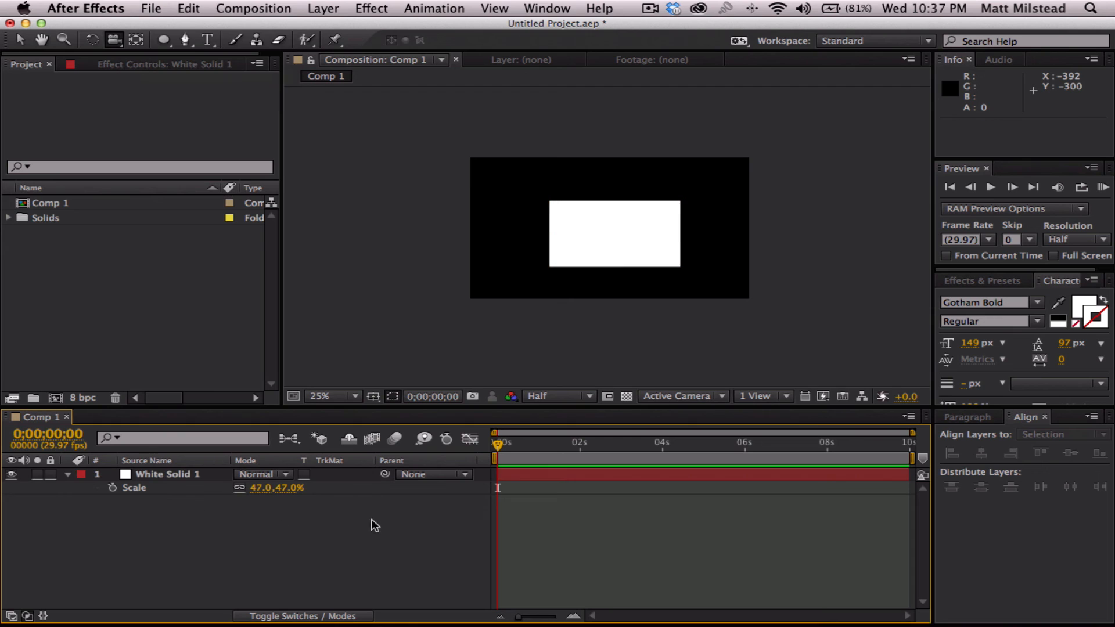
pyautogui.click(307, 616)
pyautogui.click(332, 474)
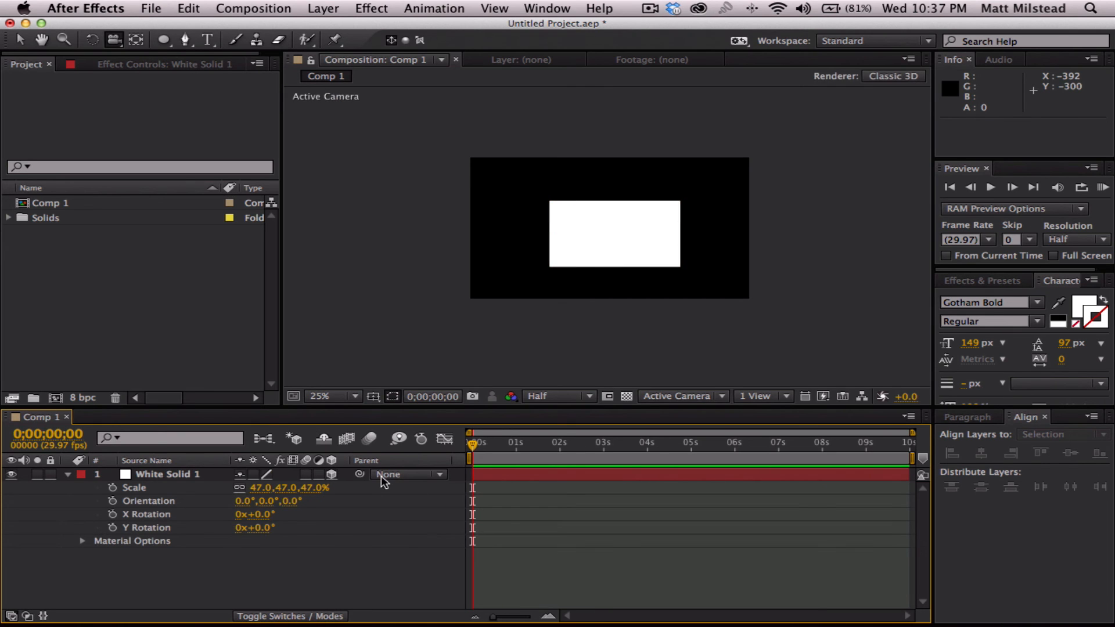
# - Add a two-node camera named Camera 1 with the 50mm preset, and select the white solid
pyautogui.click(174, 475)
pyautogui.rightClick(239, 563)
pyautogui.moveTo(350, 459)
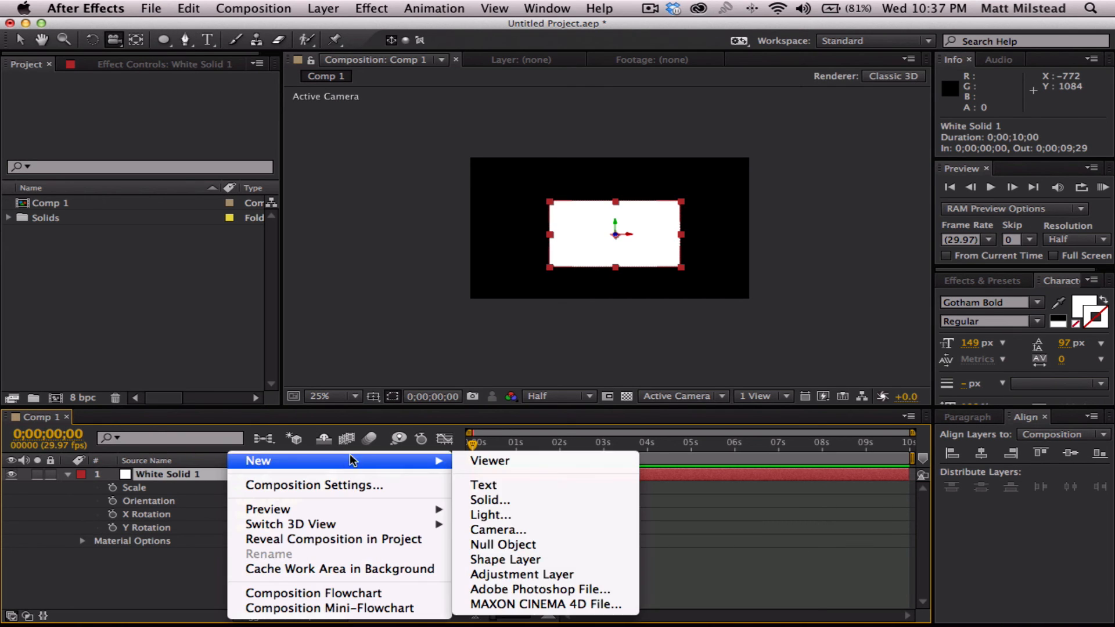
pyautogui.click(541, 529)
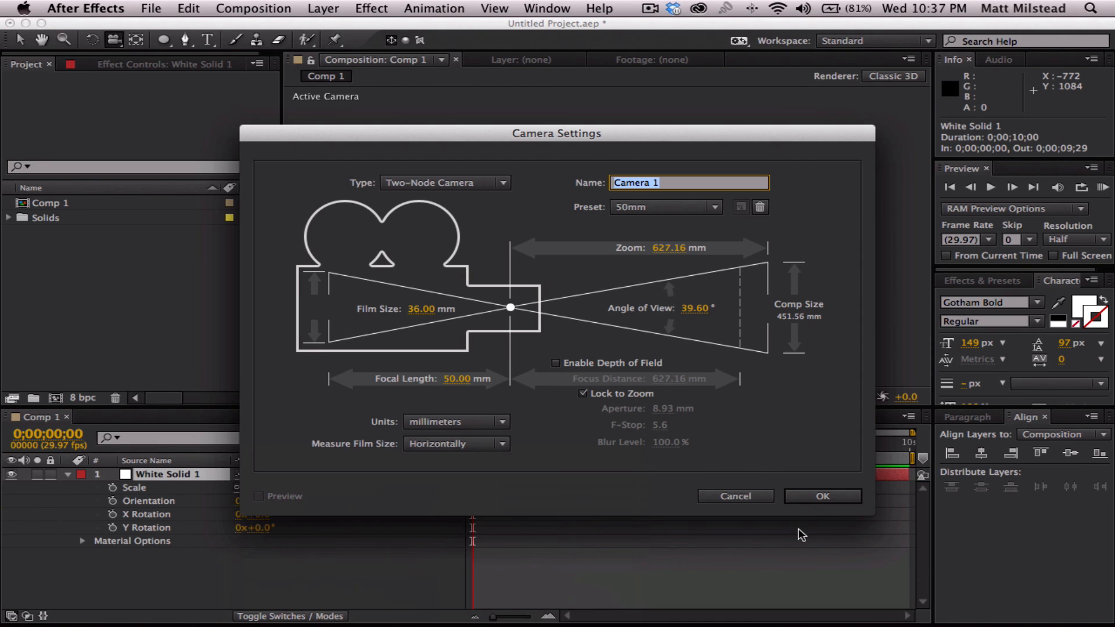
pyautogui.click(823, 497)
pyautogui.click(169, 487)
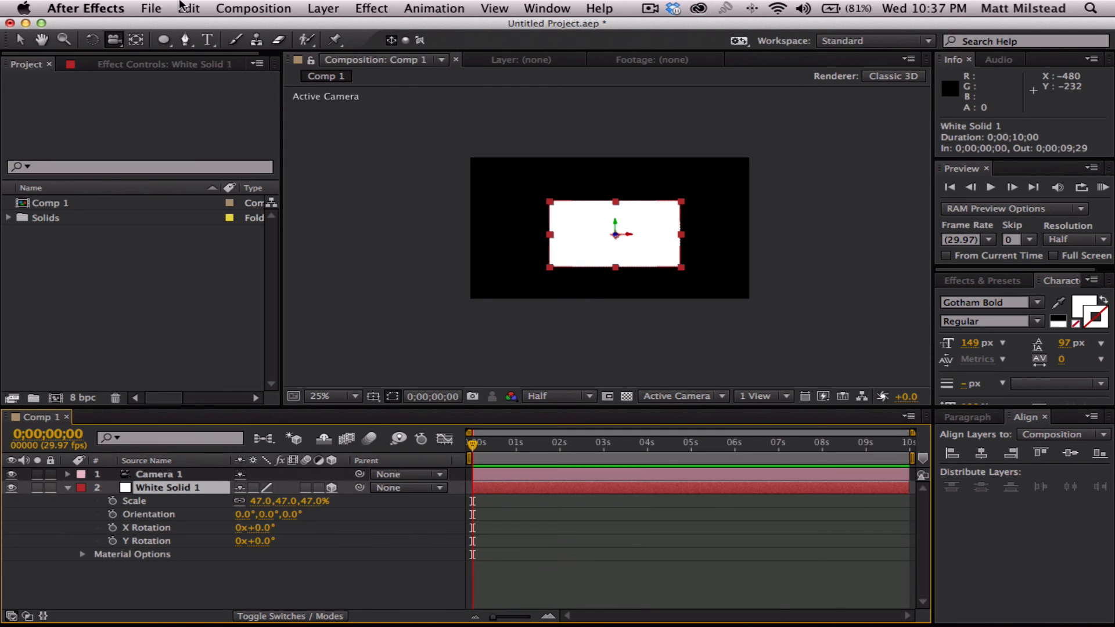
# - Orbit the camera around the white solid with the Orbit Camera tool, to a position of about 670, -100, -1717
pyautogui.moveTo(114, 40); pyautogui.dragTo(197, 55)
pyautogui.moveTo(639, 274); pyautogui.dragTo(580, 271)
pyautogui.moveTo(656, 294); pyautogui.dragTo(599, 261)
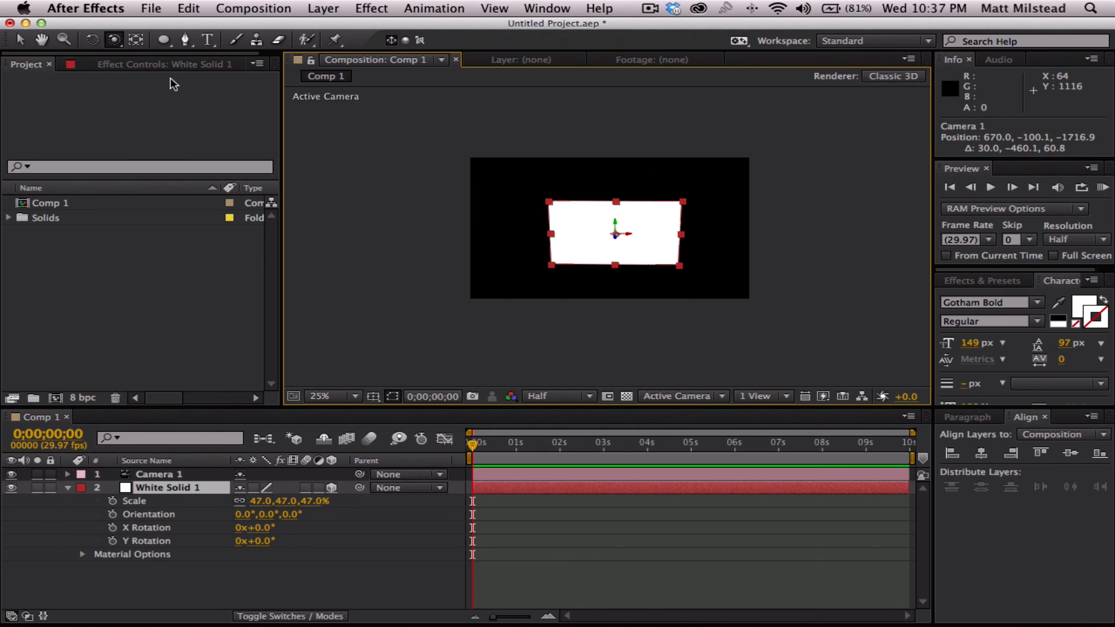
# - Shift the view of the white solid slightly with the Track XY Camera tool, to a camera position of about 686, -62, -1727
pyautogui.click(114, 40)
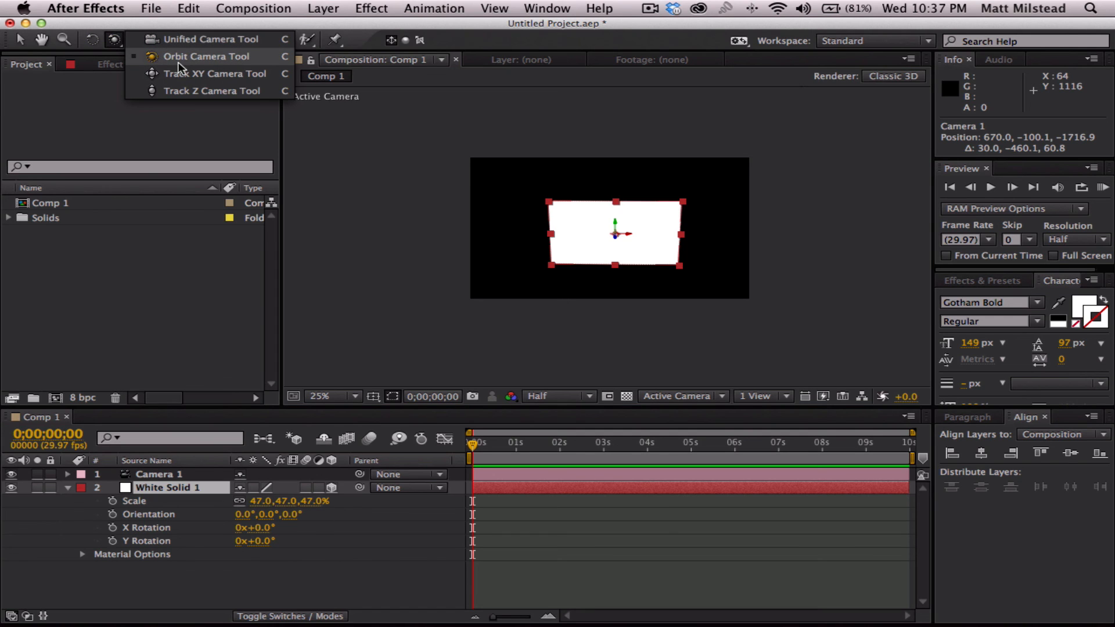
pyautogui.click(214, 74)
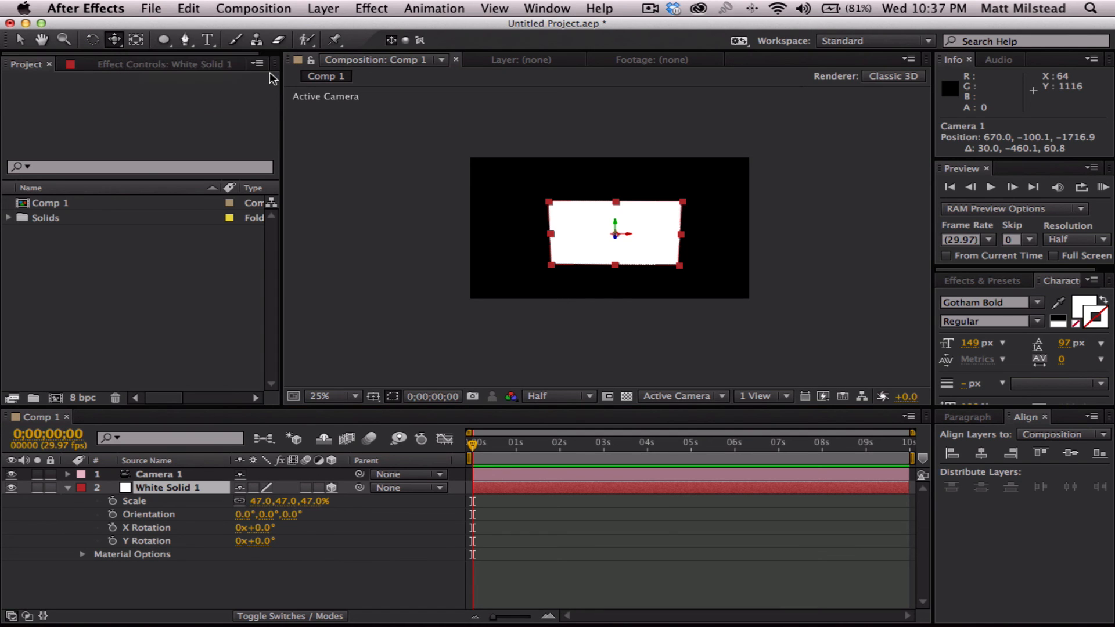
pyautogui.moveTo(607, 227)
pyautogui.mouseDown()
pyautogui.moveTo(596, 237)
pyautogui.moveTo(637, 236)
pyautogui.moveTo(627, 189)
pyautogui.moveTo(609, 232)
pyautogui.mouseUp()
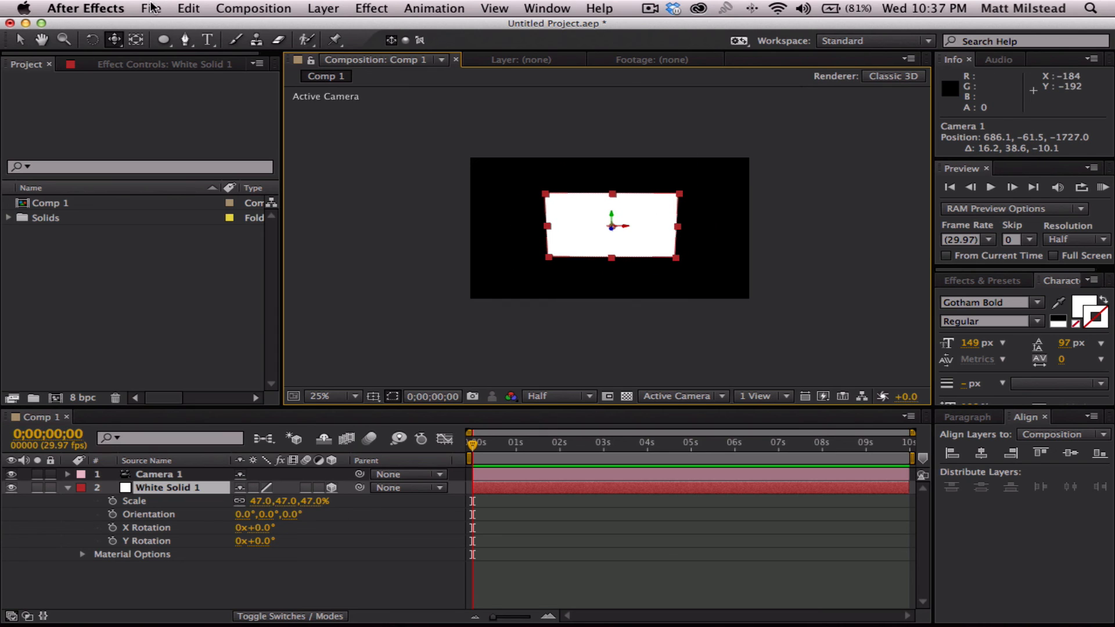
# - Move the camera closer to the white solid with the Track Z Camera tool, to about 683, -16, -1557
pyautogui.click(136, 40)
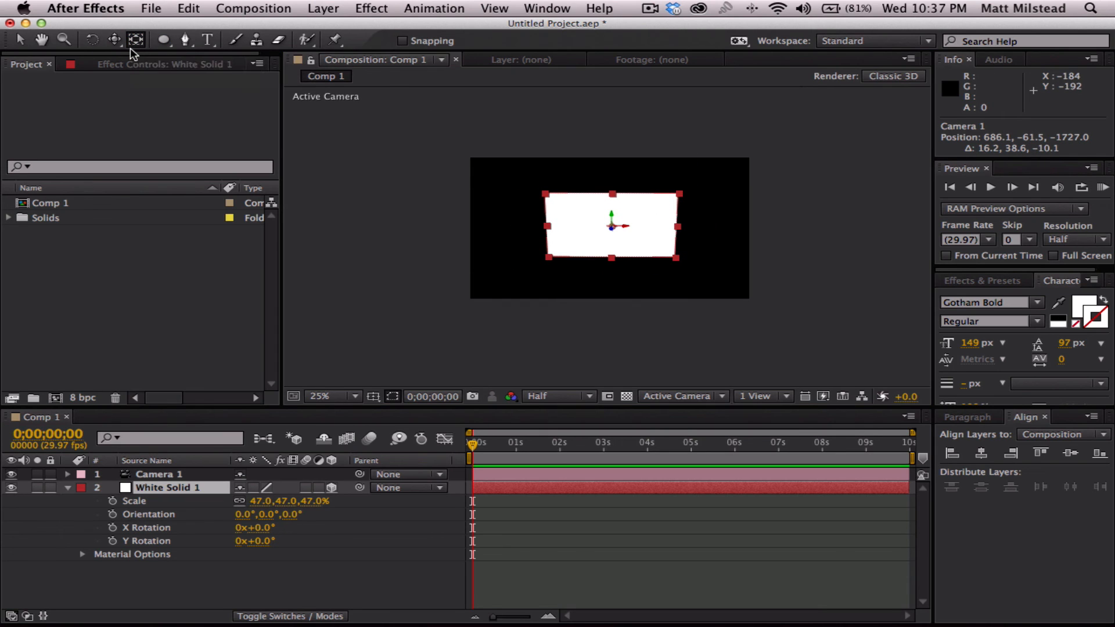
pyautogui.click(116, 40)
pyautogui.moveTo(118, 44); pyautogui.dragTo(151, 92)
pyautogui.moveTo(612, 240); pyautogui.dragTo(639, 242)
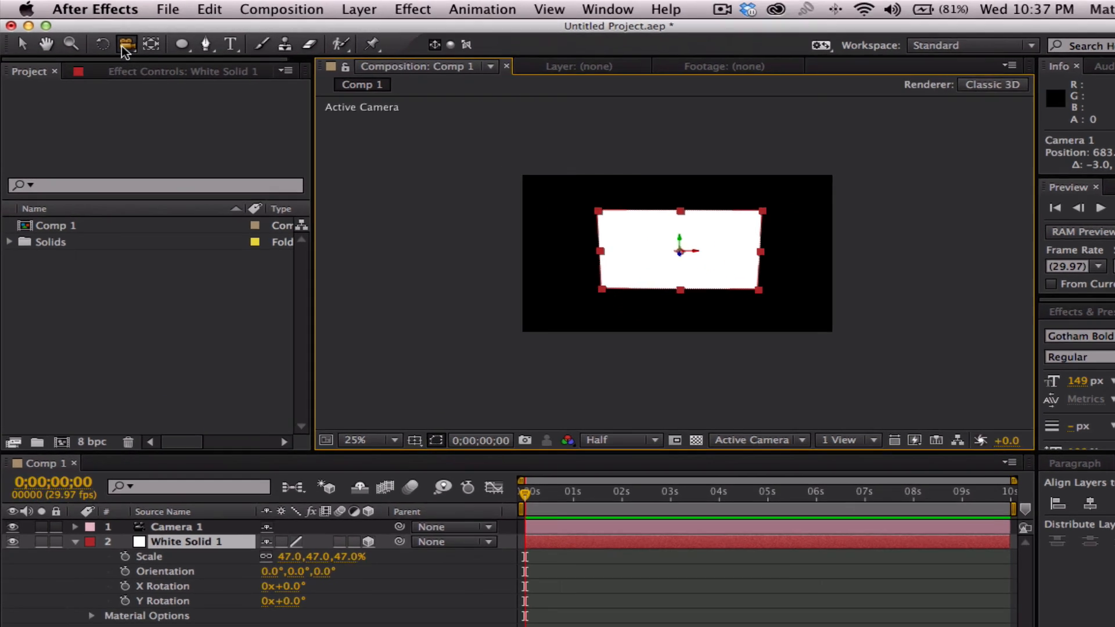
# - Cycle through the camera tools, ending on the Orbit Camera tool
pyautogui.press('c')
pyautogui.press('c')
pyautogui.press('c')
pyautogui.press('c')
pyautogui.press('c')
pyautogui.press('c')
pyautogui.press('c')
pyautogui.press('c')
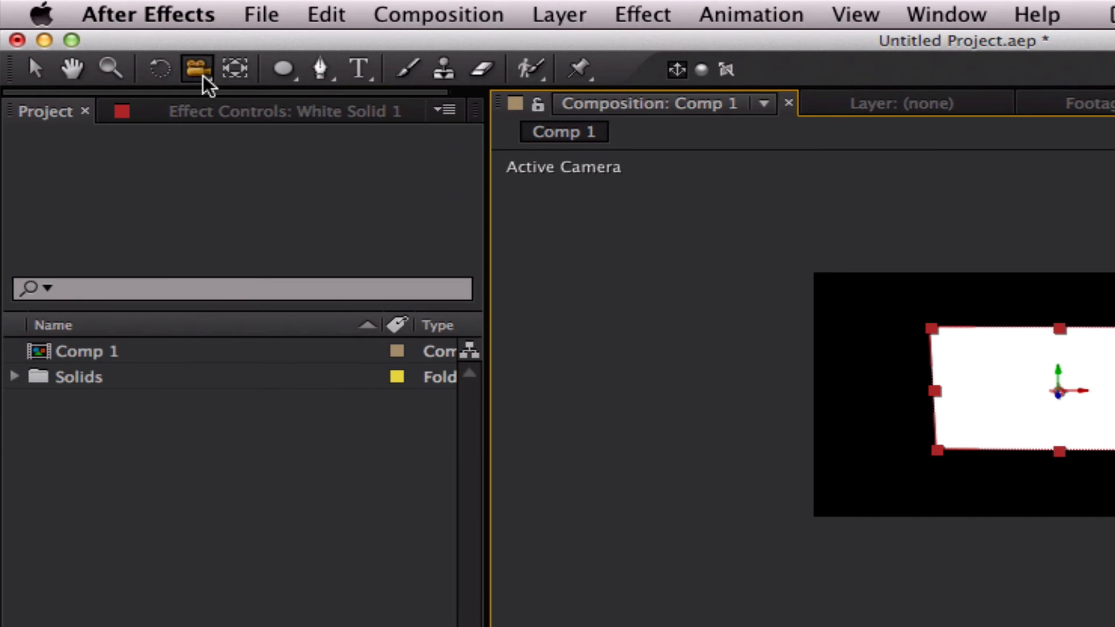
pyautogui.press('c')
pyautogui.press('c')
pyautogui.press('c')
pyautogui.press('c')
pyautogui.press('c')
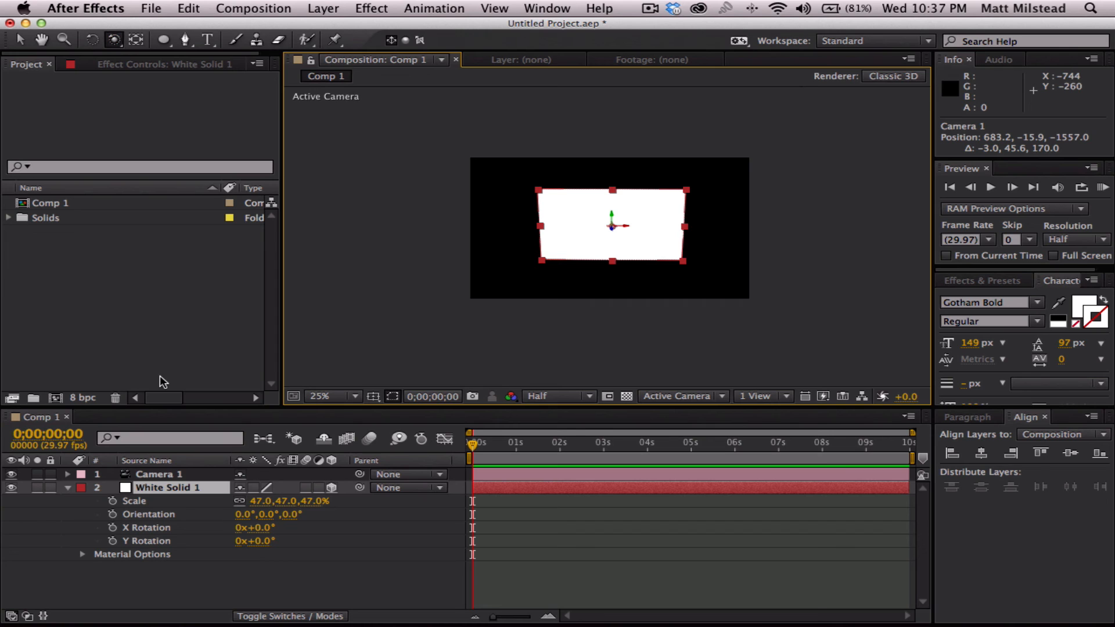
# - Delete the Camera 1 layer and turn off 3D for the white solid
pyautogui.click(193, 596)
pyautogui.click(170, 486)
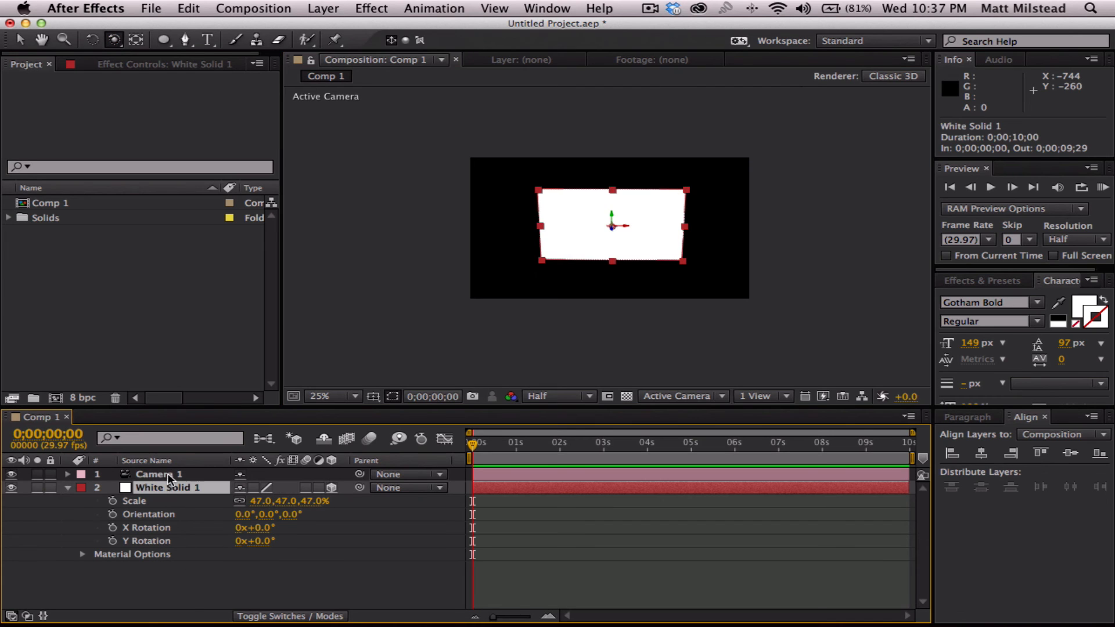
pyautogui.click(168, 473)
pyautogui.press('Delete')
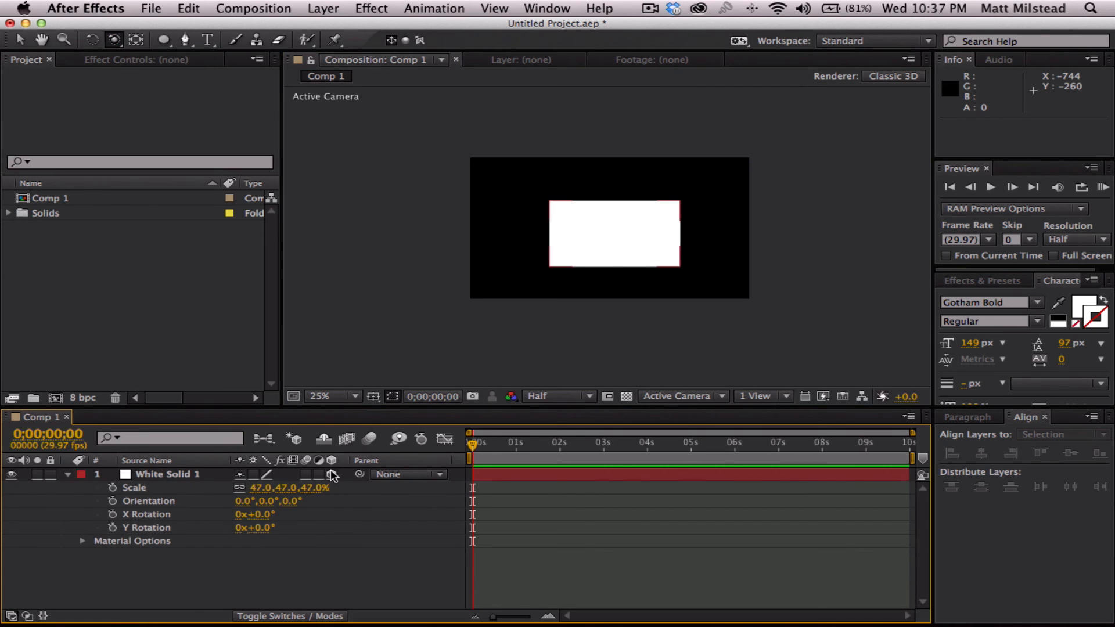
pyautogui.click(331, 475)
pyautogui.click(166, 475)
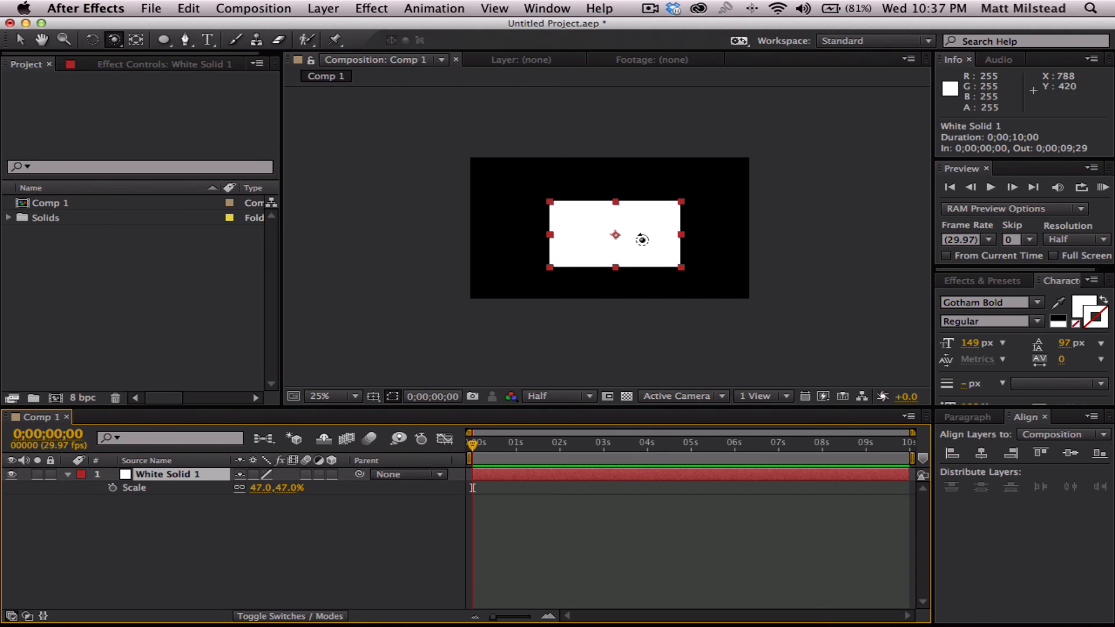
# - Move the white solid to about 648, 342 with the Selection tool and keep its layer selected
pyautogui.press('v')
pyautogui.moveTo(638, 241); pyautogui.dragTo(633, 232)
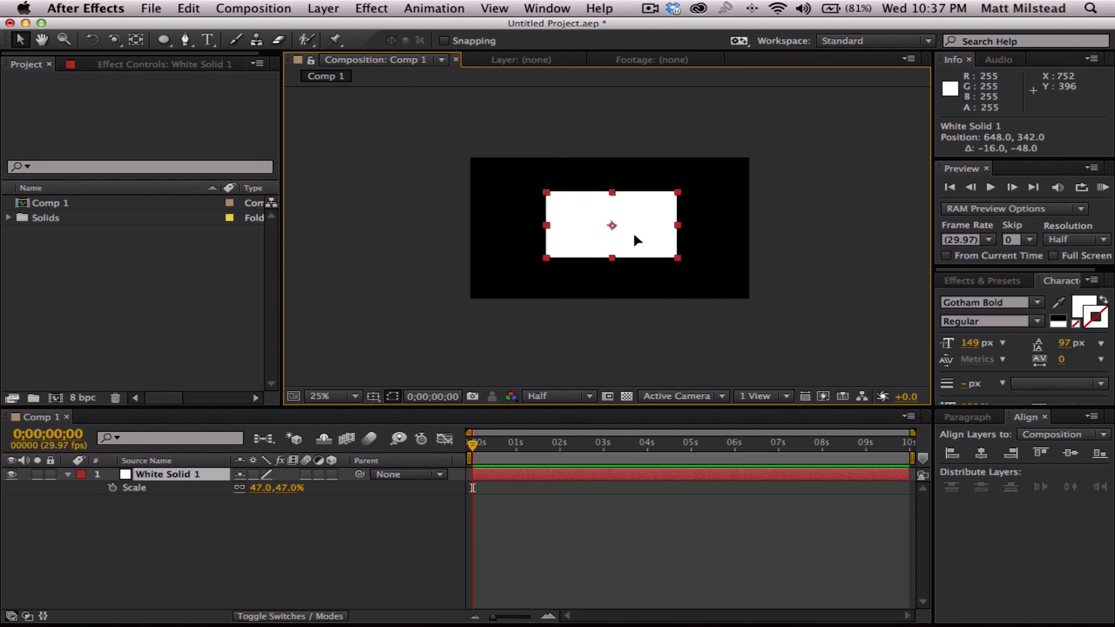
pyautogui.click(186, 519)
pyautogui.click(176, 473)
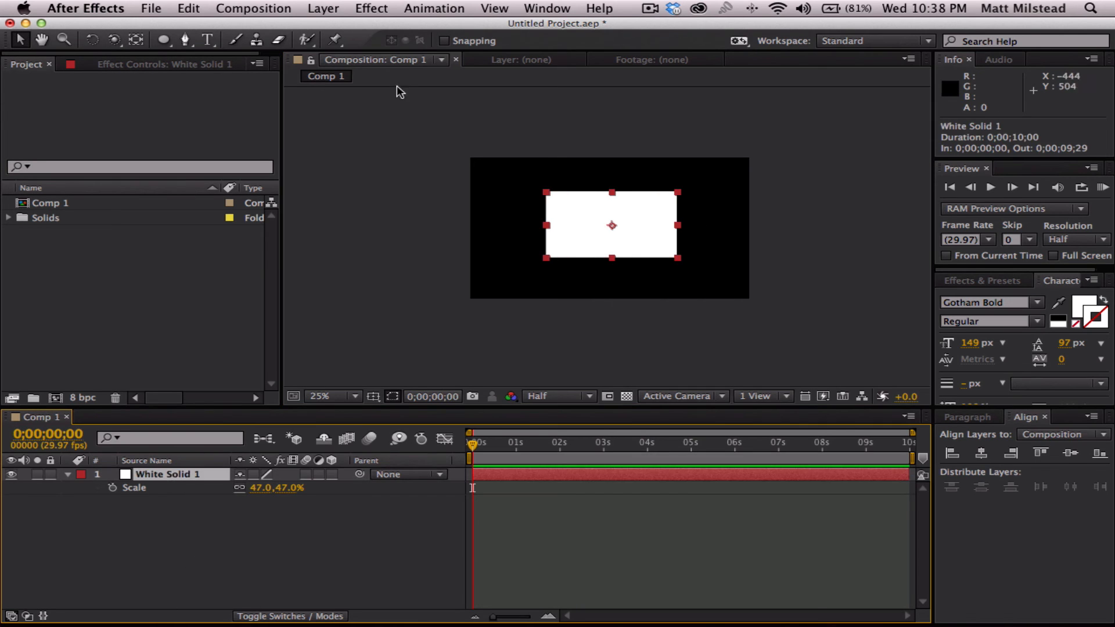
# - Activate the Pan Behind (Anchor Point) tool and enlarge the white solid about its centre by increasing its scale
pyautogui.click(136, 39)
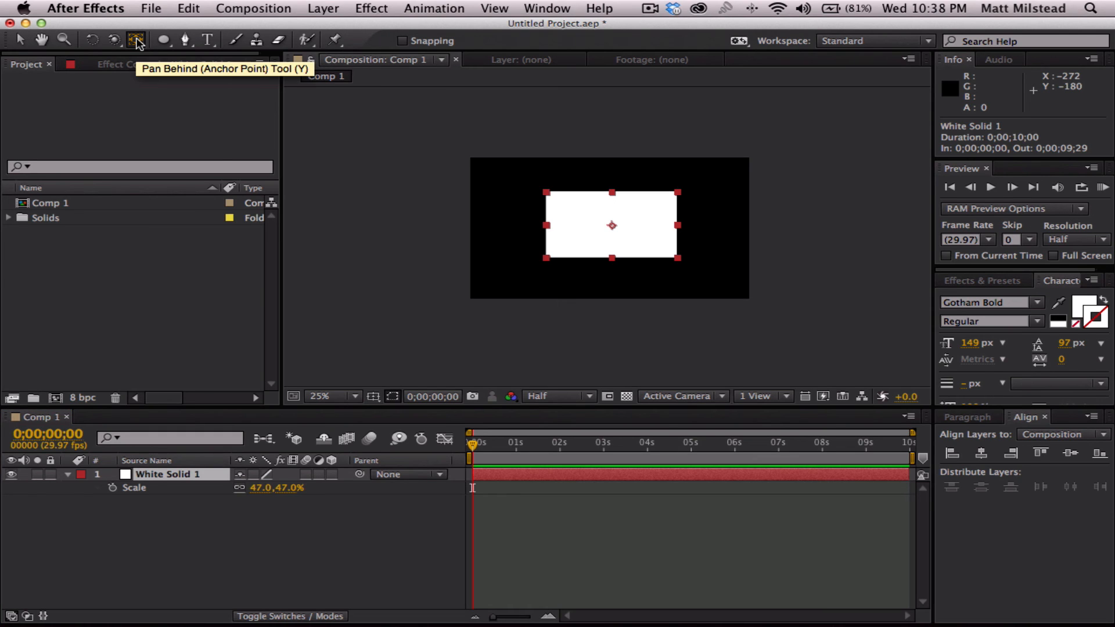
pyautogui.scroll(1, 609, 235)
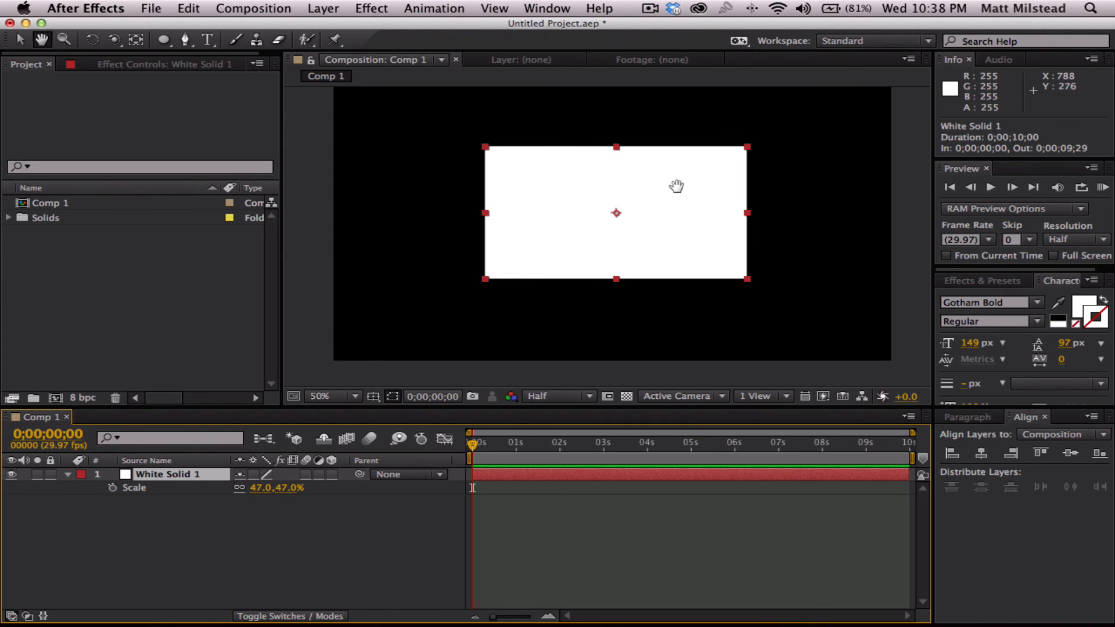
pyautogui.moveTo(672, 187)
pyautogui.mouseDown()
pyautogui.moveTo(644, 209)
pyautogui.moveTo(662, 202)
pyautogui.mouseUp()
pyautogui.click(244, 546)
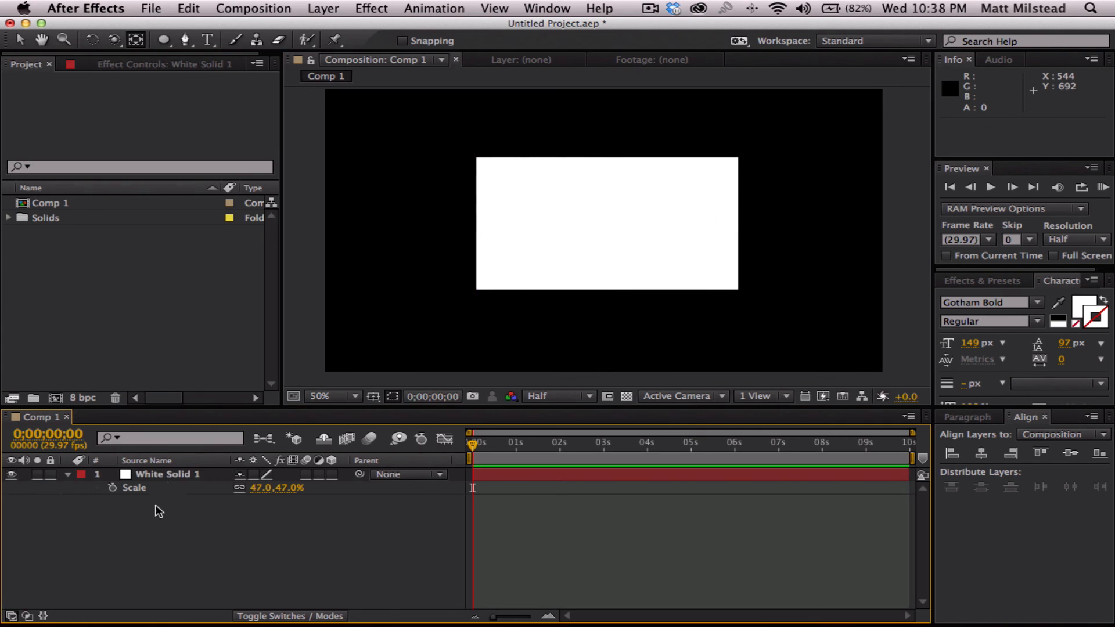
pyautogui.click(159, 475)
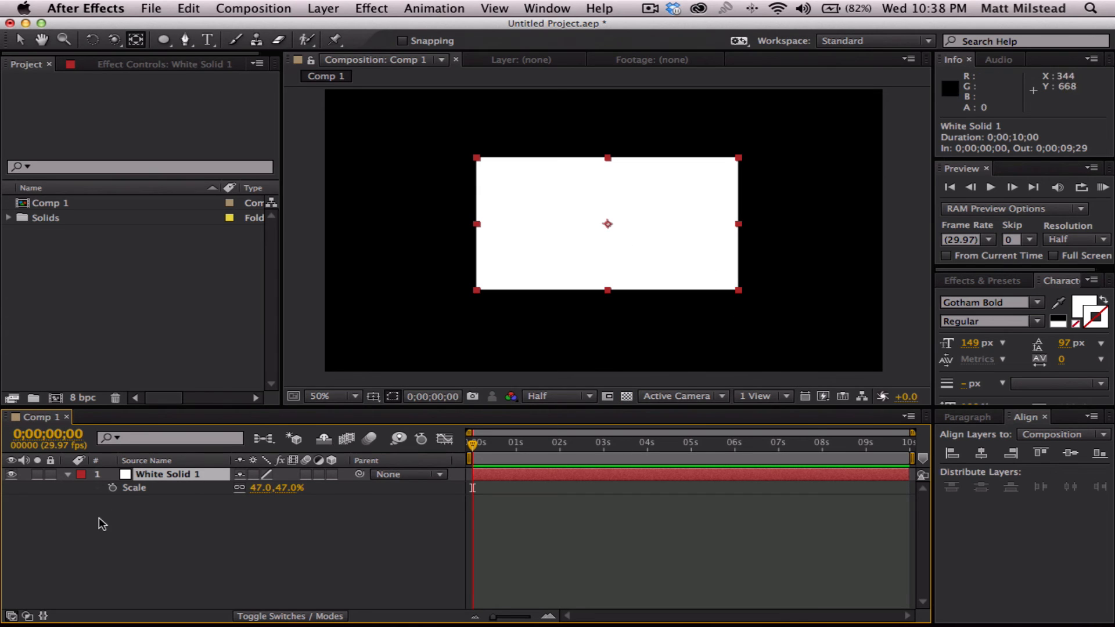
pyautogui.moveTo(263, 489)
pyautogui.mouseDown()
pyautogui.moveTo(241, 491)
pyautogui.moveTo(276, 491)
pyautogui.mouseUp()
# - Rotate the white solid 17° about its central anchor point, and reset its rotation to 0°
pyautogui.press('r')
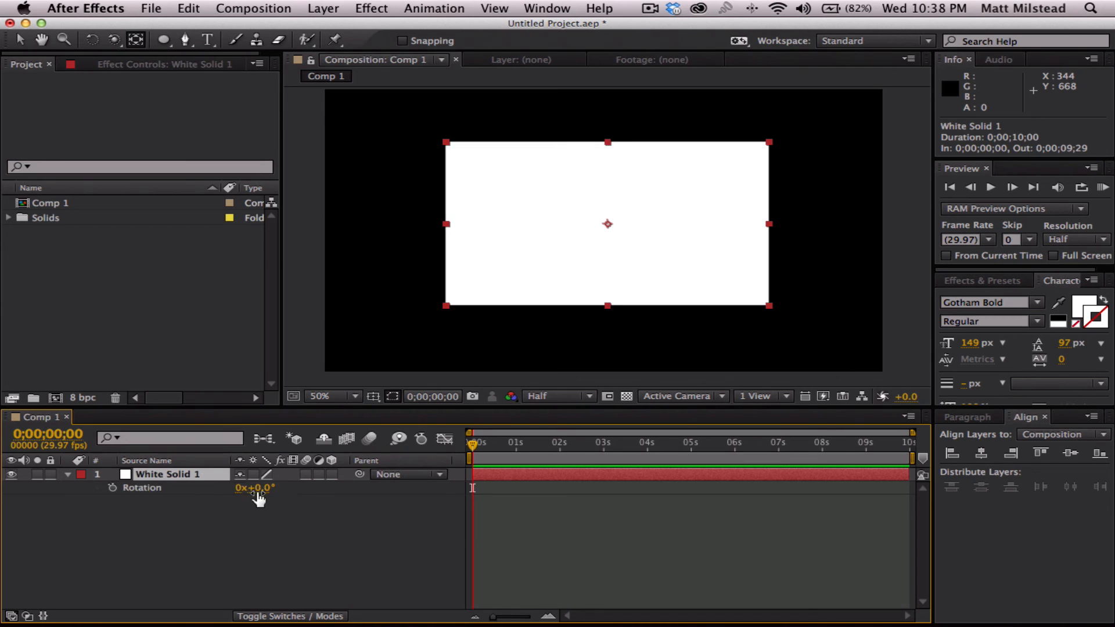
pyautogui.moveTo(265, 488); pyautogui.dragTo(289, 488)
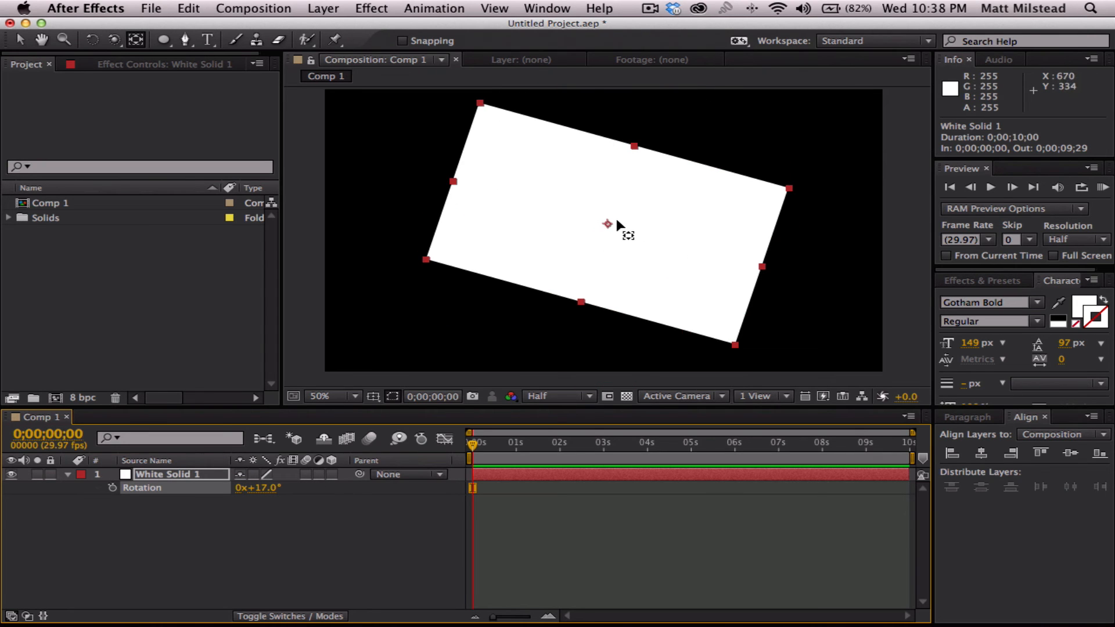
pyautogui.click(278, 488)
pyautogui.write('0')
pyautogui.press('Return')
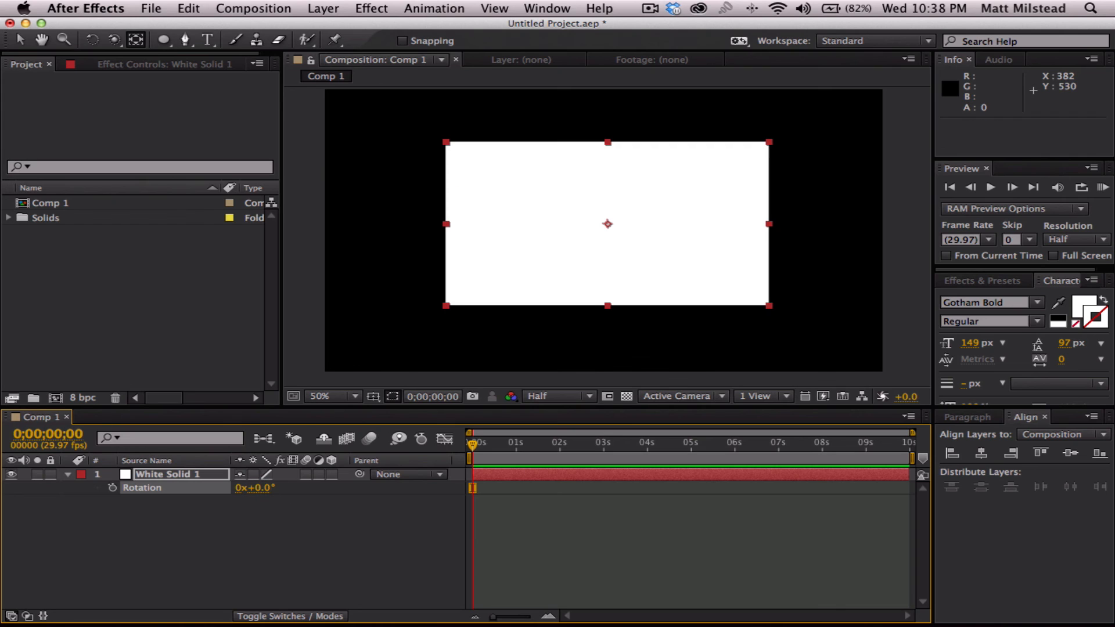
# - Move the white solid's anchor point to its lower-left corner, and try an 11° rotation around it before undoing the rotation
pyautogui.click(218, 557)
pyautogui.click(186, 476)
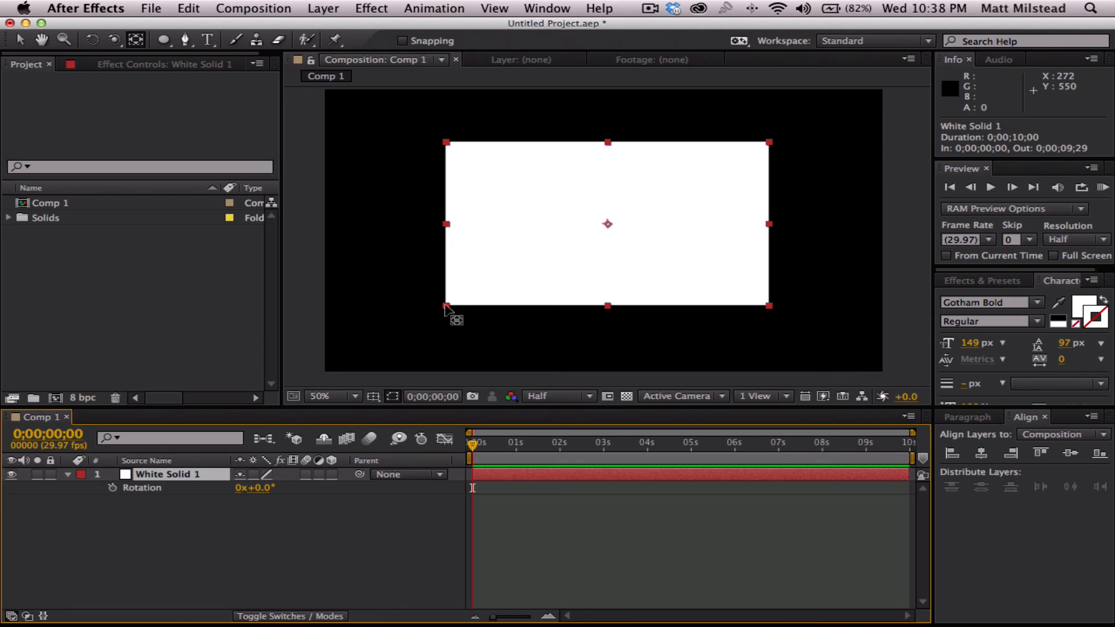
pyautogui.moveTo(607, 224); pyautogui.dragTo(447, 305)
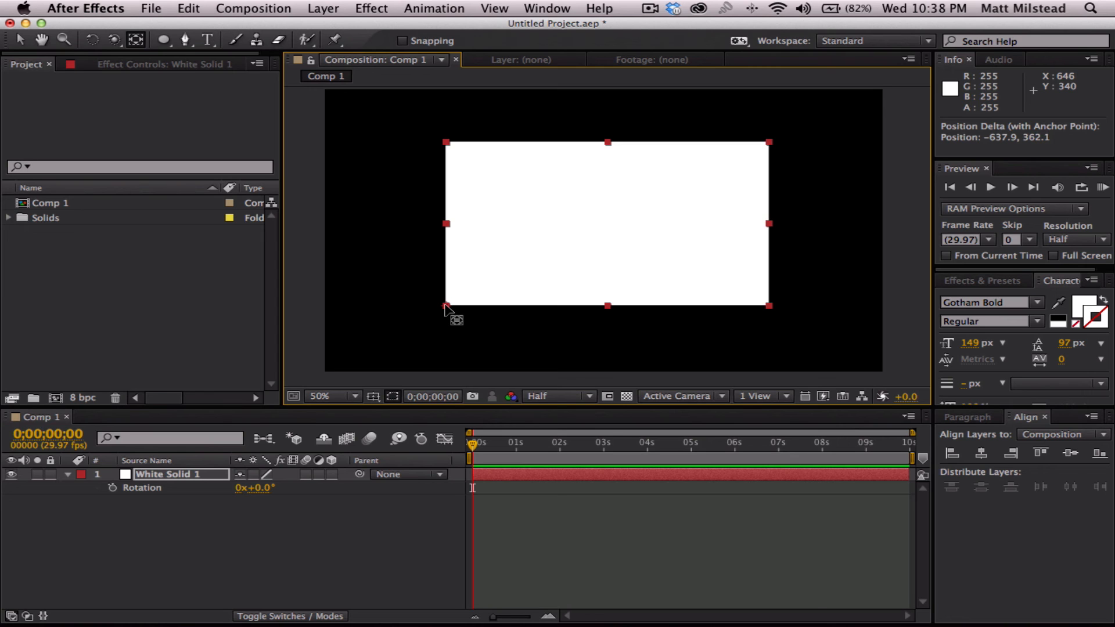
pyautogui.moveTo(255, 488); pyautogui.dragTo(281, 491)
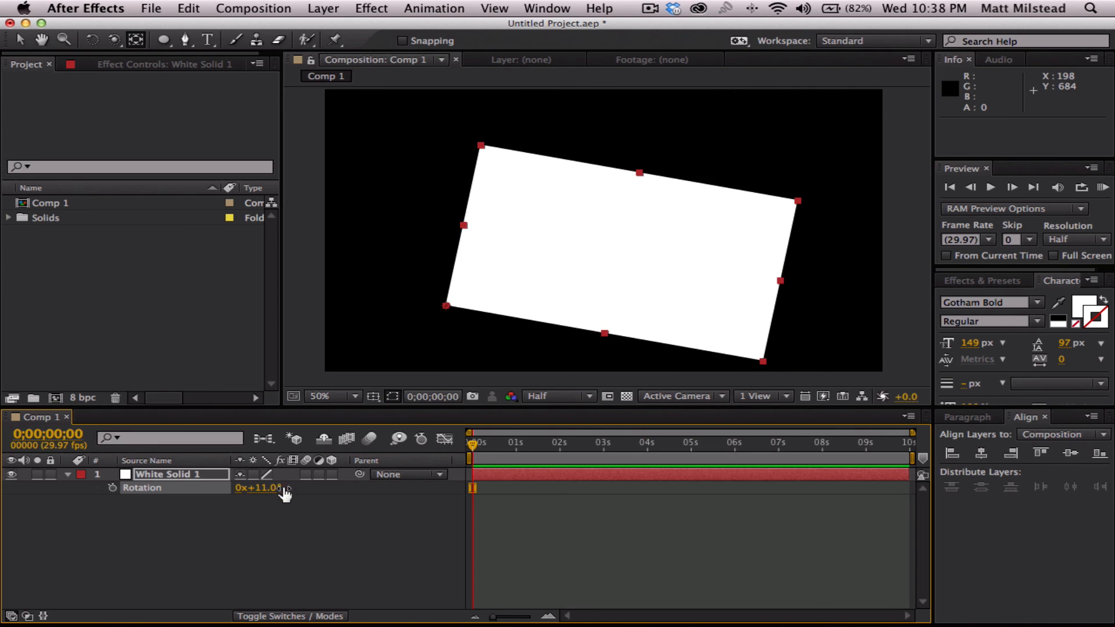
pyautogui.press('cmd+z')
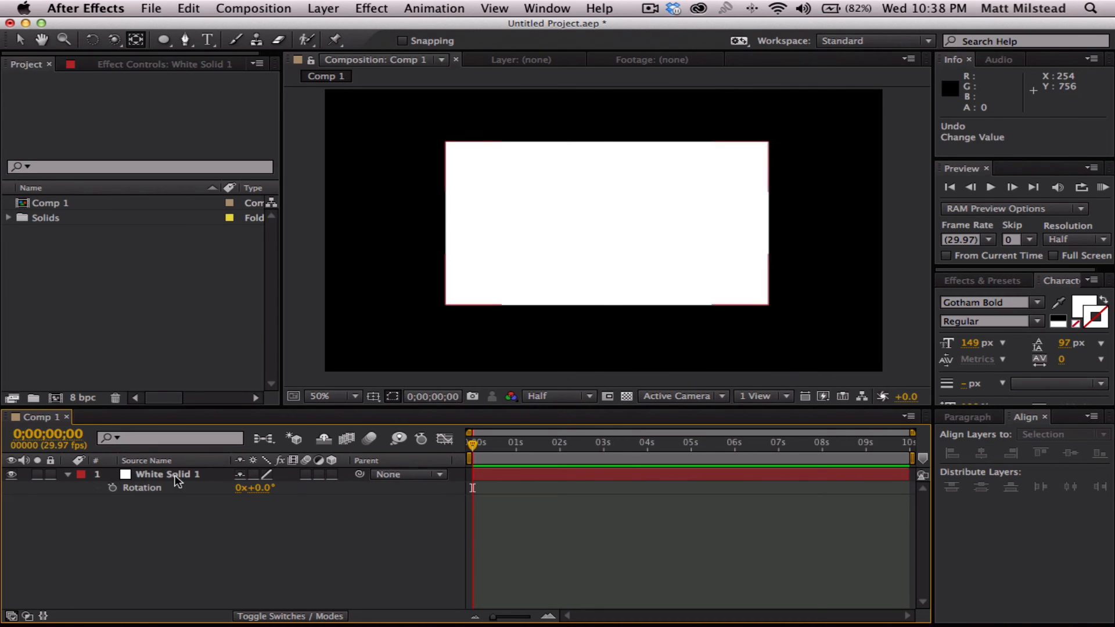
# - Move the white solid's anchor point from the lower-left corner back to near its centre with the Pan Behind tool
pyautogui.click(715, 216)
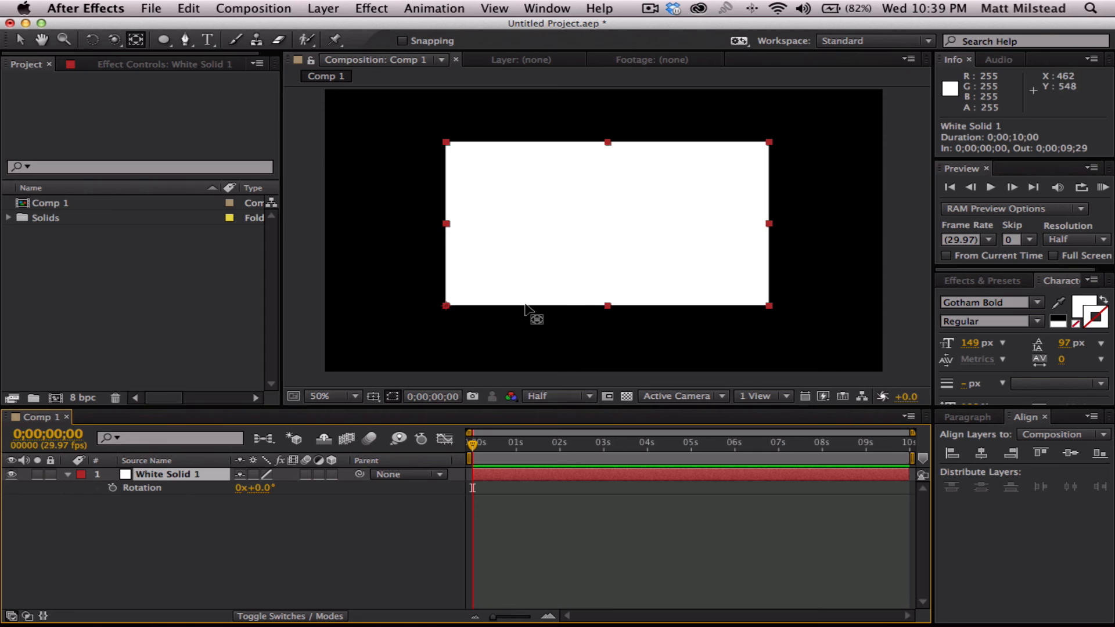
pyautogui.moveTo(461, 314); pyautogui.dragTo(539, 256)
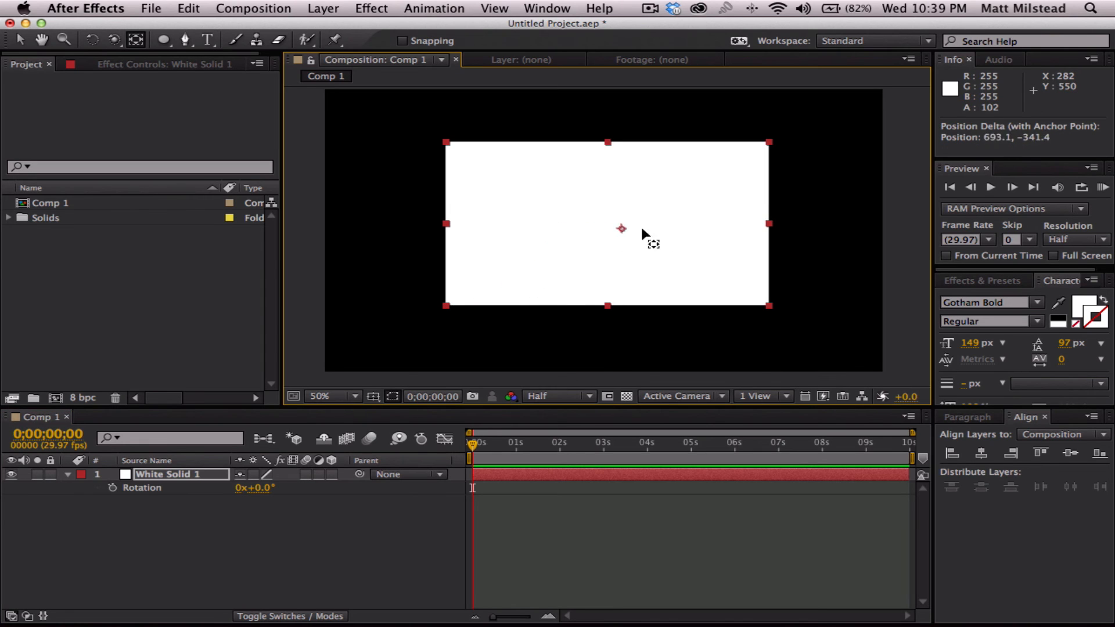
# - Try further Pan Behind moves on the white solid, undo them to restore its anchor point to the centre, and reselect the layer
pyautogui.moveTo(642, 229); pyautogui.dragTo(589, 234)
pyautogui.moveTo(549, 191); pyautogui.dragTo(522, 237)
pyautogui.press('super+z')
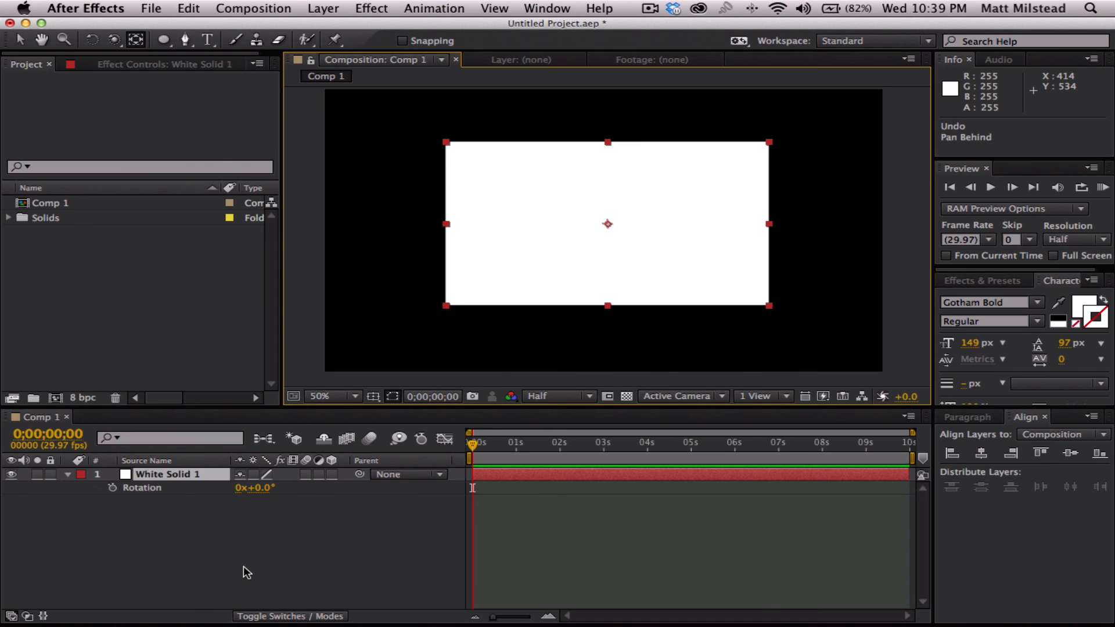
pyautogui.click(243, 566)
pyautogui.click(173, 475)
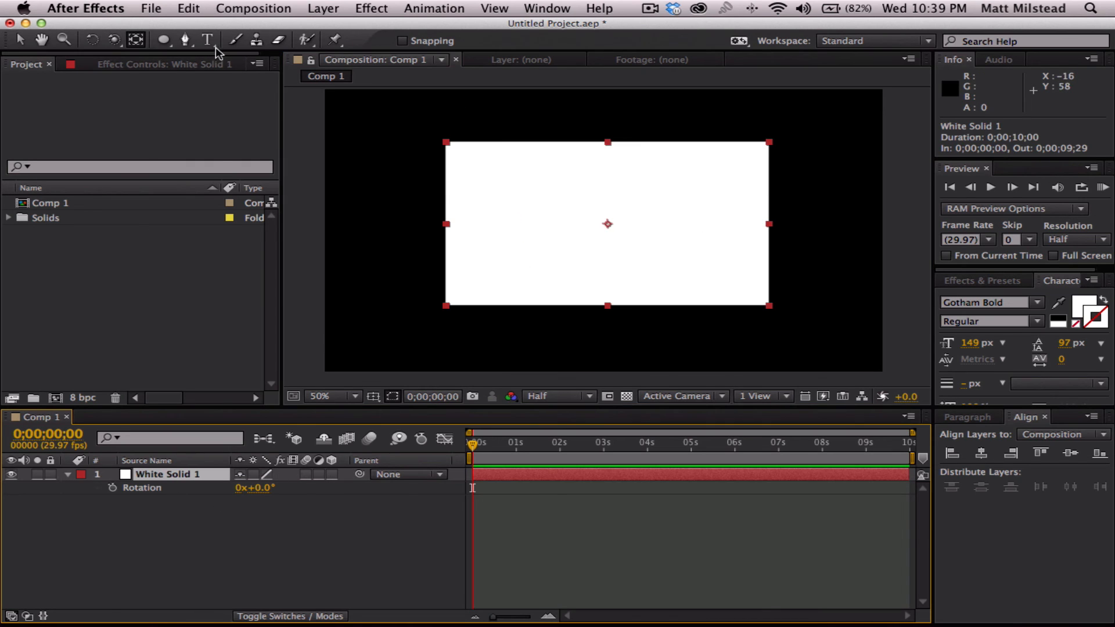
# - With no layer selected, draw a red ellipse overlapping the left half of the white solid as a new shape layer
pyautogui.click(167, 42)
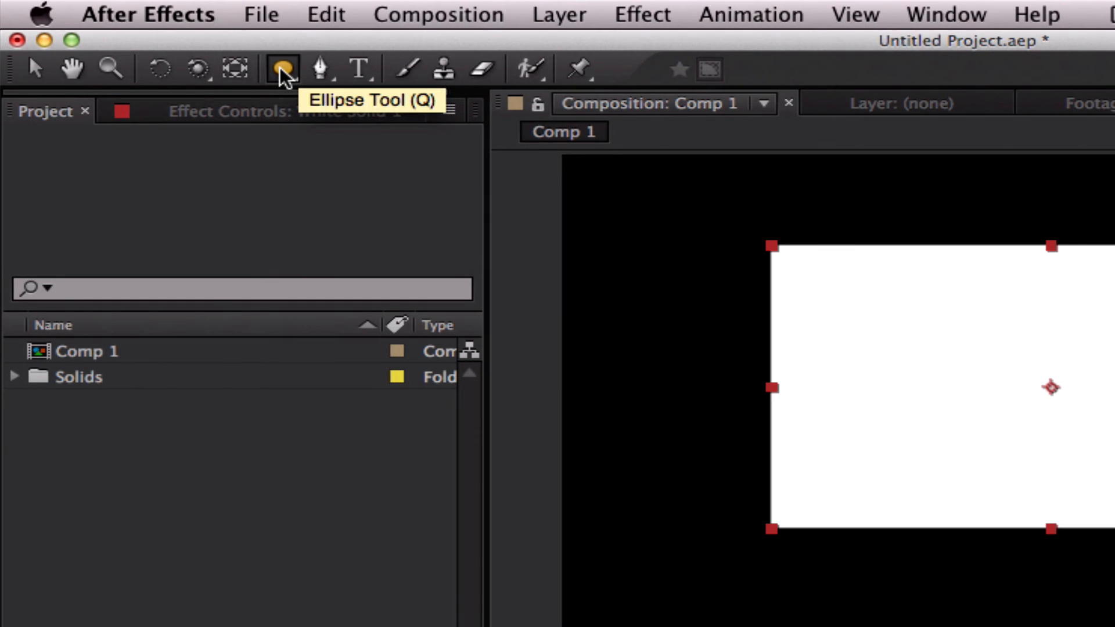
pyautogui.click(281, 68)
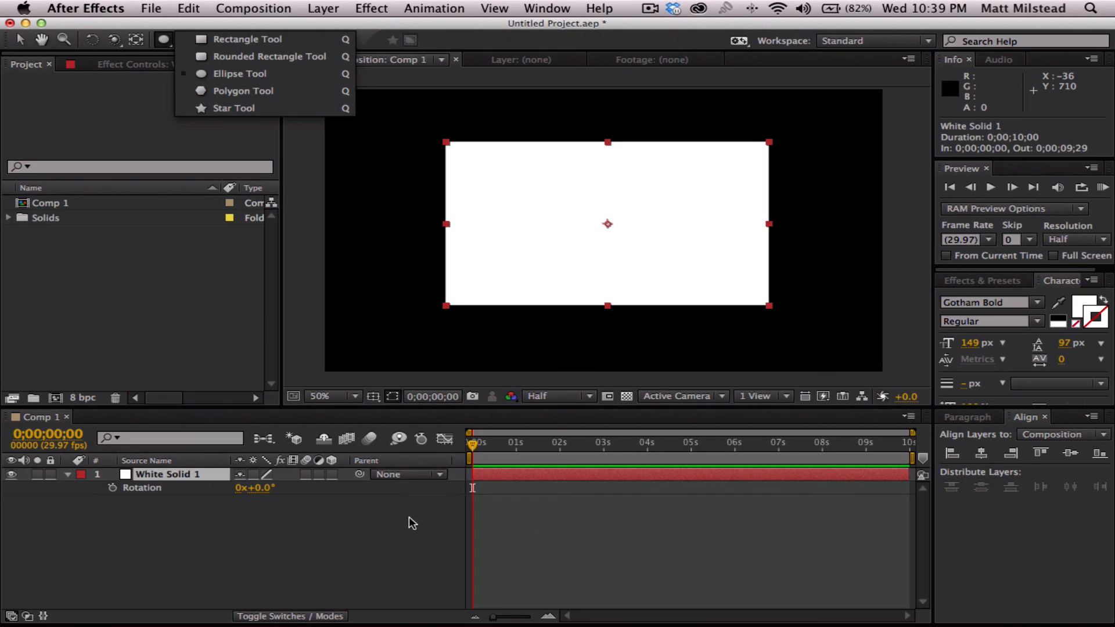
pyautogui.click(409, 516)
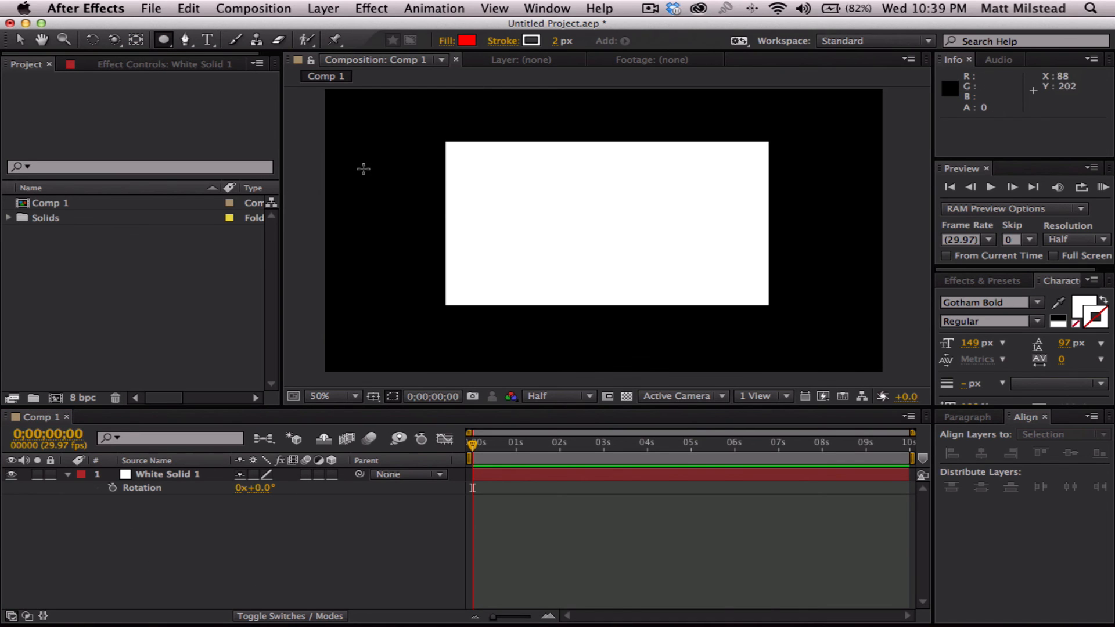
pyautogui.moveTo(373, 138)
pyautogui.mouseDown()
pyautogui.moveTo(527, 244)
pyautogui.moveTo(681, 327)
pyautogui.moveTo(620, 372)
pyautogui.moveTo(575, 320)
pyautogui.moveTo(575, 232)
pyautogui.moveTo(575, 323)
pyautogui.moveTo(612, 353)
pyautogui.moveTo(593, 335)
pyautogui.mouseUp()
pyautogui.click(167, 586)
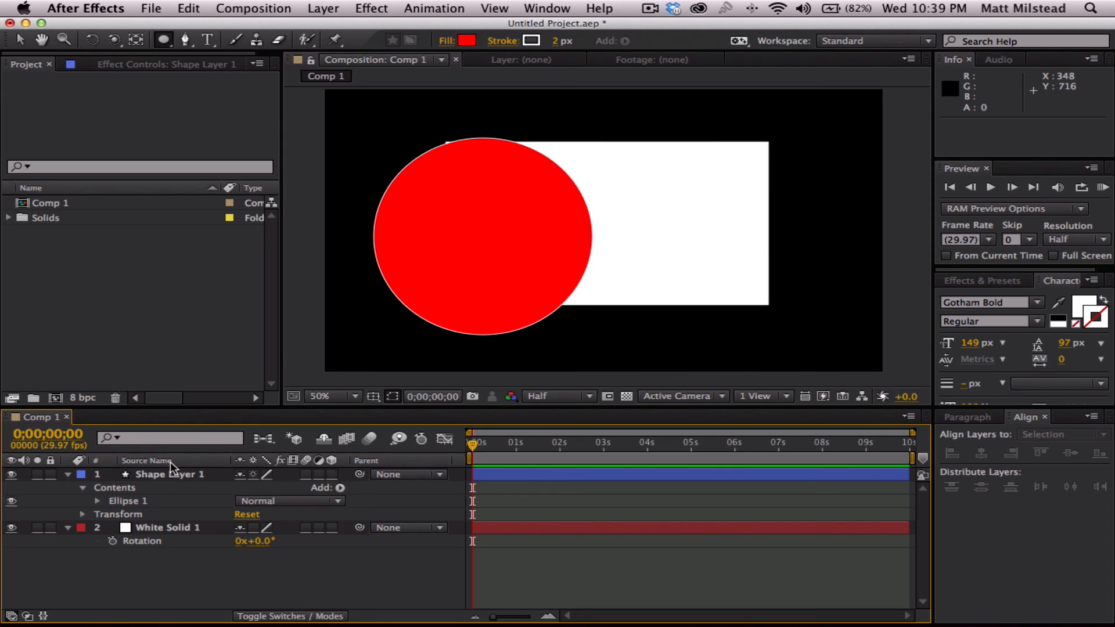
# - Delete the red ellipse's shape layer from the composition, and display layer names instead of source names
pyautogui.click(166, 470)
pyautogui.press('Delete')
pyautogui.click(144, 461)
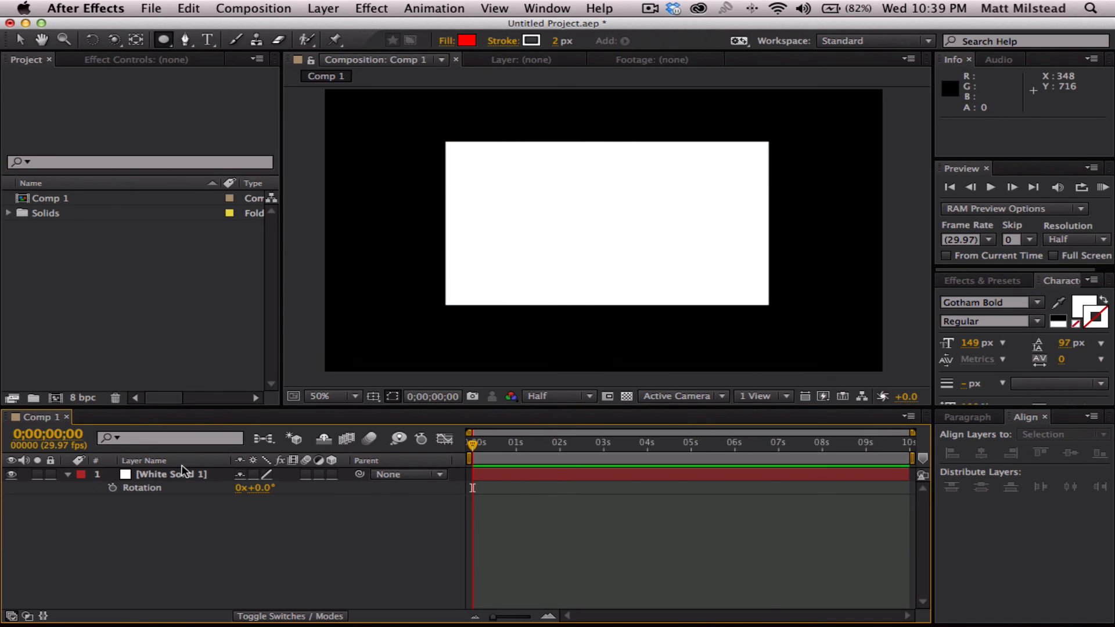
# - Mask the white solid with a star using the Star Tool, and move the star mask down toward the solid's centre
pyautogui.click(157, 475)
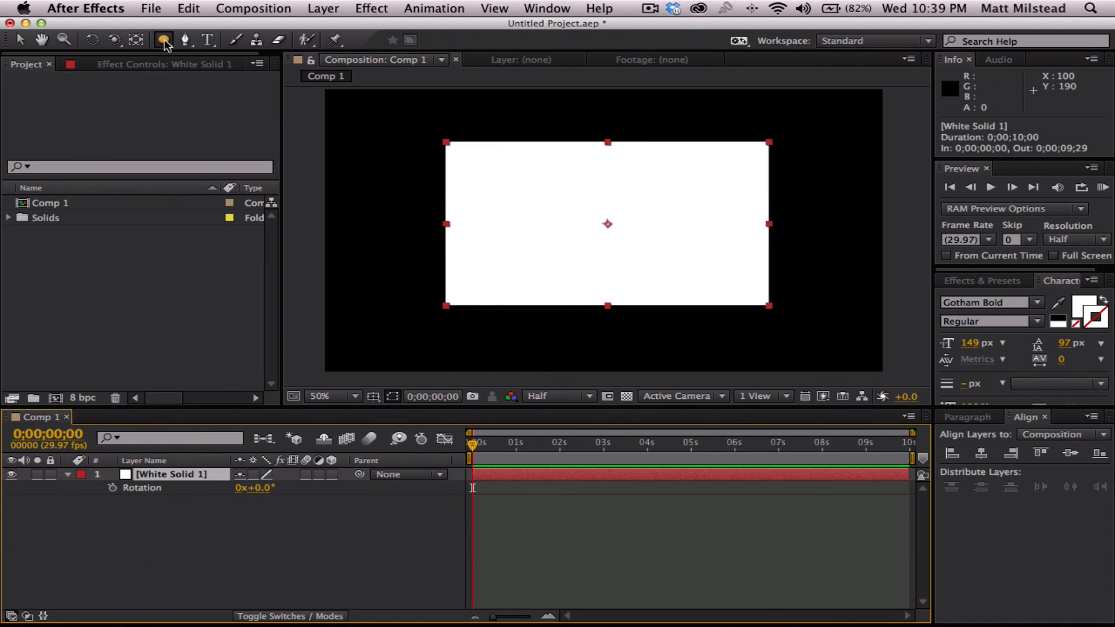
pyautogui.moveTo(167, 45); pyautogui.dragTo(213, 106)
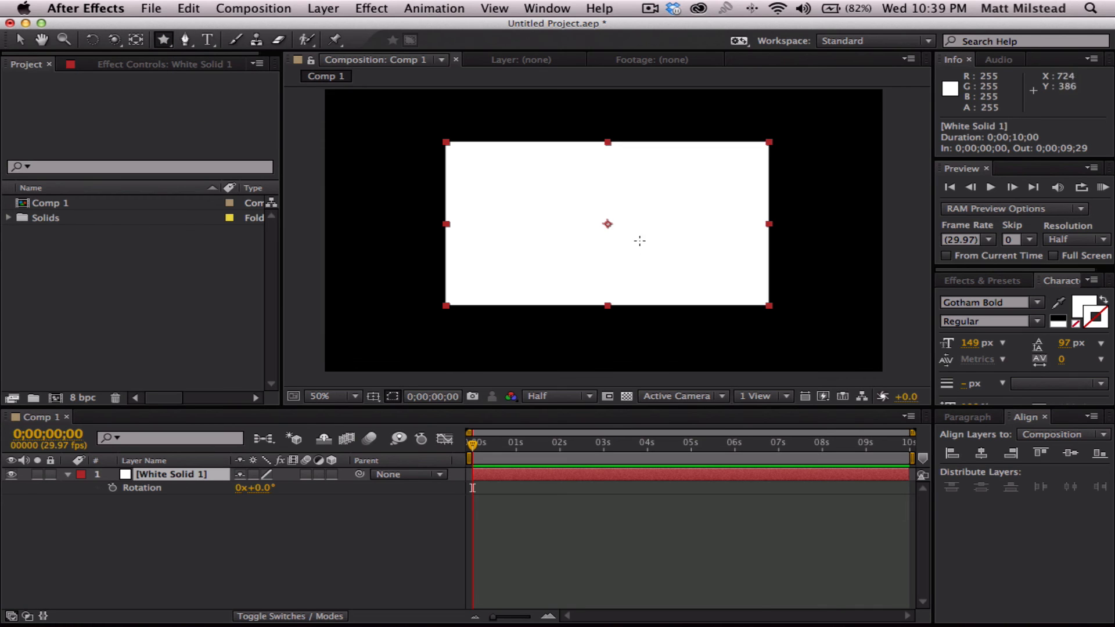
pyautogui.moveTo(559, 180)
pyautogui.mouseDown()
pyautogui.moveTo(548, 104)
pyautogui.moveTo(552, 116)
pyautogui.mouseUp()
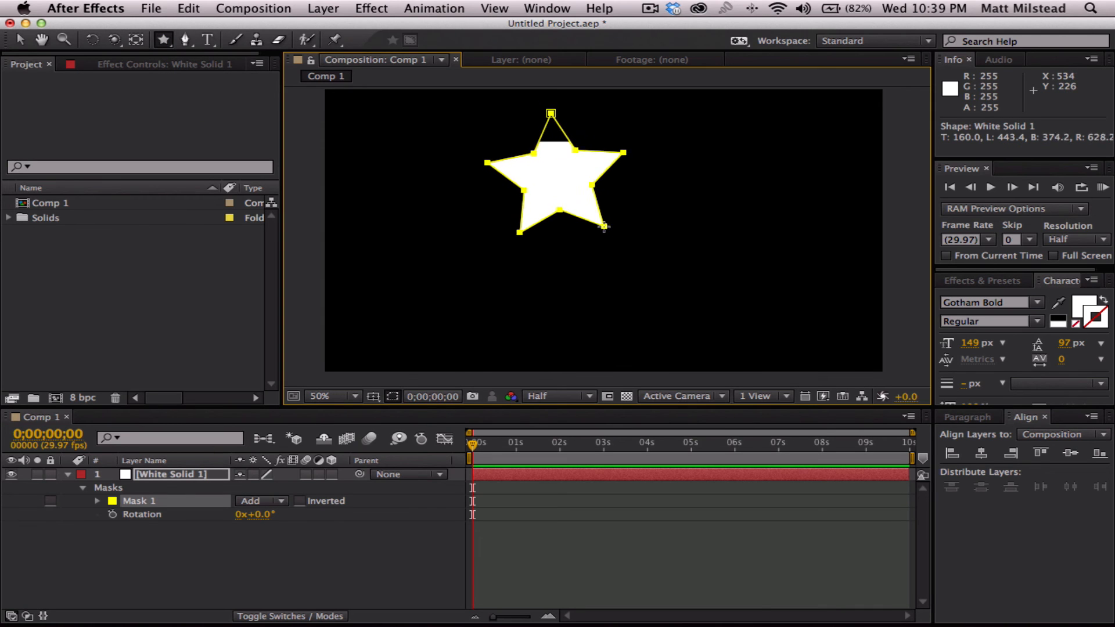
pyautogui.click(169, 518)
pyautogui.click(149, 499)
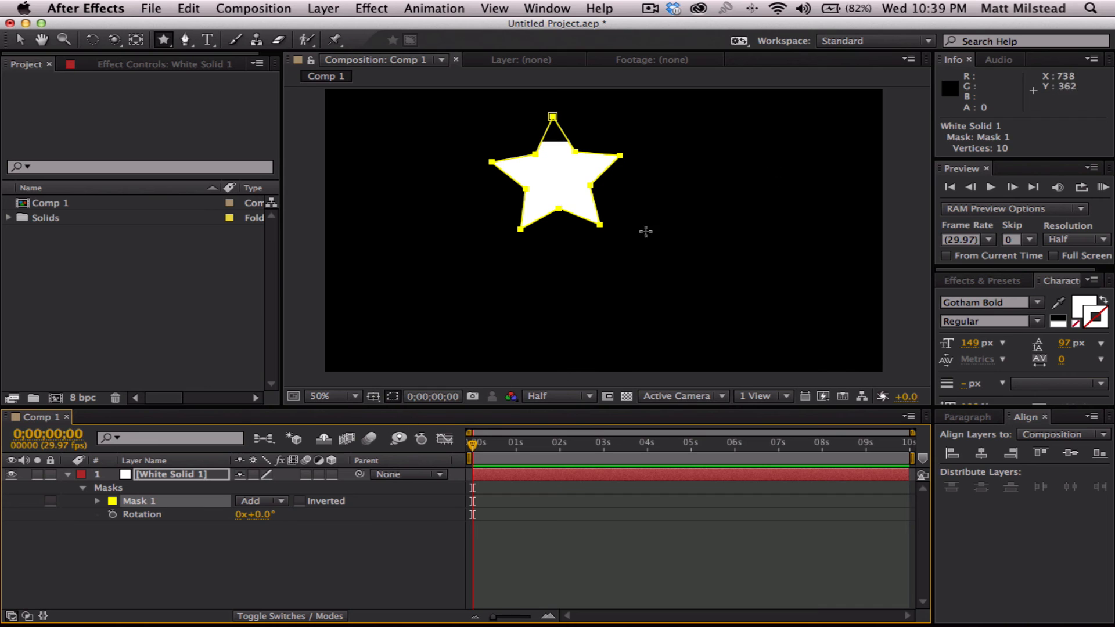
pyautogui.moveTo(602, 231); pyautogui.dragTo(634, 271)
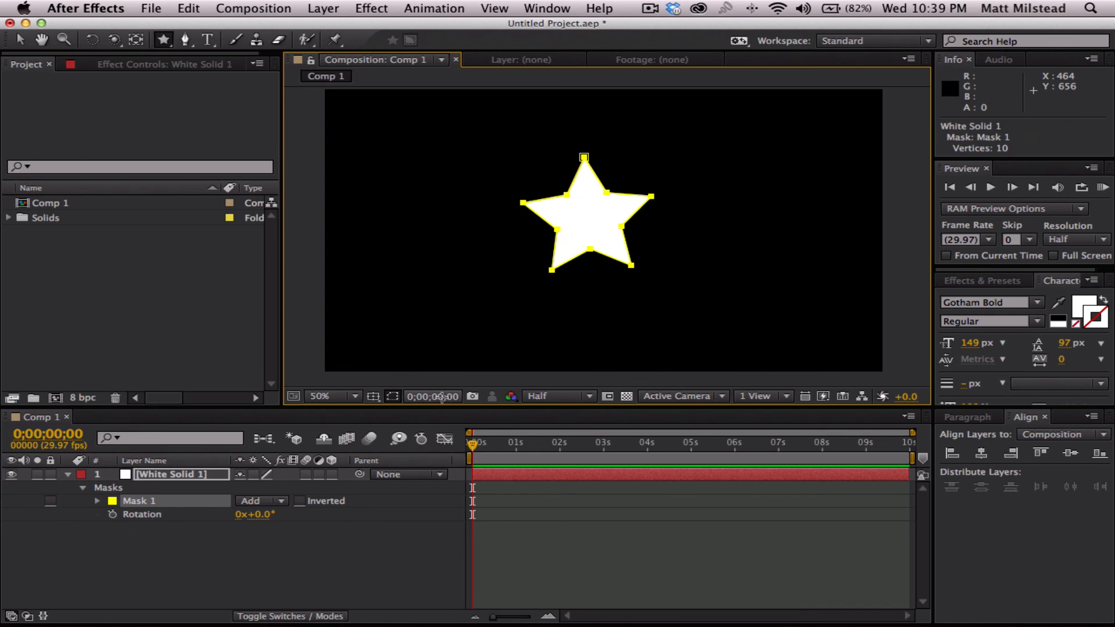
# - Reselect the star mask and shift it to the right and back near the centre of the white solid
pyautogui.click(242, 571)
pyautogui.click(167, 475)
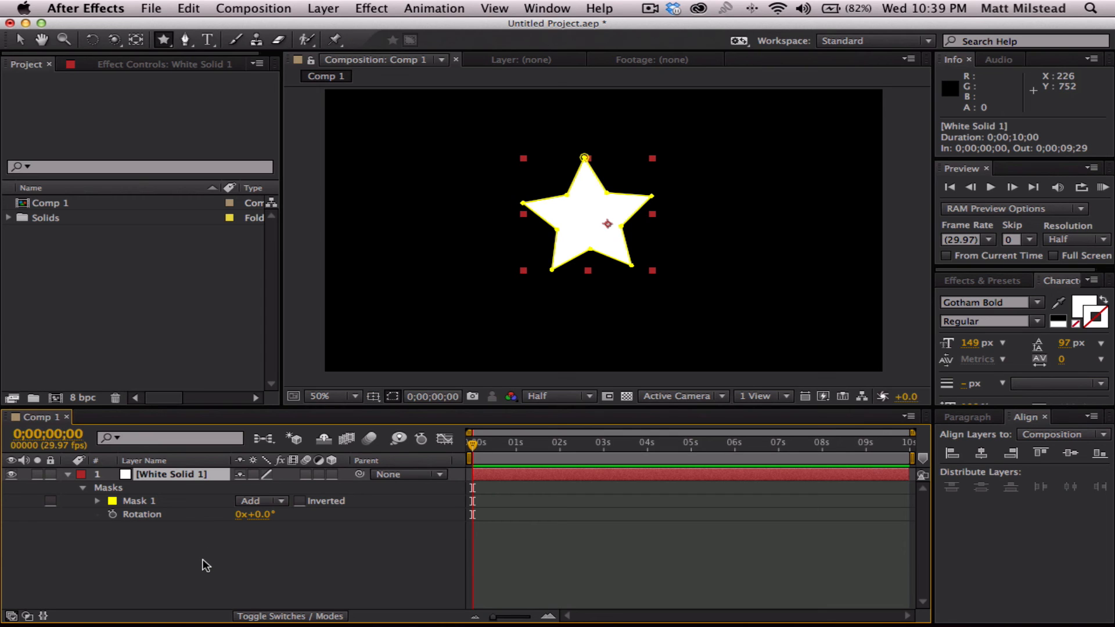
pyautogui.click(175, 537)
pyautogui.click(131, 500)
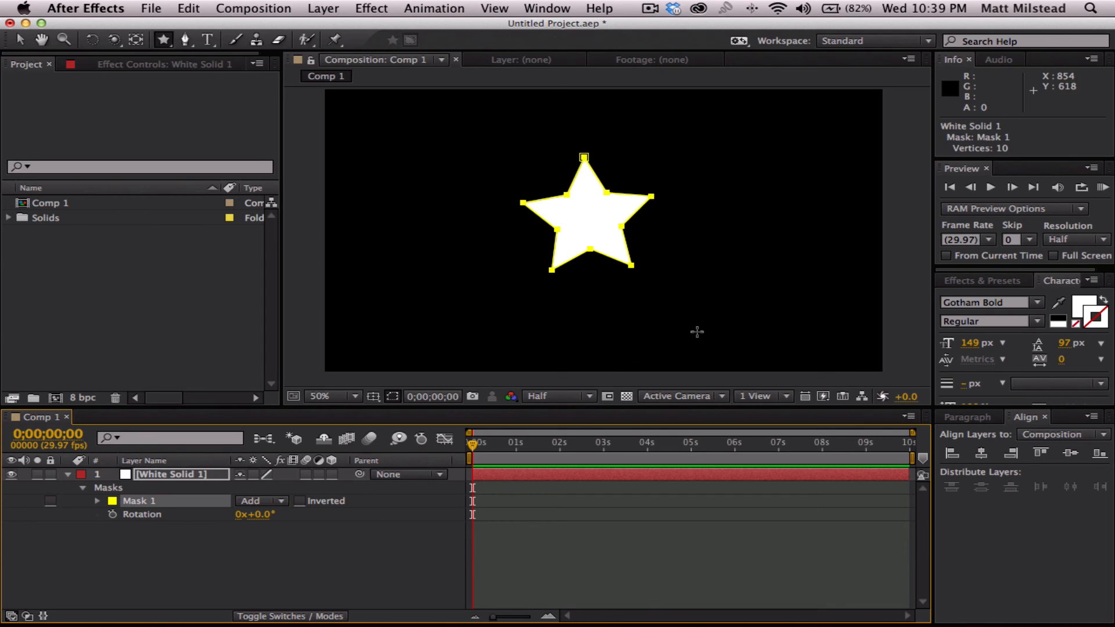
pyautogui.moveTo(631, 266); pyautogui.dragTo(673, 264)
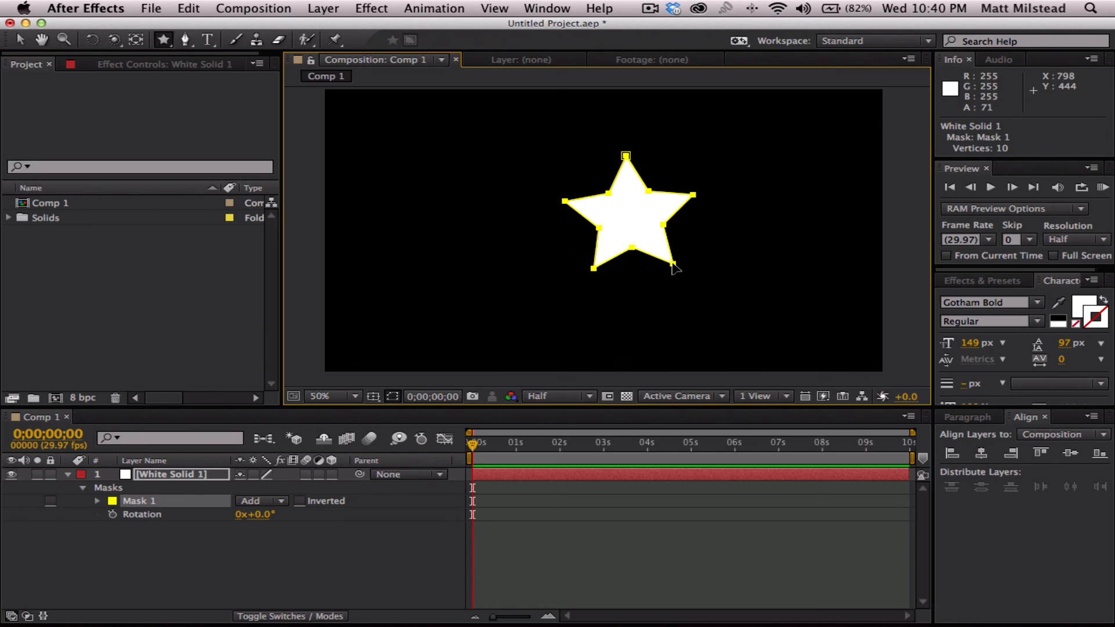
pyautogui.moveTo(675, 259); pyautogui.dragTo(640, 271)
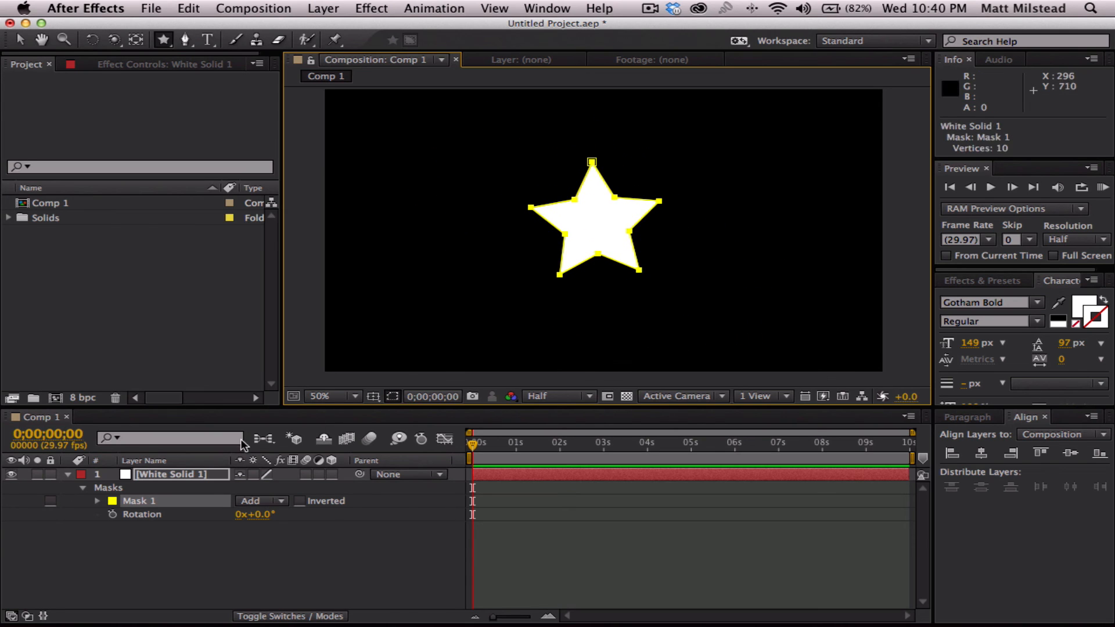
# - Delete the star mask from the white solid
pyautogui.click(187, 555)
pyautogui.click(143, 503)
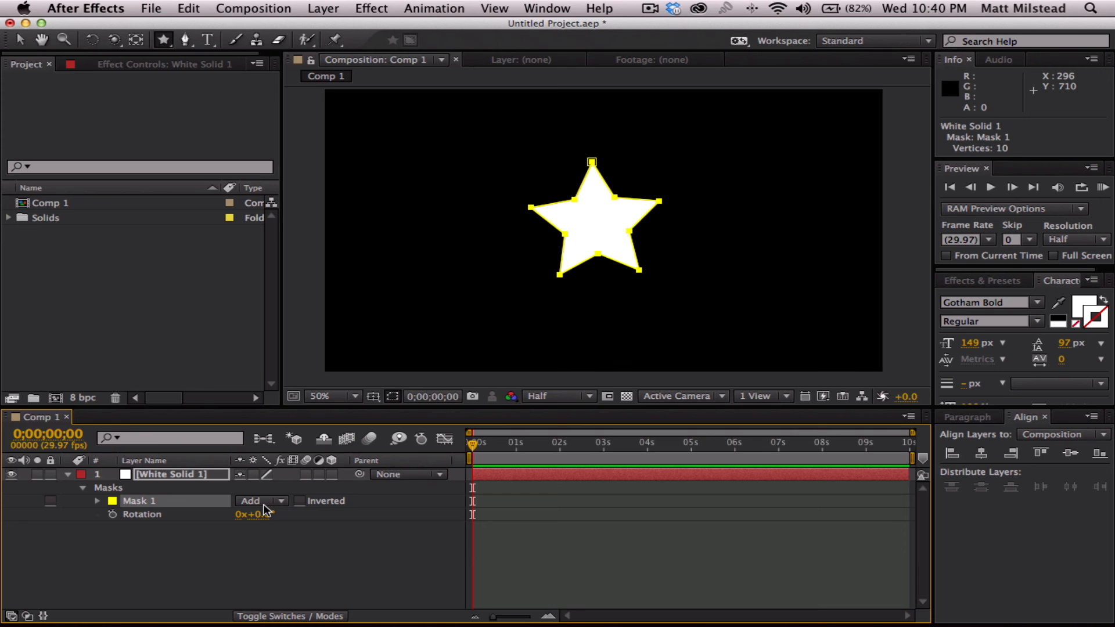
pyautogui.click(187, 541)
pyautogui.click(138, 501)
pyautogui.press('Delete')
pyautogui.click(155, 528)
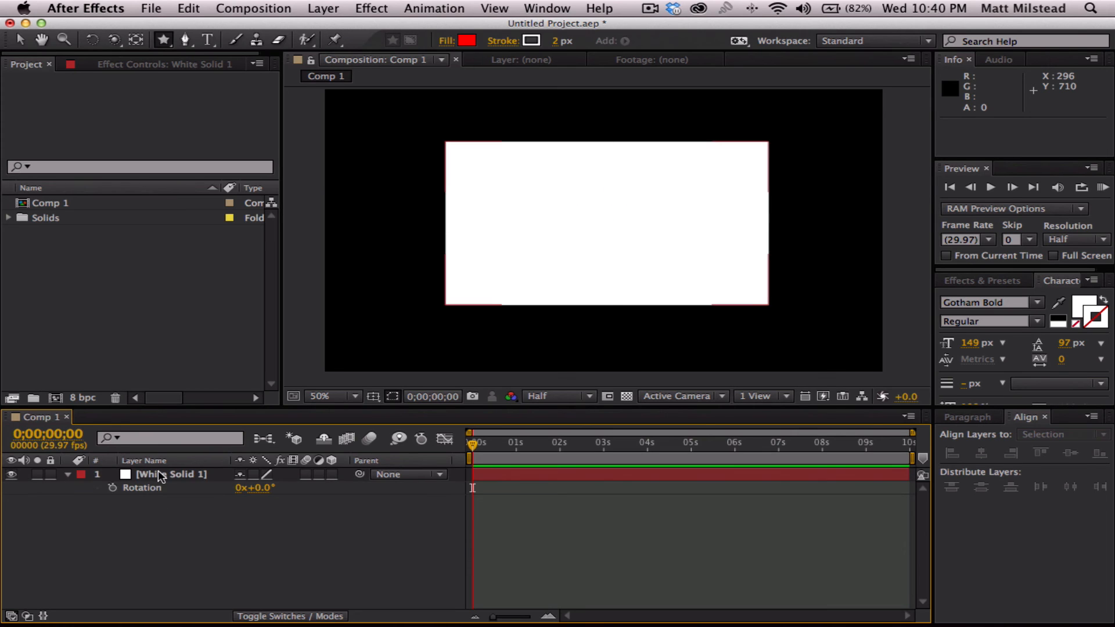
# - Draw a closed, wavy freeform mask across the middle of the white solid with the Pen tool
pyautogui.click(158, 475)
pyautogui.click(185, 39)
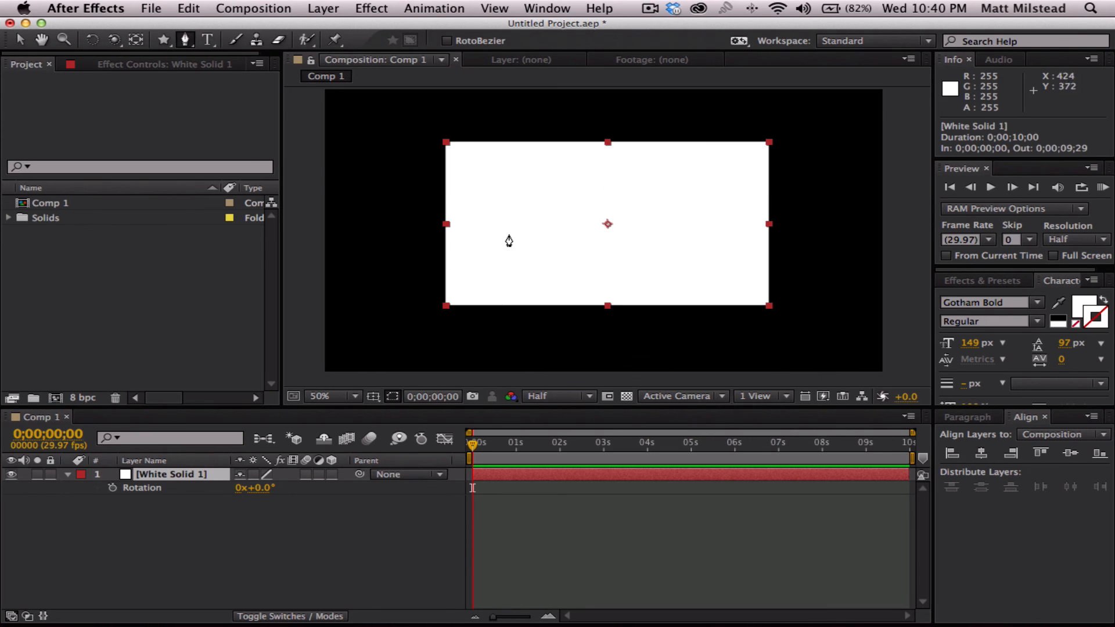
pyautogui.click(492, 224)
pyautogui.click(501, 186)
pyautogui.click(556, 176)
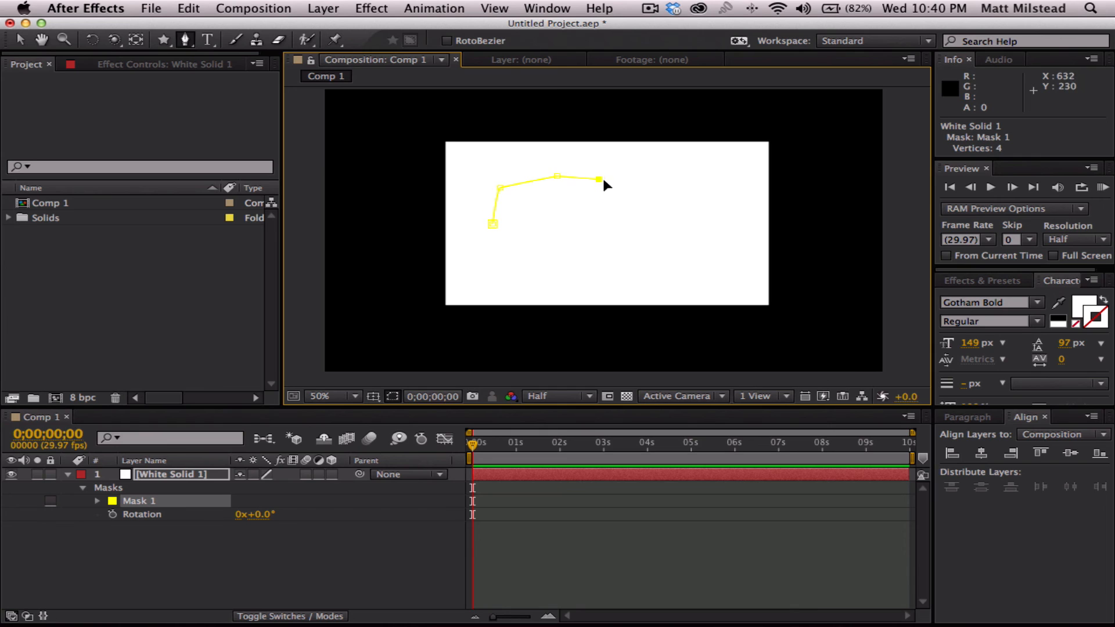
pyautogui.click(625, 207)
pyautogui.click(685, 186)
pyautogui.click(723, 205)
pyautogui.click(731, 251)
pyautogui.click(660, 282)
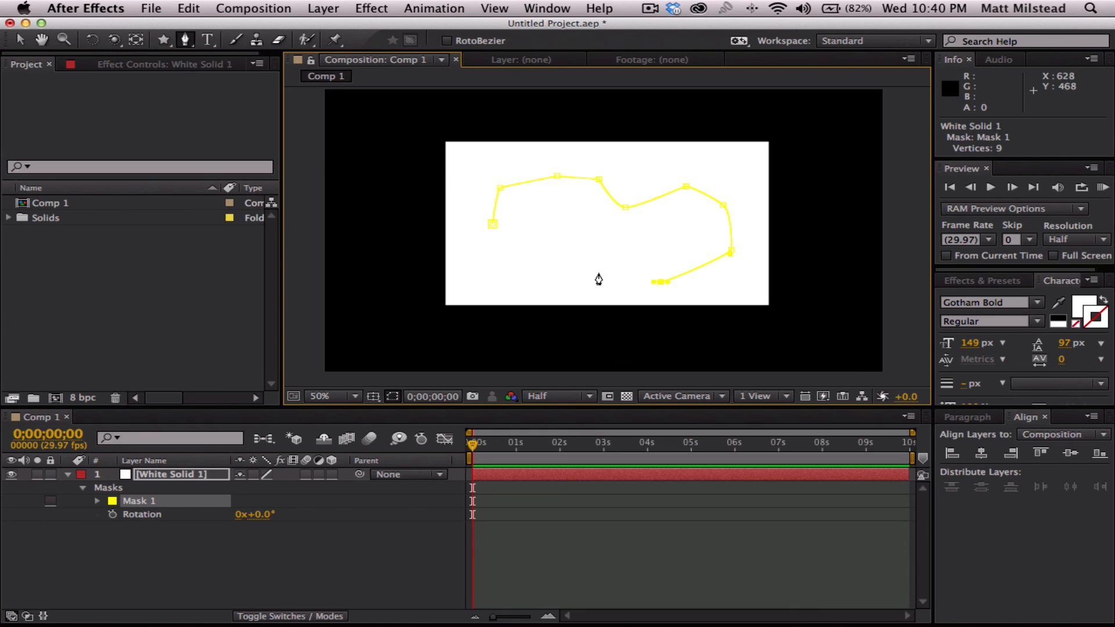
pyautogui.click(562, 241)
pyautogui.click(516, 250)
pyautogui.click(491, 227)
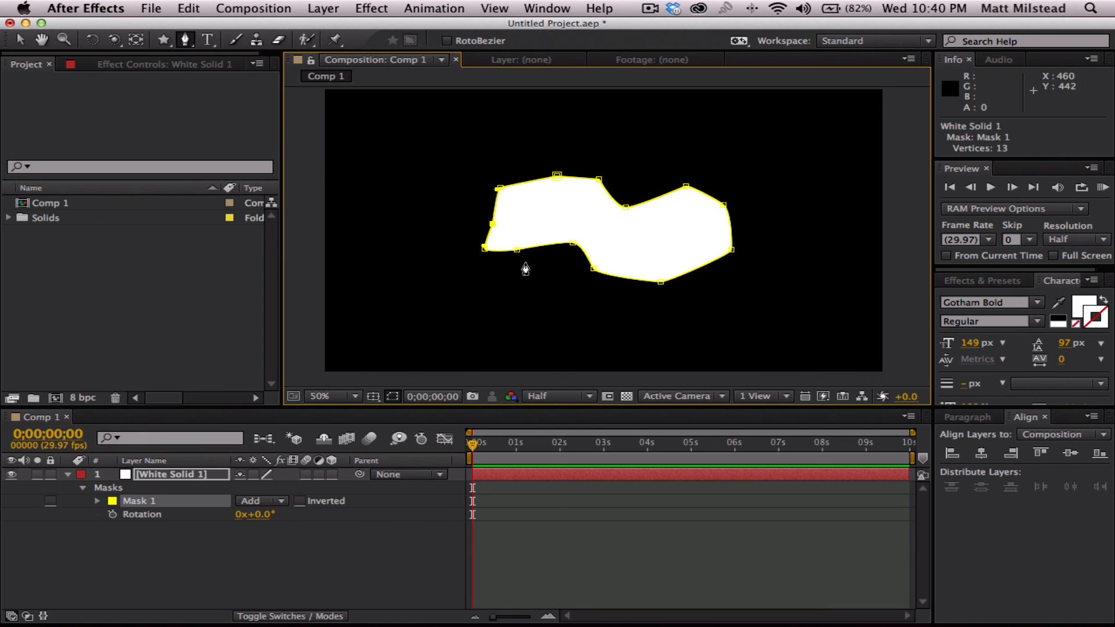
# - Set the freeform mask's mode to Subtract to cut its shape out of the white solid, and delete the mask
pyautogui.click(140, 559)
pyautogui.click(97, 500)
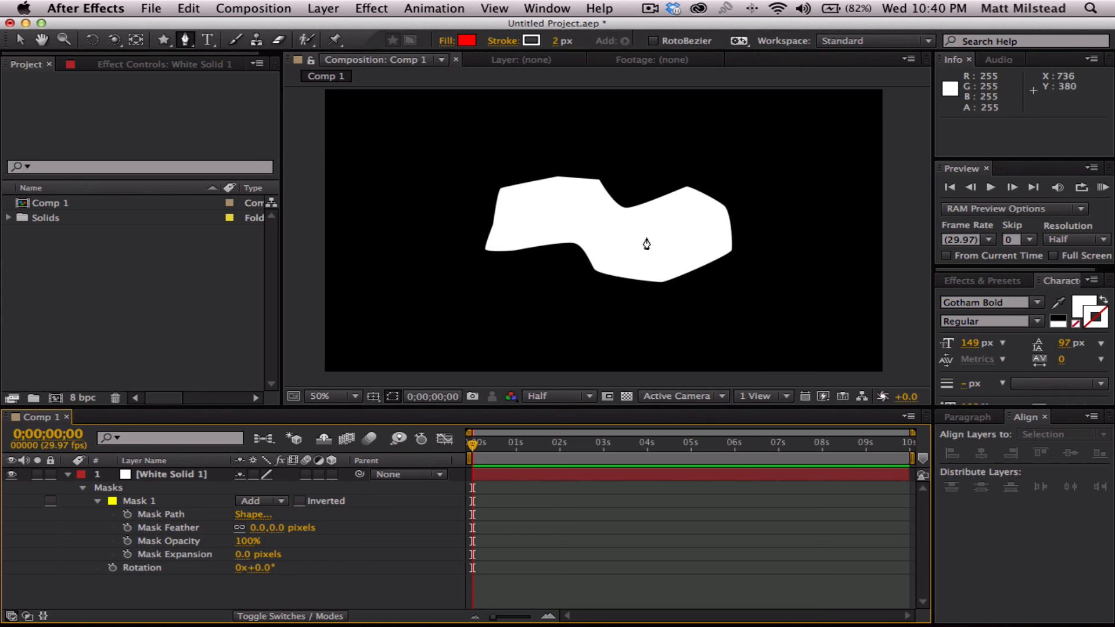
pyautogui.click(247, 503)
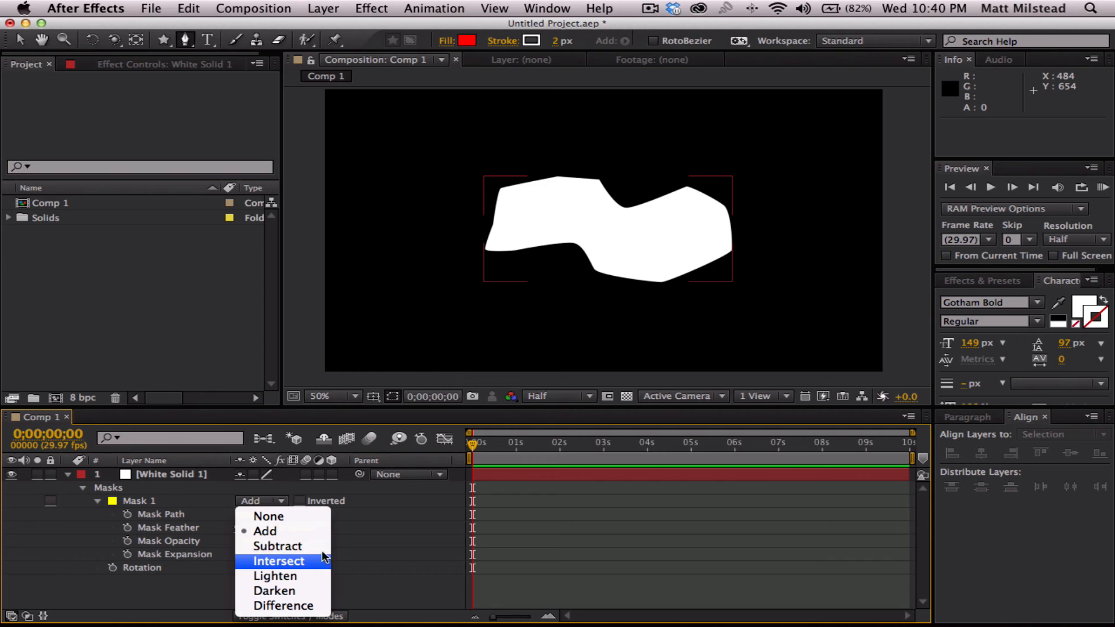
pyautogui.click(282, 544)
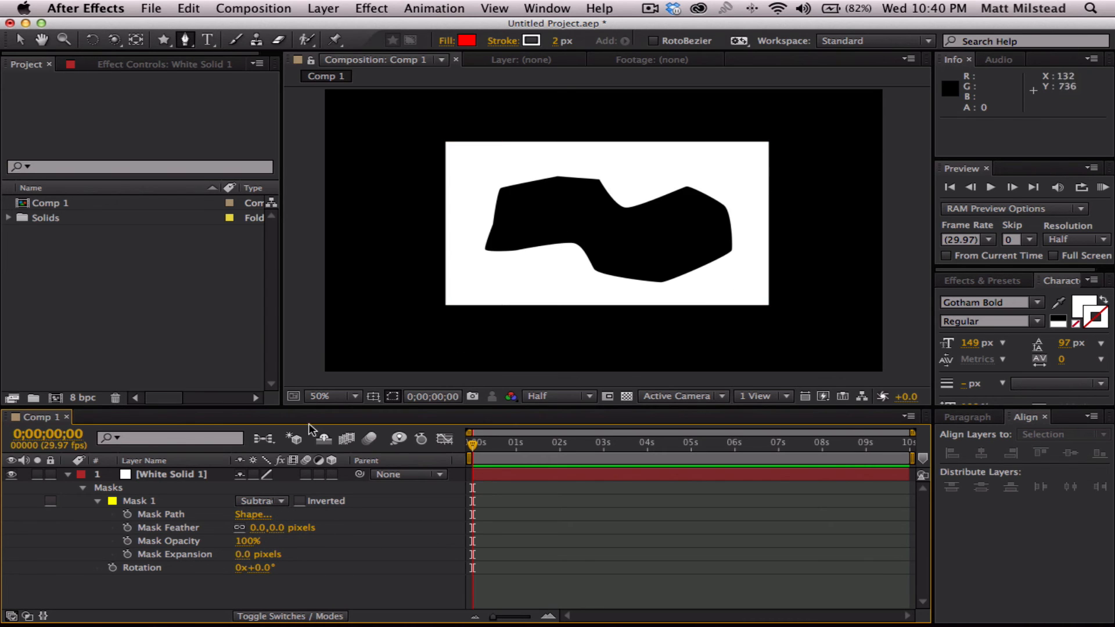
pyautogui.click(137, 502)
pyautogui.press('Delete')
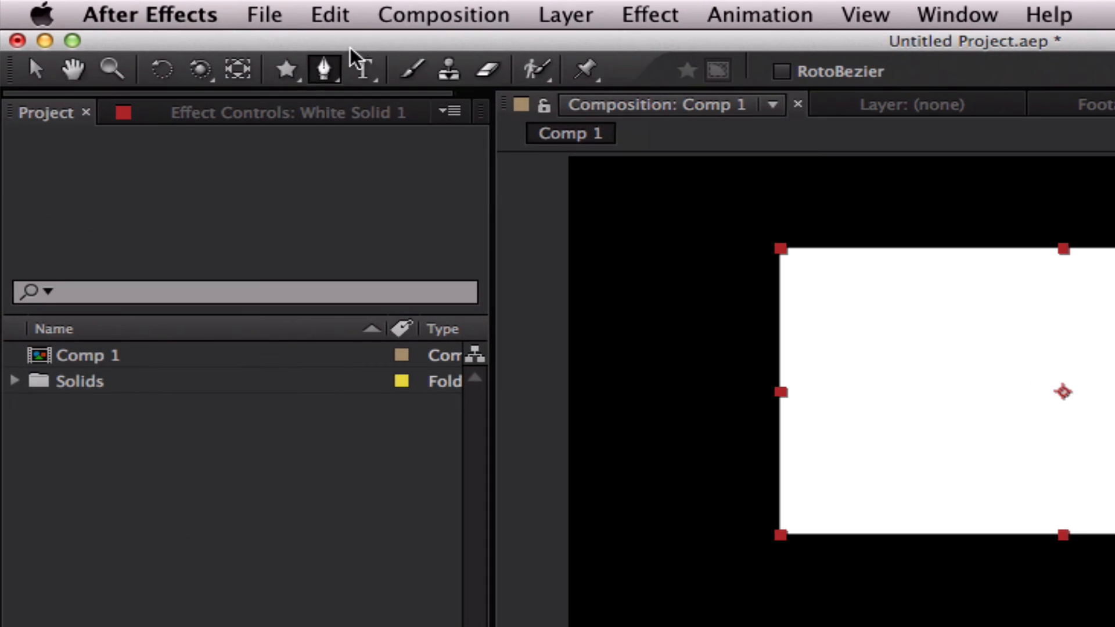
# - Draw an open, curved six-point mask path on the white solid with the Pen tool, and undo the last path edit
pyautogui.click(190, 44)
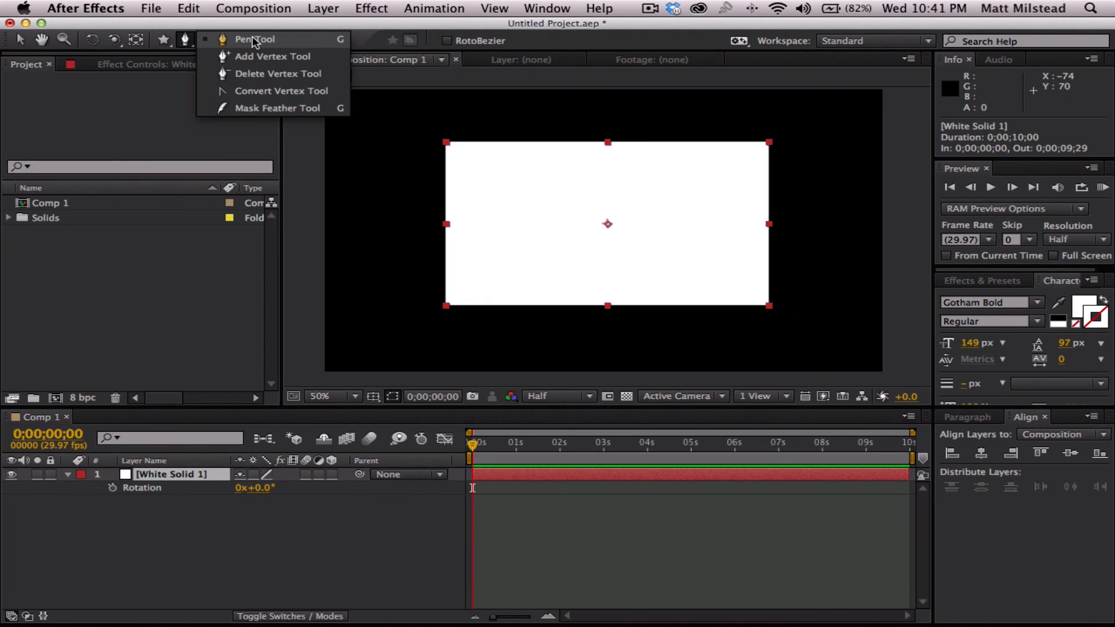
pyautogui.click(252, 38)
pyautogui.click(545, 248)
pyautogui.moveTo(514, 214); pyautogui.dragTo(521, 207)
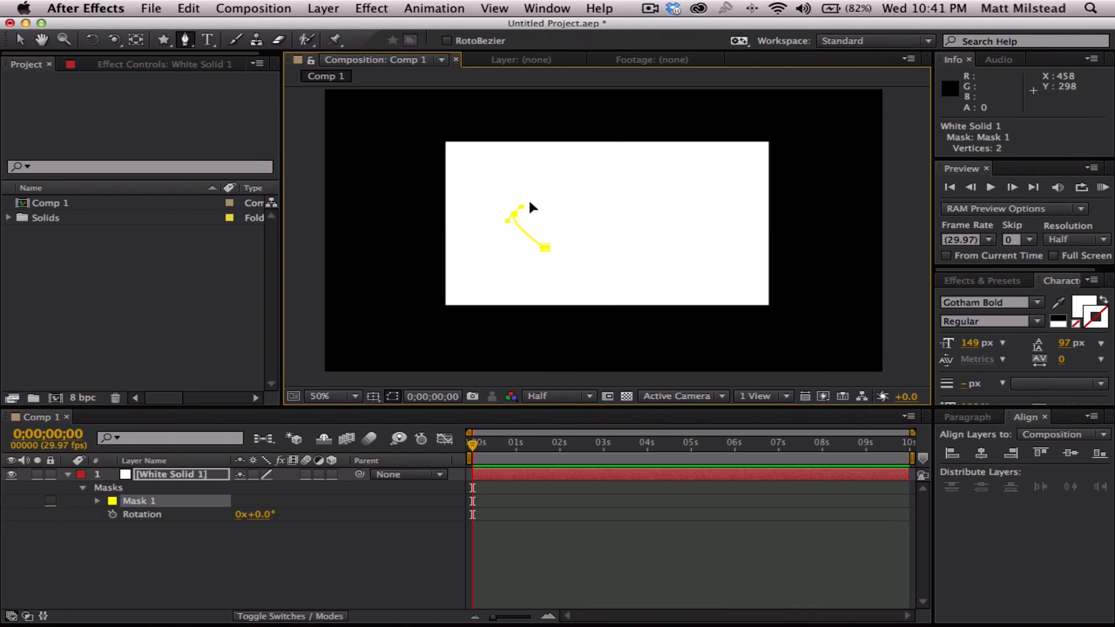
pyautogui.click(564, 189)
pyautogui.moveTo(651, 199); pyautogui.dragTo(663, 214)
pyautogui.moveTo(656, 265); pyautogui.dragTo(650, 274)
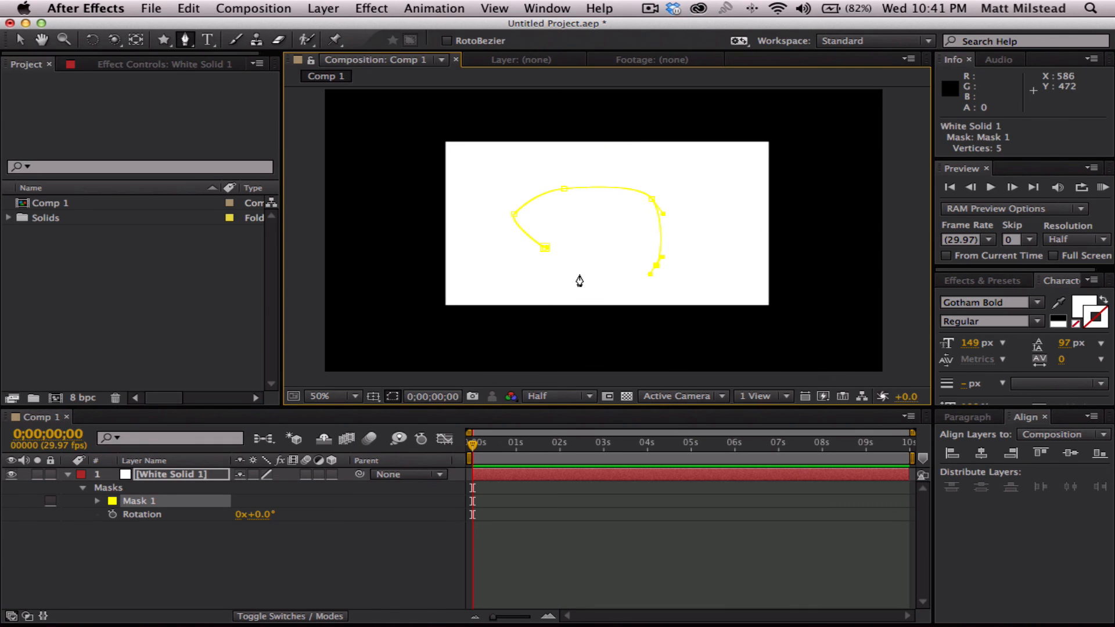
pyautogui.moveTo(579, 274); pyautogui.dragTo(526, 293)
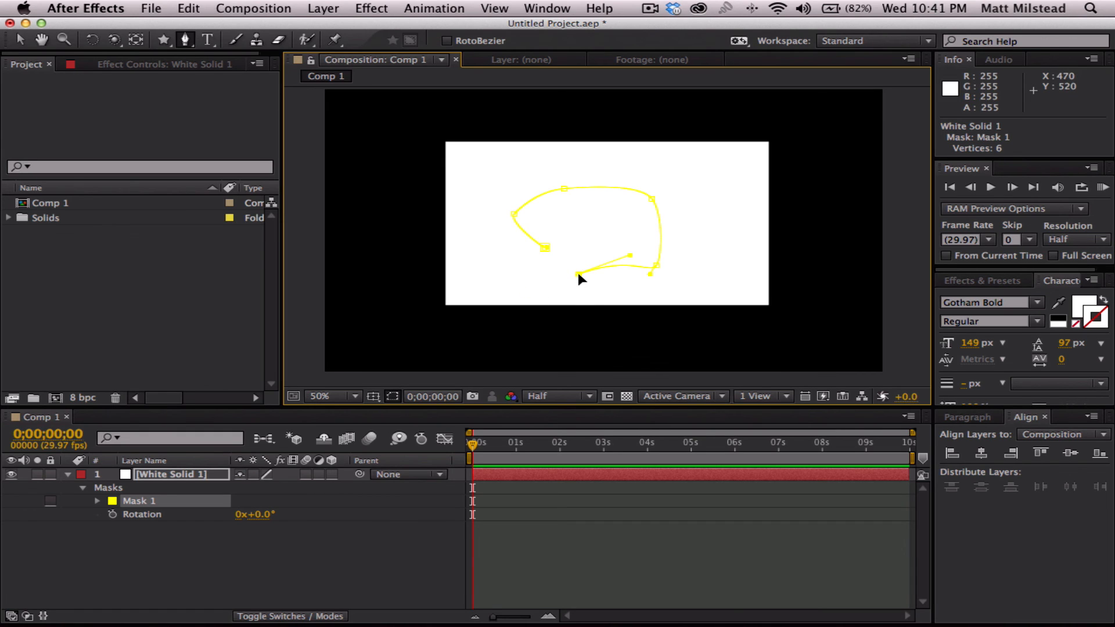
pyautogui.press('super+z')
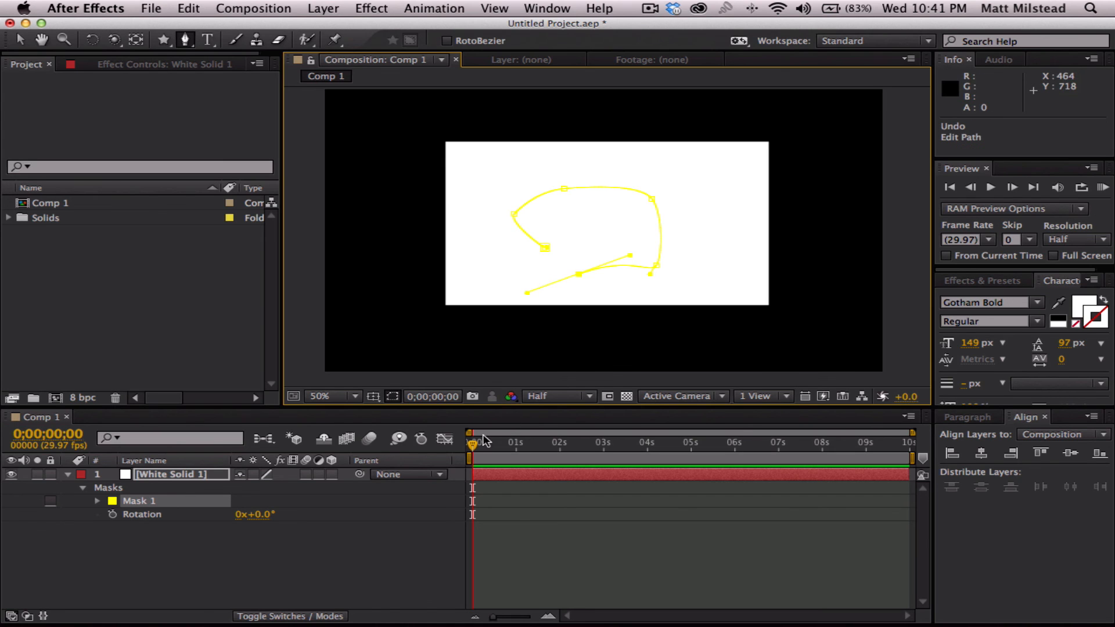
# - Delete the open curved mask path from the white solid
pyautogui.click(185, 566)
pyautogui.click(141, 502)
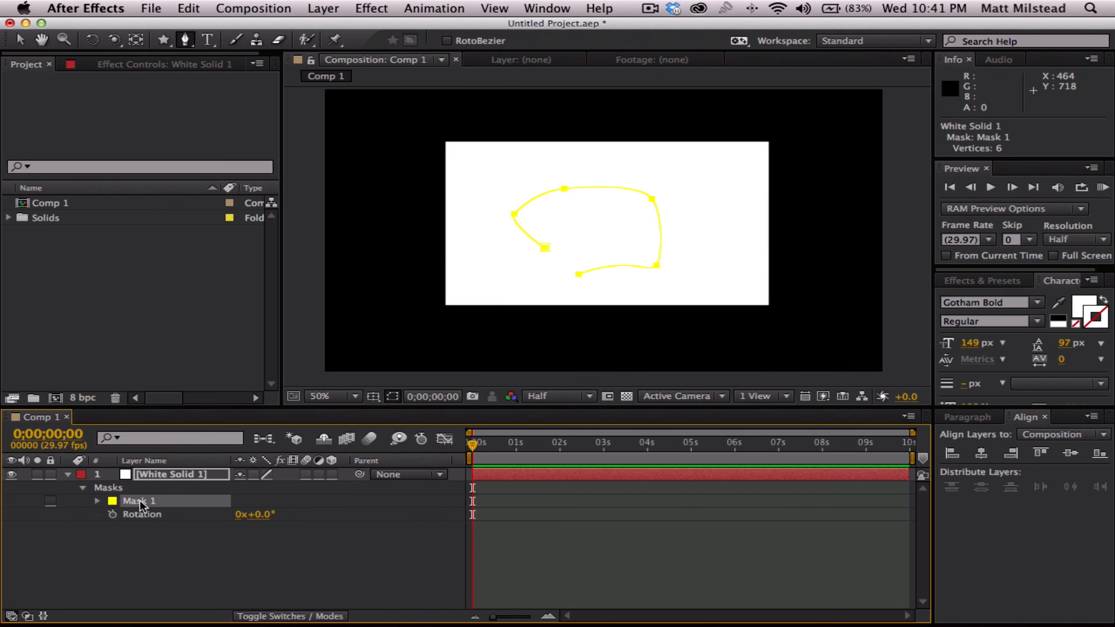
pyautogui.press('Delete')
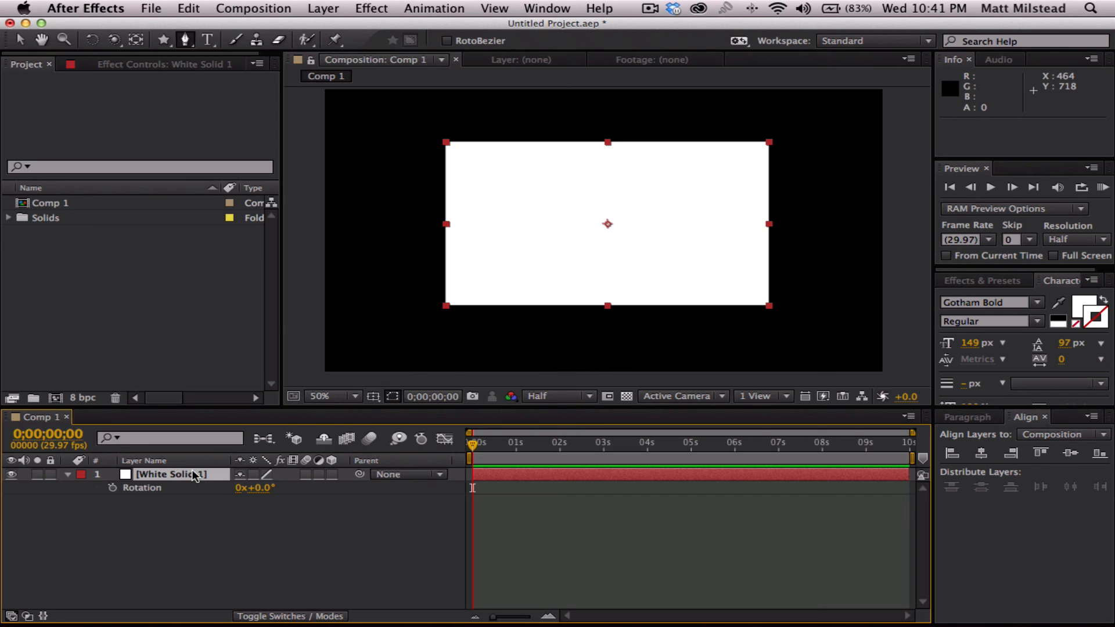
# - Draw a closed, curved six-point mask on the white solid with the Pen tool, and smooth its bottom vertex with the Convert Vertex tool
pyautogui.click(219, 515)
pyautogui.click(200, 475)
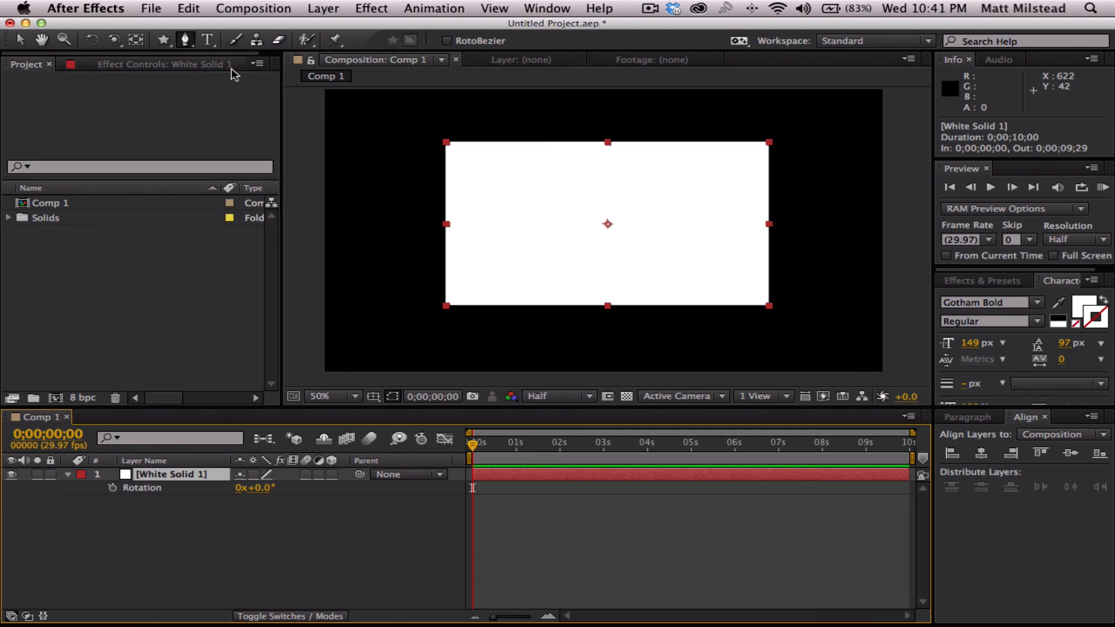
pyautogui.click(189, 41)
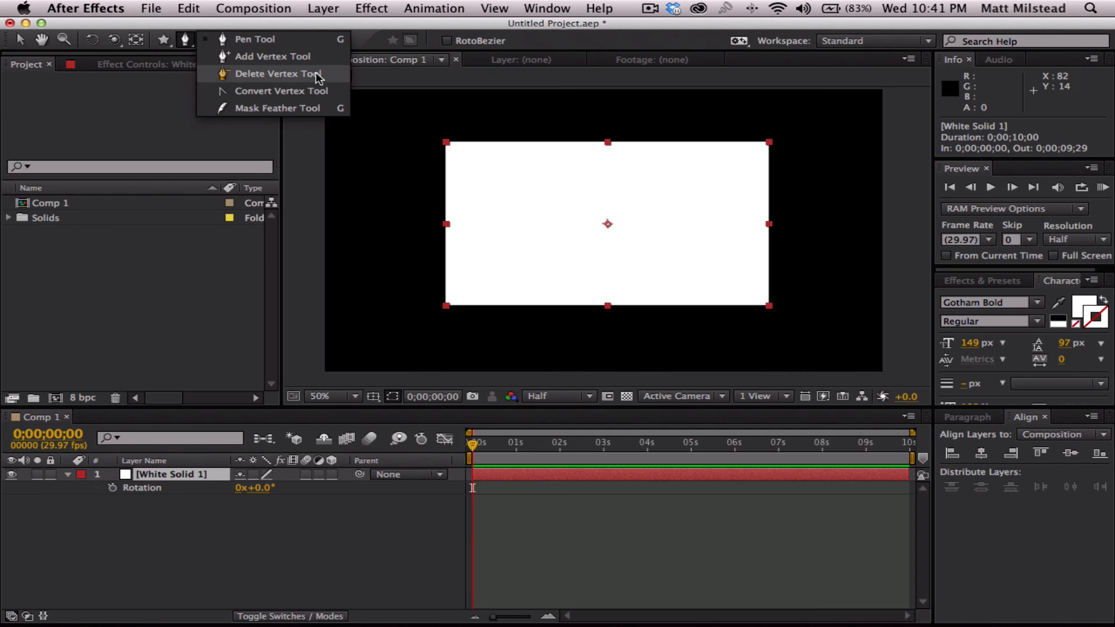
pyautogui.click(280, 93)
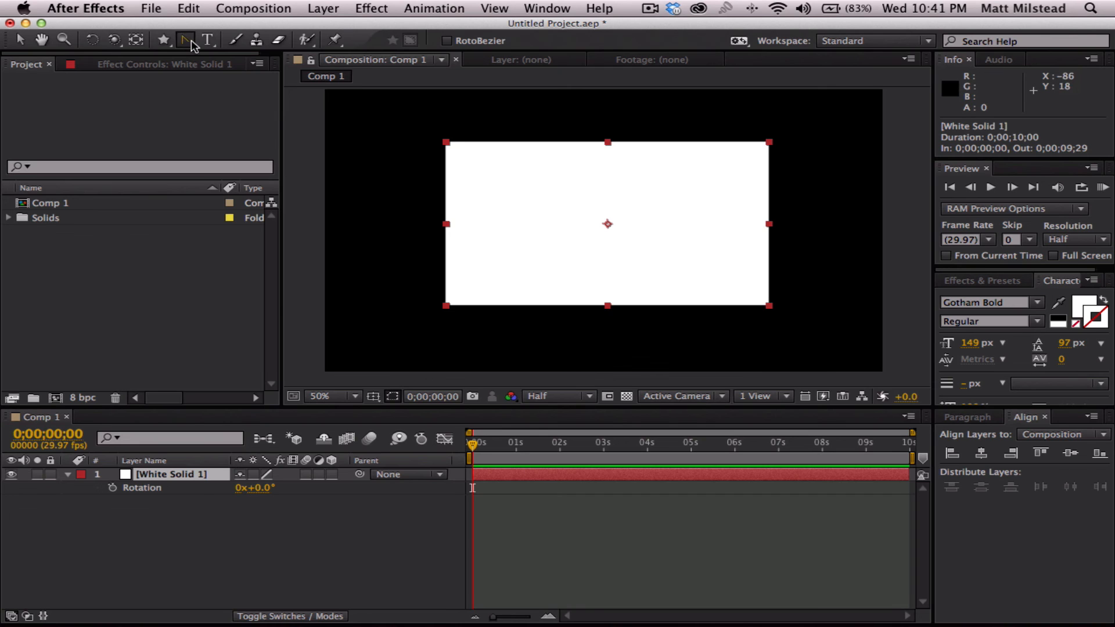
pyautogui.moveTo(192, 43); pyautogui.dragTo(256, 46)
pyautogui.click(552, 252)
pyautogui.moveTo(525, 214); pyautogui.dragTo(534, 200)
pyautogui.moveTo(588, 173); pyautogui.dragTo(603, 173)
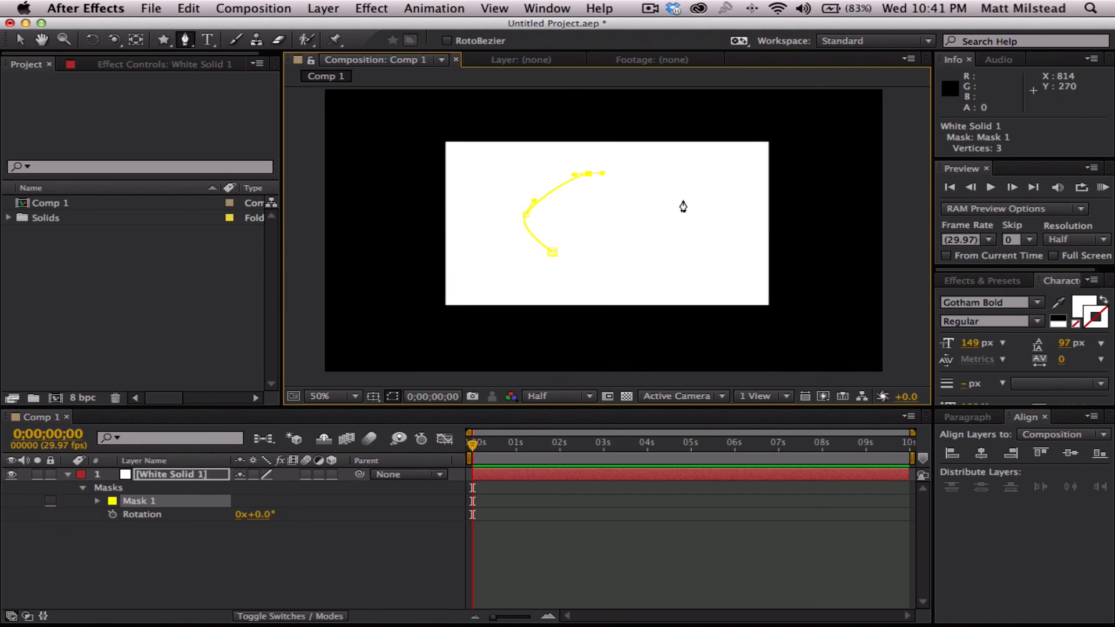
pyautogui.moveTo(681, 199); pyautogui.dragTo(691, 214)
pyautogui.moveTo(689, 253); pyautogui.dragTo(675, 260)
pyautogui.moveTo(602, 275); pyautogui.dragTo(587, 270)
pyautogui.click(552, 252)
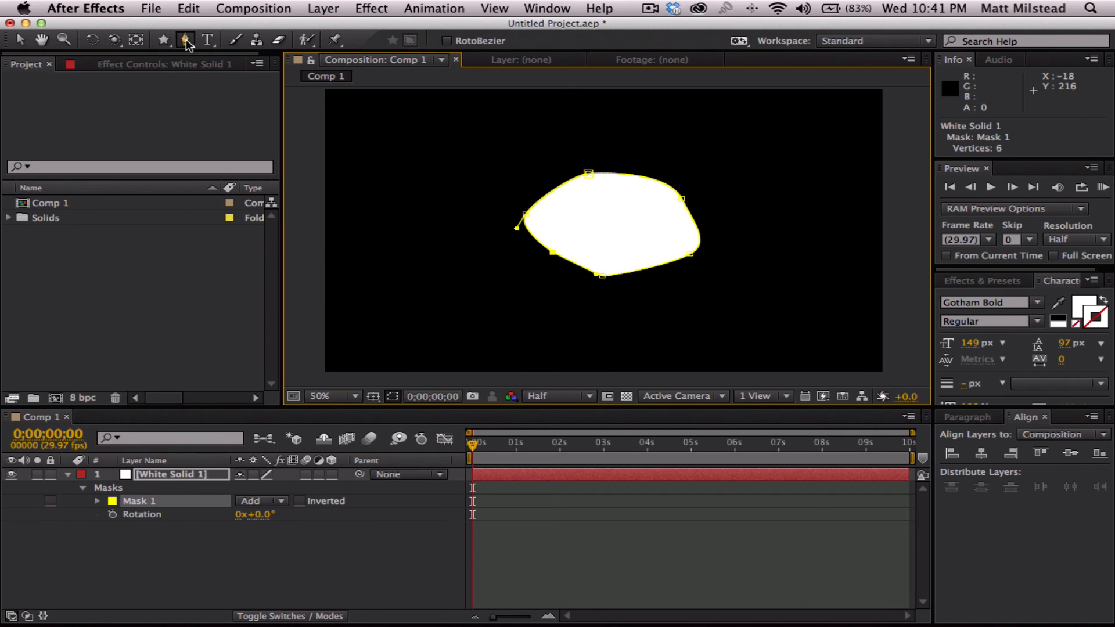
pyautogui.moveTo(186, 39); pyautogui.dragTo(250, 89)
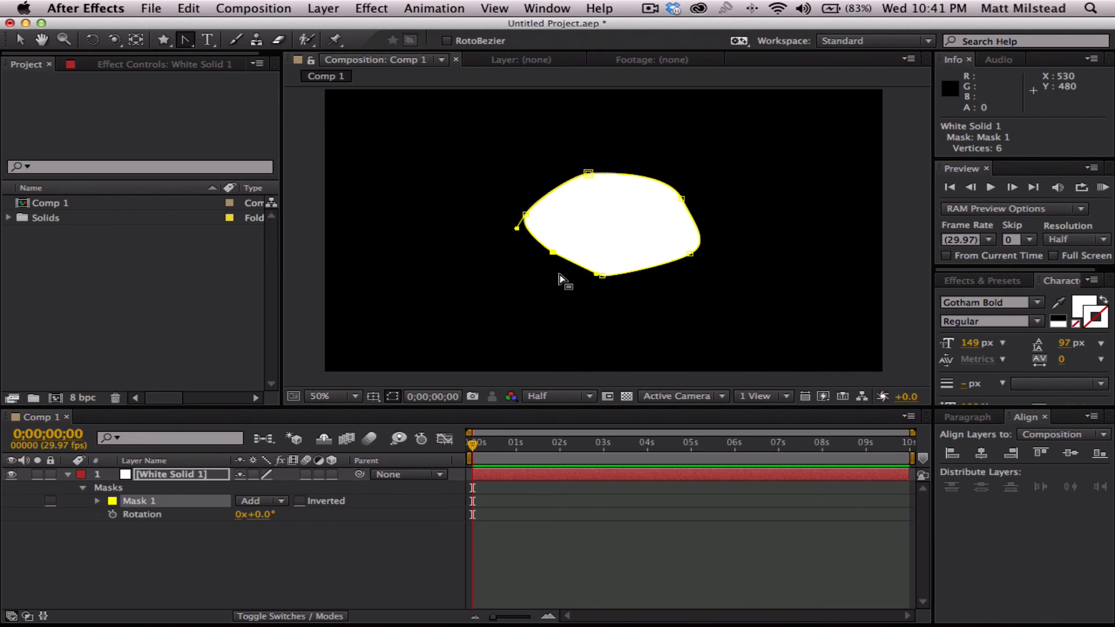
pyautogui.moveTo(602, 275); pyautogui.dragTo(628, 278)
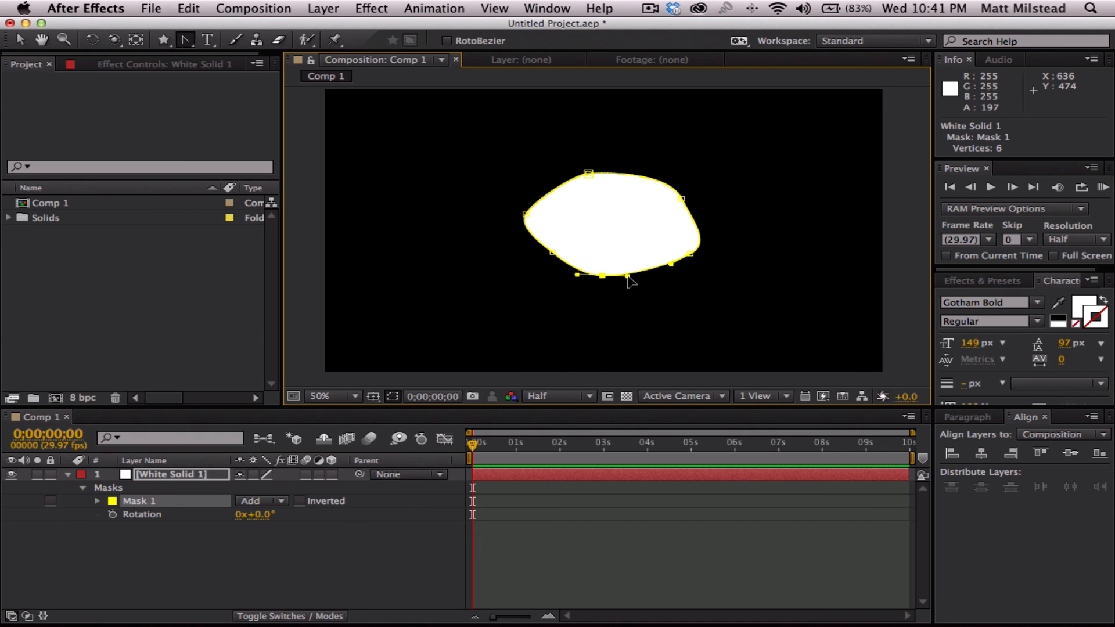
# - Add five feather points around the mask with the Mask Feather tool, widening the feather along the top and bottom and narrowing it at both sides
pyautogui.moveTo(185, 39); pyautogui.dragTo(236, 108)
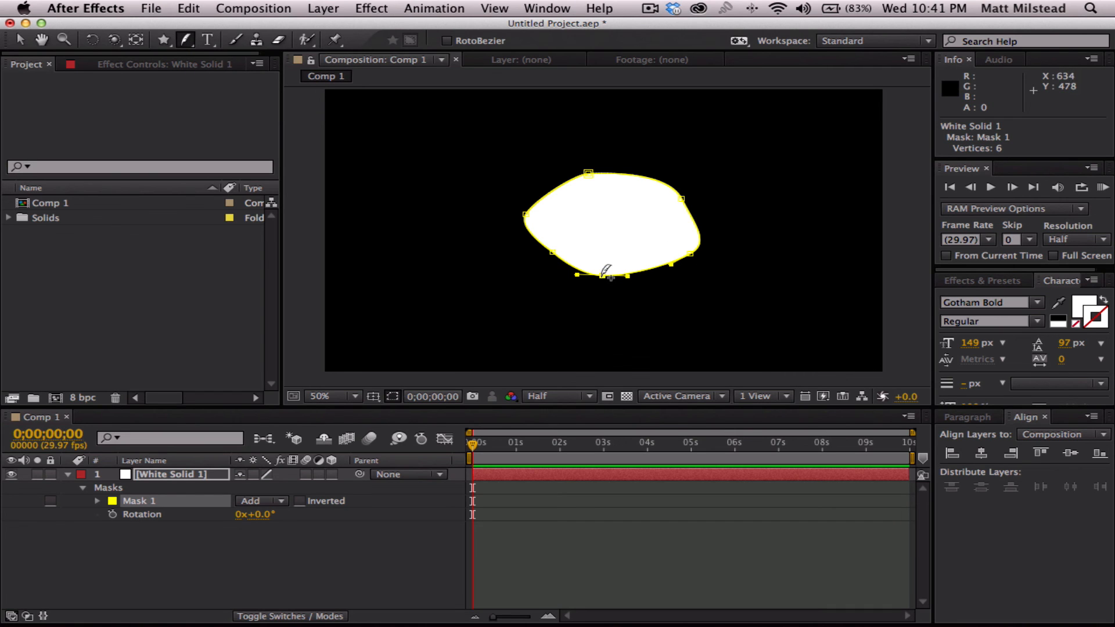
pyautogui.moveTo(605, 274); pyautogui.dragTo(604, 292)
pyautogui.click(506, 222)
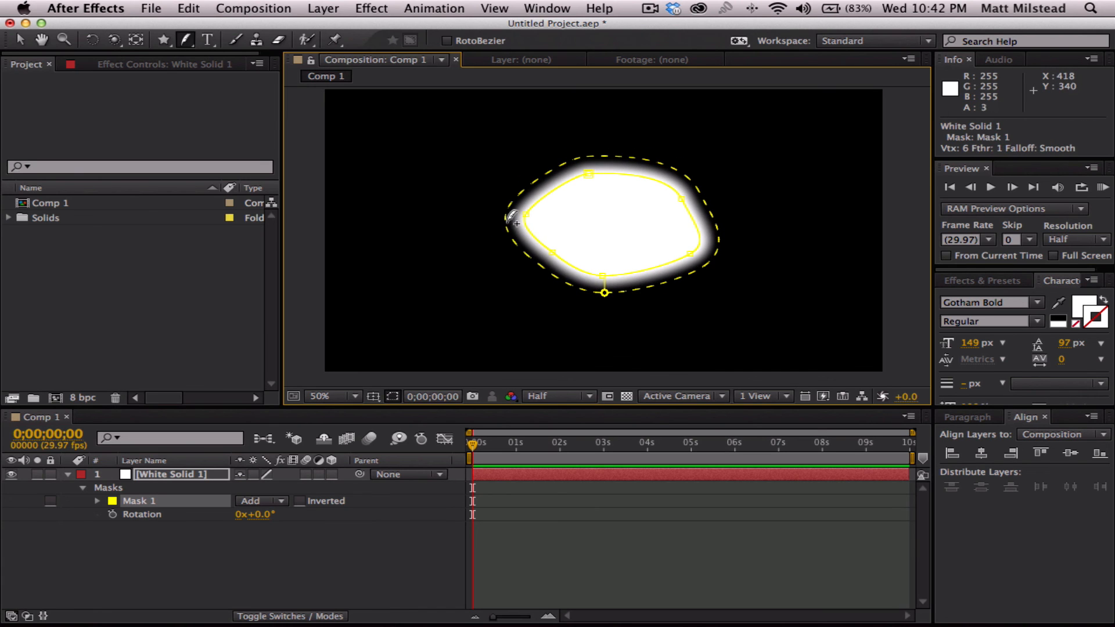
pyautogui.moveTo(507, 222); pyautogui.dragTo(523, 221)
pyautogui.moveTo(604, 292); pyautogui.dragTo(605, 300)
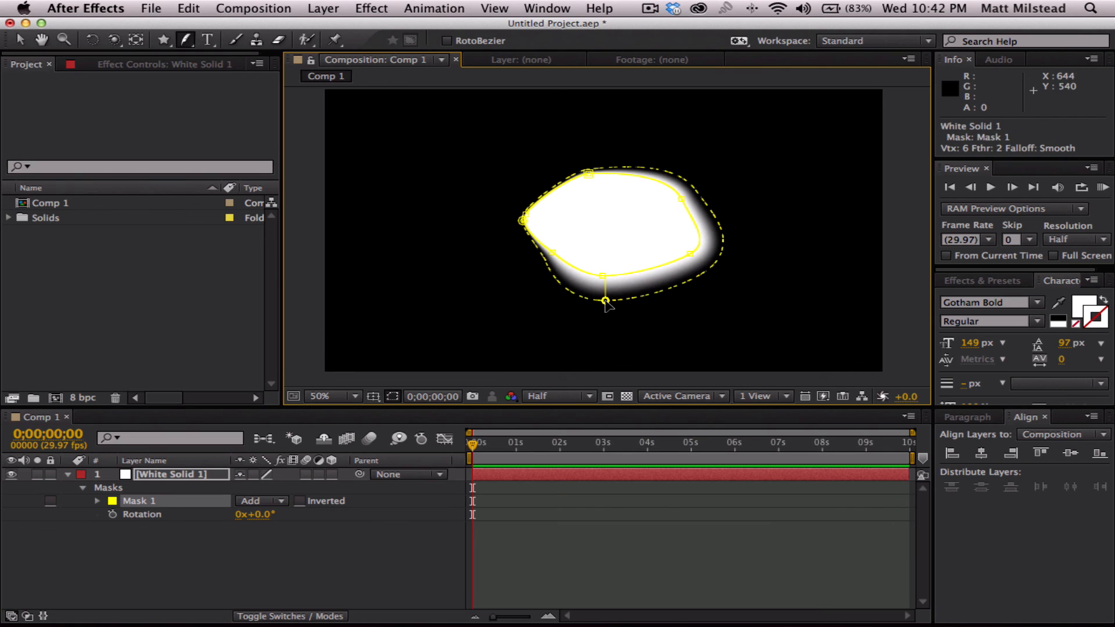
pyautogui.moveTo(722, 256); pyautogui.dragTo(702, 252)
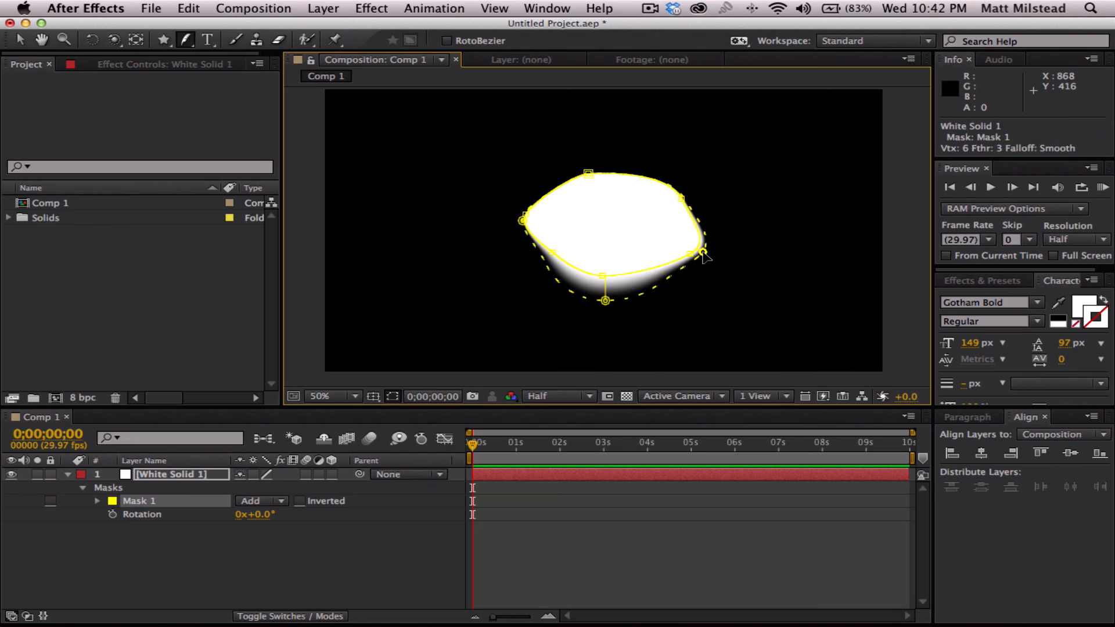
pyautogui.click(575, 178)
pyautogui.moveTo(575, 178); pyautogui.dragTo(563, 163)
pyautogui.click(664, 176)
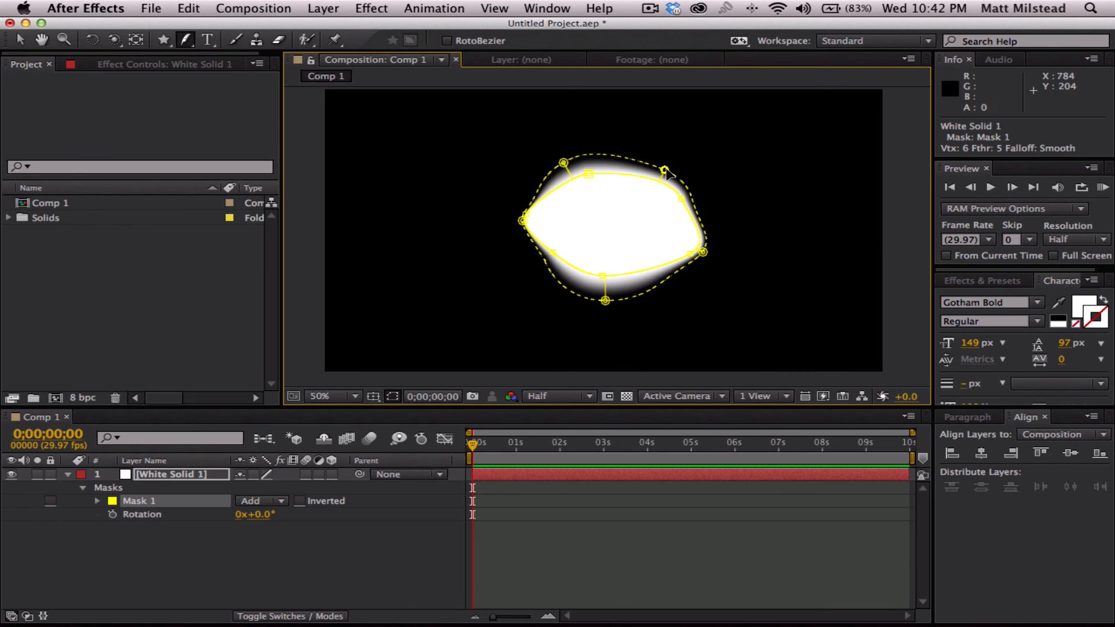
pyautogui.moveTo(665, 178); pyautogui.dragTo(670, 158)
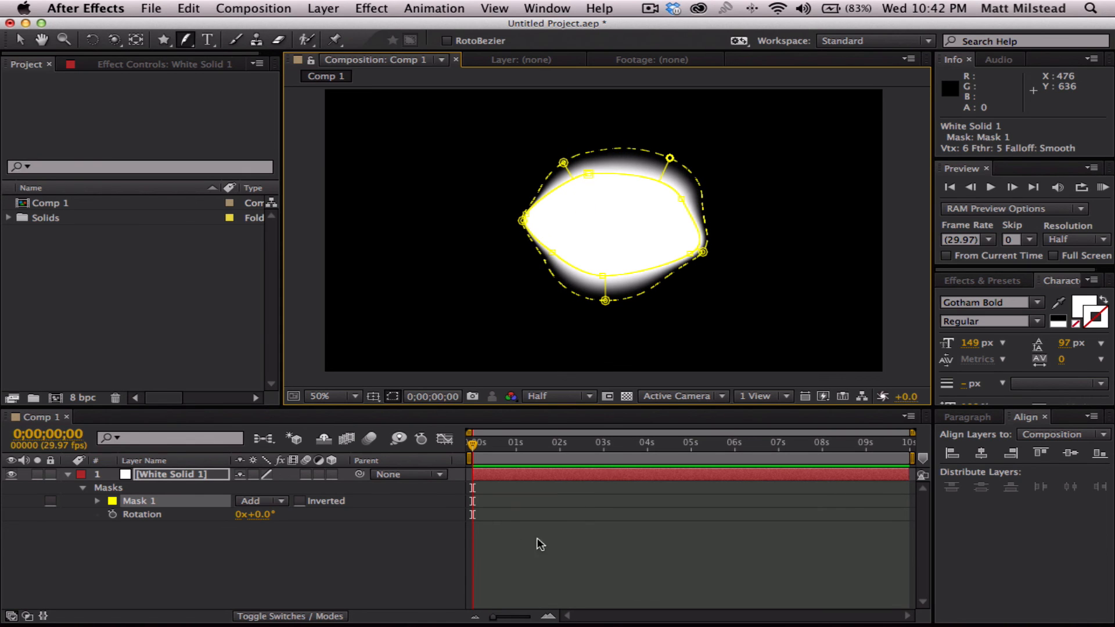
# - Delete the feathered mask from the white solid
pyautogui.click(247, 552)
pyautogui.click(138, 500)
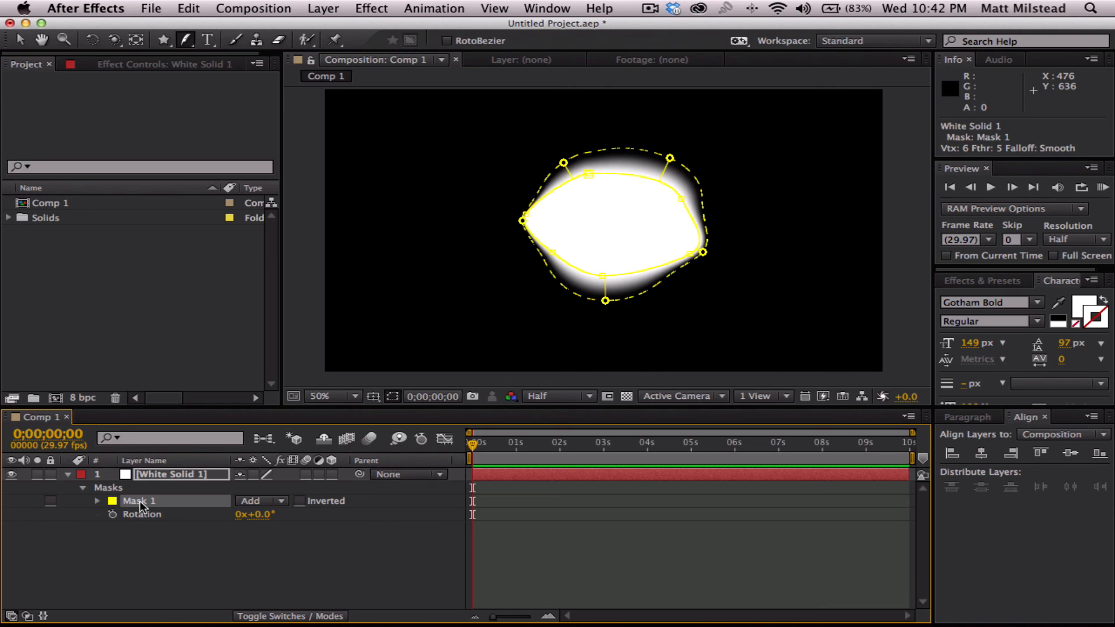
pyautogui.press('Delete')
pyautogui.press('Delete')
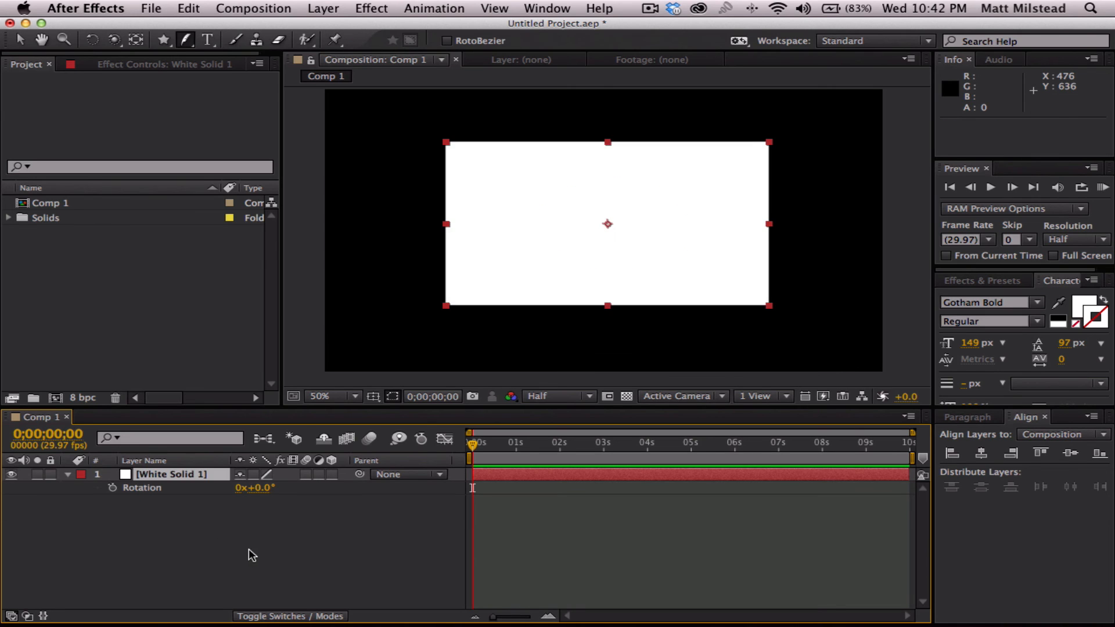
# - Hide the white solid and create a horizontal text layer reading BROGRAPH in the composition
pyautogui.click(249, 549)
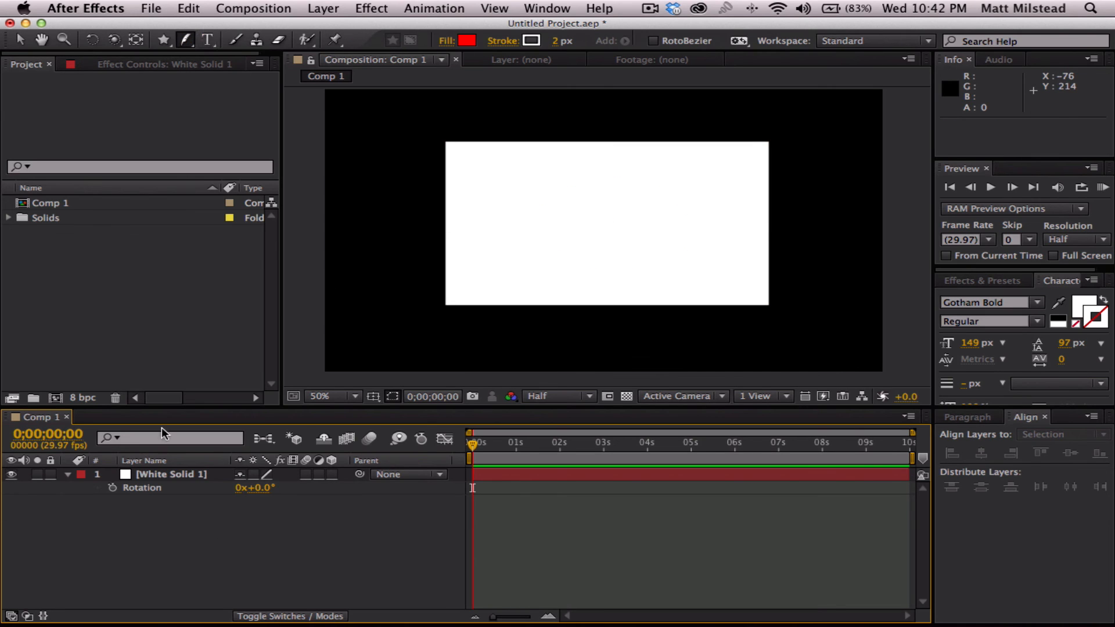
pyautogui.click(183, 475)
pyautogui.click(12, 476)
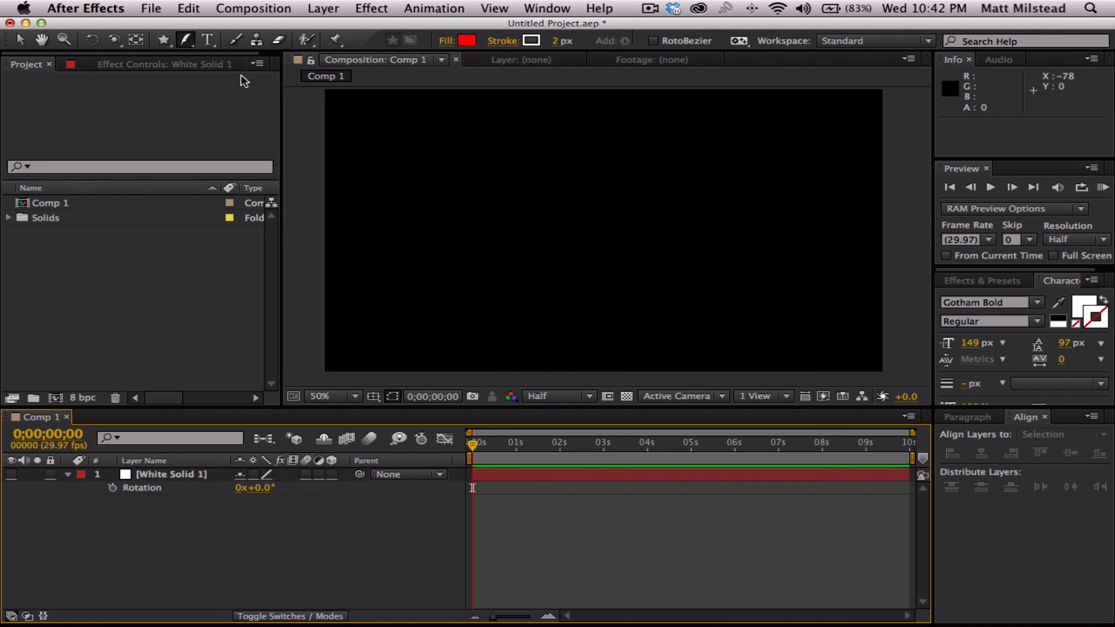
pyautogui.click(209, 40)
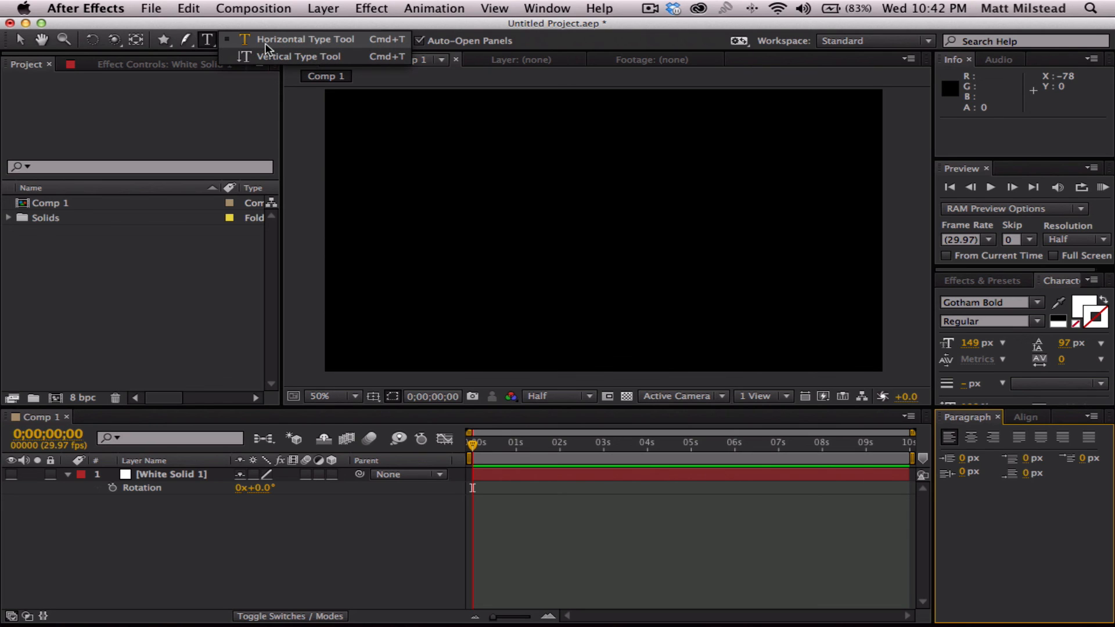
pyautogui.click(269, 41)
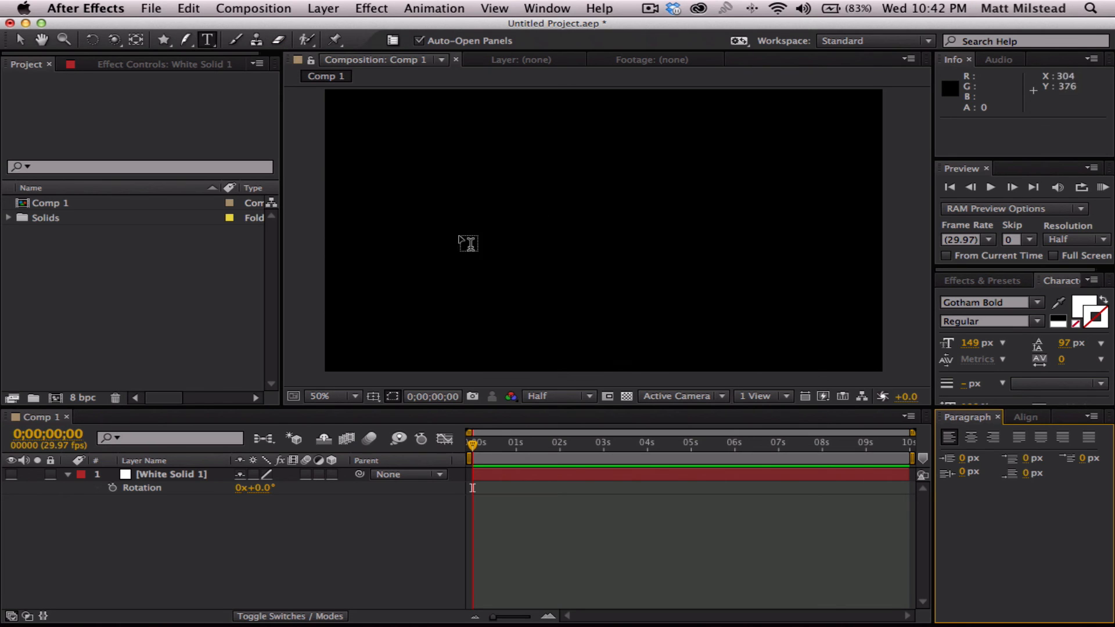
pyautogui.click(466, 239)
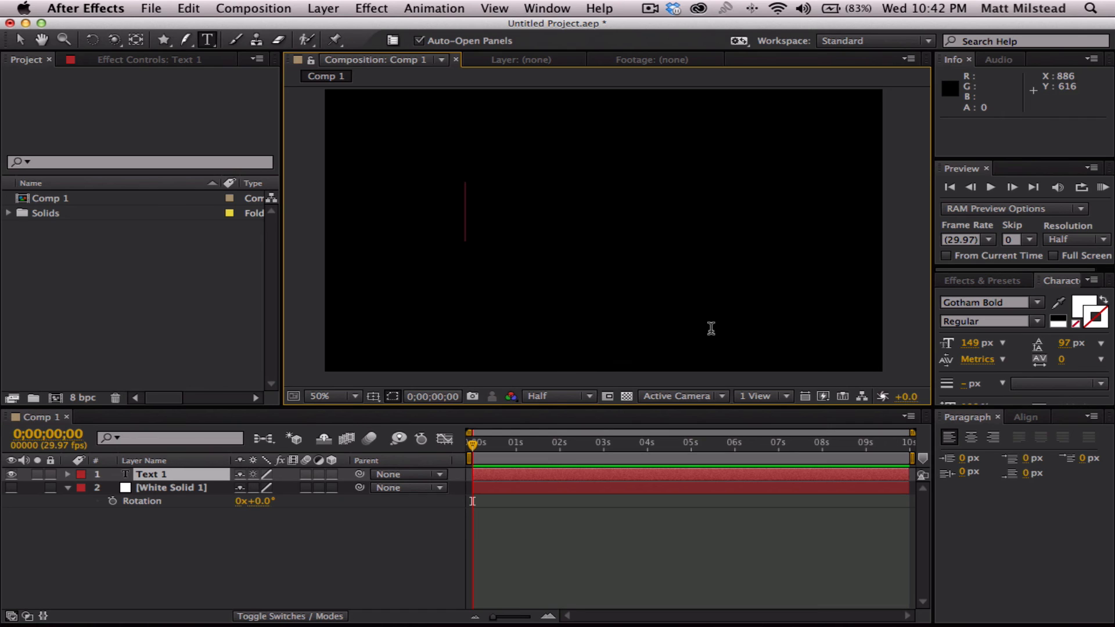
pyautogui.write('BROG')
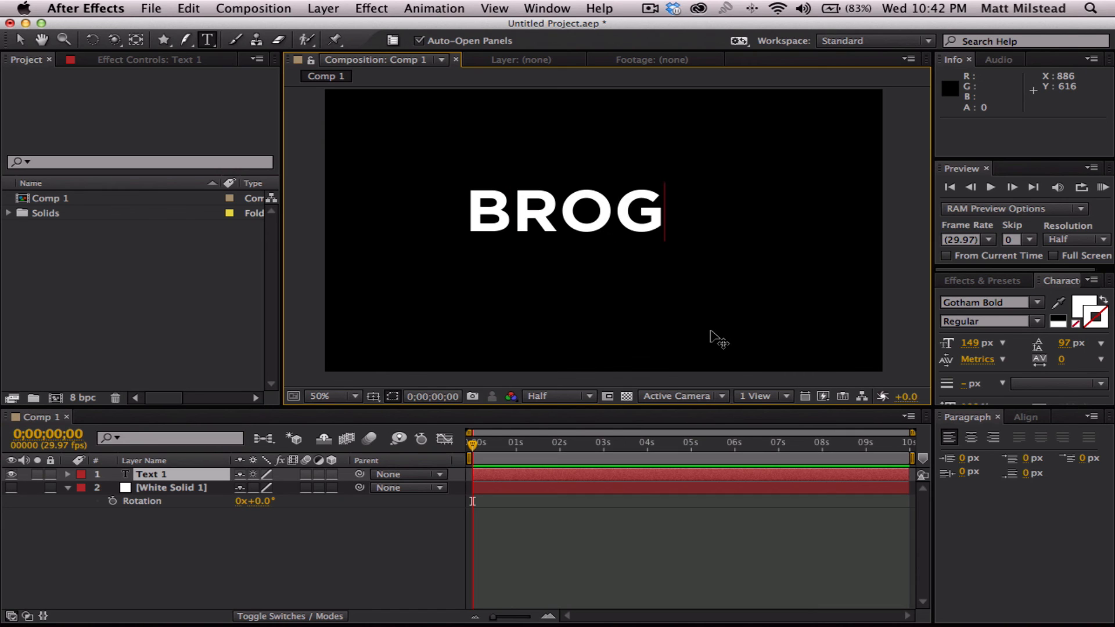
pyautogui.write('RAPH')
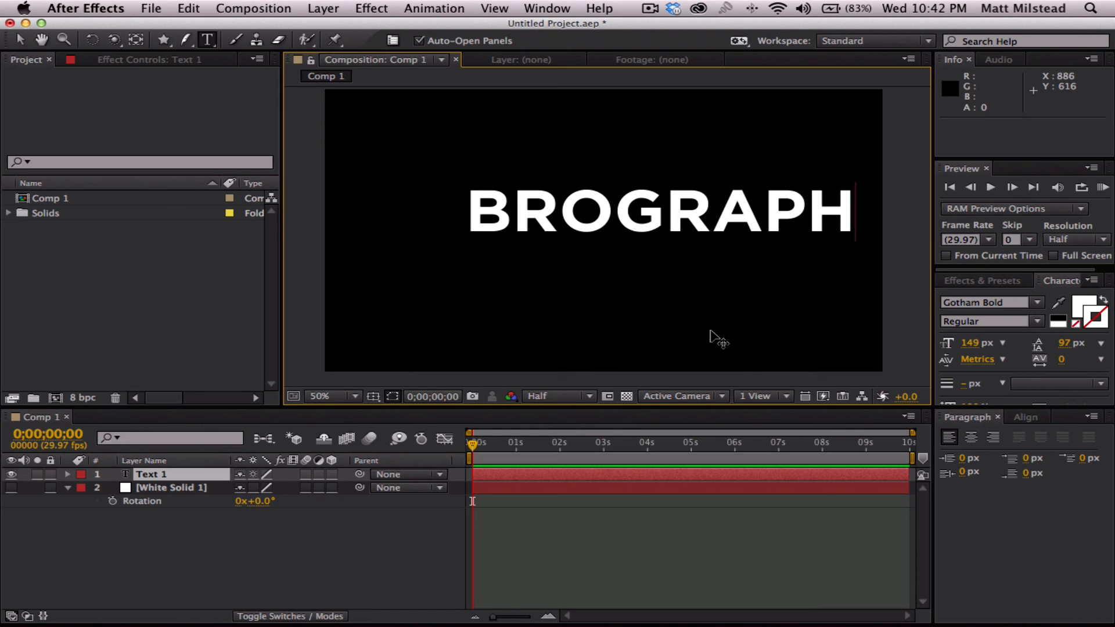
# - Move the BROGRAPH text to about position 202, 398 so it sits near the composition's centre
pyautogui.click(20, 40)
pyautogui.moveTo(671, 209); pyautogui.dragTo(623, 218)
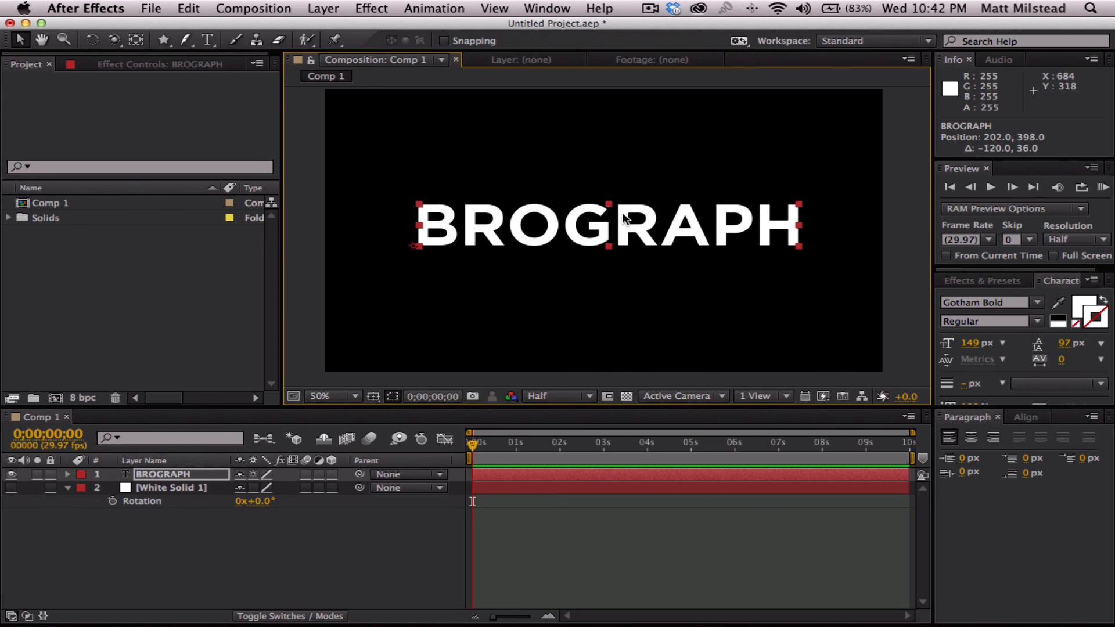
pyautogui.click(144, 41)
# - Select all of the BROGRAPH text for editing and examine the full set of character formatting settings
pyautogui.doubleClick(163, 474)
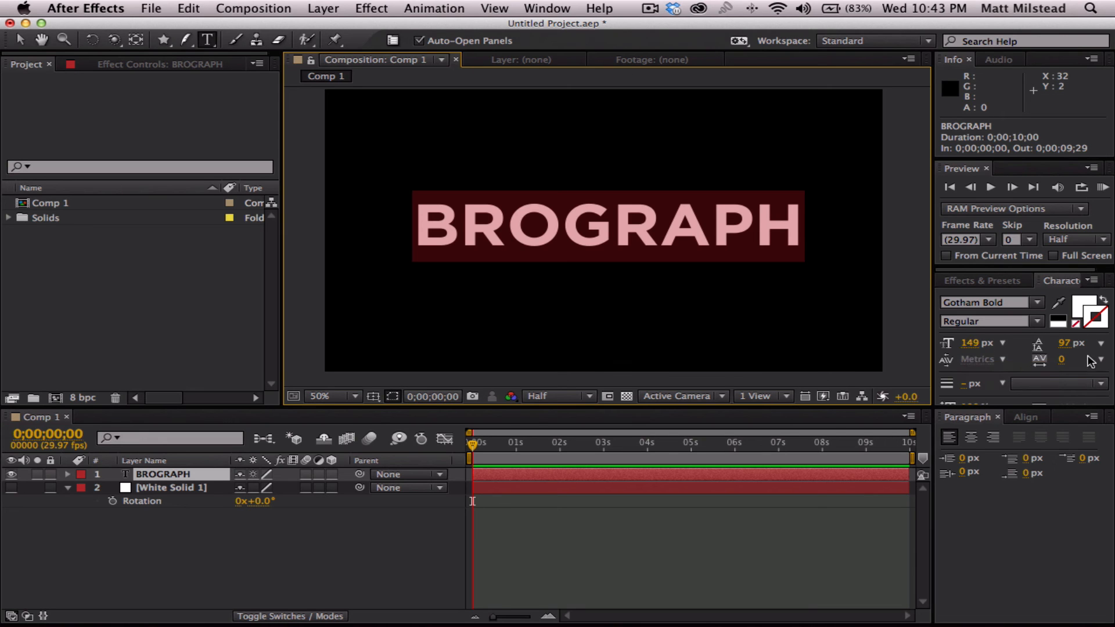
pyautogui.moveTo(1022, 411); pyautogui.dragTo(1022, 468)
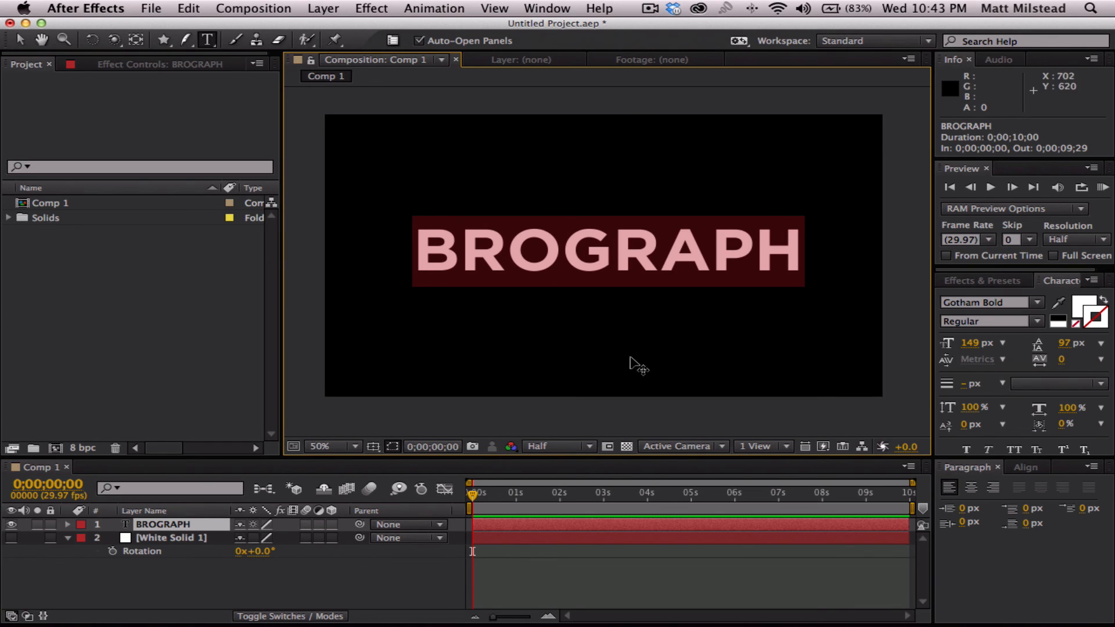
pyautogui.moveTo(591, 446); pyautogui.dragTo(592, 410)
pyautogui.click(170, 480)
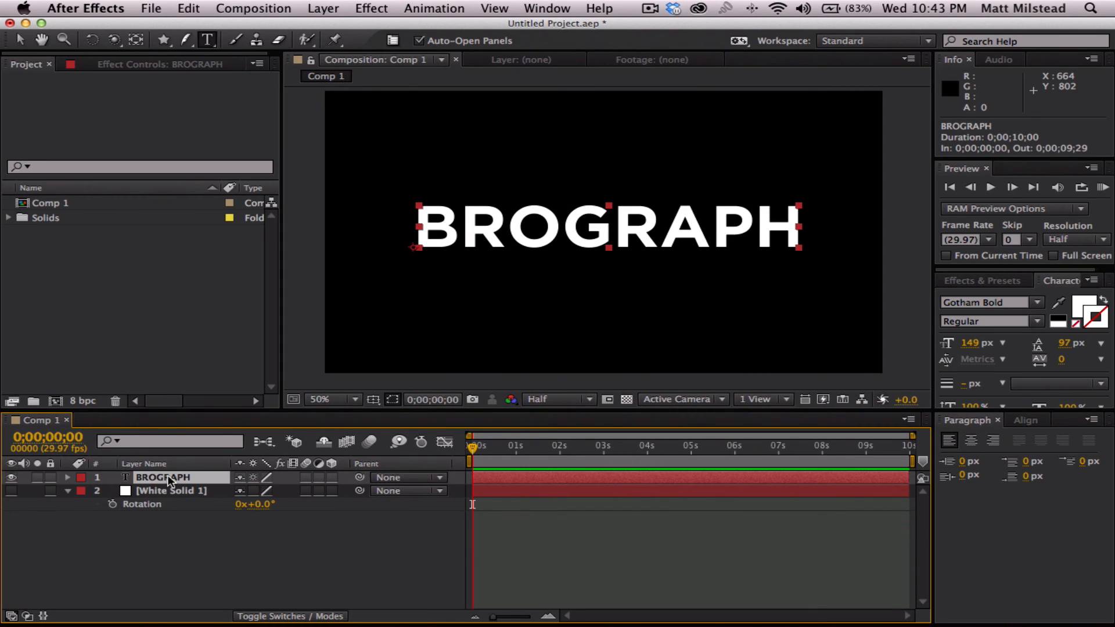
# - Hide the BROGRAPH text layer and show the white solid layer
pyautogui.click(12, 477)
pyautogui.click(156, 537)
pyautogui.click(11, 491)
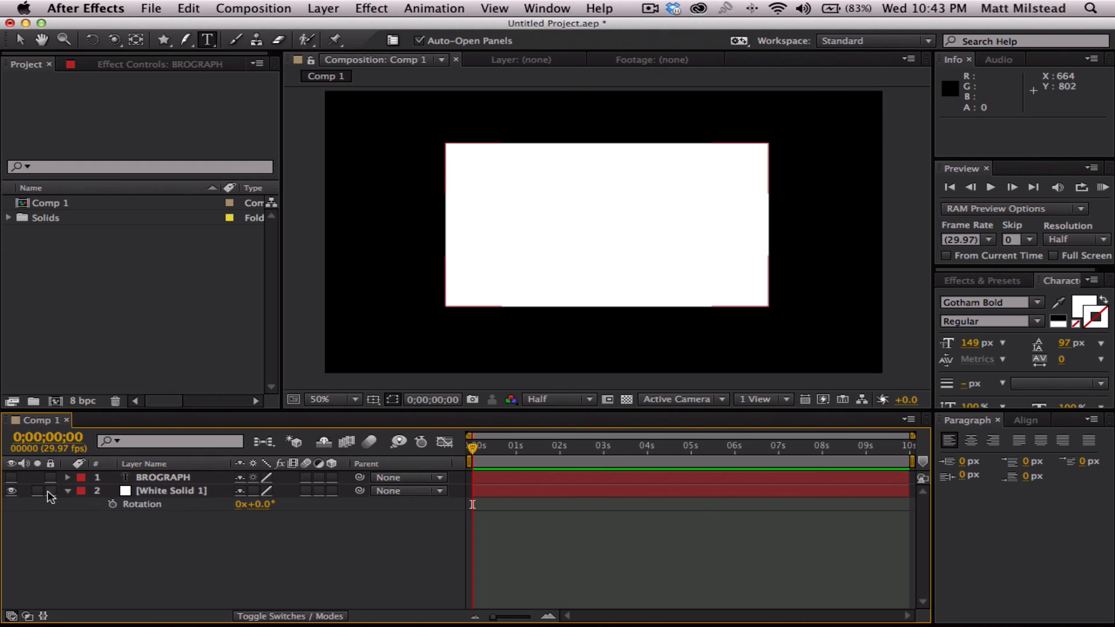
# - Toggle the visibility of the BROGRAPH and white solid layers repeatedly, ending with only the white solid shown
pyautogui.click(11, 478)
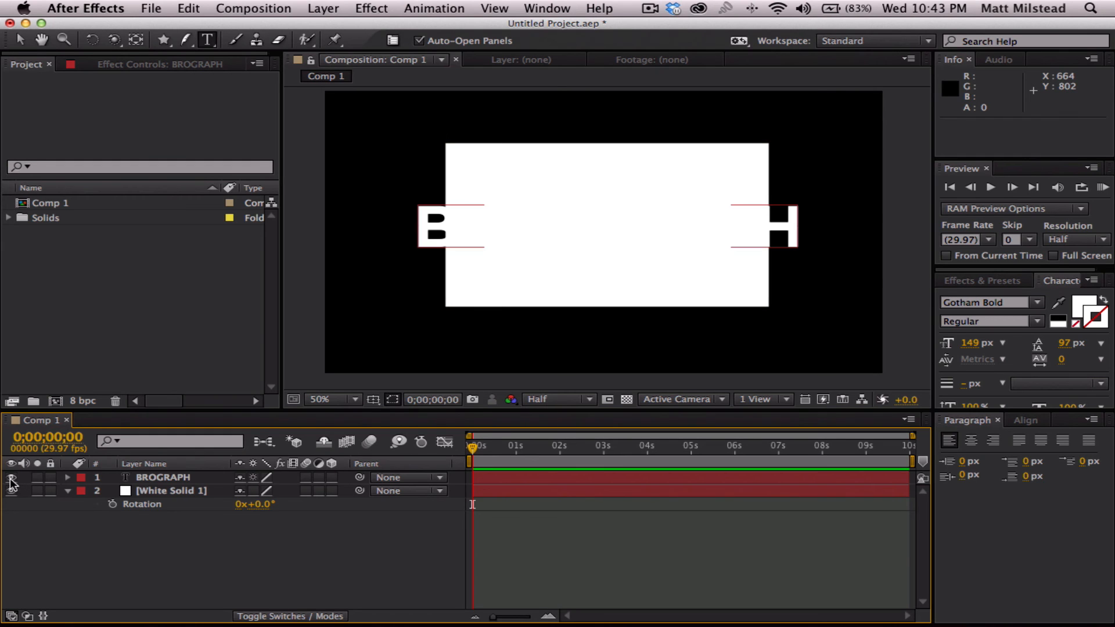
pyautogui.click(11, 477)
pyautogui.click(11, 491)
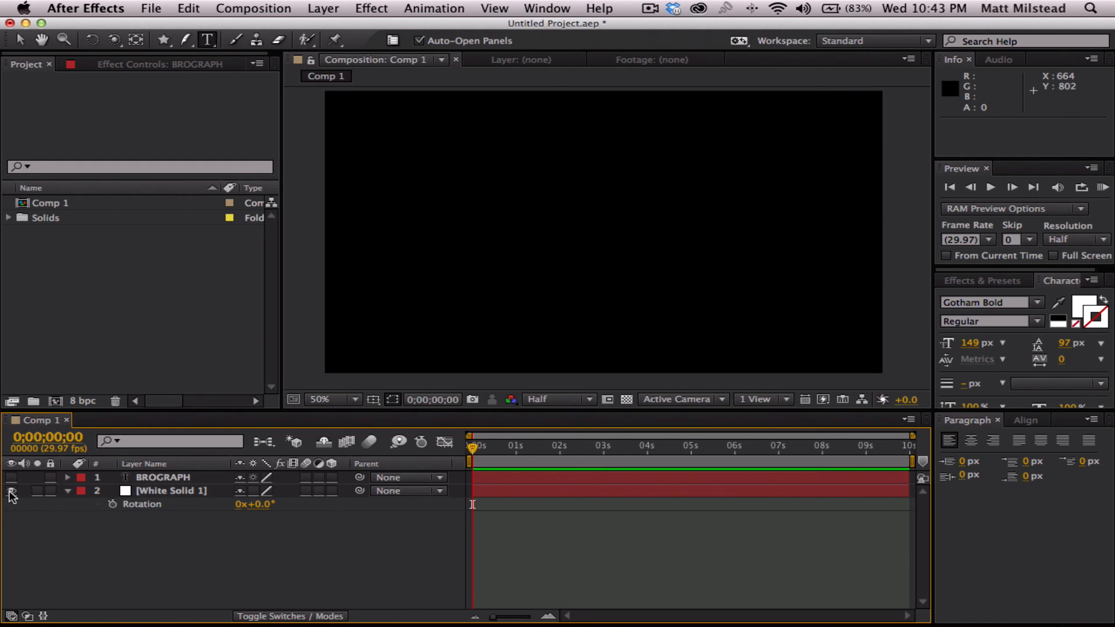
pyautogui.click(11, 490)
pyautogui.click(11, 477)
pyautogui.click(11, 477)
pyautogui.click(11, 491)
pyautogui.click(11, 477)
pyautogui.click(11, 477)
pyautogui.click(11, 490)
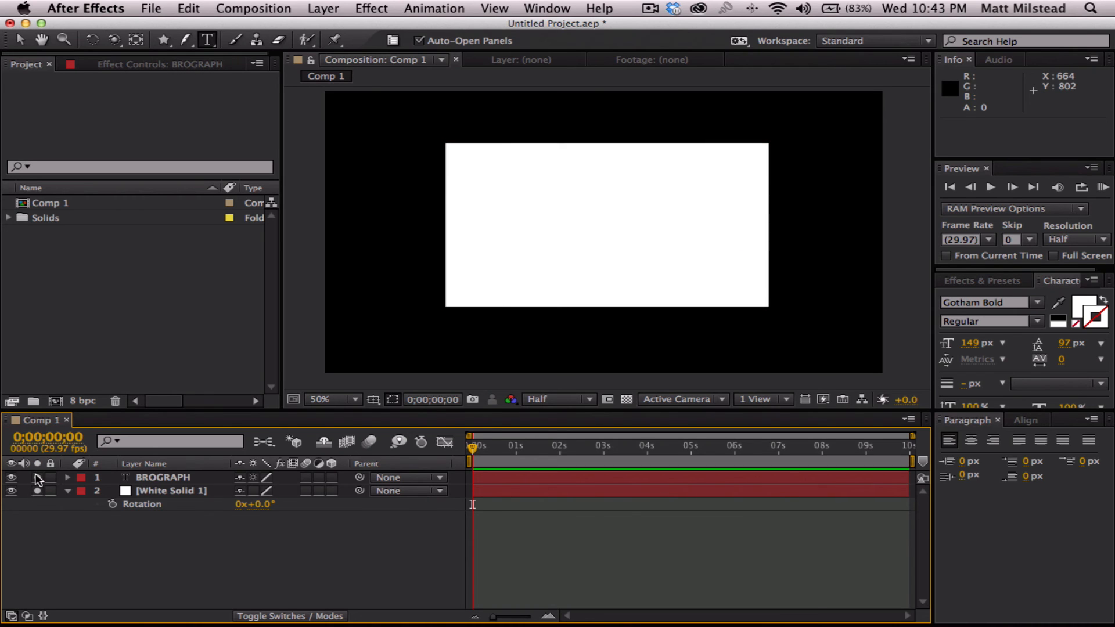
# - Try soloing the BROGRAPH and white solid layers, then clear the solo and show only the white solid
pyautogui.click(36, 477)
pyautogui.click(37, 491)
pyautogui.click(36, 491)
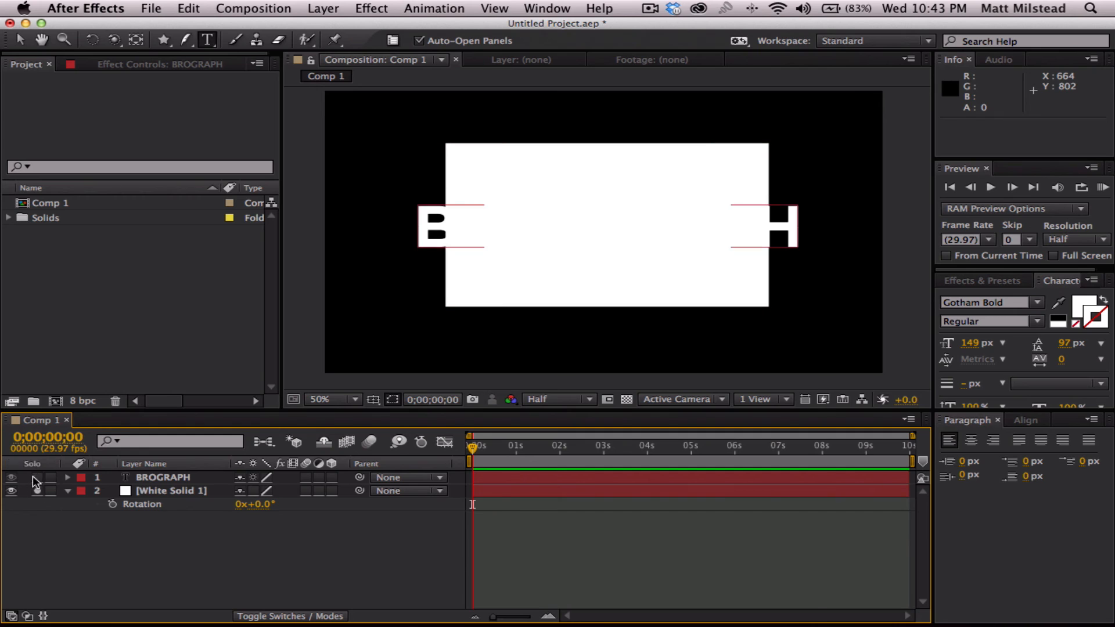
pyautogui.click(37, 477)
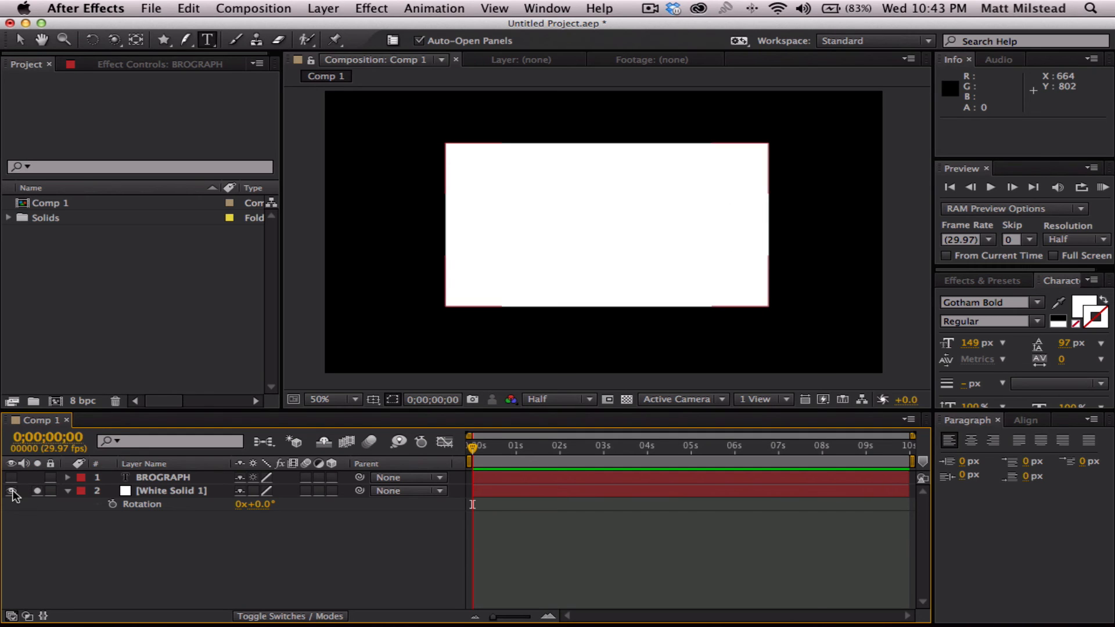
pyautogui.click(11, 491)
pyautogui.click(37, 490)
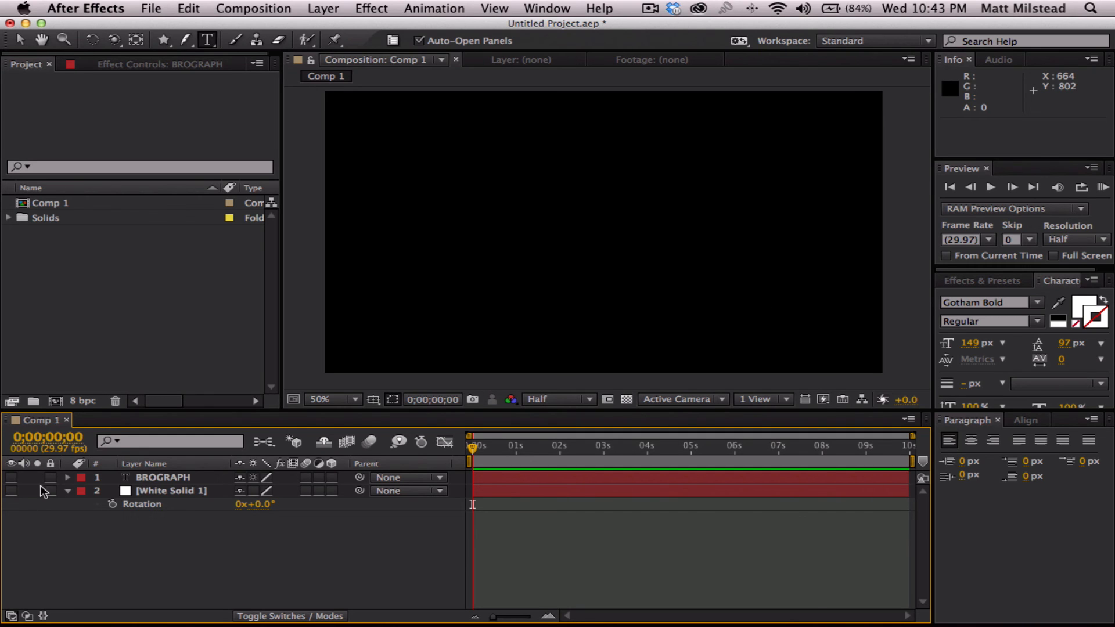
pyautogui.click(11, 491)
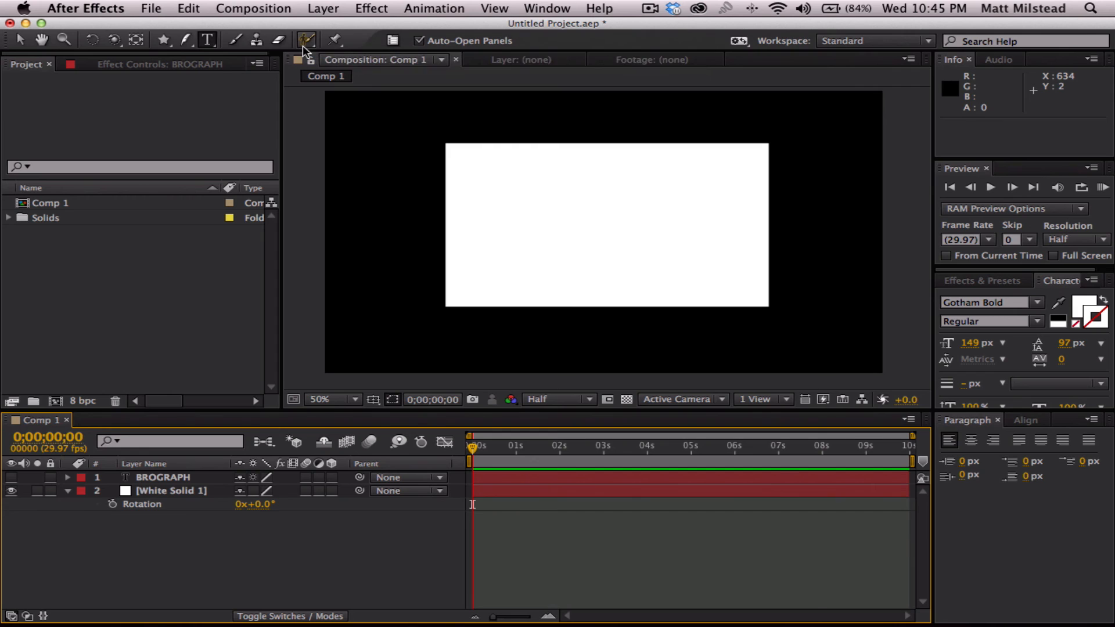
# - Place three puppet pins on the white solid: near the lower-left corner, near the centre and near the lower-right corner
pyautogui.click(335, 41)
pyautogui.click(150, 491)
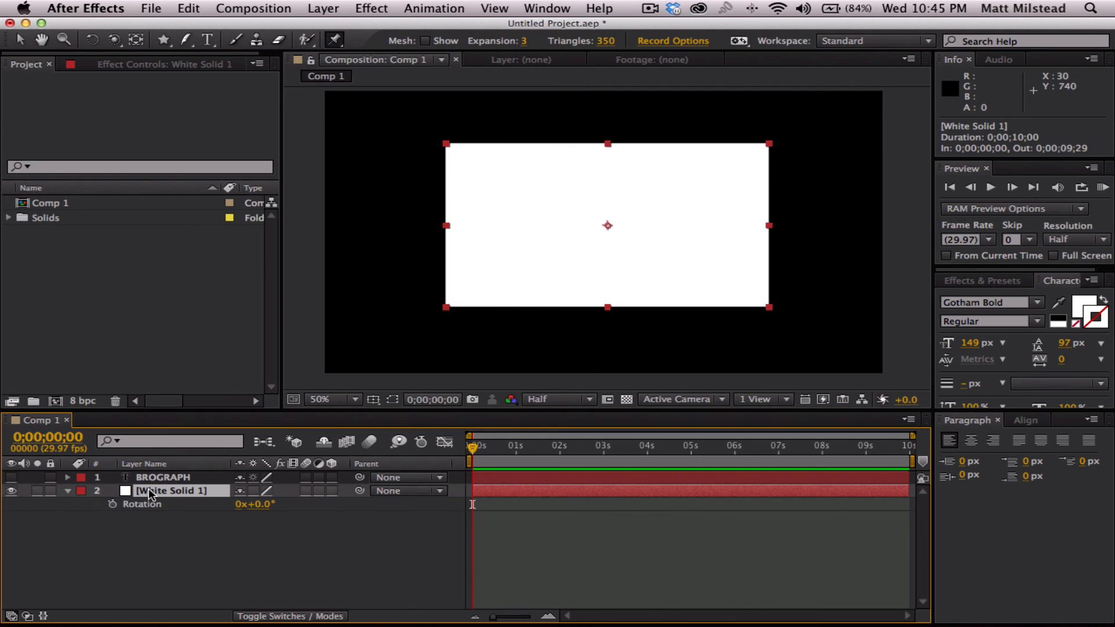
pyautogui.click(458, 296)
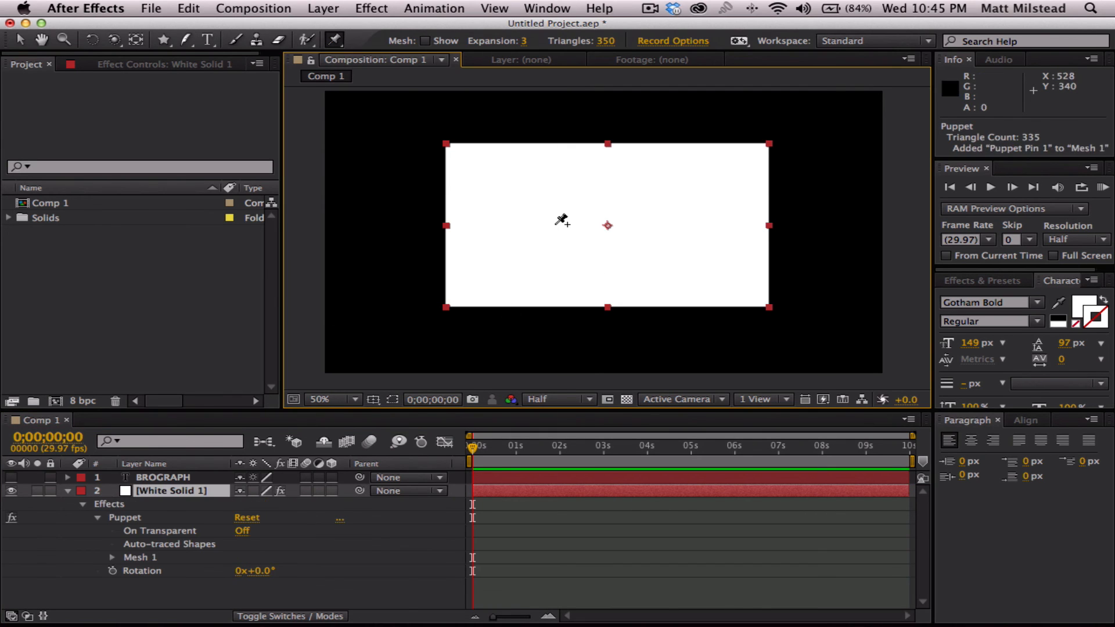
pyautogui.click(606, 215)
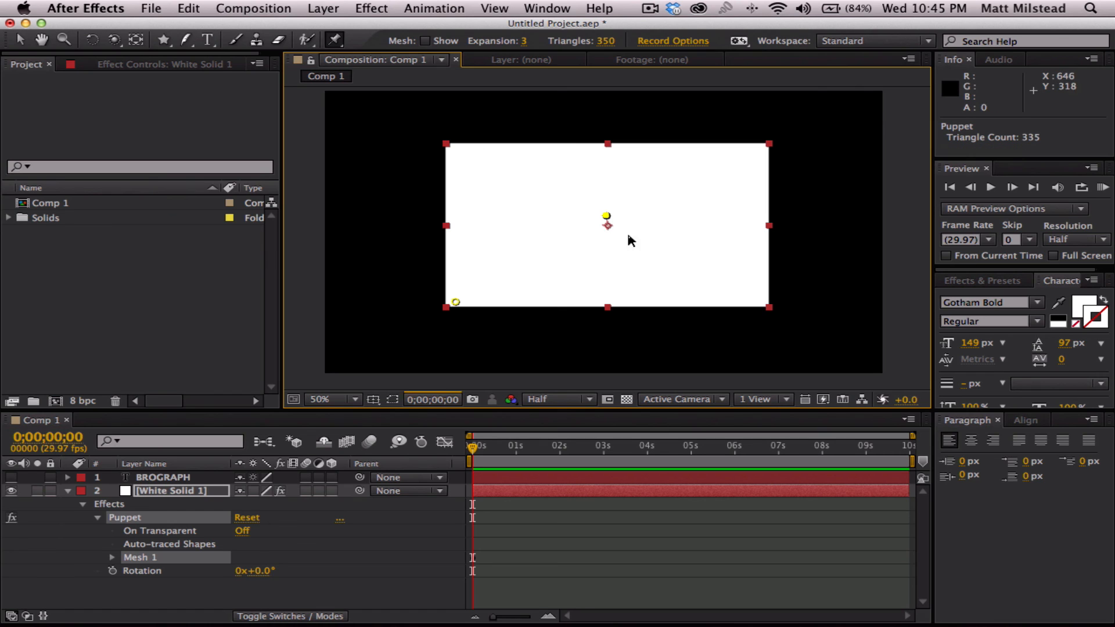
pyautogui.click(761, 302)
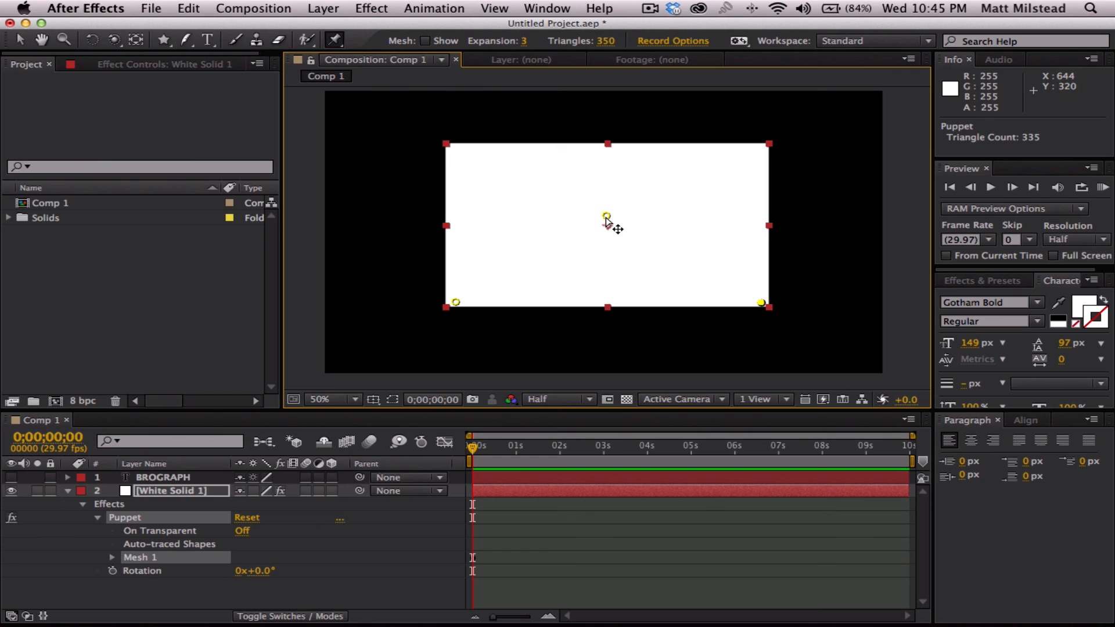
# - Deform the white solid by moving its corner and centre puppet pins to new positions, bending it one way and then the other
pyautogui.moveTo(454, 302)
pyautogui.mouseDown()
pyautogui.moveTo(488, 329)
pyautogui.moveTo(535, 339)
pyautogui.moveTo(575, 316)
pyautogui.moveTo(360, 326)
pyautogui.moveTo(536, 306)
pyautogui.moveTo(451, 323)
pyautogui.mouseUp()
pyautogui.moveTo(763, 306); pyautogui.dragTo(743, 218)
pyautogui.moveTo(606, 217); pyautogui.dragTo(604, 255)
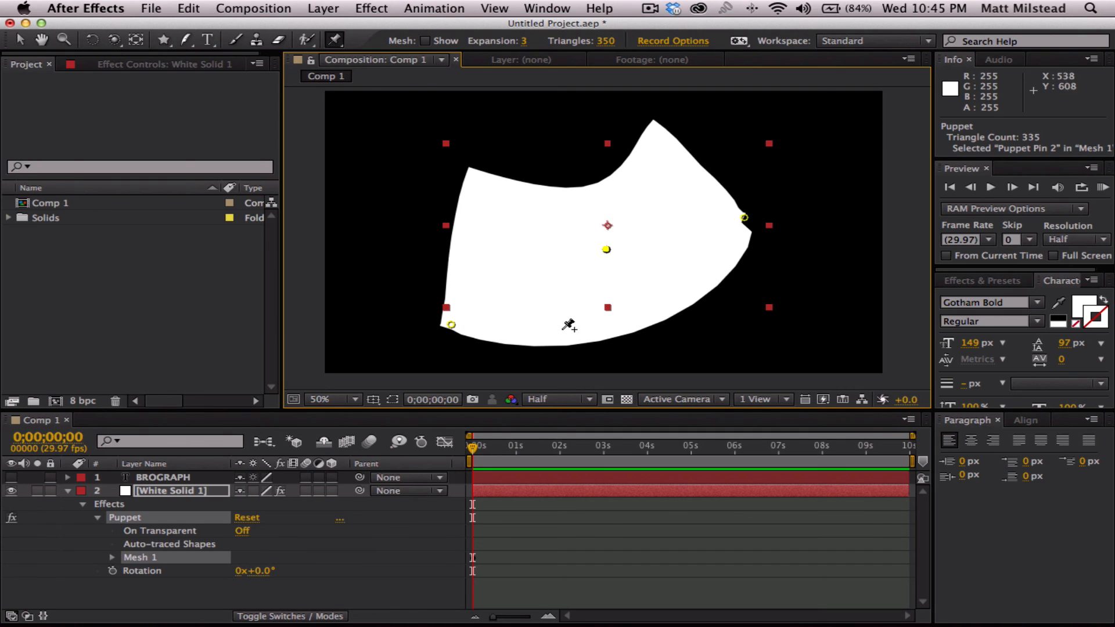
pyautogui.moveTo(451, 324); pyautogui.dragTo(533, 308)
pyautogui.moveTo(606, 250); pyautogui.dragTo(600, 182)
pyautogui.moveTo(745, 218); pyautogui.dragTo(733, 294)
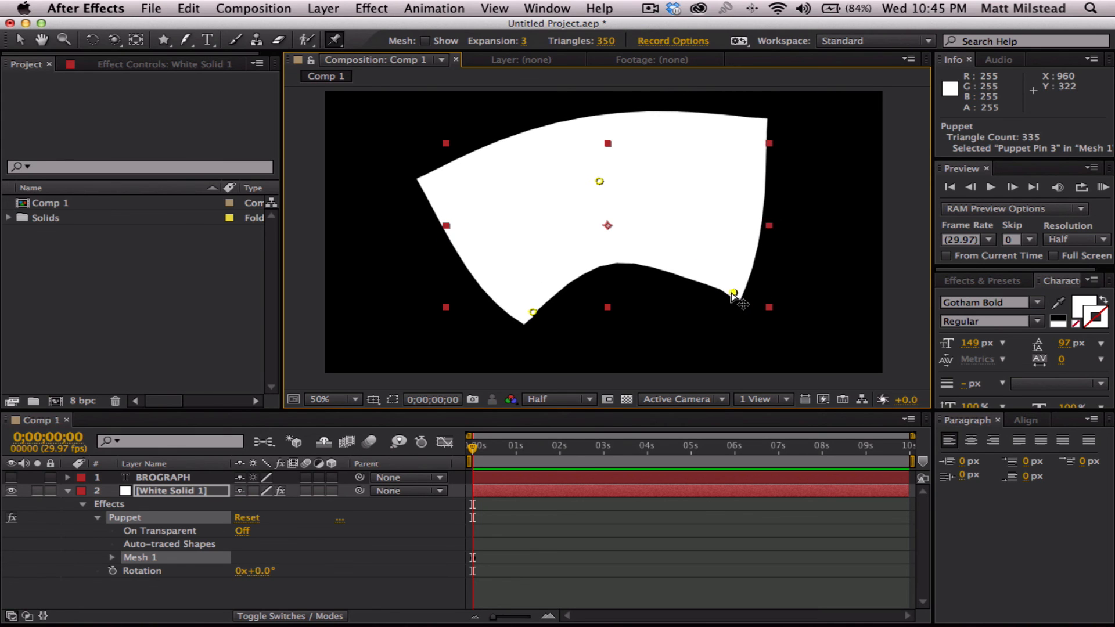
# - Delete the Puppet effect from the white solid layer
pyautogui.click(138, 522)
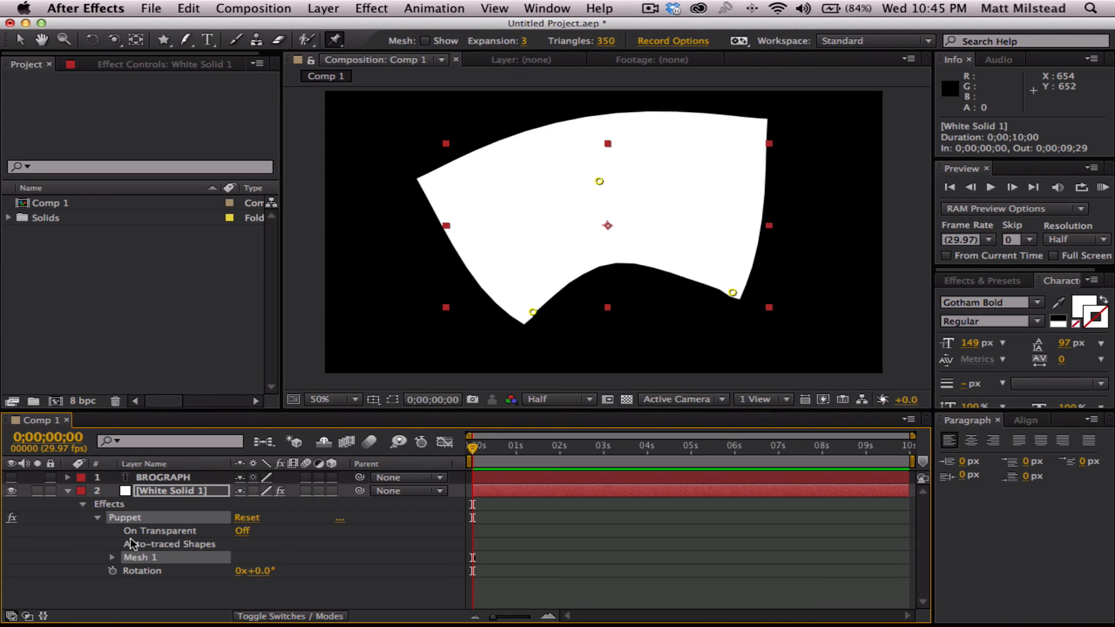
pyautogui.click(135, 603)
pyautogui.click(132, 518)
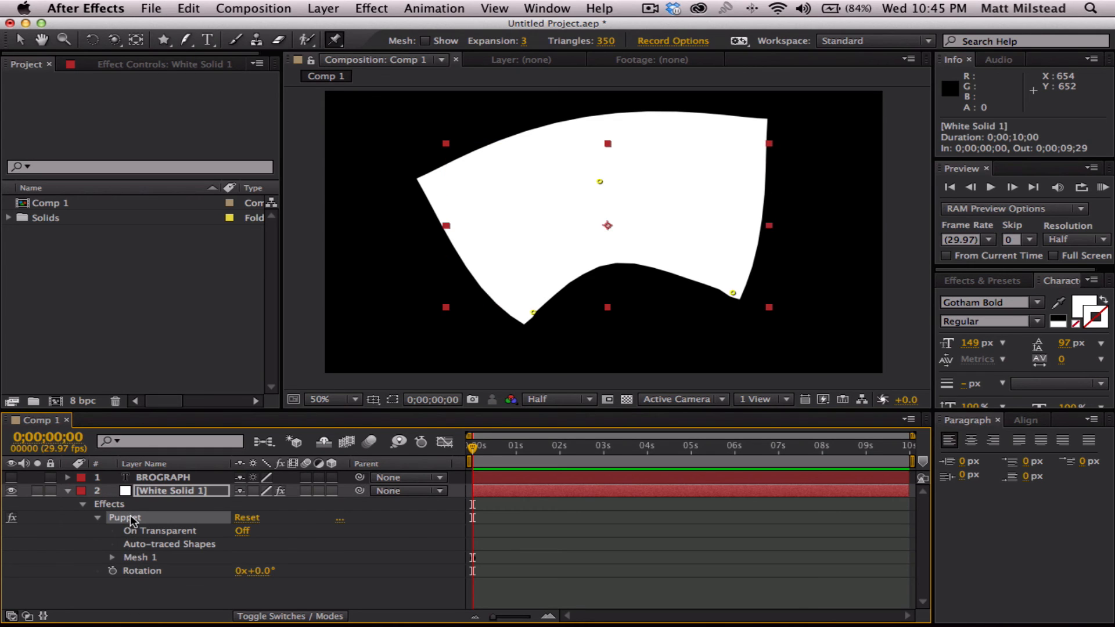
pyautogui.press('Delete')
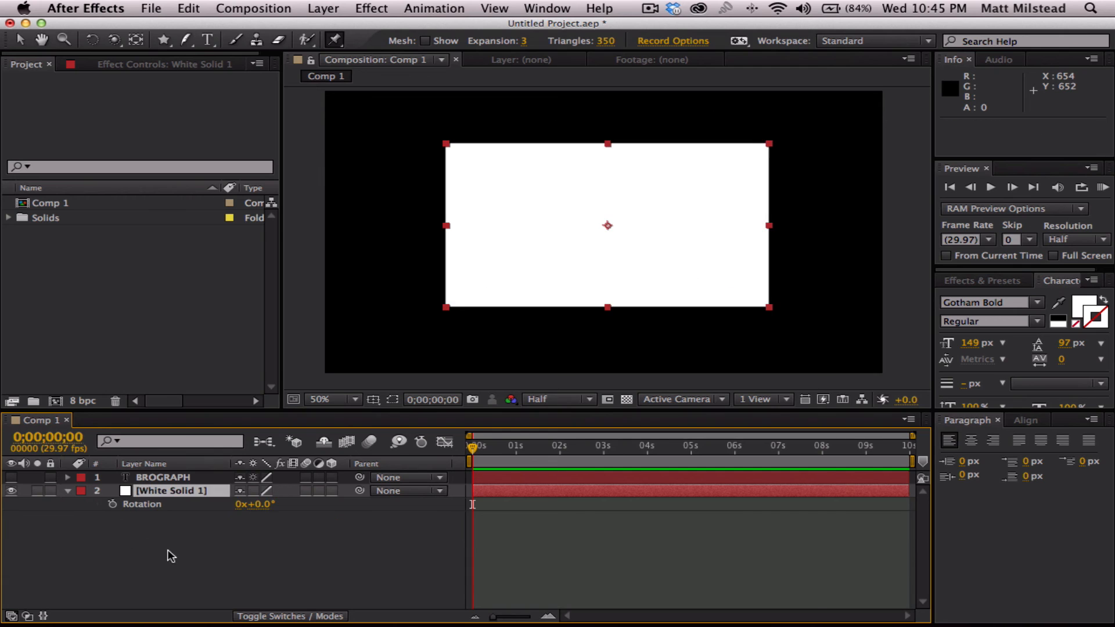
# - Deselect the white solid and play a short preview of Comp 1
pyautogui.click(381, 561)
pyautogui.press('space')
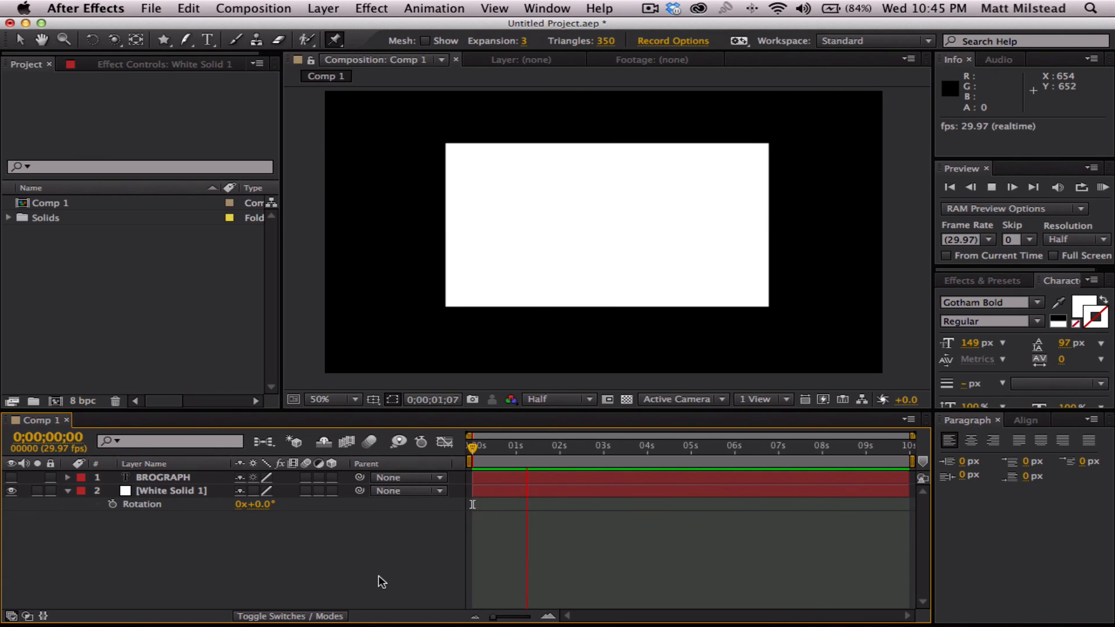
pyautogui.press('space')
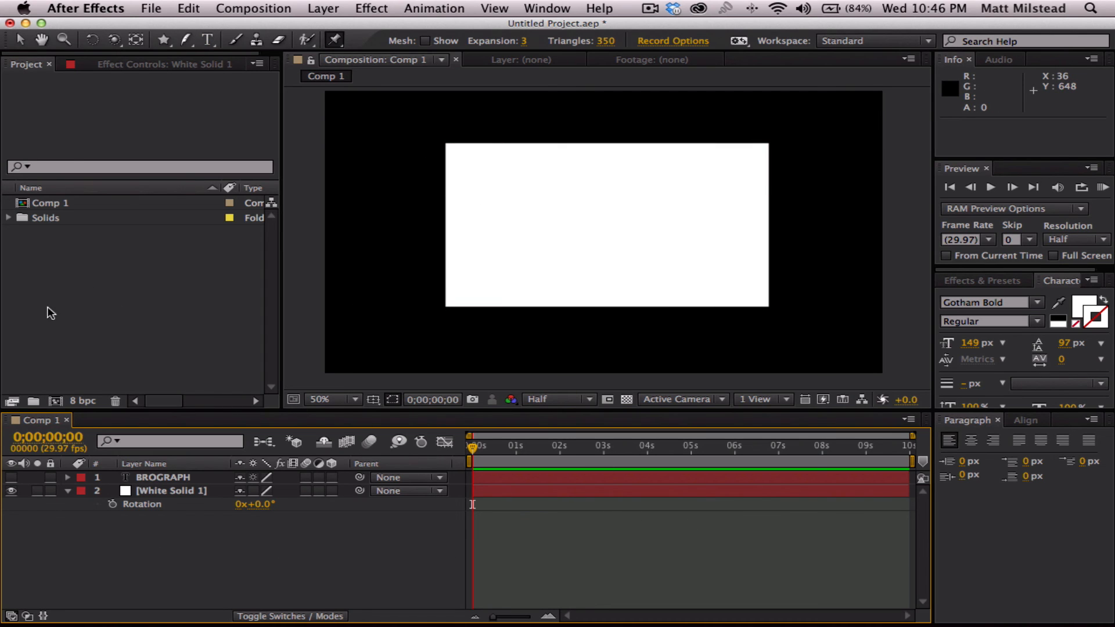
# - Select the white solid layer and compare its effect controls with the project's contents
pyautogui.click(173, 492)
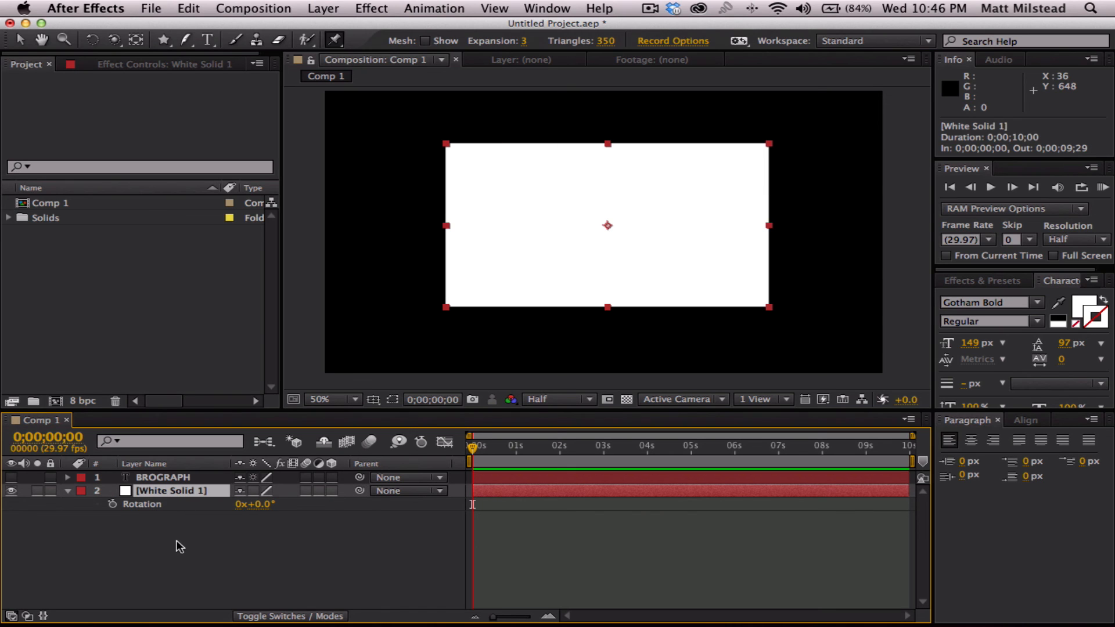
pyautogui.click(43, 255)
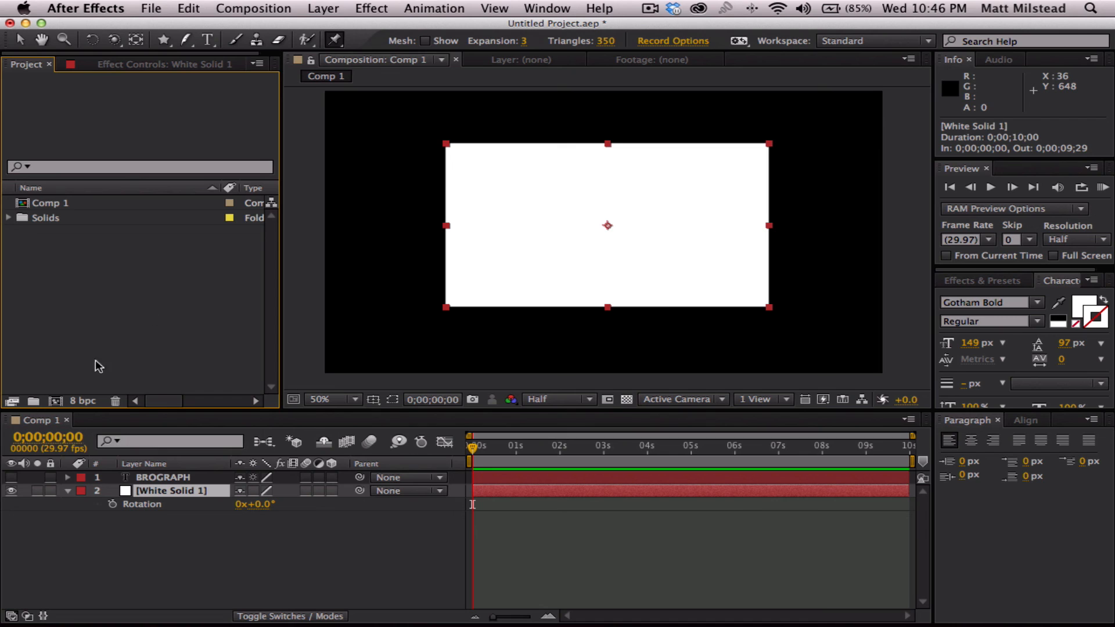
pyautogui.click(135, 68)
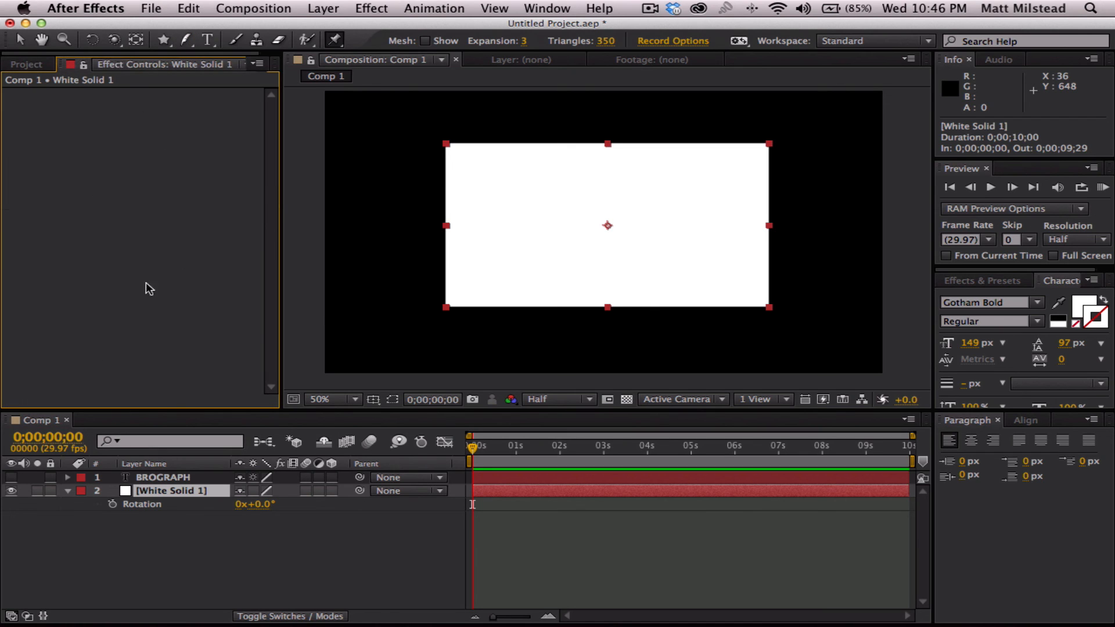
pyautogui.click(172, 490)
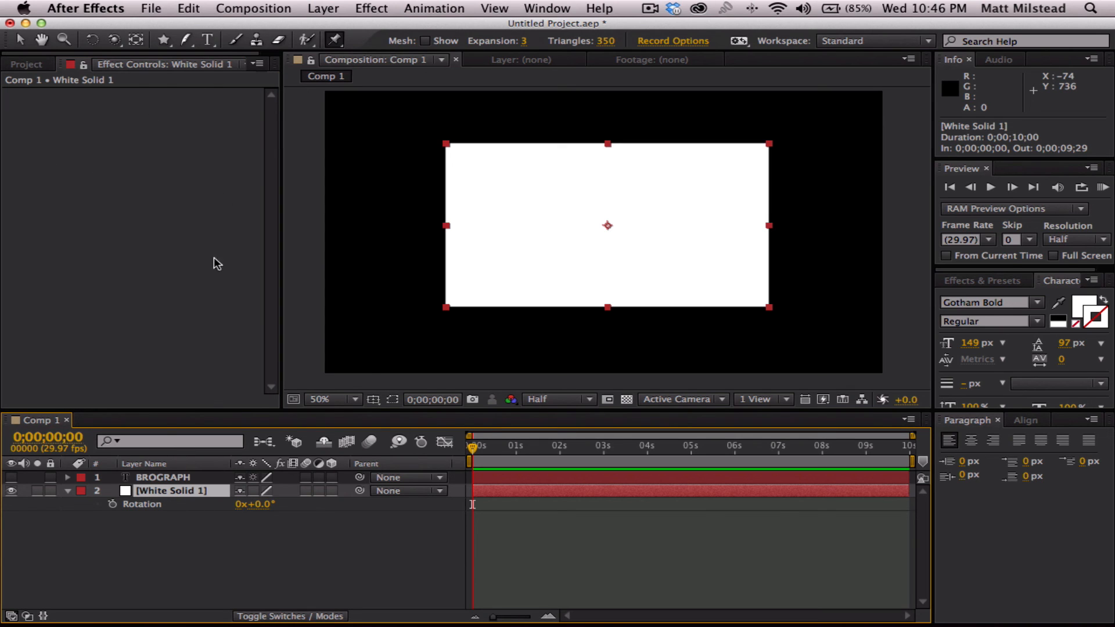
pyautogui.click(26, 64)
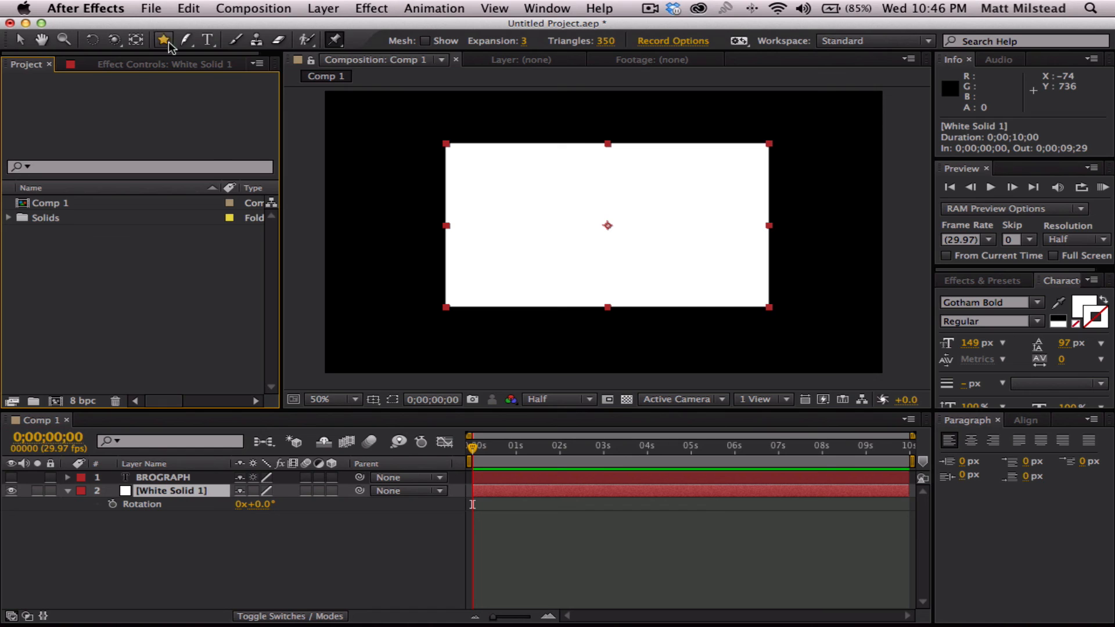
pyautogui.click(154, 62)
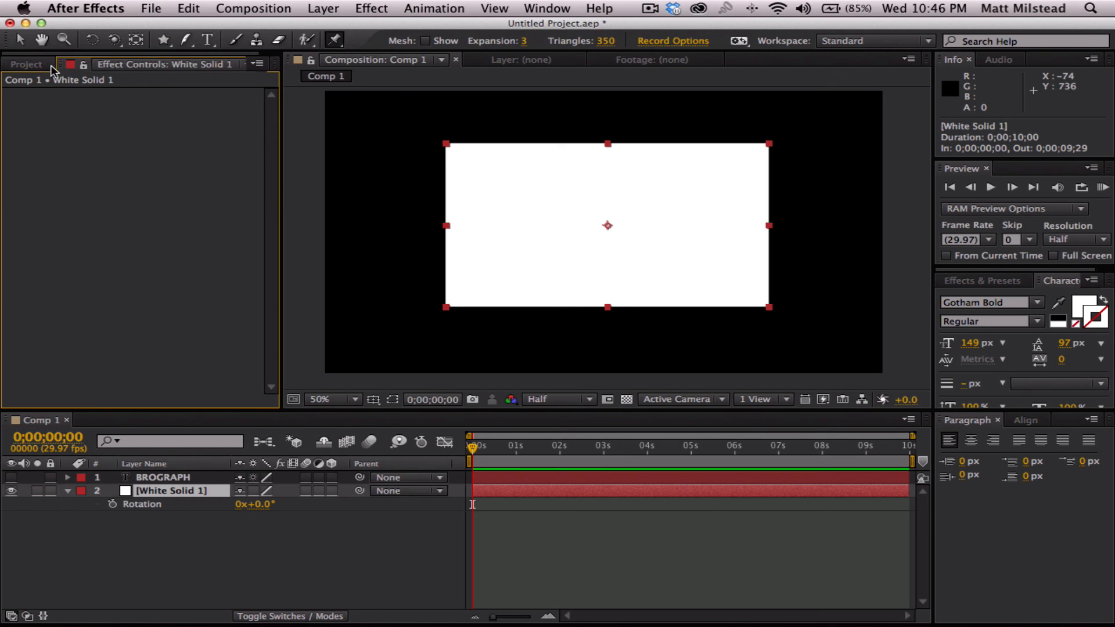
pyautogui.click(26, 63)
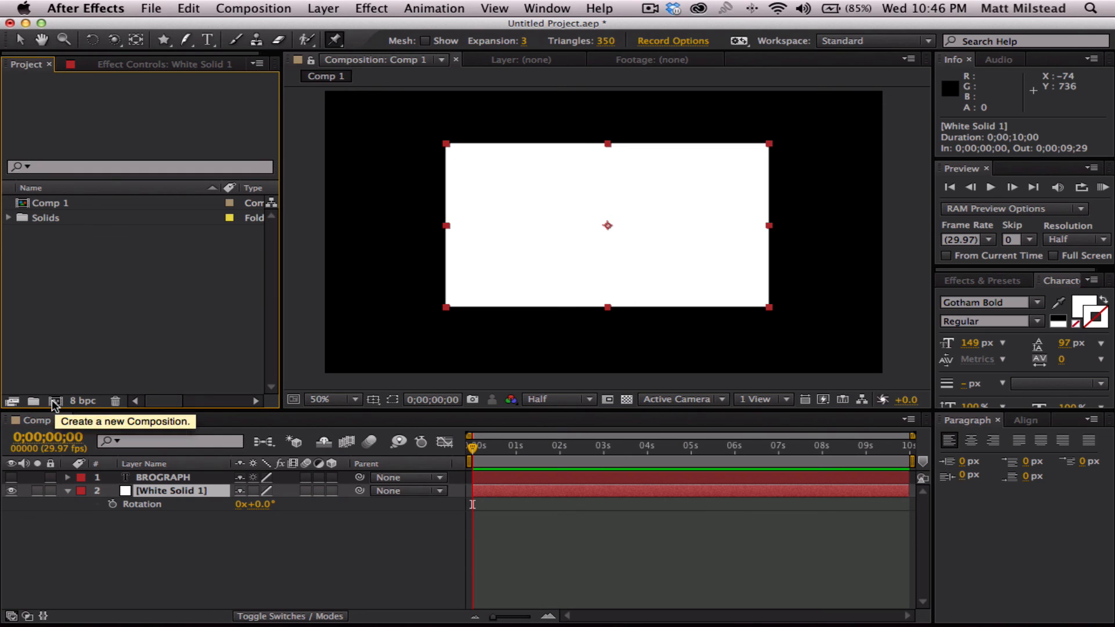
# - Look over the options for creating new items in the project and view the details of Comp 1
pyautogui.rightClick(52, 269)
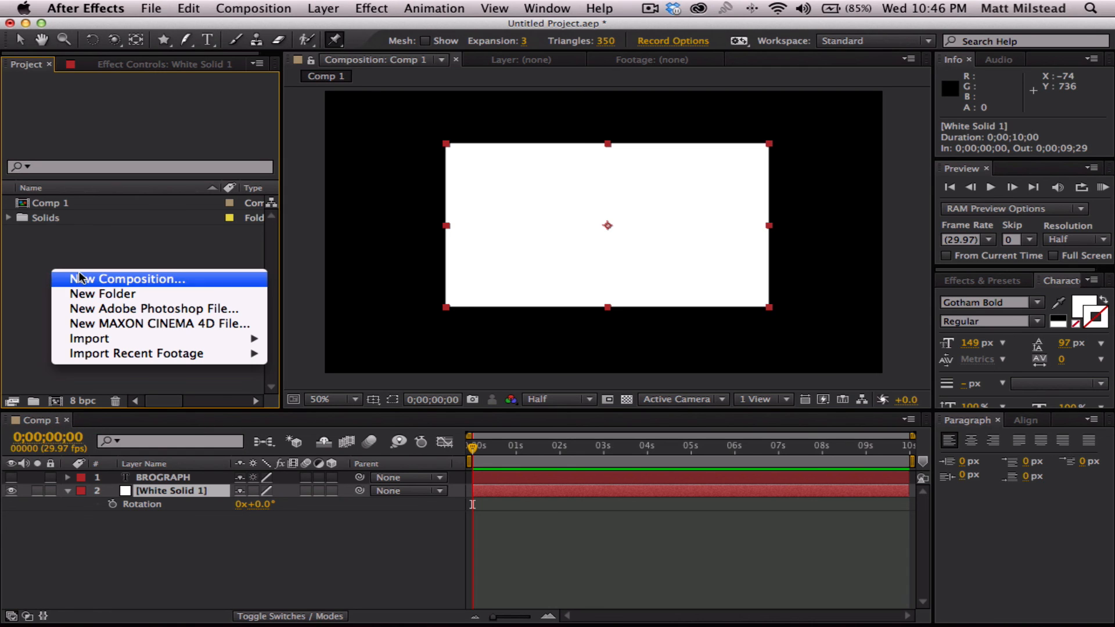
pyautogui.click(45, 249)
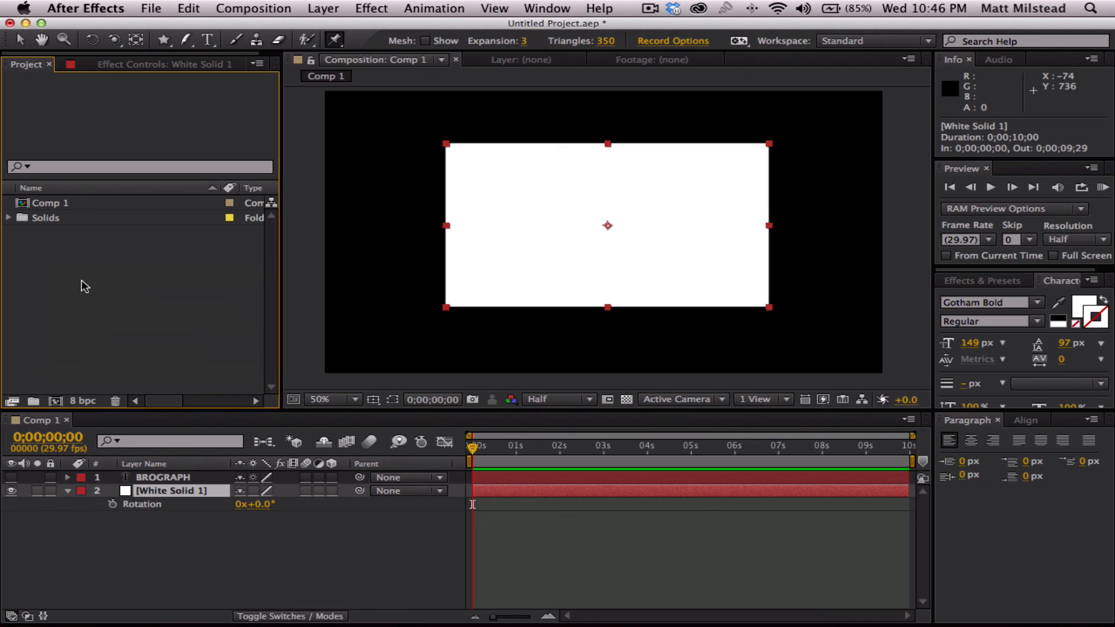
pyautogui.click(39, 203)
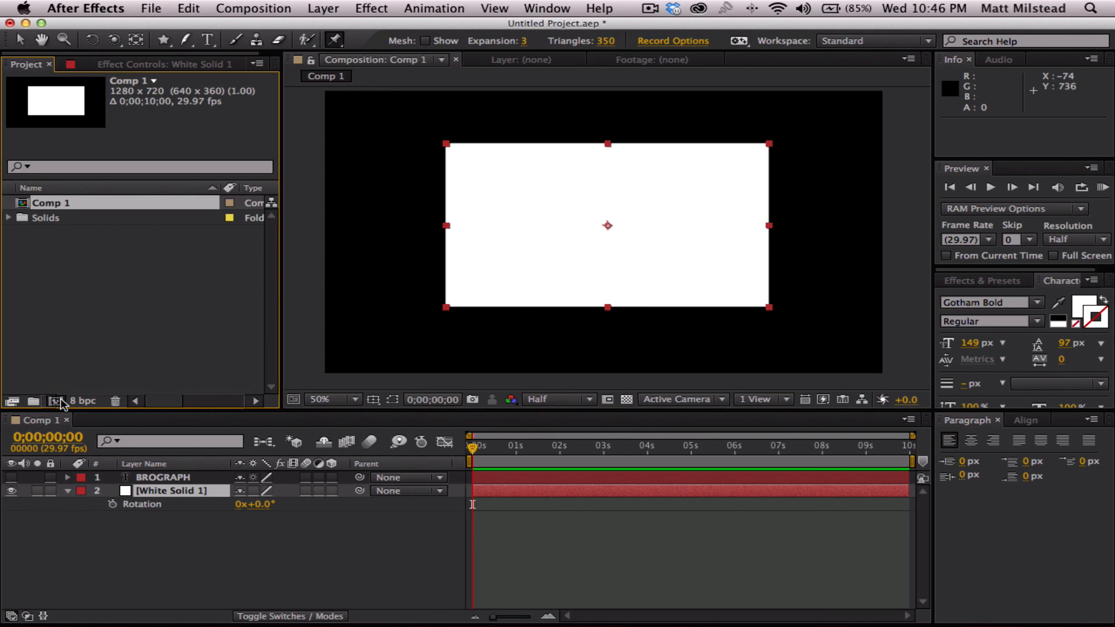
pyautogui.moveTo(61, 398); pyautogui.dragTo(62, 262)
pyautogui.click(31, 256)
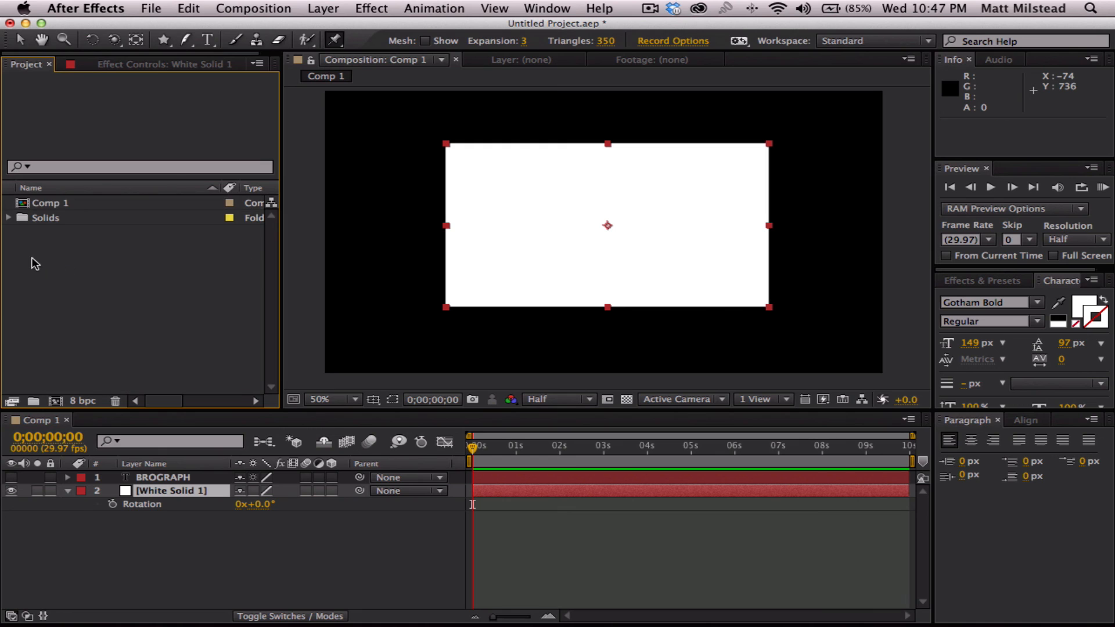
# - Create a new composition from Comp 1 with it nested inside, and compare the timelines of both compositions
pyautogui.click(41, 201)
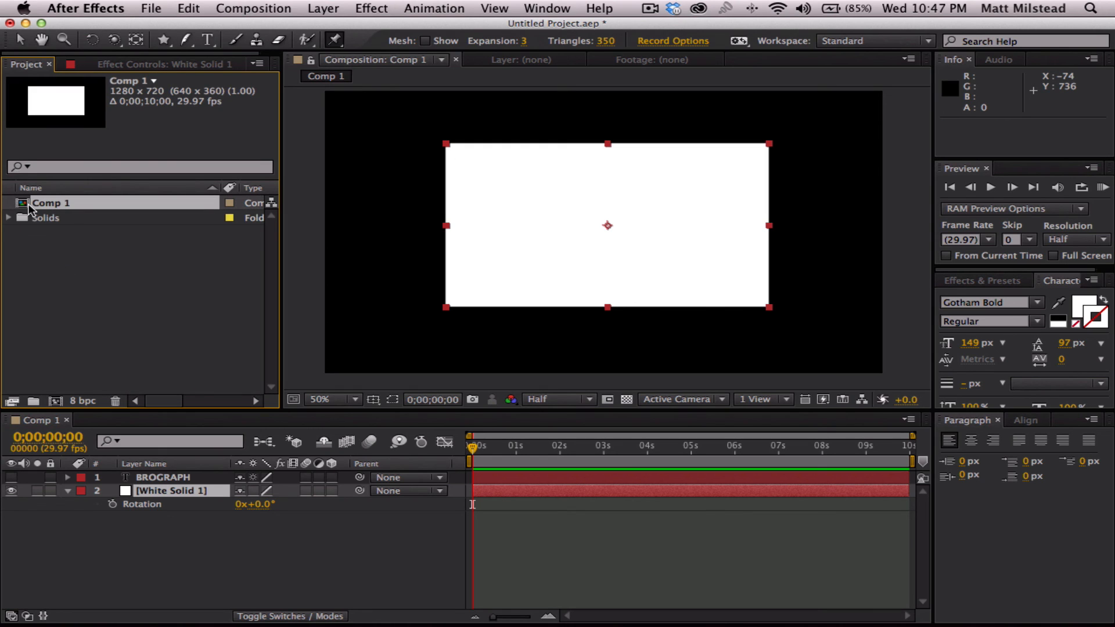
pyautogui.moveTo(47, 202); pyautogui.dragTo(56, 405)
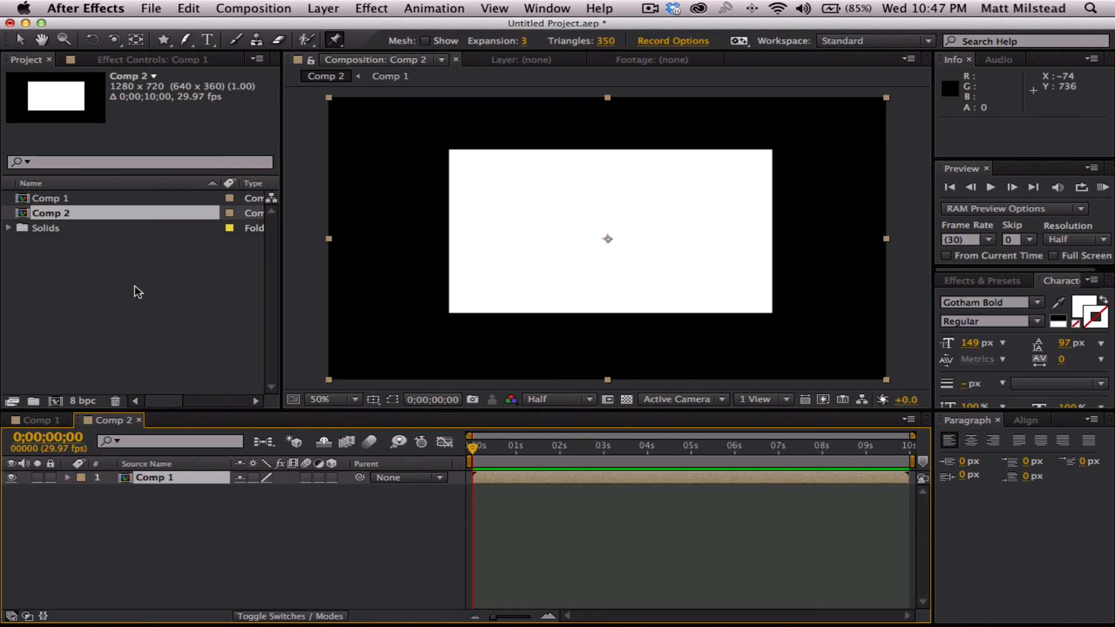
pyautogui.click(186, 516)
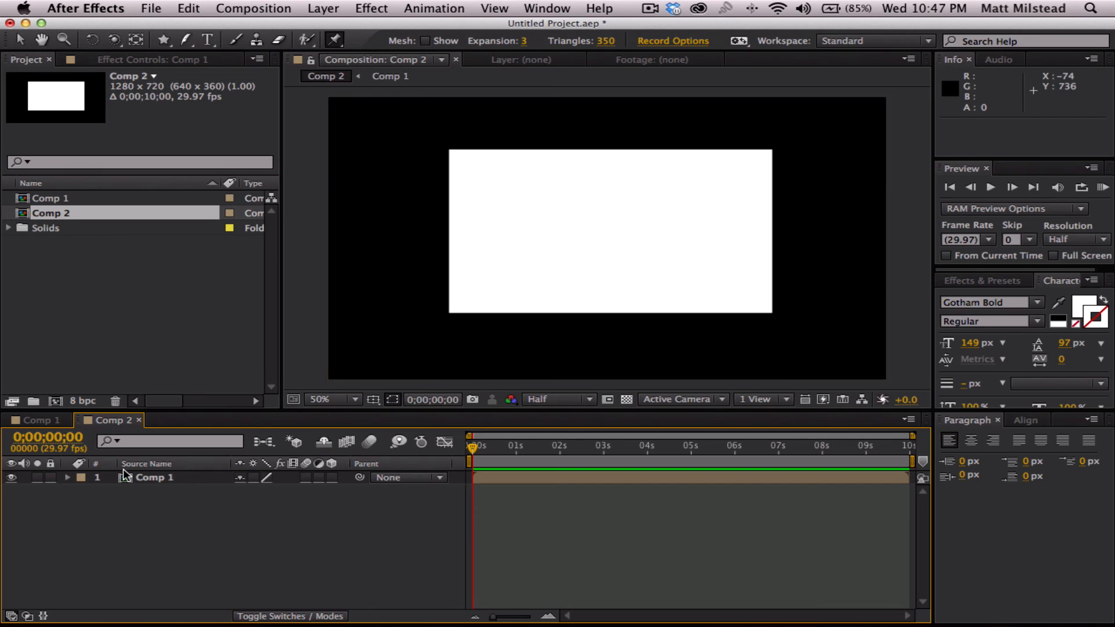
pyautogui.click(51, 420)
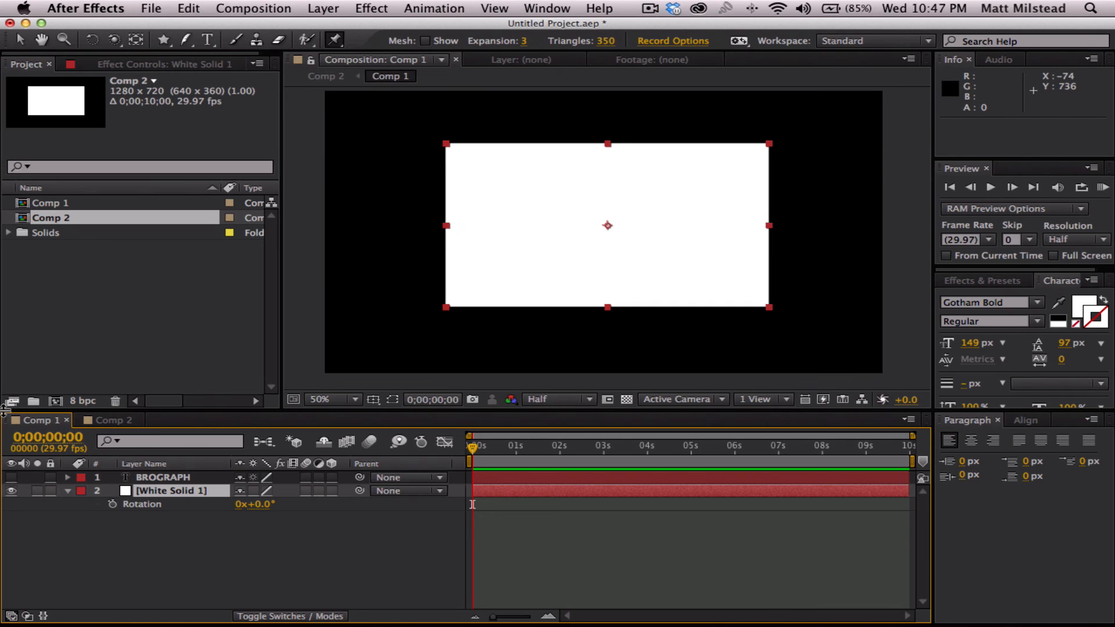
pyautogui.click(109, 422)
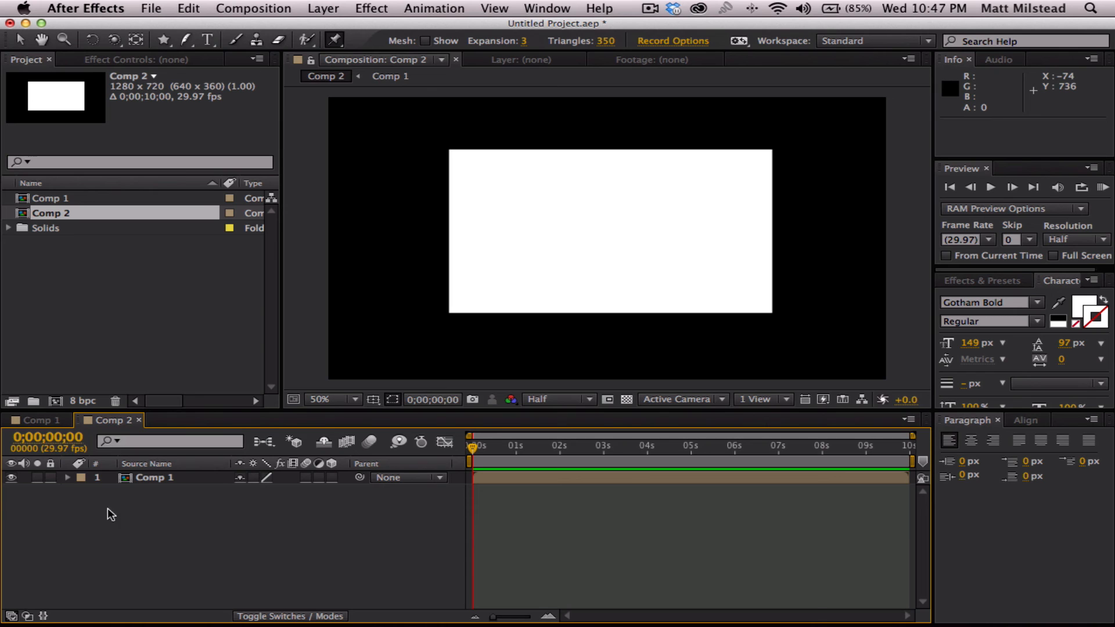
# - Remove the nested Comp 1 layer and delete the Comp 2 composition from the project
pyautogui.click(156, 478)
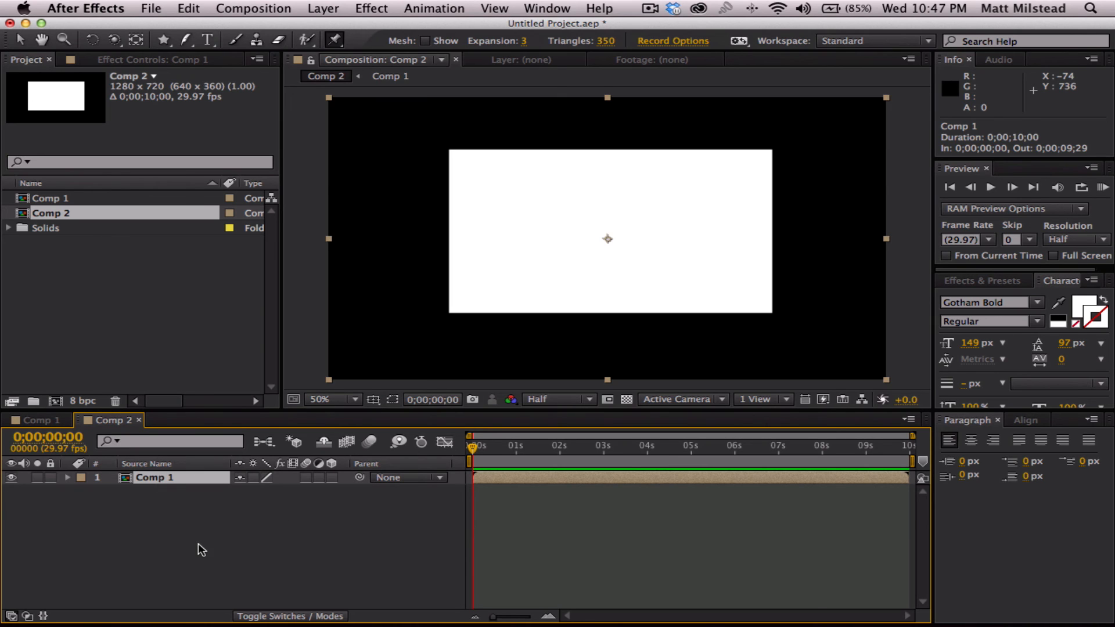
pyautogui.press('Delete')
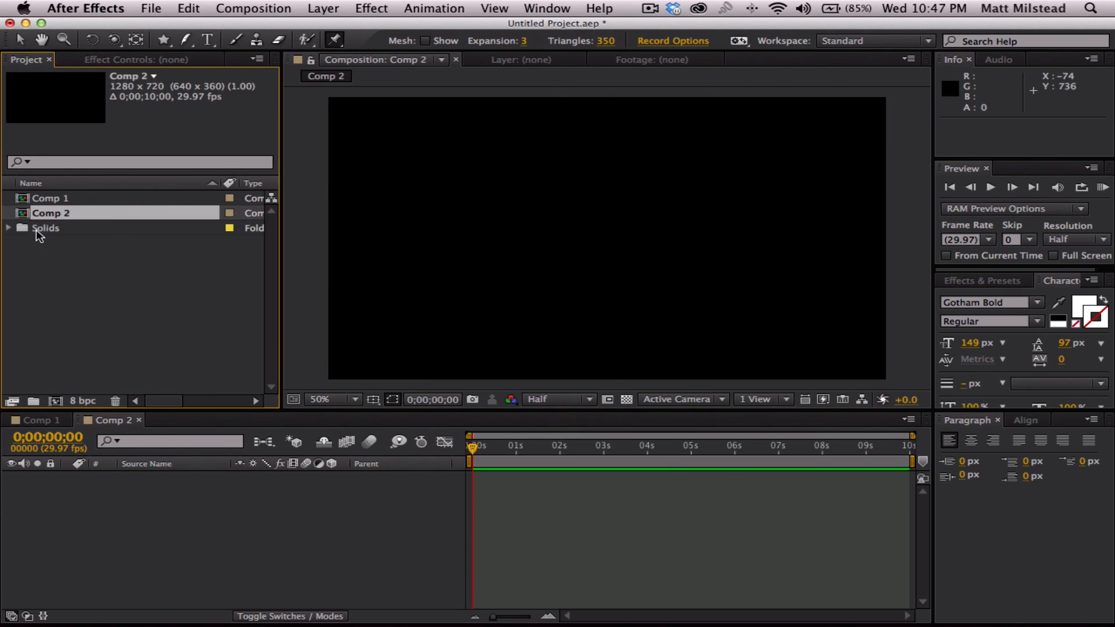
pyautogui.press('Delete')
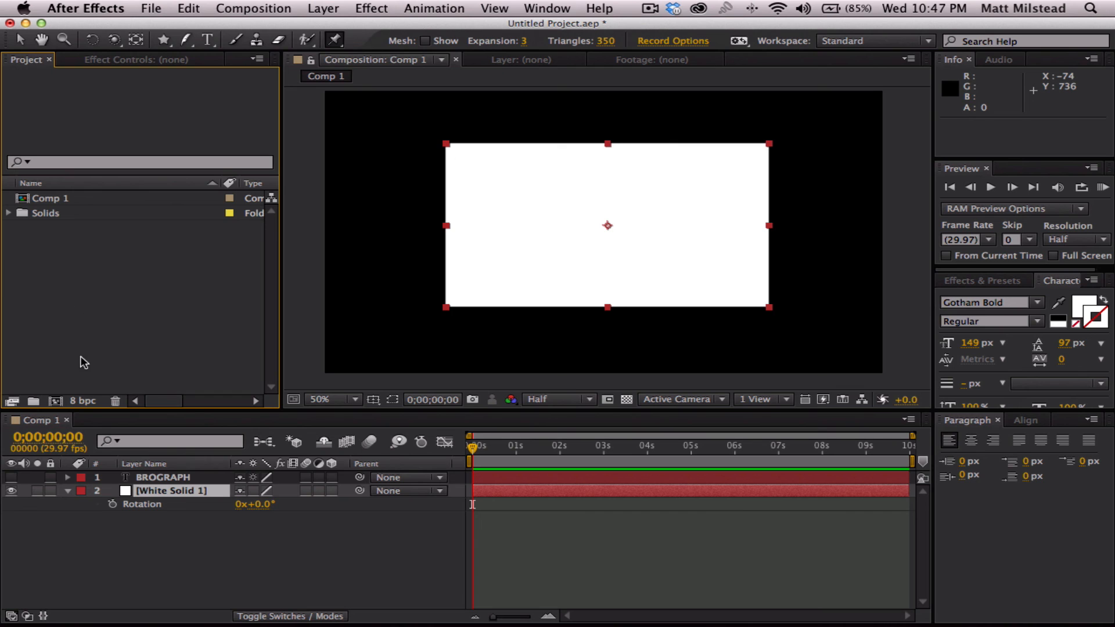
# - Draft a new composition named "This IS A Test", examine the available format presets, and discard it
pyautogui.click(56, 401)
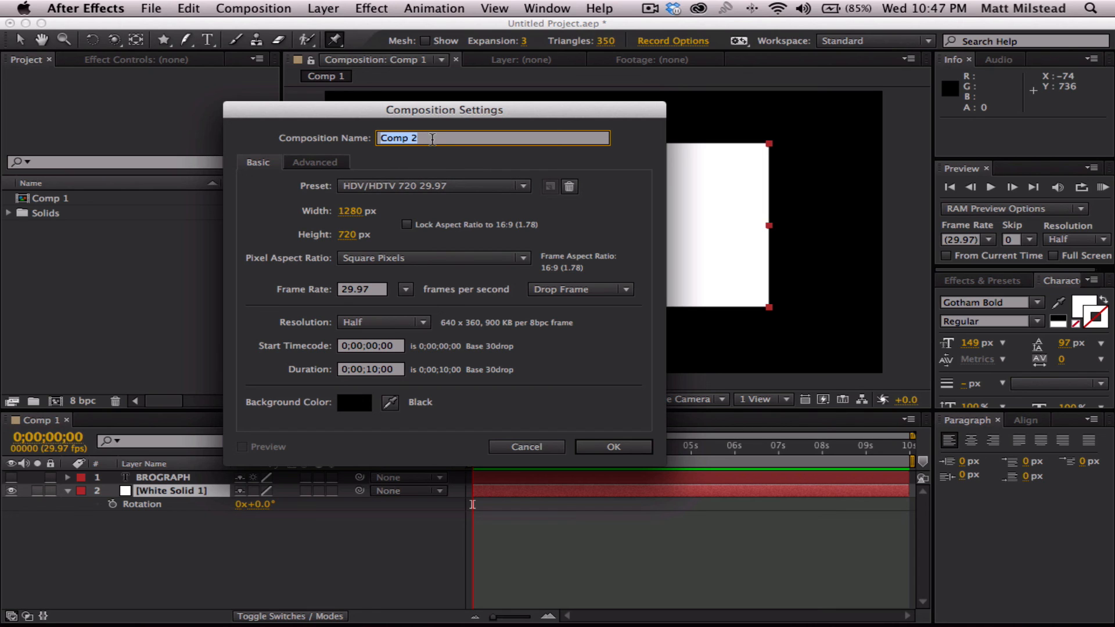
pyautogui.write('This IS A Test')
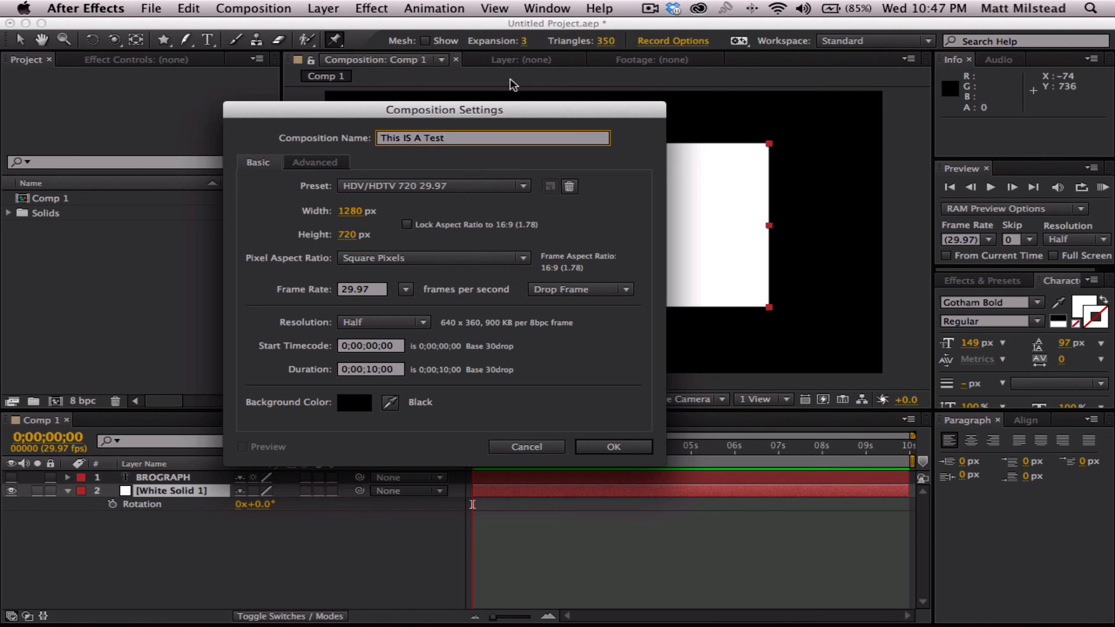
pyautogui.click(444, 184)
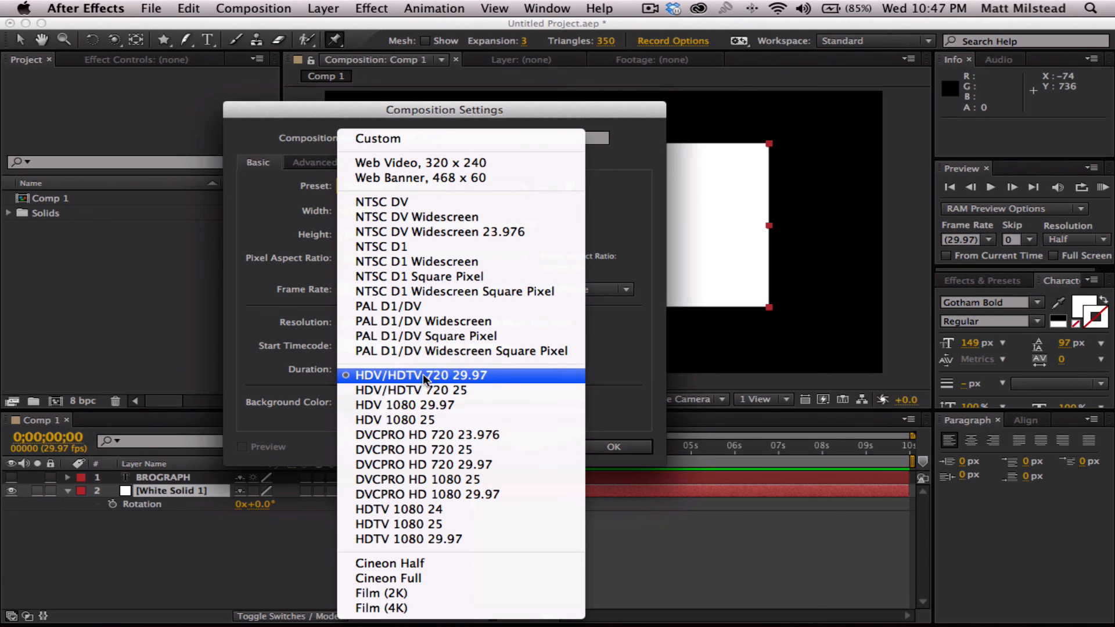
pyautogui.click(644, 197)
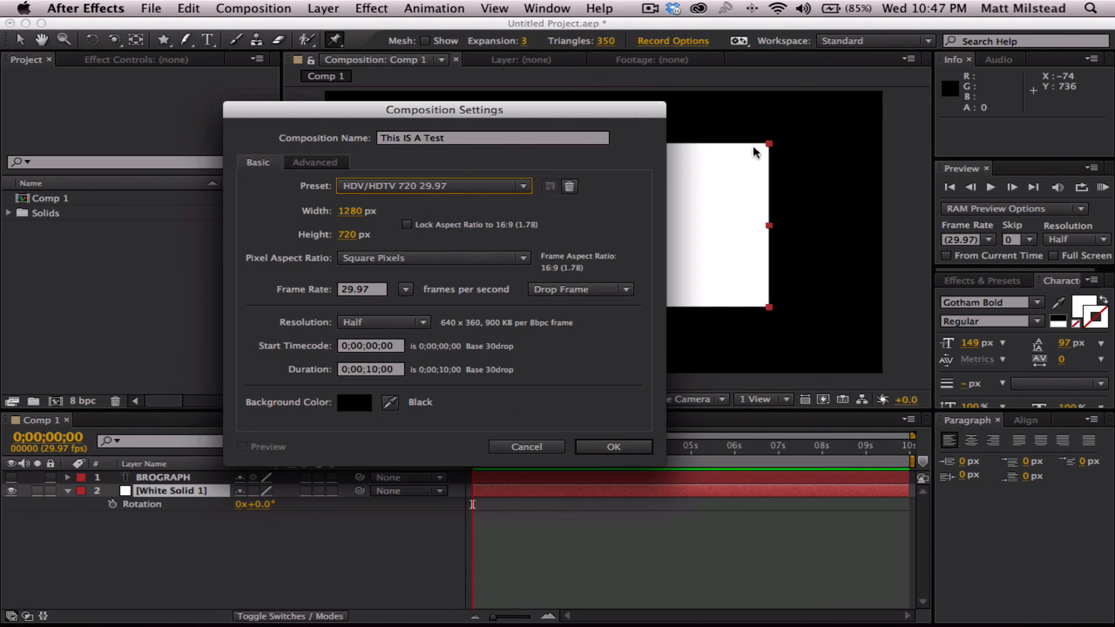
pyautogui.click(533, 451)
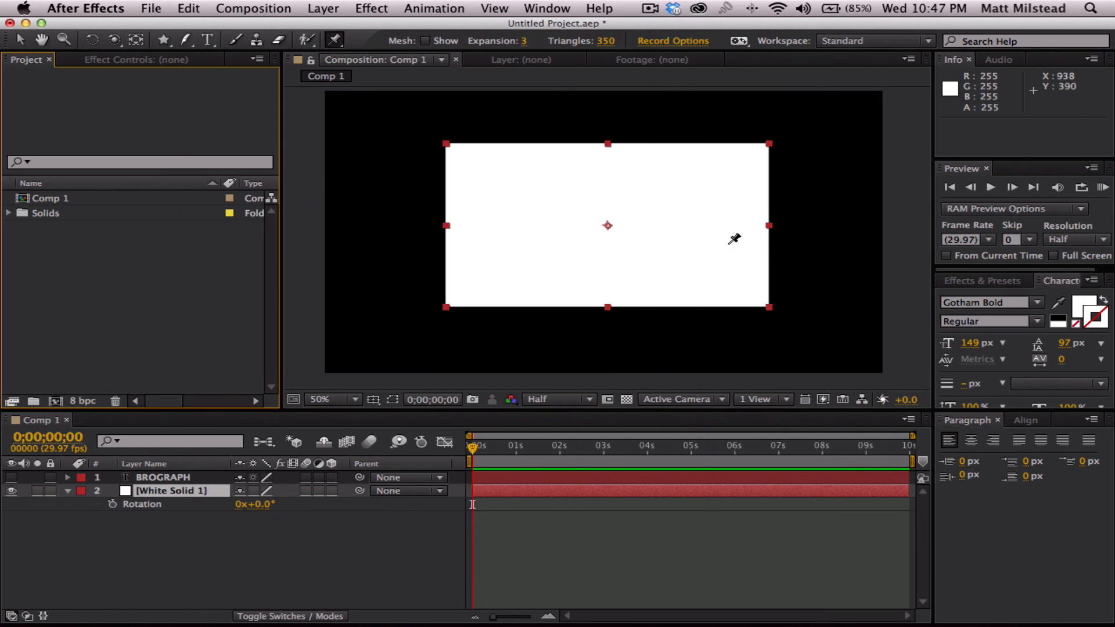
# - Compare the composition at 100% and 50% magnification and look over the preview resolution options
pyautogui.press('/')
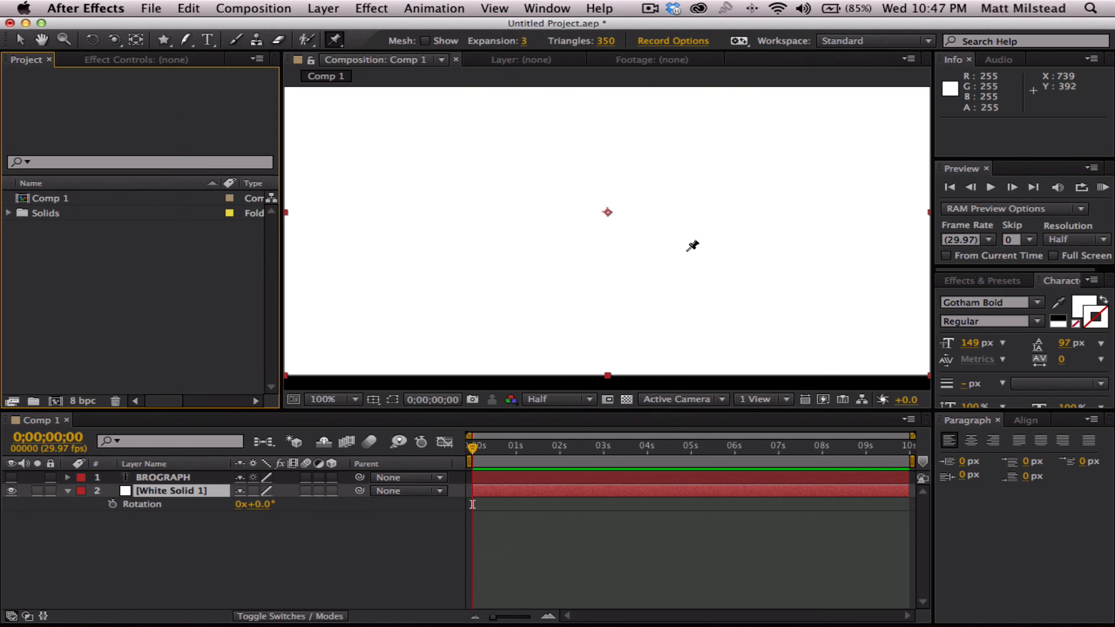
pyautogui.press(',')
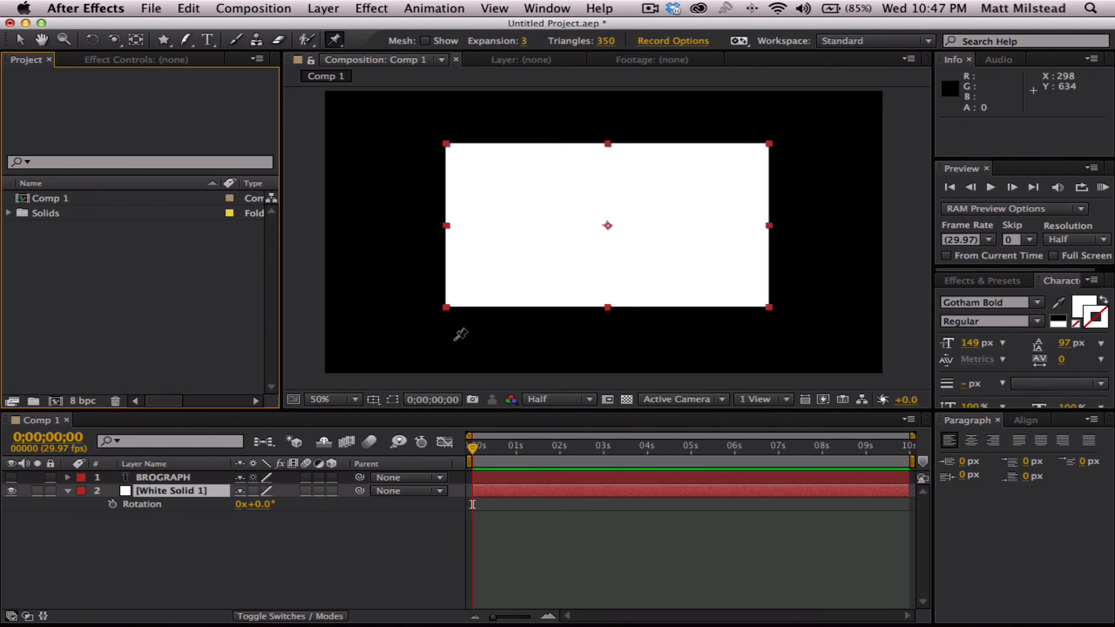
pyautogui.click(551, 400)
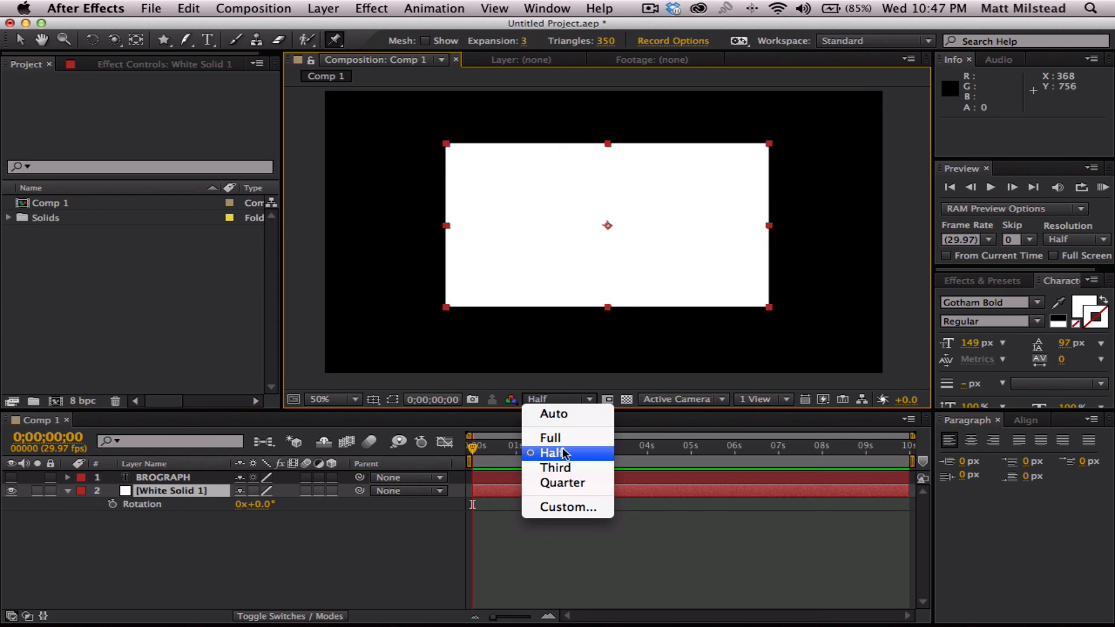
pyautogui.click(709, 552)
pyautogui.click(256, 575)
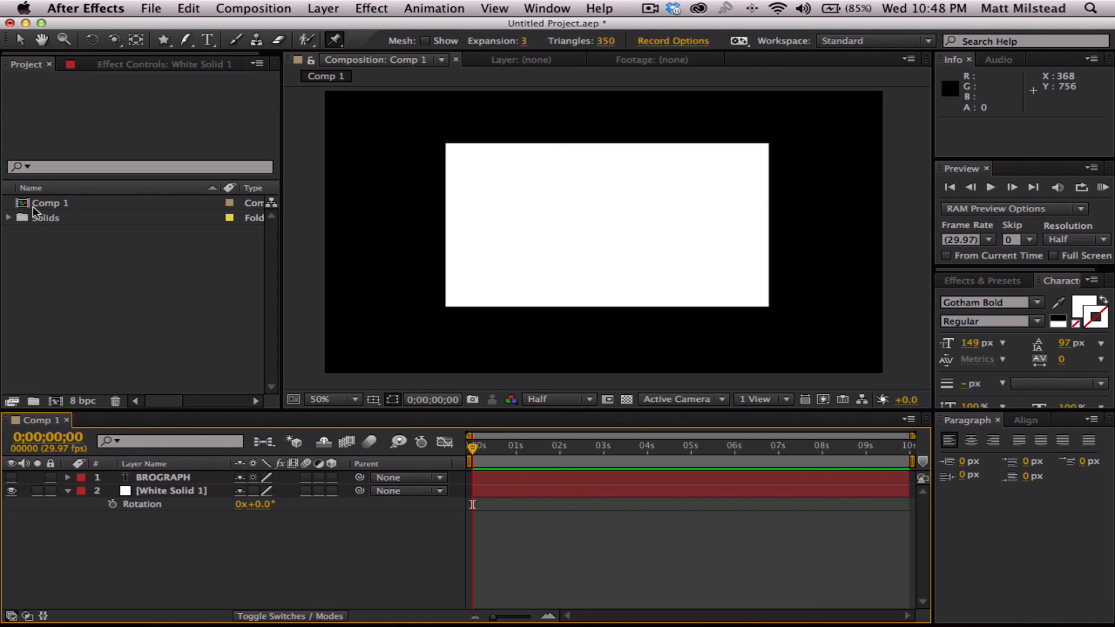
# - Delete the White Solid 1 layer, make the BROGRAPH text layer visible and switch to the Selection tool
pyautogui.click(174, 491)
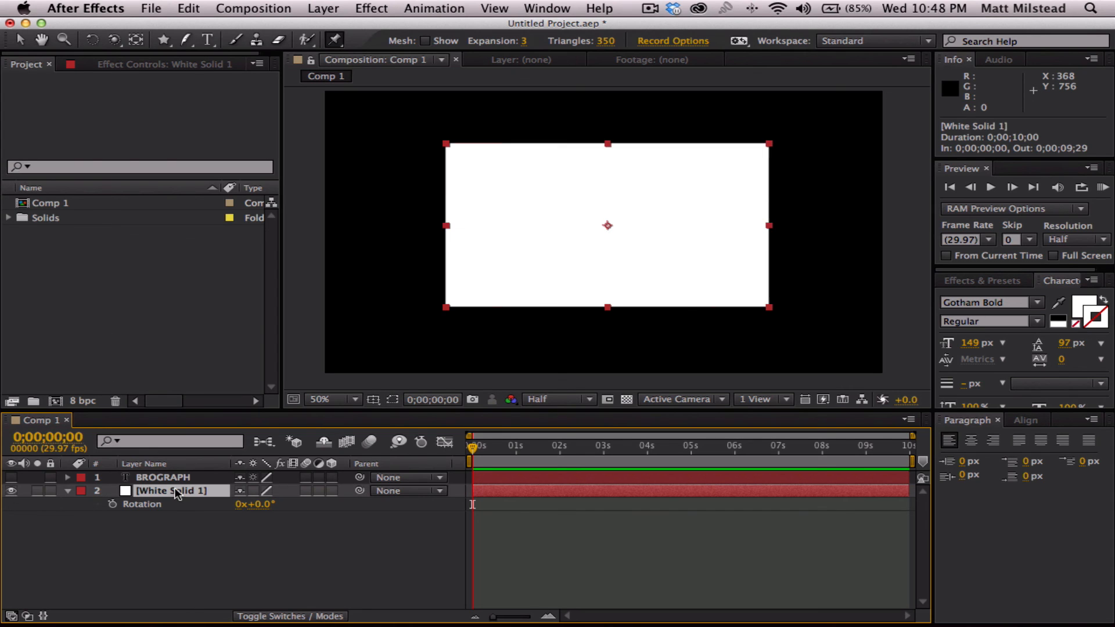
pyautogui.click(173, 532)
pyautogui.click(159, 489)
pyautogui.press('Delete')
pyautogui.click(72, 478)
pyautogui.click(12, 477)
pyautogui.click(149, 534)
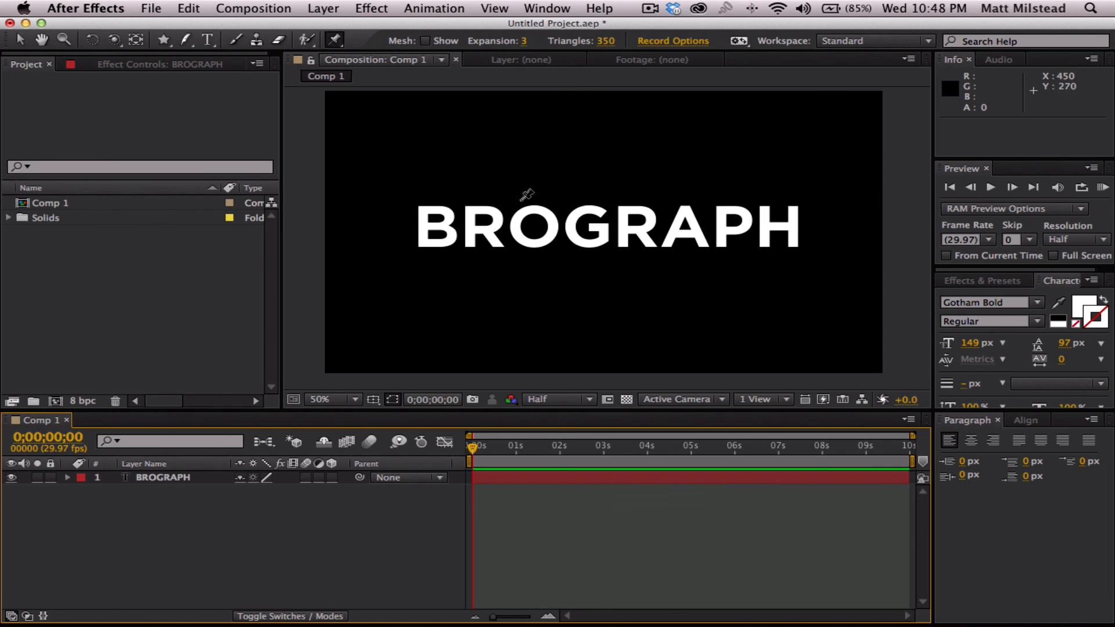
pyautogui.click(19, 39)
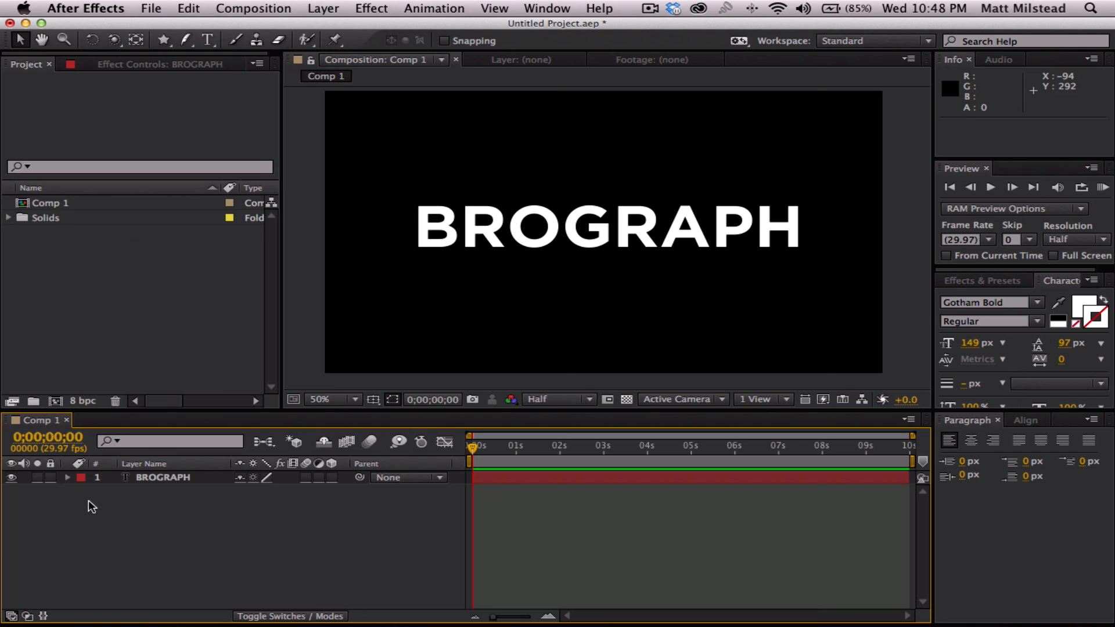
# - Create a white solid layer named "BlueBG" at composition size, 1280 × 720 px
pyautogui.rightClick(111, 516)
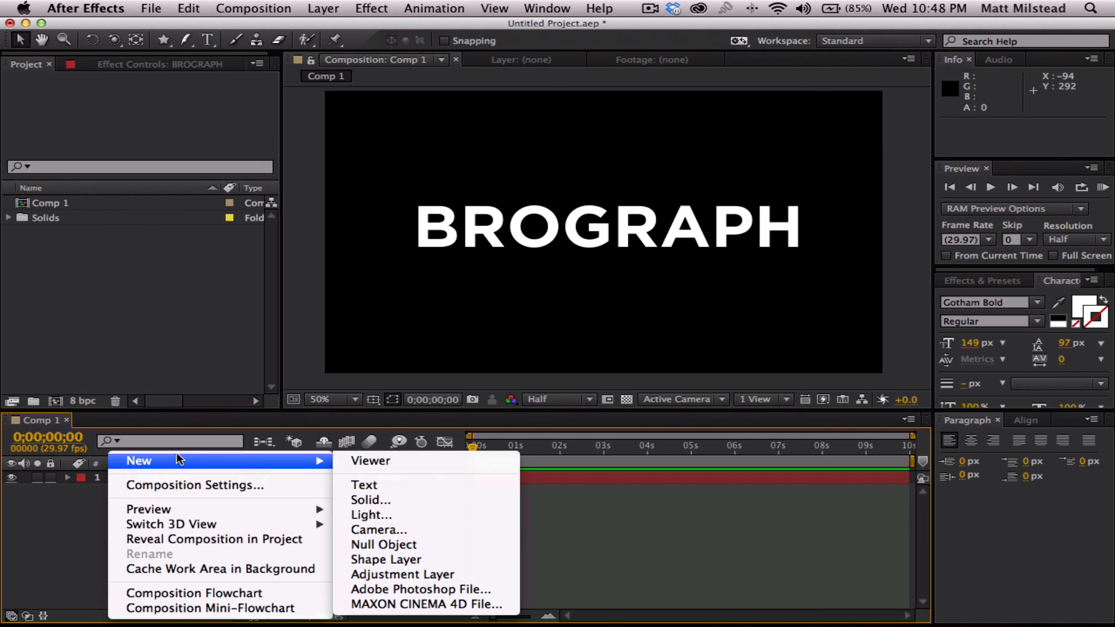
pyautogui.click(76, 530)
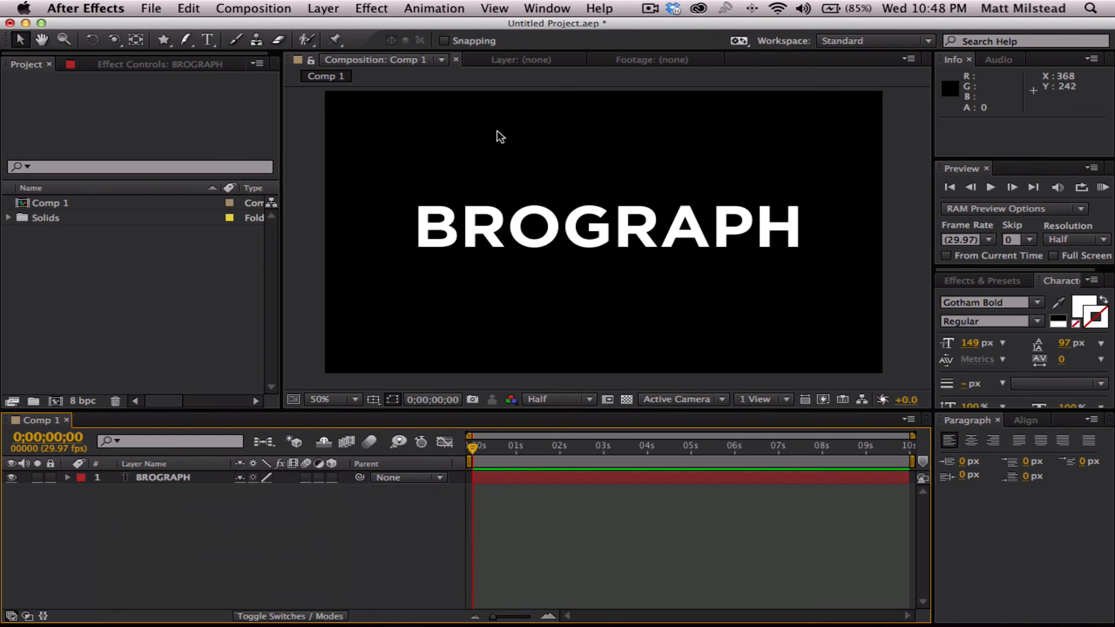
pyautogui.click(323, 8)
pyautogui.moveTo(323, 27)
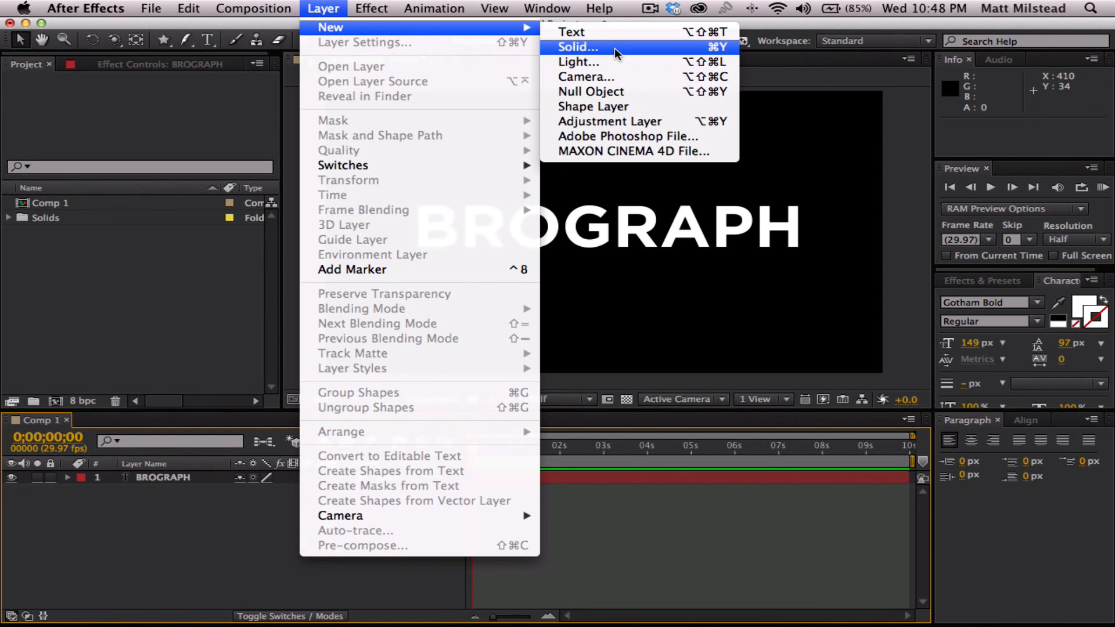
pyautogui.click(615, 48)
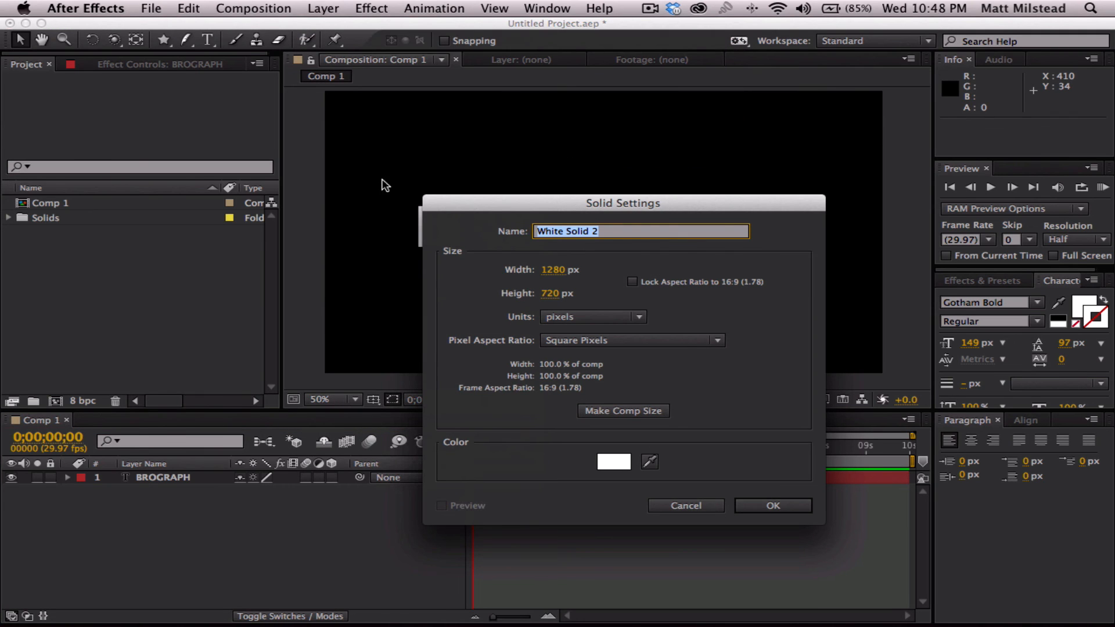
pyautogui.moveTo(540, 202); pyautogui.dragTo(428, 126)
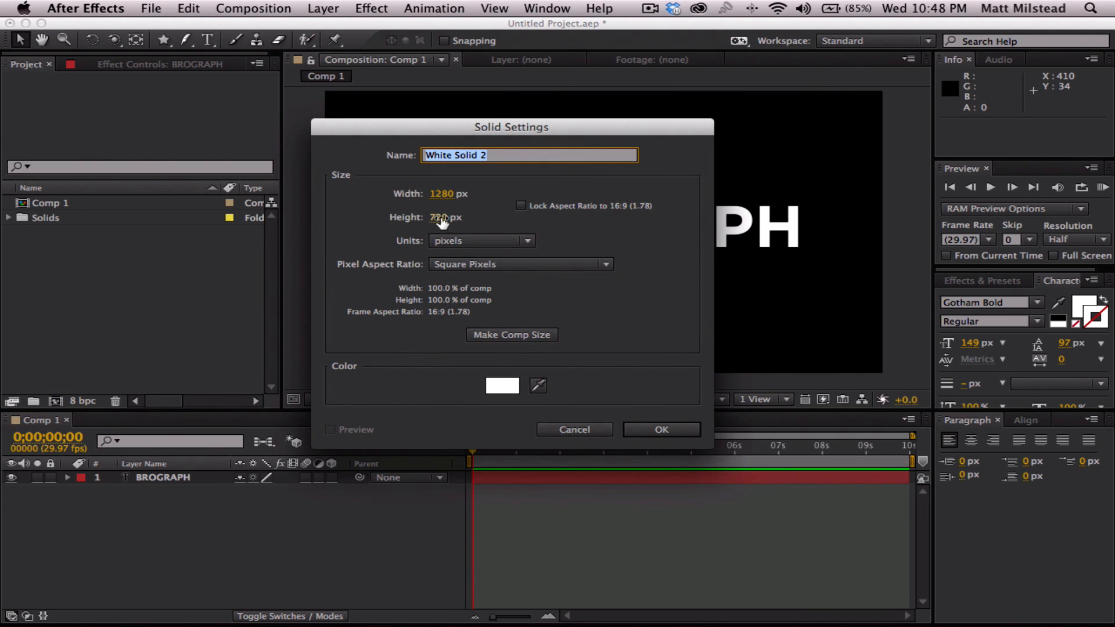
pyautogui.click(510, 335)
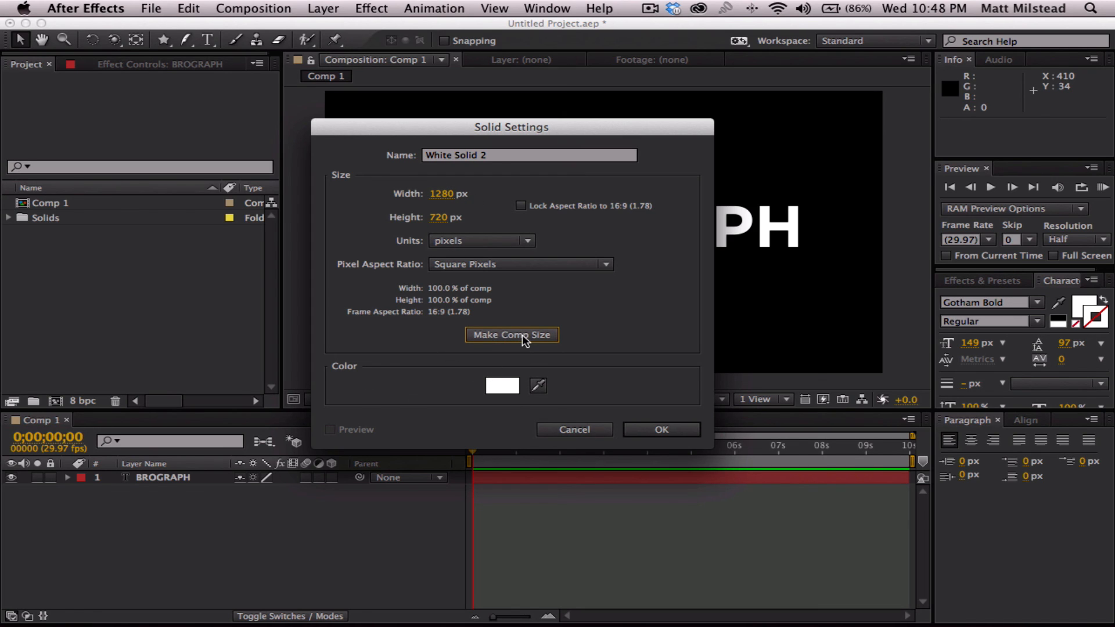
pyautogui.click(506, 155)
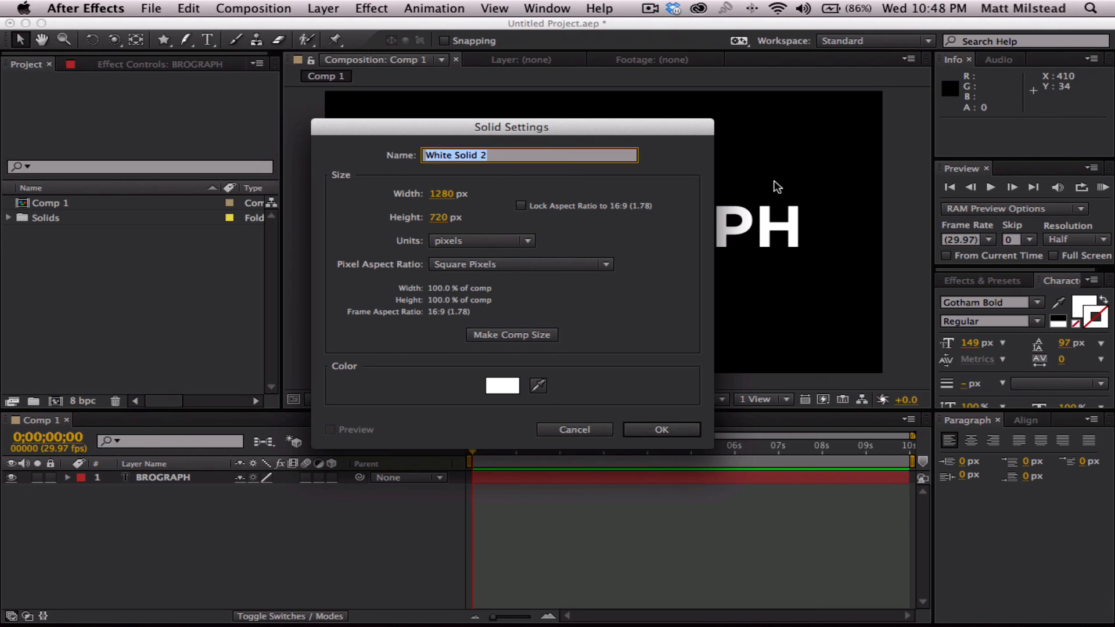
pyautogui.write('BlueBG')
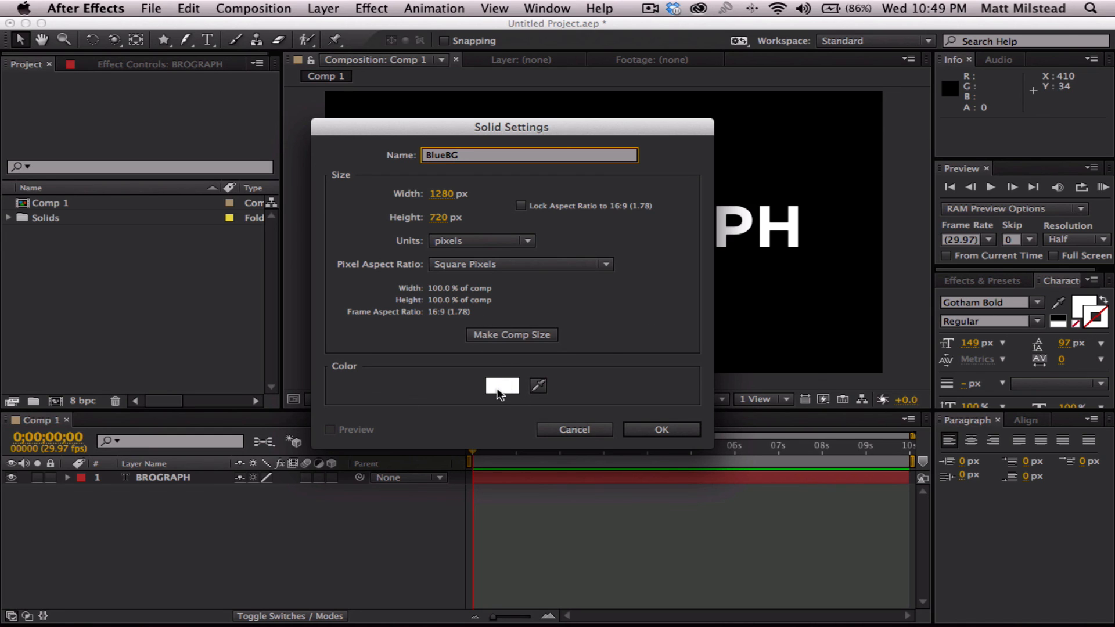
pyautogui.click(644, 430)
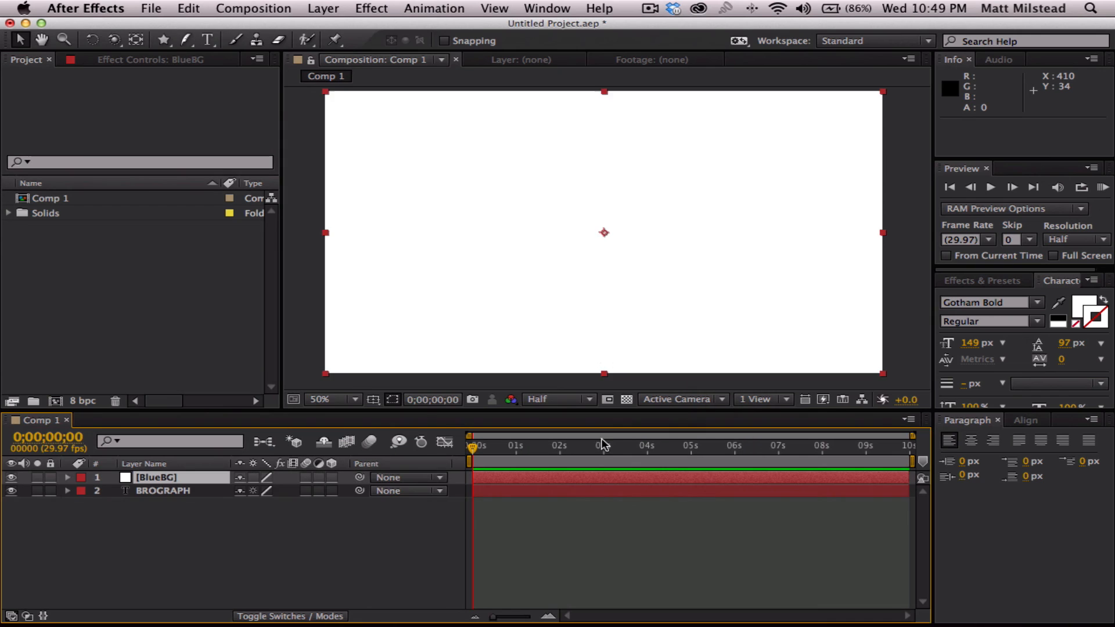
# - Move the BlueBG layer beneath the BROGRAPH text layer and keep it selected
pyautogui.moveTo(161, 475); pyautogui.dragTo(163, 498)
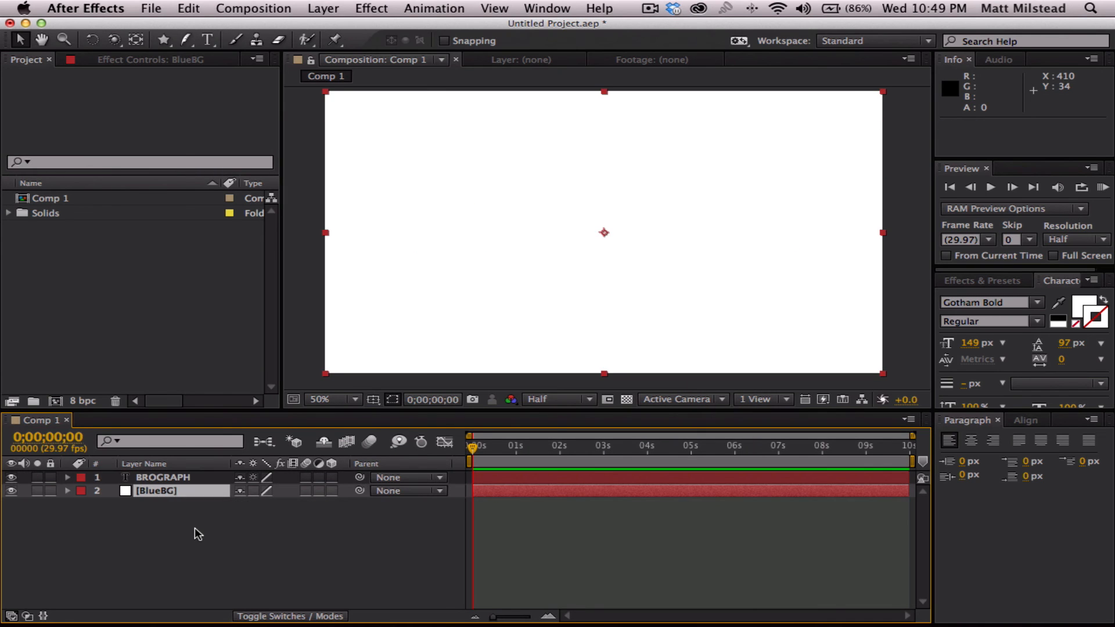
pyautogui.click(122, 527)
pyautogui.click(158, 492)
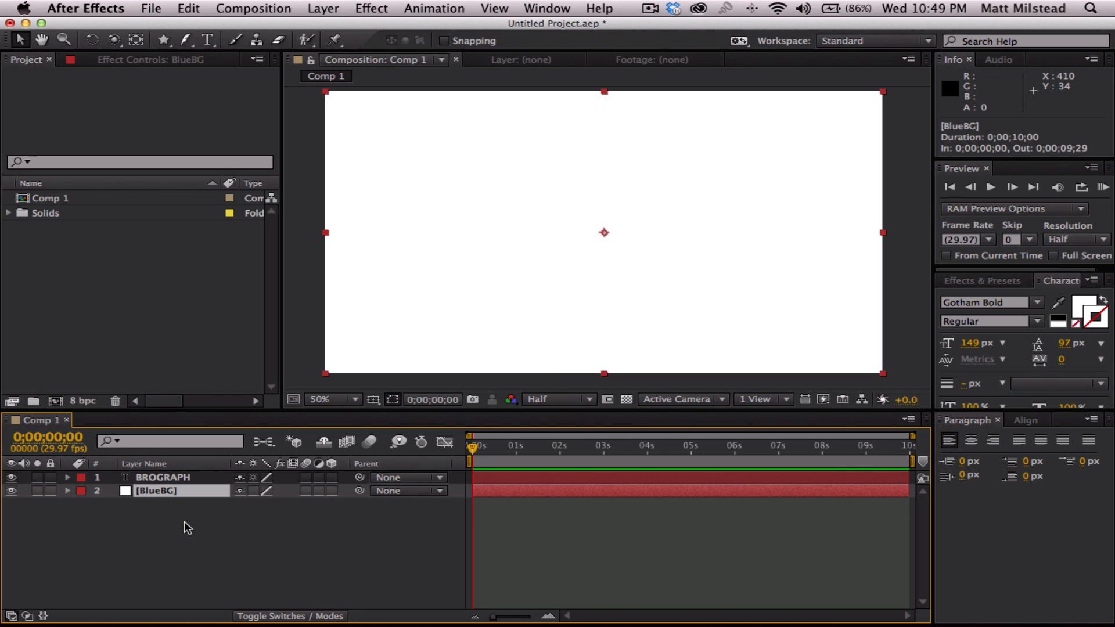
pyautogui.click(179, 518)
pyautogui.click(162, 490)
pyautogui.click(148, 517)
pyautogui.click(148, 488)
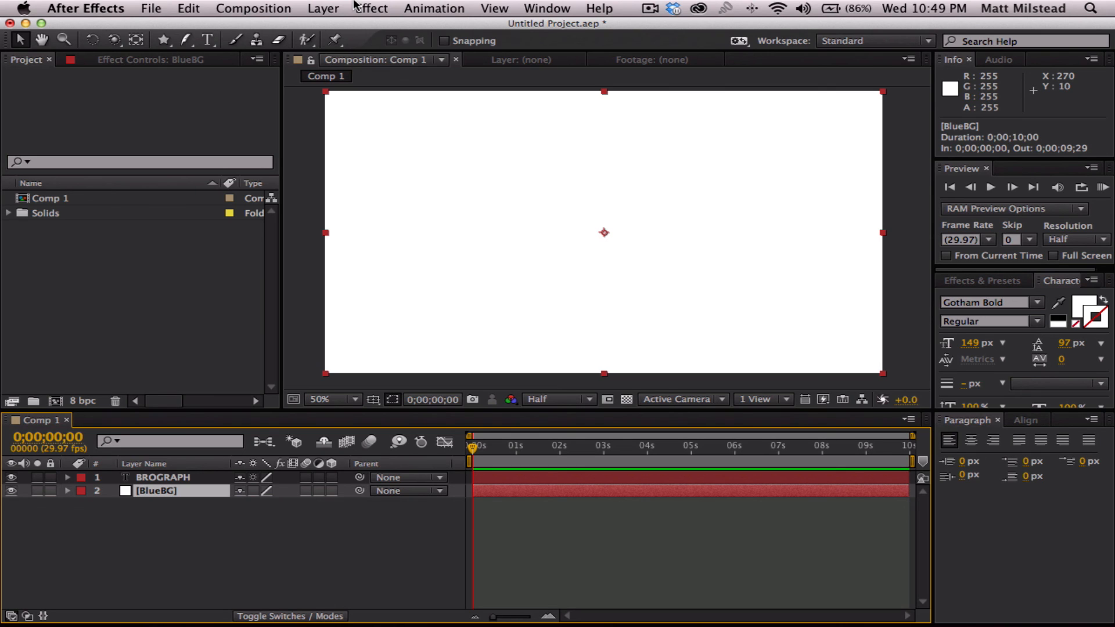
# - Look through the effect categories and find Gradient Ramp among the Generate effects for BlueBG
pyautogui.click(154, 511)
pyautogui.click(154, 494)
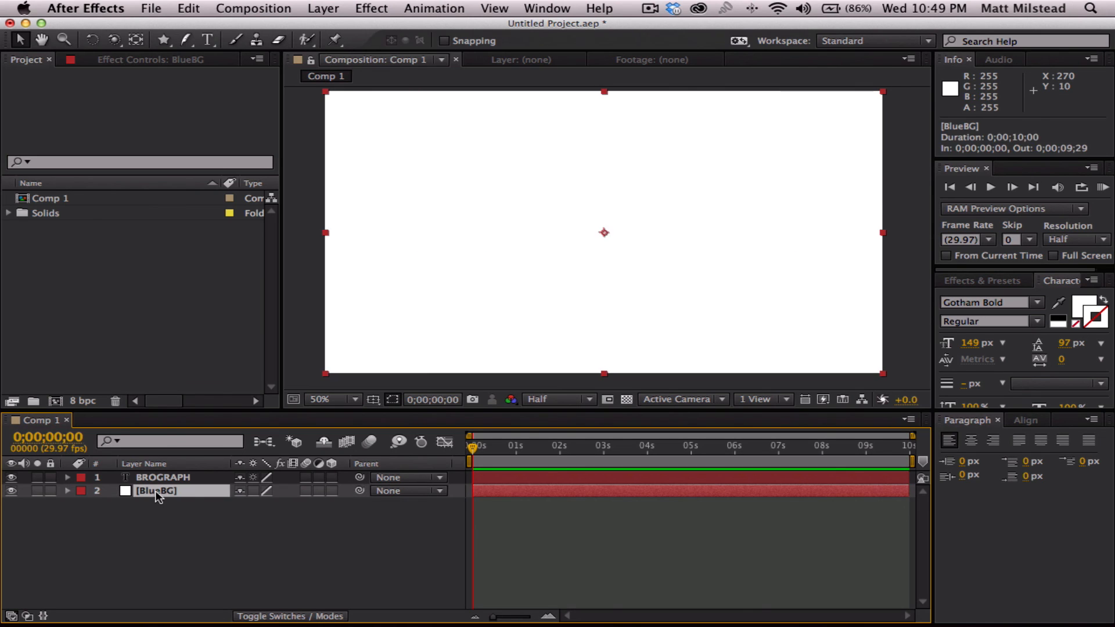
pyautogui.click(382, 6)
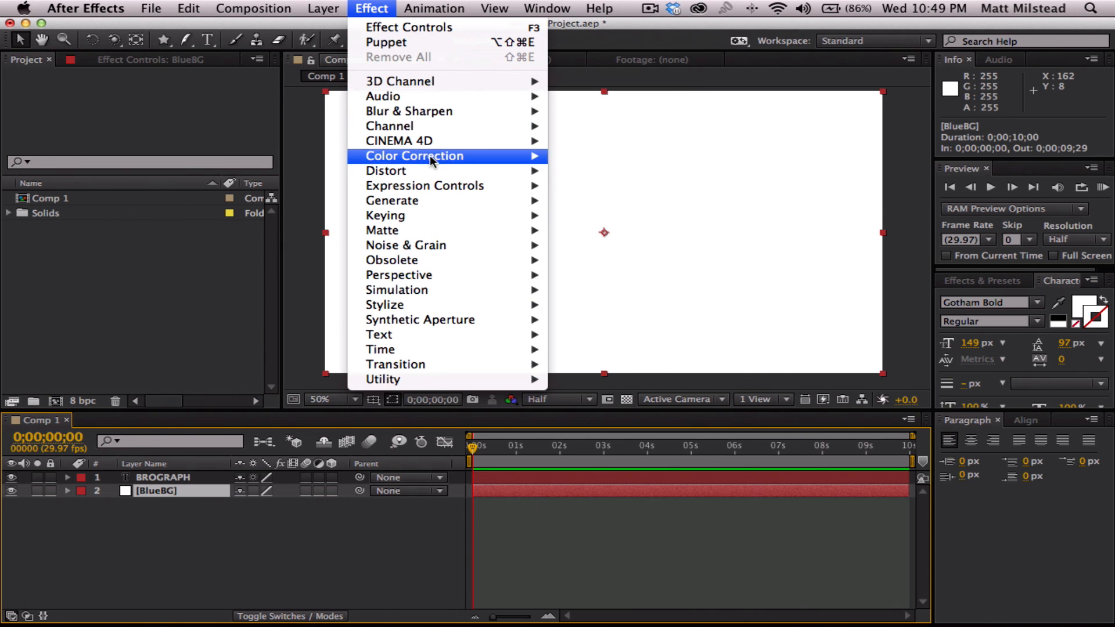
pyautogui.moveTo(426, 197)
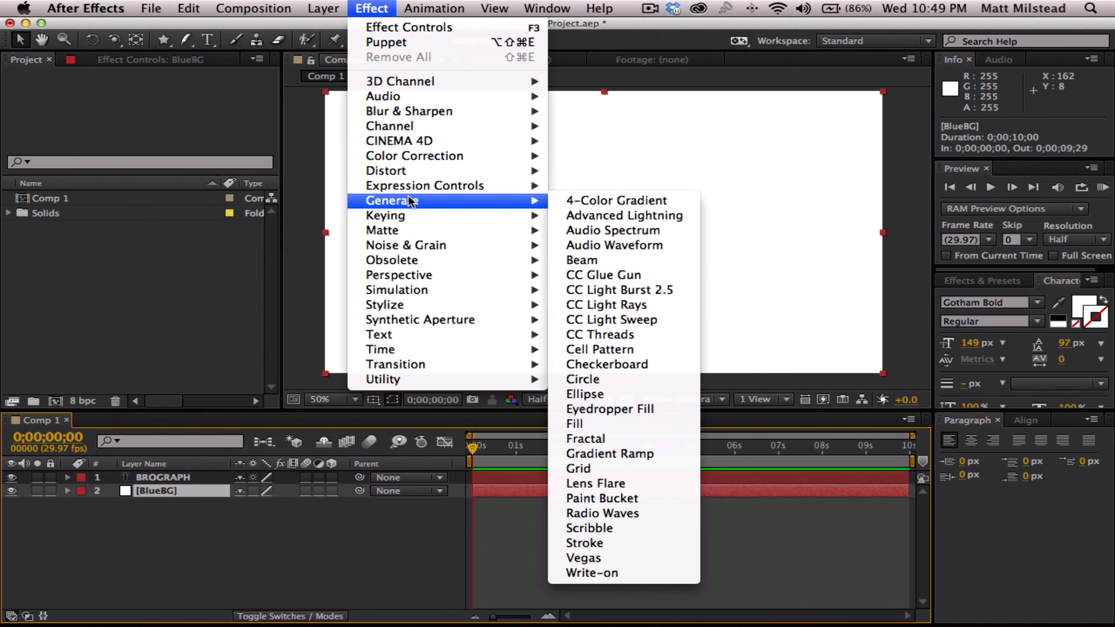
pyautogui.click(650, 456)
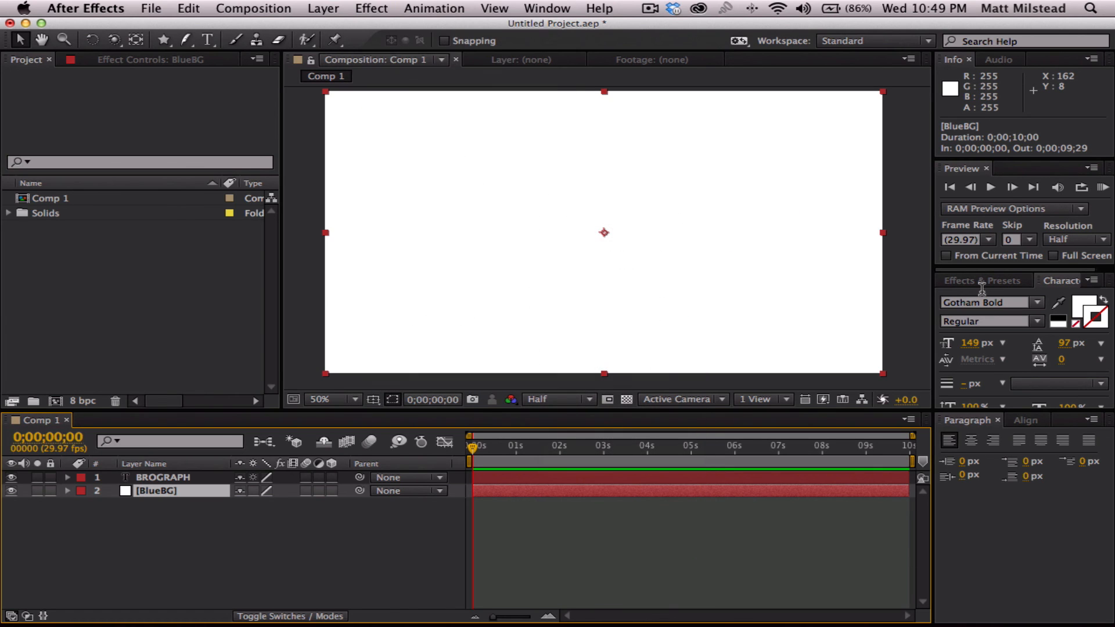
# - Search the effects and presets for "ramp" and apply Gradient Ramp to the BlueBG layer
pyautogui.click(983, 283)
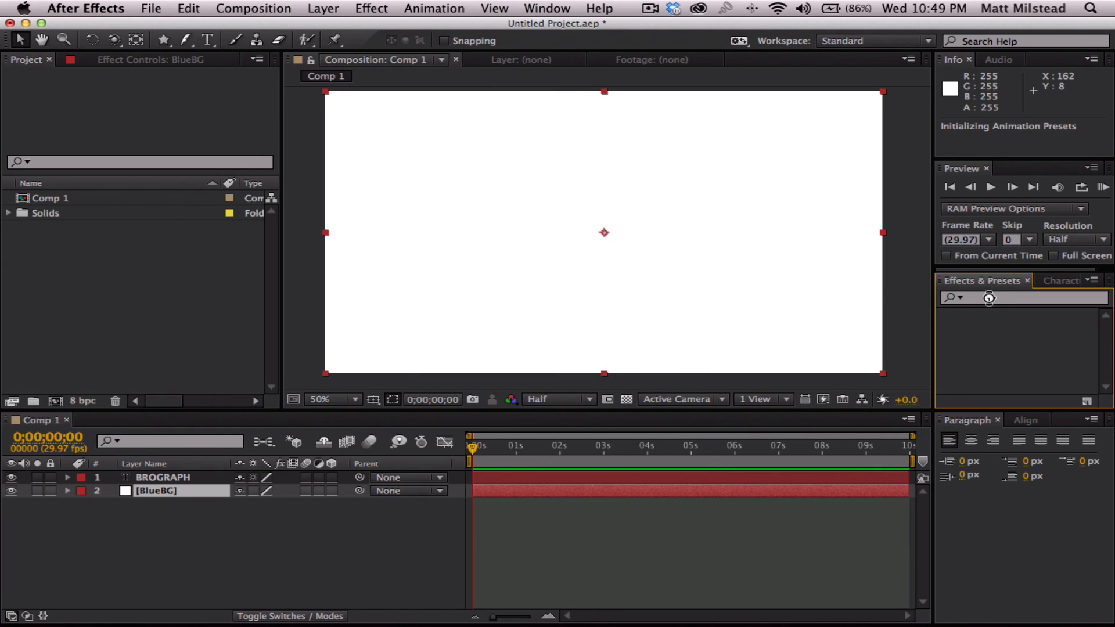
pyautogui.click(988, 299)
pyautogui.write('ramp')
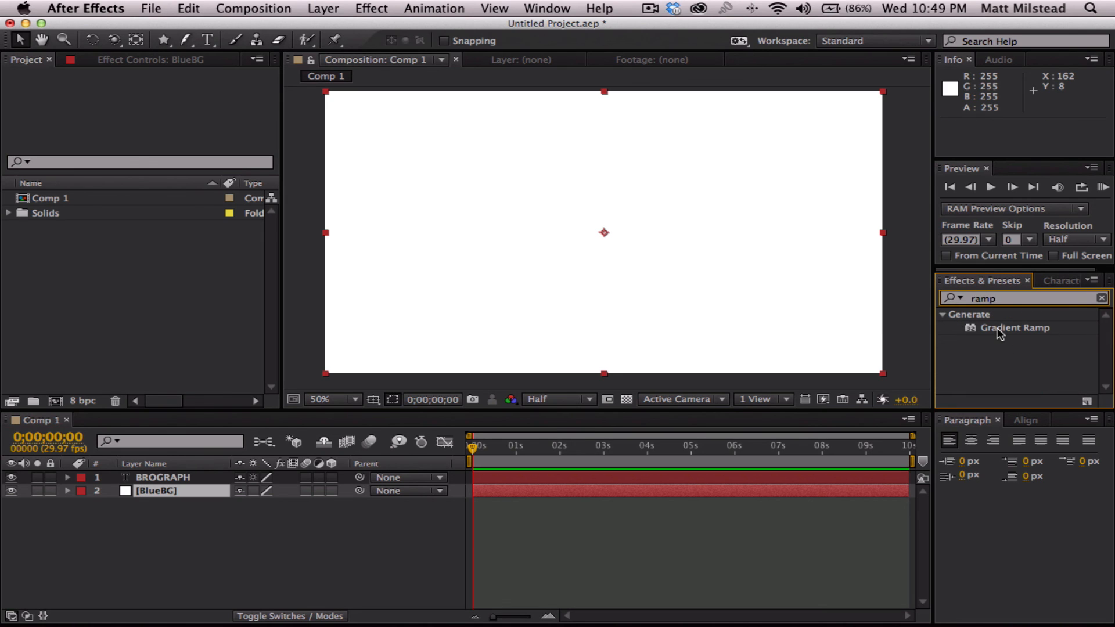
pyautogui.moveTo(998, 332); pyautogui.dragTo(168, 491)
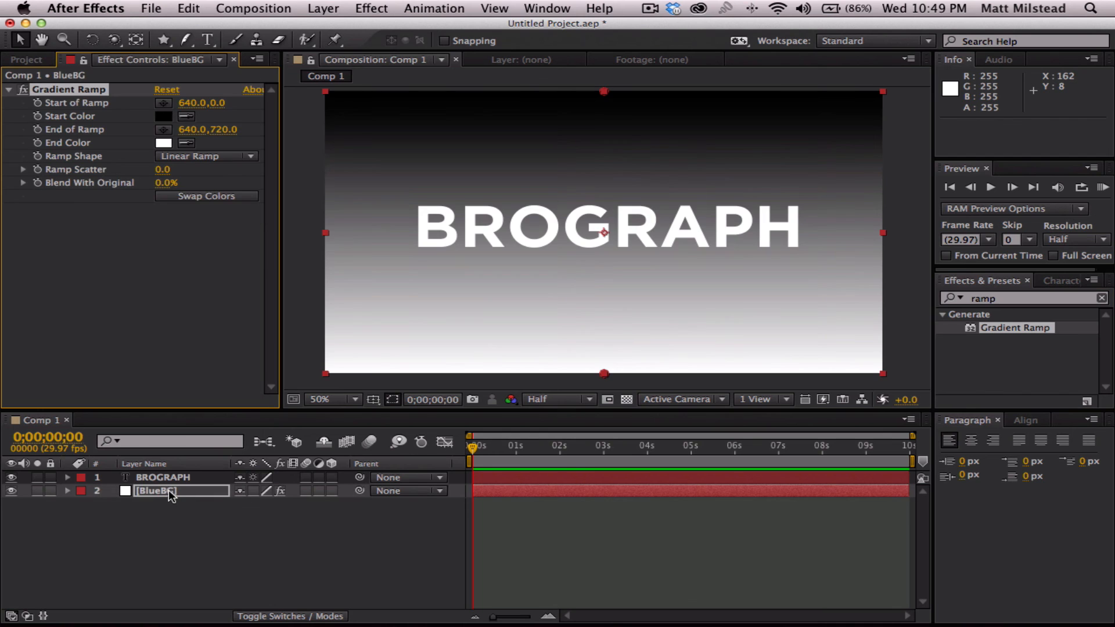
pyautogui.click(216, 567)
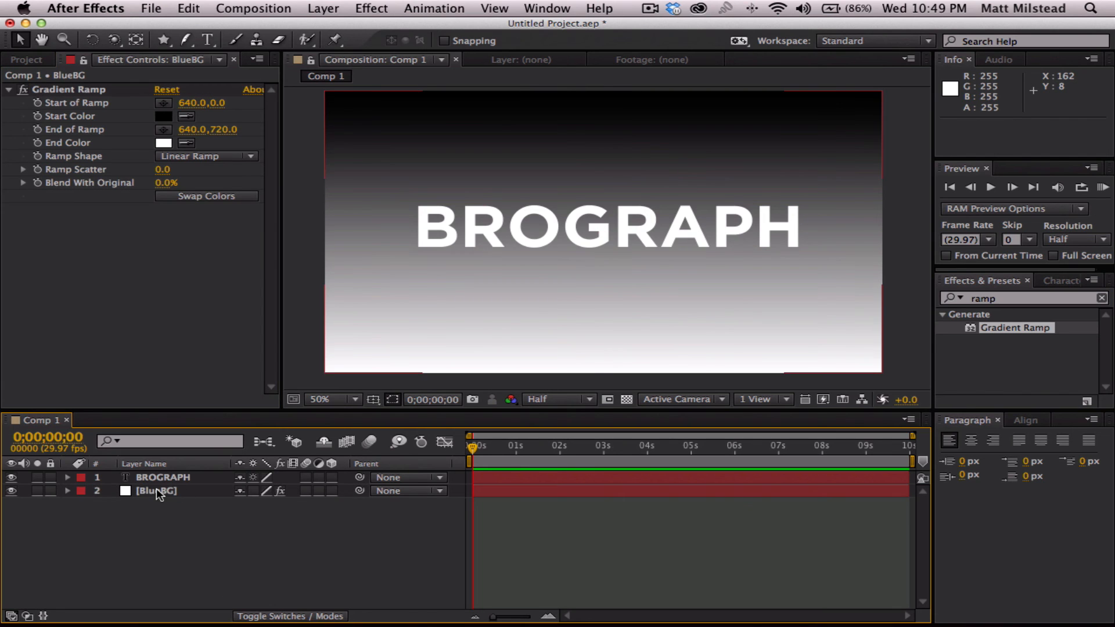
# - Compare the linear and radial ramp shapes on BlueBG's Gradient Ramp and set it to Radial Ramp
pyautogui.click(156, 489)
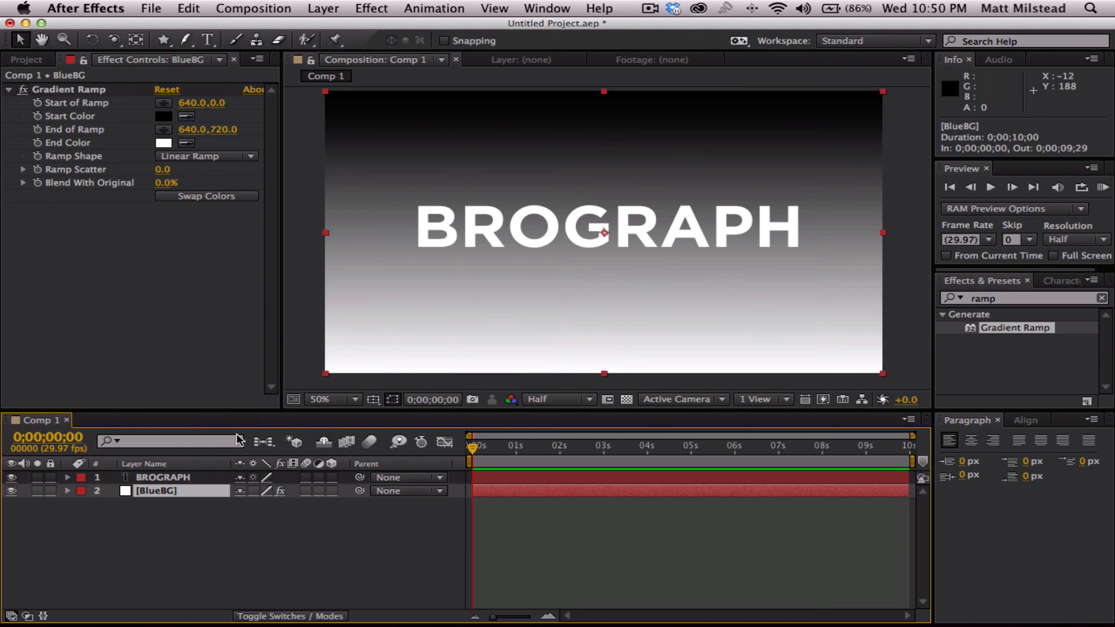
pyautogui.click(156, 251)
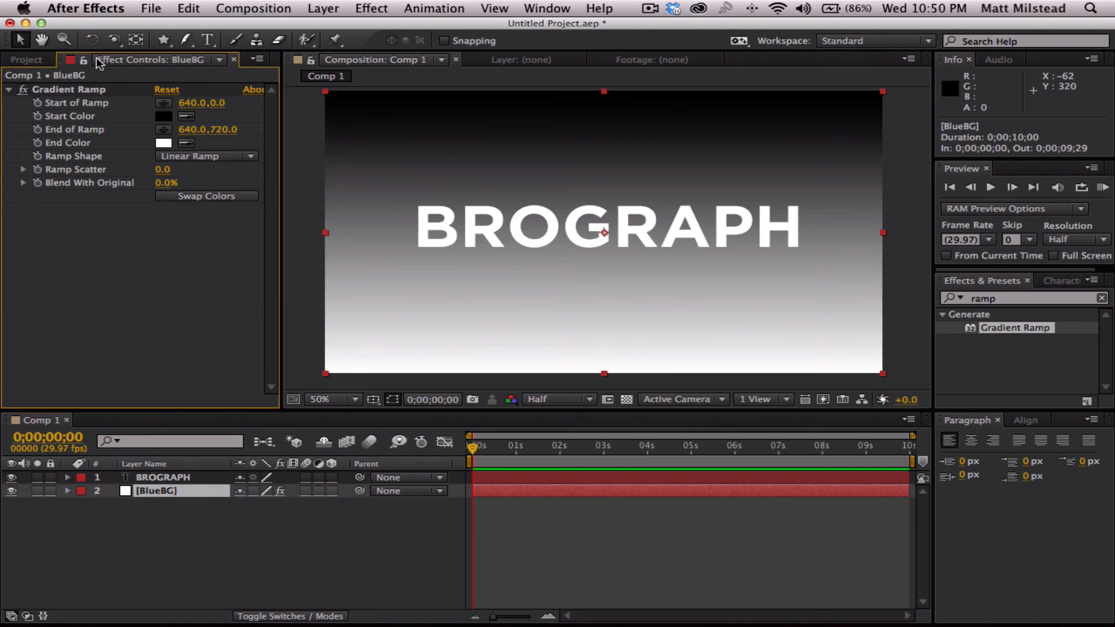
pyautogui.click(189, 157)
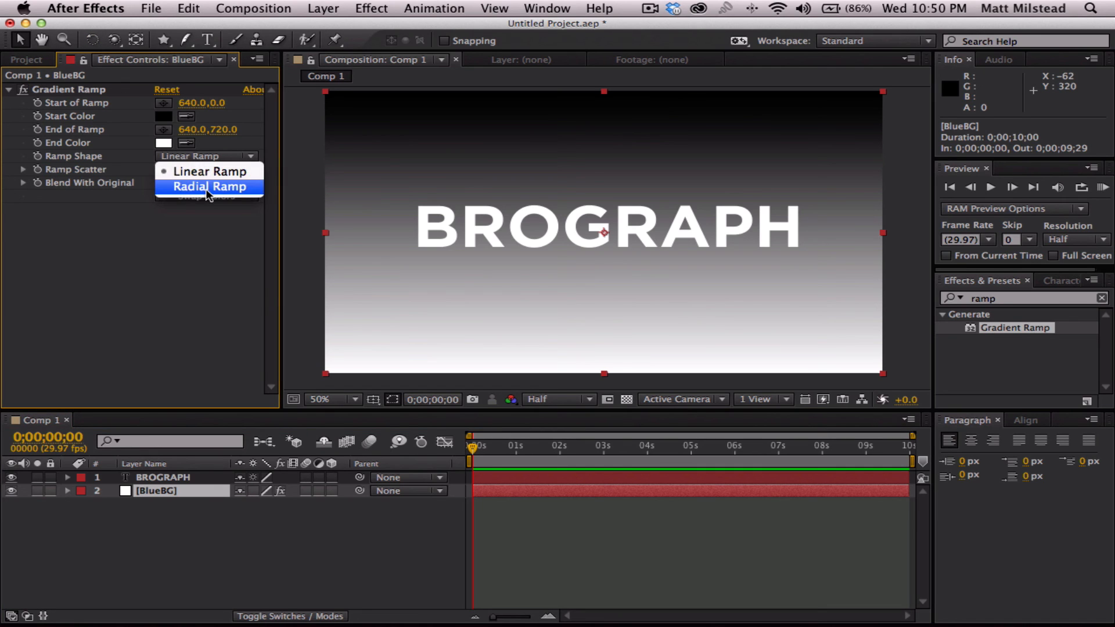
pyautogui.click(206, 187)
pyautogui.click(207, 156)
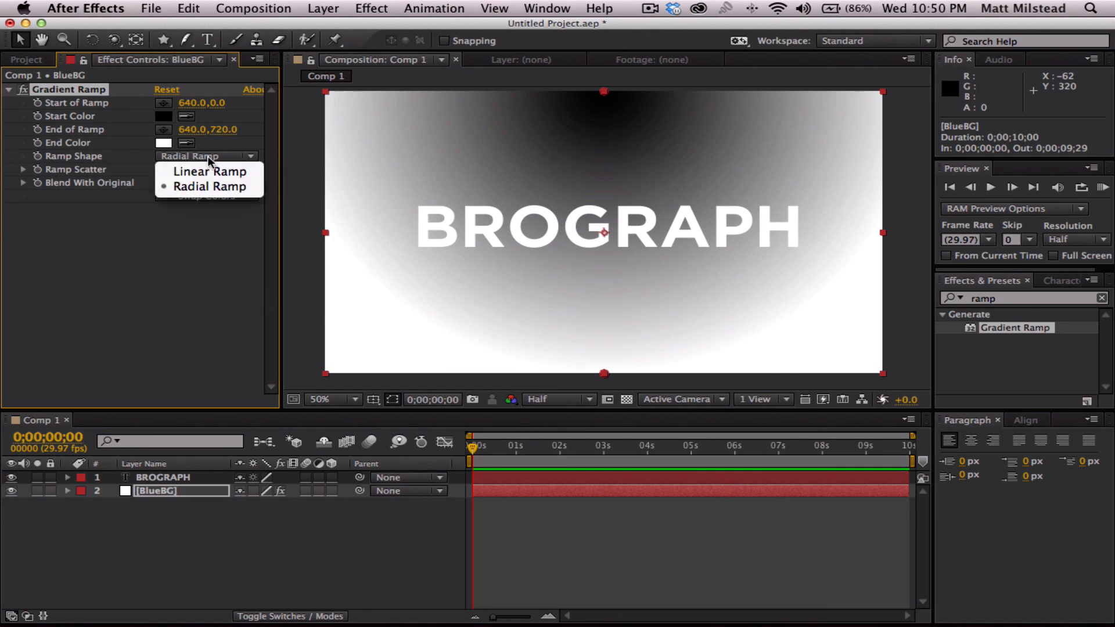
pyautogui.click(204, 170)
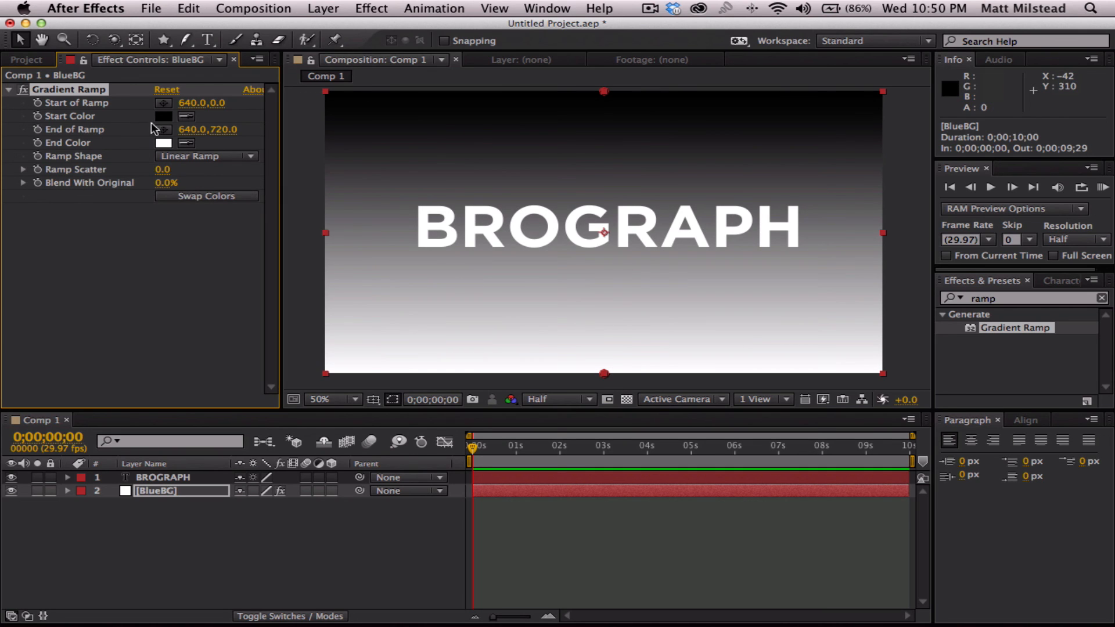
pyautogui.click(202, 157)
pyautogui.click(206, 183)
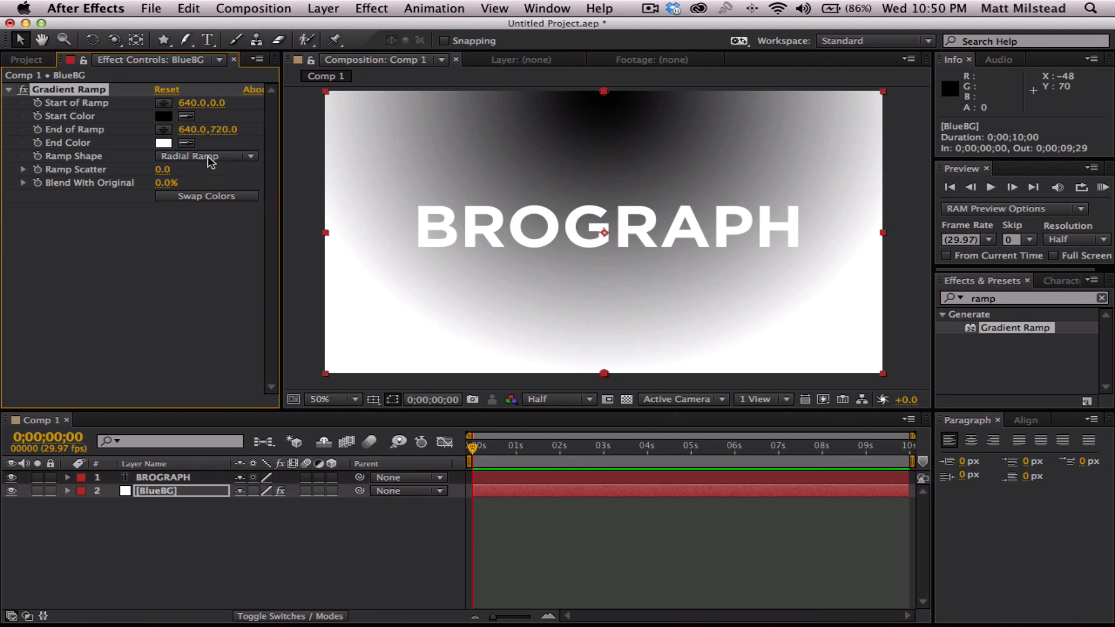
# - Place the radial gradient's start point near the frame's centre at 640, 320 and its end point near the lower-left corner at 44, 668
pyautogui.click(165, 102)
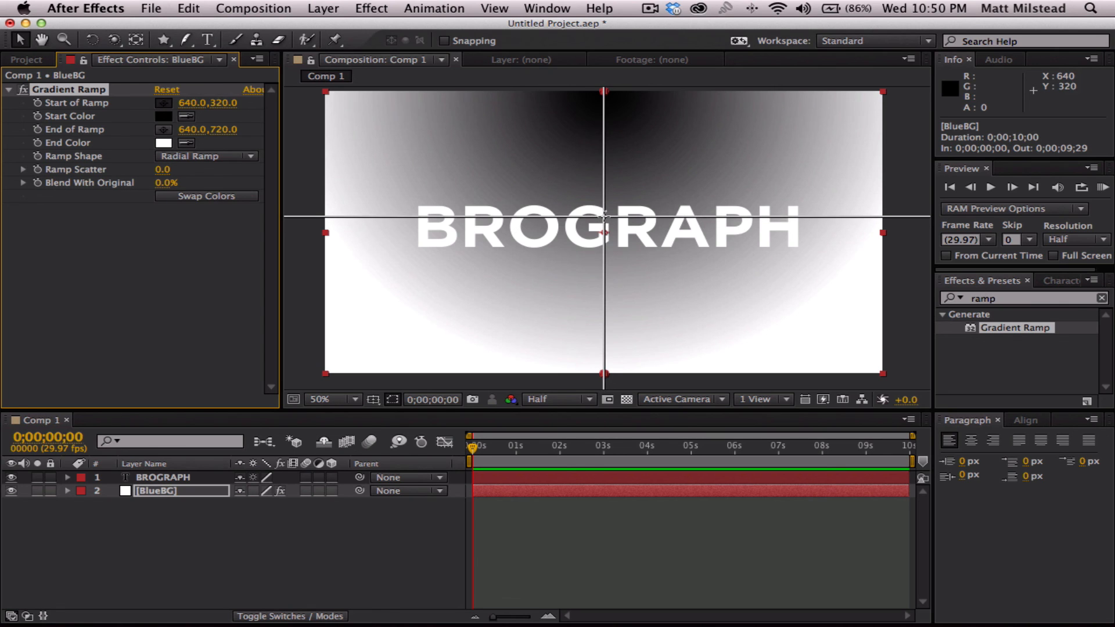
pyautogui.click(604, 217)
pyautogui.click(164, 129)
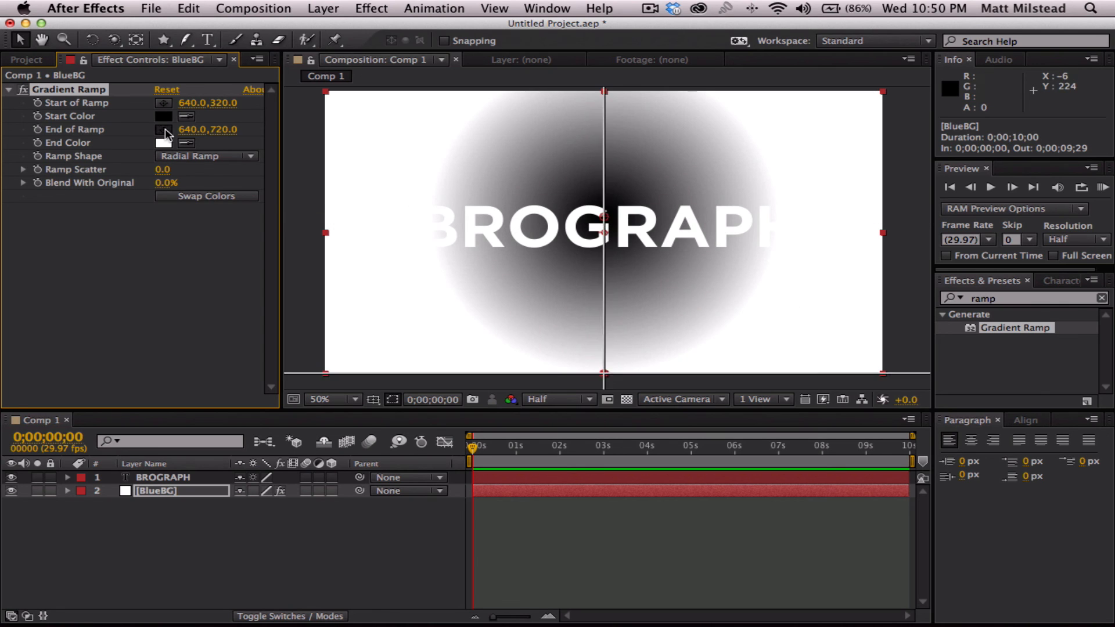
pyautogui.click(345, 353)
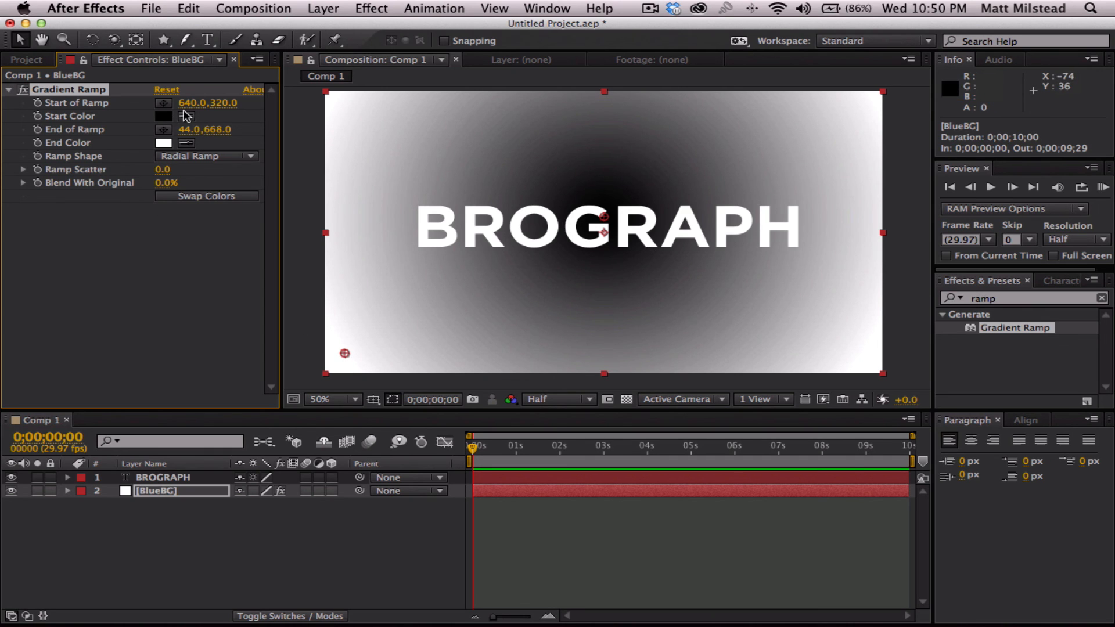
# - Set the Gradient Ramp's start color on BlueBG to the blue 3091C9
pyautogui.click(164, 116)
pyautogui.moveTo(678, 404)
pyautogui.mouseDown()
pyautogui.moveTo(667, 393)
pyautogui.moveTo(667, 405)
pyautogui.mouseUp()
pyautogui.moveTo(607, 358); pyautogui.dragTo(593, 361)
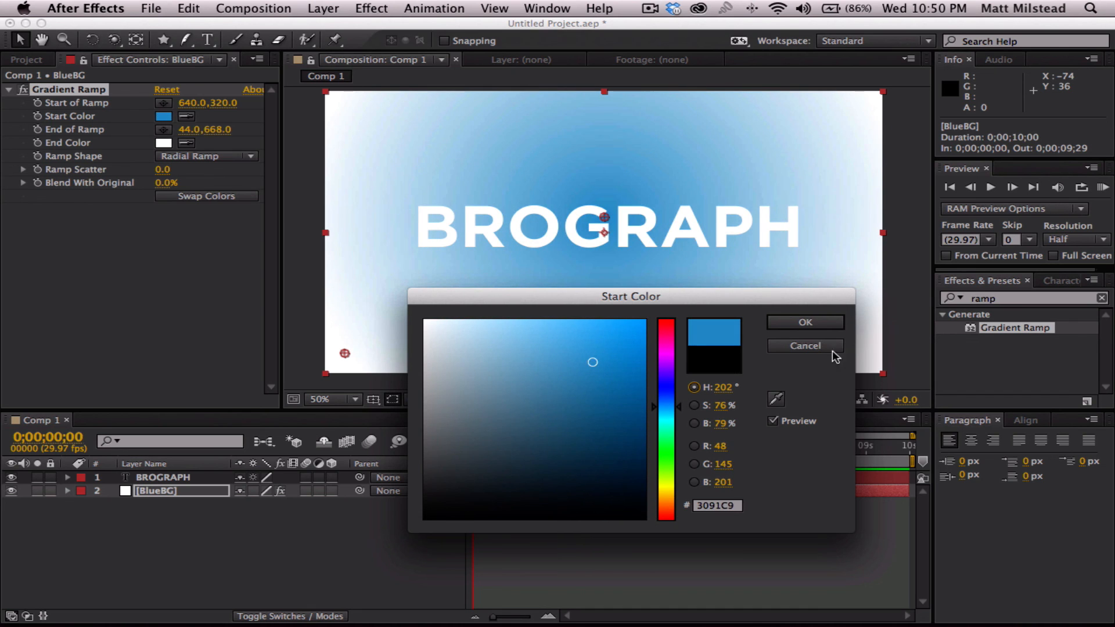
pyautogui.click(806, 324)
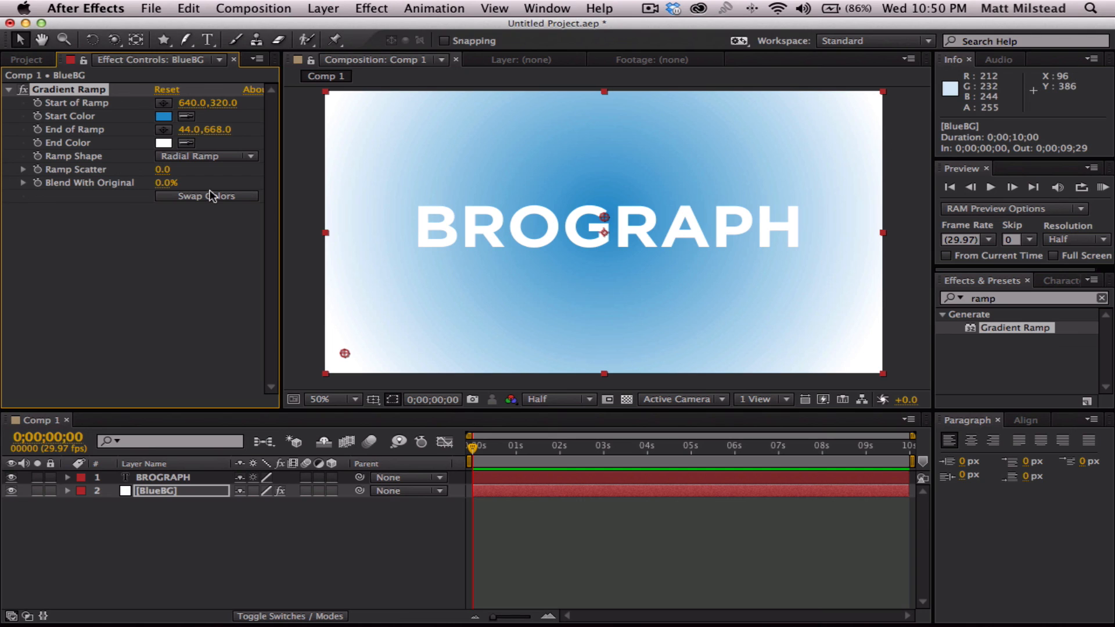
# - Sample the ramp's start color as its end color and darken that end color to 226184
pyautogui.click(186, 144)
pyautogui.click(165, 118)
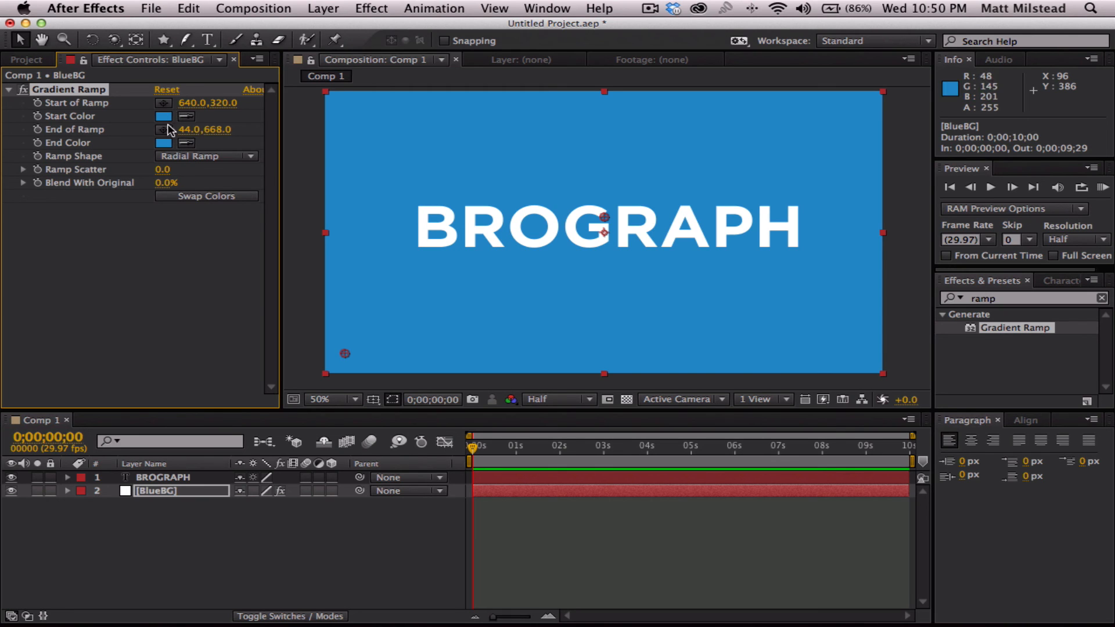
pyautogui.click(165, 144)
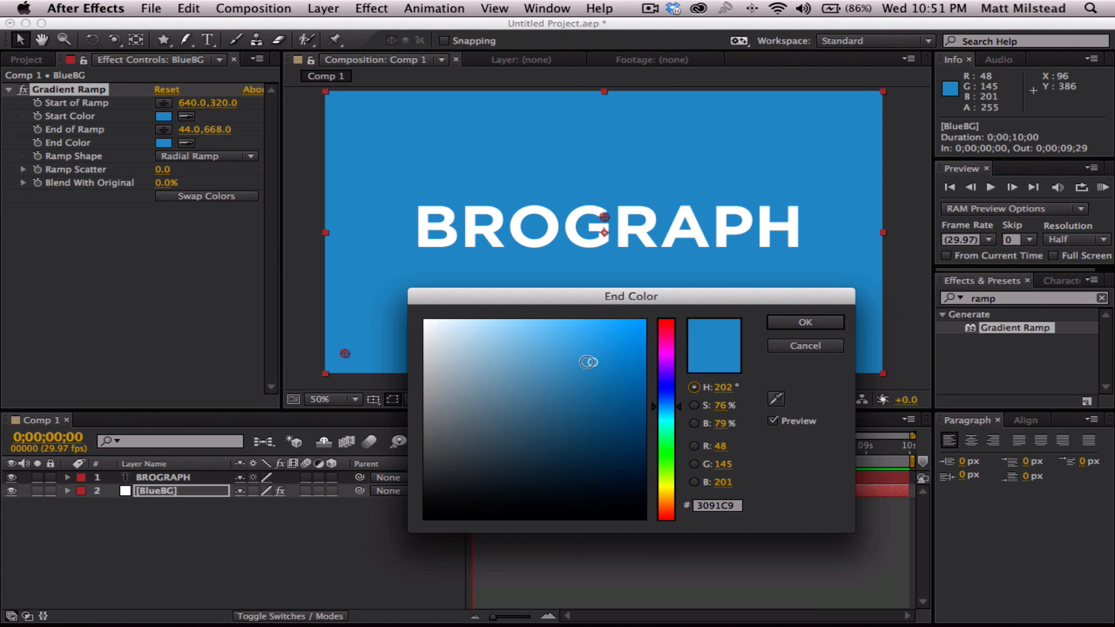
pyautogui.moveTo(593, 363)
pyautogui.mouseDown()
pyautogui.moveTo(603, 430)
pyautogui.moveTo(612, 420)
pyautogui.moveTo(583, 429)
pyautogui.moveTo(587, 415)
pyautogui.mouseUp()
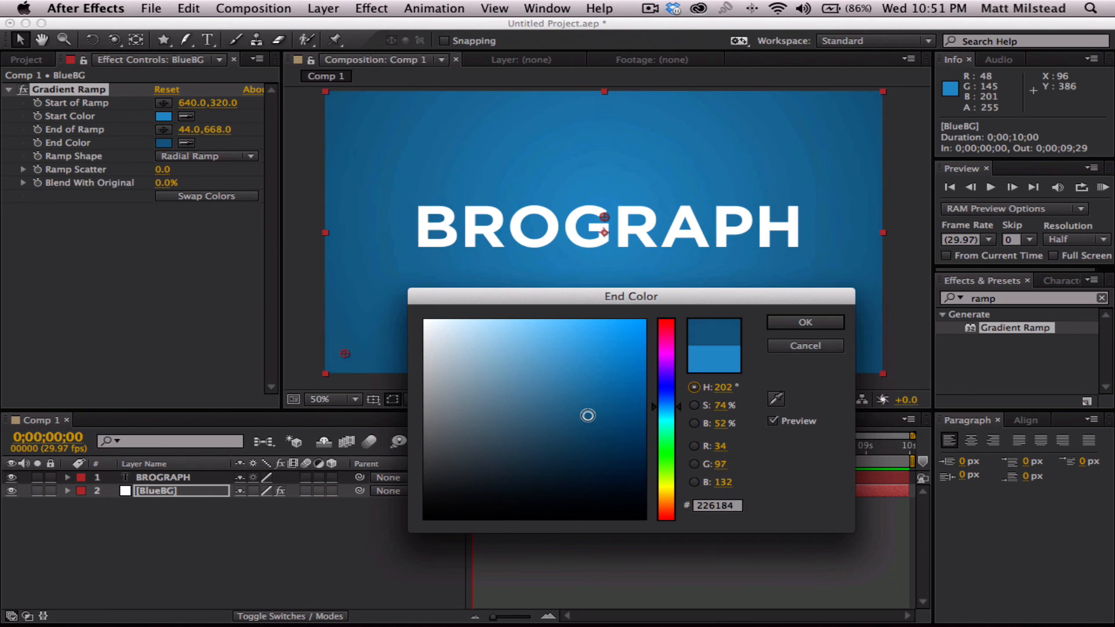
pyautogui.click(801, 324)
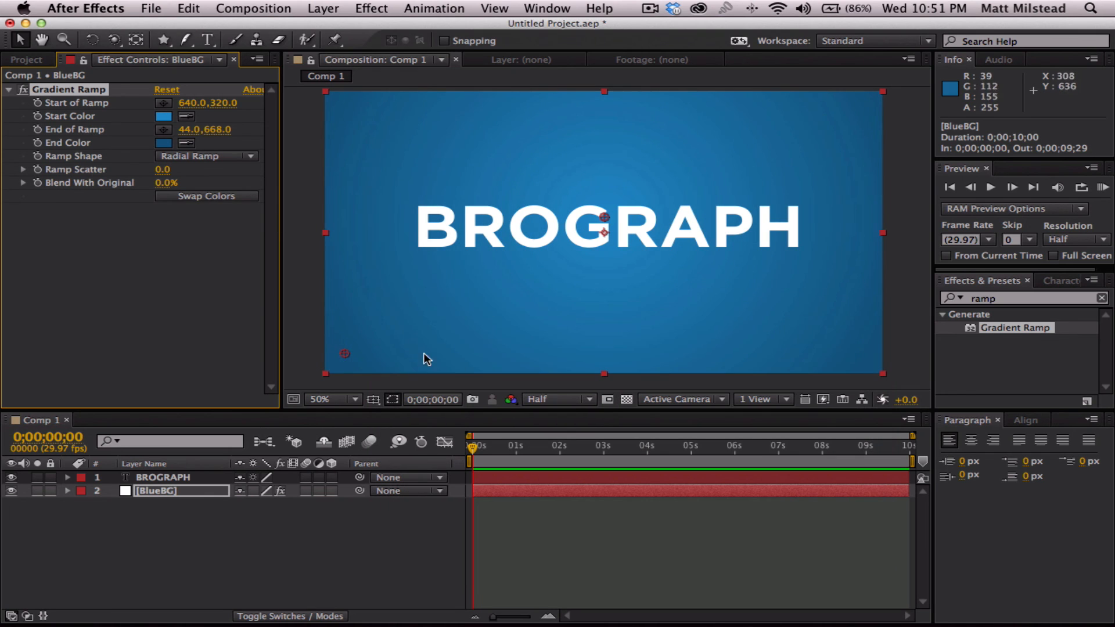
# - Move the ramp's end point to 38, 700, lighten its start color to 44ACE7, and deselect the layer
pyautogui.moveTo(351, 353)
pyautogui.mouseDown()
pyautogui.moveTo(309, 381)
pyautogui.moveTo(355, 361)
pyautogui.moveTo(347, 365)
pyautogui.mouseUp()
pyautogui.click(163, 116)
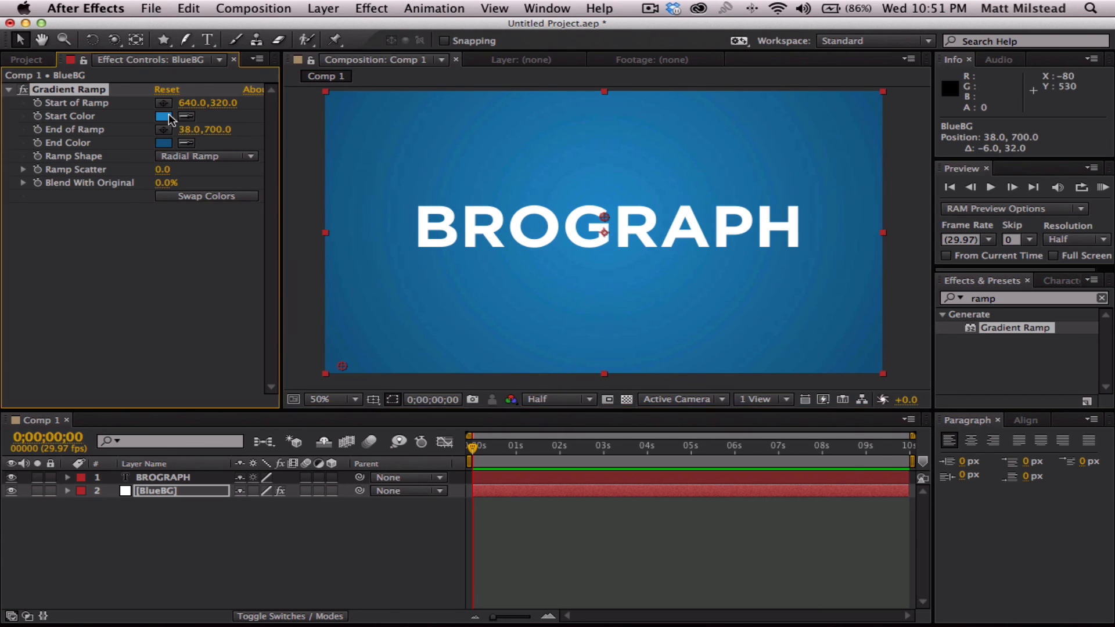
pyautogui.moveTo(597, 360); pyautogui.dragTo(580, 337)
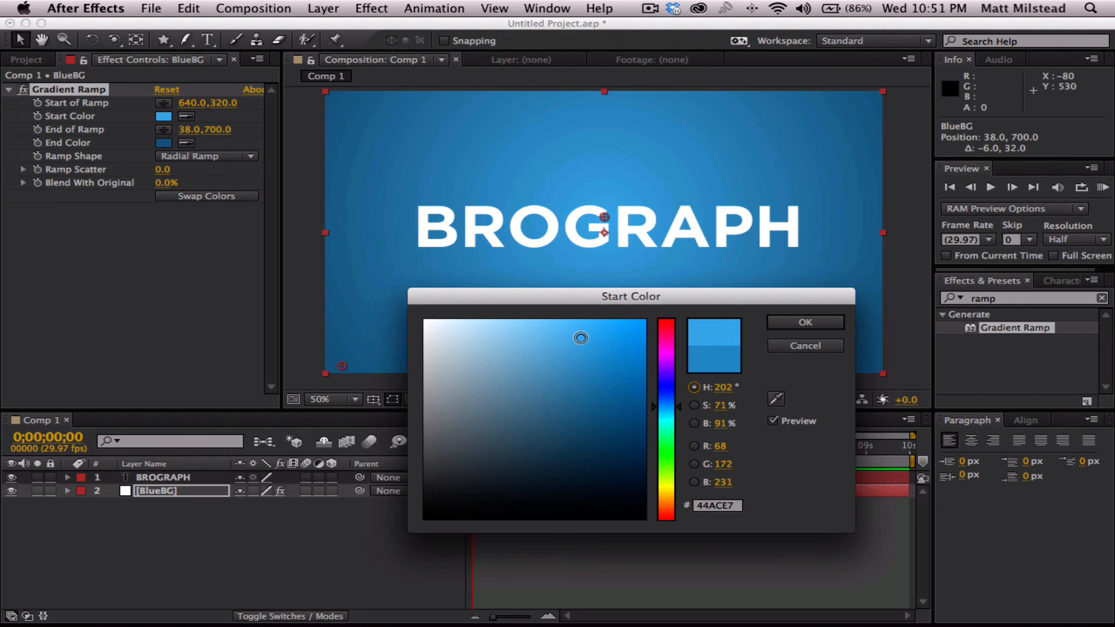
pyautogui.click(804, 322)
pyautogui.click(319, 563)
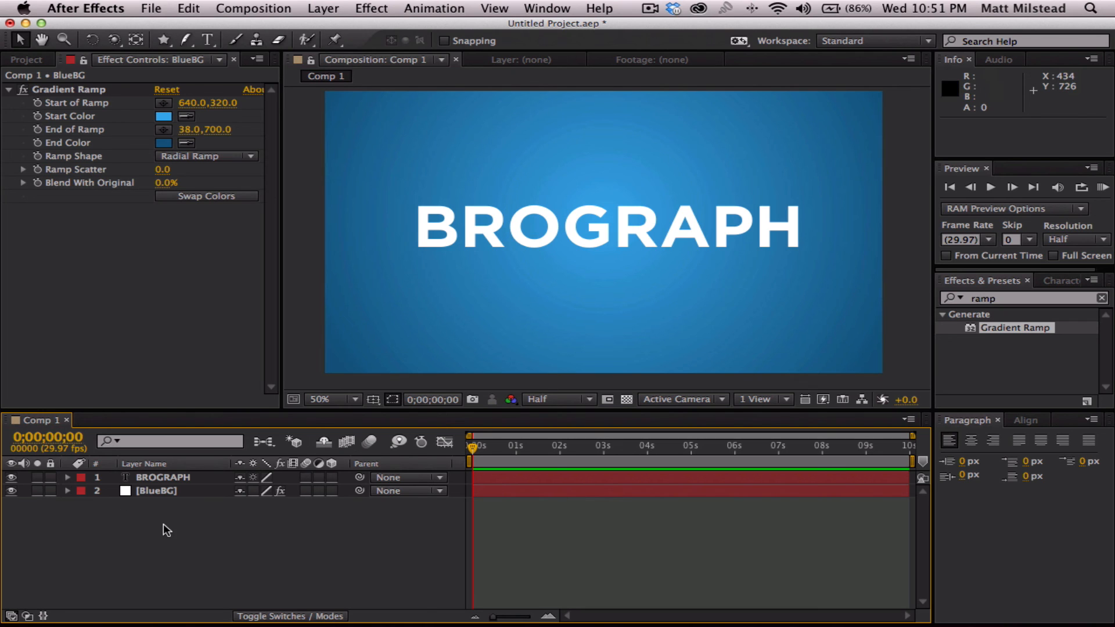
# - Pre-compose the BROGRAPH text layer with all attributes moved into a new composition named "Text"
pyautogui.click(155, 475)
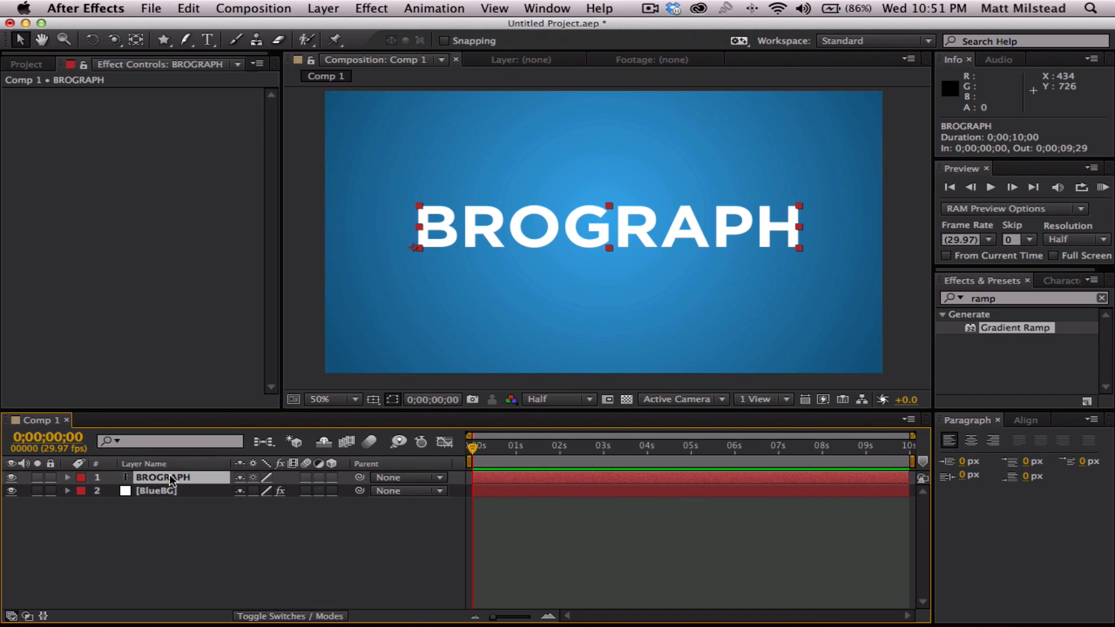
pyautogui.click(199, 587)
pyautogui.click(165, 478)
pyautogui.click(250, 7)
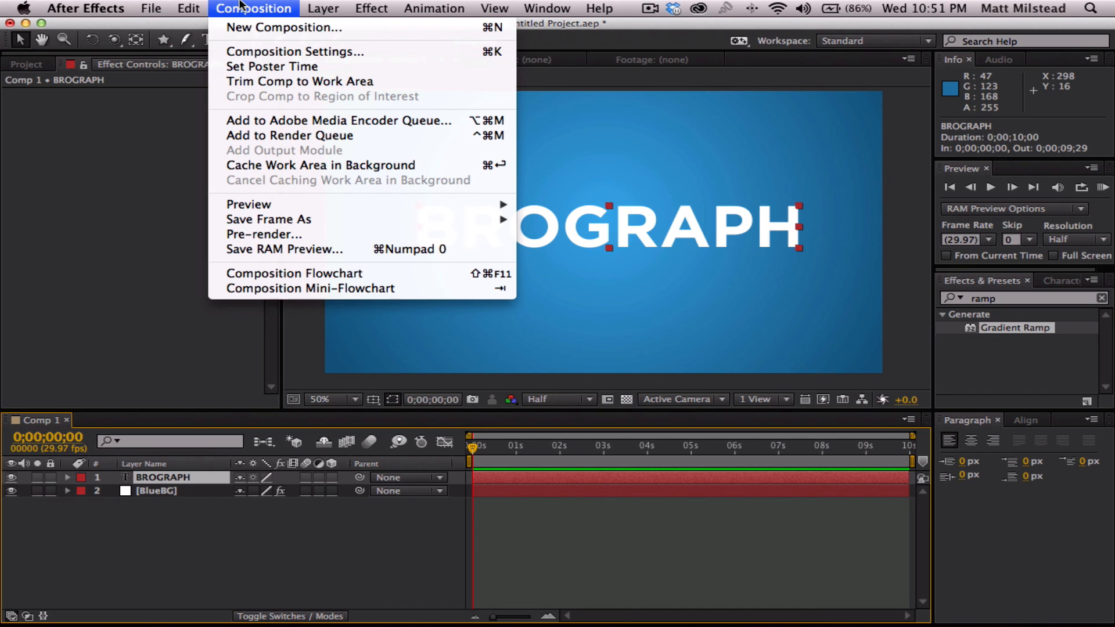
pyautogui.moveTo(314, 7)
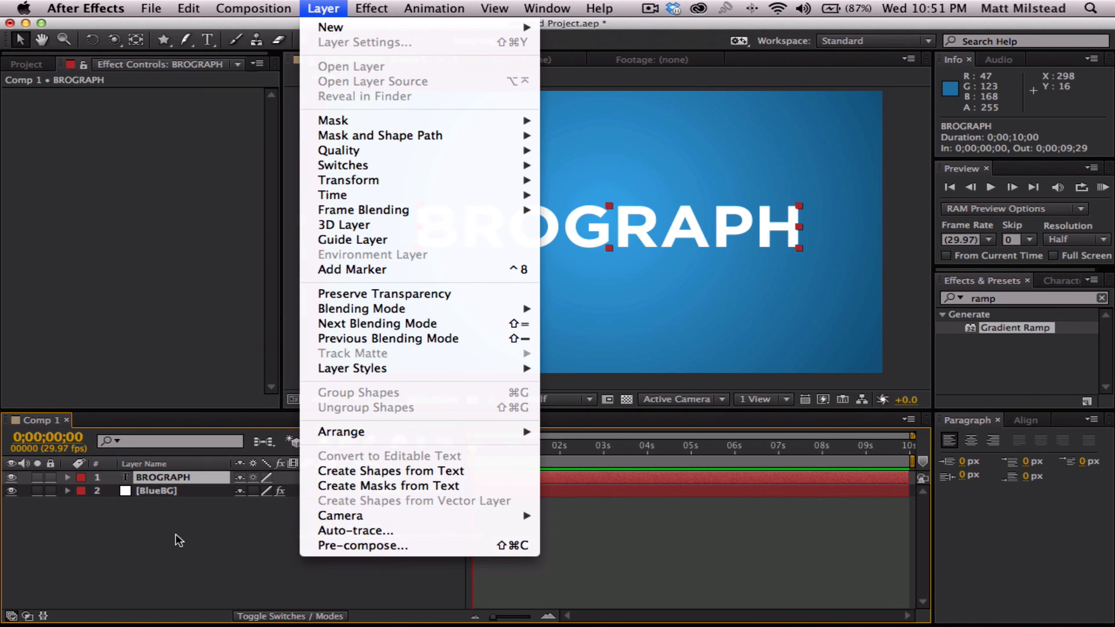
pyautogui.click(166, 476)
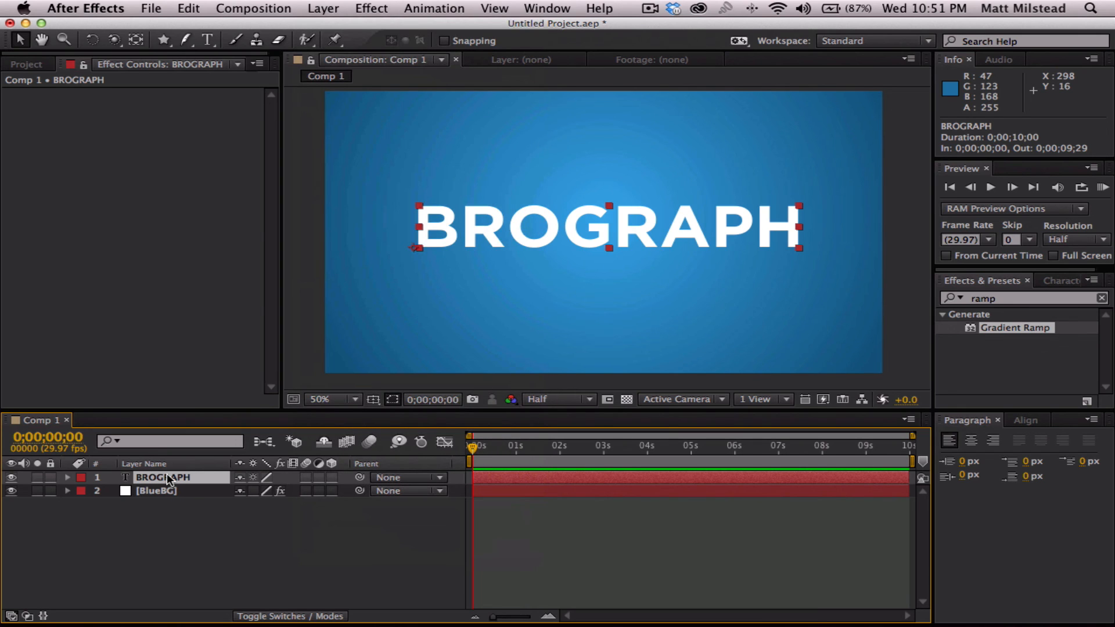
pyautogui.press('super+shift+c')
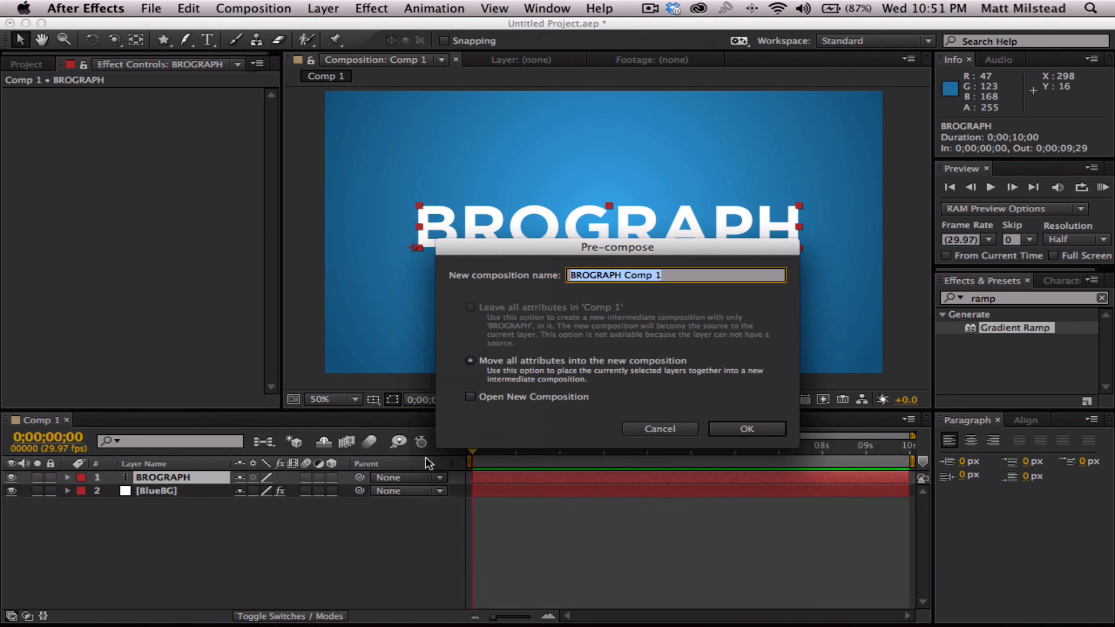
pyautogui.write('Text')
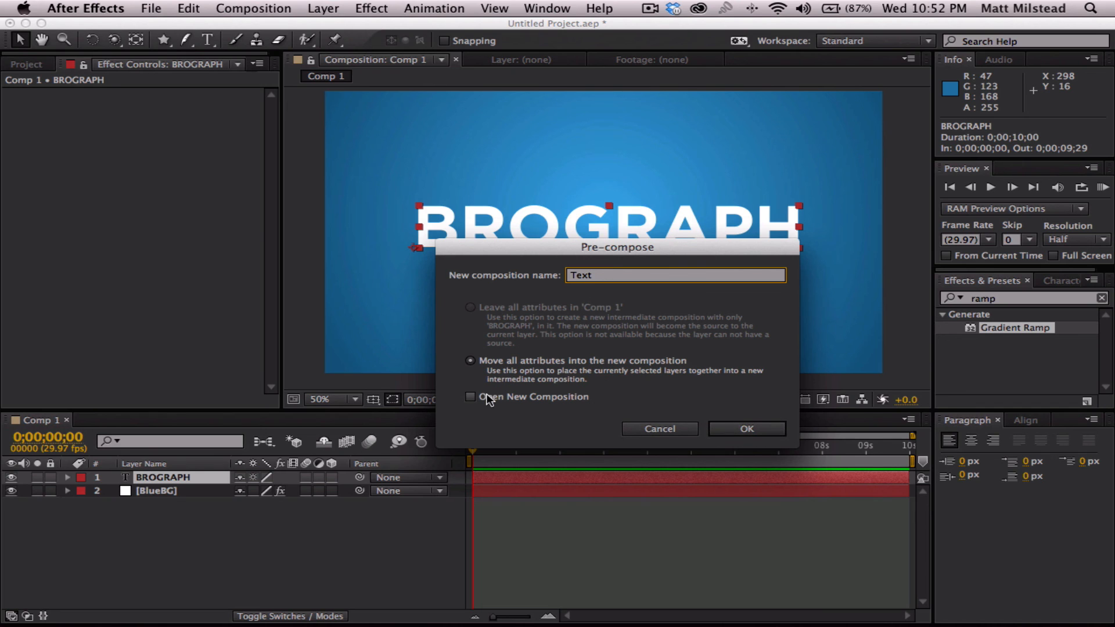
# - Pre-compose with the new composition set to open, and compare Comp 1 with the Text composition
pyautogui.click(470, 398)
pyautogui.click(746, 429)
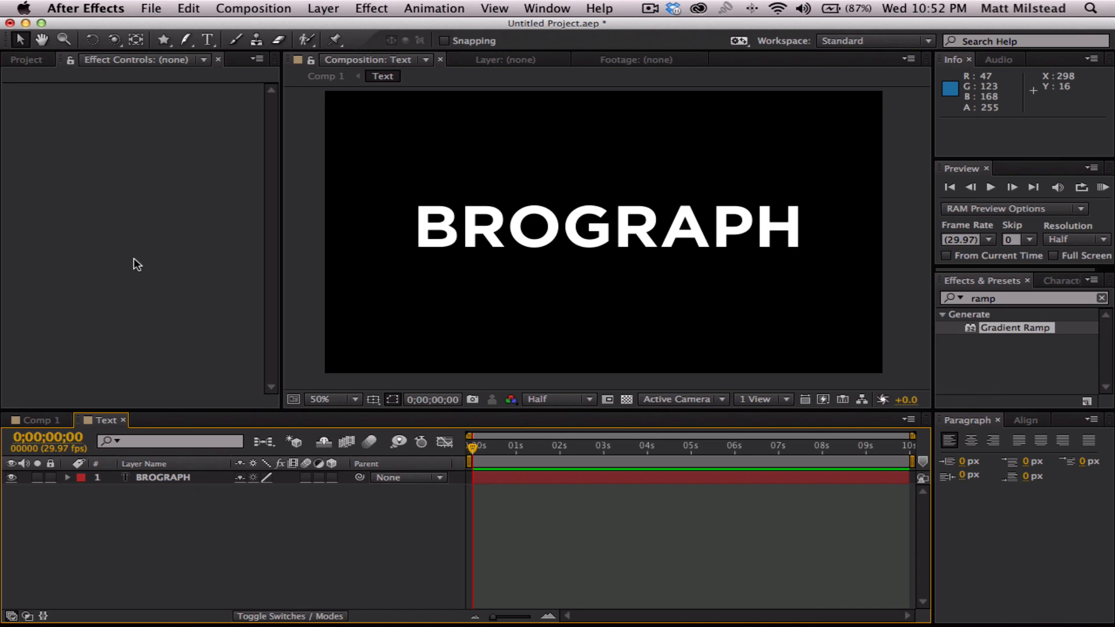
pyautogui.click(39, 420)
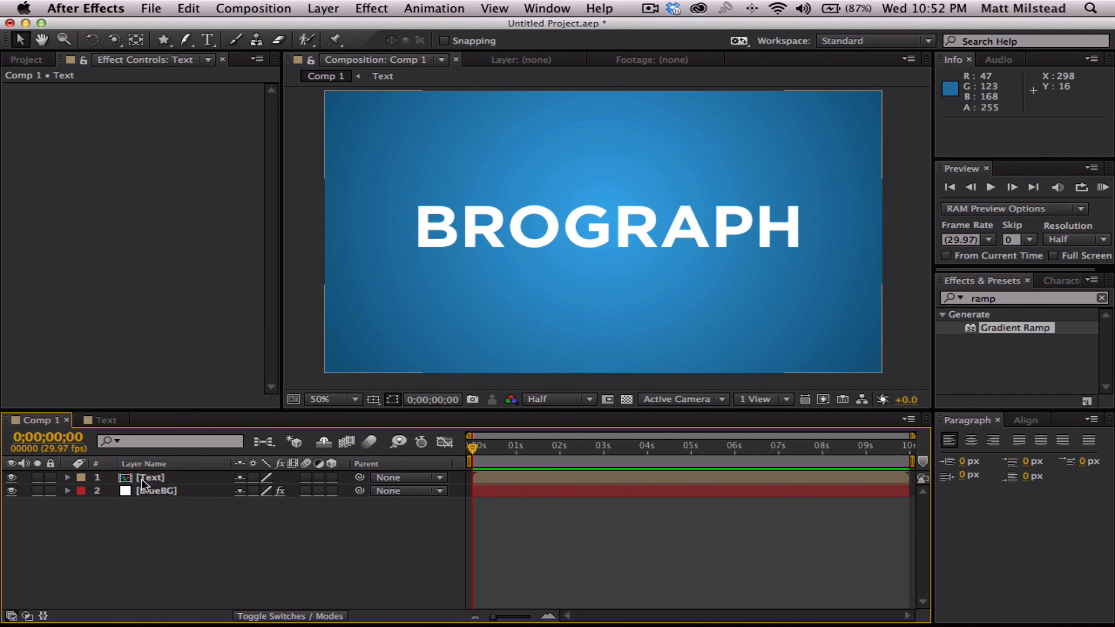
pyautogui.click(105, 421)
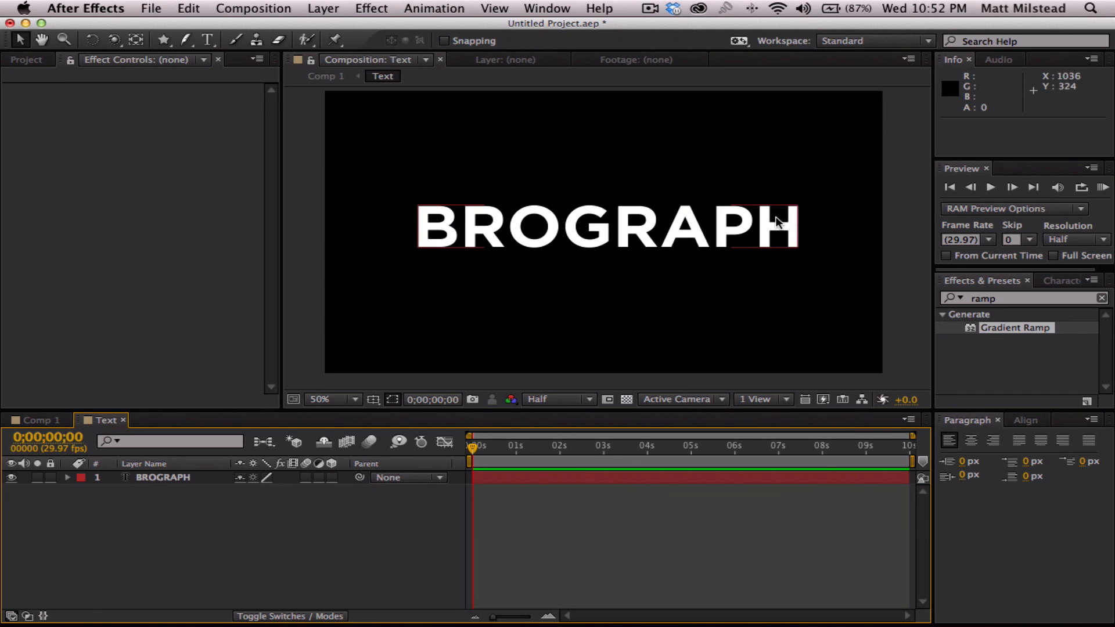
# - Try moving the BROGRAPH text to 306, 570 inside the Text composition, check it in Comp 1, and undo the move
pyautogui.click(128, 477)
pyautogui.moveTo(486, 232); pyautogui.dragTo(531, 300)
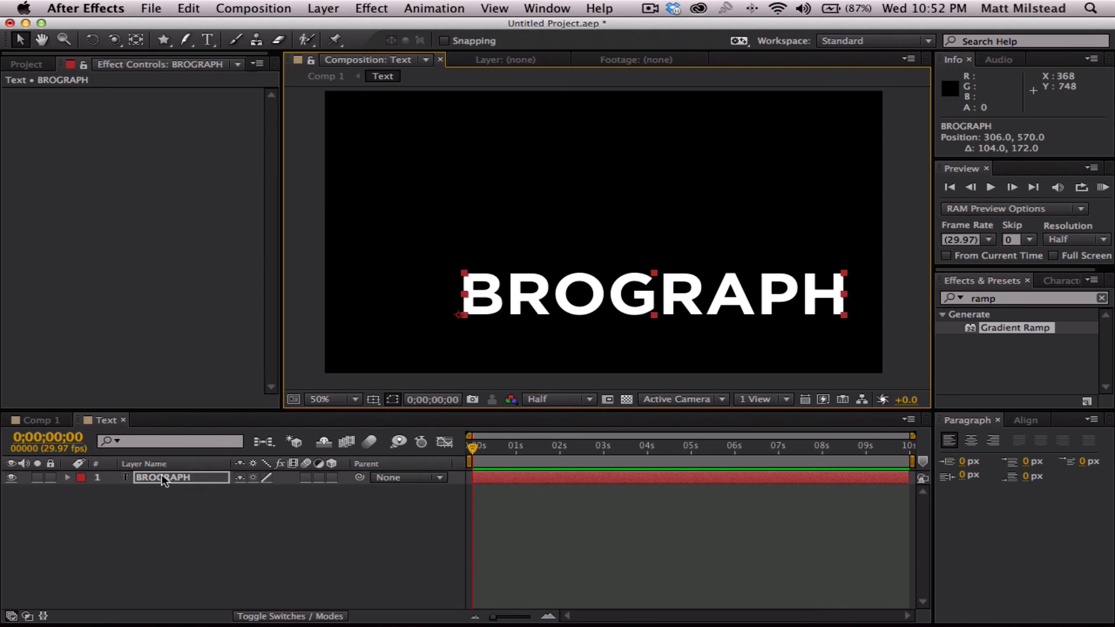
pyautogui.click(19, 419)
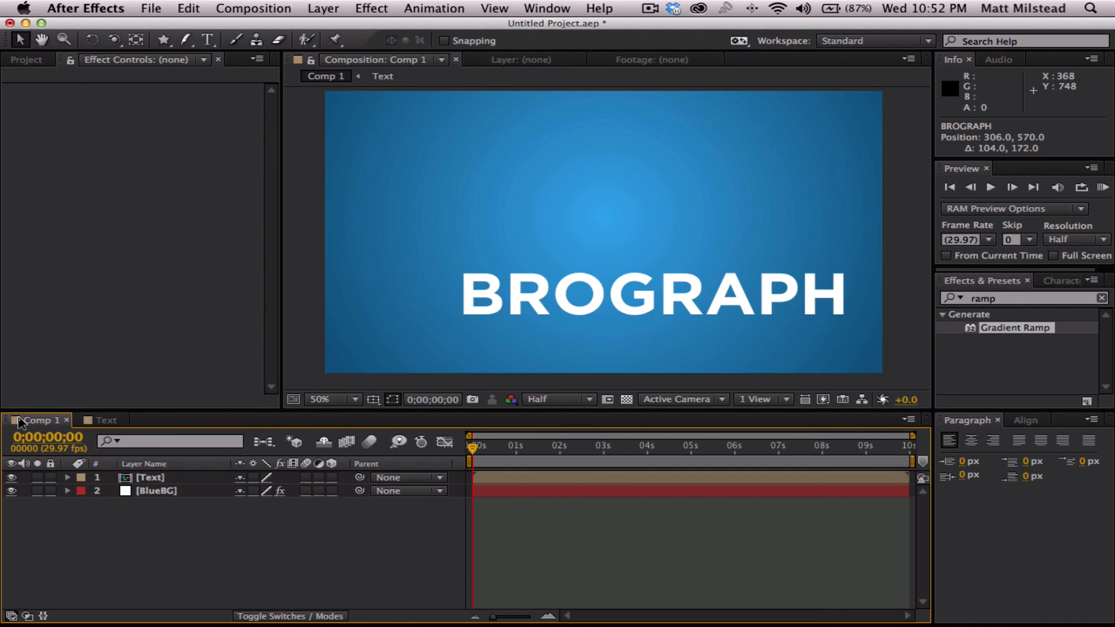
pyautogui.click(104, 419)
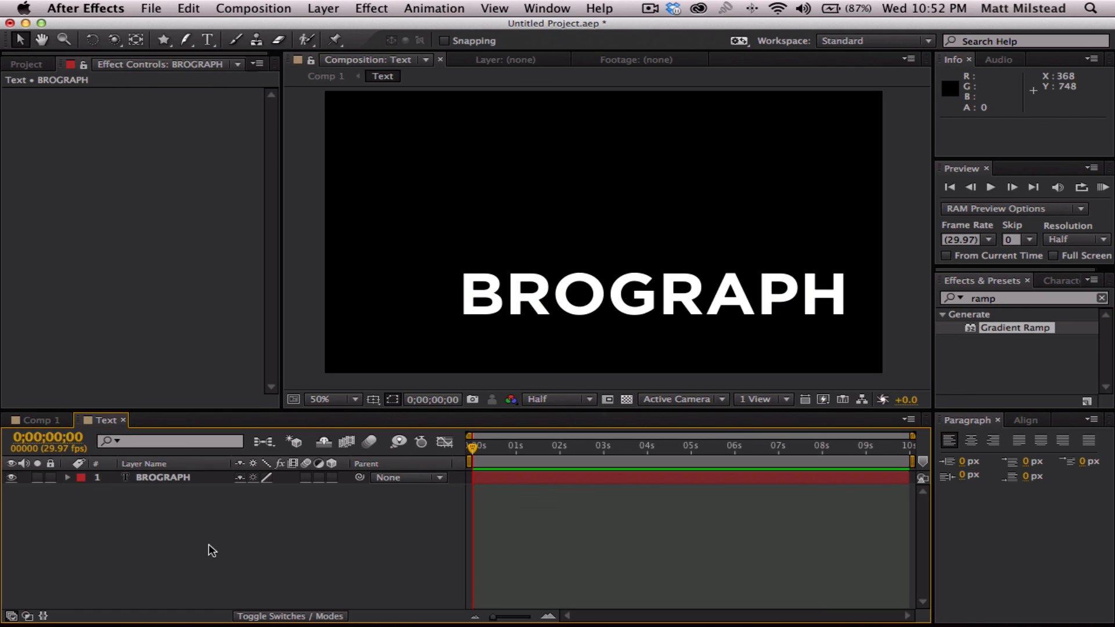
pyautogui.press('super+z')
pyautogui.click(273, 541)
pyautogui.click(157, 474)
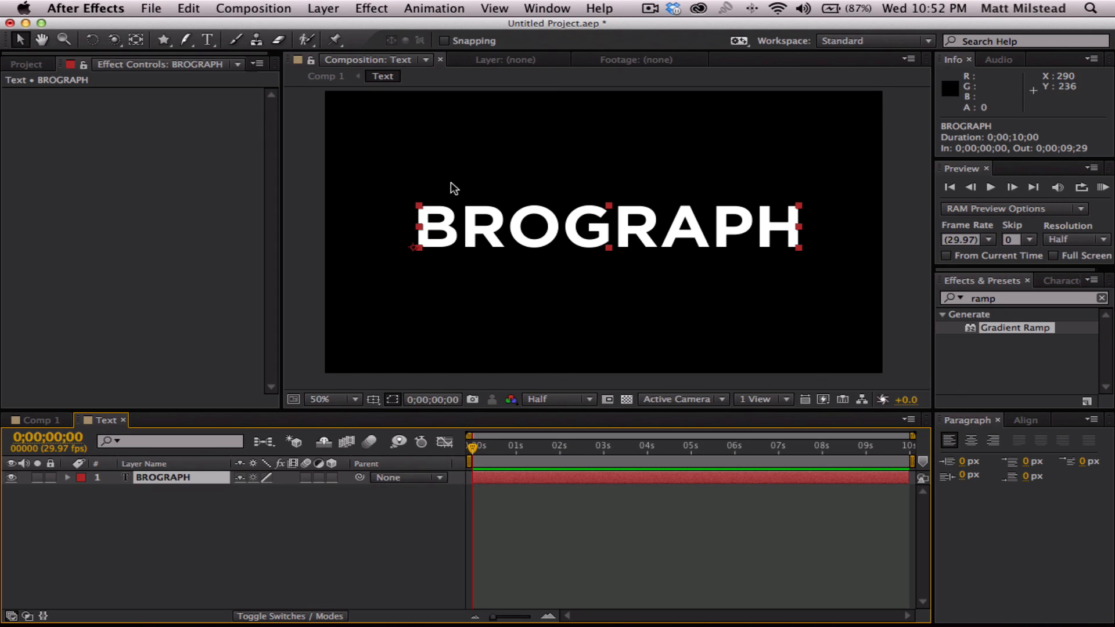
pyautogui.click(193, 548)
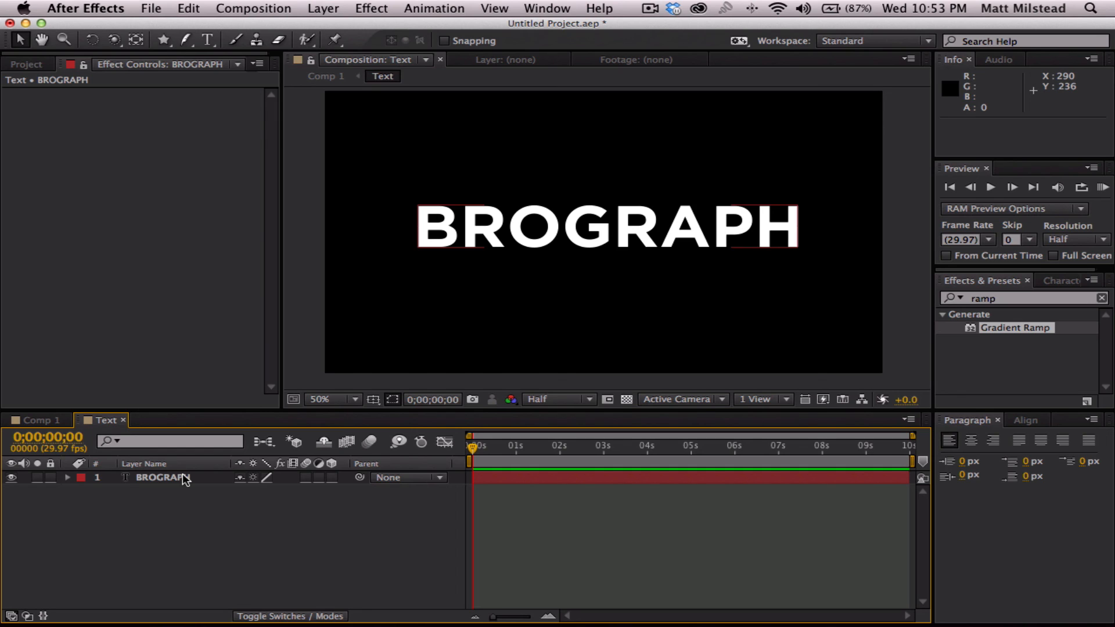
pyautogui.click(172, 557)
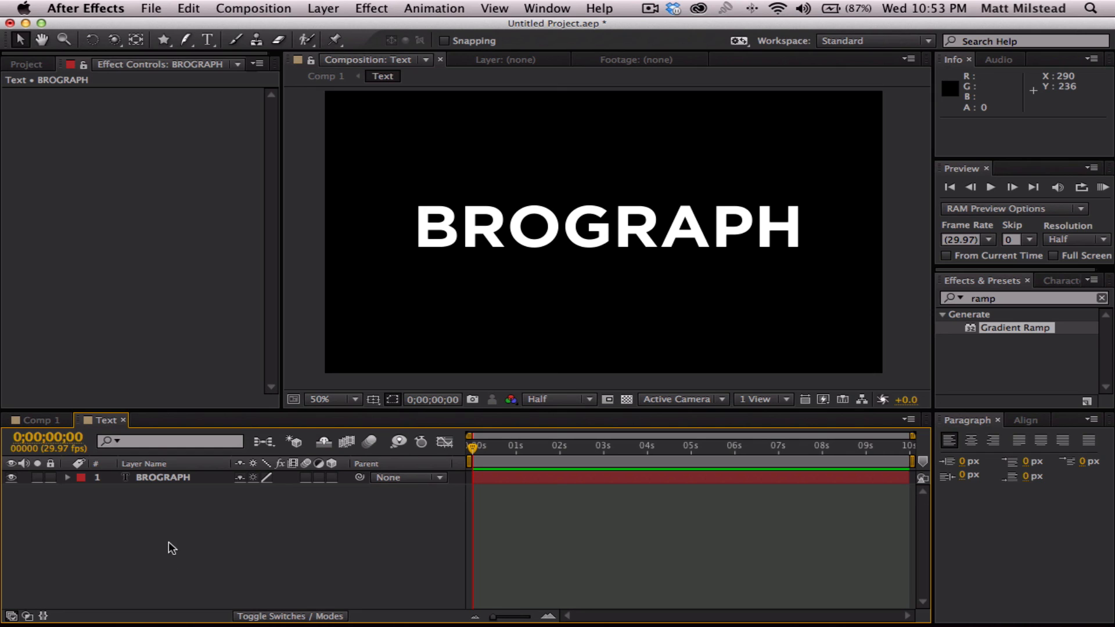
pyautogui.press('super+a')
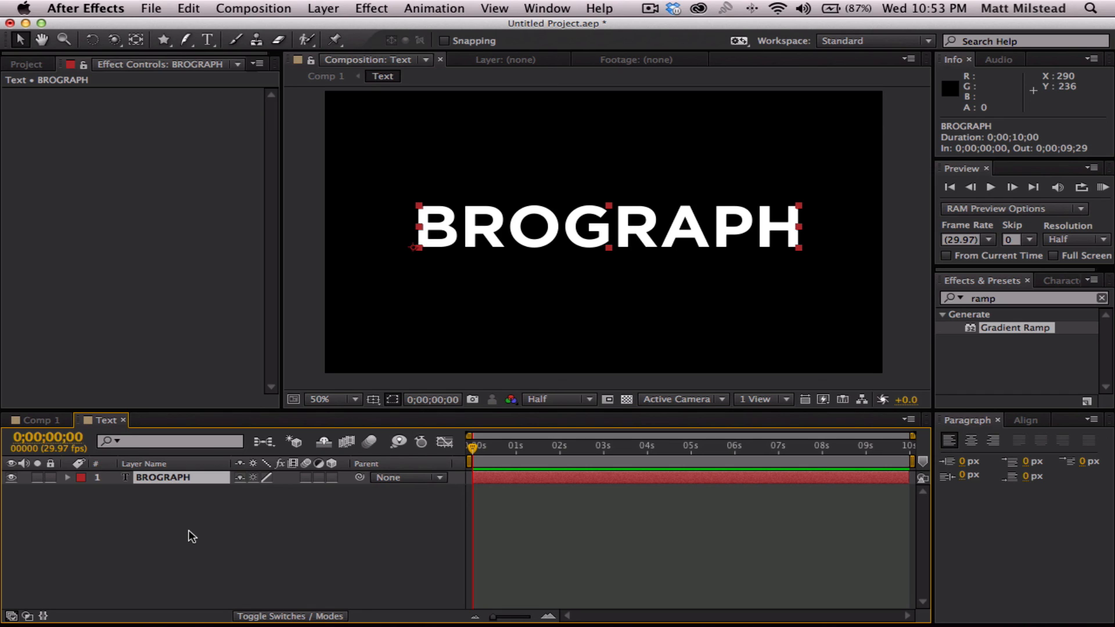
pyautogui.click(200, 533)
pyautogui.click(175, 472)
pyautogui.click(174, 528)
# - Duplicate the BROGRAPH text layer seven times, giving one layer for each of the word's eight letters
pyautogui.click(163, 473)
pyautogui.press('super+d')
pyautogui.press('super+d')
pyautogui.press('super+d')
pyautogui.press('super+d')
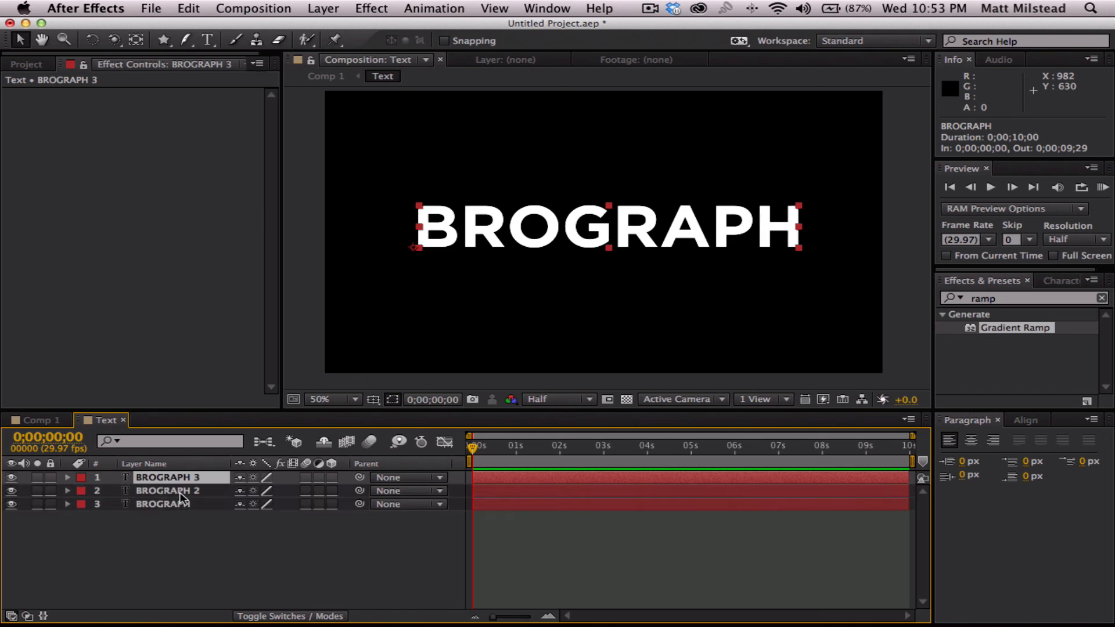
pyautogui.press('super+d')
pyautogui.press('super+d')
pyautogui.press('super+d')
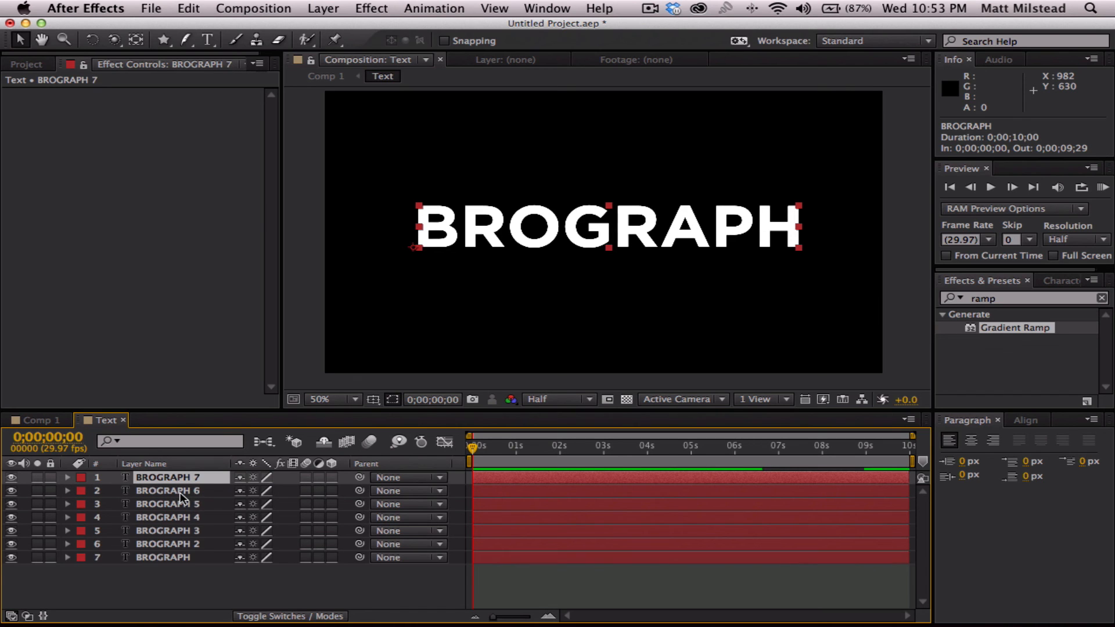
pyautogui.click(209, 604)
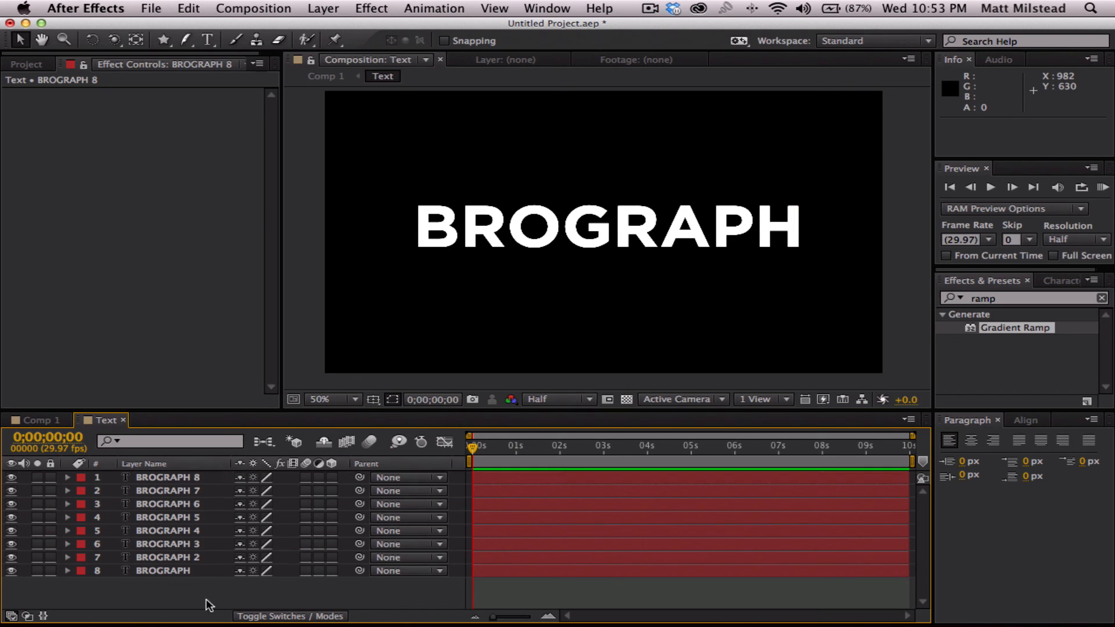
# - Replace the text of layers BROGRAPH 2, BROGRAPH 3 and BROGRAPH 4 with the single letters R, O and G
pyautogui.doubleClick(161, 570)
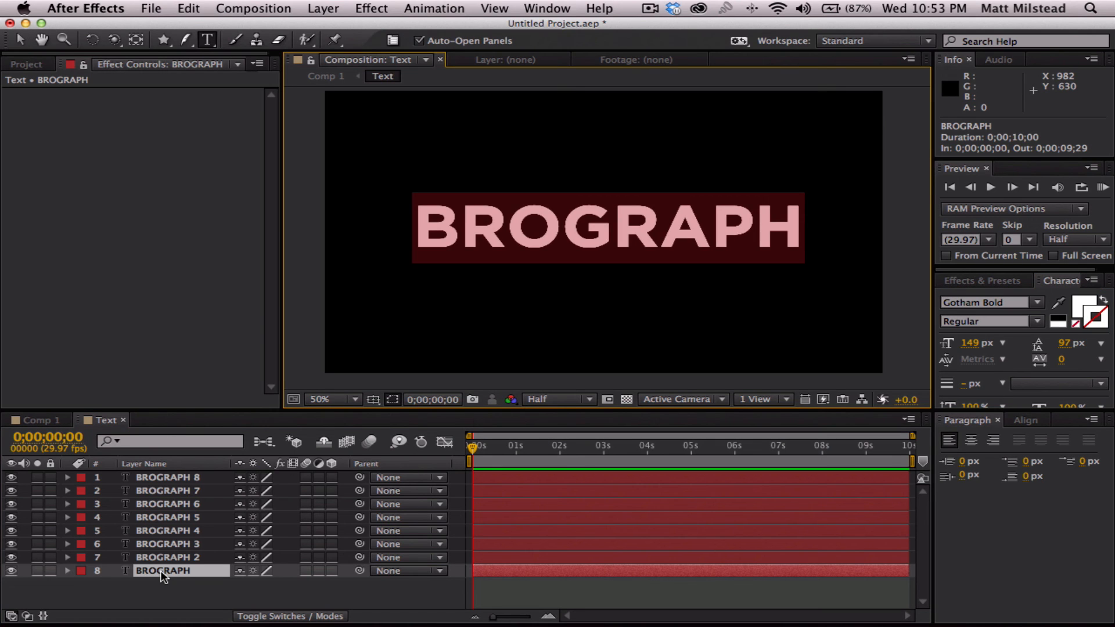
pyautogui.doubleClick(161, 558)
pyautogui.write('R')
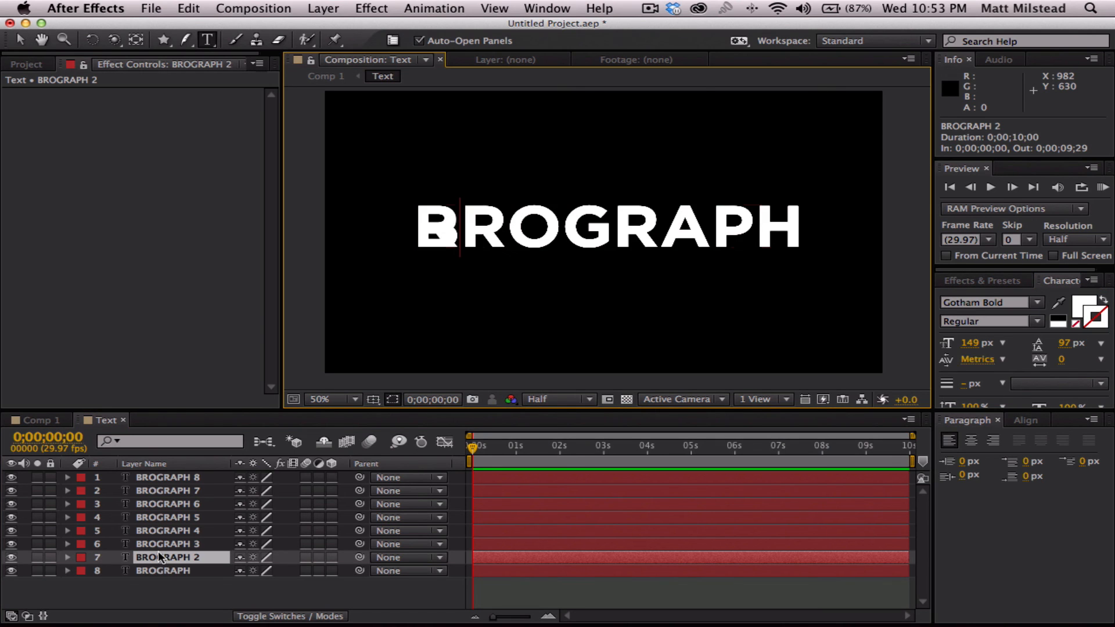
pyautogui.doubleClick(158, 543)
pyautogui.write('O')
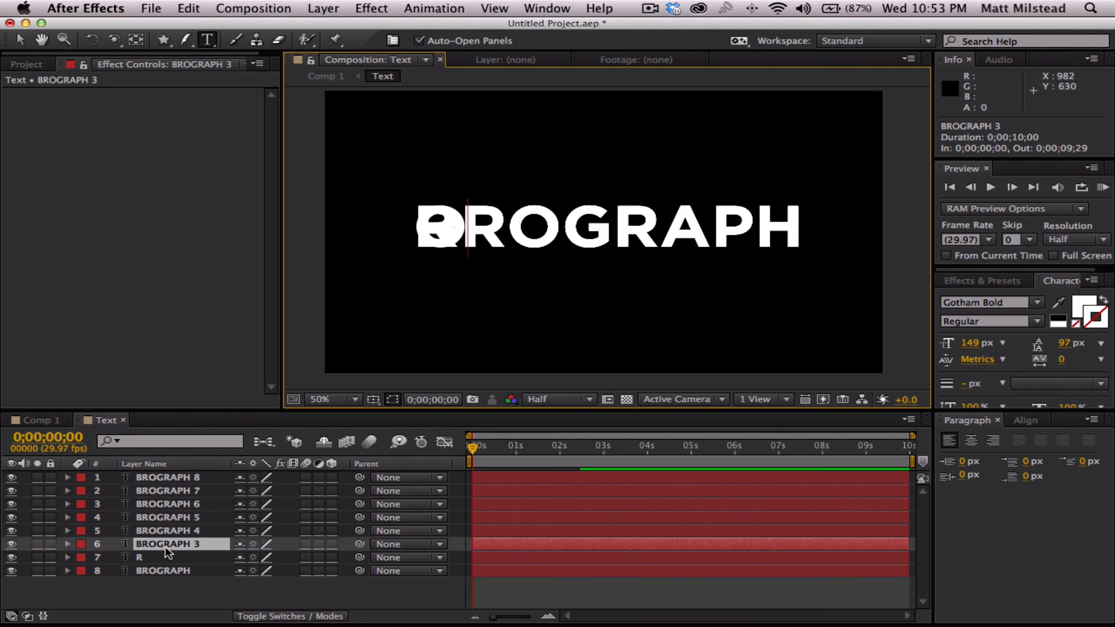
pyautogui.doubleClick(163, 527)
pyautogui.write('G')
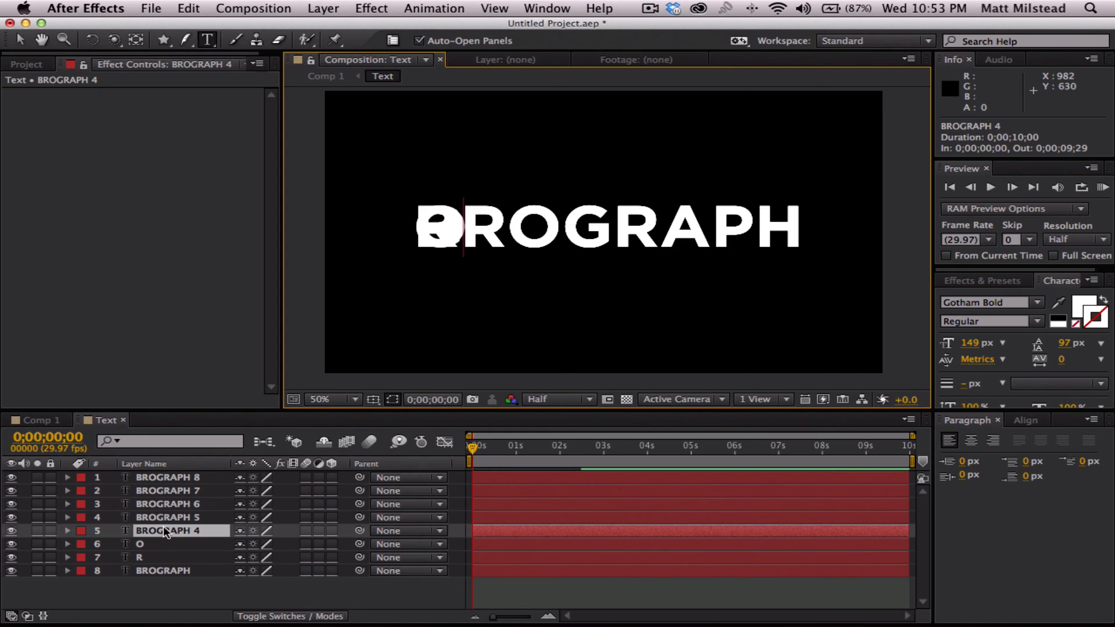
# - Replace the text of layers BROGRAPH 5, BROGRAPH 6 and BROGRAPH 7 with the single letters R, A and P
pyautogui.doubleClick(156, 517)
pyautogui.write('R')
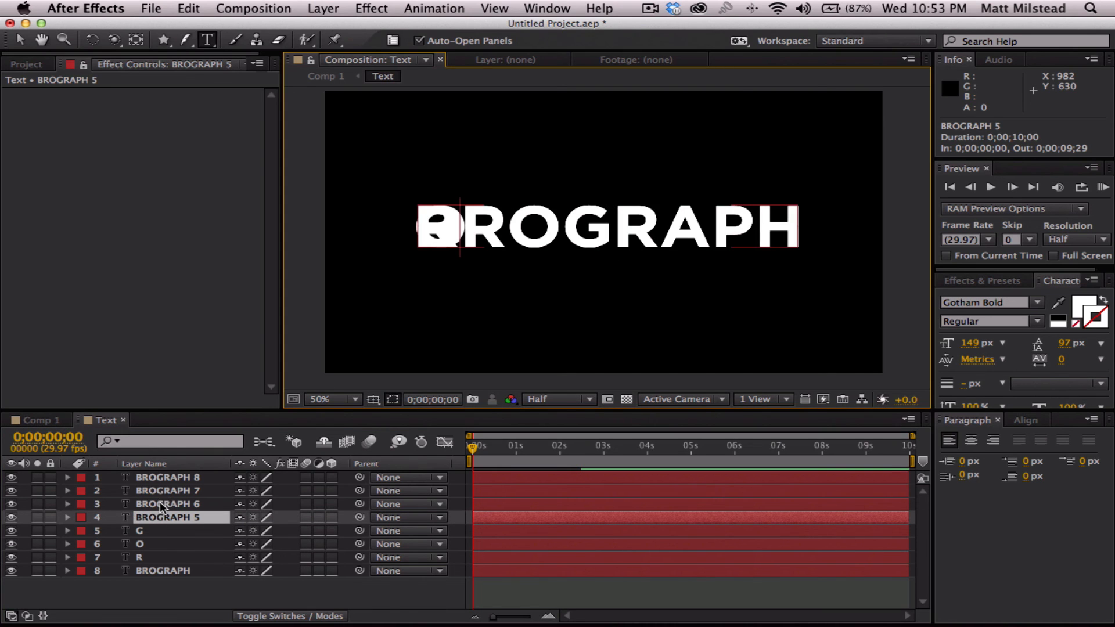
pyautogui.doubleClick(159, 502)
pyautogui.write('A')
pyautogui.click(158, 490)
pyautogui.doubleClick(161, 492)
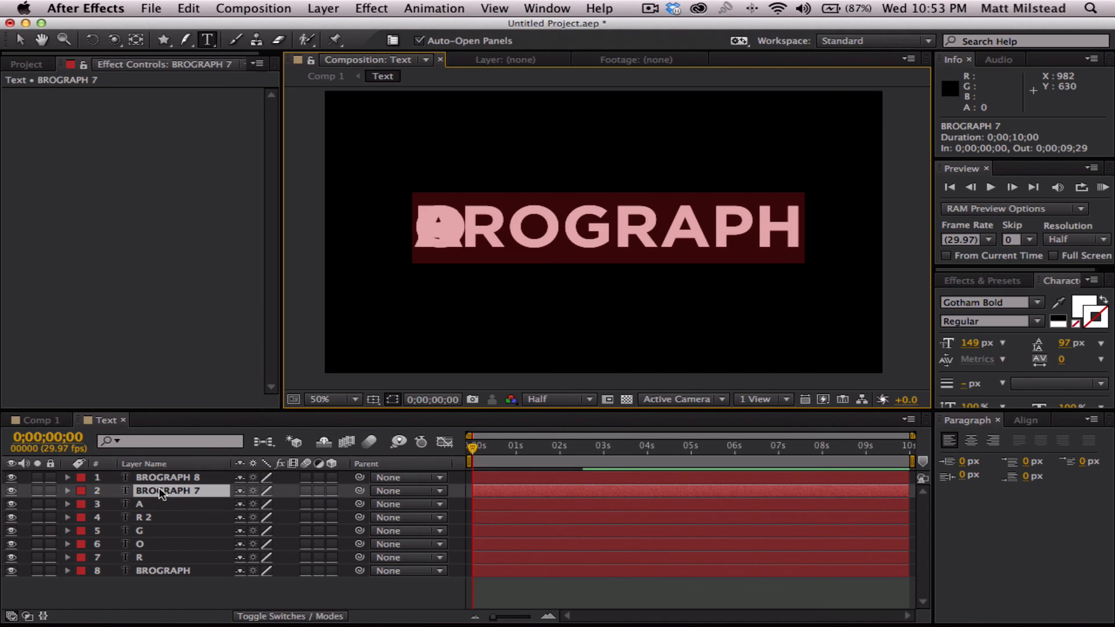
pyautogui.write('P')
# - Replace the text of layer BROGRAPH 8 with H and the original BROGRAPH layer with B
pyautogui.click(162, 479)
pyautogui.doubleClick(161, 477)
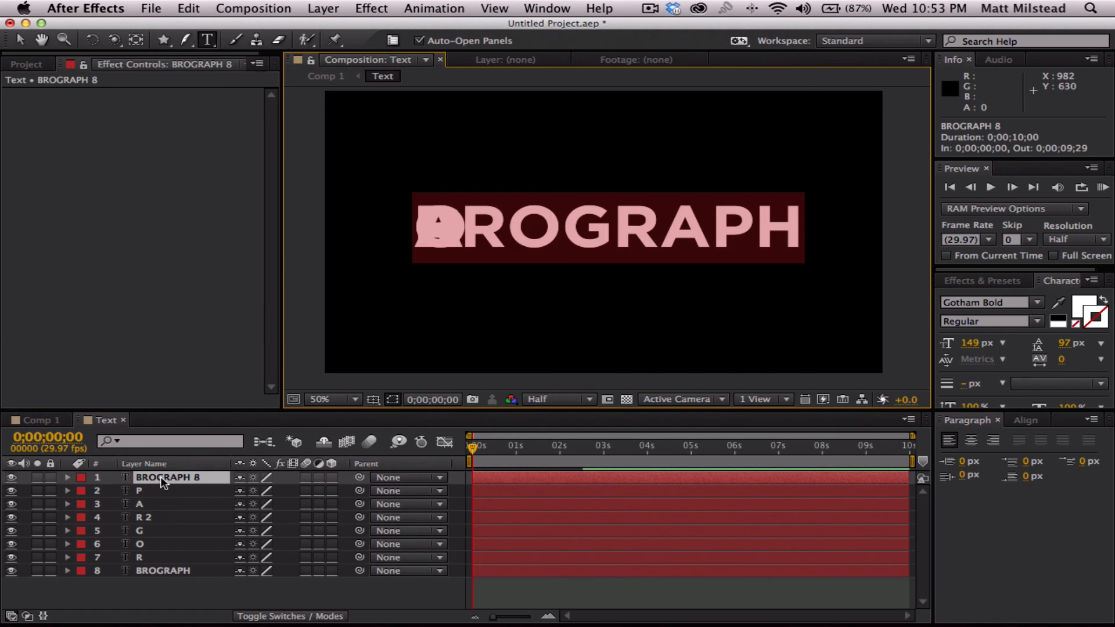
pyautogui.write('H')
pyautogui.click(168, 594)
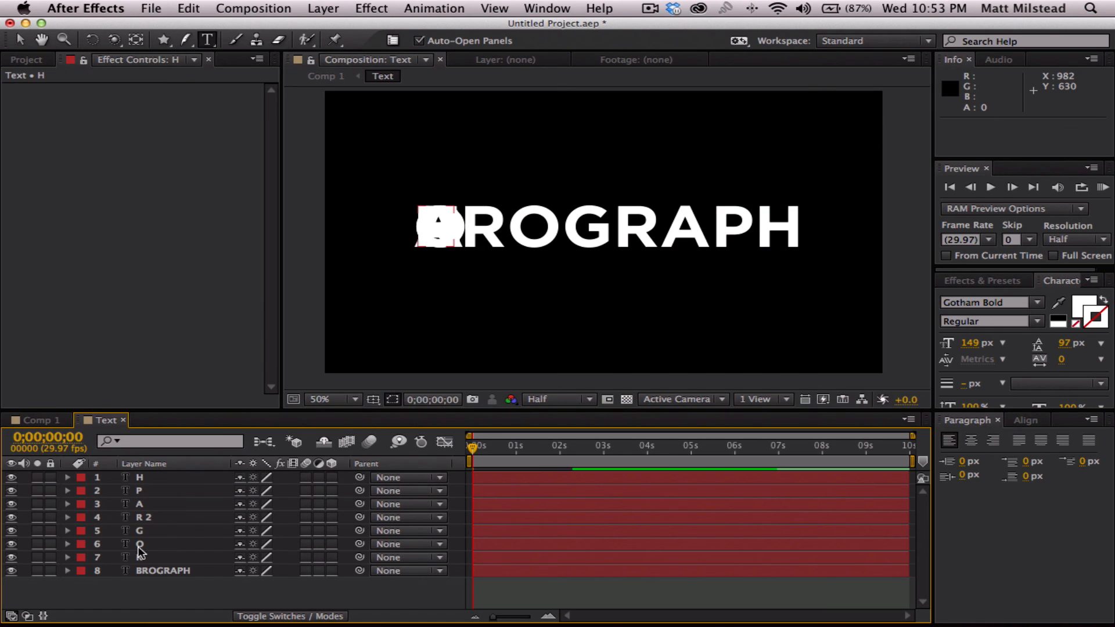
pyautogui.click(160, 571)
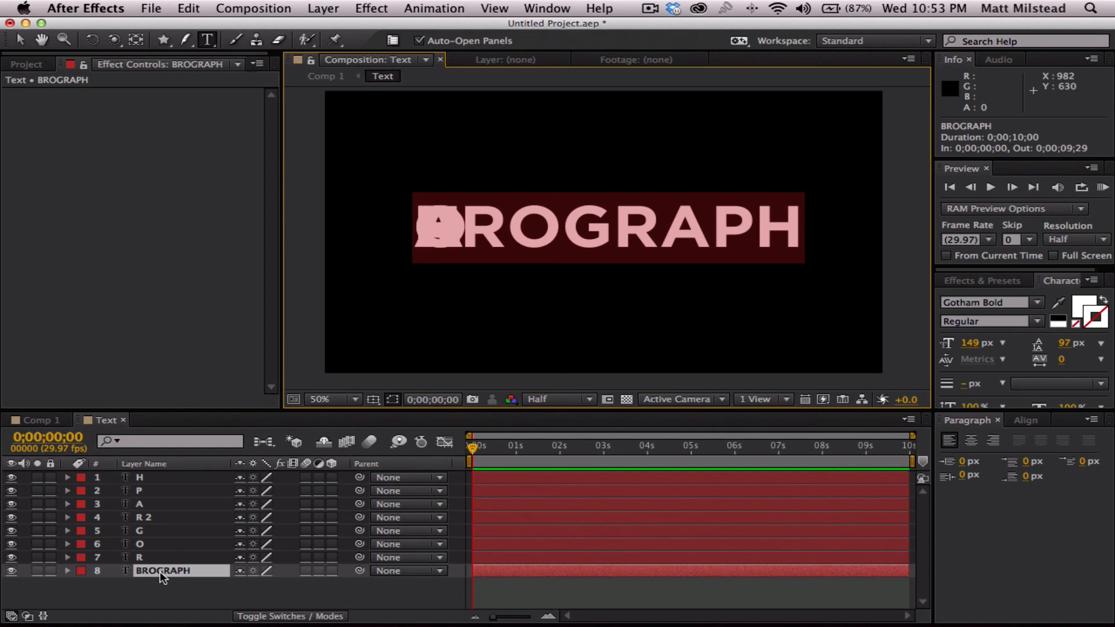
pyautogui.write('B')
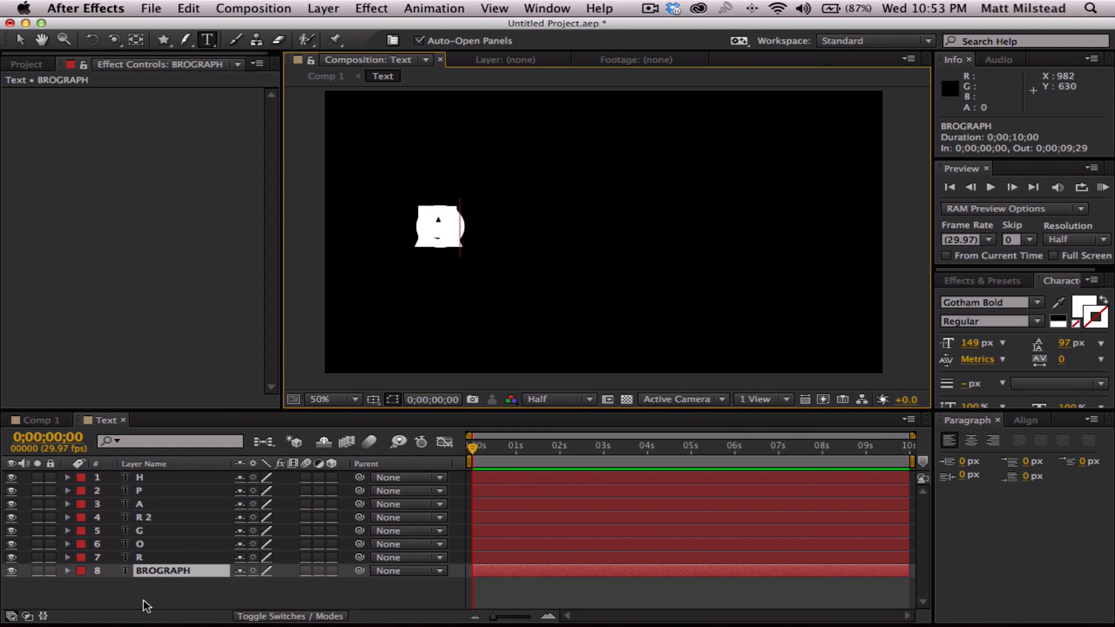
pyautogui.click(144, 605)
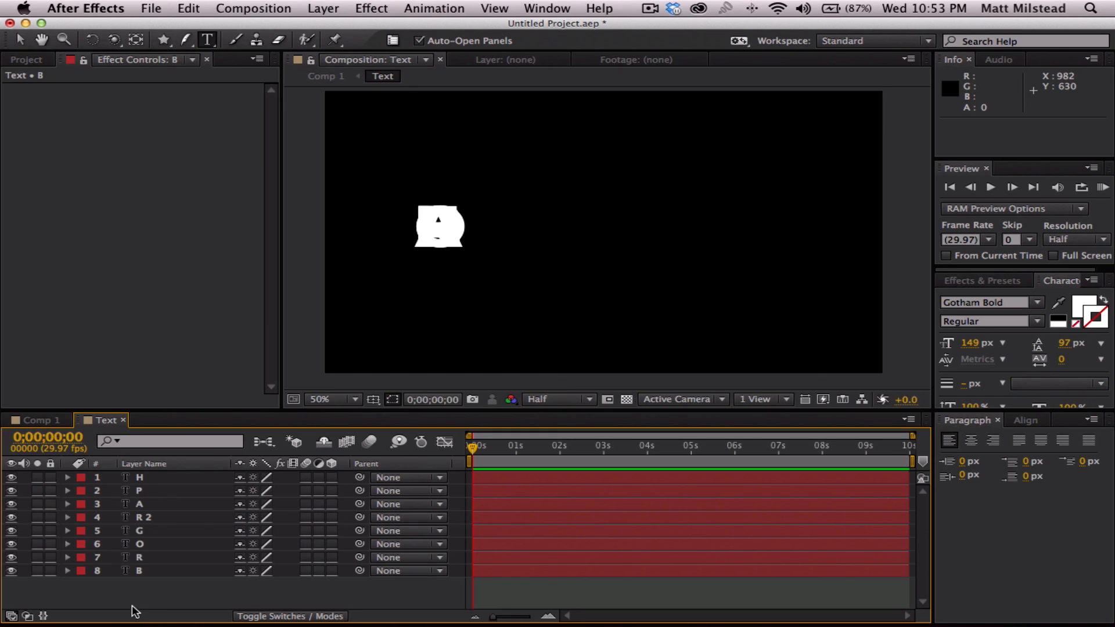
# - Move the letter H horizontally away from the stacked letters to position 898, 398
pyautogui.click(140, 477)
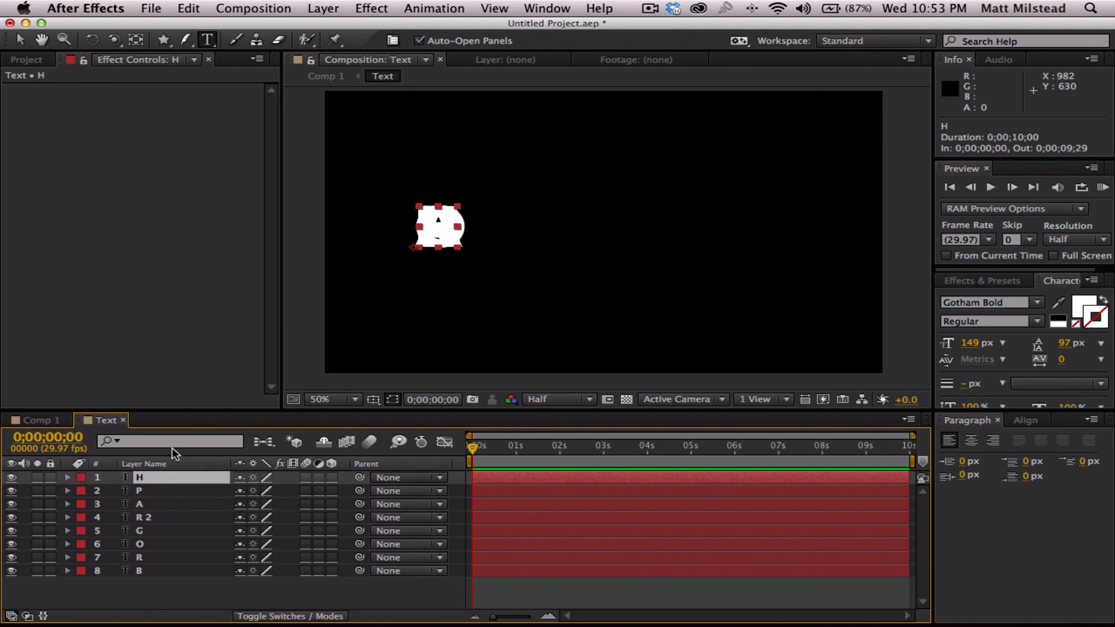
pyautogui.click(20, 38)
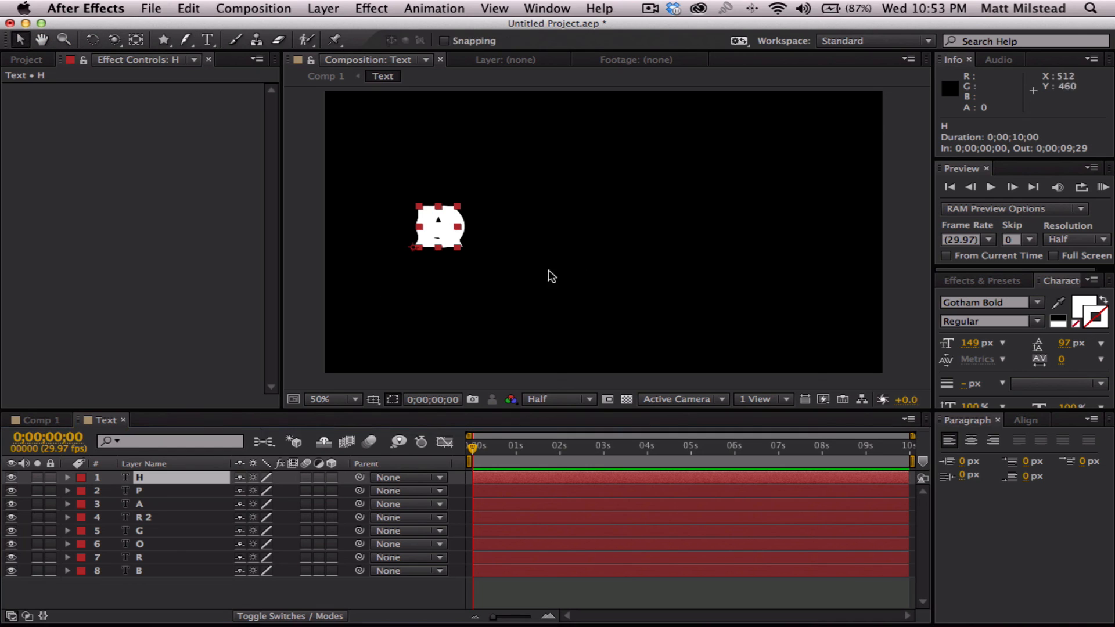
pyautogui.click(141, 579)
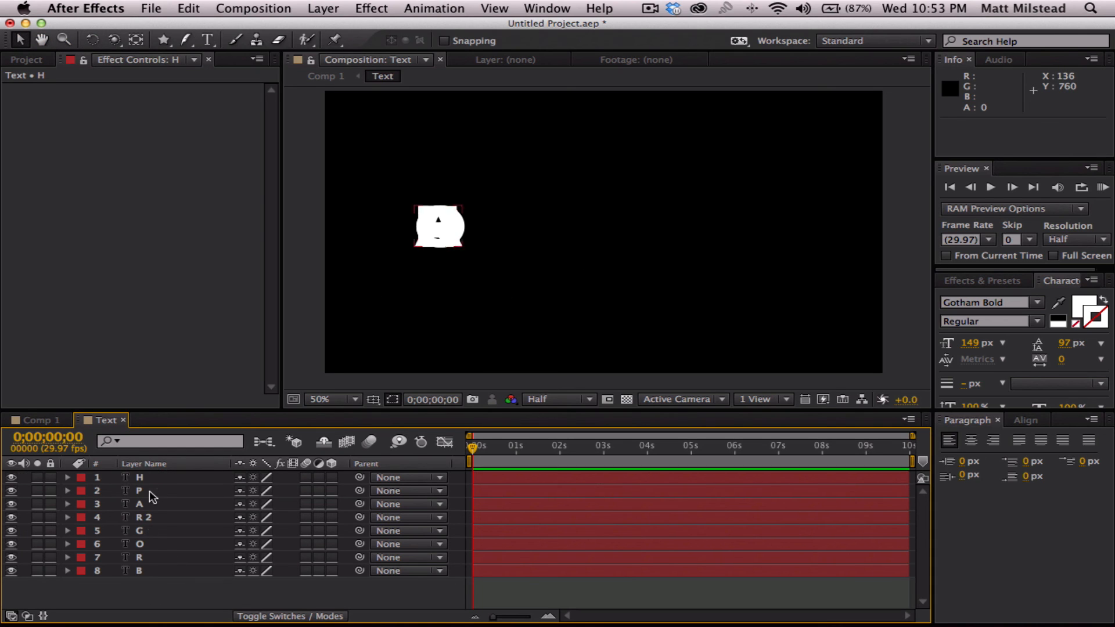
pyautogui.click(140, 475)
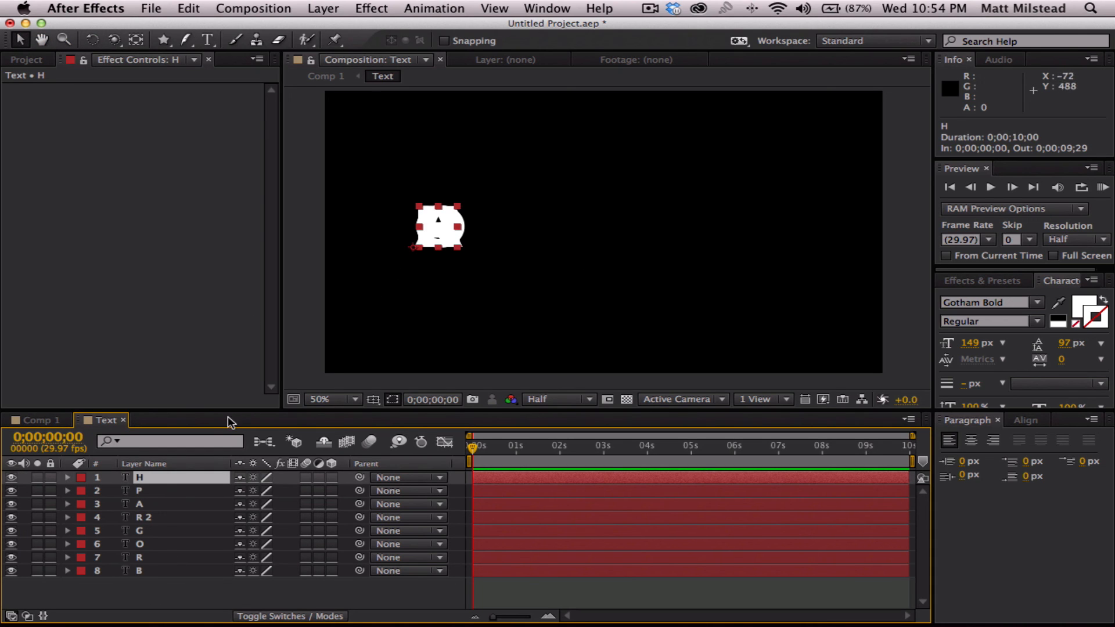
pyautogui.moveTo(439, 231); pyautogui.dragTo(747, 229)
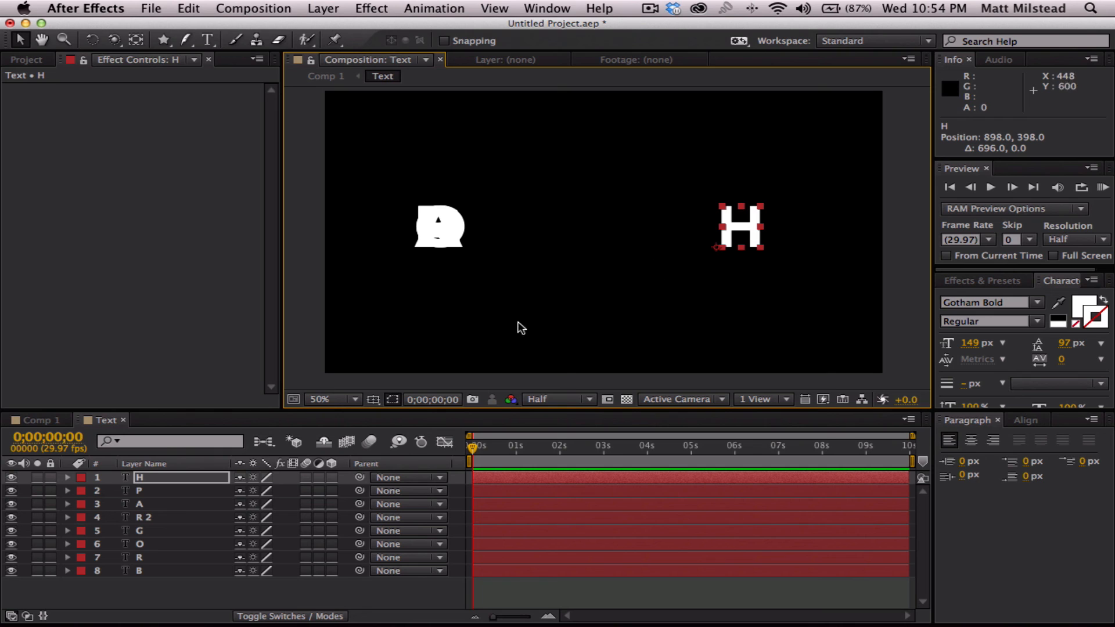
pyautogui.click(144, 571)
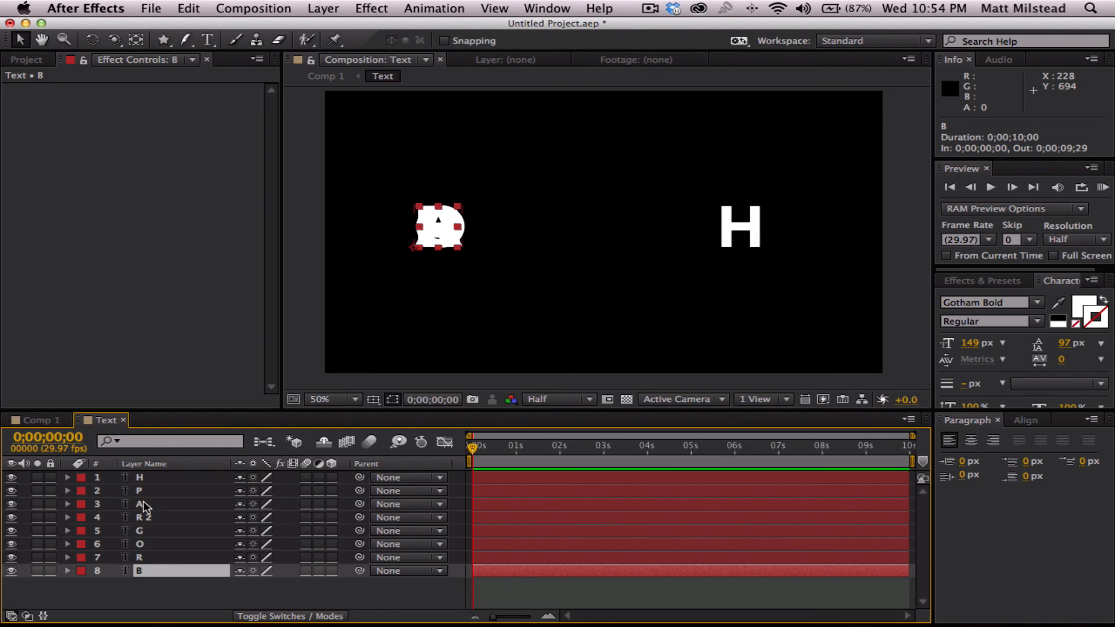
pyautogui.click(142, 480)
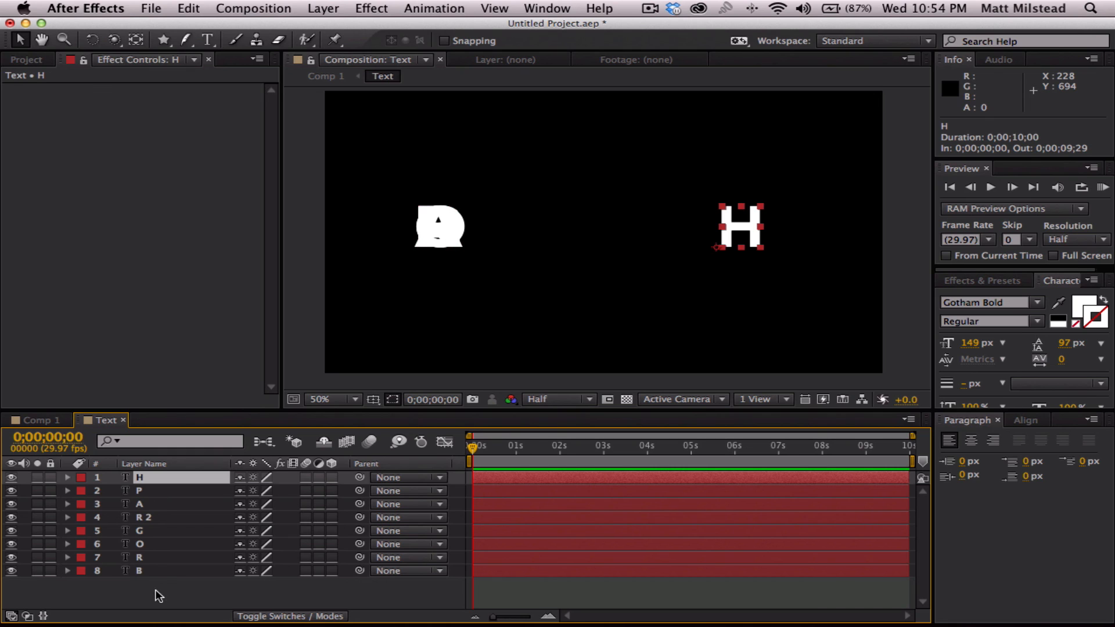
# - Spread the letters R, O, G and R 2 horizontally in spelling order after the B, with R 2 at 494, 398
pyautogui.click(145, 558)
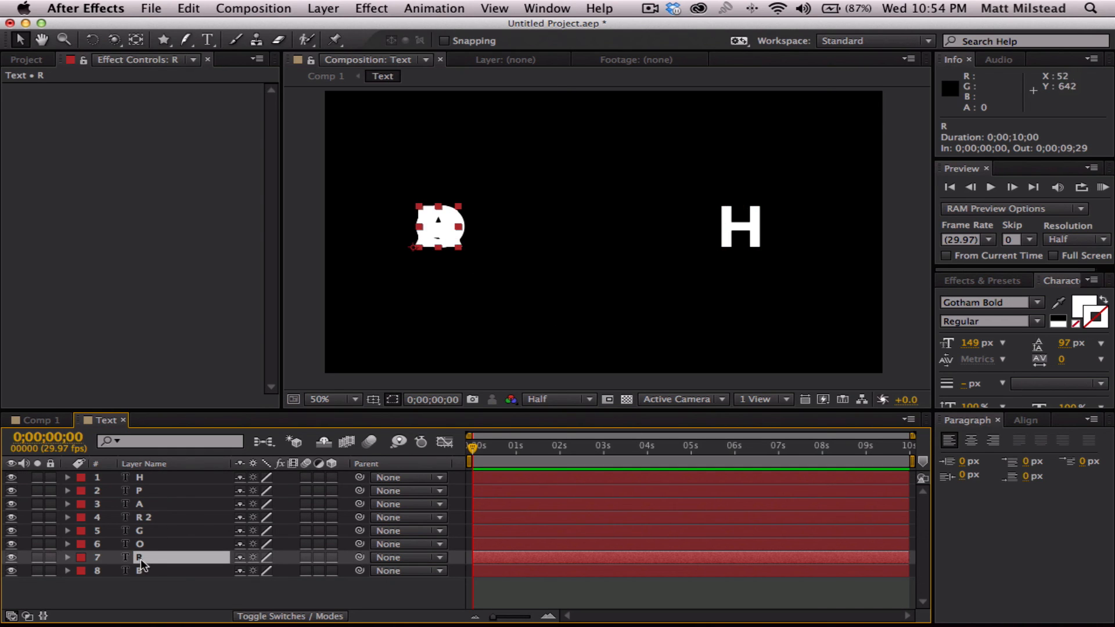
pyautogui.moveTo(438, 227); pyautogui.dragTo(563, 242)
pyautogui.click(139, 544)
pyautogui.click(145, 530)
pyautogui.click(144, 517)
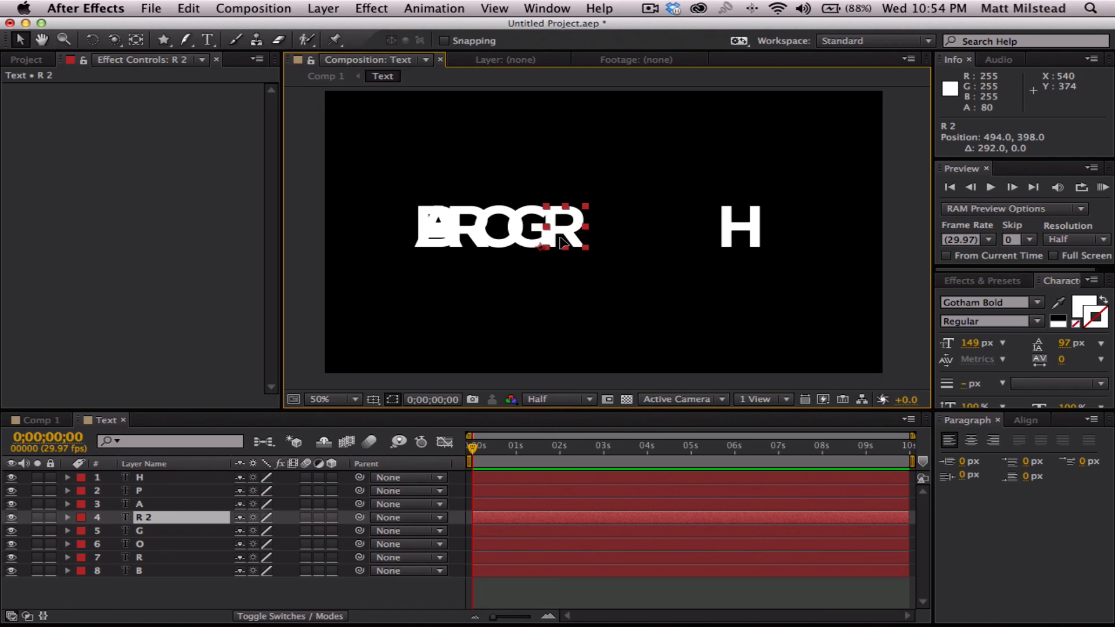
# - Move the letter A horizontally to position 564, 398 and the letter P to 646, 398, continuing the word in spelling order
pyautogui.click(145, 504)
pyautogui.moveTo(429, 238); pyautogui.dragTo(586, 238)
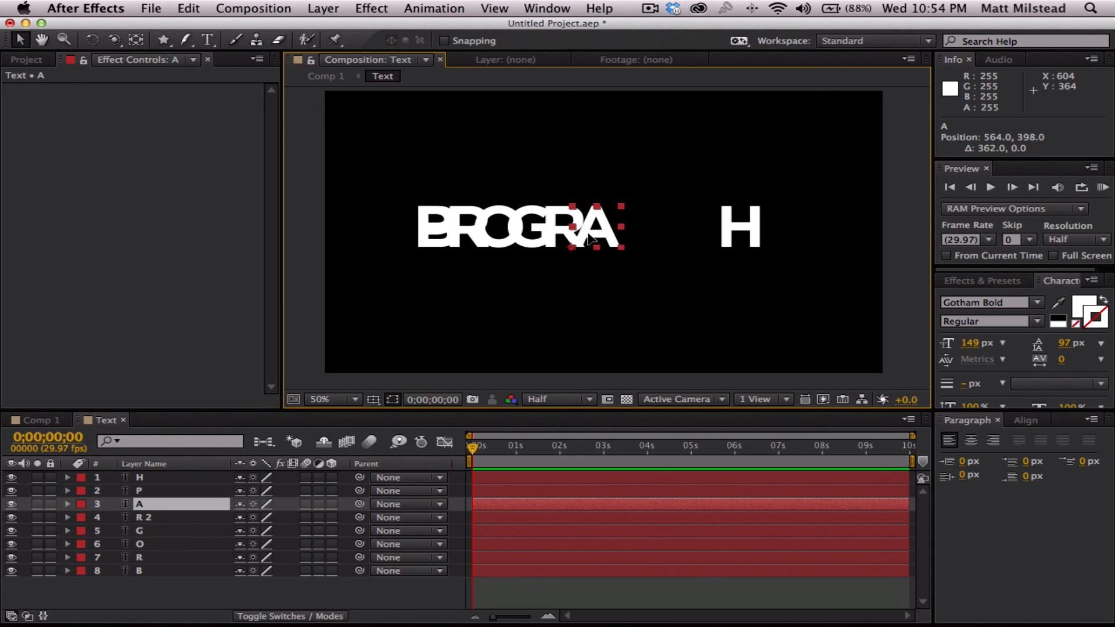
pyautogui.click(145, 490)
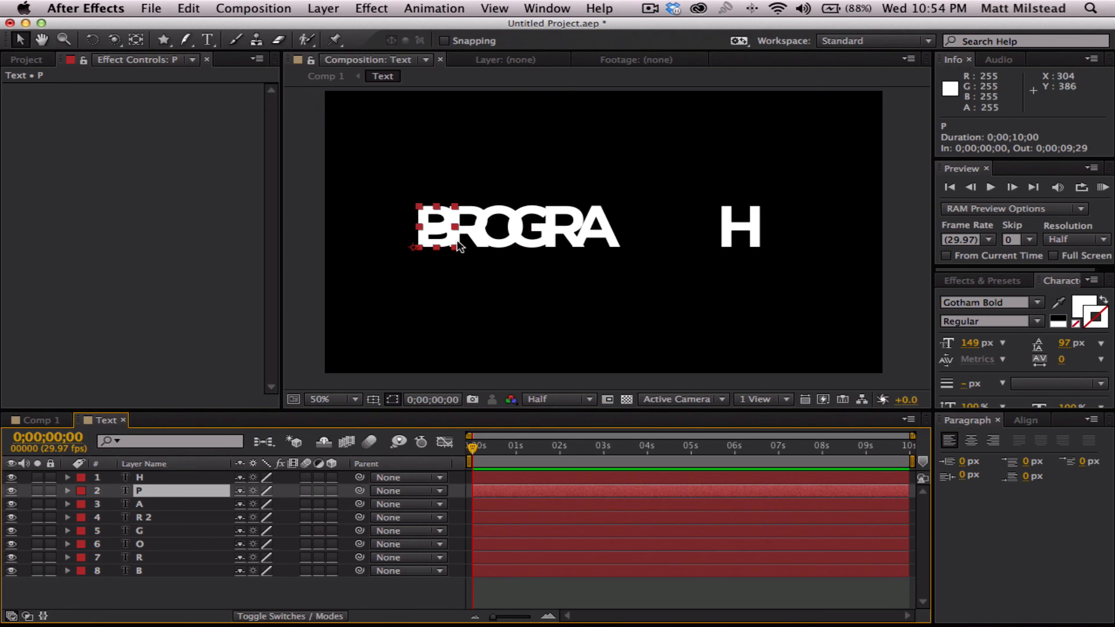
pyautogui.moveTo(427, 235); pyautogui.dragTo(651, 239)
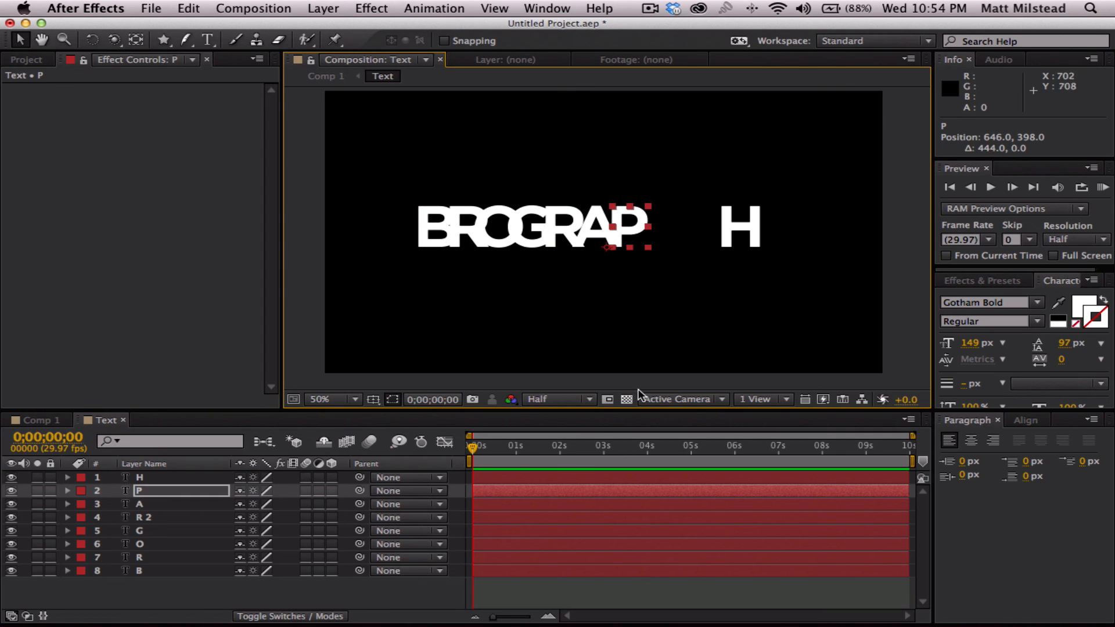
# - Distribute all eight letter layers evenly between B and H using horizontal center distribution
pyautogui.click(154, 572)
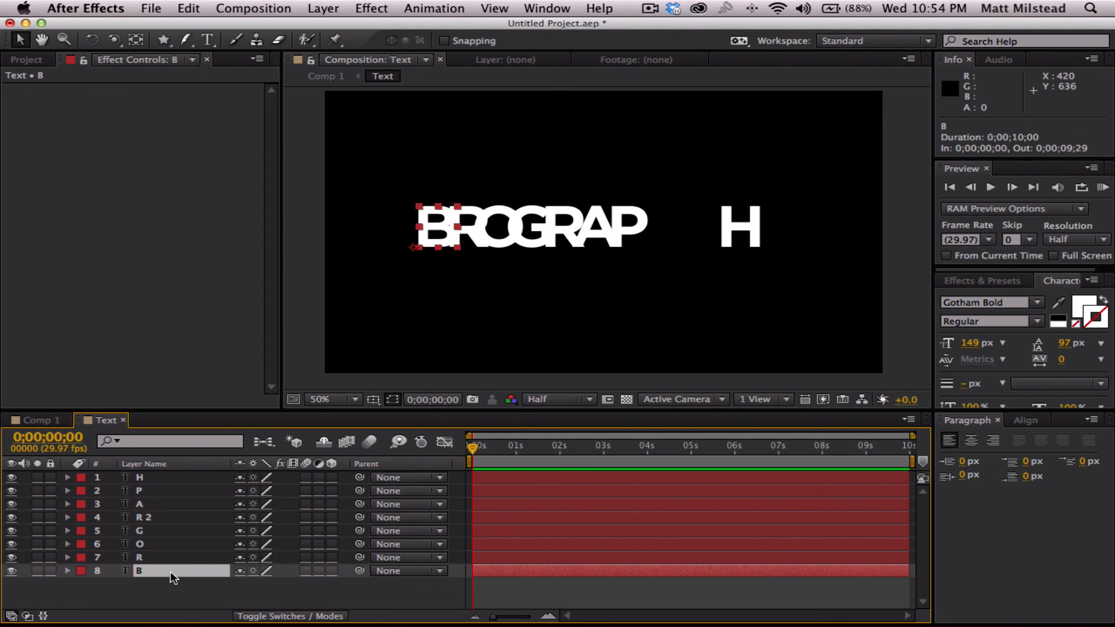
pyautogui.click(144, 591)
pyautogui.click(144, 570)
pyautogui.keyDown('shift'); pyautogui.click(145, 477); pyautogui.keyUp('shift')
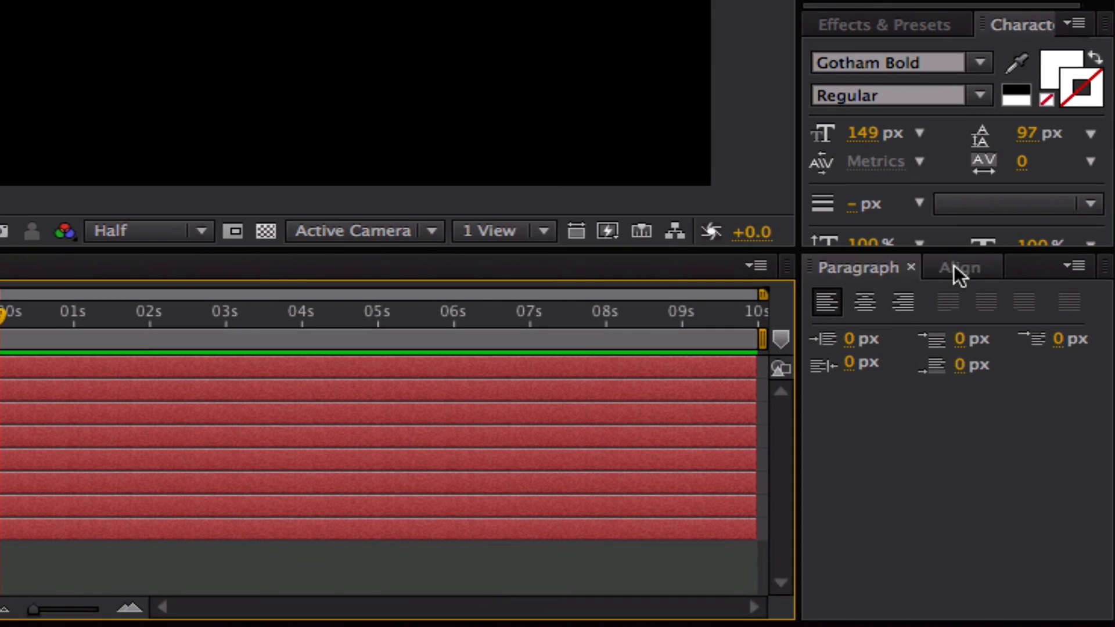
pyautogui.click(1013, 419)
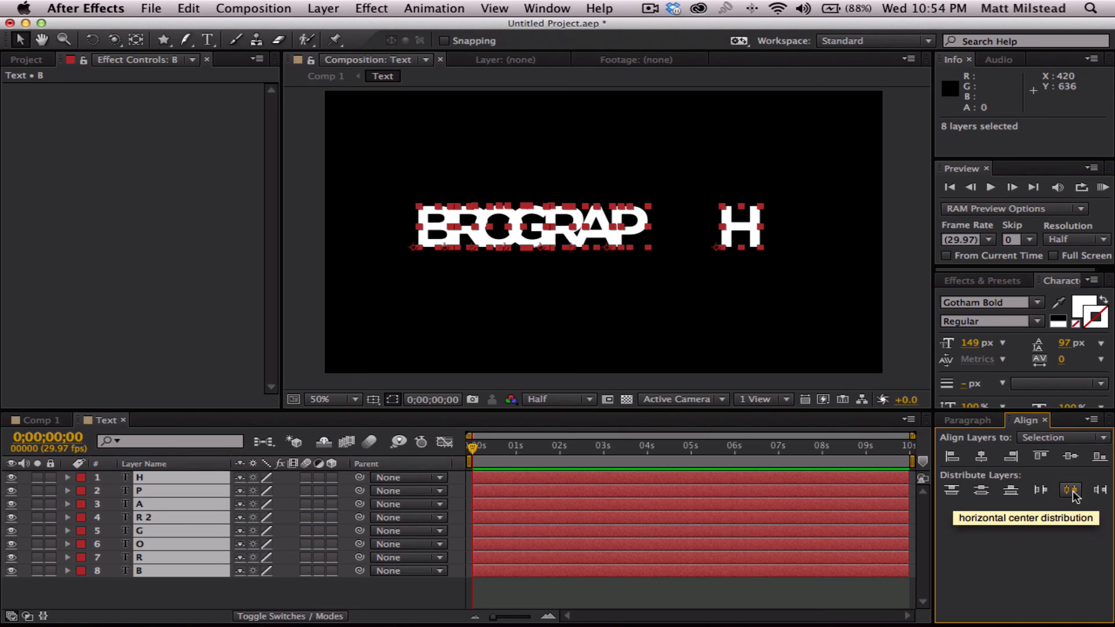
pyautogui.click(1071, 490)
pyautogui.click(178, 598)
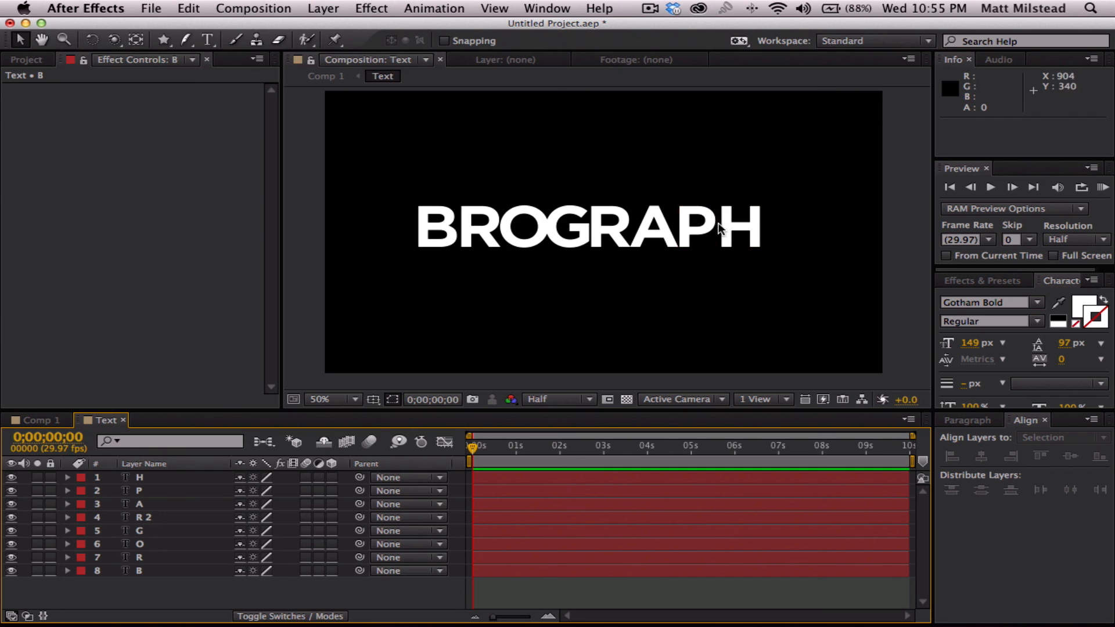
# - Nudge the letter P right to position 809.4, 398 and the letter A right to 703, 398
pyautogui.click(145, 491)
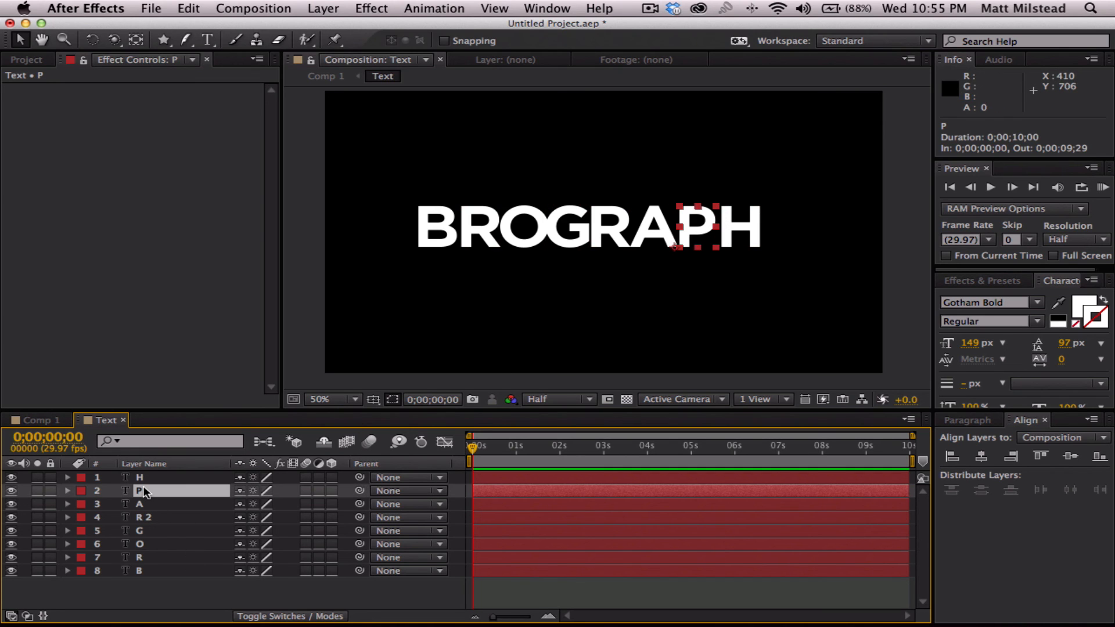
pyautogui.press('Right')
pyautogui.press('Right')
pyautogui.press('Right')
pyautogui.press('Right')
pyautogui.press('Right')
pyautogui.press('Right')
pyautogui.press('Right')
pyautogui.press('Right')
pyautogui.press('Right')
pyautogui.press('Right')
pyautogui.press('Right')
pyautogui.press('Right')
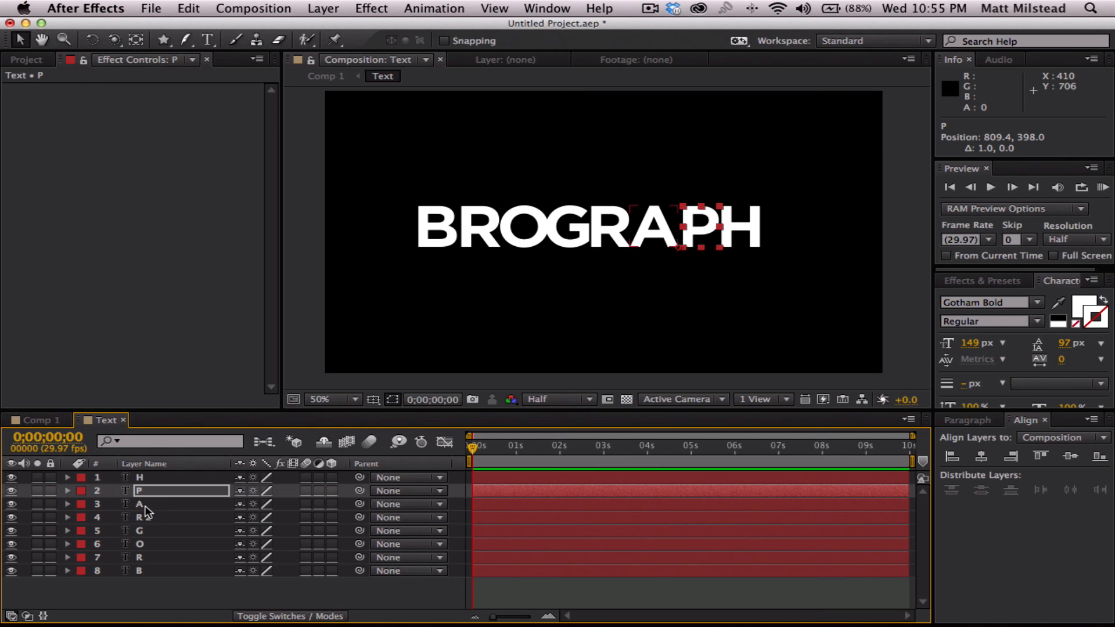
pyautogui.click(144, 506)
pyautogui.press('Right')
pyautogui.press('Right')
pyautogui.press('Right')
pyautogui.press('Right')
pyautogui.press('Right')
pyautogui.press('Right')
pyautogui.press('Right')
pyautogui.press('Right')
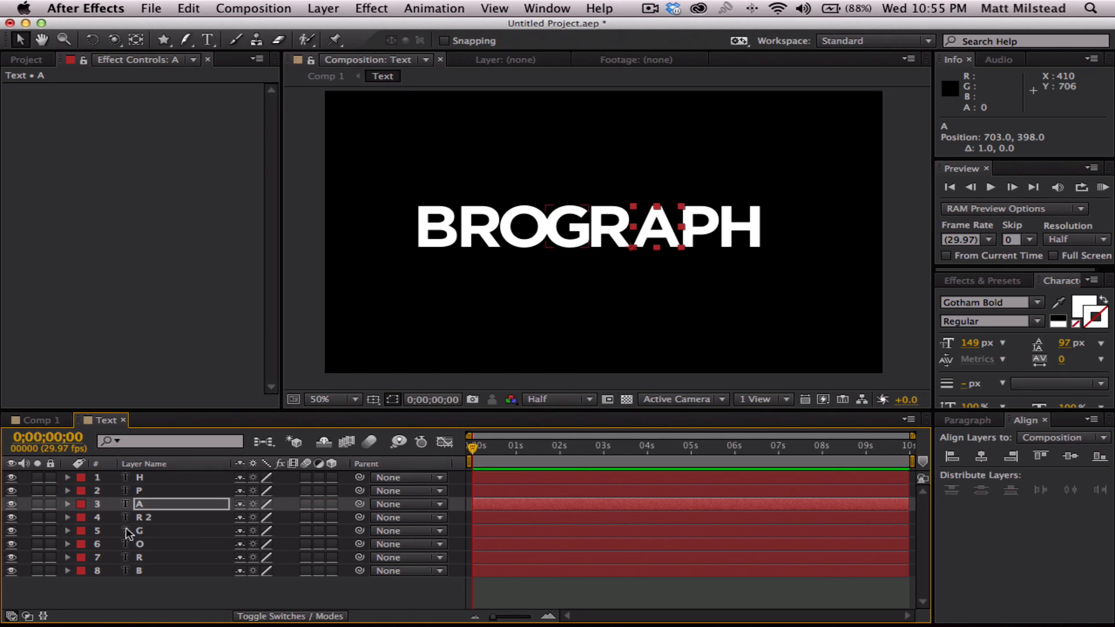
# - Nudge the R 2 layer right to position 602.8, 398 and the letter G right to 505.4, 398
pyautogui.click(142, 517)
pyautogui.moveTo(529, 598)
pyautogui.press('Right')
pyautogui.press('Right')
pyautogui.press('Right')
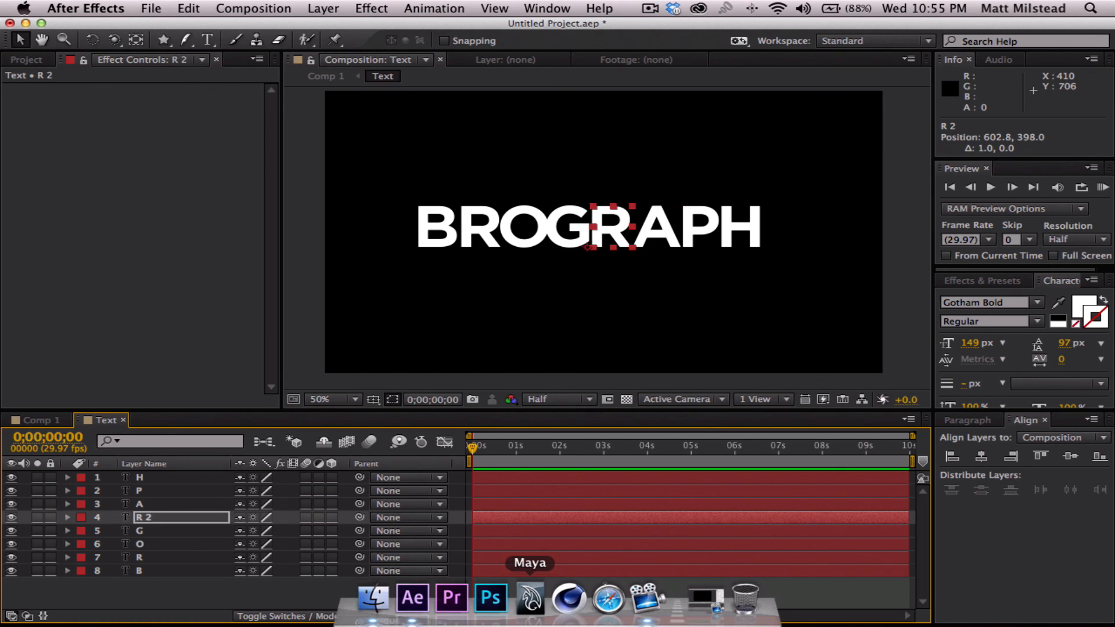
pyautogui.click(231, 593)
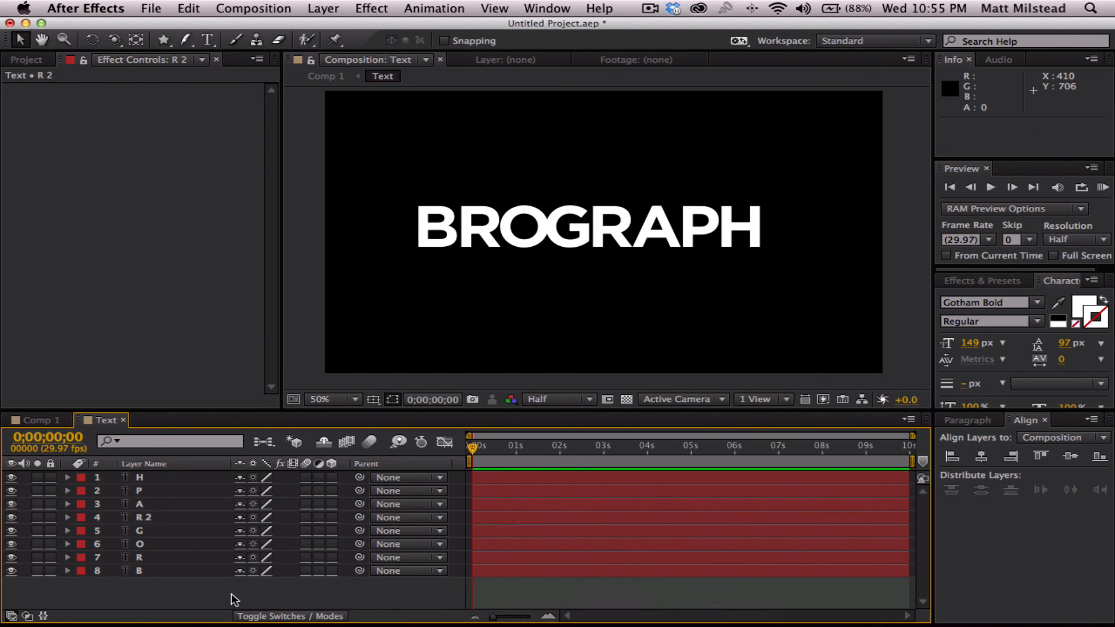
pyautogui.click(140, 530)
pyautogui.press('Right')
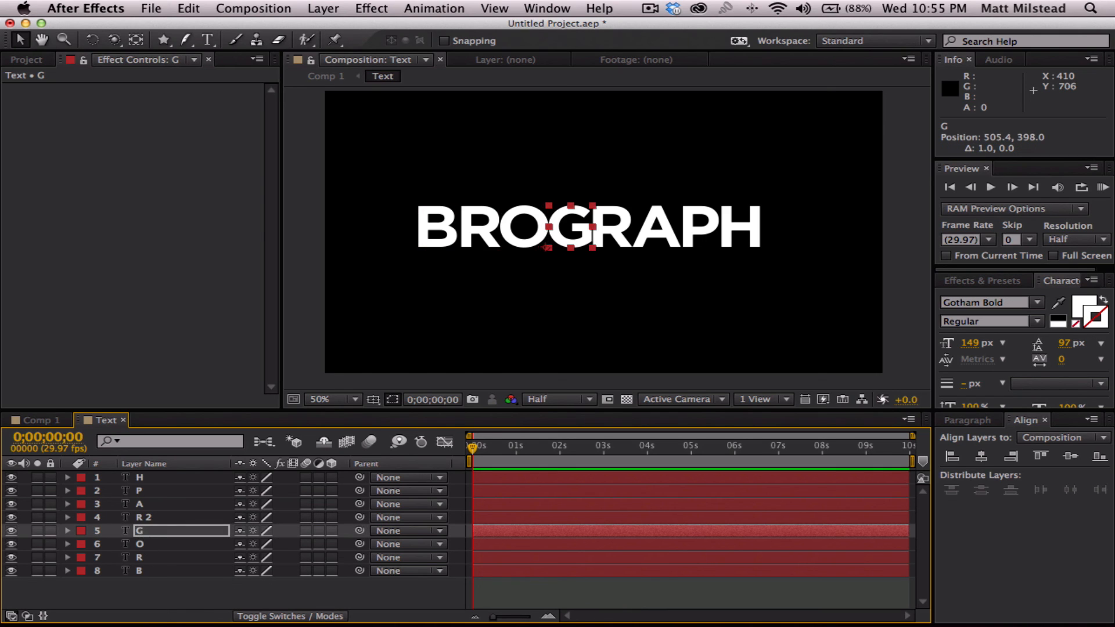
pyautogui.click(172, 591)
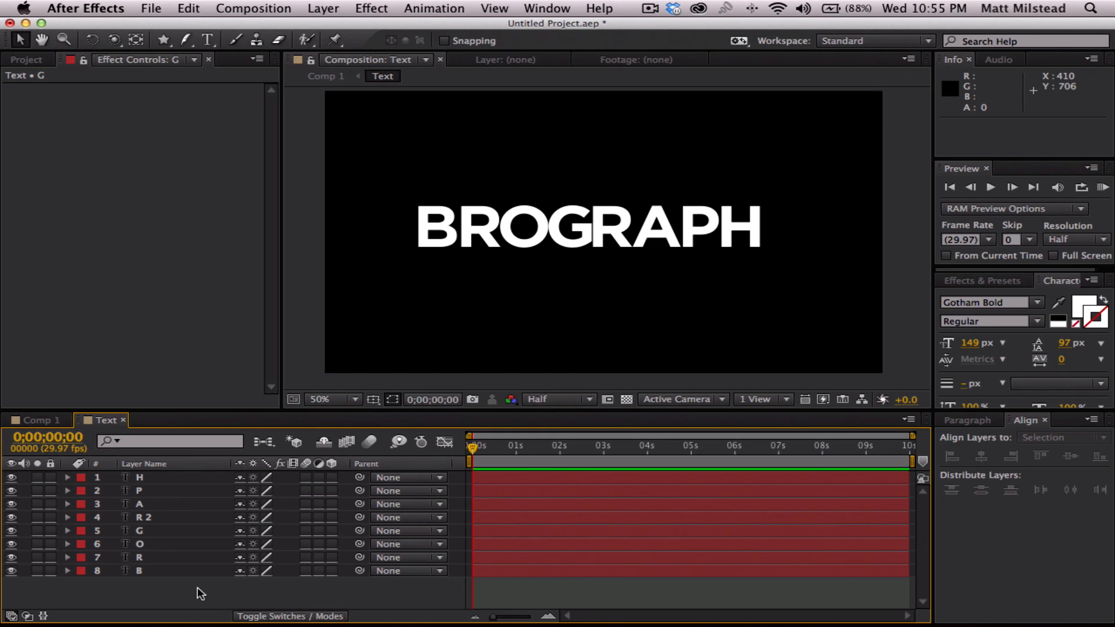
# - Refine the spacing by nudging layers P, A, R 2 and G slightly right together and the first R slightly left
pyautogui.click(146, 492)
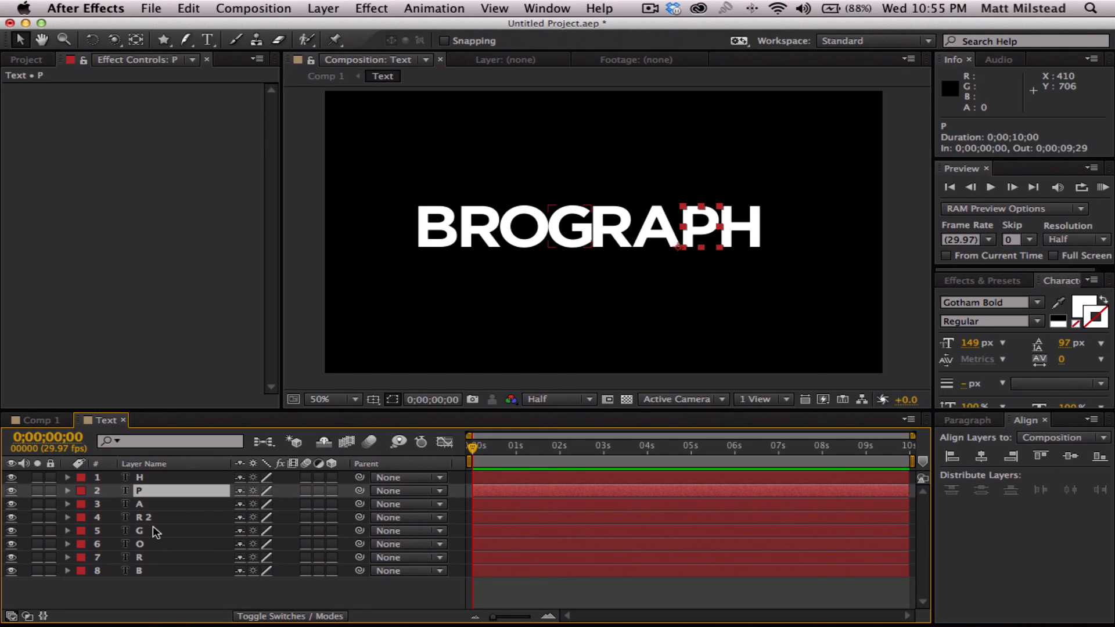
pyautogui.keyDown('shift'); pyautogui.click(150, 531); pyautogui.keyUp('shift')
pyautogui.press('Right')
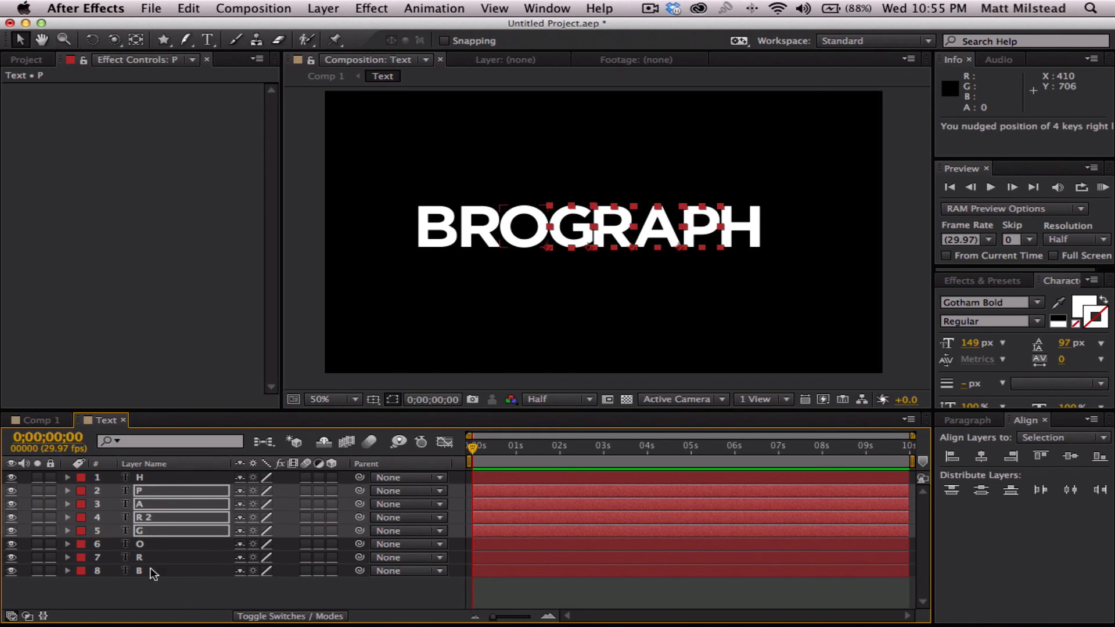
pyautogui.click(166, 606)
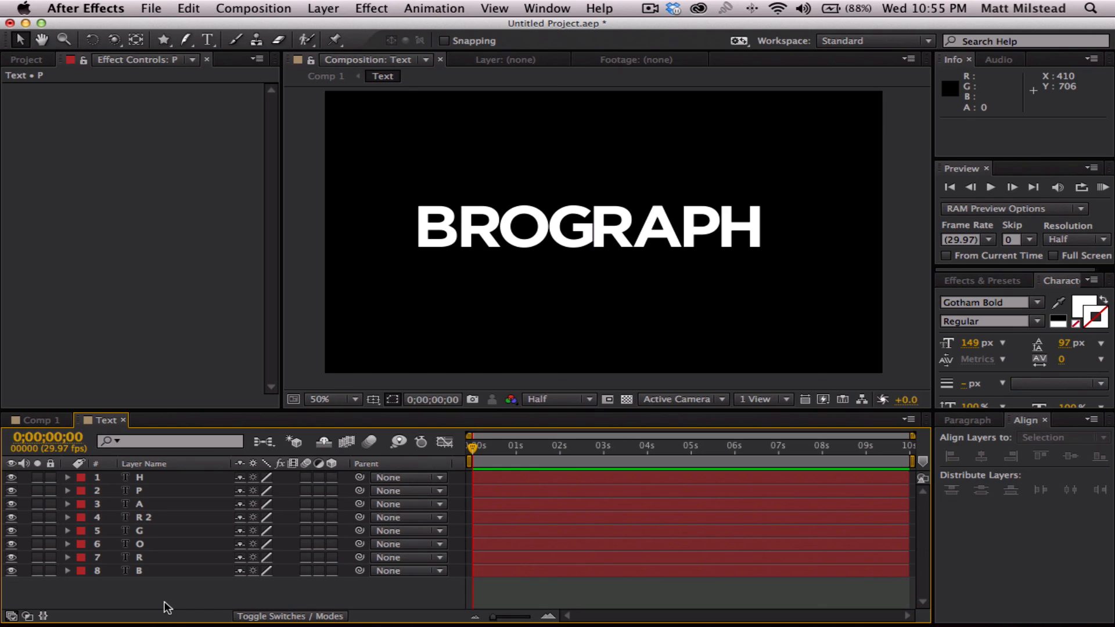
pyautogui.click(145, 557)
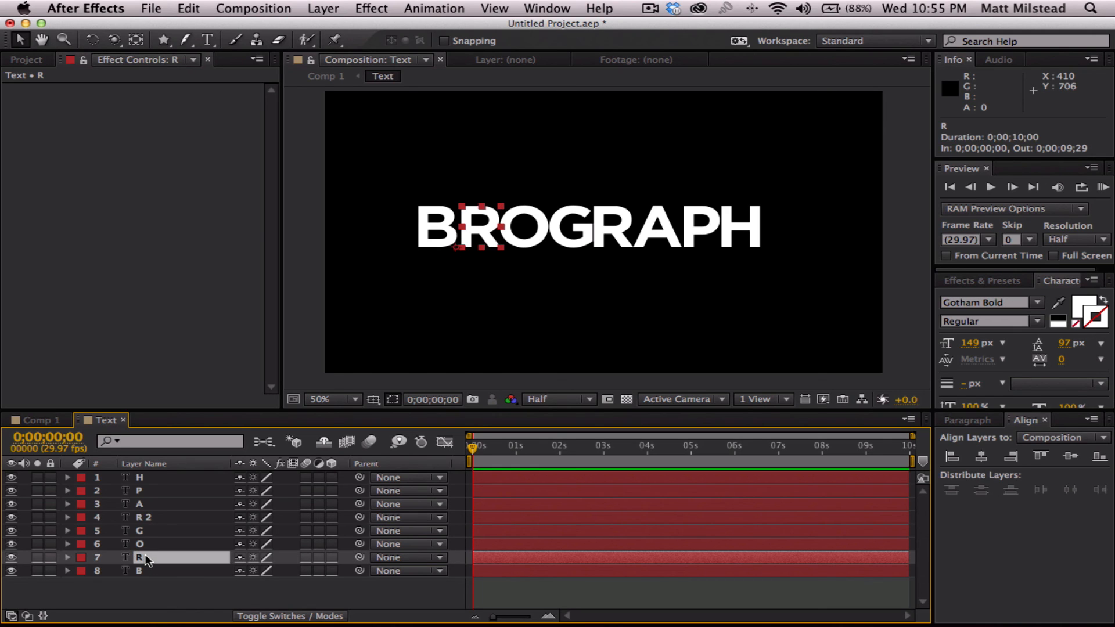
pyautogui.press('Left')
pyautogui.click(170, 594)
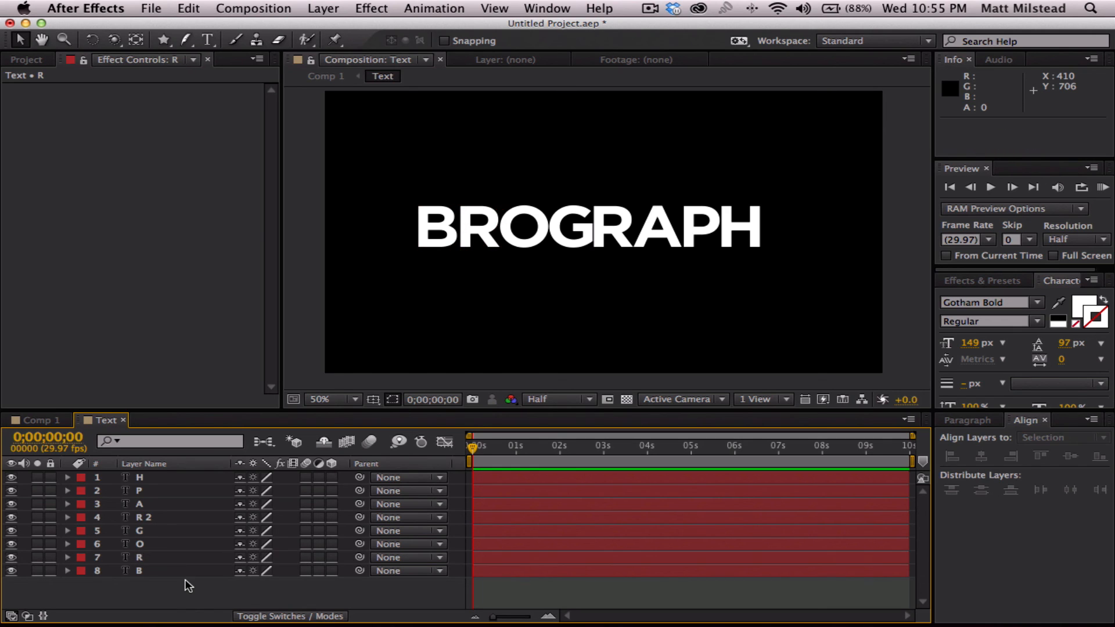
# - Nudge layers R 2, A, P and H slightly right together to open the gap after the G
pyautogui.click(145, 518)
pyautogui.keyDown('shift'); pyautogui.click(153, 475); pyautogui.keyUp('shift')
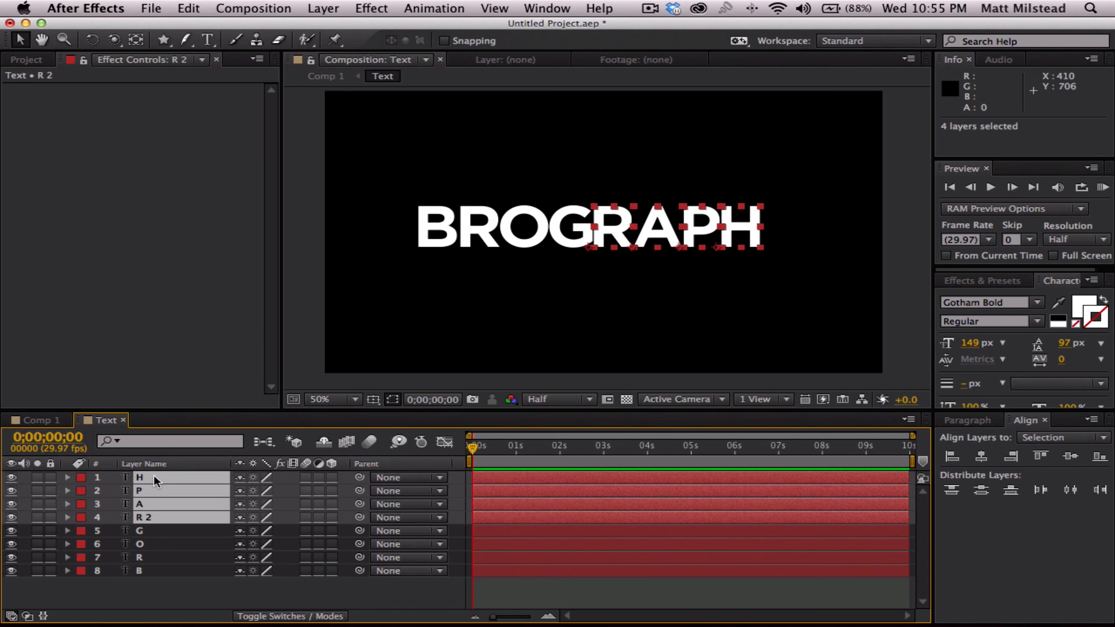
pyautogui.press('Right')
pyautogui.press('Right')
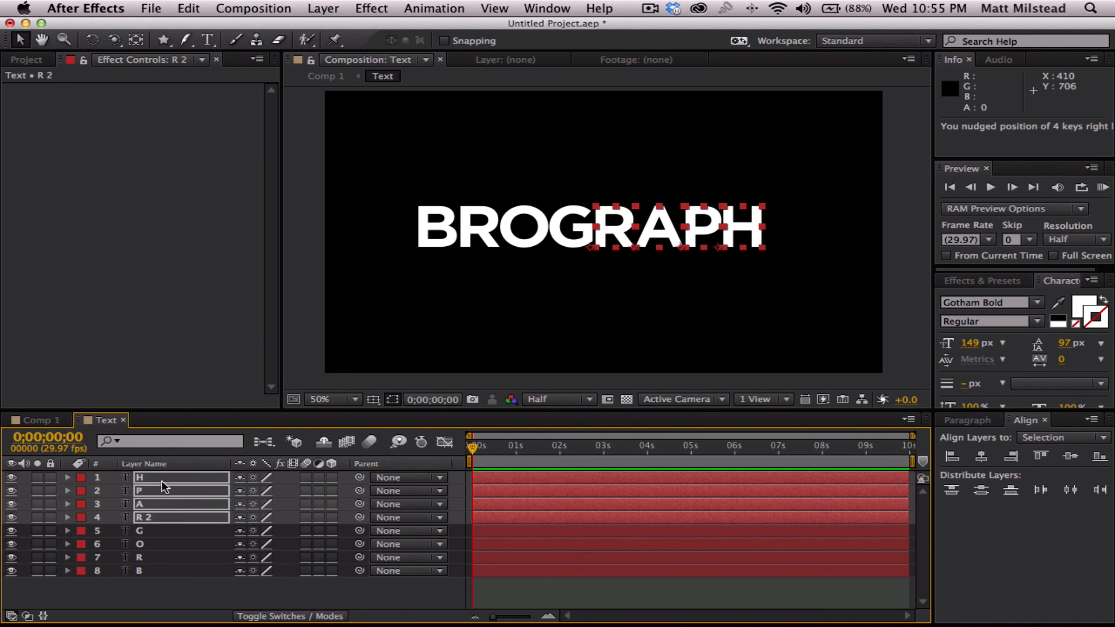
pyautogui.click(169, 598)
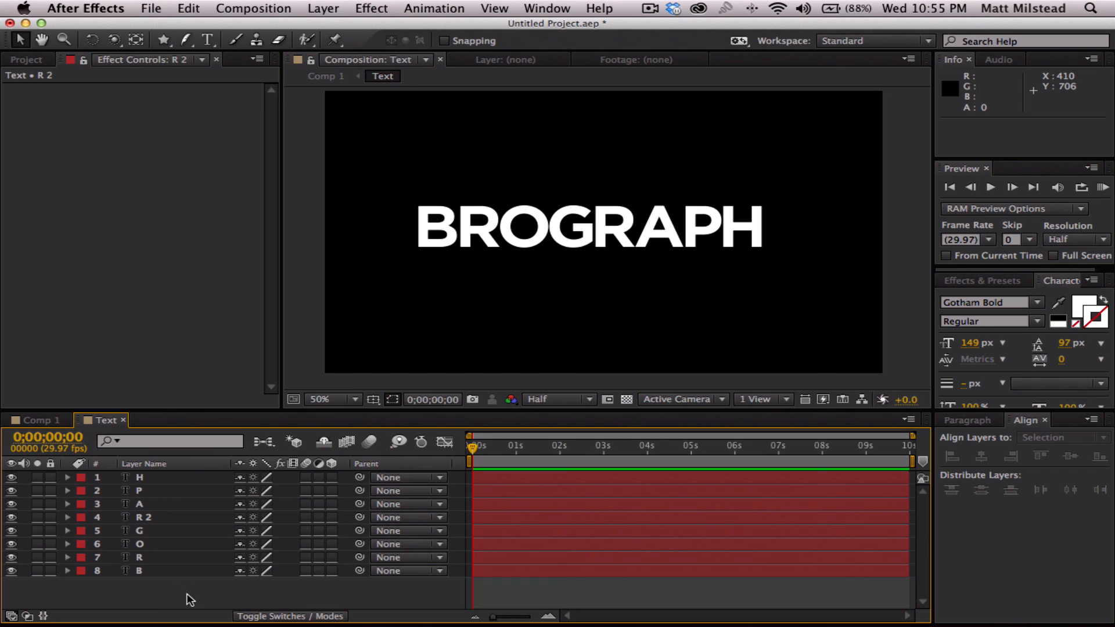
# - Shift all eight letter layers right together to center the word in the frame
pyautogui.click(145, 569)
pyautogui.keyDown('shift'); pyautogui.click(152, 478); pyautogui.keyUp('shift')
pyautogui.hotkey('shift', 'Right')
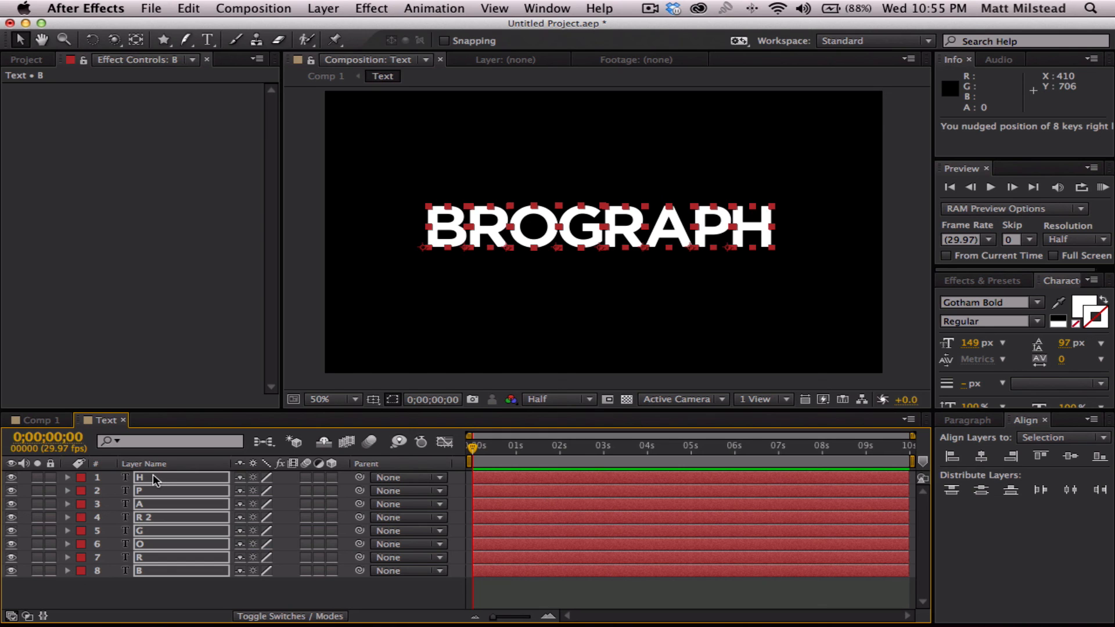
pyautogui.click(197, 592)
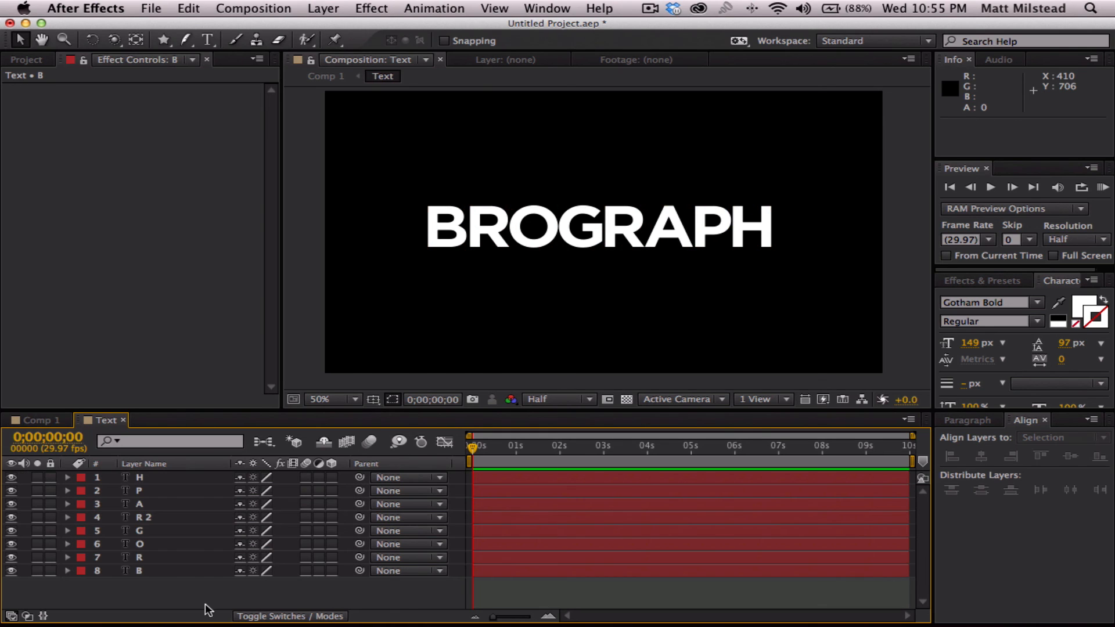
# - Try nudging all eight letter layers together in both directions with small and large increments
pyautogui.click(134, 568)
pyautogui.press('super+a')
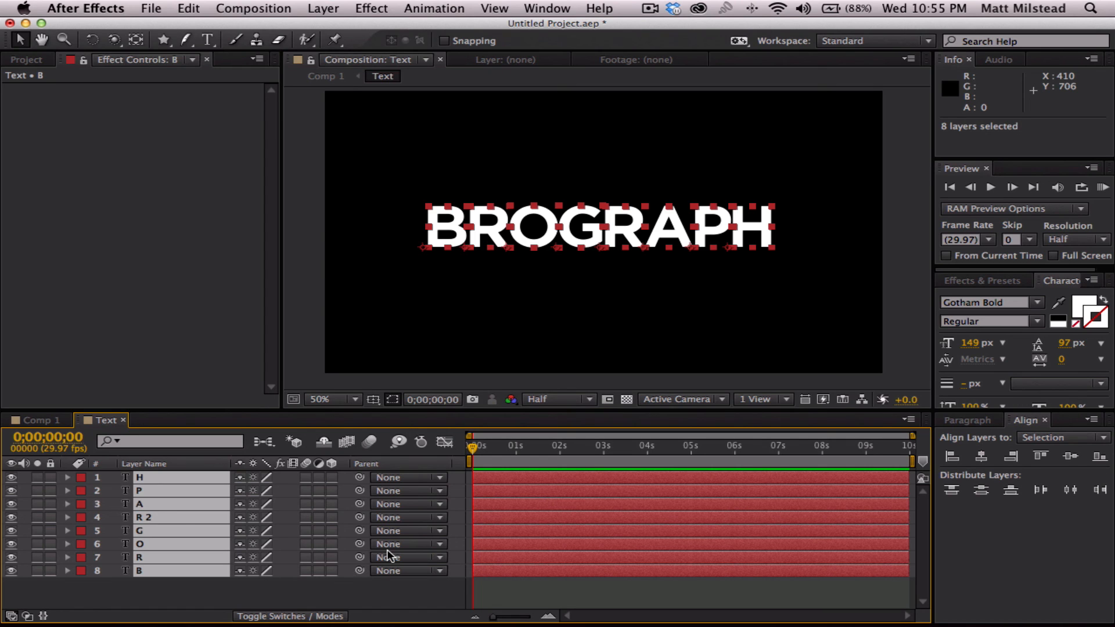
pyautogui.press('Right')
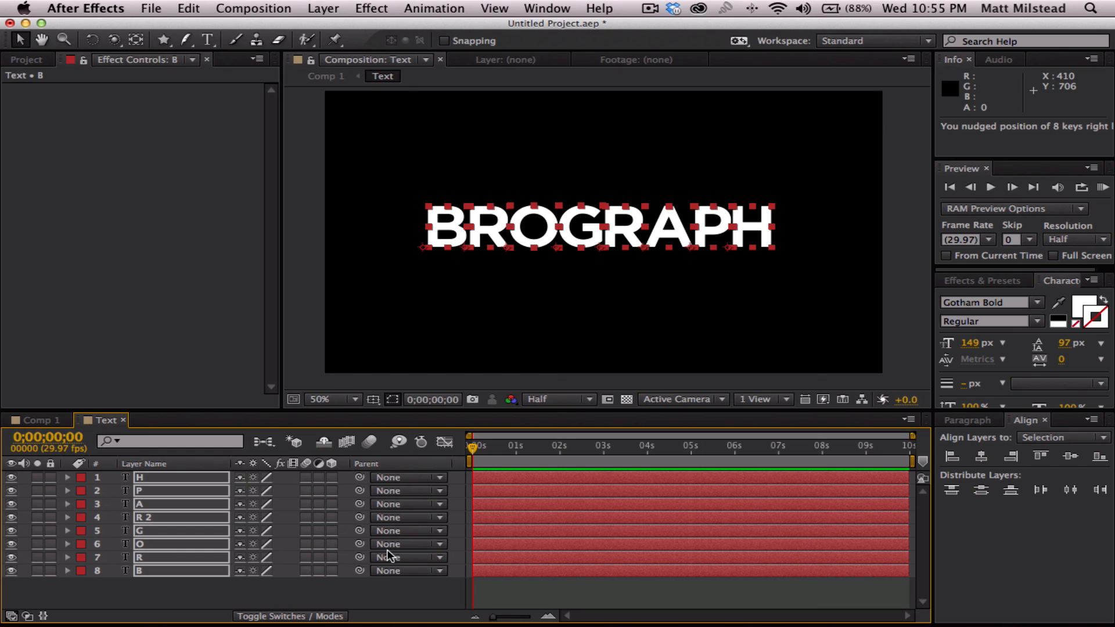
pyautogui.hotkey('shift', 'Left')
pyautogui.hotkey('shift', 'Right')
pyautogui.hotkey('shift', 'Left')
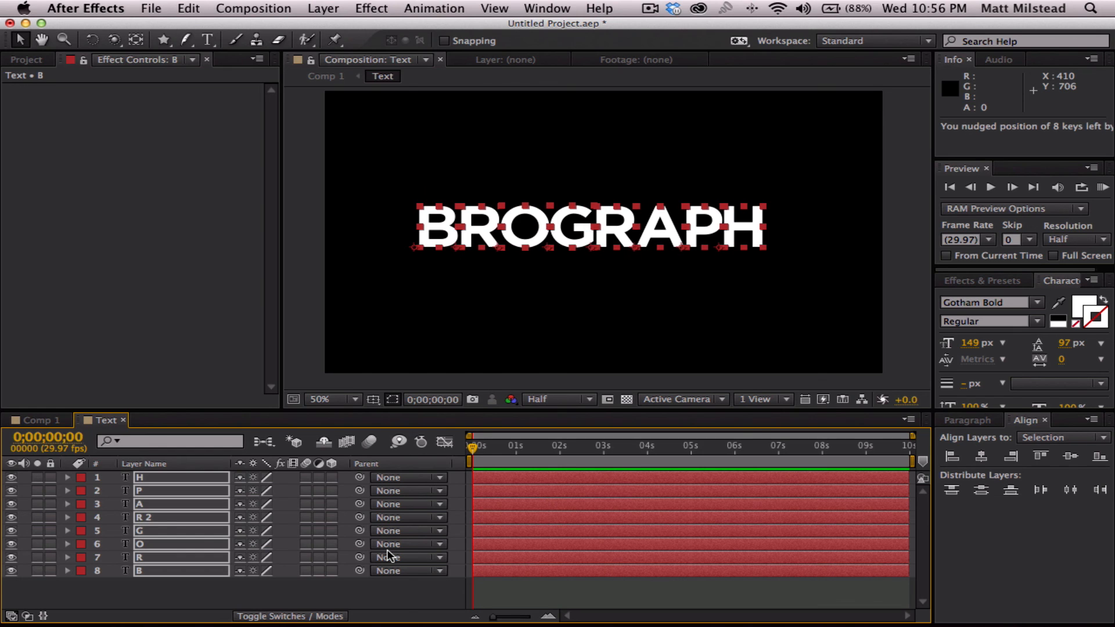
pyautogui.hotkey('shift', 'Right')
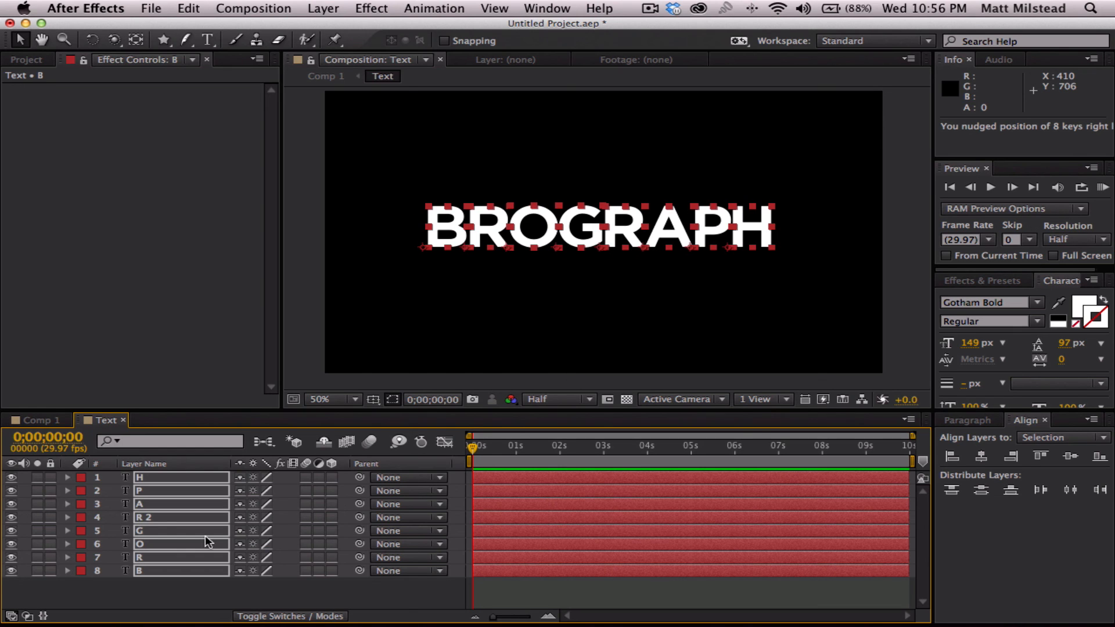
pyautogui.click(170, 591)
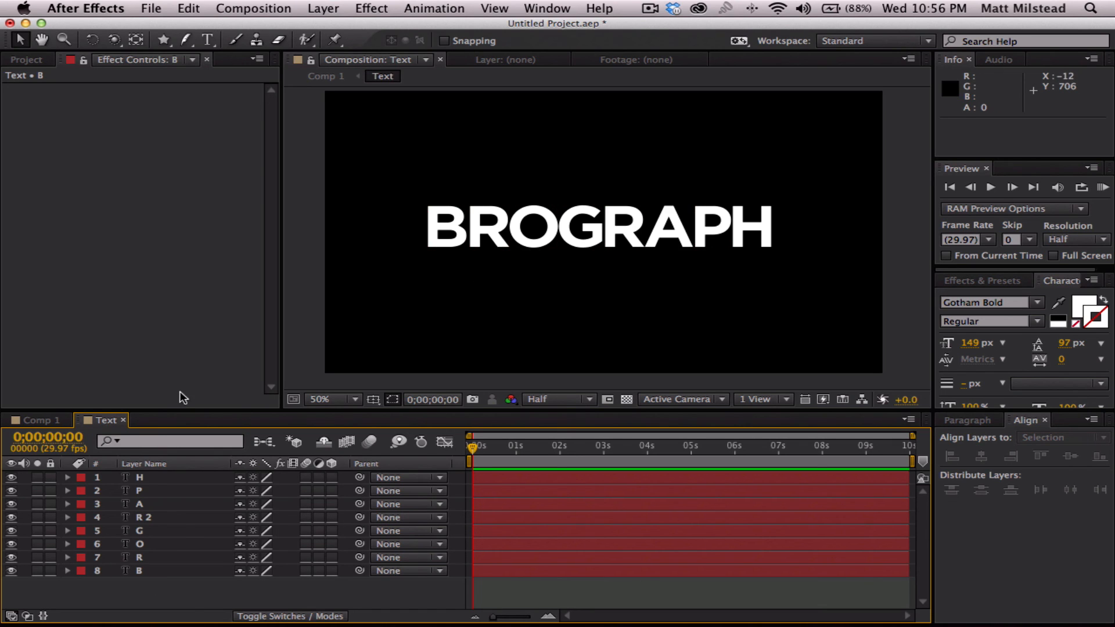
# - Move layer B's anchor point from the letter's lower-left corner to just inside its top edge with the Pan Behind tool
pyautogui.click(153, 569)
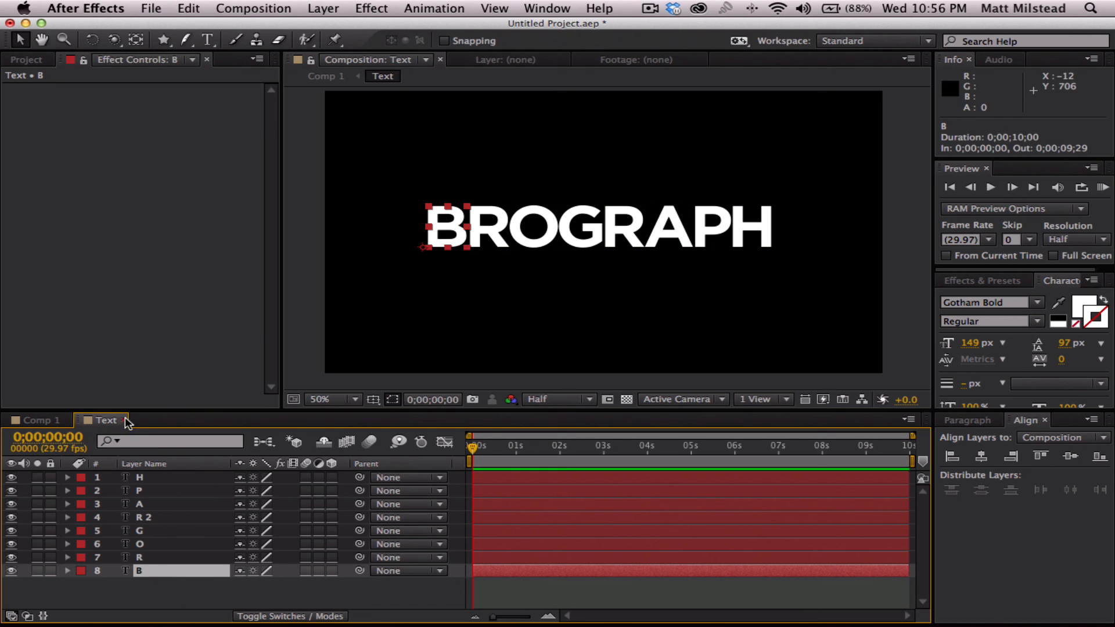
pyautogui.click(137, 41)
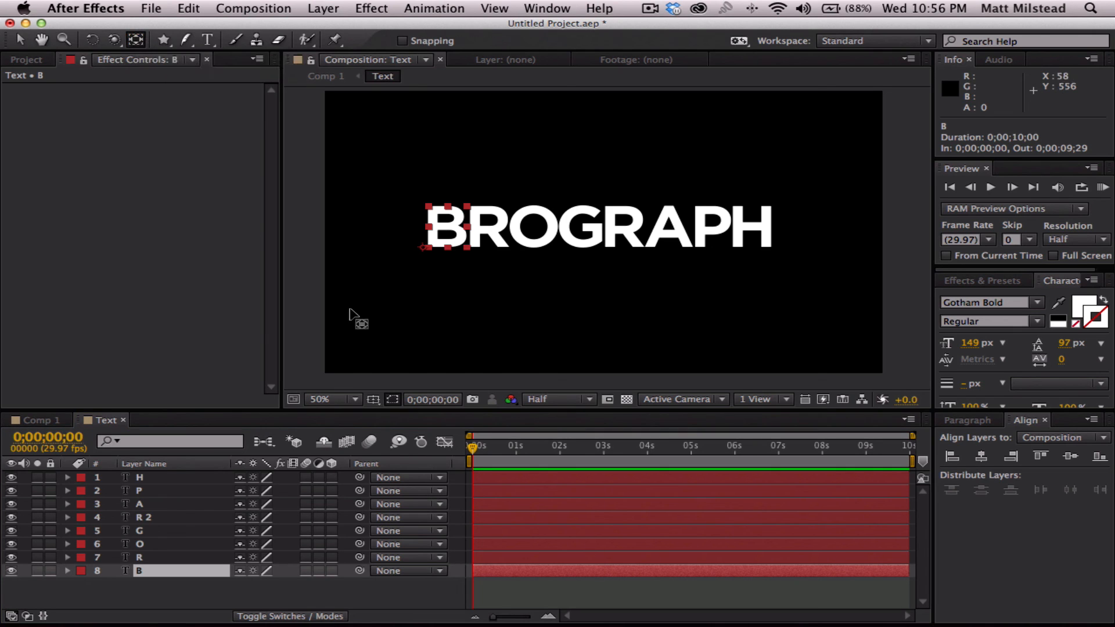
pyautogui.press('.')
pyautogui.press('h')
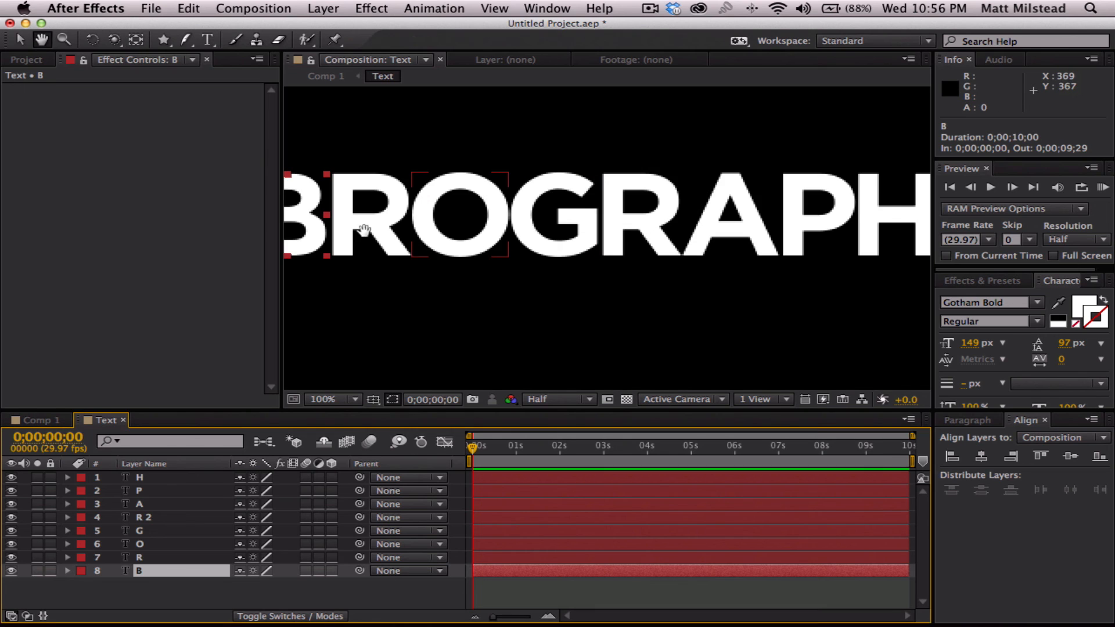
pyautogui.moveTo(360, 224); pyautogui.dragTo(577, 241)
pyautogui.press('y')
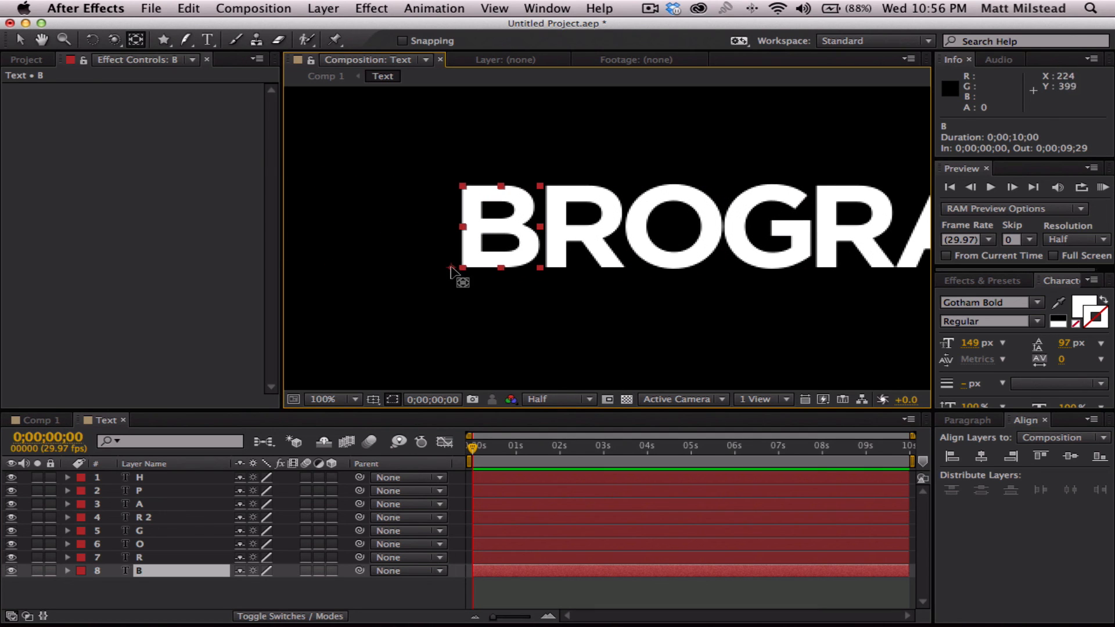
pyautogui.moveTo(453, 268); pyautogui.dragTo(493, 194)
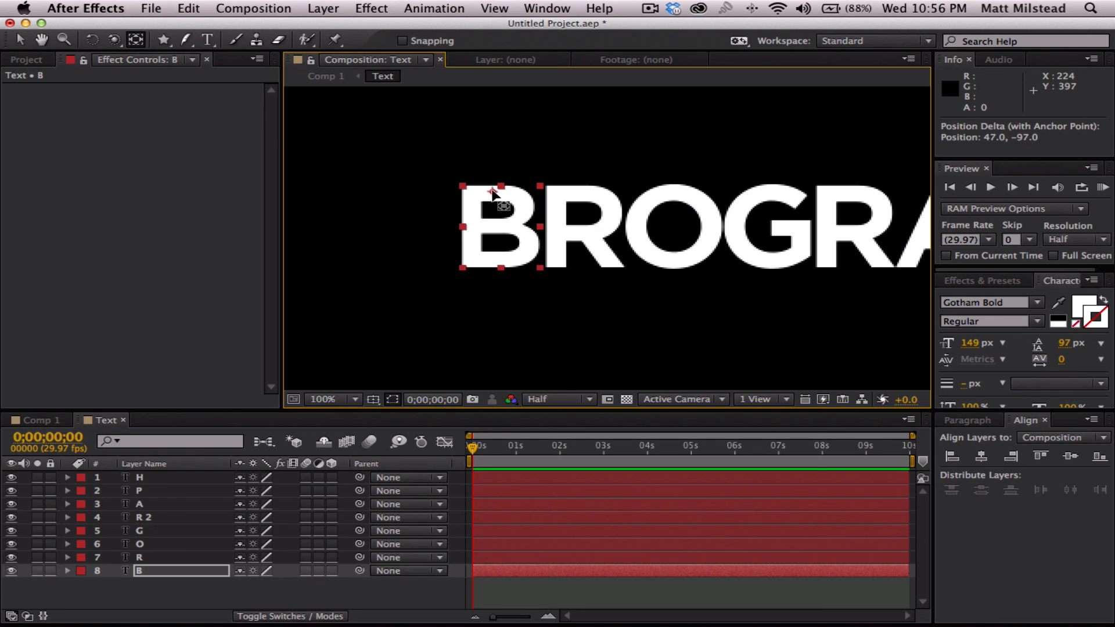
# - Move the anchor points of layers R, O and G from their lower-left corners to just inside each letter's top edge
pyautogui.click(141, 556)
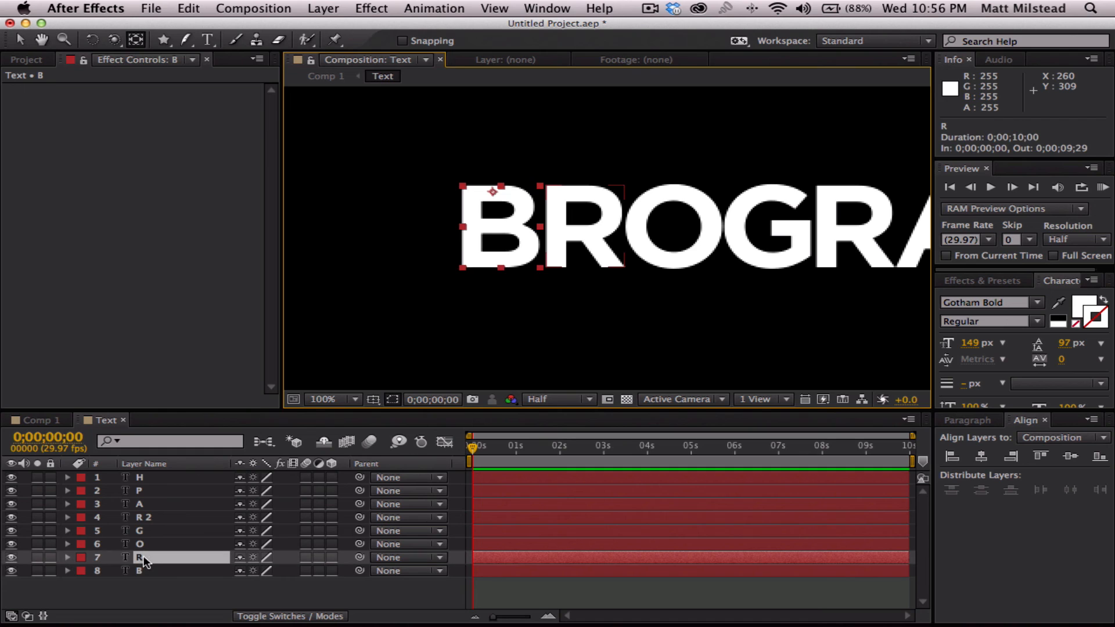
pyautogui.moveTo(536, 268); pyautogui.dragTo(578, 191)
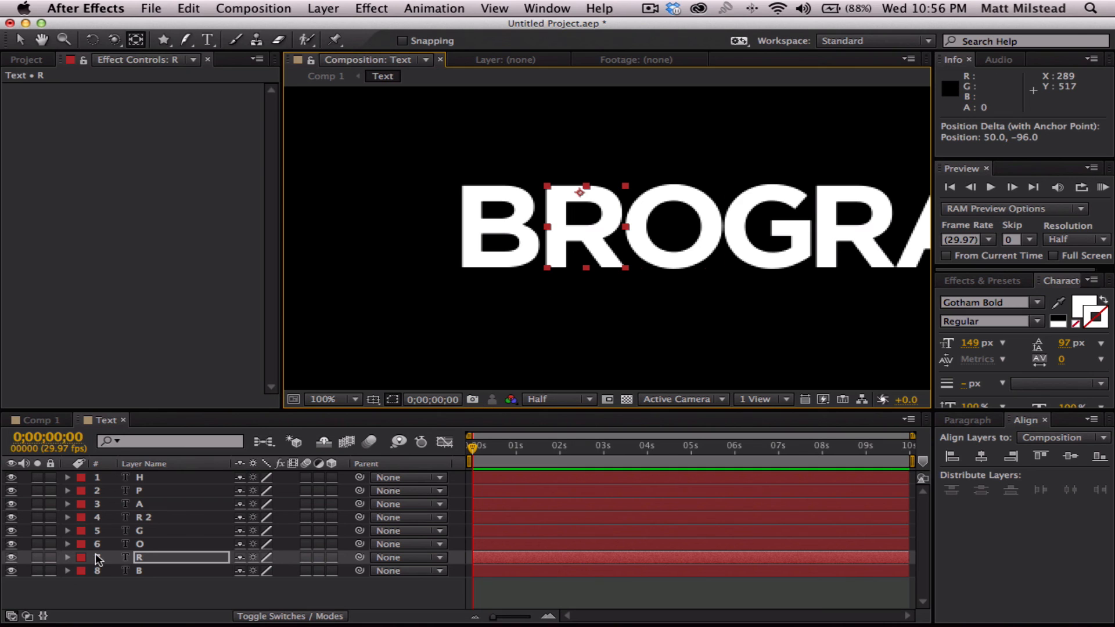
pyautogui.click(145, 544)
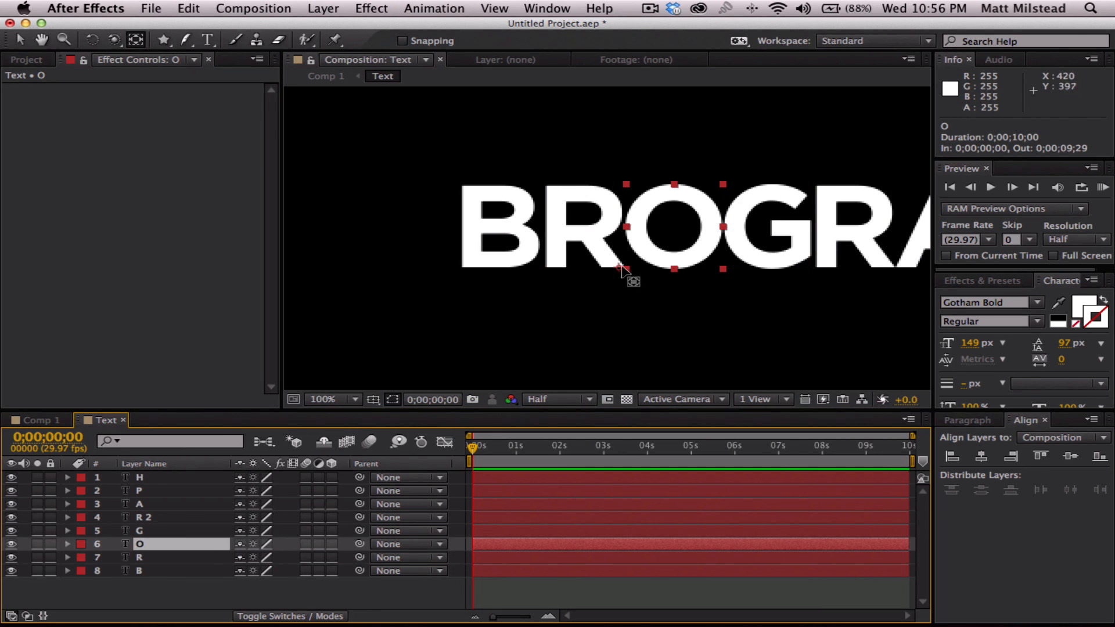
pyautogui.moveTo(620, 268); pyautogui.dragTo(673, 191)
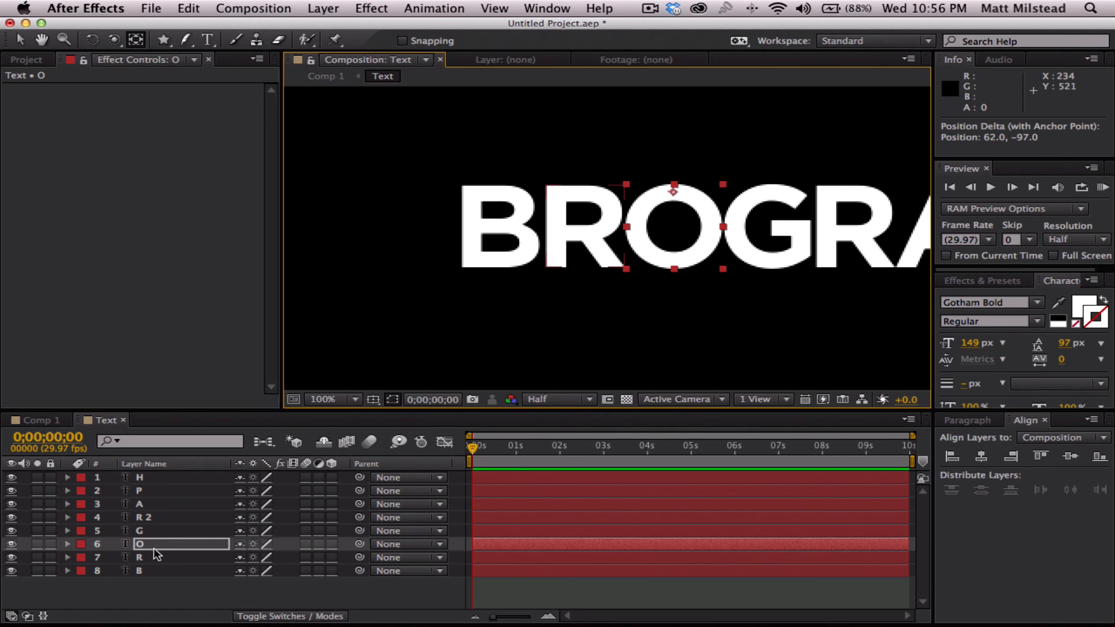
pyautogui.click(144, 531)
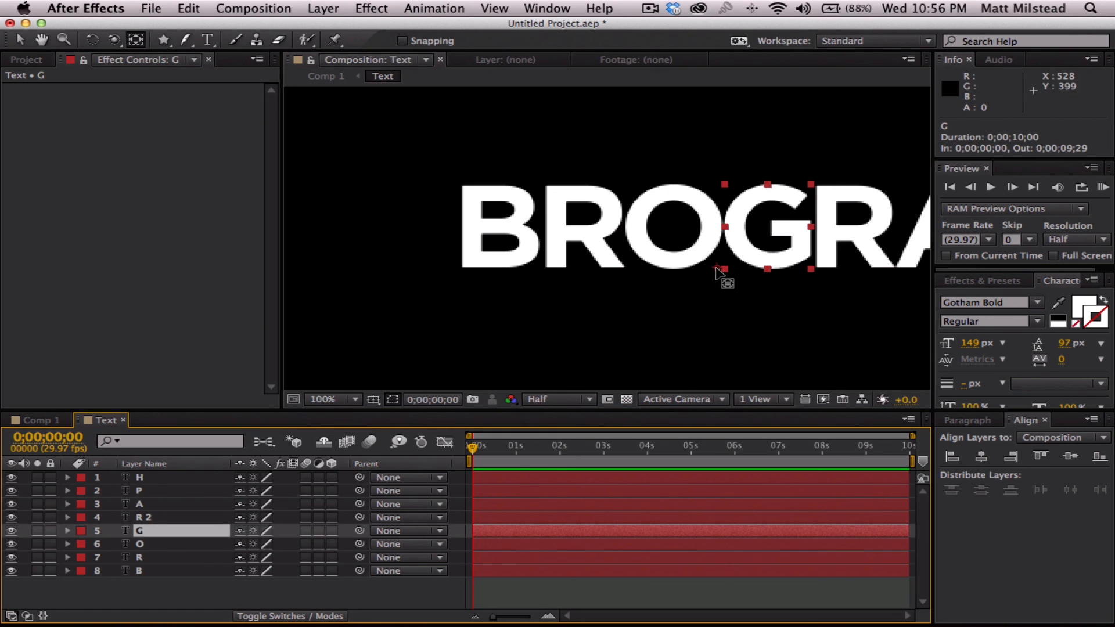
pyautogui.moveTo(720, 273); pyautogui.dragTo(770, 197)
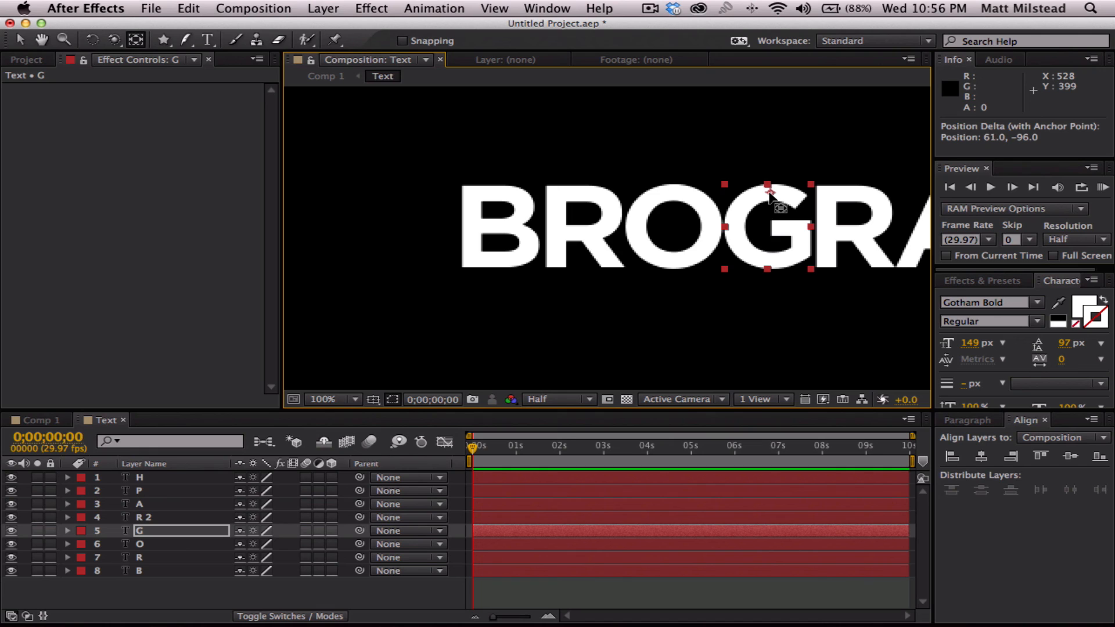
# - Move the anchor points of layers R 2, A and P to just inside each letter's top edge with the Pan Behind tool
pyautogui.press('h')
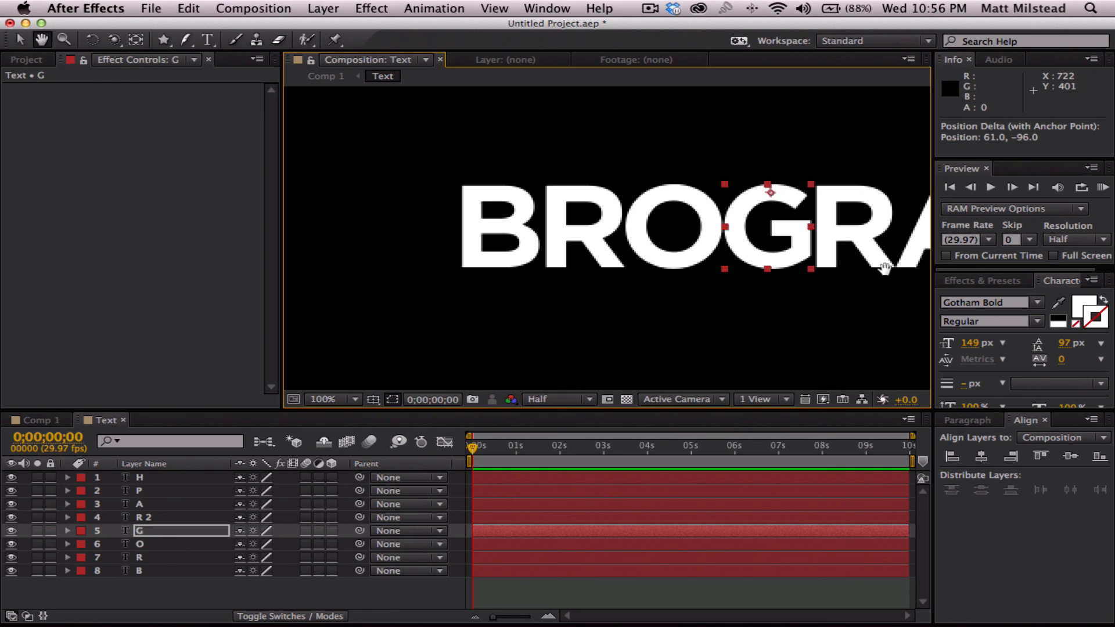
pyautogui.moveTo(885, 254); pyautogui.dragTo(568, 256)
pyautogui.press('y')
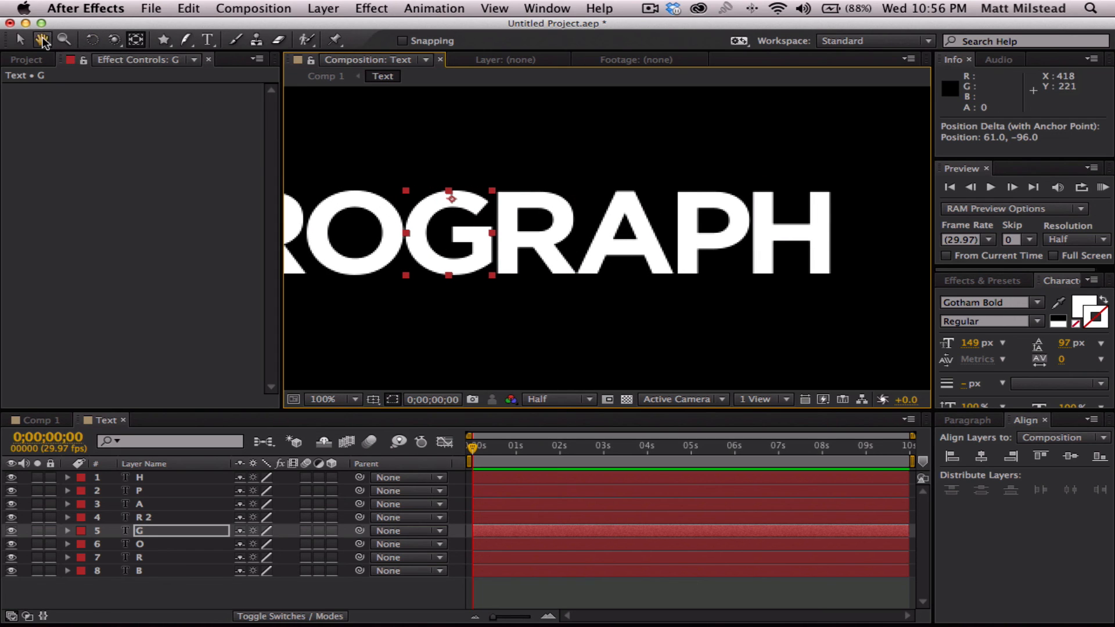
pyautogui.click(506, 256)
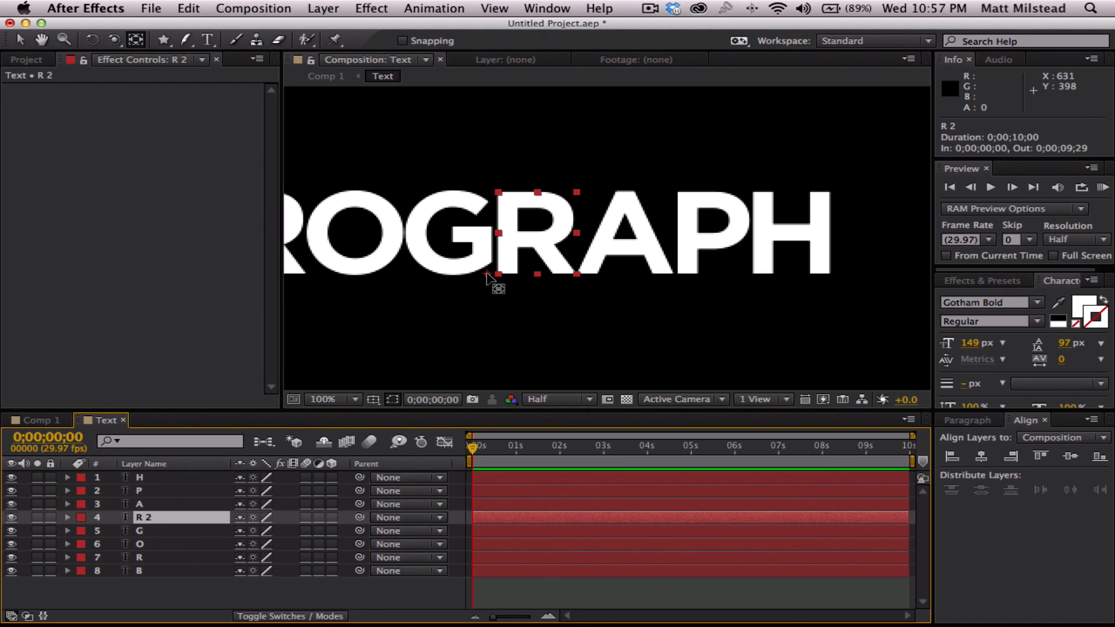
pyautogui.moveTo(500, 287); pyautogui.dragTo(529, 199)
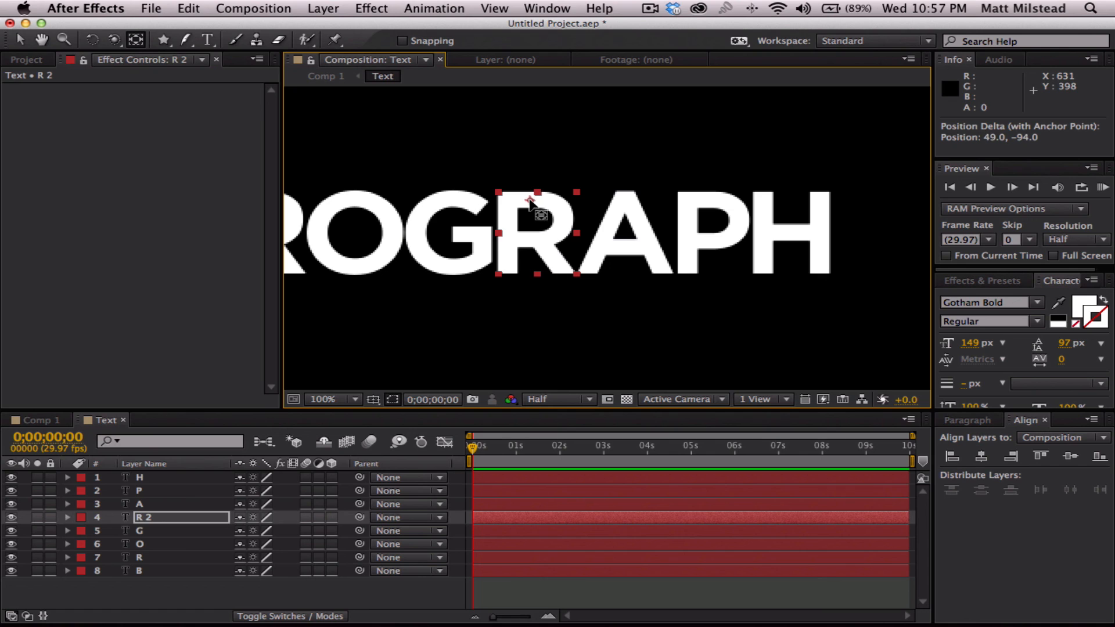
pyautogui.click(142, 510)
pyautogui.moveTo(589, 267); pyautogui.dragTo(624, 200)
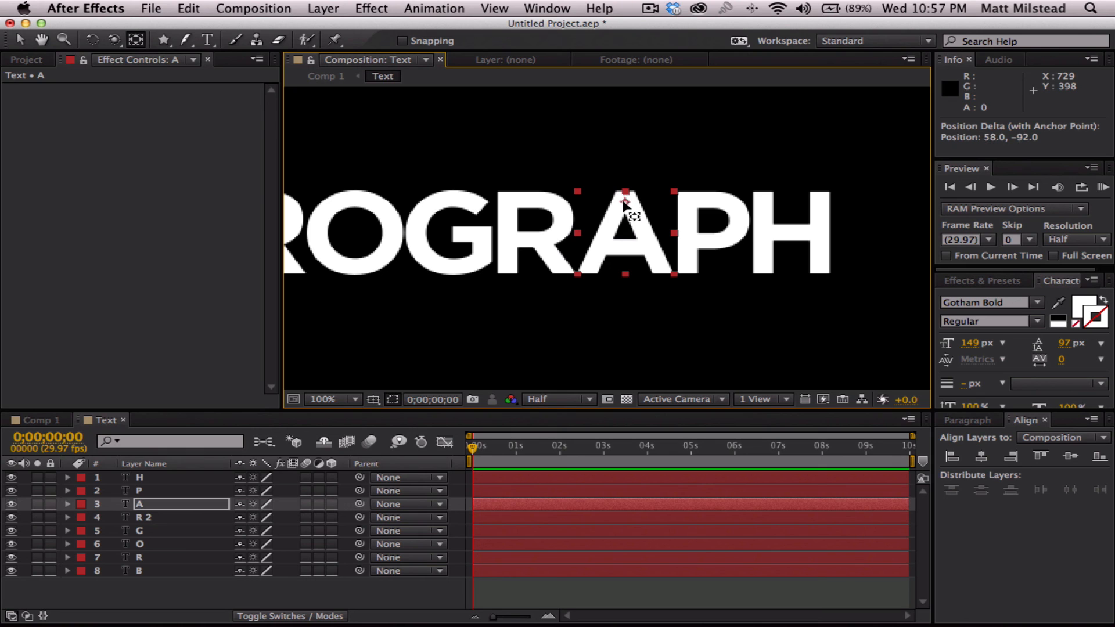
pyautogui.click(144, 491)
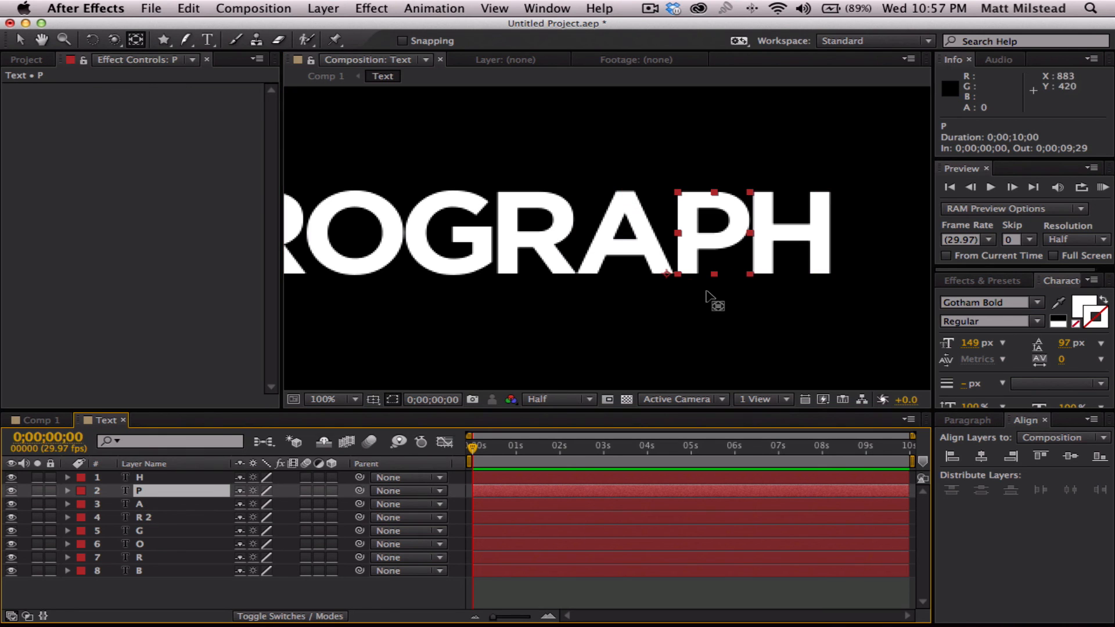
pyautogui.moveTo(667, 273); pyautogui.dragTo(706, 200)
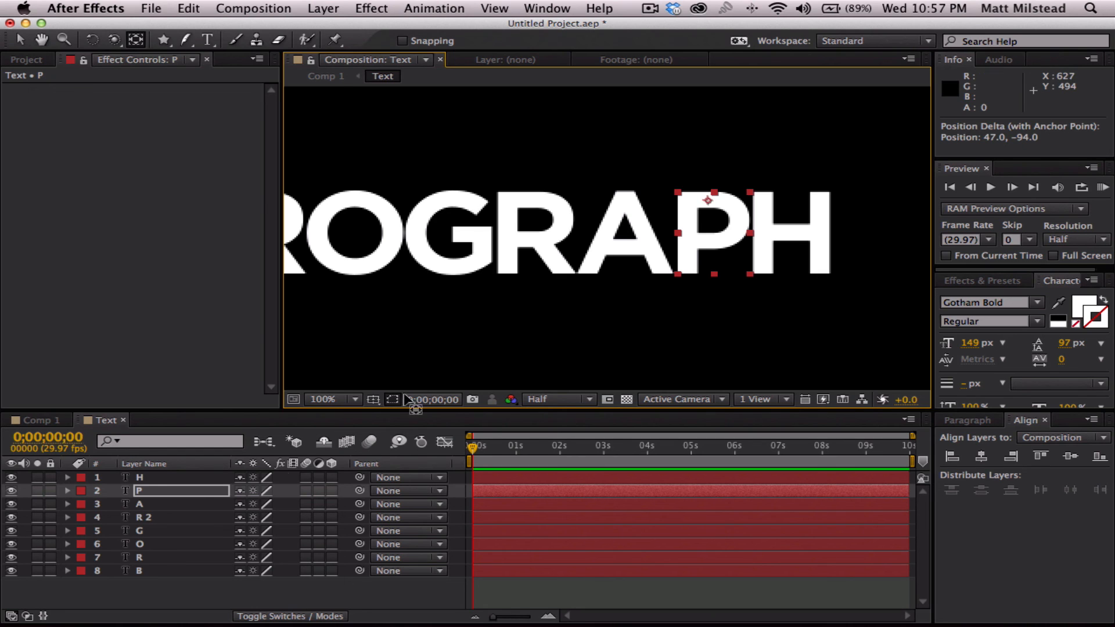
# - Move layer H's anchor point to the middle of its crossbar, and bring the whole word back into view with nothing selected
pyautogui.click(141, 477)
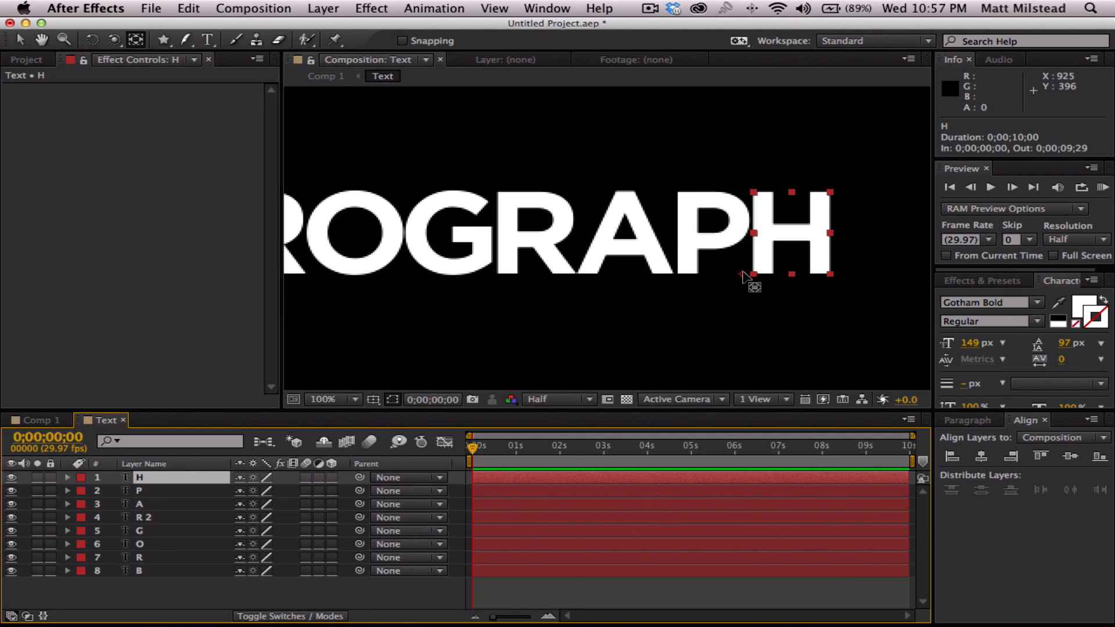
pyautogui.moveTo(745, 276); pyautogui.dragTo(791, 232)
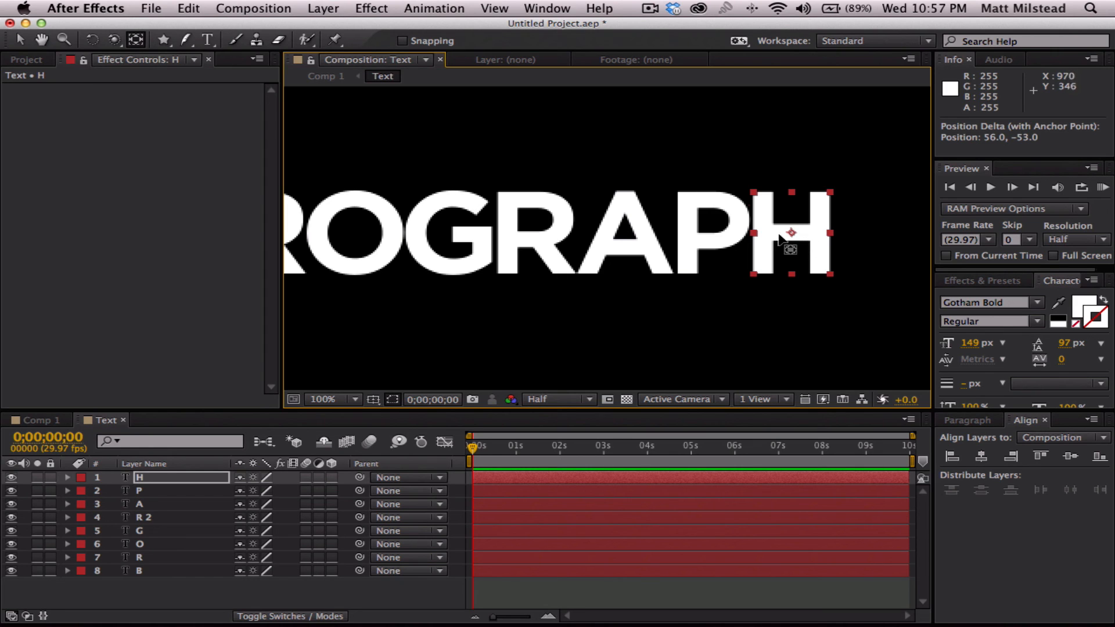
pyautogui.scroll(-2, 511, 320)
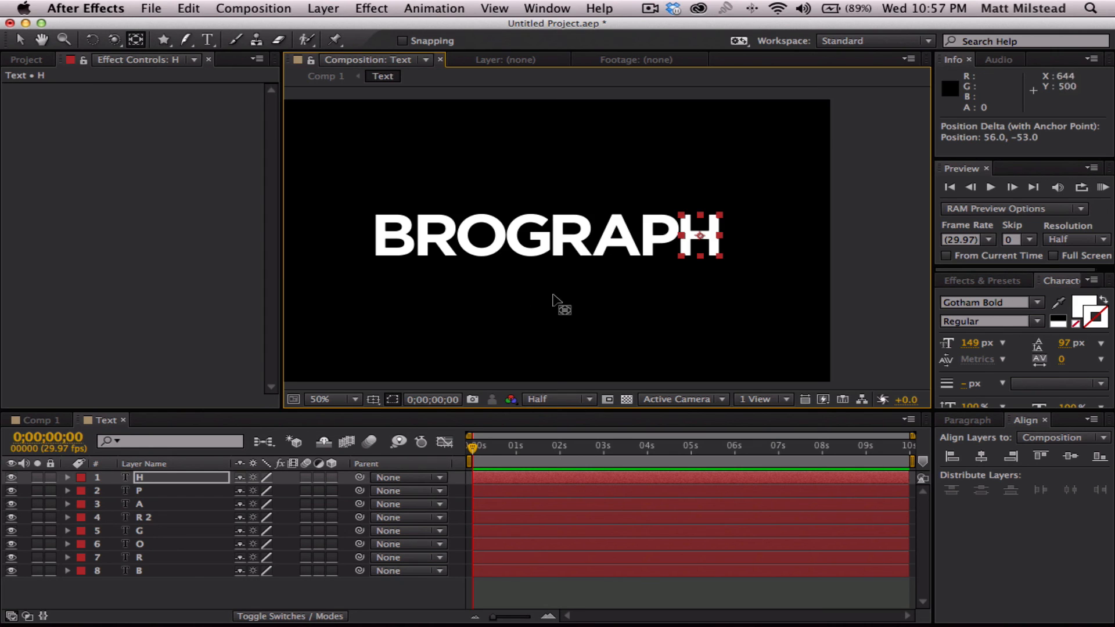
pyautogui.press('h')
pyautogui.moveTo(488, 293); pyautogui.dragTo(547, 294)
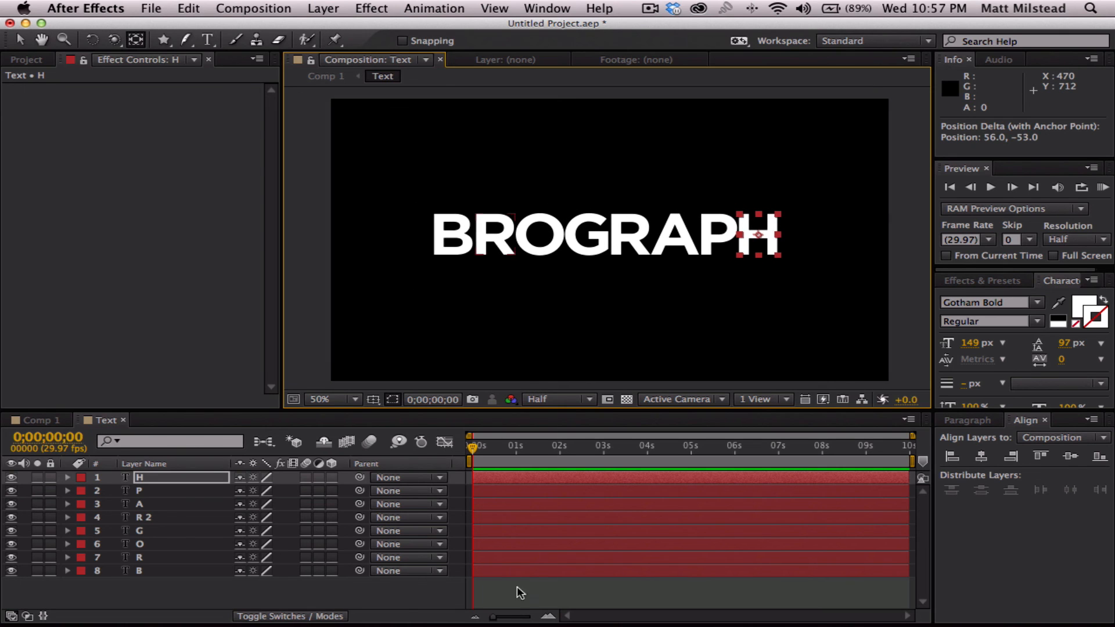
pyautogui.click(524, 594)
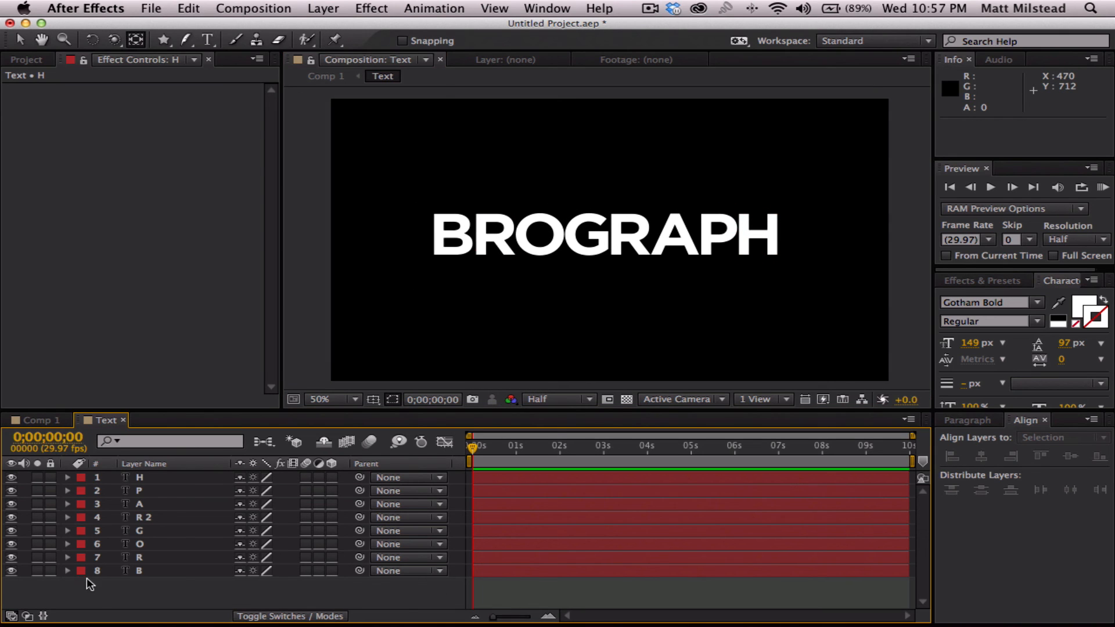
# - At 0;00;01;10, reveal Position and Rotation for all eight letter layers and set keyframes for both properties
pyautogui.click(144, 571)
pyautogui.keyDown('shift'); pyautogui.click(145, 477); pyautogui.keyUp('shift')
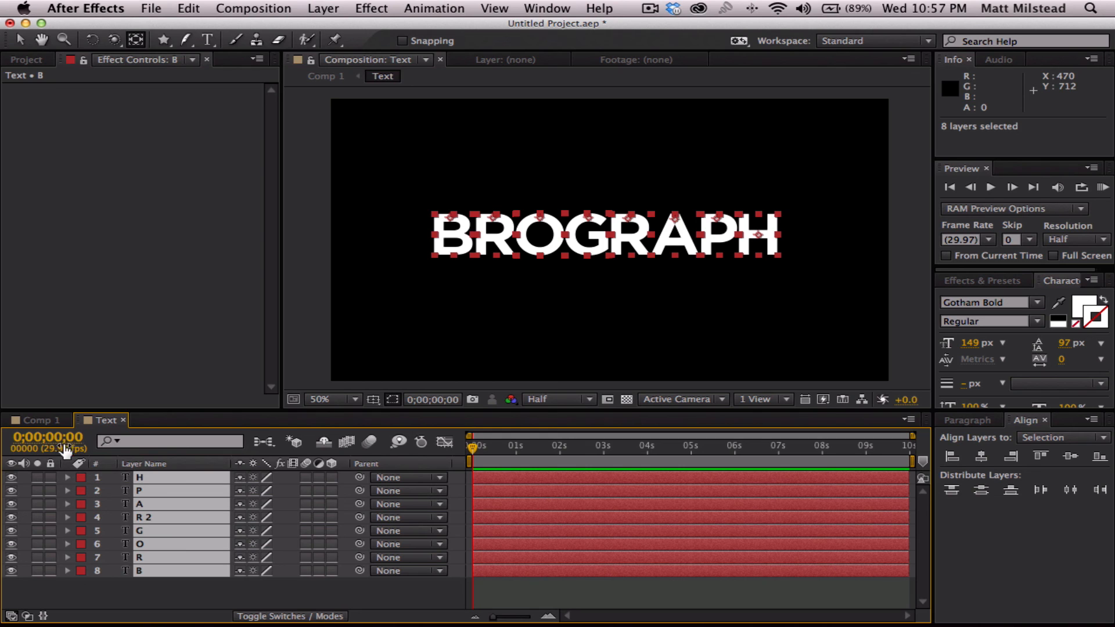
pyautogui.moveTo(479, 445); pyautogui.dragTo(532, 449)
pyautogui.click(68, 479)
pyautogui.click(68, 479)
pyautogui.press('p')
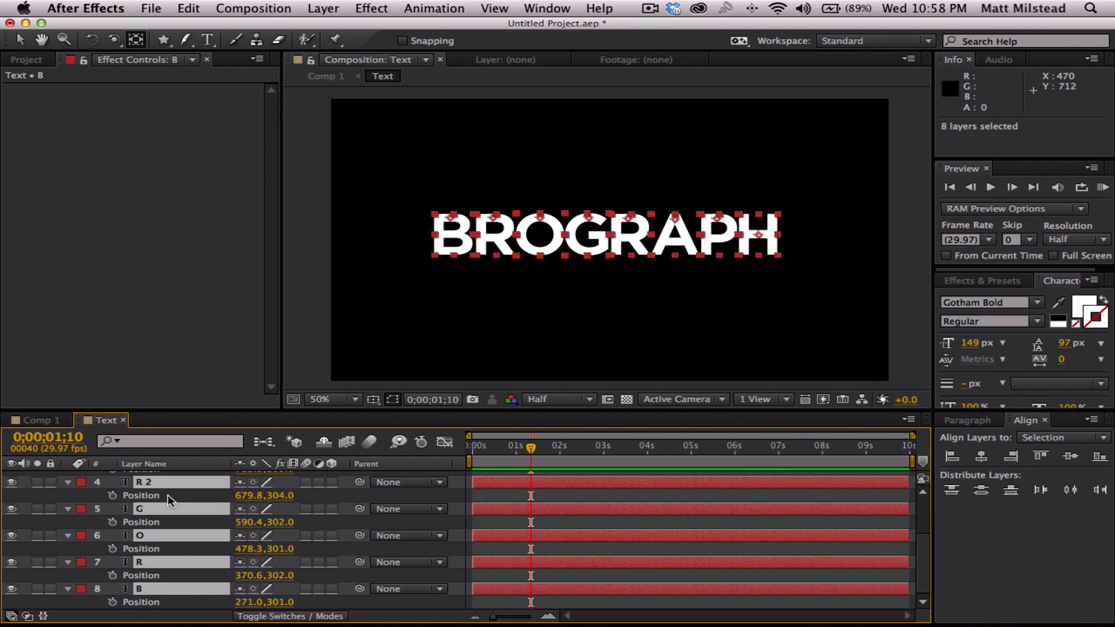
pyautogui.hotkey('shift', 'r')
pyautogui.scroll(2, 174, 511)
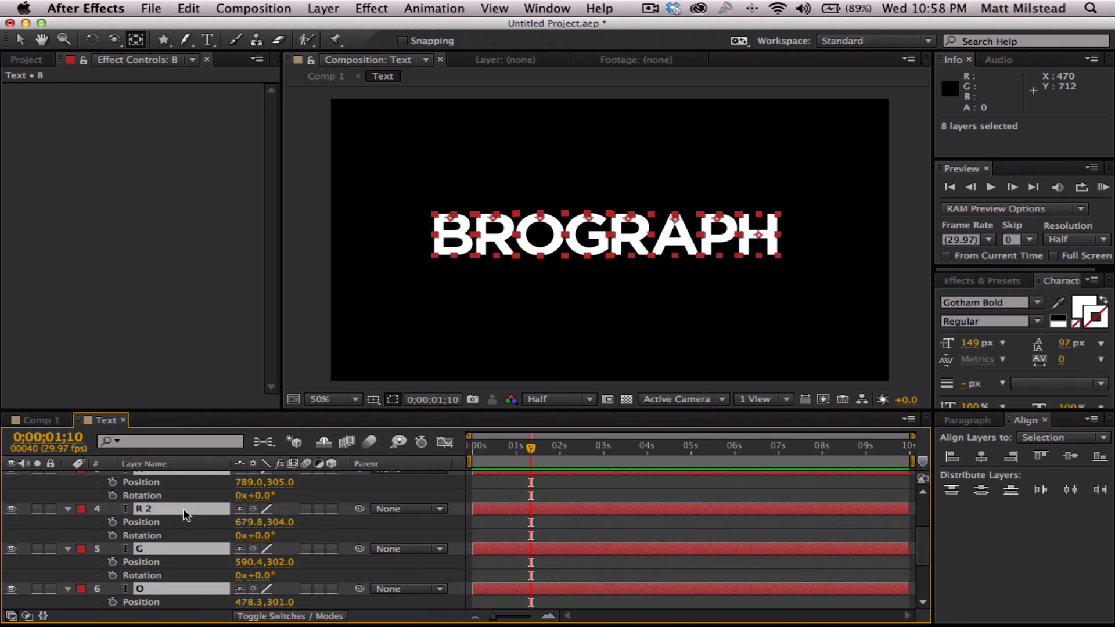
pyautogui.scroll(3, 173, 511)
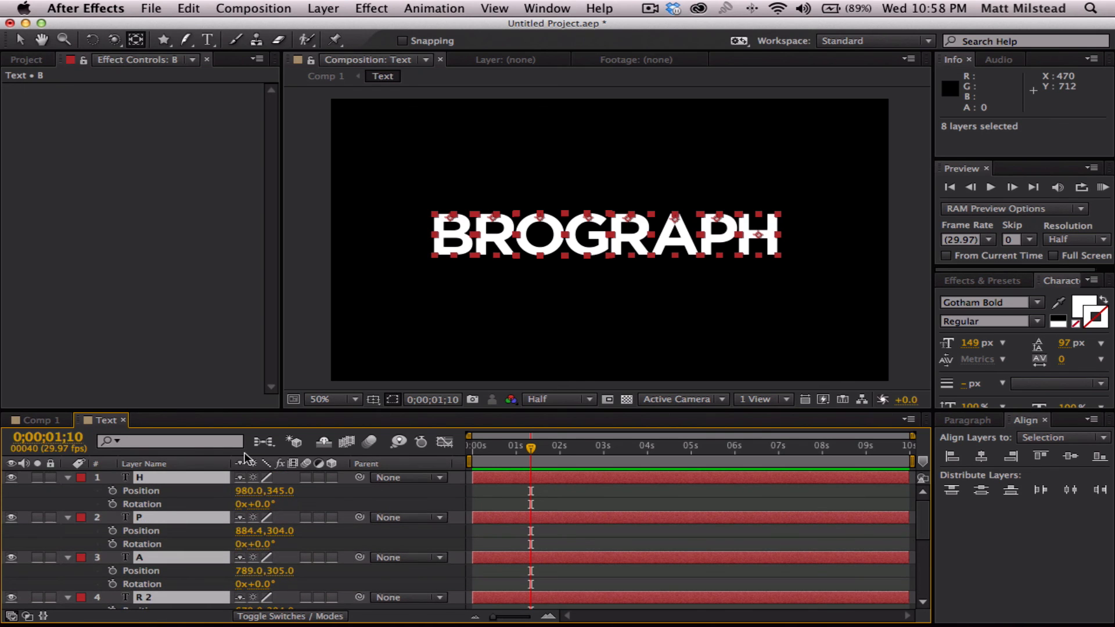
pyautogui.click(113, 492)
pyautogui.click(113, 504)
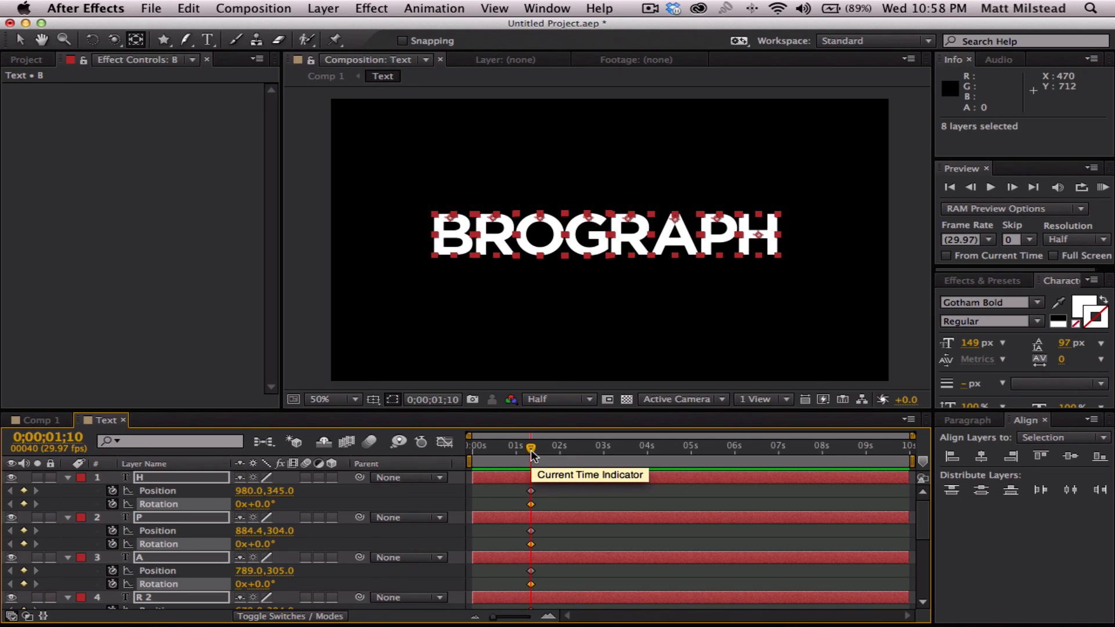
pyautogui.press('pageup')
pyautogui.press('pagedown')
pyautogui.press('pageup')
pyautogui.press('pagedown')
pyautogui.press('pageup')
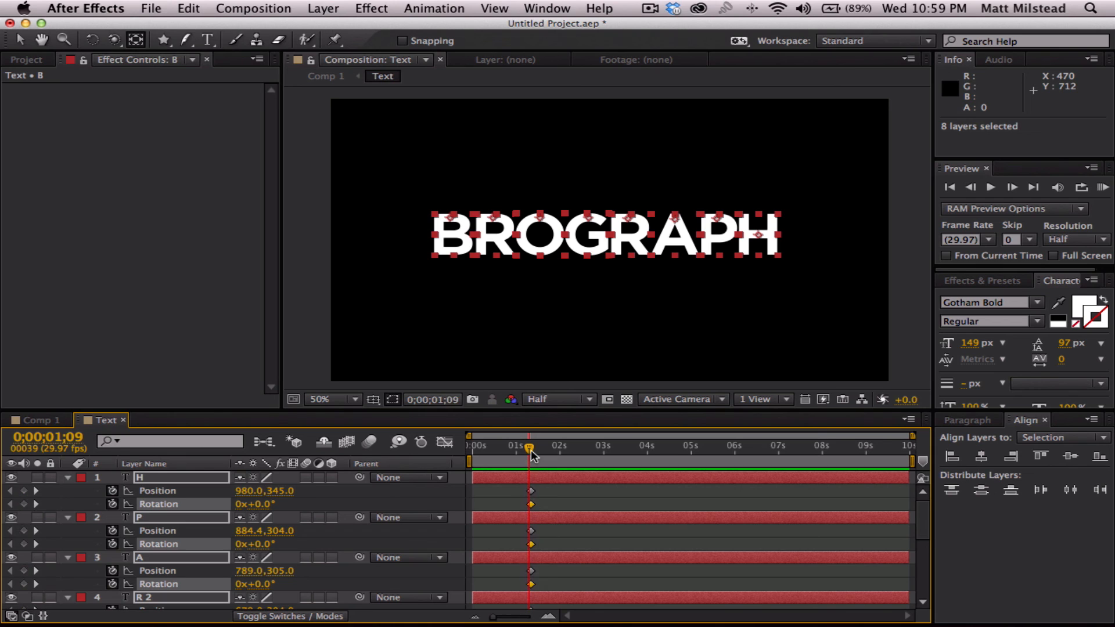
pyautogui.press('pagedown')
# - Ten frames earlier, at 0;00;01;00, raise all eight letters together until layer H's vertical position is 301
pyautogui.hotkey('shift', 'pageup')
pyautogui.moveTo(279, 493); pyautogui.dragTo(243, 490)
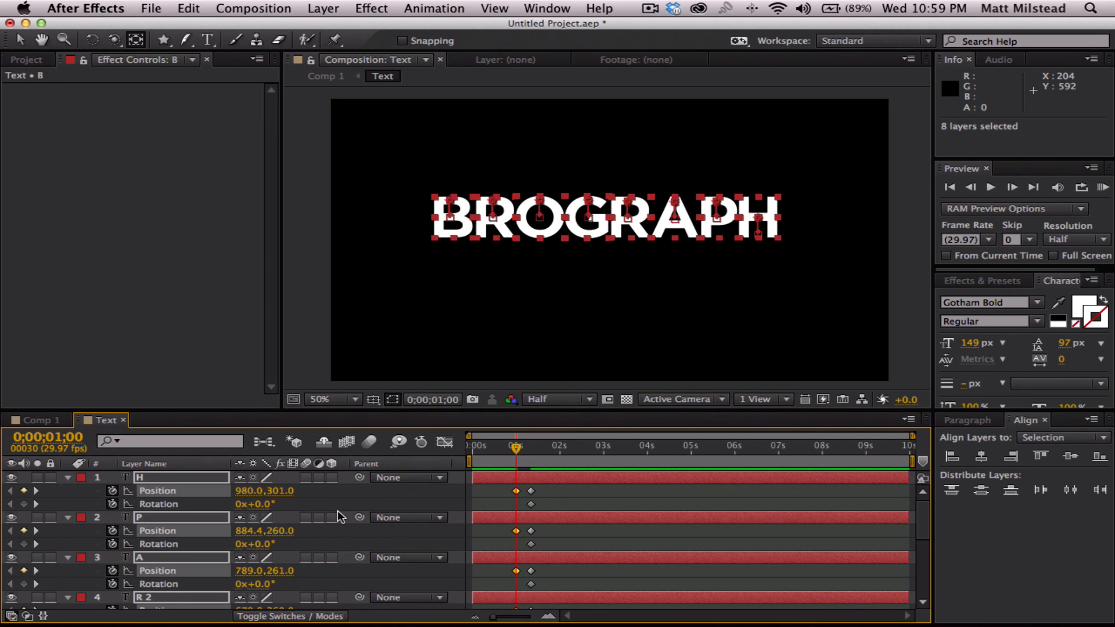
pyautogui.click(485, 497)
# - At 0;00;01;00, set the rotation of layer H to 12°, P to -9° and A to 7°
pyautogui.click(155, 479)
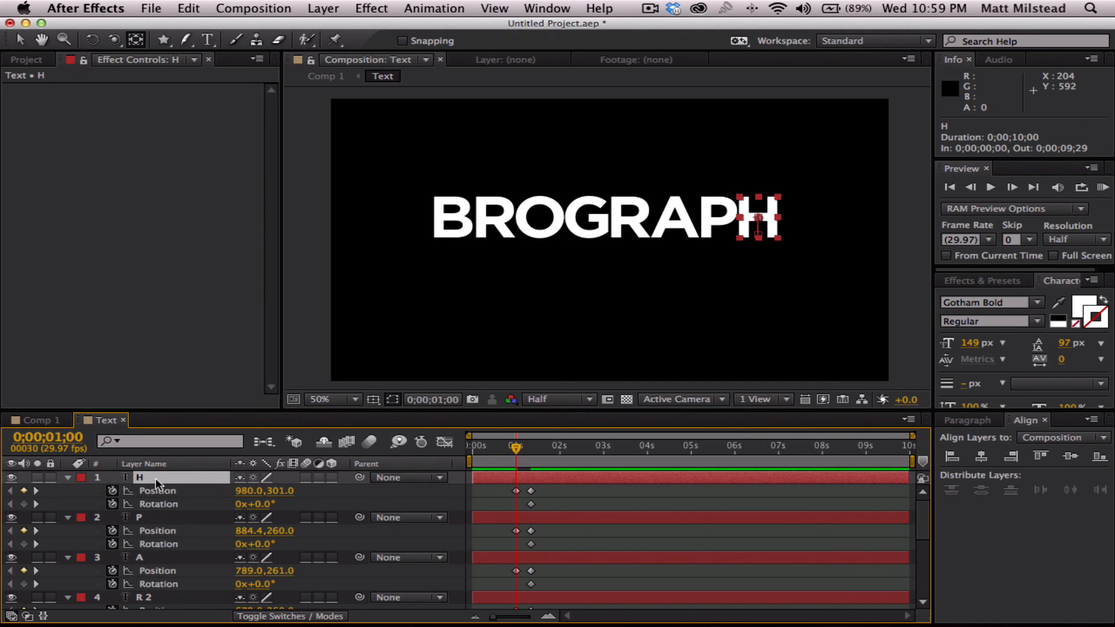
pyautogui.moveTo(257, 504); pyautogui.dragTo(271, 504)
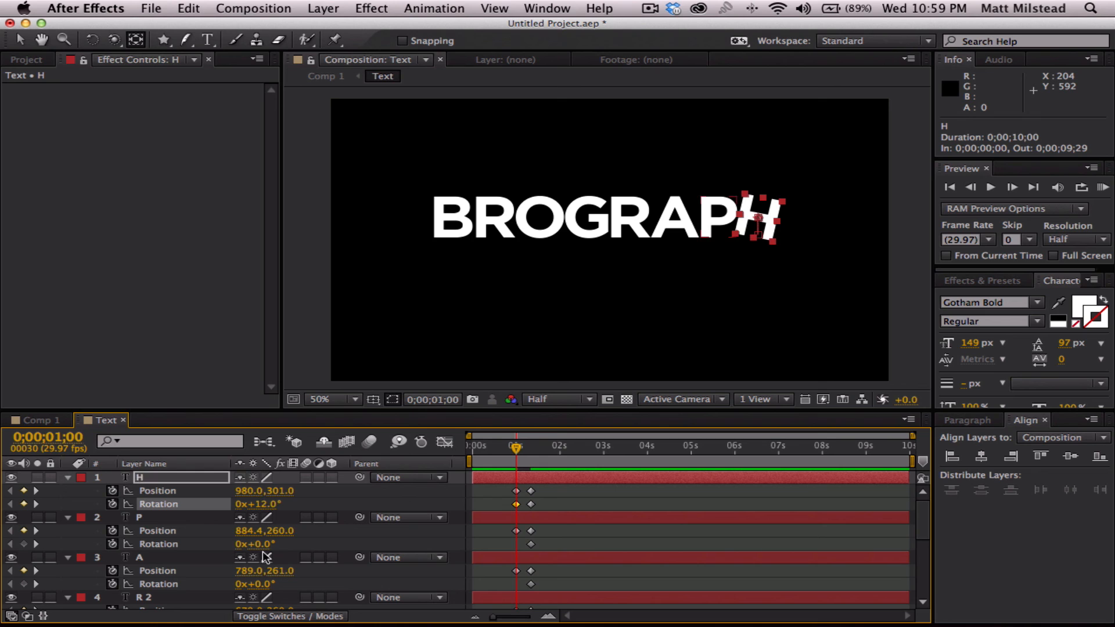
pyautogui.moveTo(262, 546); pyautogui.dragTo(255, 544)
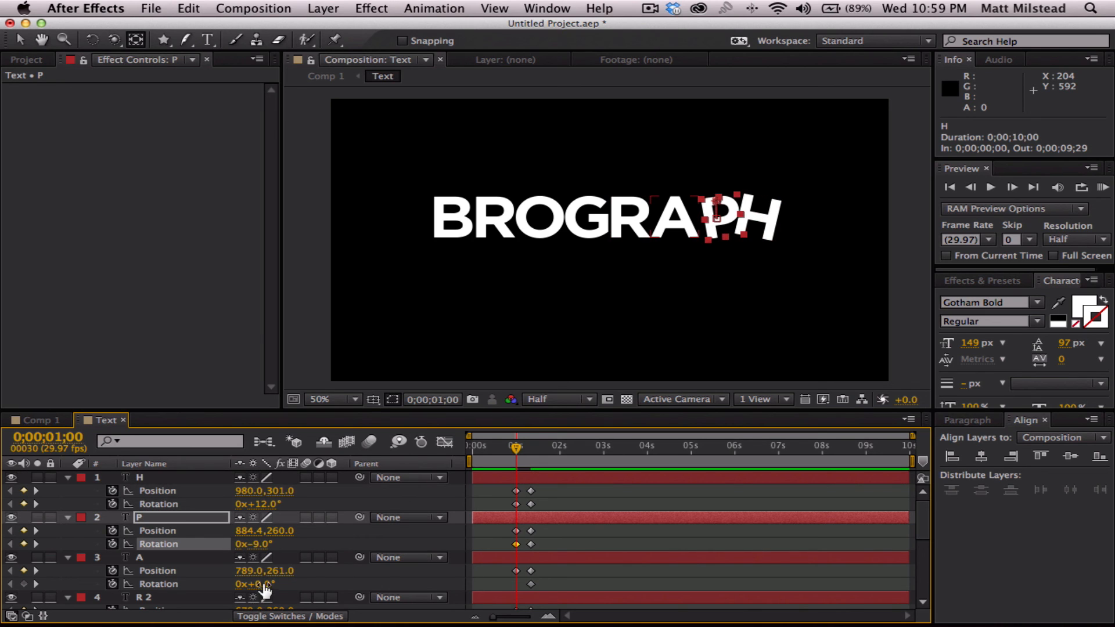
pyautogui.moveTo(260, 584); pyautogui.dragTo(270, 584)
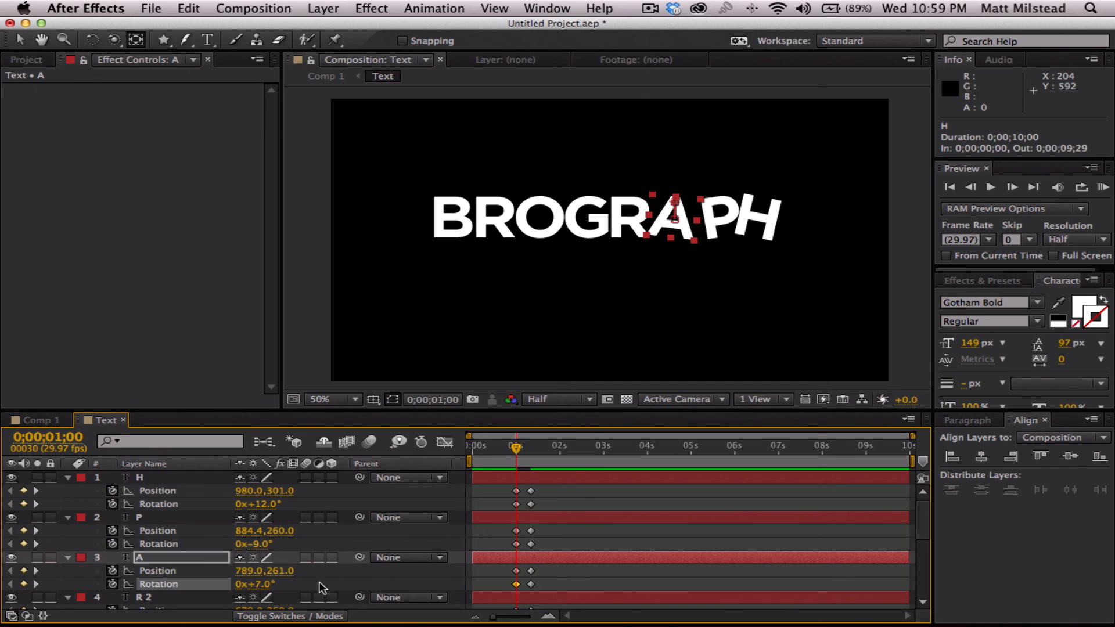
# - At 0;00;01;00, set the rotation of layer R 2 to -7°, G to 9°, O to -11°, R to -11° and B to 15°
pyautogui.moveTo(923, 520); pyautogui.dragTo(923, 557)
pyautogui.moveTo(264, 499); pyautogui.dragTo(262, 498)
pyautogui.moveTo(261, 536); pyautogui.dragTo(255, 579)
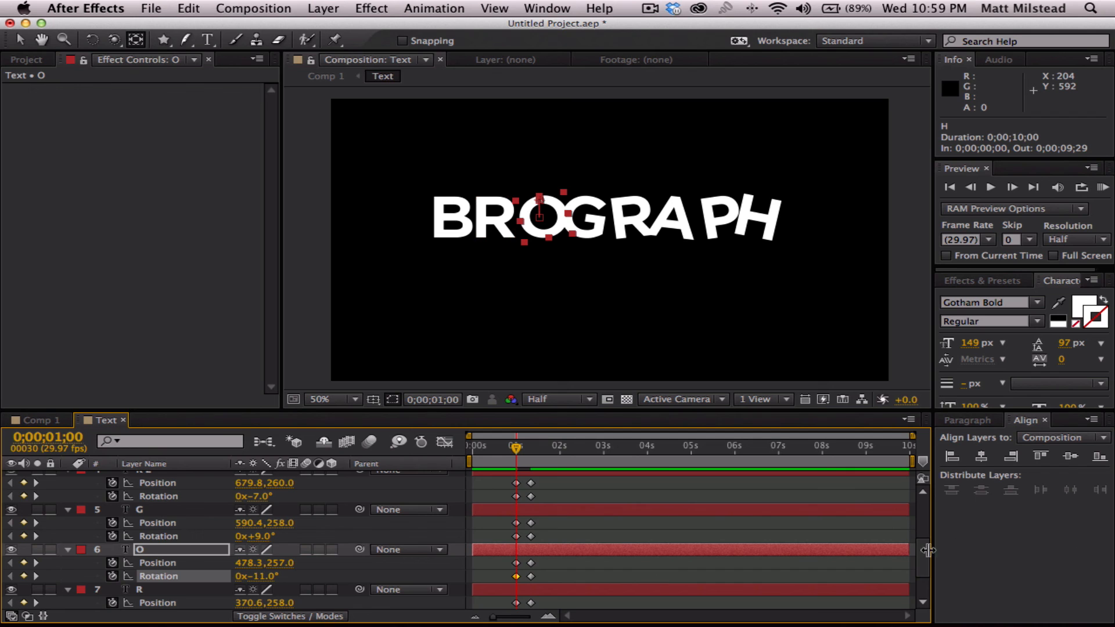
pyautogui.scroll(-3, 927, 558)
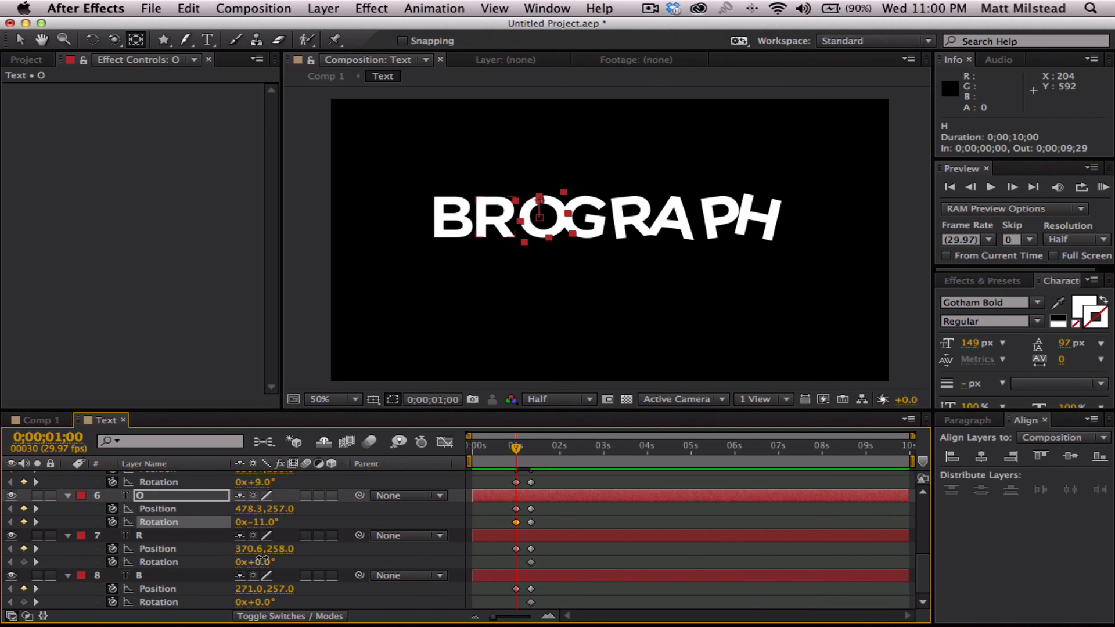
pyautogui.moveTo(258, 562); pyautogui.dragTo(254, 562)
pyautogui.moveTo(260, 603); pyautogui.dragTo(275, 606)
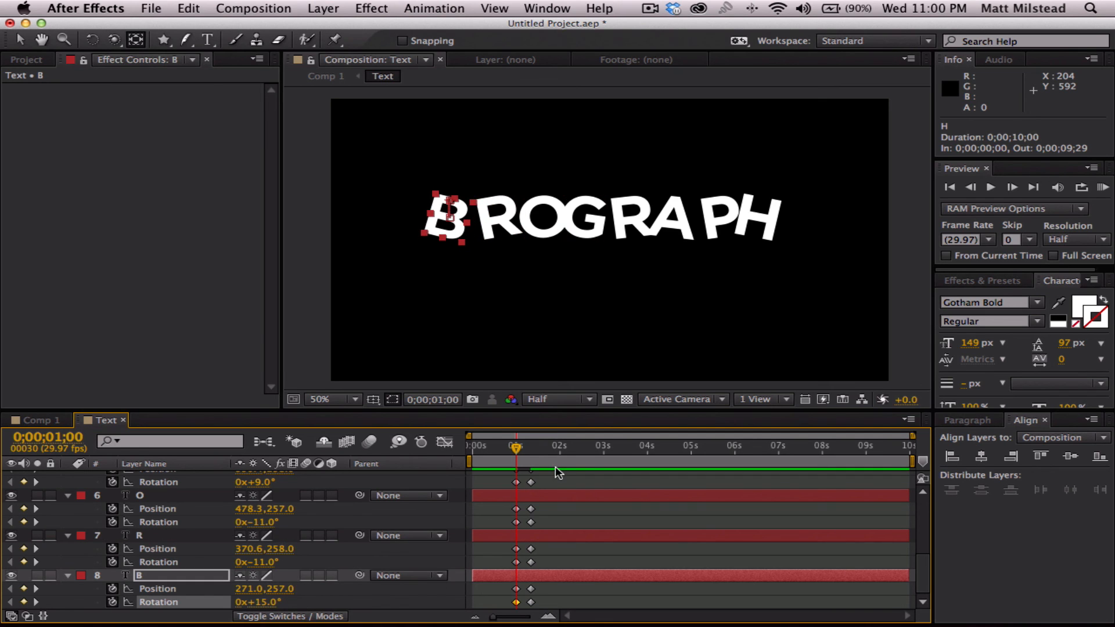
# - Check the keyframes of all letter layers at 0;00;01;00 and play the drop animation from there
pyautogui.moveTo(513, 607); pyautogui.dragTo(521, 462)
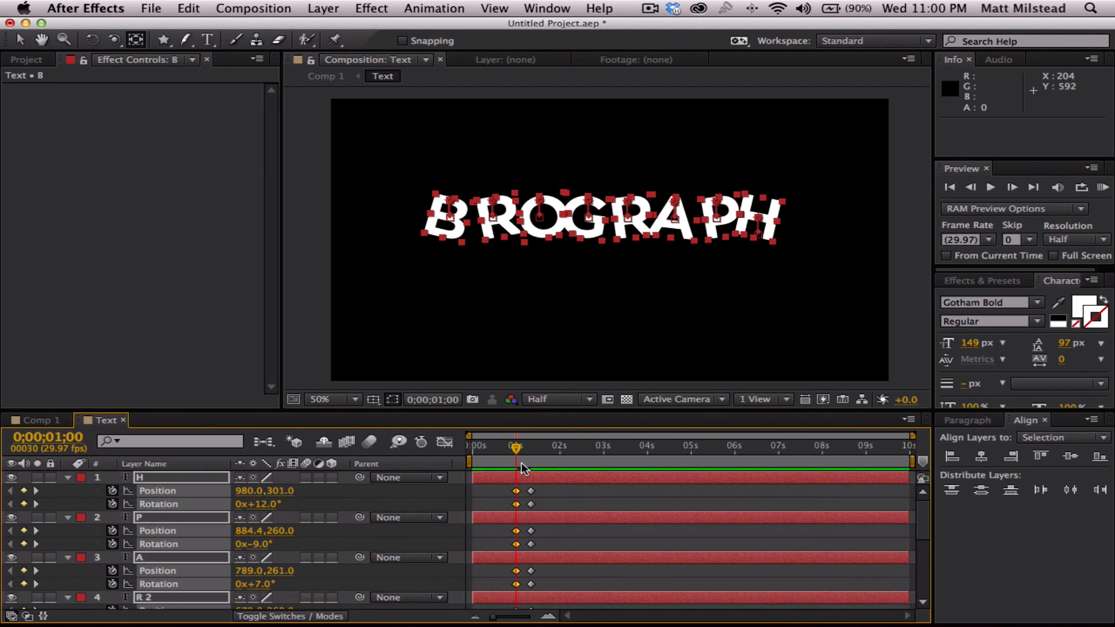
pyautogui.click(555, 494)
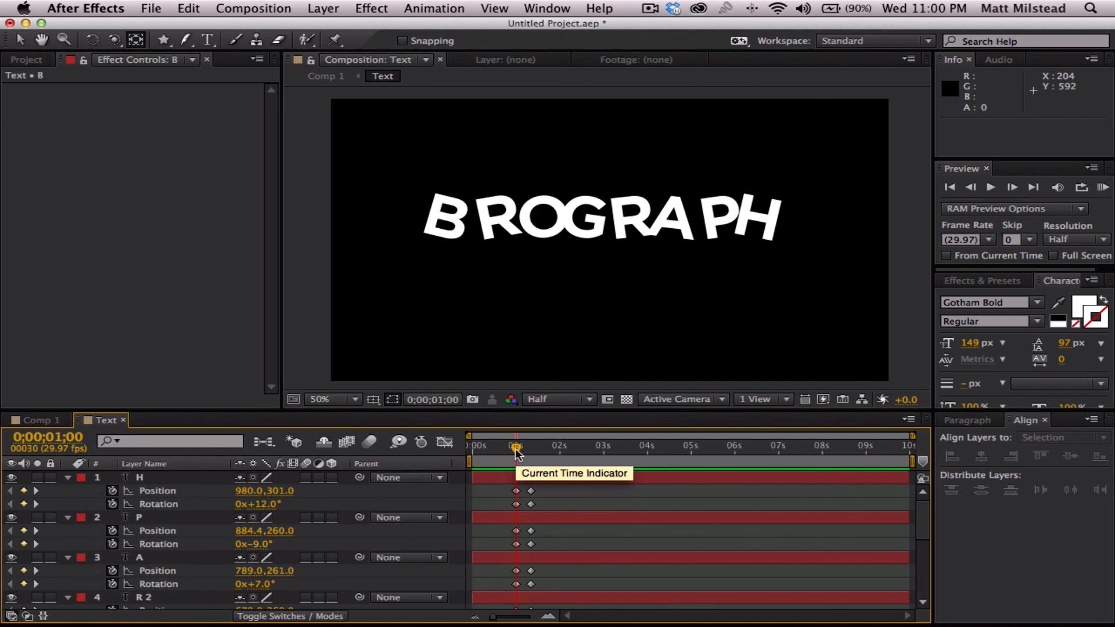
pyautogui.press('space')
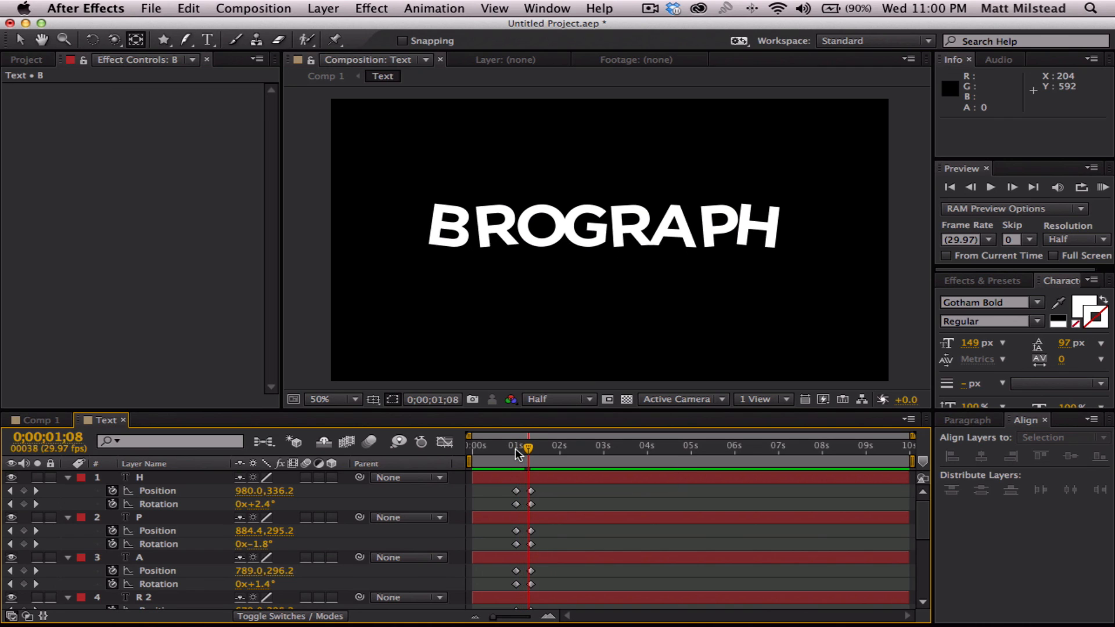
# - Ten frames before the 0;00;01;00 keyframes, at 0;00;00;20, lower all eight letters together until layer H's vertical position is 418
pyautogui.press('pageup')
pyautogui.press('pageup')
pyautogui.press('pageup')
pyautogui.press('pageup')
pyautogui.press('pageup')
pyautogui.press('pageup')
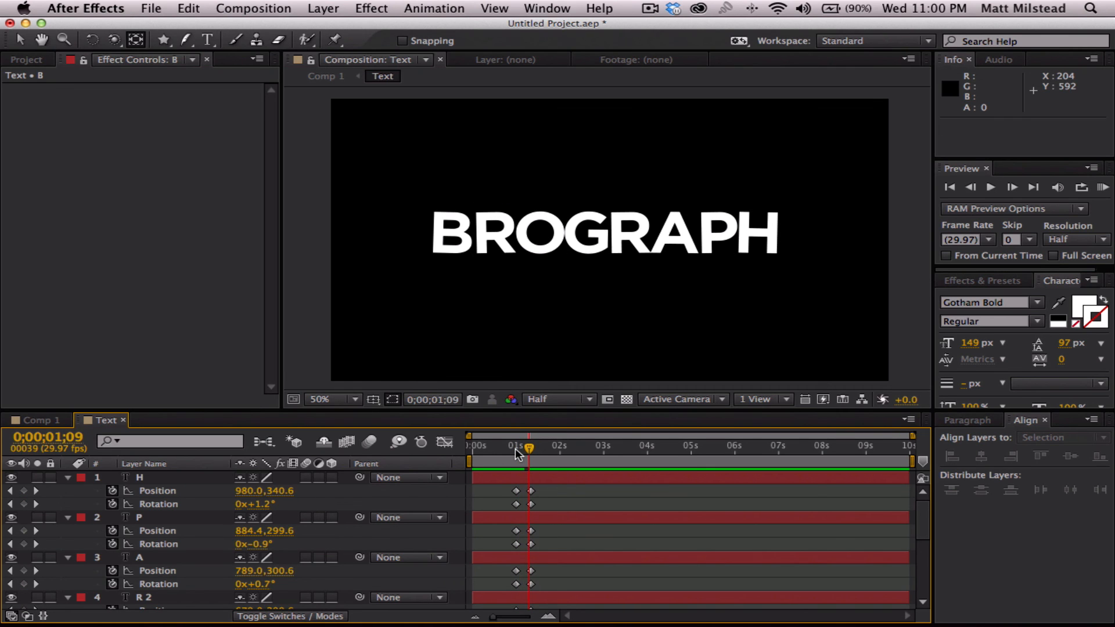
pyautogui.press('pageup')
pyautogui.press('pageup')
pyautogui.press('pageup')
pyautogui.press('pageup')
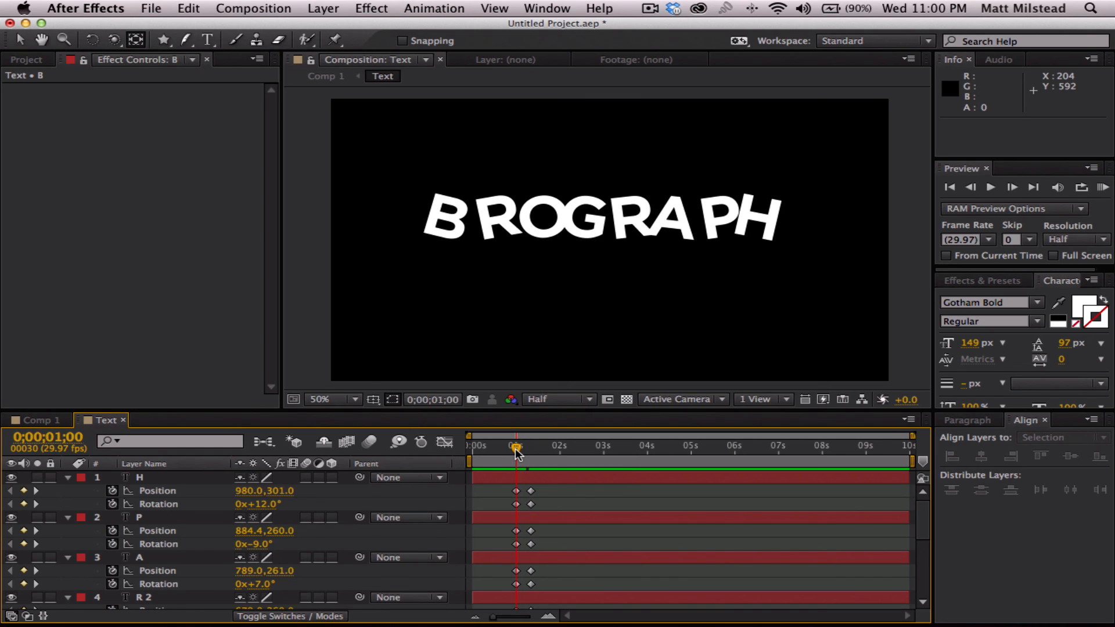
pyautogui.hotkey('shift', 'pageup')
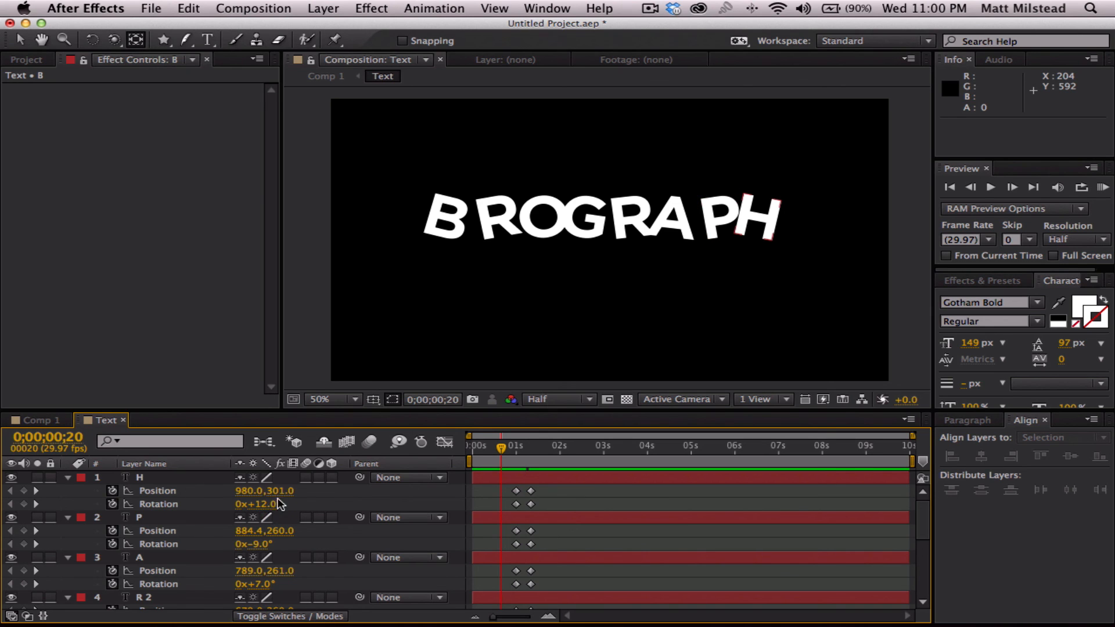
pyautogui.click(152, 477)
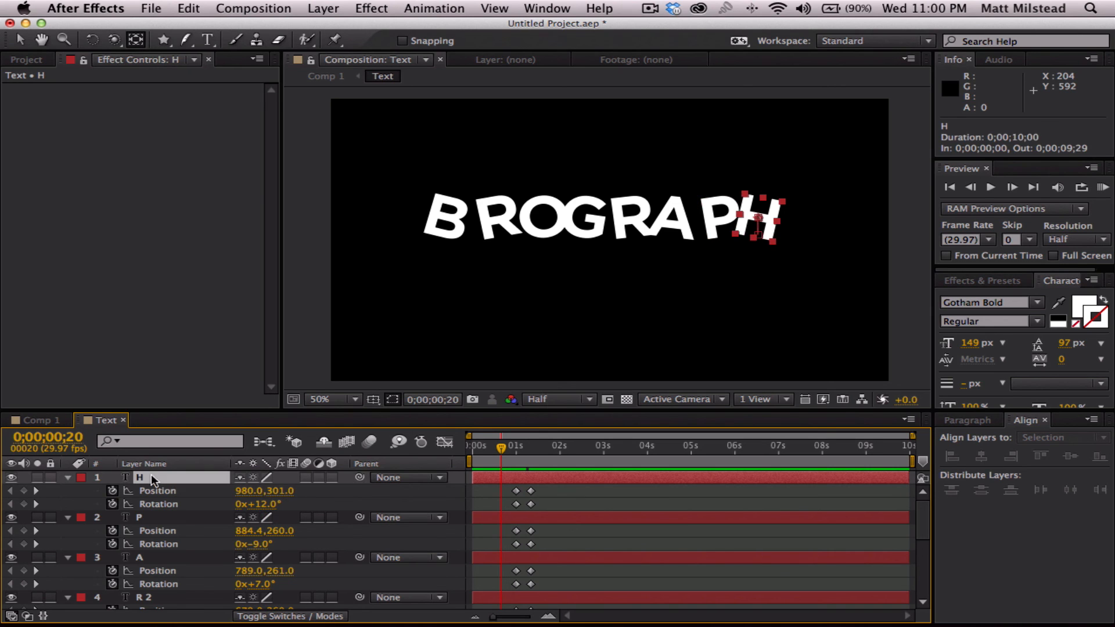
pyautogui.press('super+a')
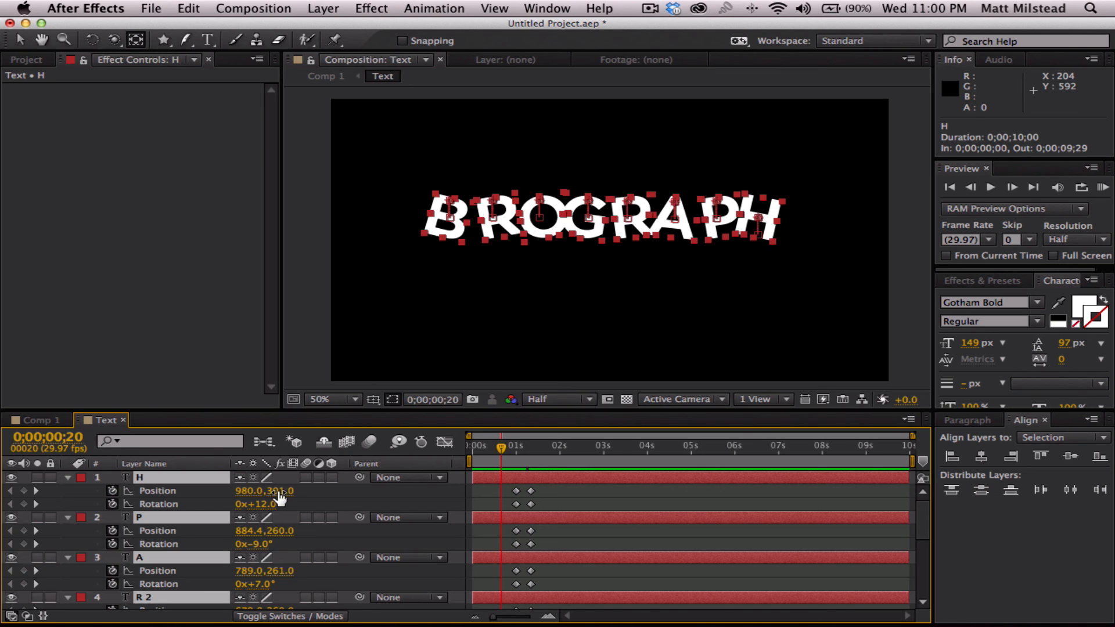
pyautogui.moveTo(279, 492); pyautogui.dragTo(385, 486)
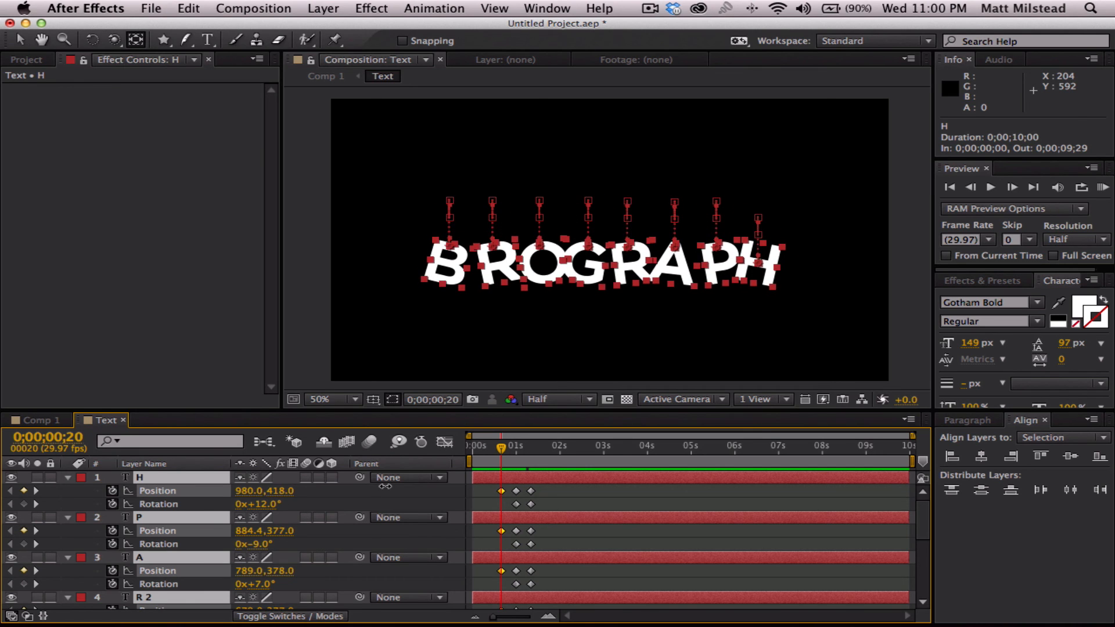
pyautogui.click(577, 502)
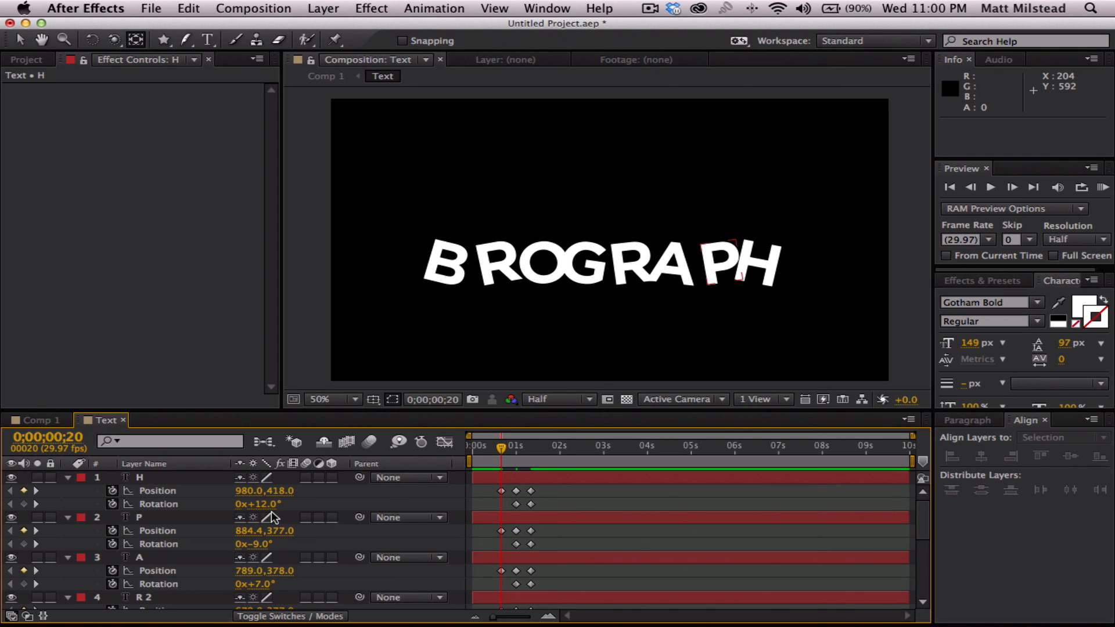
# - At 0;00;00;20, set the rotation of layer H to -25°, P to 18° and A to -14°
pyautogui.moveTo(272, 505); pyautogui.dragTo(251, 505)
pyautogui.moveTo(242, 504); pyautogui.dragTo(238, 504)
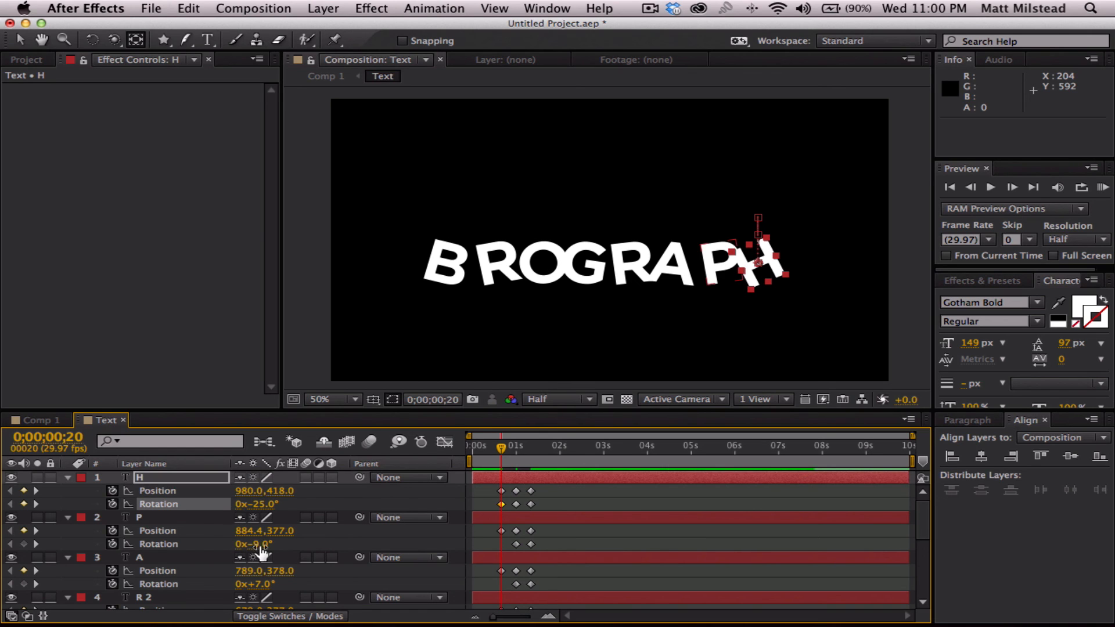
pyautogui.moveTo(255, 544); pyautogui.dragTo(284, 544)
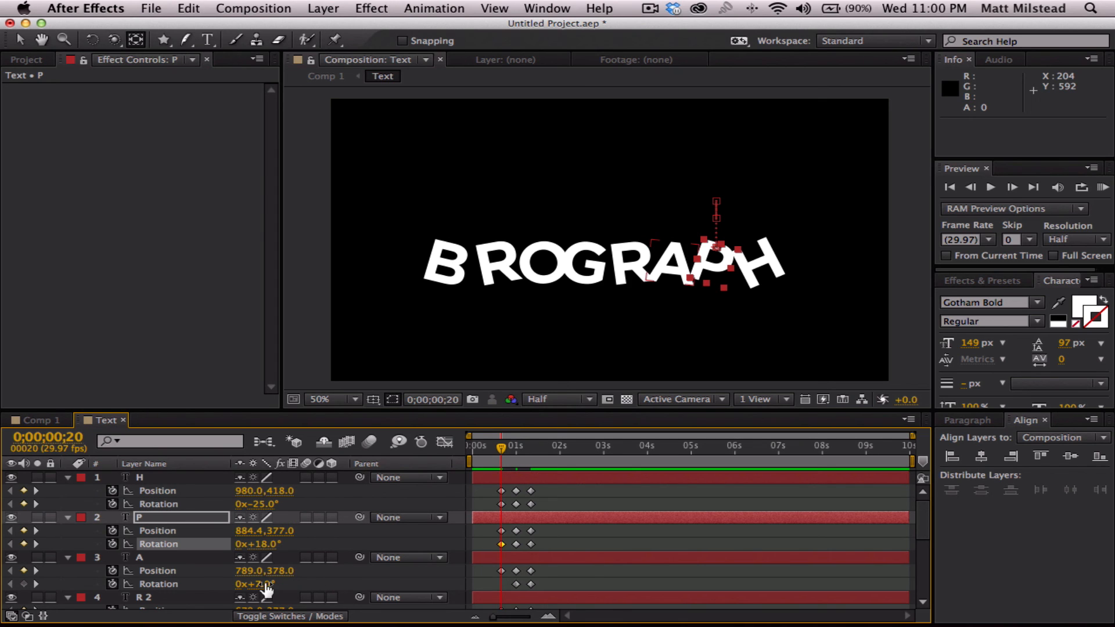
pyautogui.moveTo(267, 588); pyautogui.dragTo(245, 584)
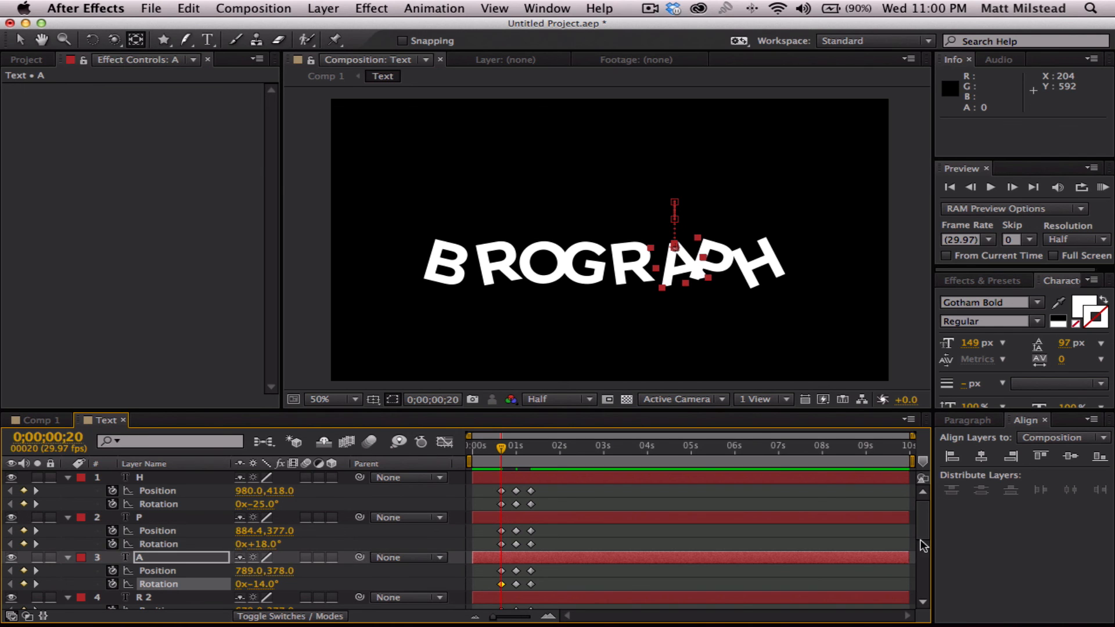
# - At 0;00;00;20, set the rotation of layer R 2 to 14°, G to -18°, O to 22°, R to 22° and B to -30°
pyautogui.moveTo(921, 513); pyautogui.dragTo(915, 551)
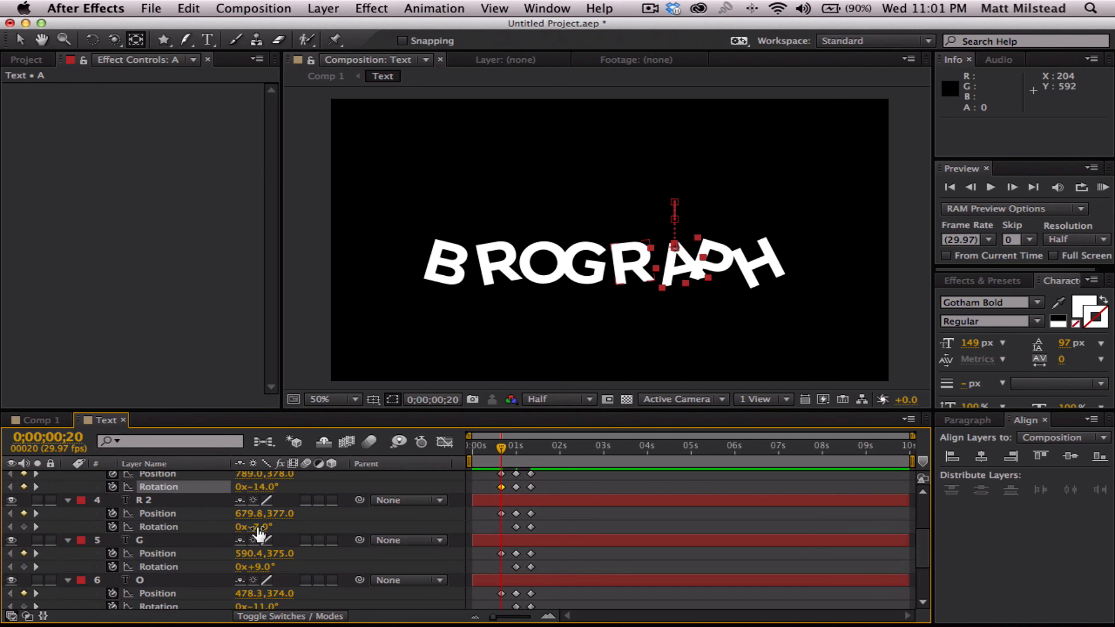
pyautogui.moveTo(263, 527); pyautogui.dragTo(278, 527)
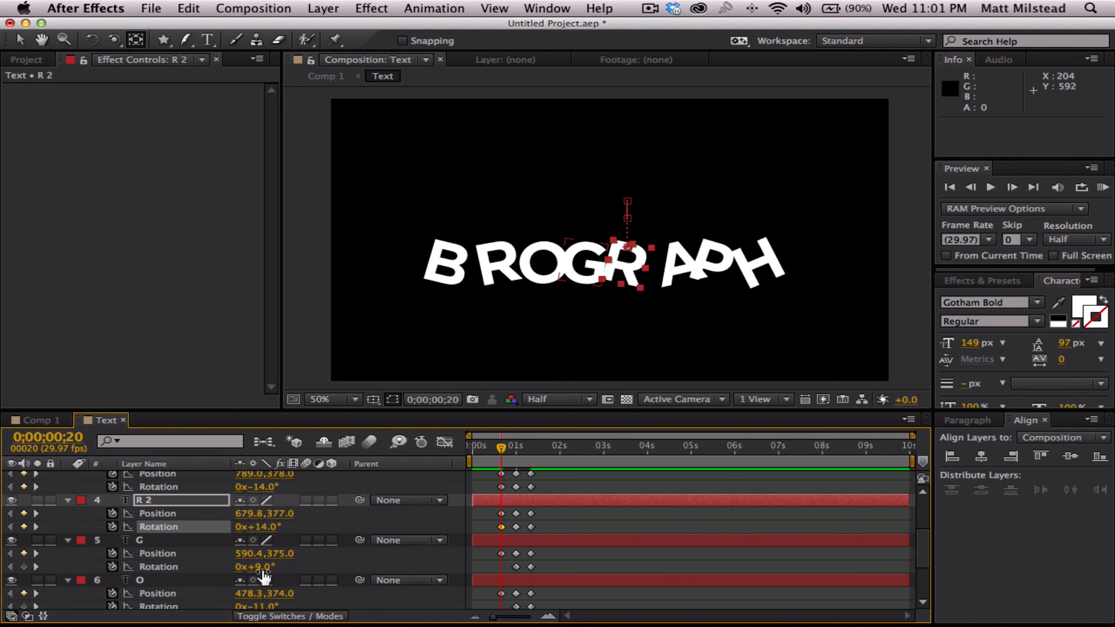
pyautogui.moveTo(260, 568); pyautogui.dragTo(239, 568)
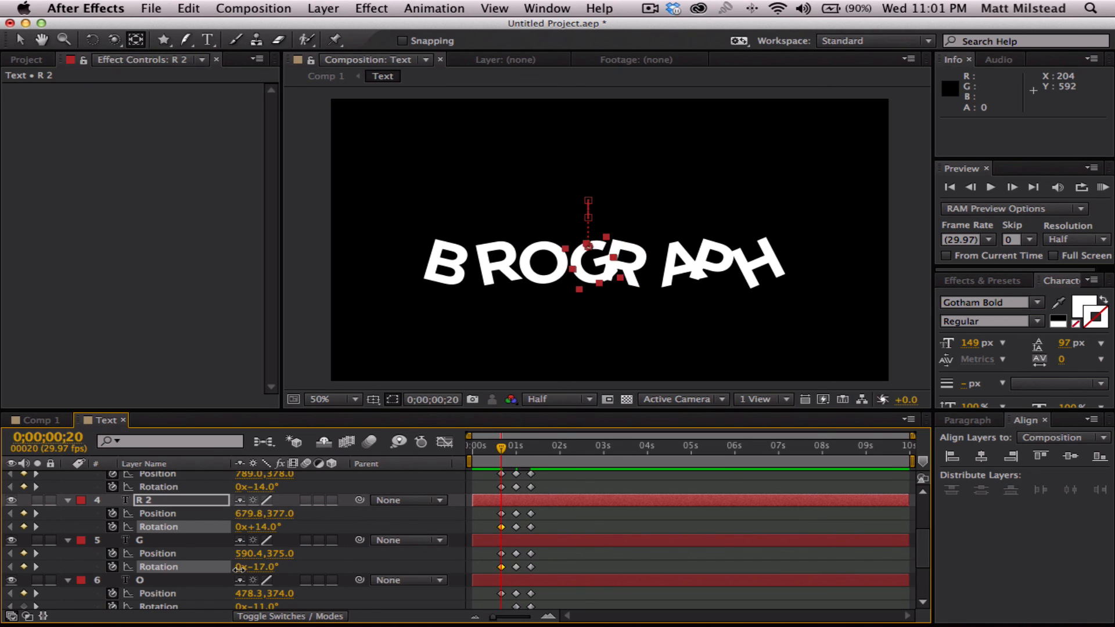
pyautogui.moveTo(923, 541); pyautogui.dragTo(923, 566)
pyautogui.moveTo(255, 522)
pyautogui.mouseDown()
pyautogui.moveTo(292, 524)
pyautogui.moveTo(265, 523)
pyautogui.mouseUp()
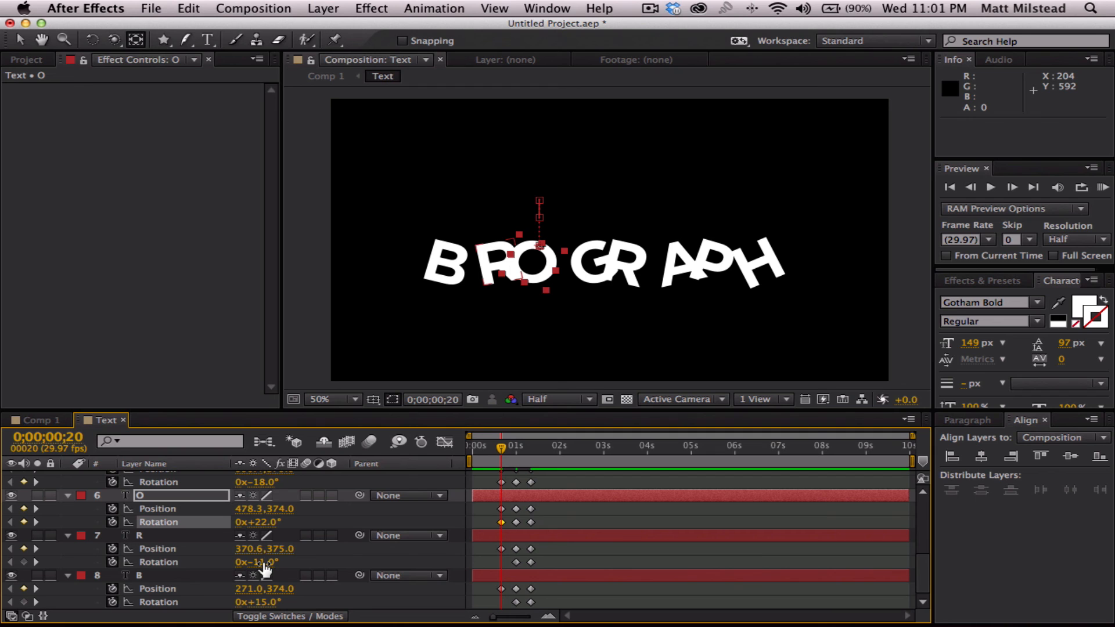
pyautogui.moveTo(264, 562); pyautogui.dragTo(290, 563)
pyautogui.moveTo(264, 604); pyautogui.dragTo(224, 601)
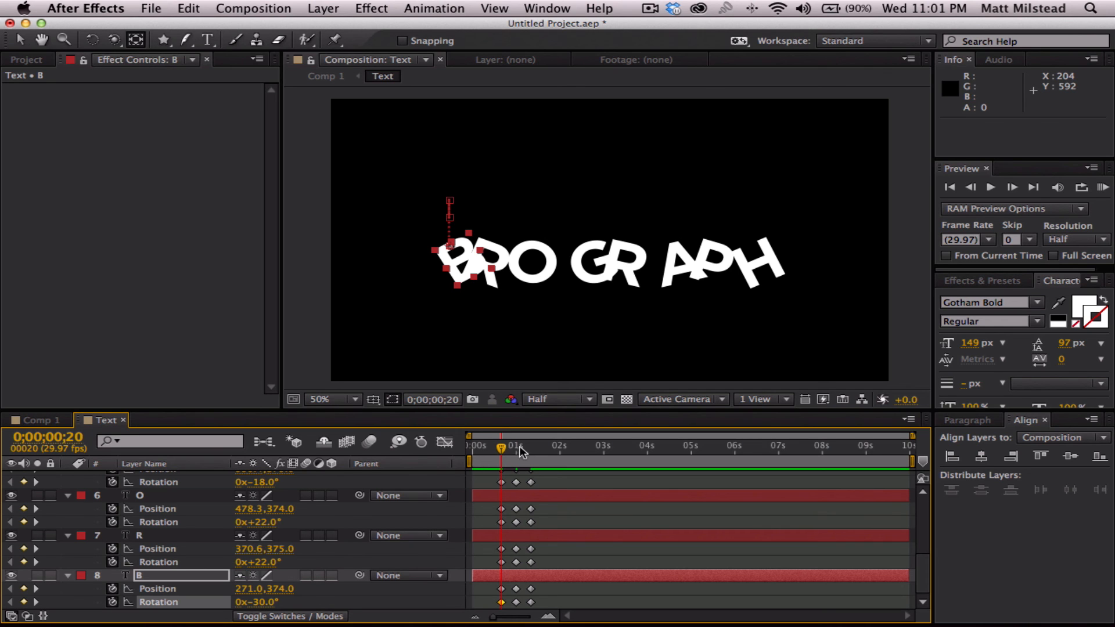
# - Copy layer H's last position and rotation keyframes to ten frames before the first ones, at 0;00;00;10
pyautogui.moveTo(502, 452)
pyautogui.mouseDown()
pyautogui.moveTo(533, 452)
pyautogui.moveTo(498, 452)
pyautogui.mouseUp()
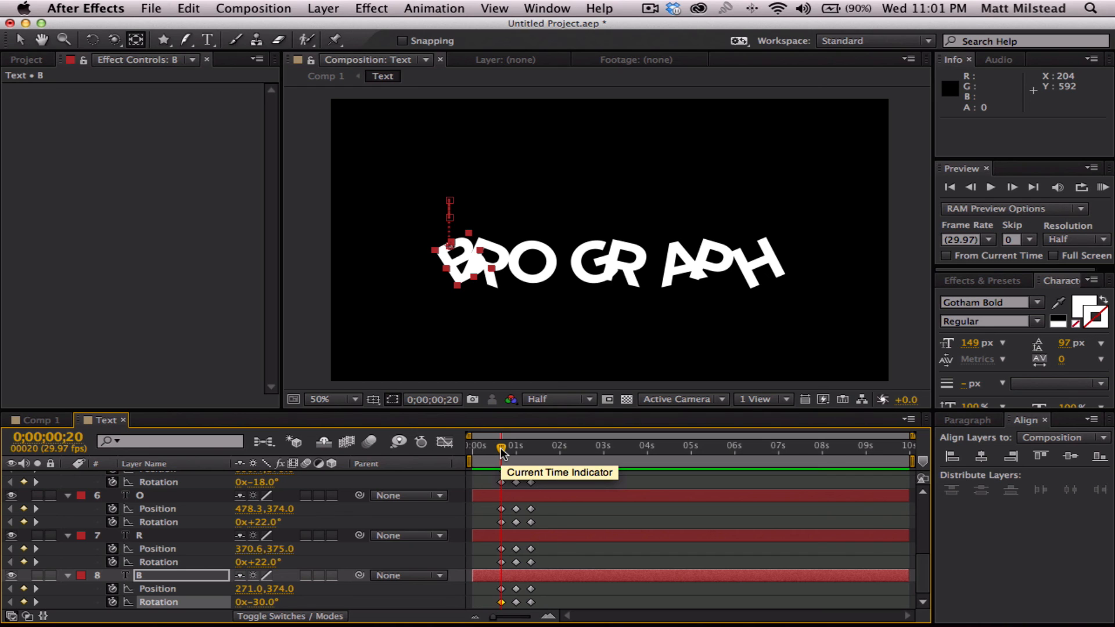
pyautogui.hotkey('shift', 'pageup')
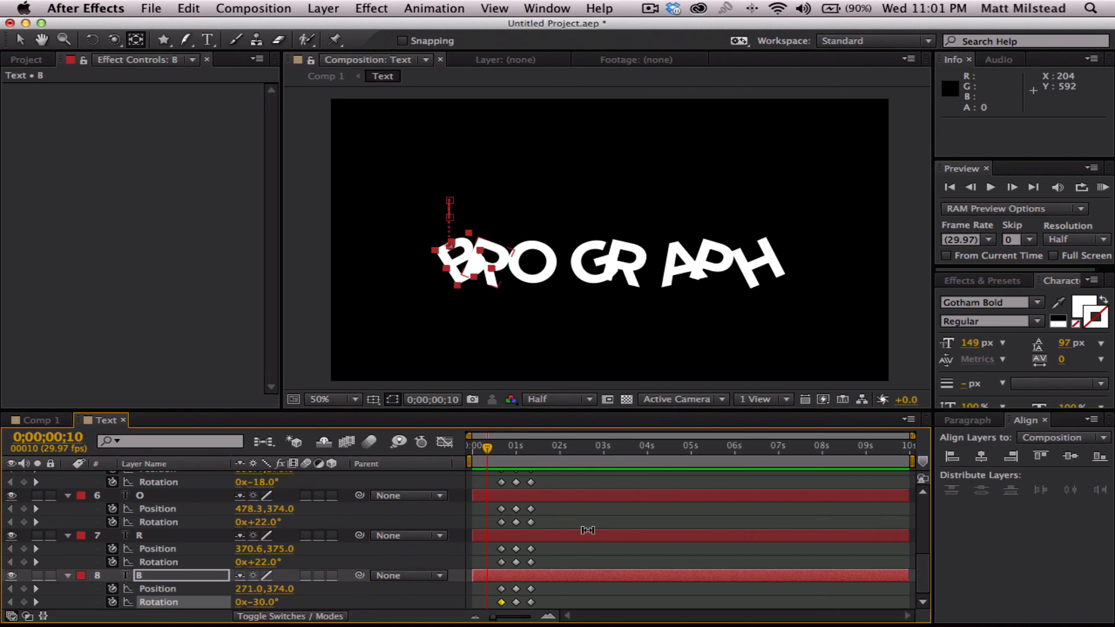
pyautogui.scroll(6, 587, 530)
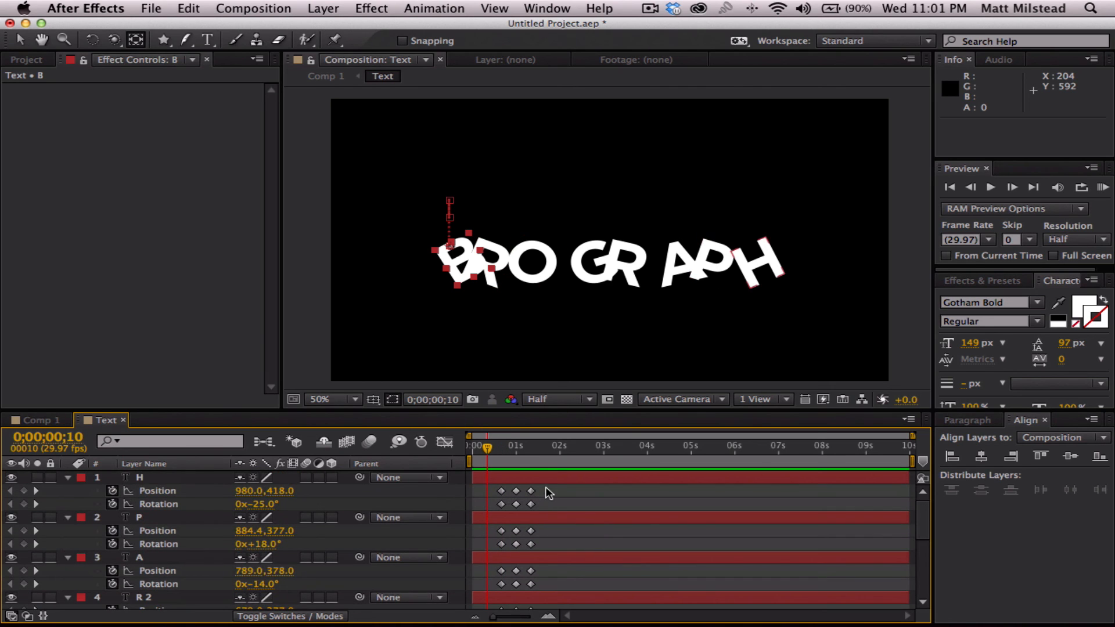
pyautogui.moveTo(548, 492); pyautogui.dragTo(530, 504)
pyautogui.scroll(-1, 529, 511)
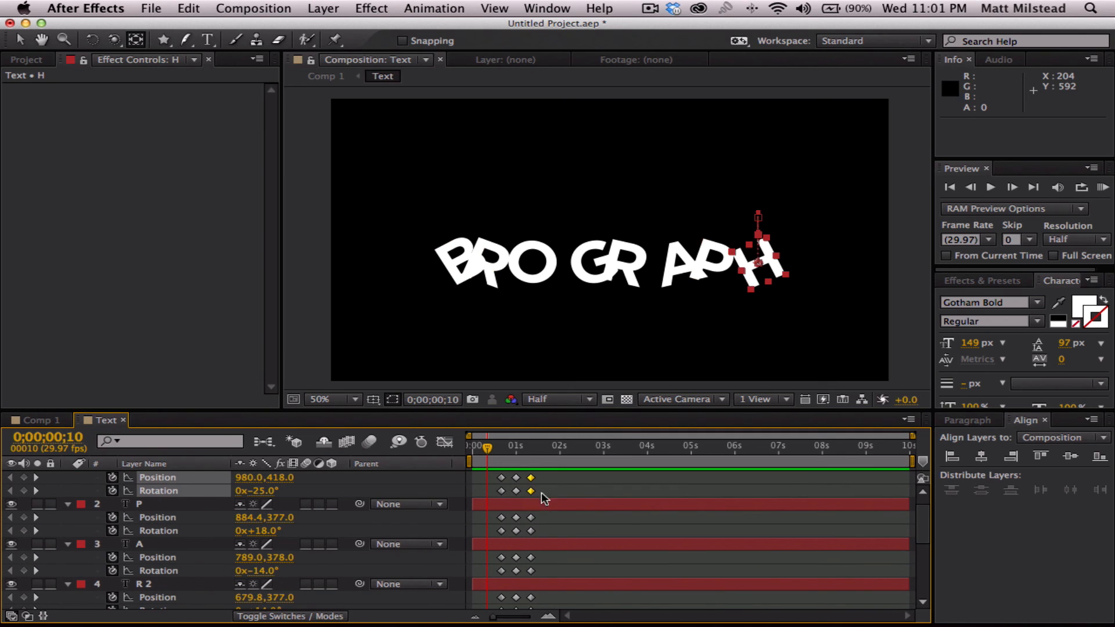
pyautogui.hotkey('ctrl', 'v')
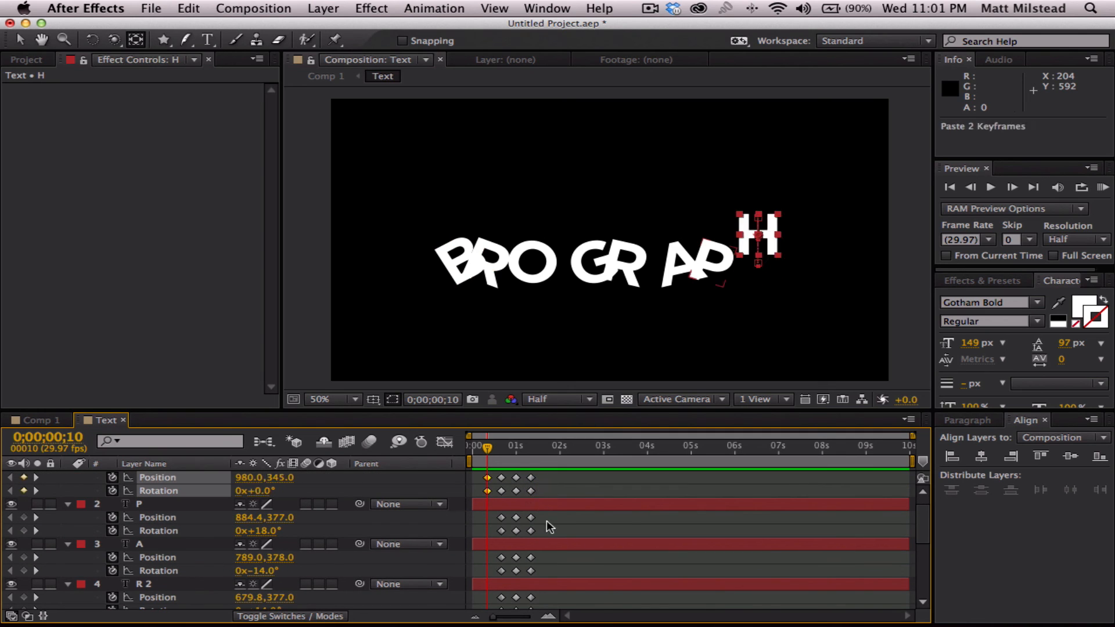
# - Copy the last position and rotation keyframes of layers P, A and R 2 to 0;00;00;10, one layer at a time
pyautogui.moveTo(545, 514); pyautogui.dragTo(525, 573)
pyautogui.hotkey('ctrl', 'c')
pyautogui.hotkey('ctrl', 'v')
pyautogui.hotkey('ctrl', 'c')
pyautogui.hotkey('ctrl', 'v')
pyautogui.scroll(-3, 566, 563)
pyautogui.hotkey('ctrl', 'c')
pyautogui.hotkey('ctrl', 'v')
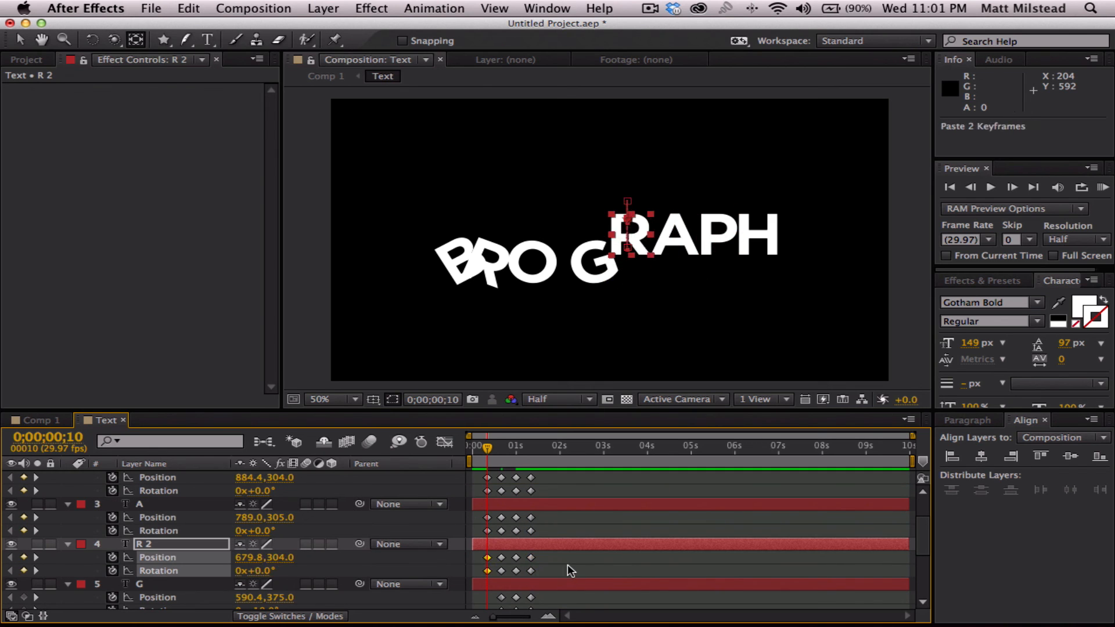
# - Copy the last position and rotation keyframes of layers G and O to 0;00;00;10
pyautogui.scroll(-10, 566, 564)
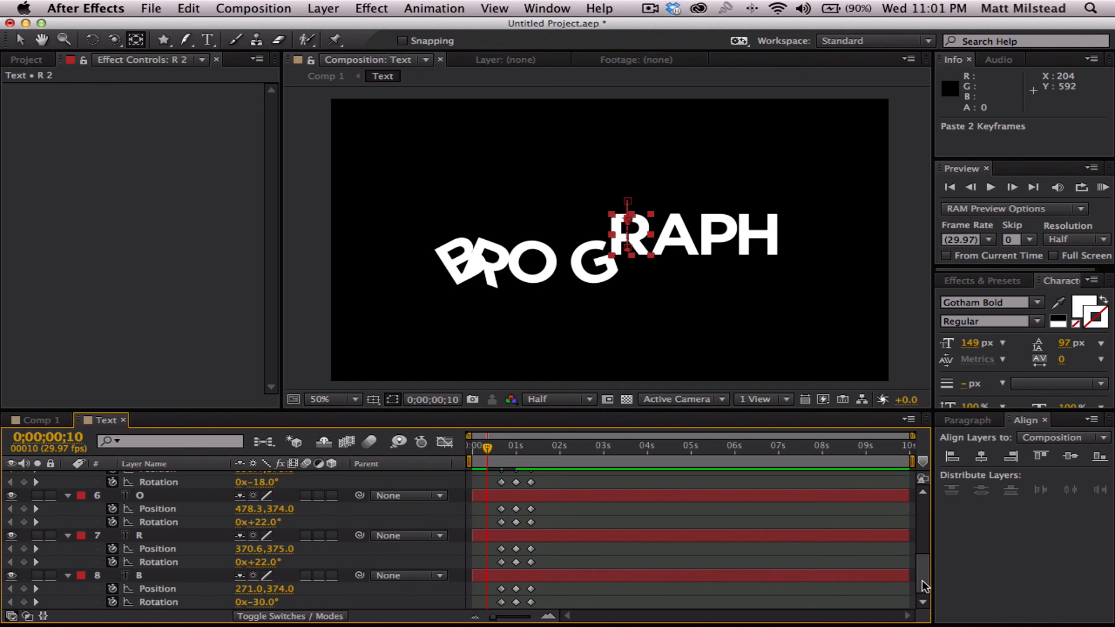
pyautogui.scroll(5, 922, 583)
pyautogui.moveTo(555, 542); pyautogui.dragTo(526, 526)
pyautogui.hotkey('ctrl', 'c')
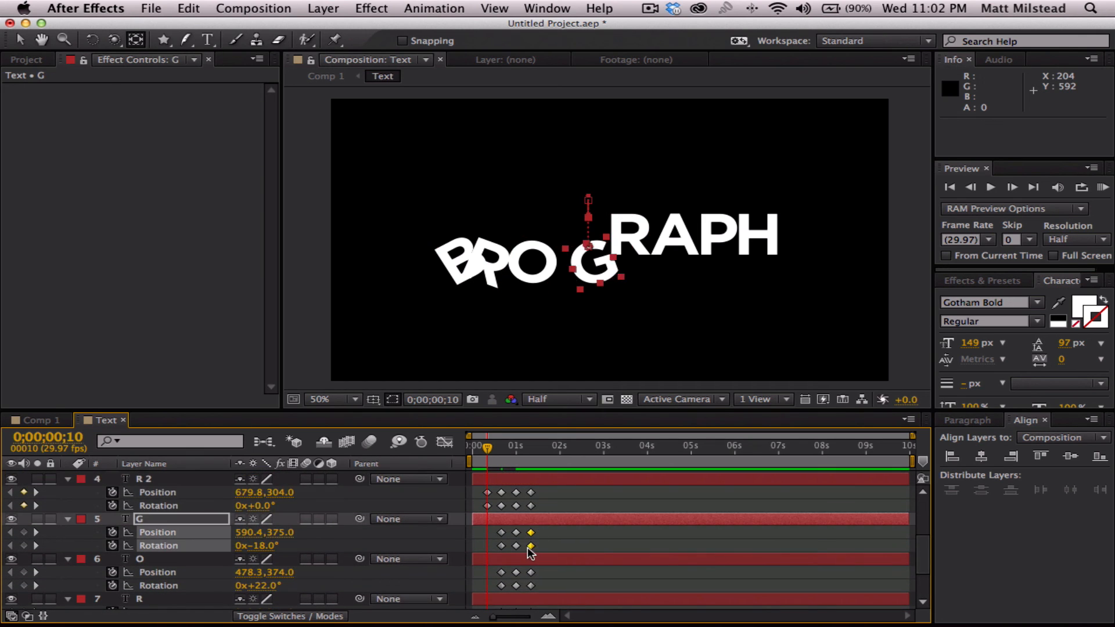
pyautogui.hotkey('ctrl', 'v')
pyautogui.moveTo(919, 559); pyautogui.dragTo(921, 577)
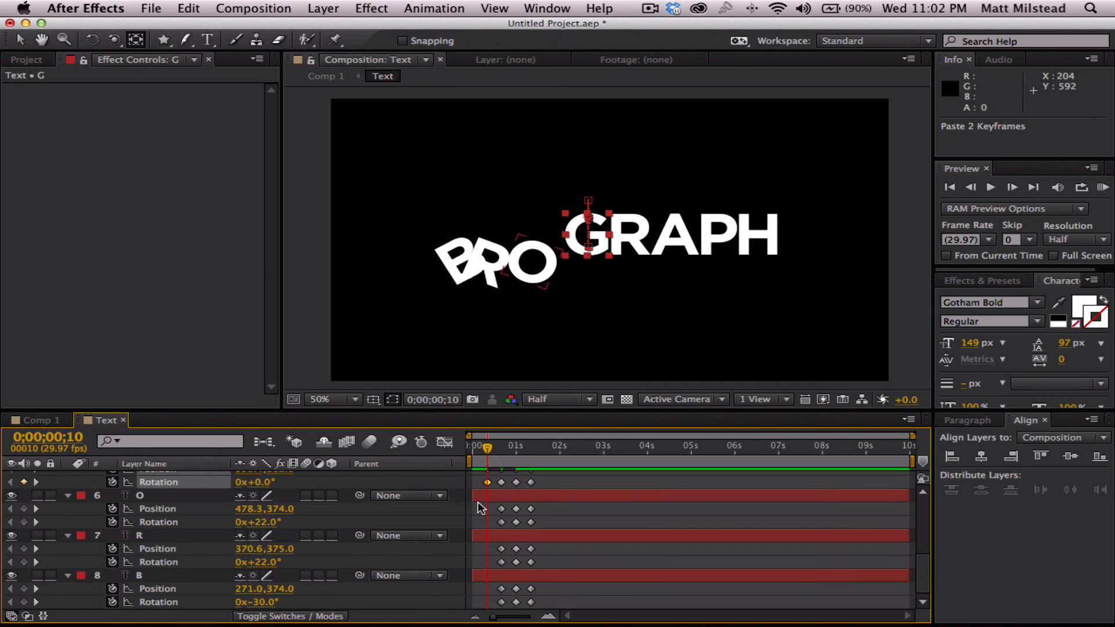
pyautogui.moveTo(545, 506); pyautogui.dragTo(525, 537)
pyautogui.hotkey('ctrl', 'c')
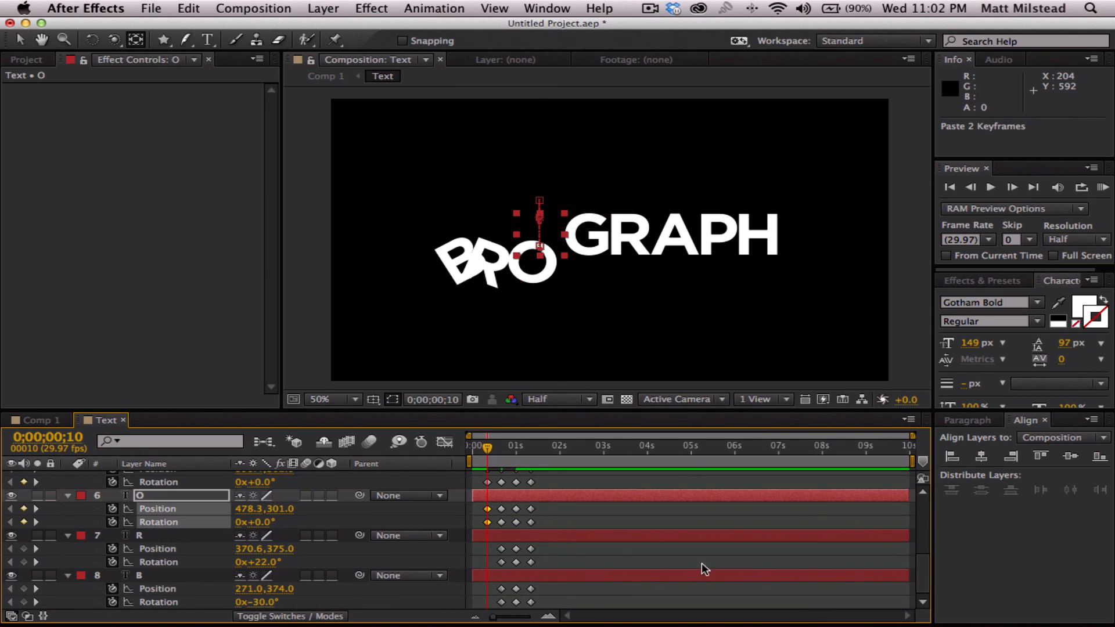
pyautogui.hotkey('ctrl', 'v')
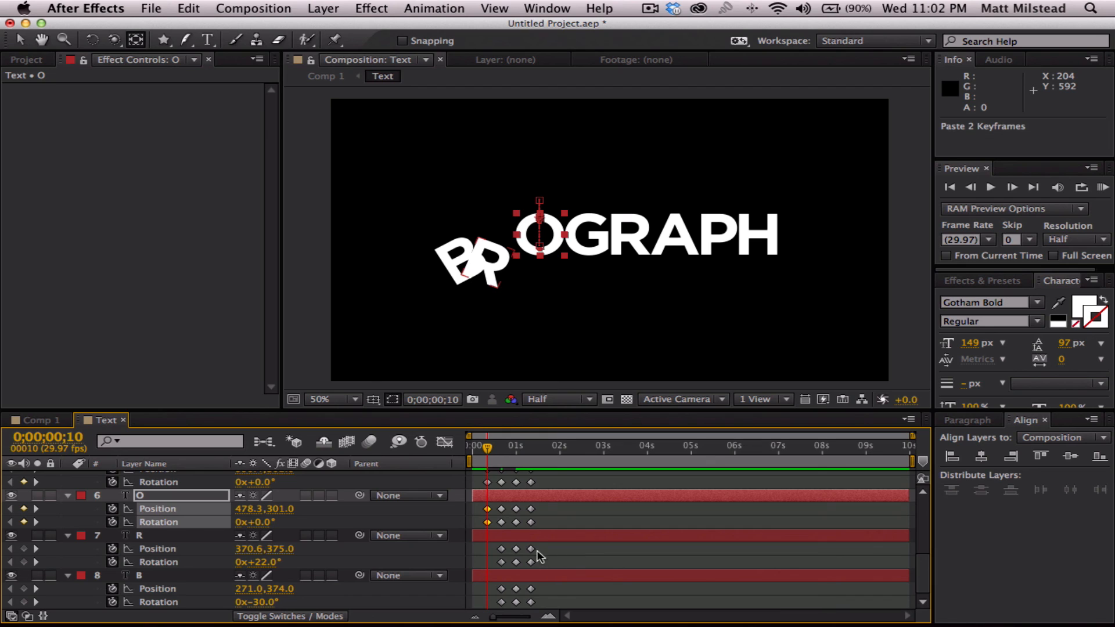
# - Copy the last position and rotation keyframes of layers R and B to 0;00;00;10
pyautogui.moveTo(542, 543); pyautogui.dragTo(526, 604)
pyautogui.hotkey('ctrl', 'c')
pyautogui.hotkey('ctrl', 'v')
pyautogui.hotkey('ctrl', 'c')
pyautogui.hotkey('ctrl', 'v')
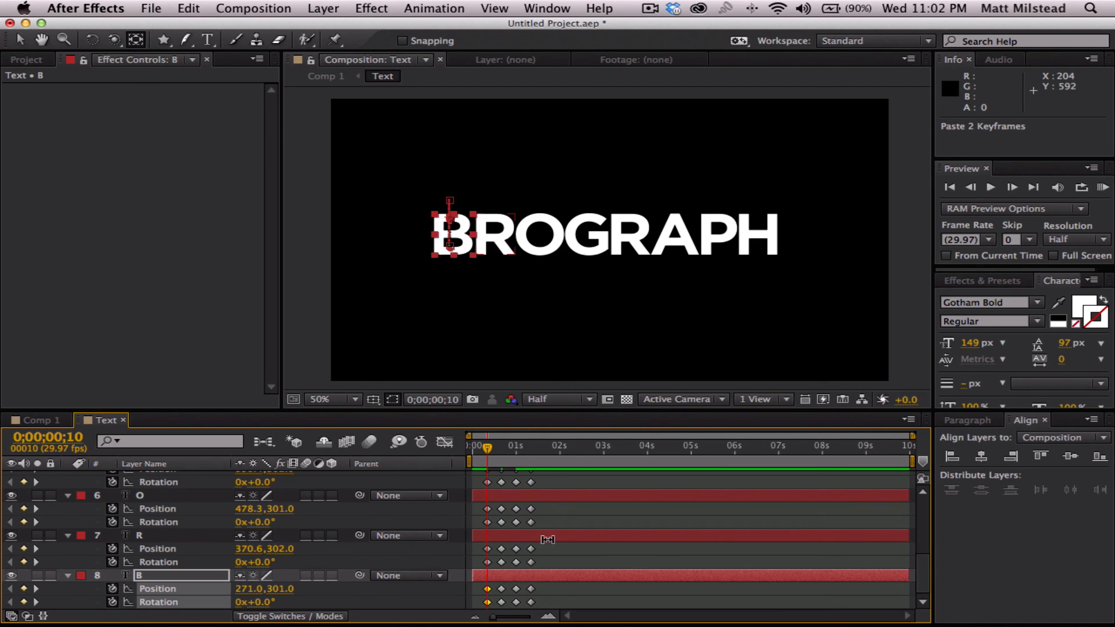
# - At 0;00;00;10, raise all eight letters together above the frame until layer H's vertical position is -67
pyautogui.hotkey('ctrl', 'a')
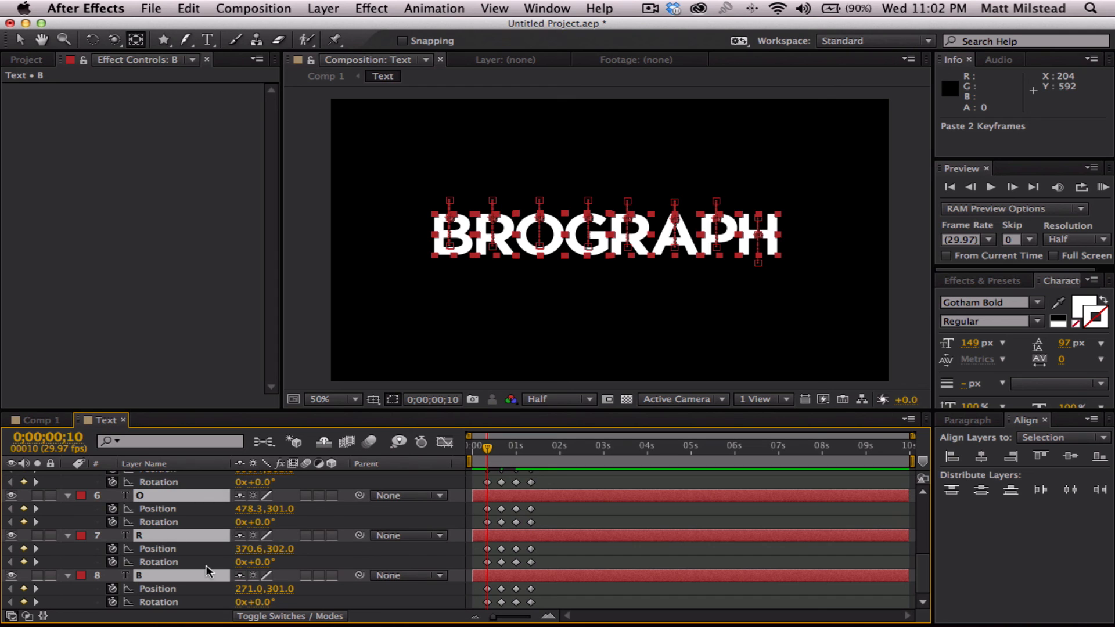
pyautogui.scroll(5, 218, 563)
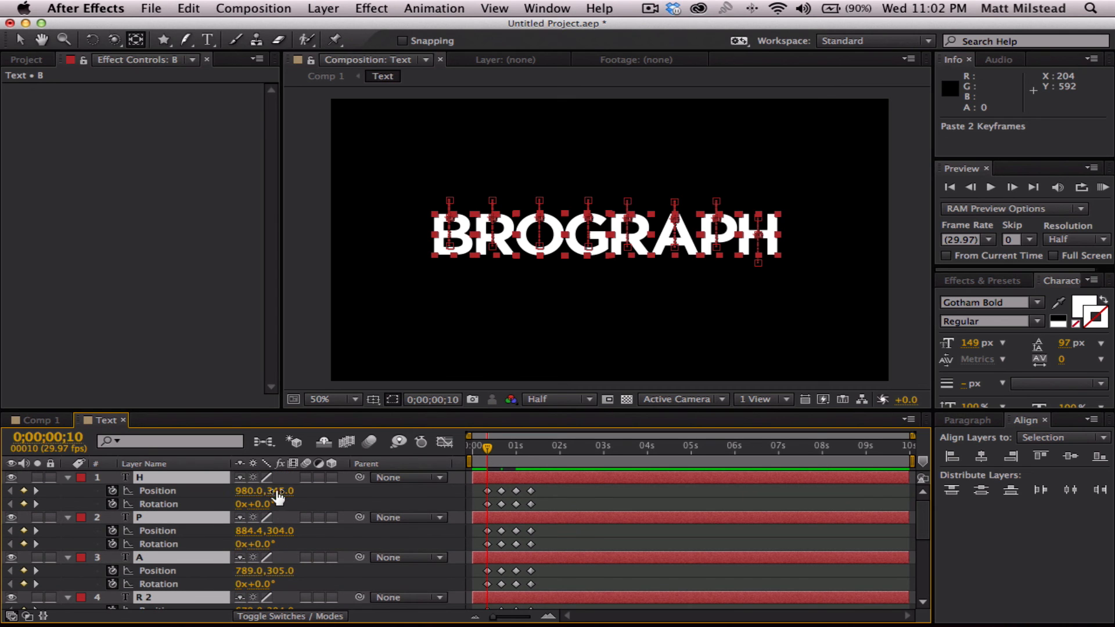
pyautogui.moveTo(275, 491); pyautogui.dragTo(5, 490)
pyautogui.moveTo(277, 492); pyautogui.dragTo(199, 490)
pyautogui.moveTo(487, 450)
pyautogui.mouseDown()
pyautogui.moveTo(500, 451)
pyautogui.moveTo(490, 451)
pyautogui.mouseUp()
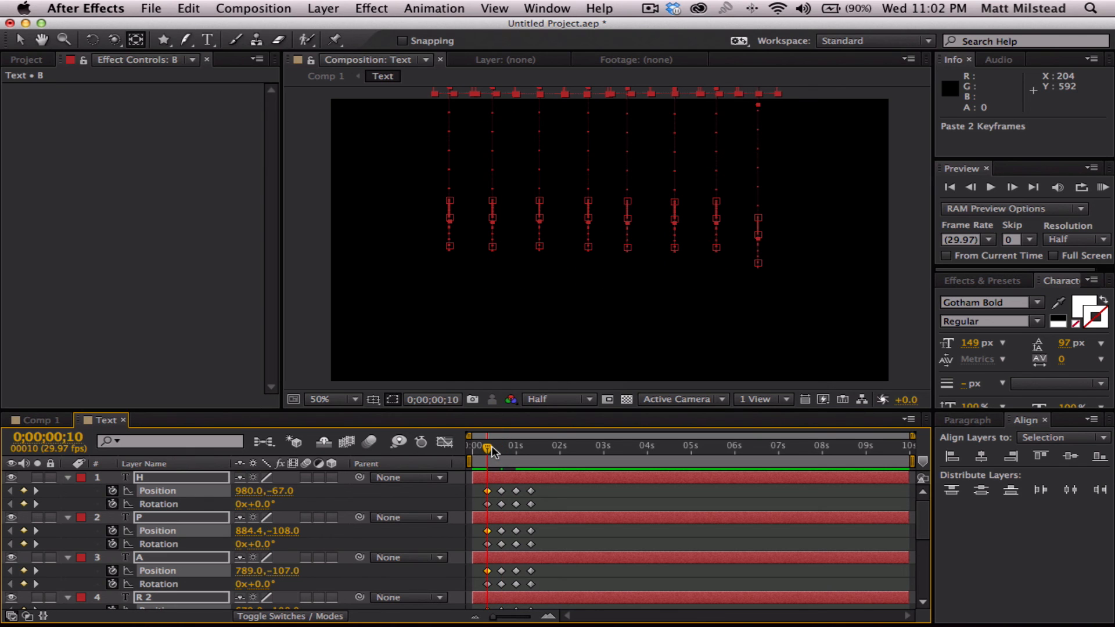
pyautogui.click(637, 505)
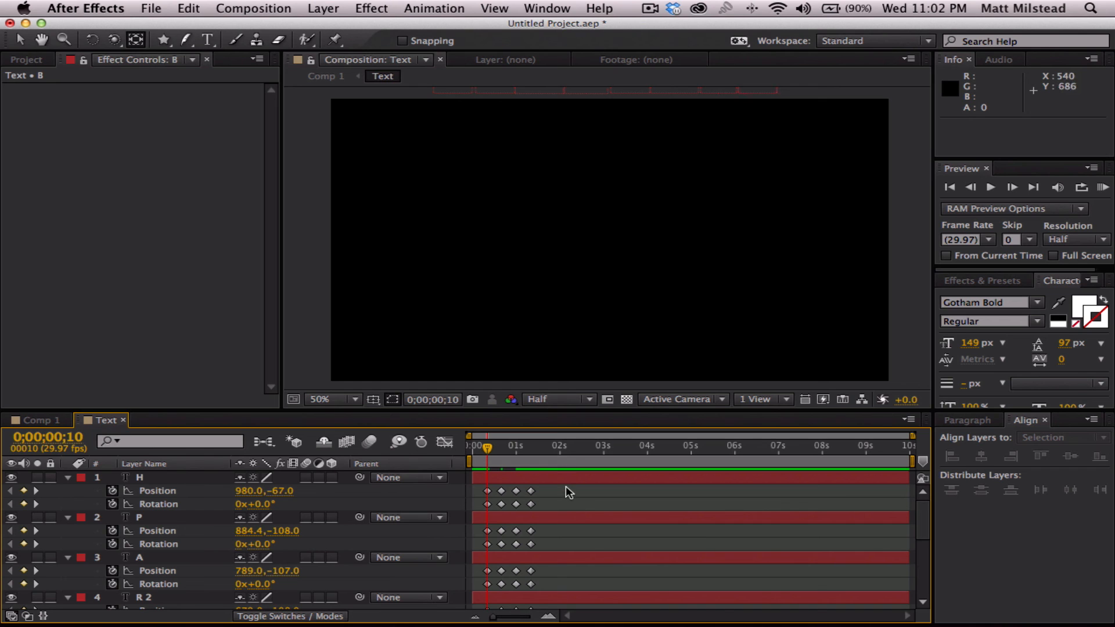
# - Shift all position and rotation keyframes of the eight letters earlier so the first ones sit at 0;00;00;00
pyautogui.moveTo(541, 515); pyautogui.dragTo(479, 620)
pyautogui.scroll(5, 522, 509)
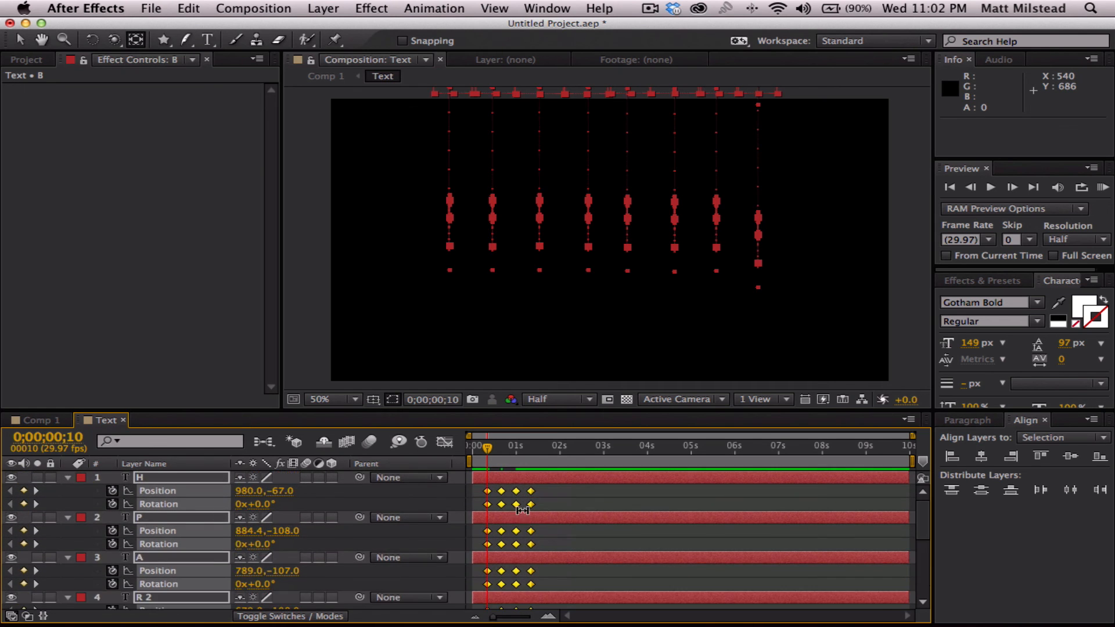
pyautogui.moveTo(488, 492); pyautogui.dragTo(475, 491)
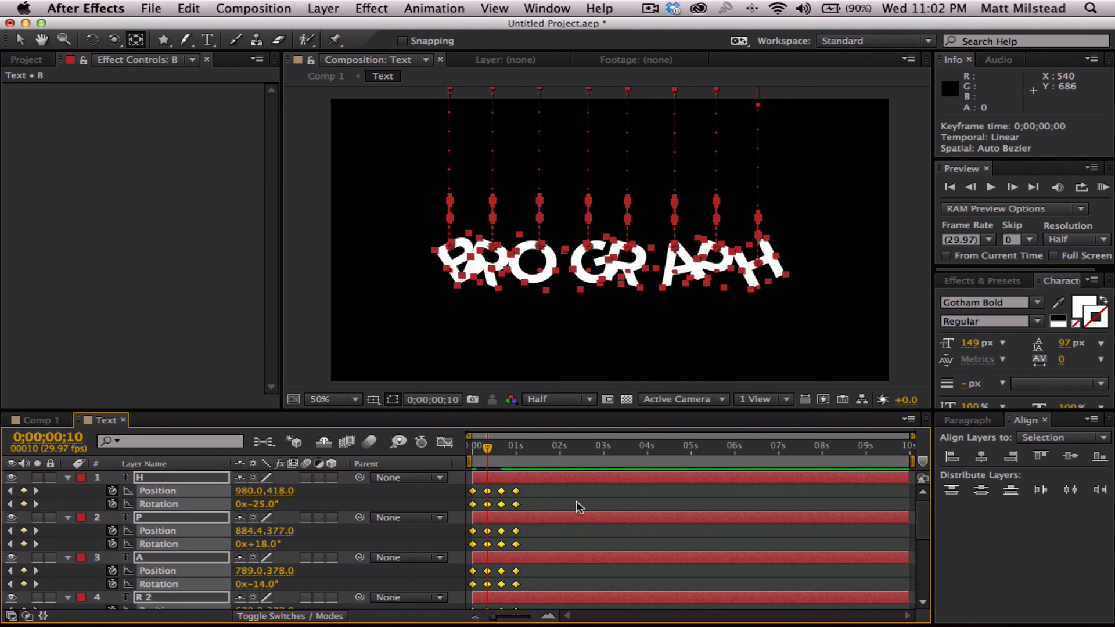
pyautogui.click(576, 501)
# - Play the letter animation from the beginning and scrub through its opening drop up to 0;00;00;11
pyautogui.moveTo(488, 445); pyautogui.dragTo(428, 444)
pyautogui.press('space')
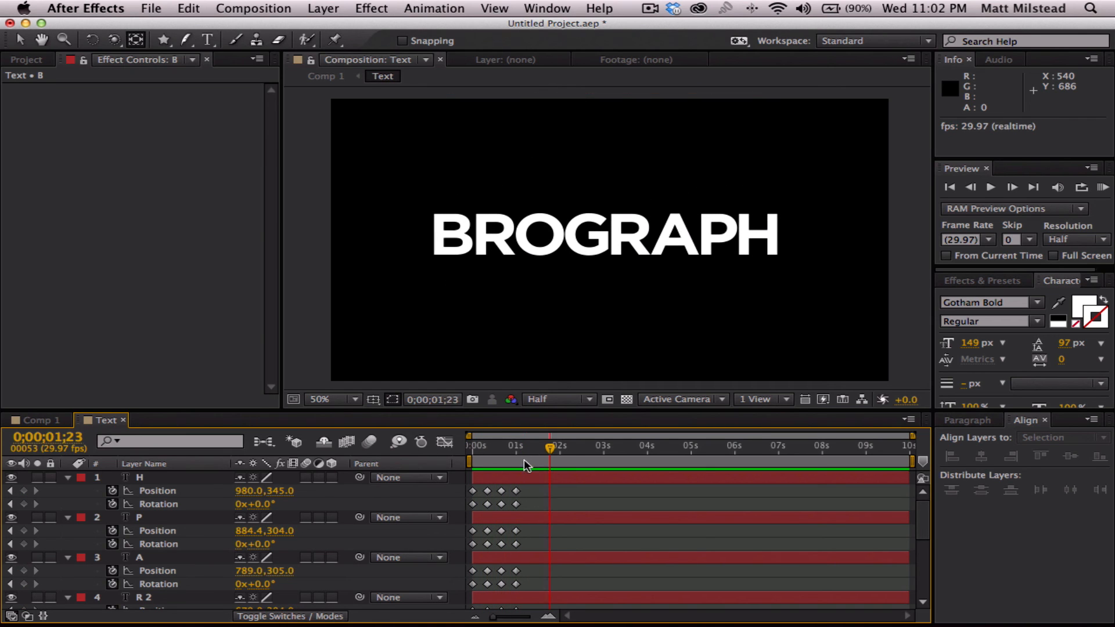
pyautogui.press('space')
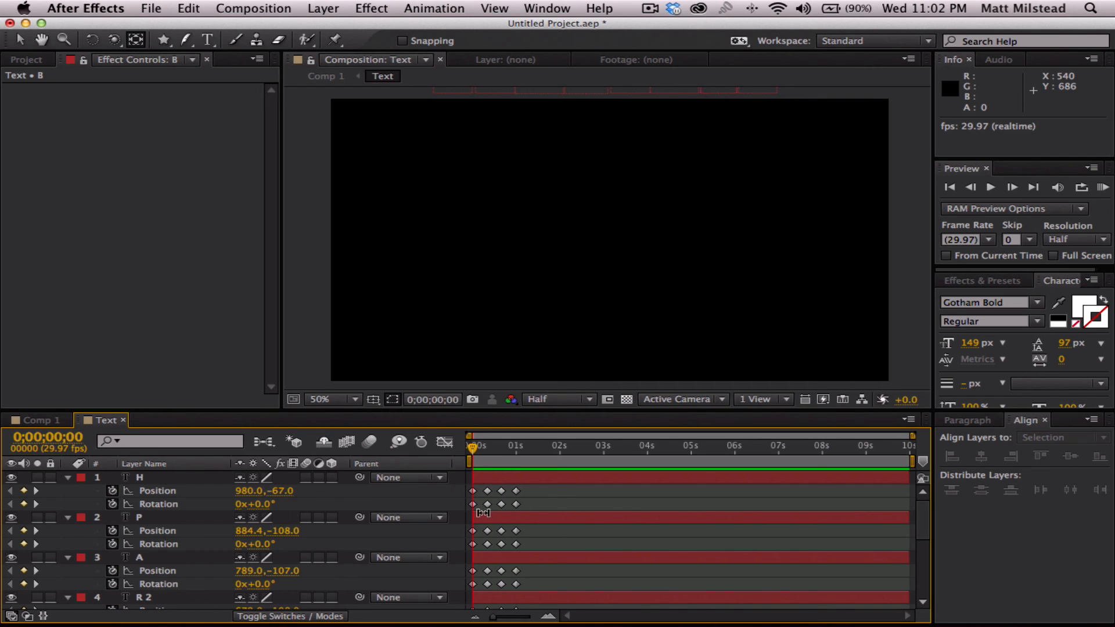
pyautogui.moveTo(470, 447); pyautogui.dragTo(488, 452)
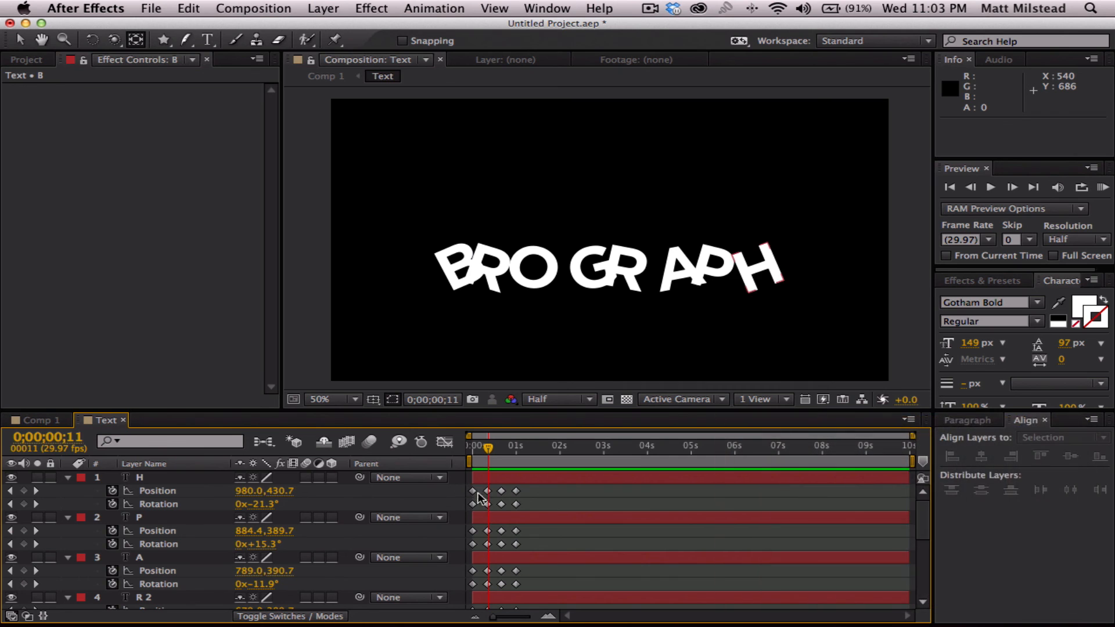
# - Apply Easy Ease Out to the first position and rotation keyframes of all eight letters
pyautogui.moveTo(478, 488); pyautogui.dragTo(467, 608)
pyautogui.scroll(10, 474, 526)
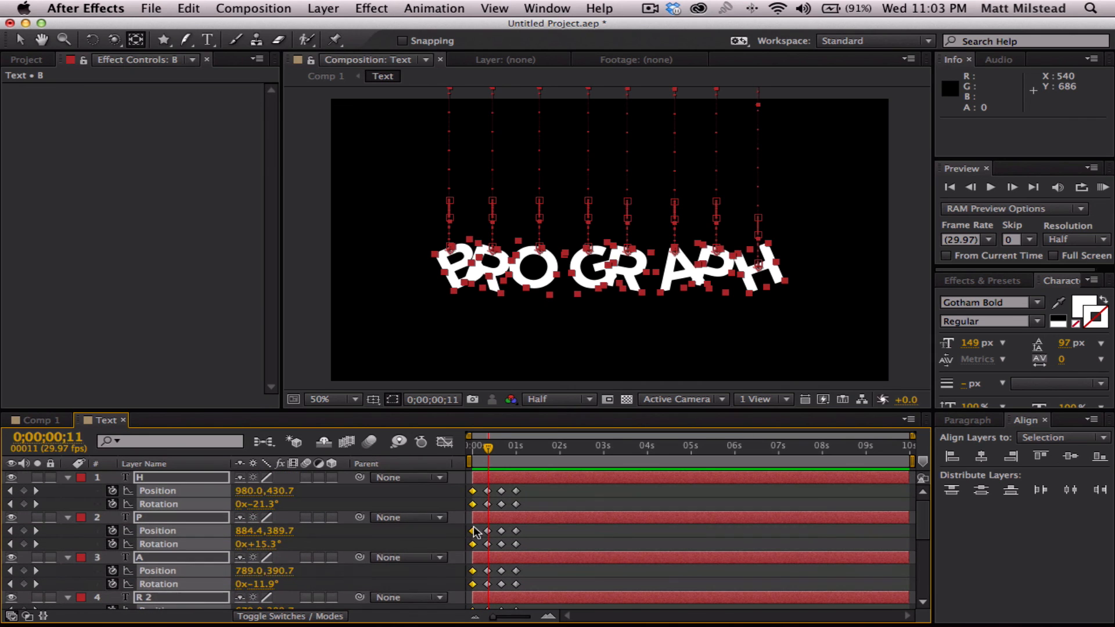
pyautogui.rightClick(474, 493)
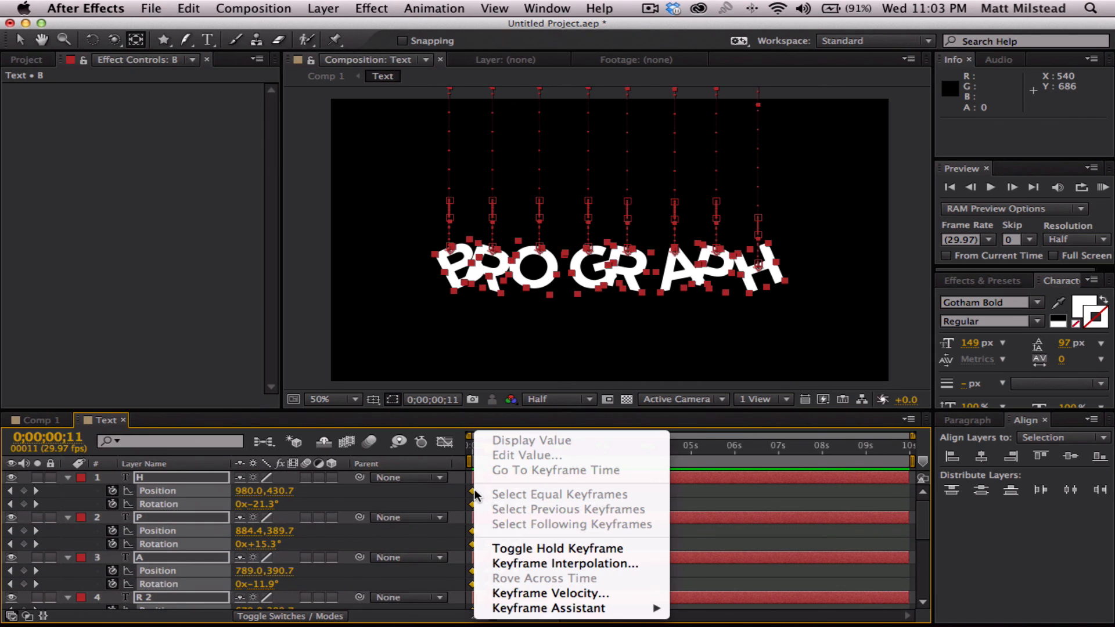
pyautogui.moveTo(603, 613)
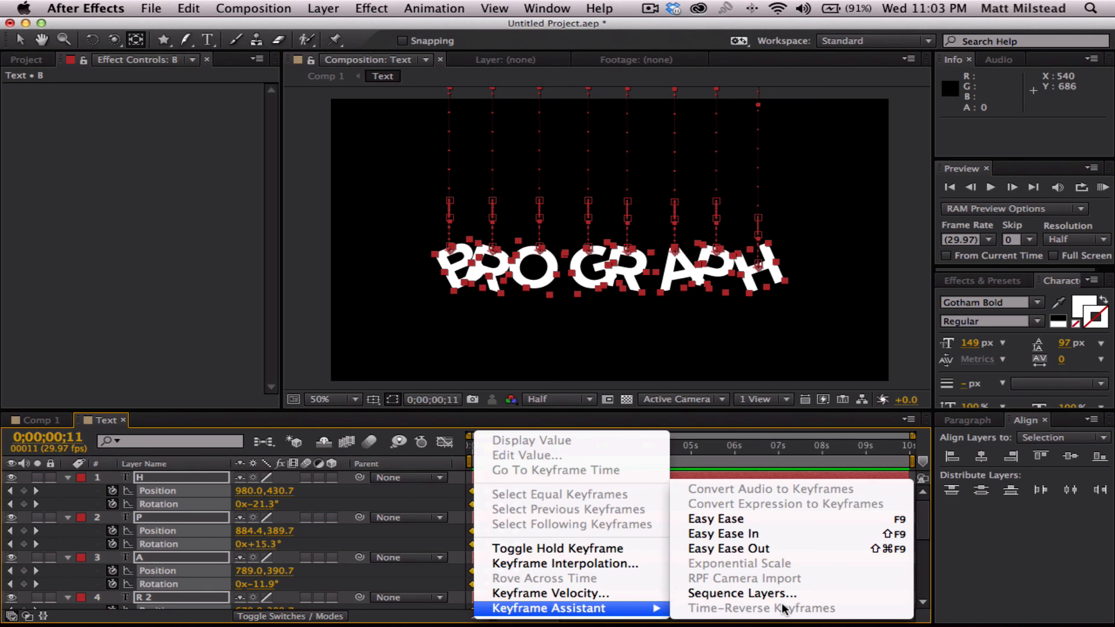
pyautogui.click(744, 549)
# - Apply Easy Ease to the second position and rotation keyframes of all eight letters, at 0;00;00;10
pyautogui.moveTo(487, 452); pyautogui.dragTo(494, 623)
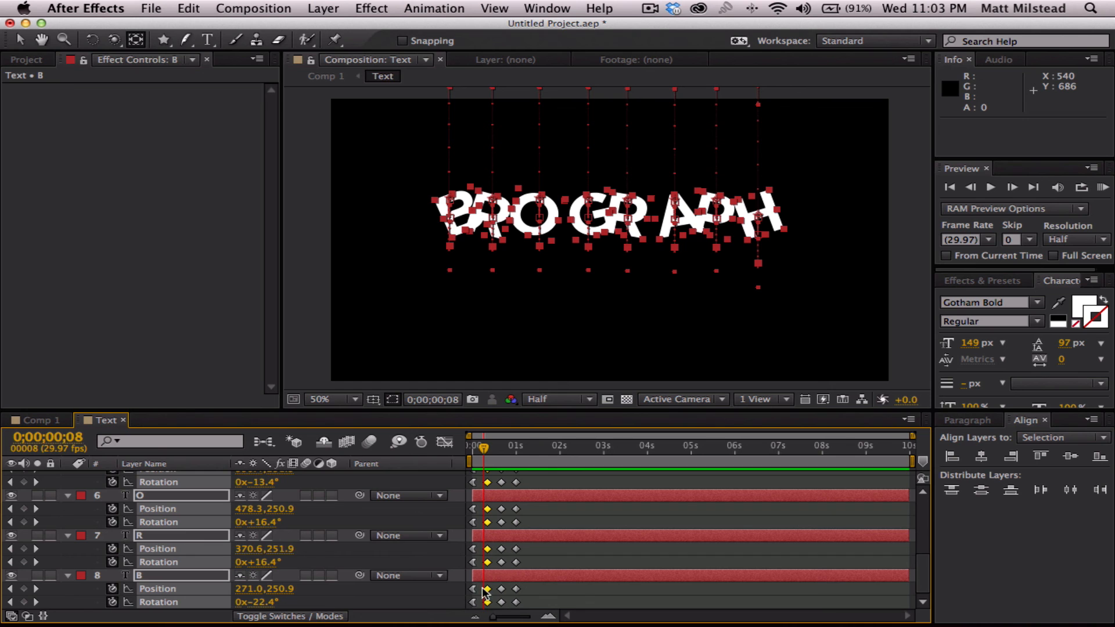
pyautogui.rightClick(487, 605)
pyautogui.moveTo(615, 608)
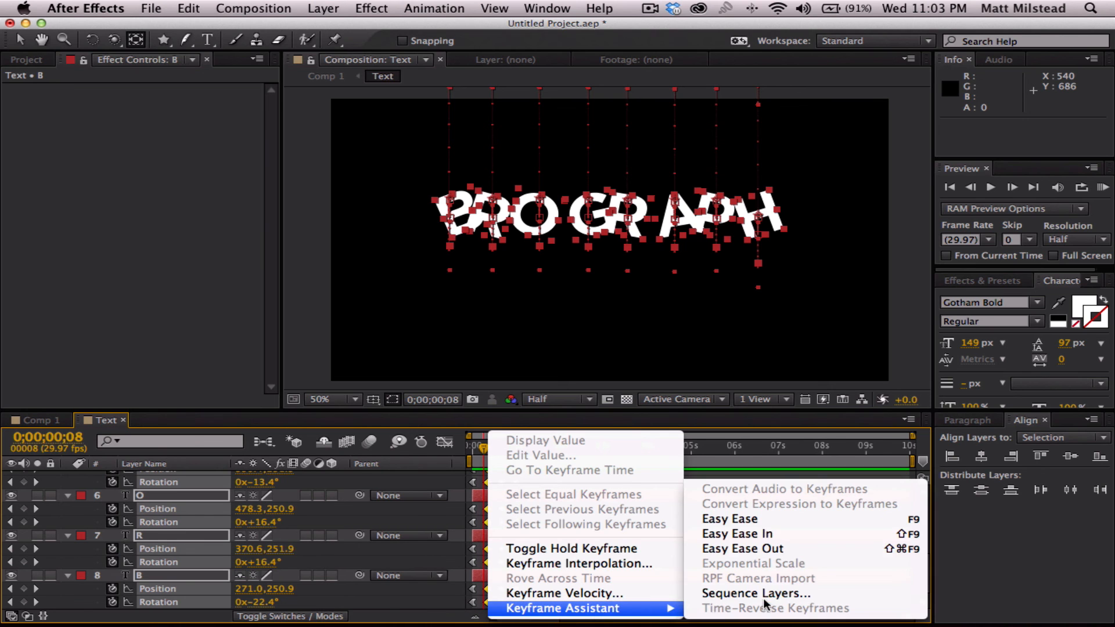
pyautogui.click(784, 516)
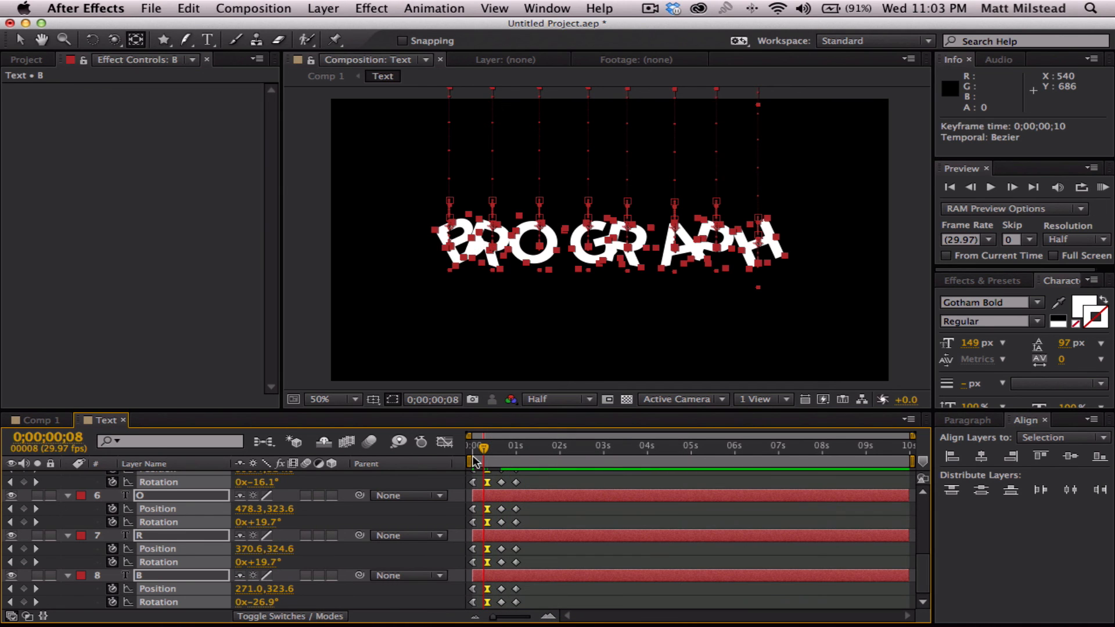
pyautogui.moveTo(486, 458); pyautogui.dragTo(489, 458)
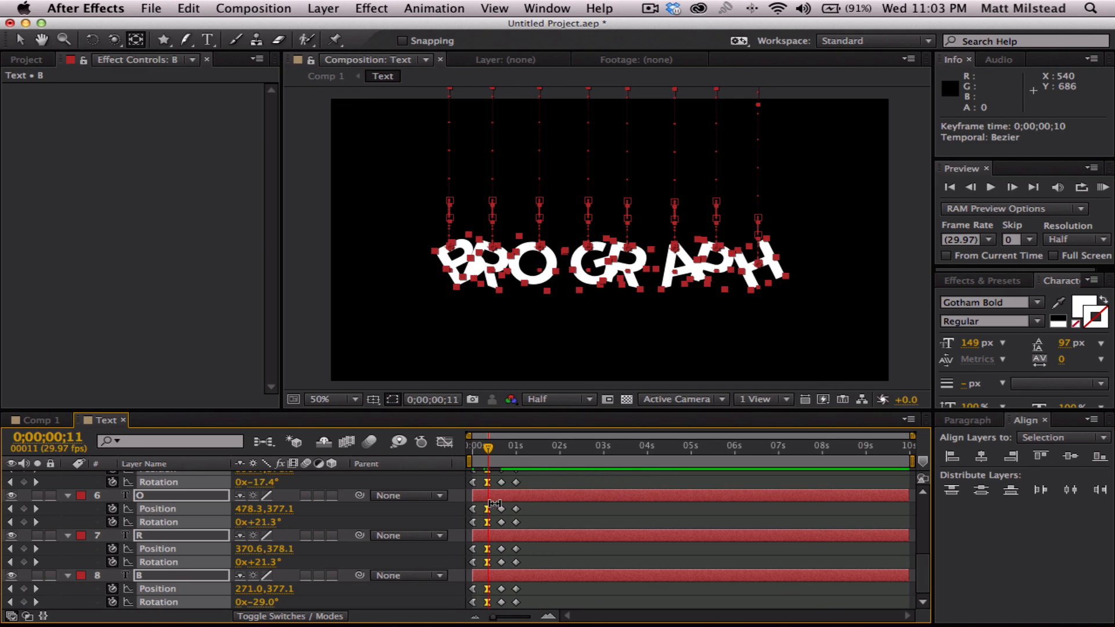
# - Apply Easy Ease to the third position and rotation keyframes of all eight letters, at 0;00;00;20
pyautogui.moveTo(508, 607); pyautogui.dragTo(493, 455)
pyautogui.rightClick(500, 490)
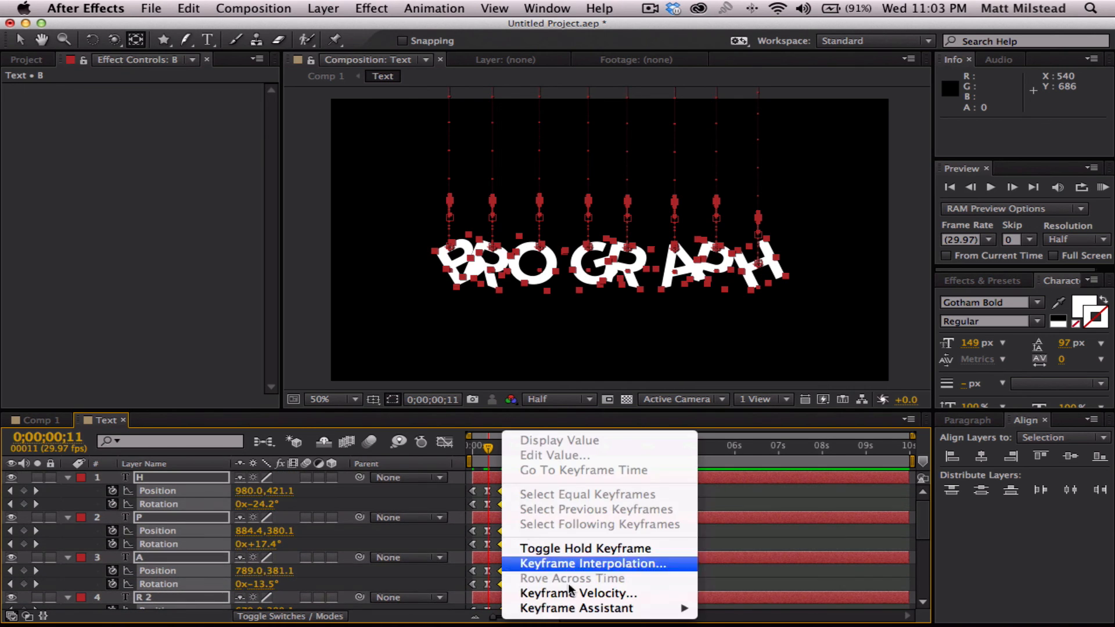
pyautogui.moveTo(625, 615)
pyautogui.click(758, 518)
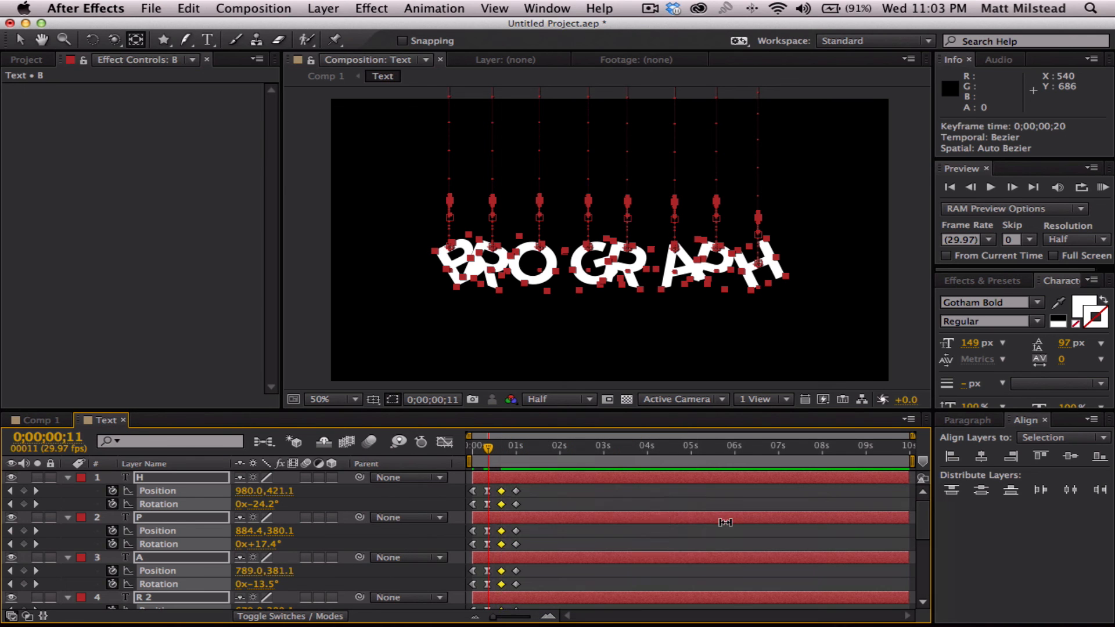
# - Play the eased letter animation from 0;00;00;00 to review the bounce
pyautogui.moveTo(487, 449); pyautogui.dragTo(453, 452)
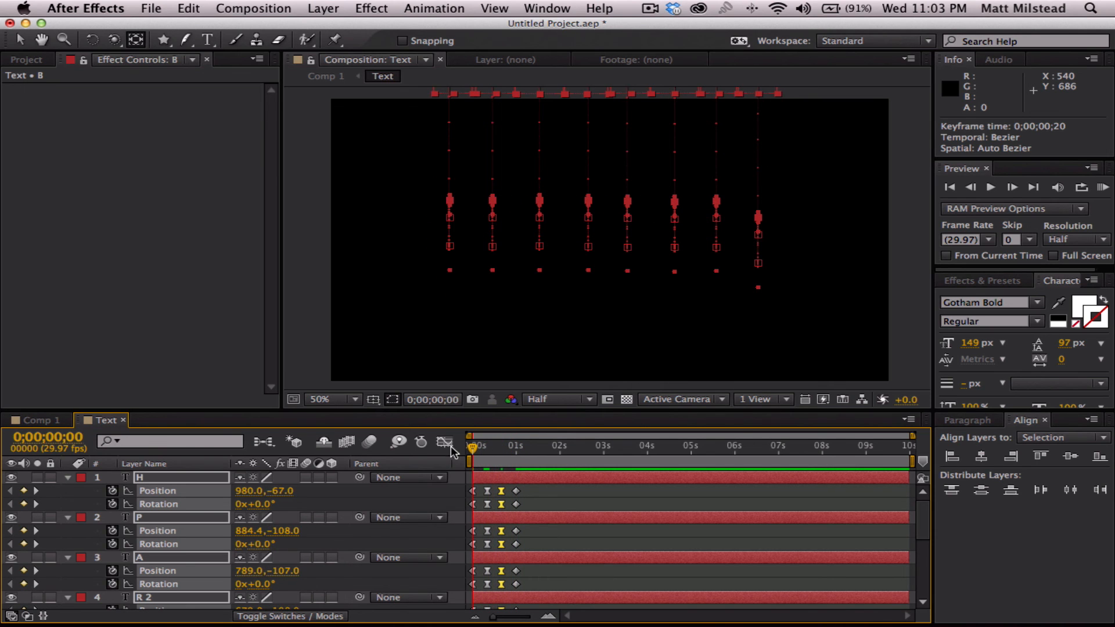
pyautogui.click(562, 498)
pyautogui.press('space')
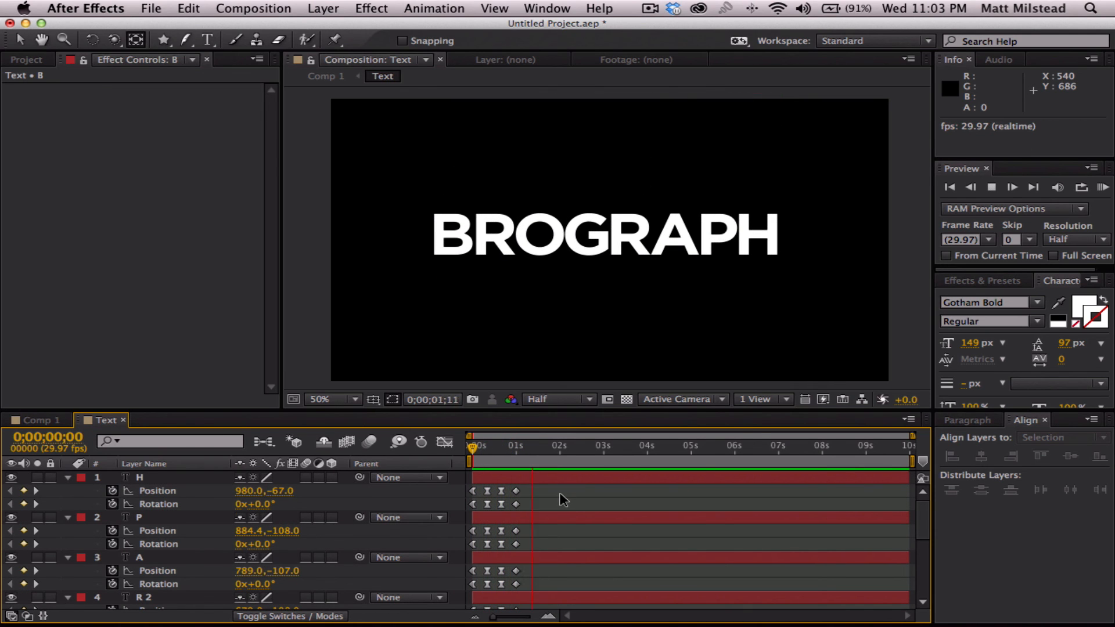
pyautogui.press('space')
pyautogui.press('space')
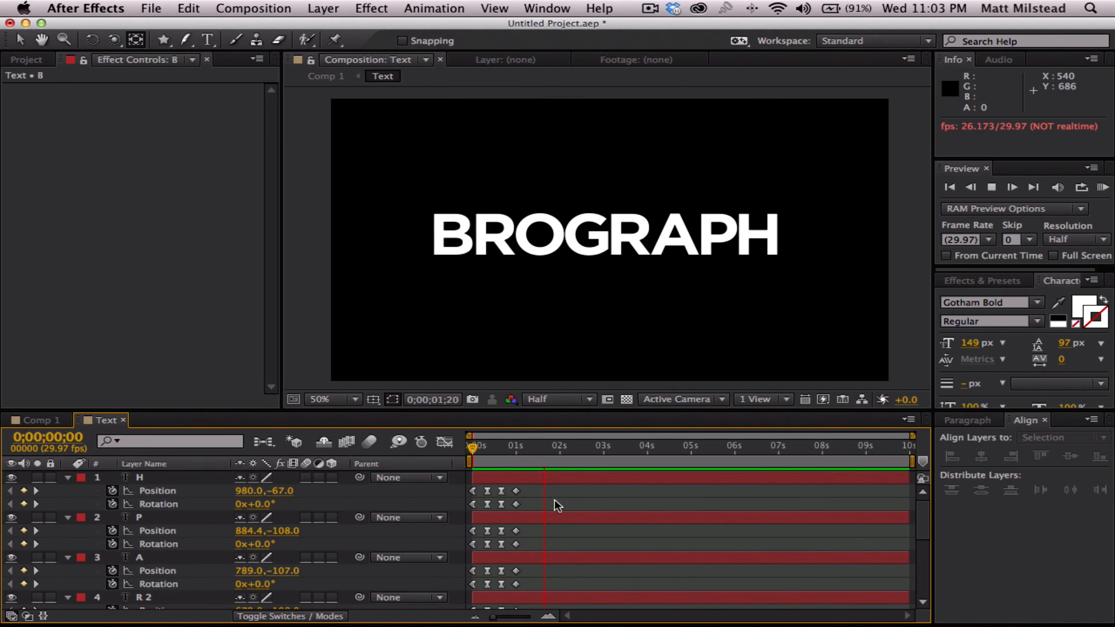
pyautogui.press('space')
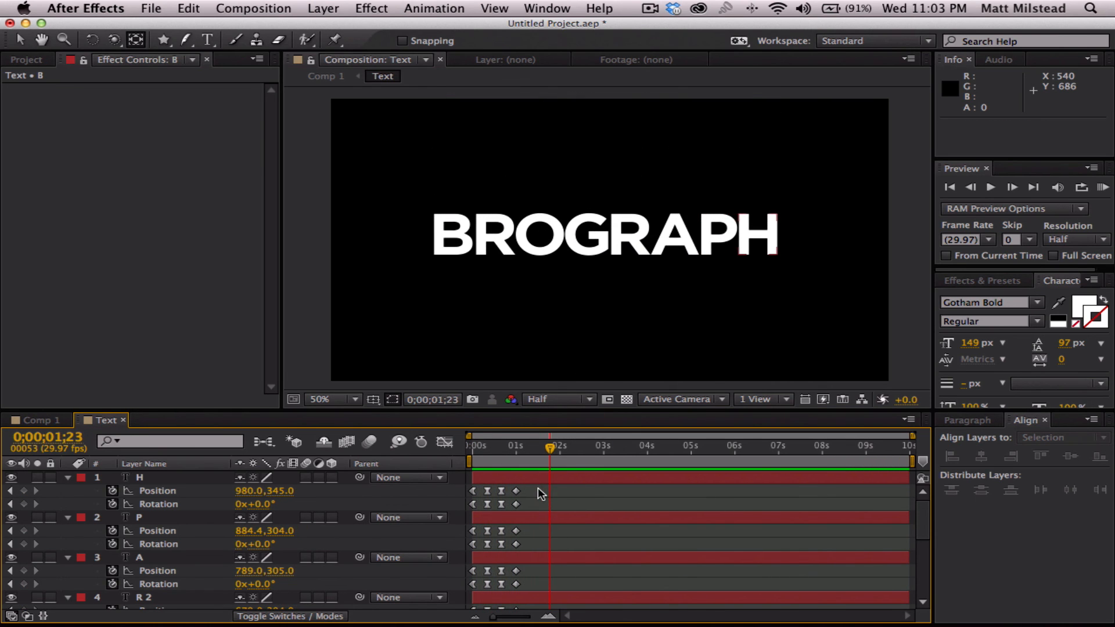
# - Stretch all position and rotation keyframes of the eight letters proportionally so the last ones sit at 0;00;01;10
pyautogui.moveTo(577, 494); pyautogui.dragTo(468, 606)
pyautogui.scroll(5, 547, 542)
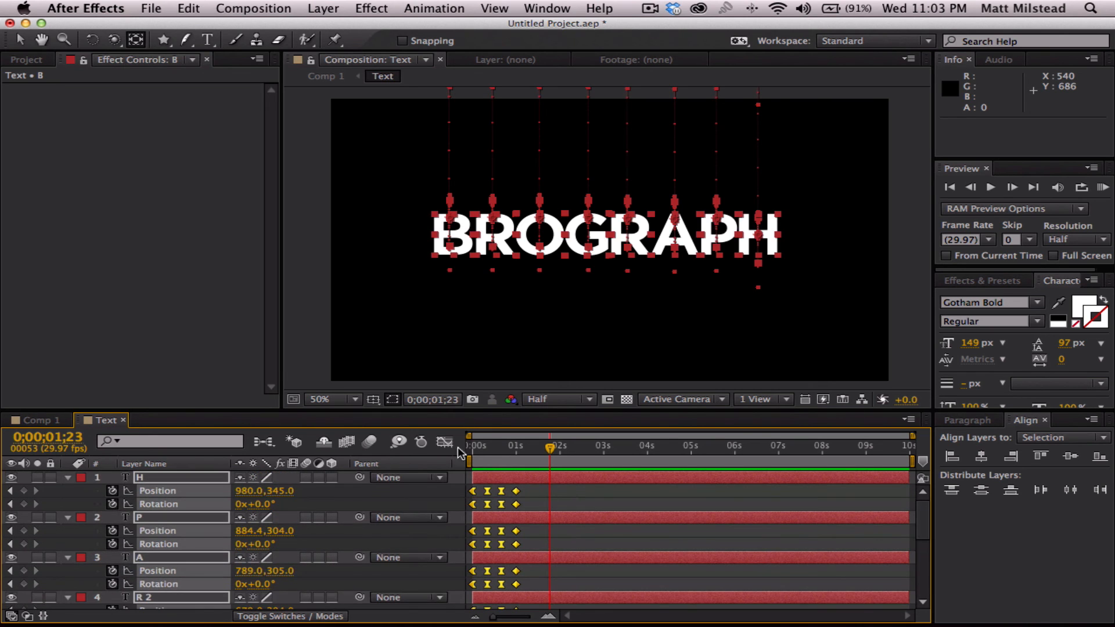
pyautogui.moveTo(545, 447); pyautogui.dragTo(447, 446)
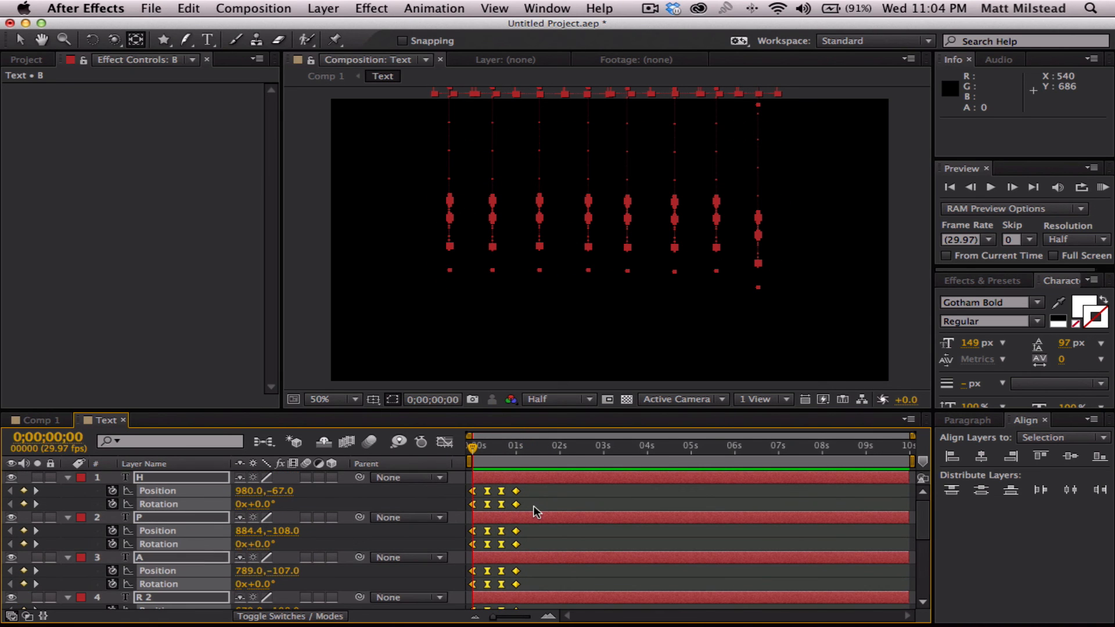
pyautogui.moveTo(472, 447); pyautogui.dragTo(539, 453)
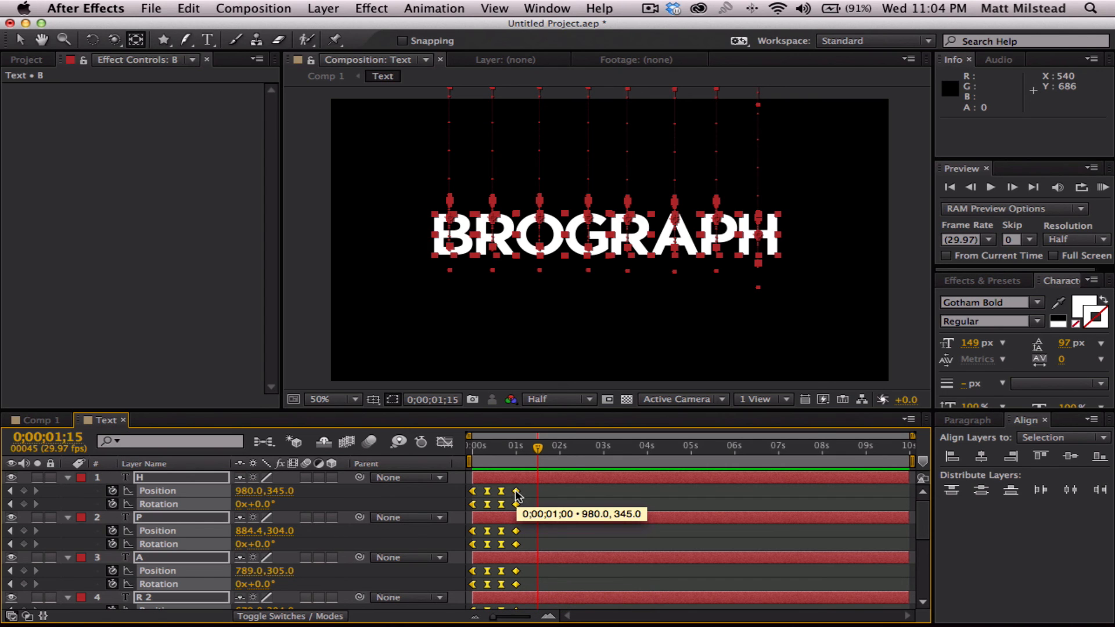
pyautogui.moveTo(517, 494); pyautogui.dragTo(530, 494)
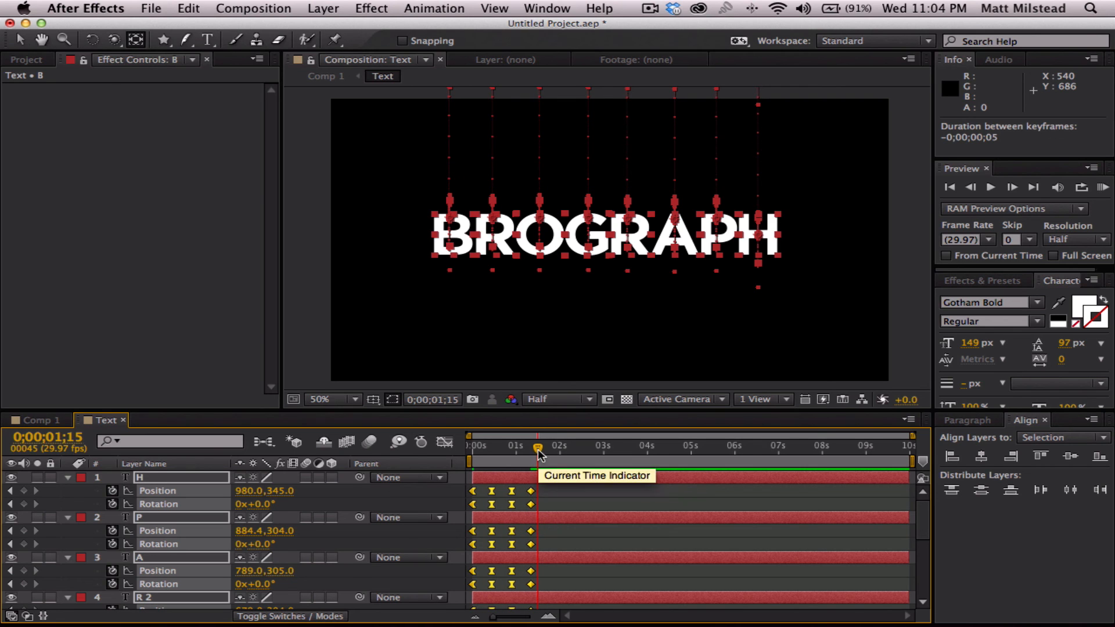
# - Play the slowed letter animation twice from the beginning and return to 0;00;00;00
pyautogui.moveTo(538, 450); pyautogui.dragTo(472, 451)
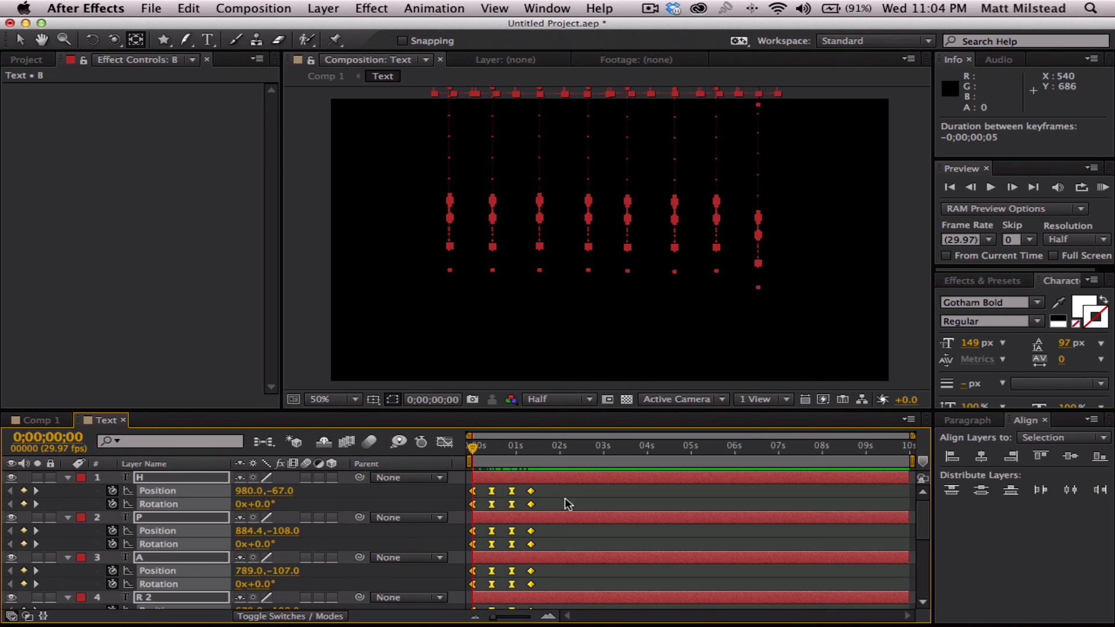
pyautogui.click(639, 496)
pyautogui.press('space')
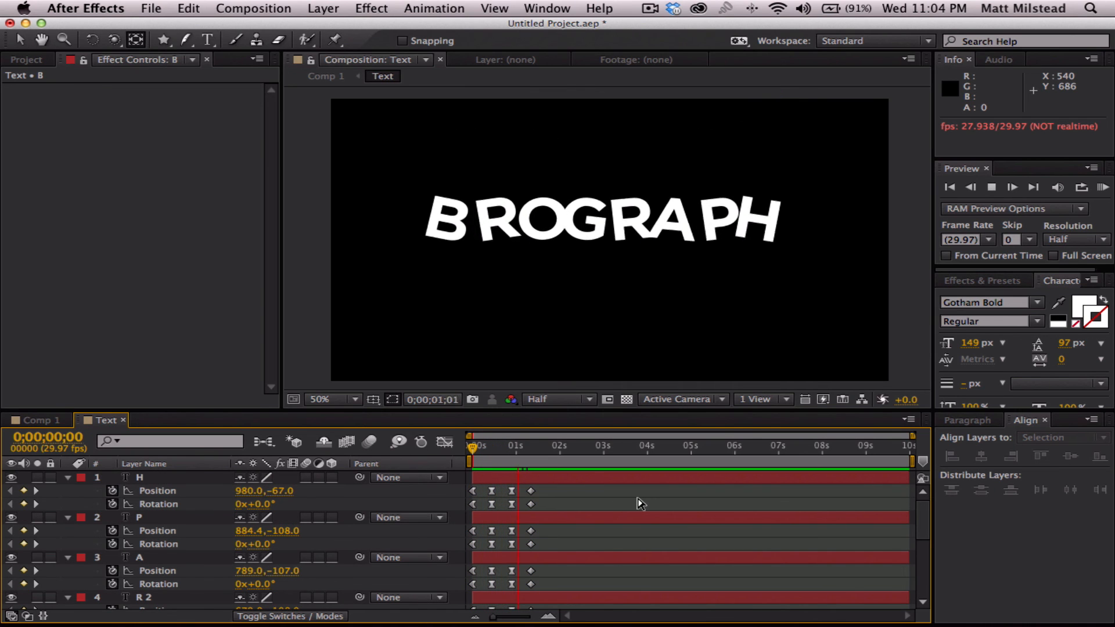
pyautogui.press('space')
pyautogui.moveTo(516, 447); pyautogui.dragTo(402, 448)
pyautogui.press('space')
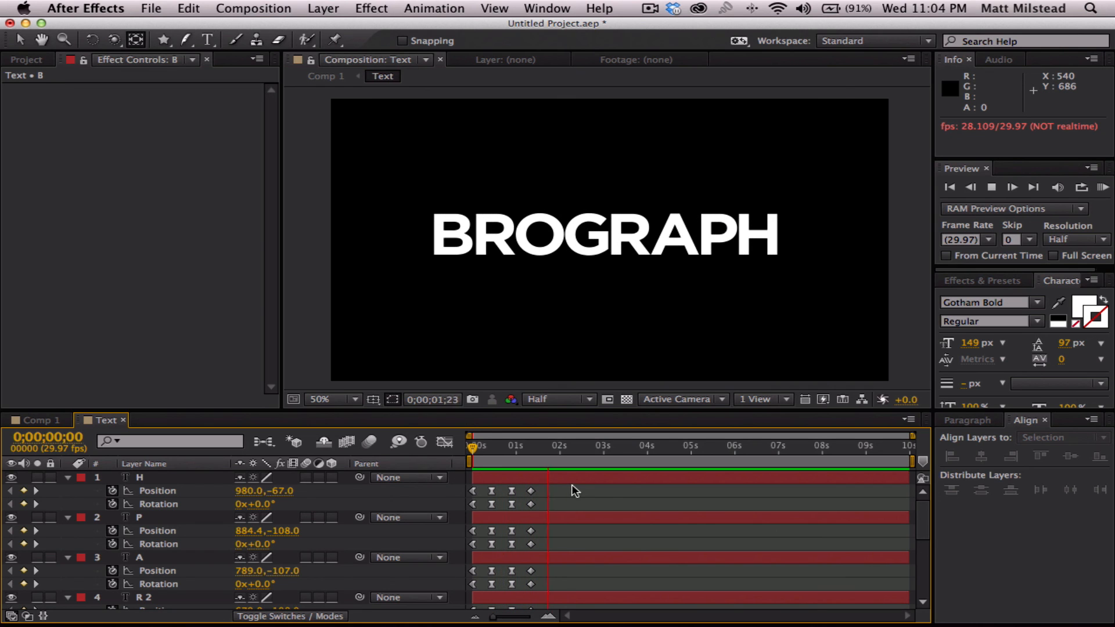
pyautogui.press('space')
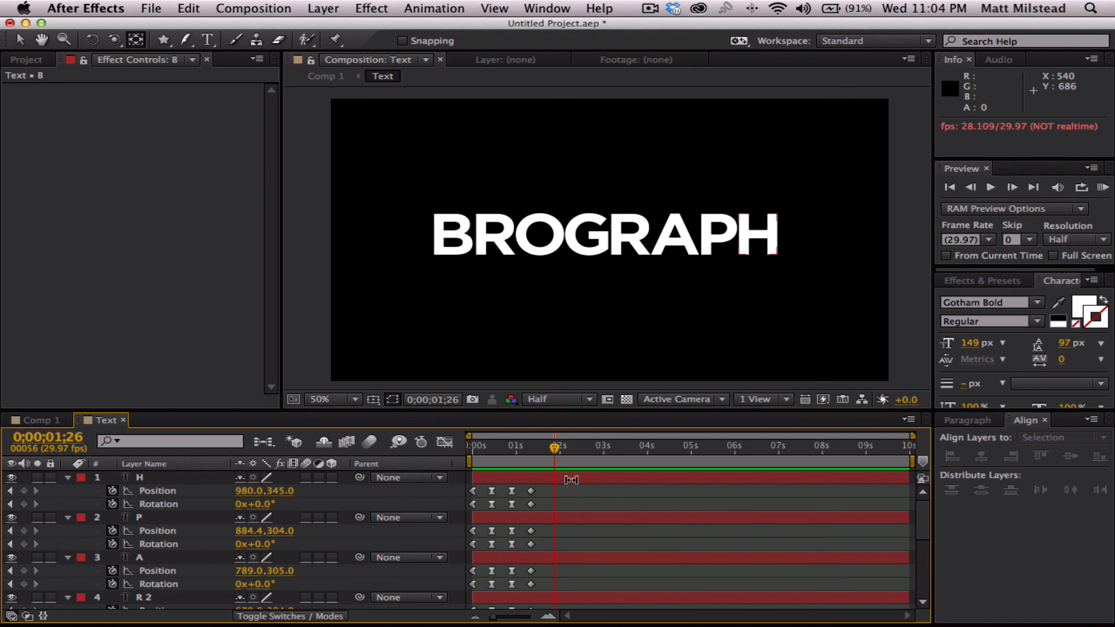
pyautogui.moveTo(541, 450); pyautogui.dragTo(472, 447)
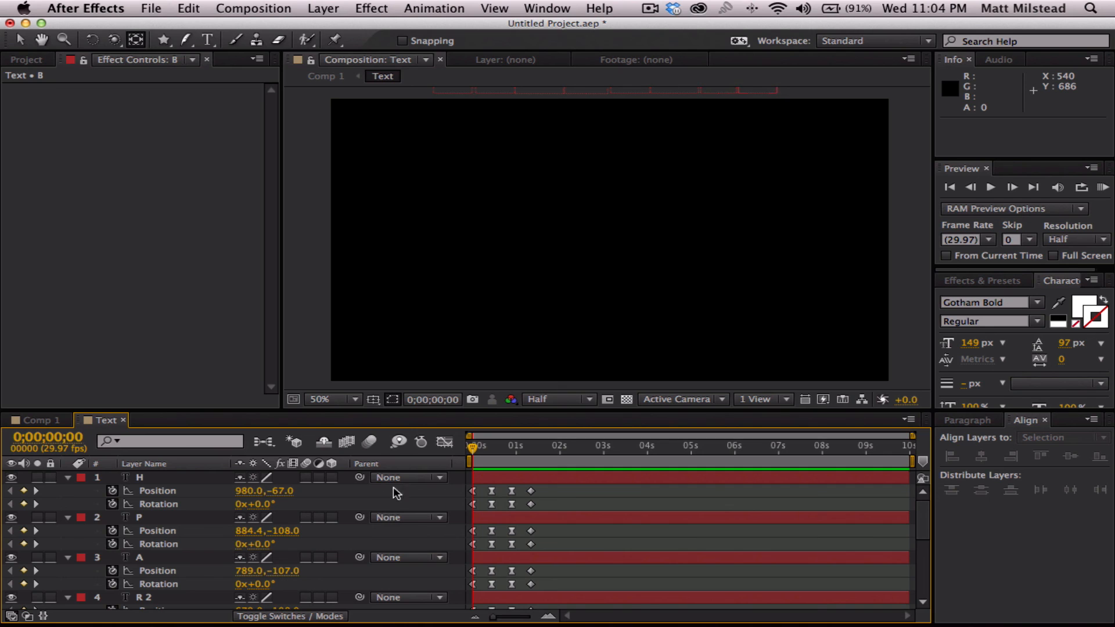
# - Go to the last keyframes at 0;00;01;10 and collapse the properties of all eight letter layers
pyautogui.moveTo(527, 447); pyautogui.dragTo(531, 448)
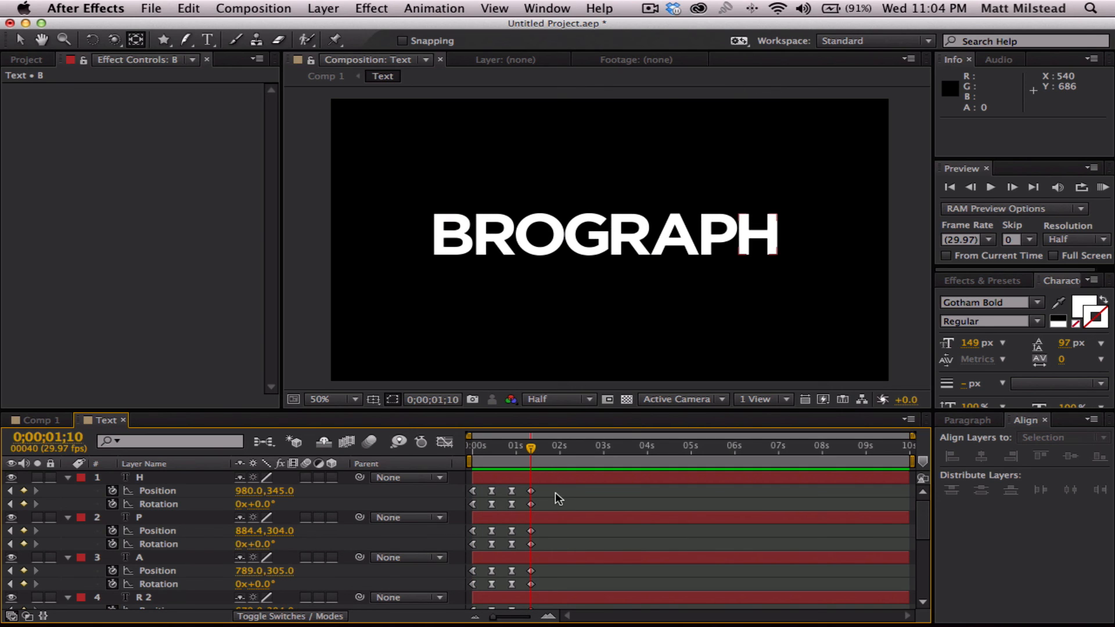
pyautogui.hotkey('ctrl', 'a')
pyautogui.press('a')
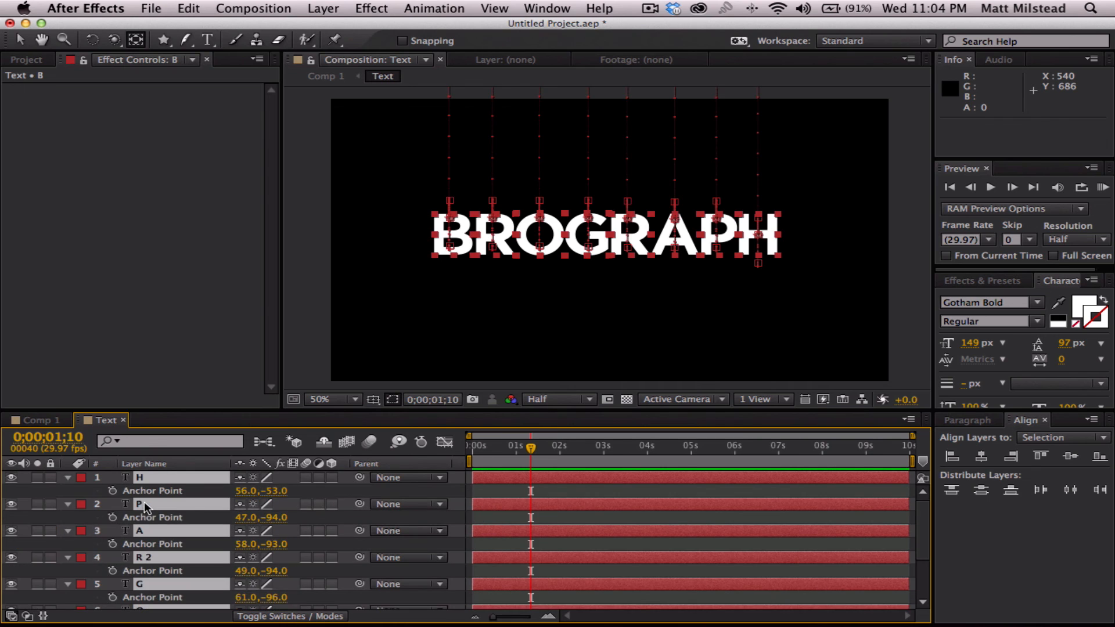
pyautogui.press('a')
pyautogui.click(608, 593)
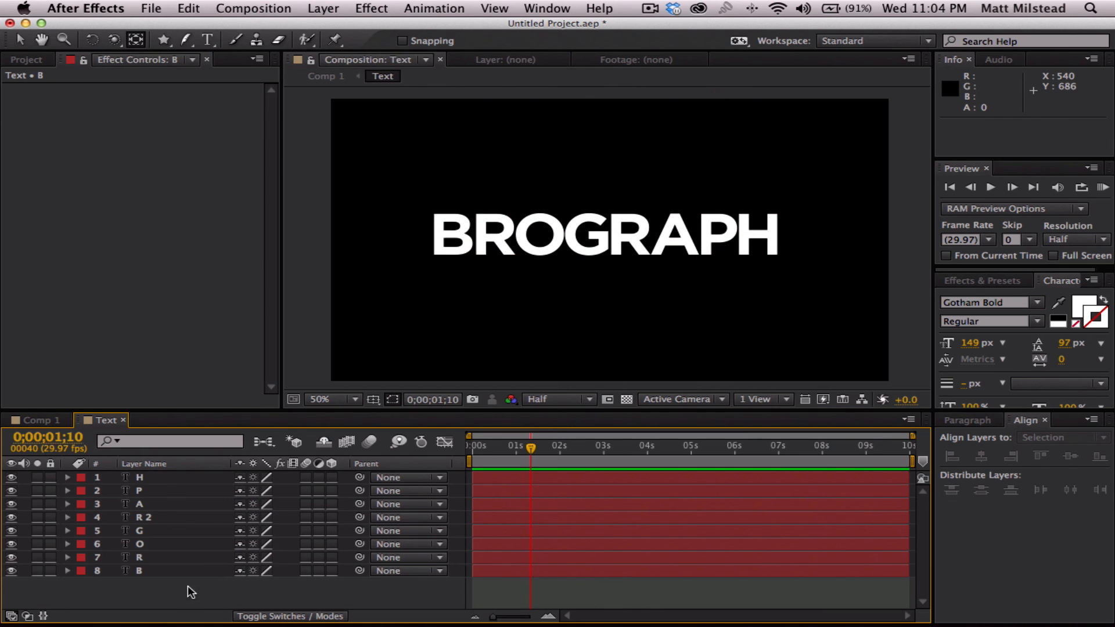
# - Expand and collapse layers H and P individually, and show and hide Anchor Point for all eight letters
pyautogui.click(67, 479)
pyautogui.click(67, 479)
pyautogui.click(67, 491)
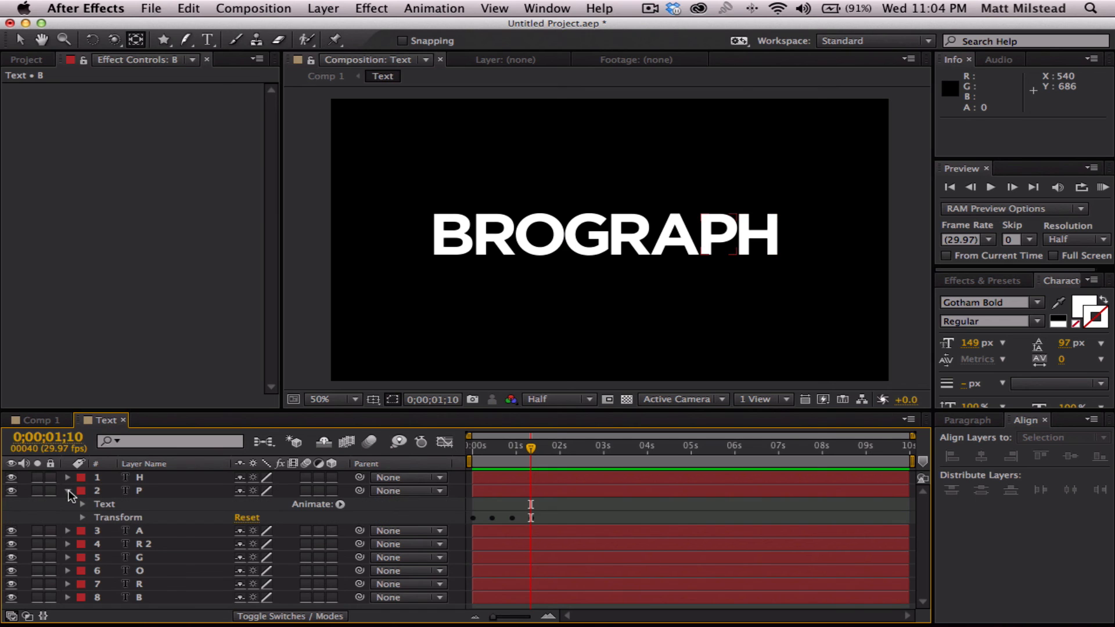
pyautogui.click(68, 491)
pyautogui.click(148, 569)
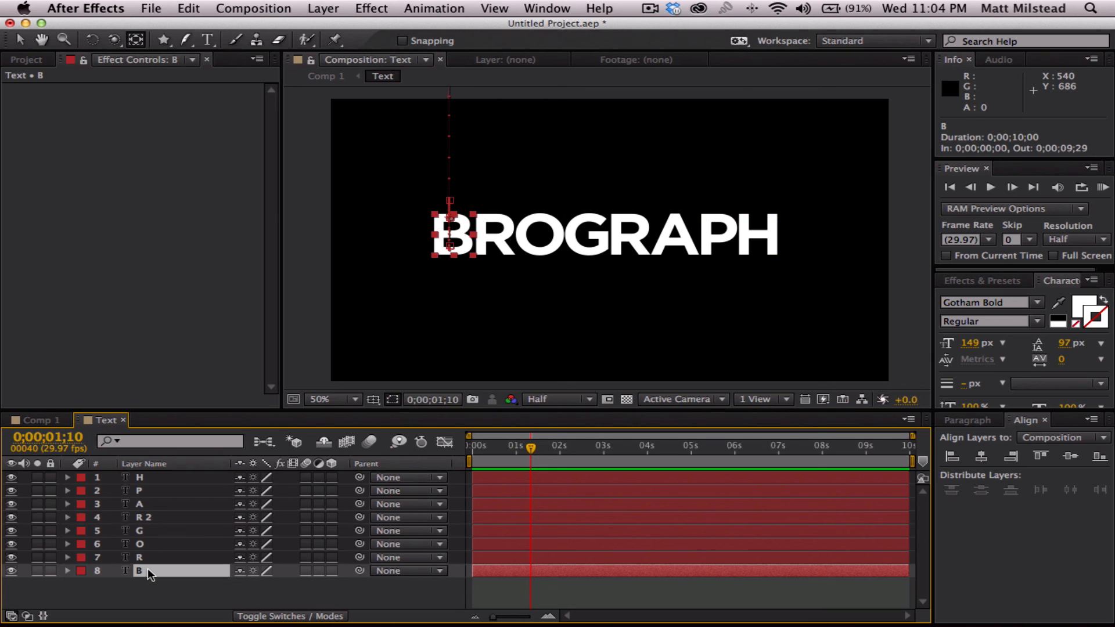
pyautogui.press('super+a')
pyautogui.press('a')
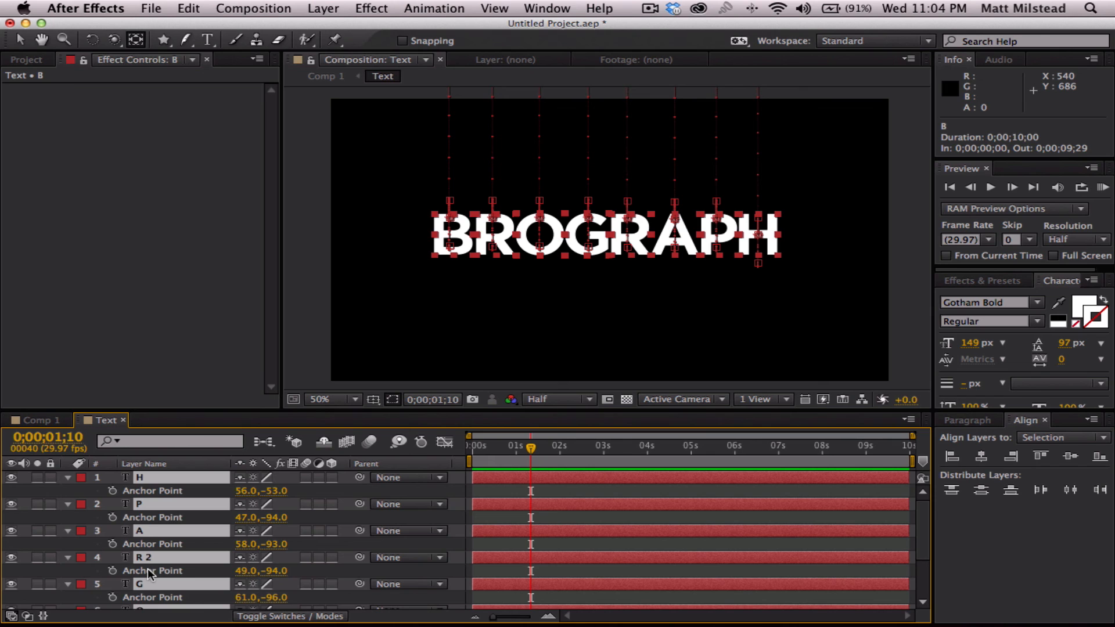
pyautogui.press('a')
pyautogui.click(148, 590)
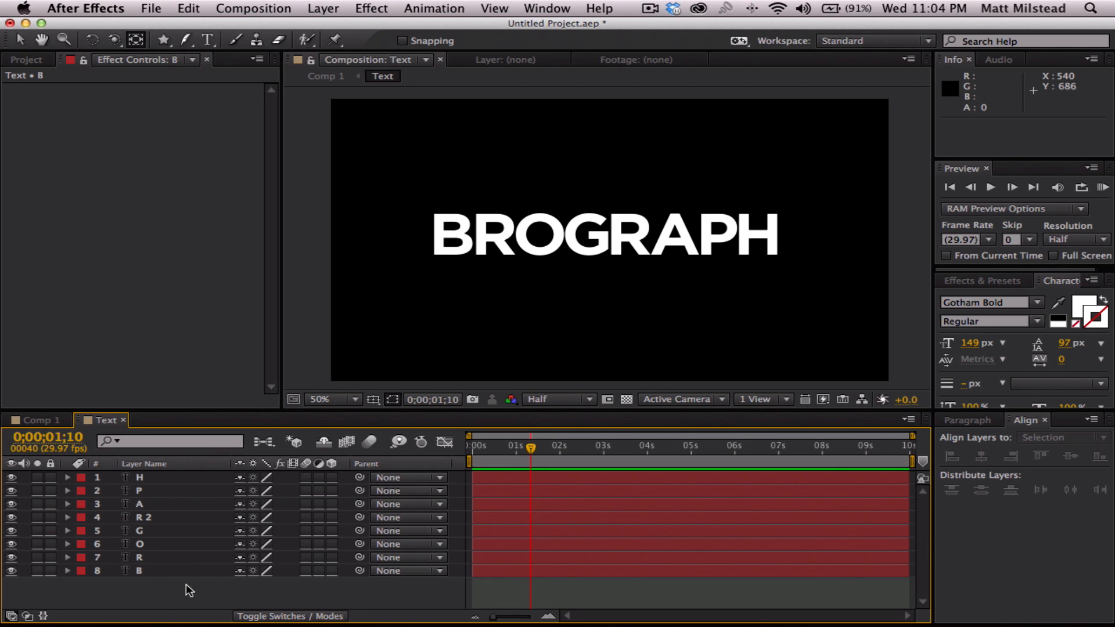
# - Create a white solid at the composition size of 1280 × 720 px
pyautogui.rightClick(167, 592)
pyautogui.moveTo(326, 461)
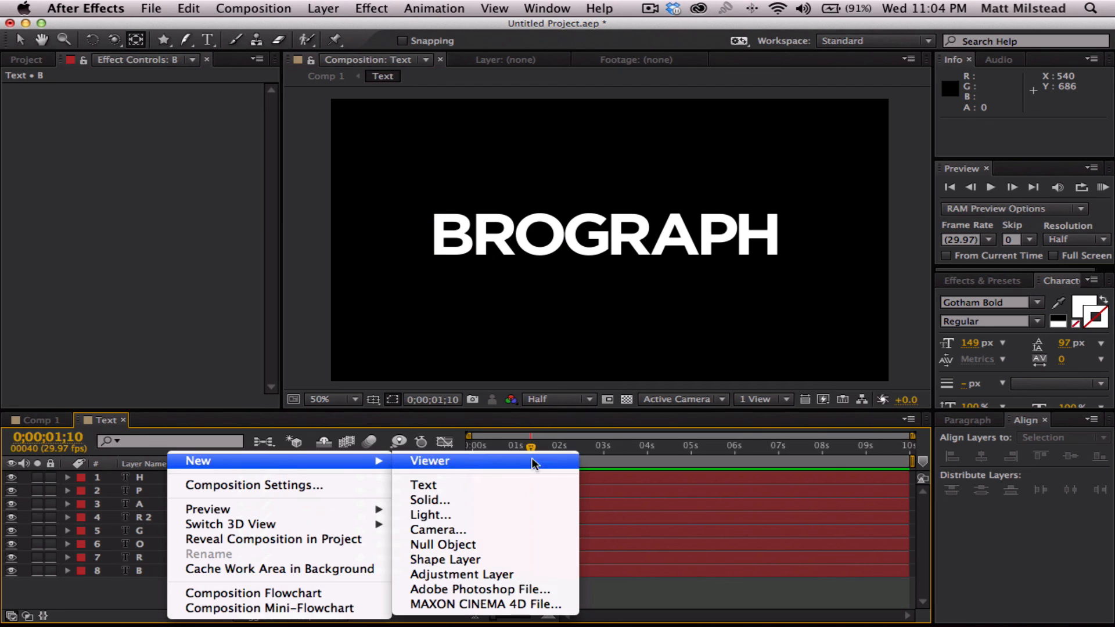
pyautogui.click(489, 500)
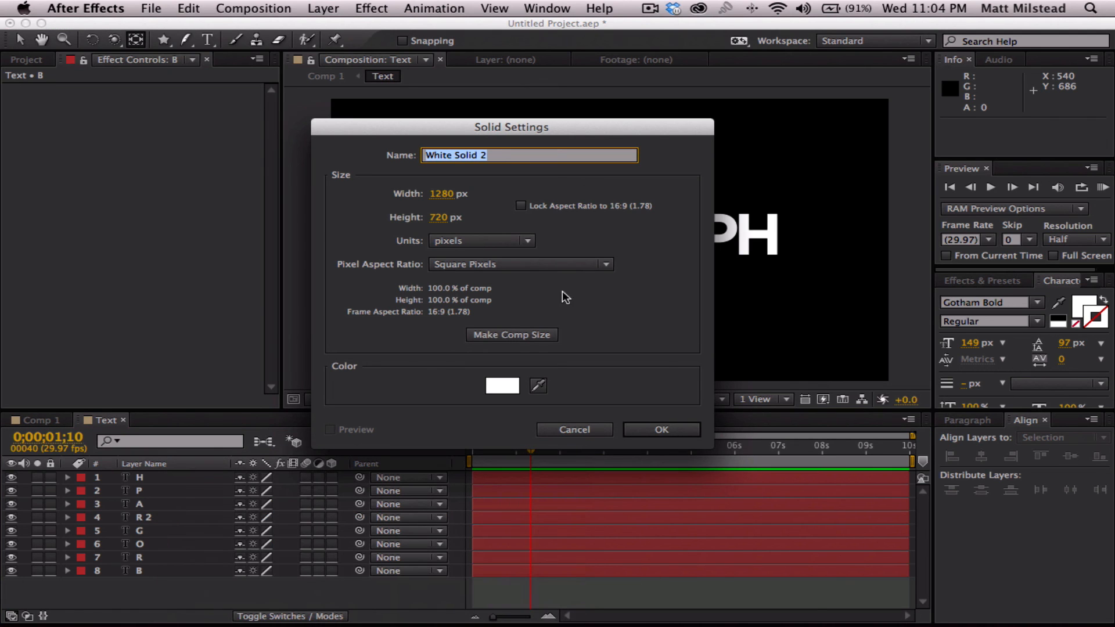
pyautogui.click(503, 334)
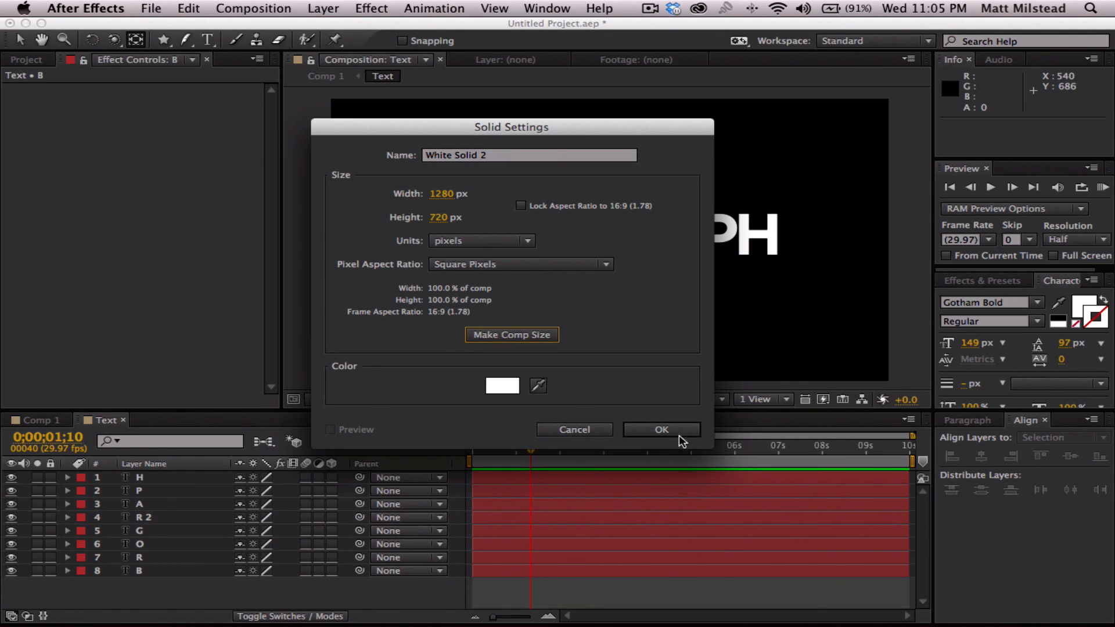
pyautogui.click(678, 434)
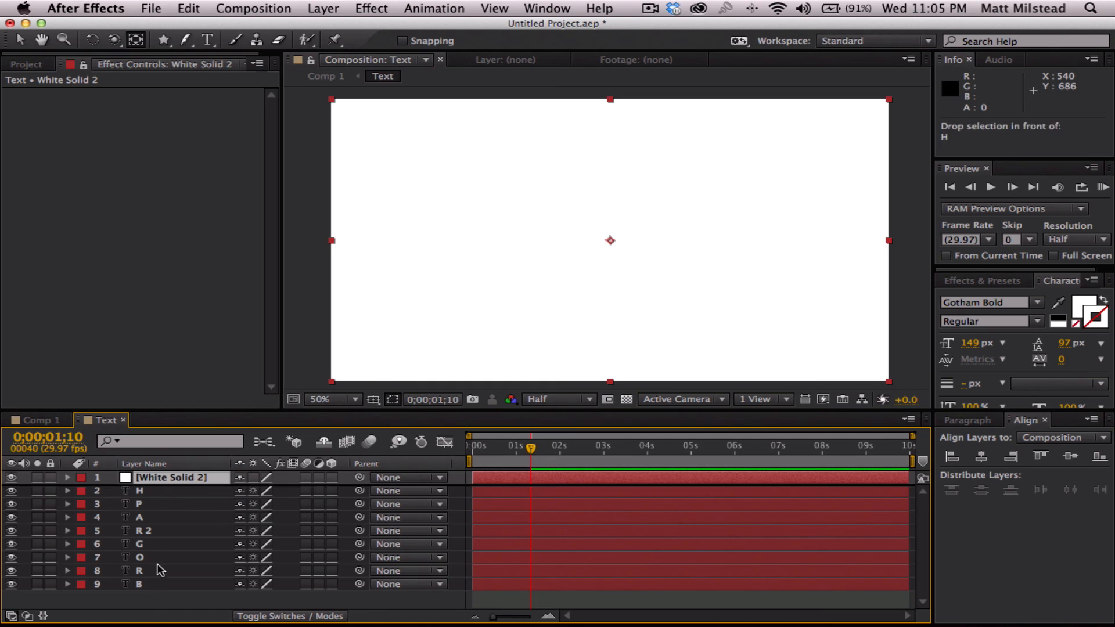
# - Move the white solid directly above layer B in the layer stack and rename it String
pyautogui.moveTo(160, 570); pyautogui.dragTo(157, 584)
pyautogui.click(200, 599)
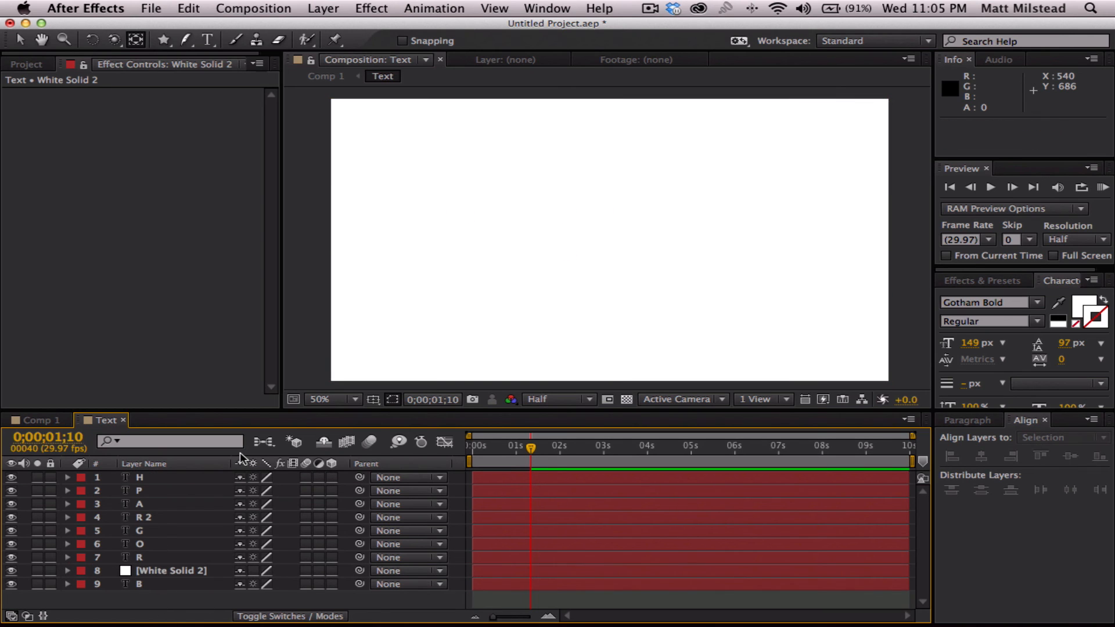
pyautogui.click(161, 570)
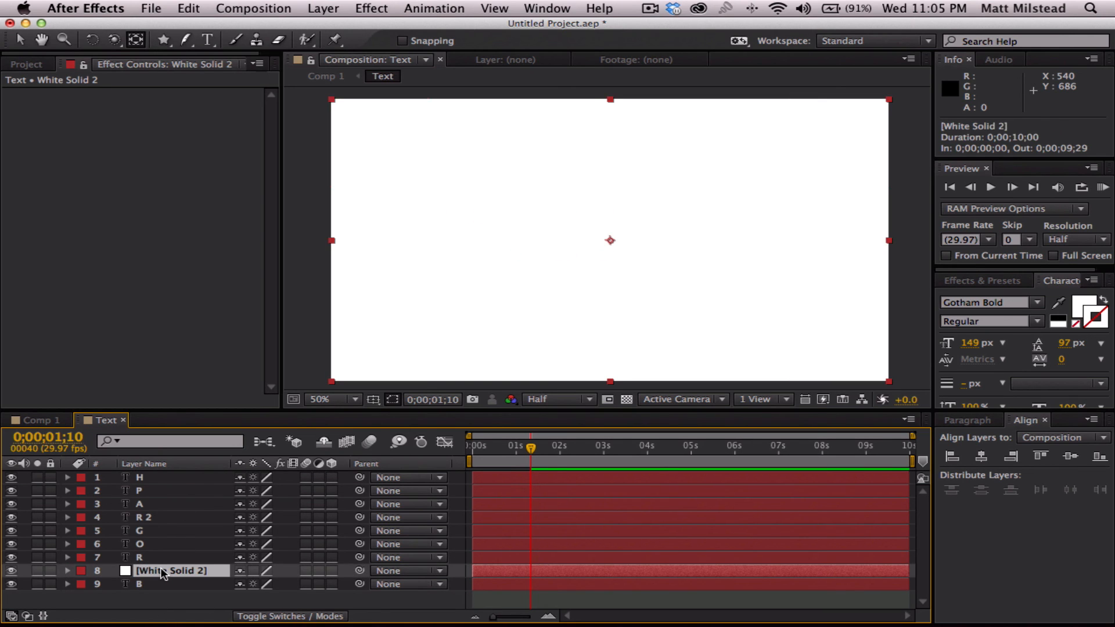
pyautogui.press('Return')
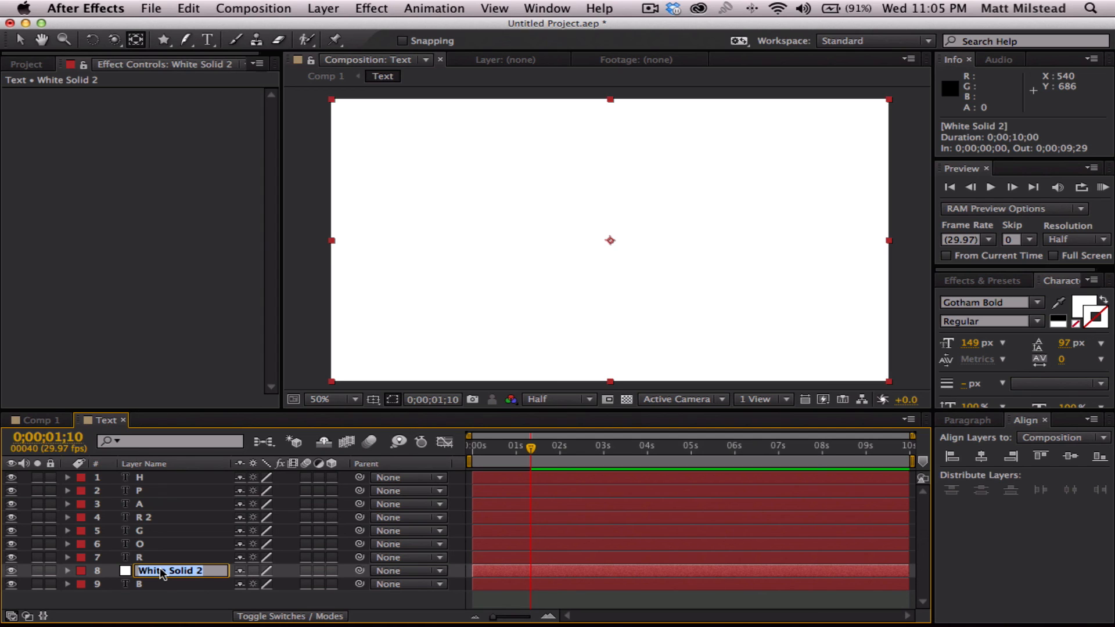
pyautogui.write('String')
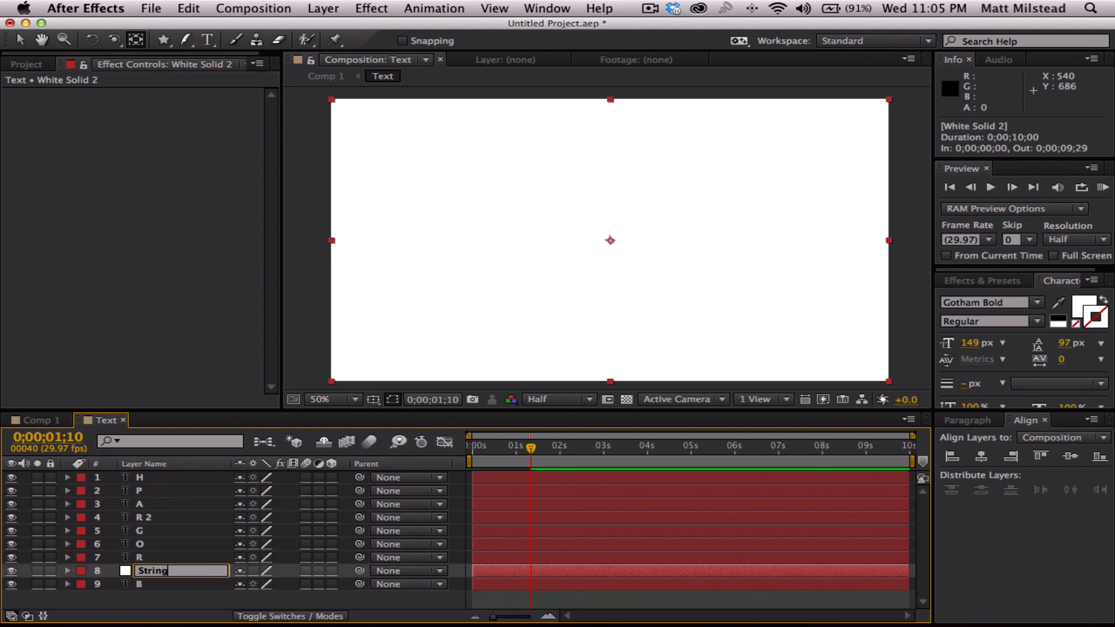
pyautogui.press('Return')
pyautogui.click(172, 602)
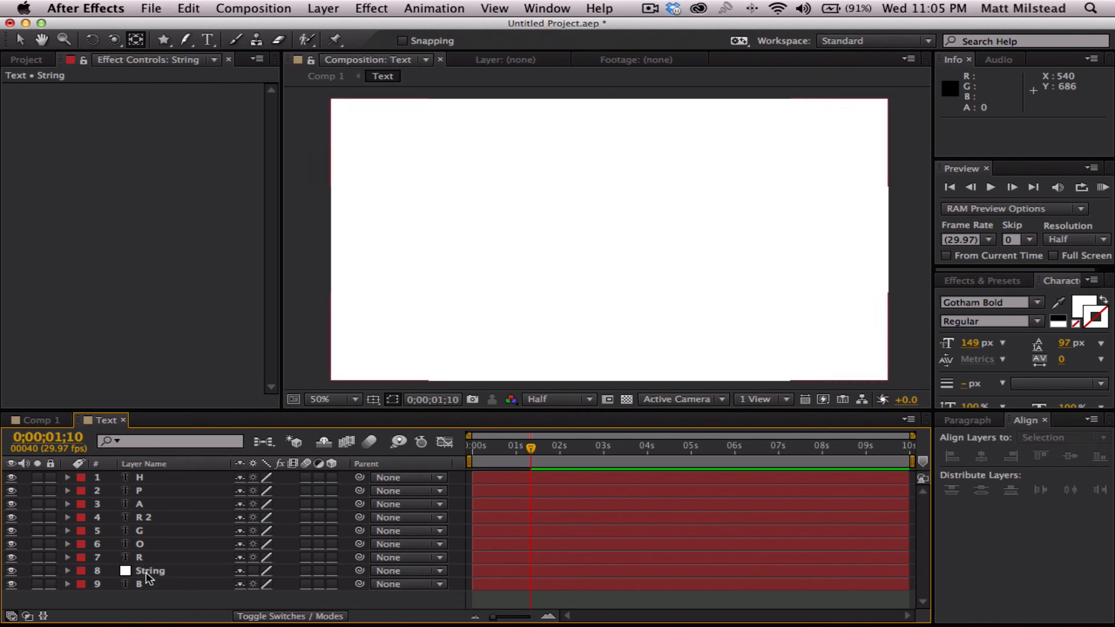
# - Draw a straight vertical two-point mask on the String layer with the Pen tool, from above the frame down to the letter B
pyautogui.click(145, 572)
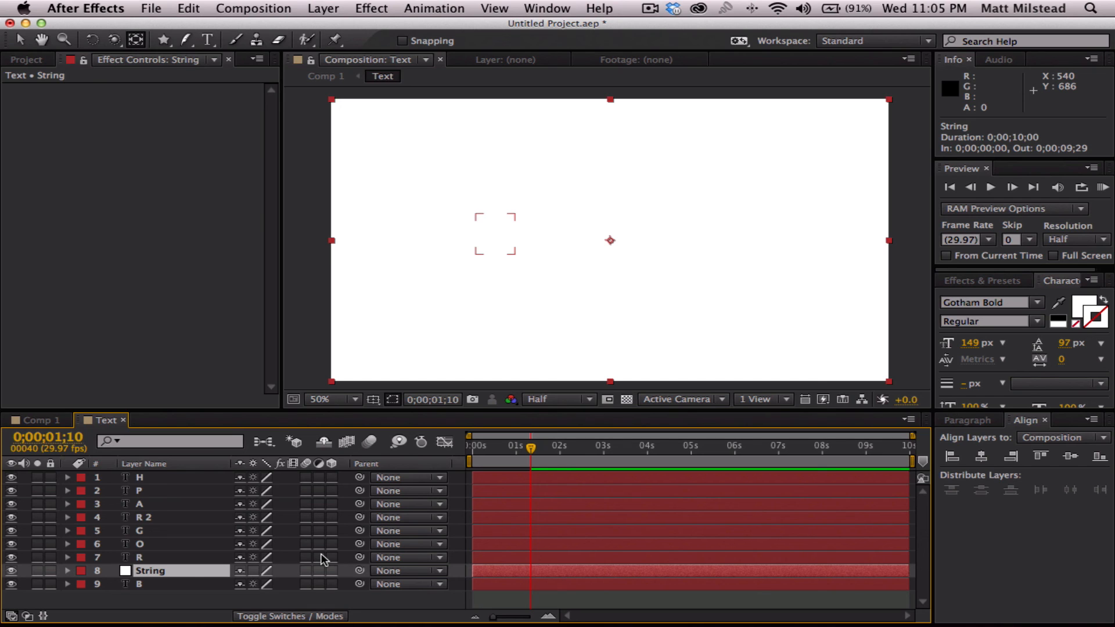
pyautogui.click(174, 602)
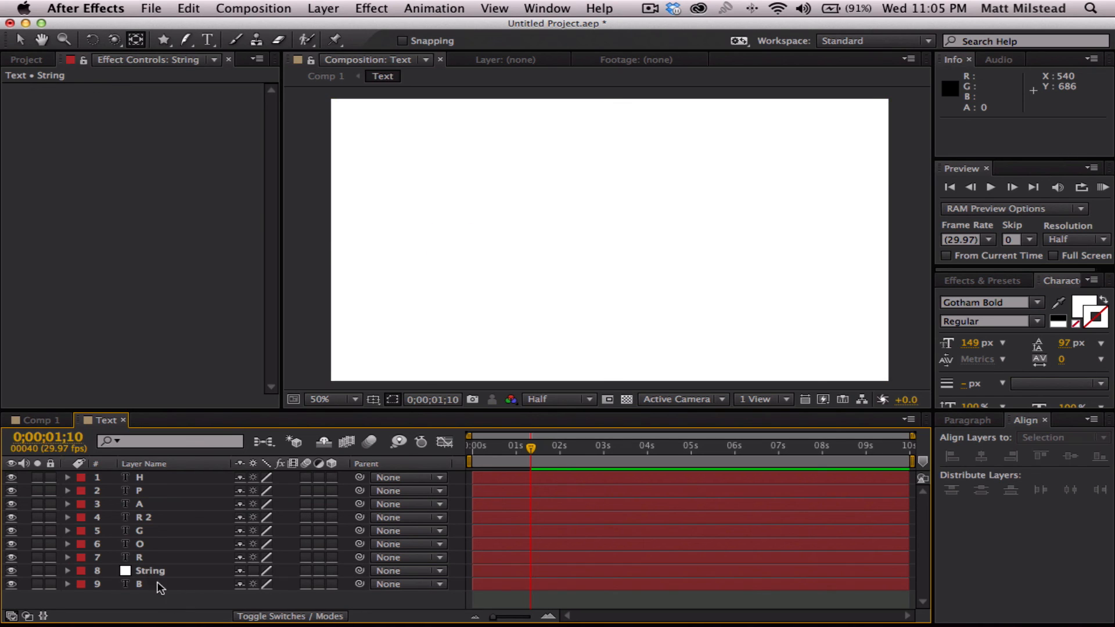
pyautogui.click(168, 574)
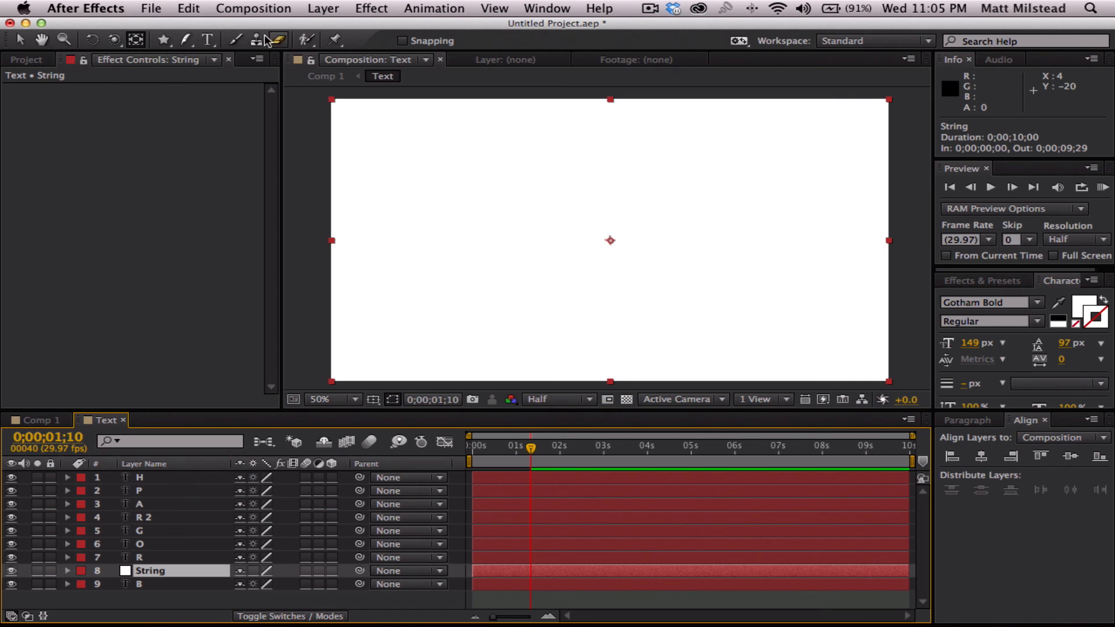
pyautogui.click(186, 41)
pyautogui.moveTo(186, 44); pyautogui.dragTo(248, 40)
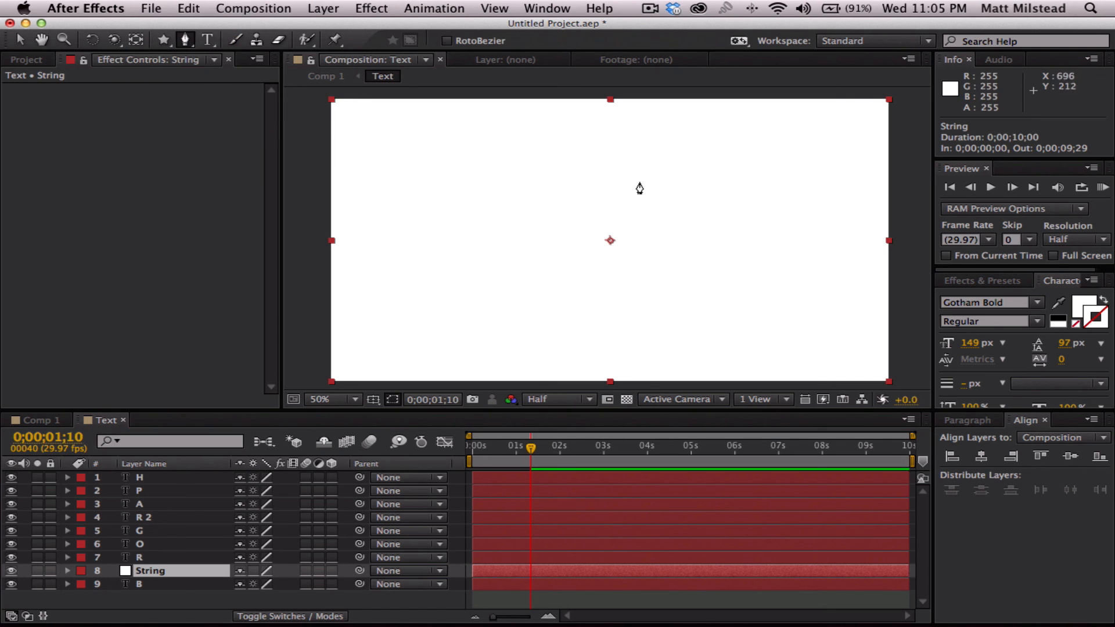
pyautogui.press('space')
pyautogui.moveTo(639, 186); pyautogui.dragTo(673, 186)
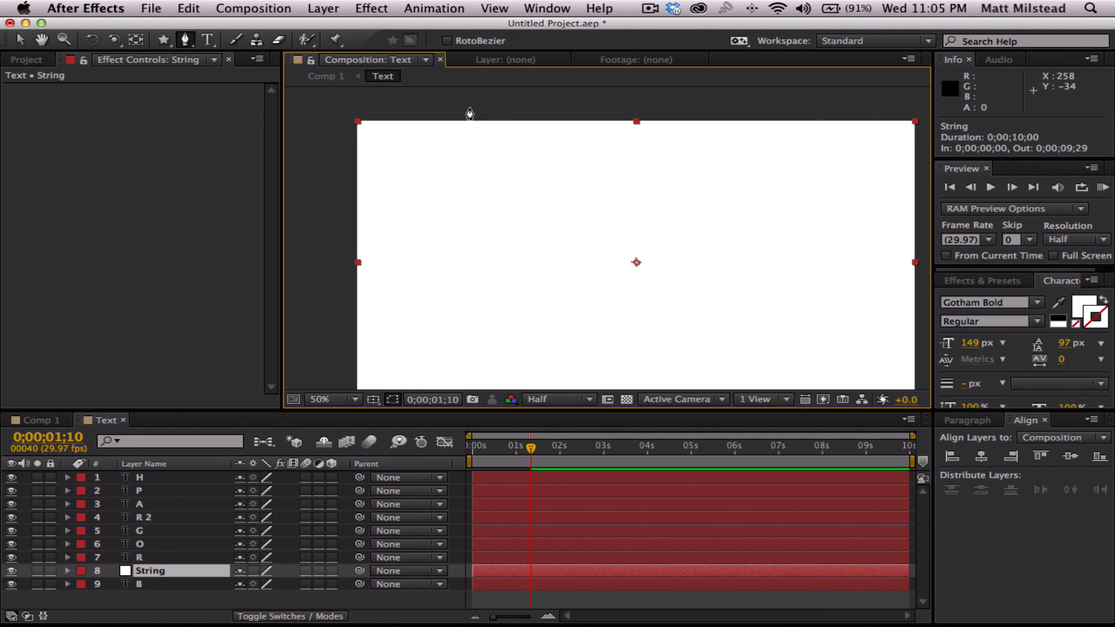
pyautogui.click(469, 108)
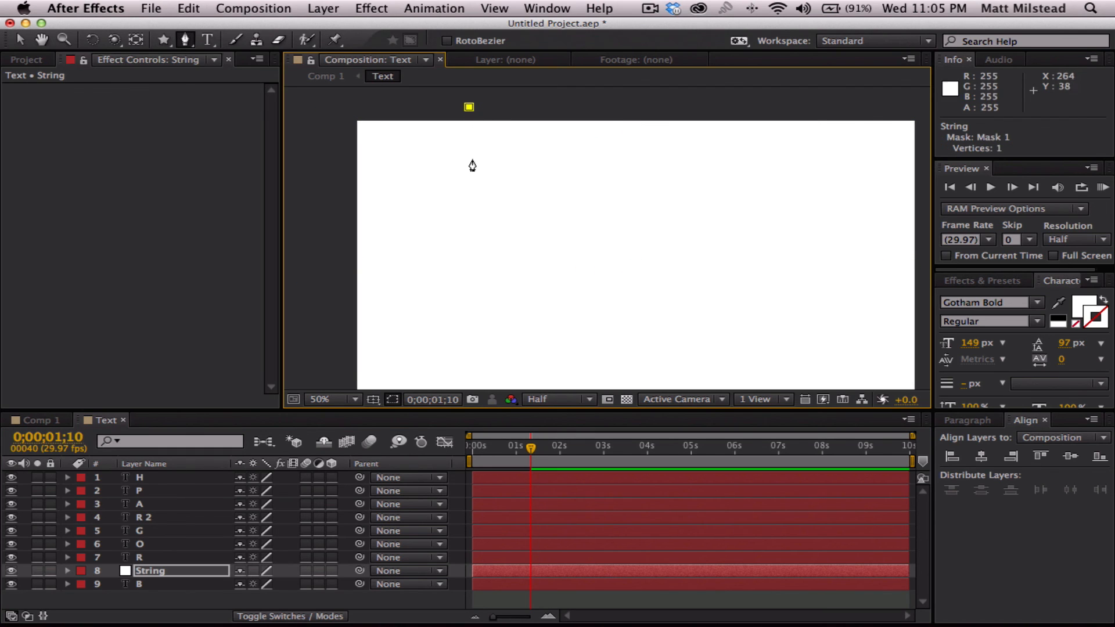
pyautogui.click(469, 264)
# - Apply the Stroke effect to the String layer and set its Paint Style to Reveal Original Image
pyautogui.click(147, 572)
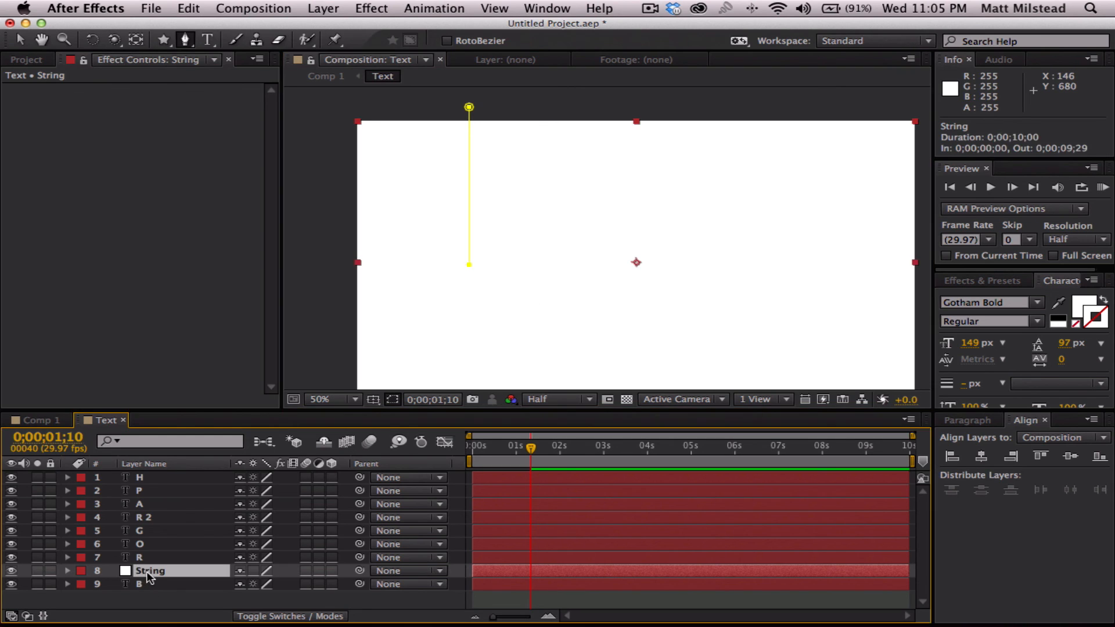
pyautogui.click(369, 7)
pyautogui.moveTo(451, 187)
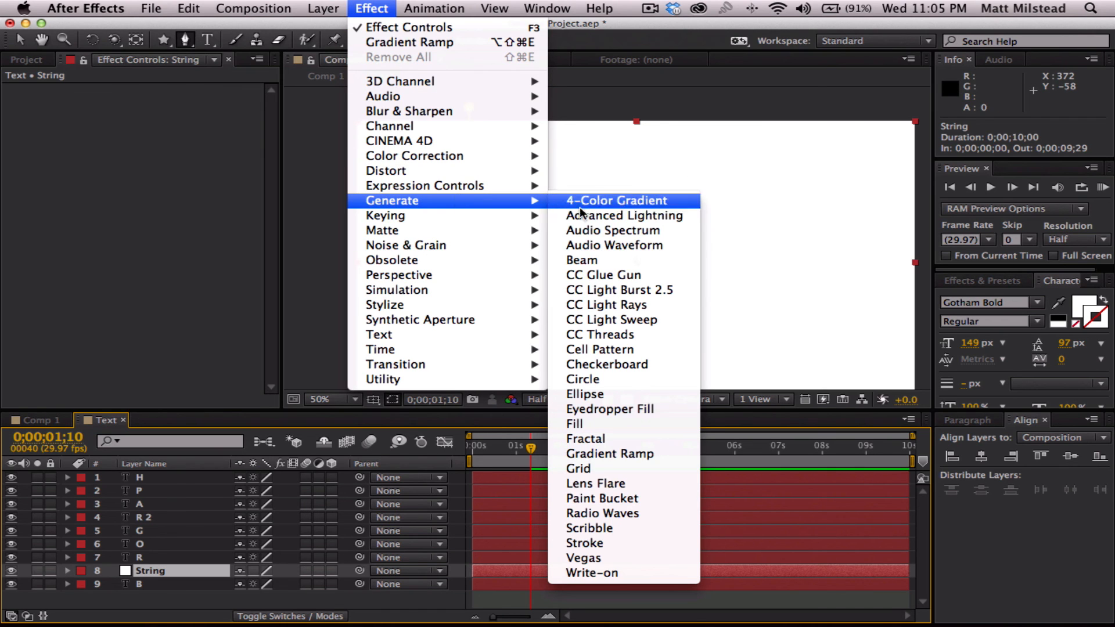
pyautogui.click(611, 542)
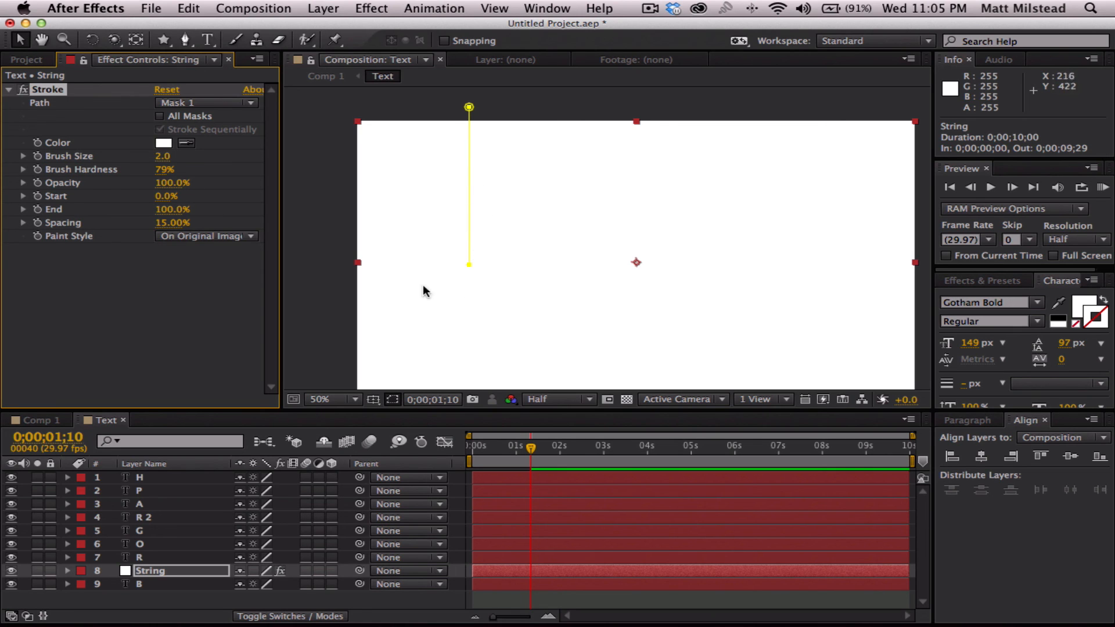
pyautogui.click(200, 236)
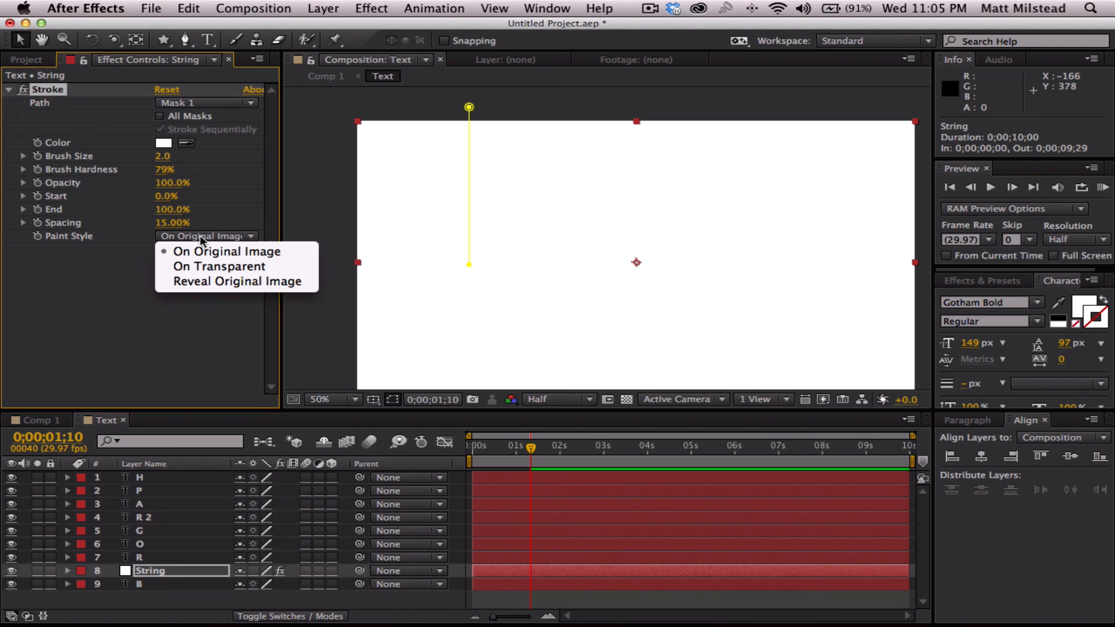
pyautogui.click(218, 281)
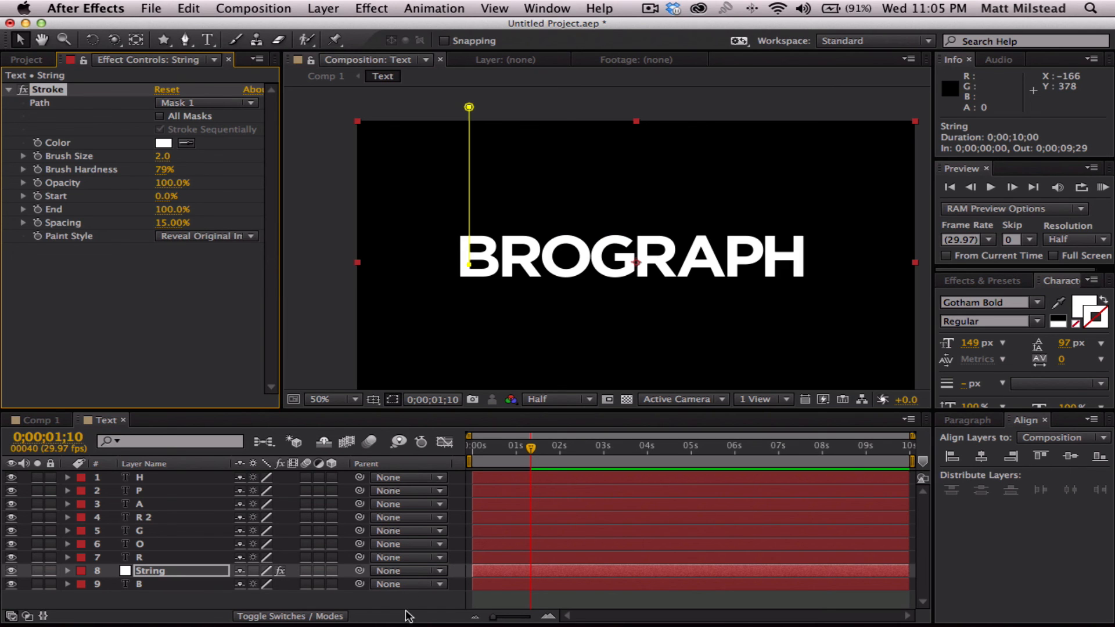
pyautogui.click(335, 603)
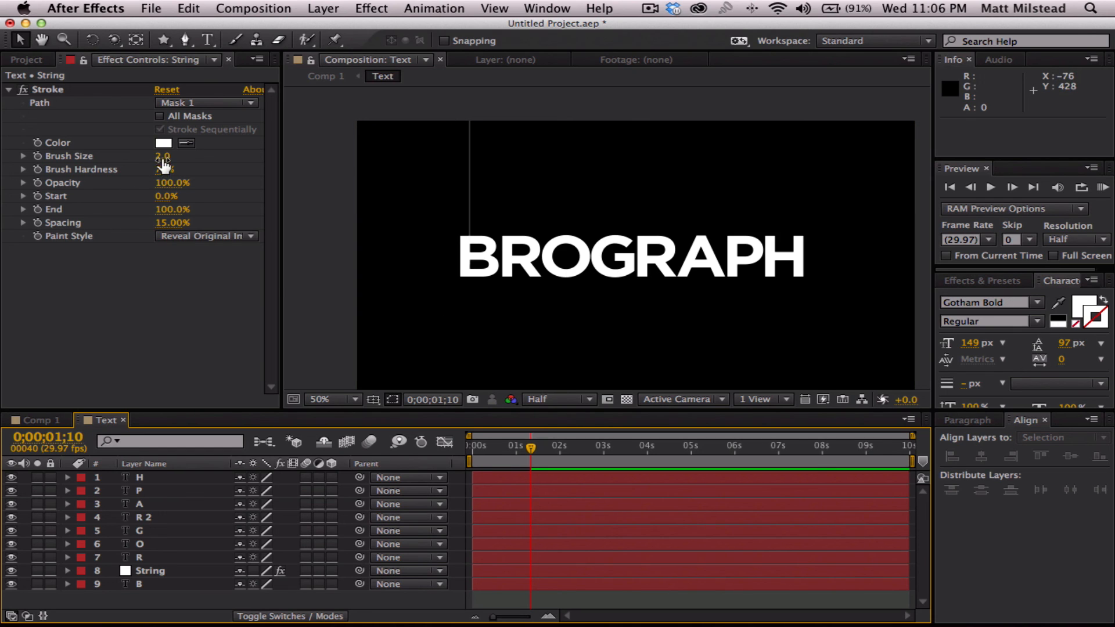
# - Try a larger Stroke brush size of 8.9 on the String layer and set it back to 2
pyautogui.moveTo(163, 156); pyautogui.dragTo(222, 157)
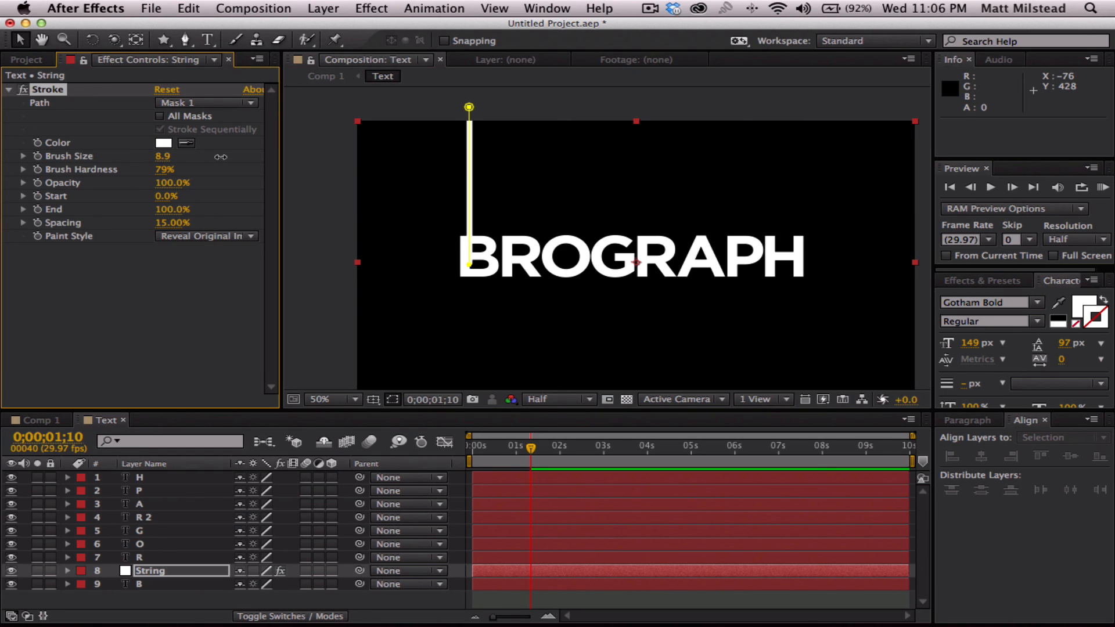
pyautogui.click(189, 317)
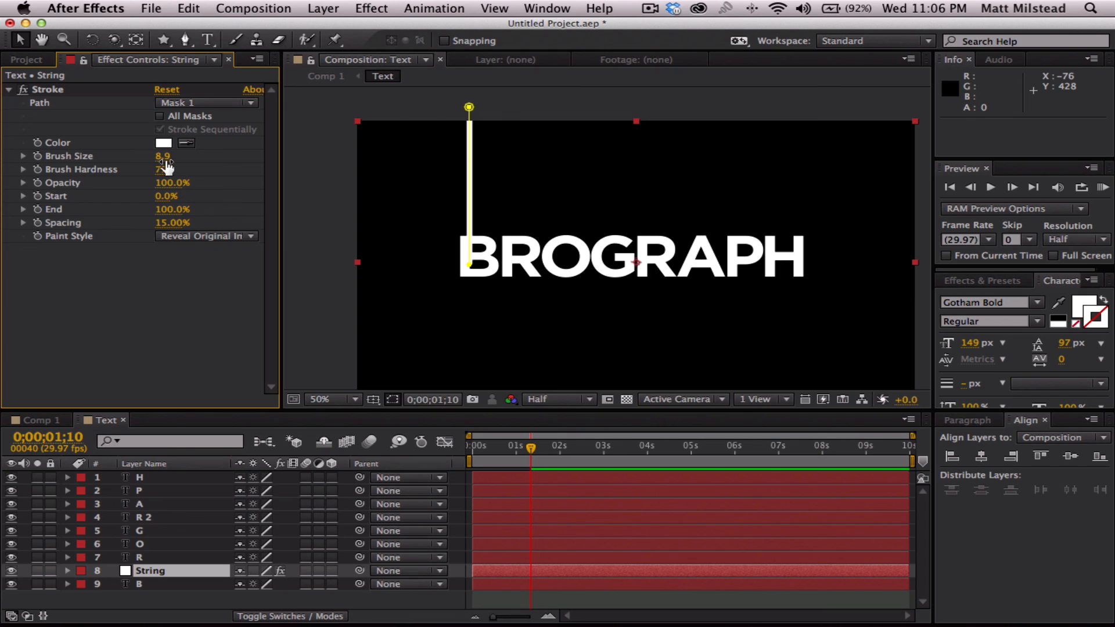
pyautogui.moveTo(163, 156); pyautogui.dragTo(148, 155)
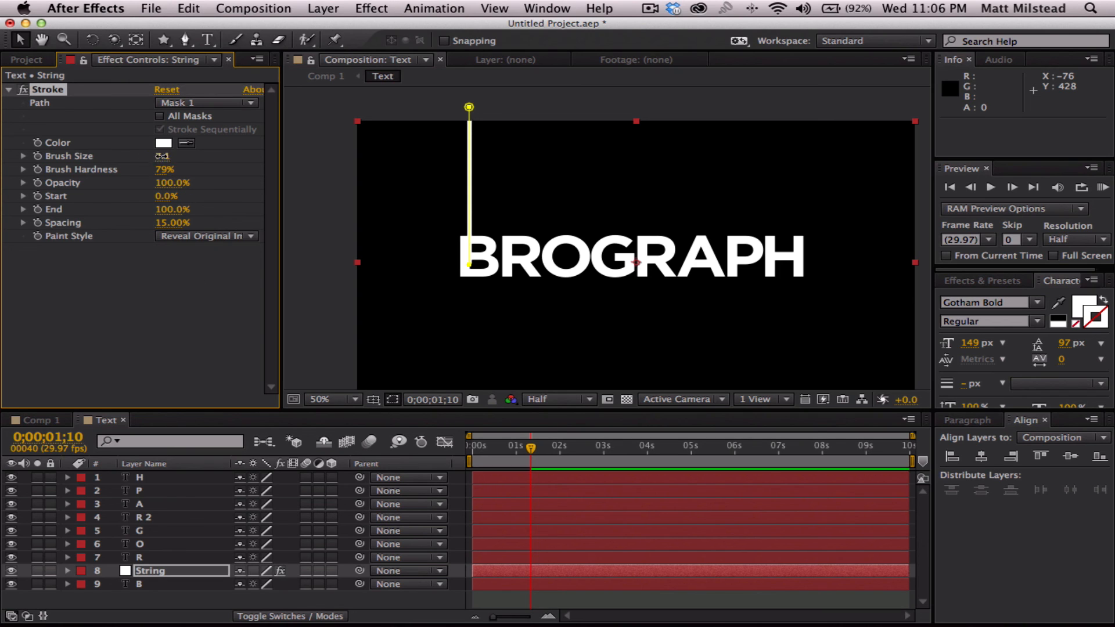
pyautogui.click(163, 156)
pyautogui.write('2')
pyautogui.press('Return')
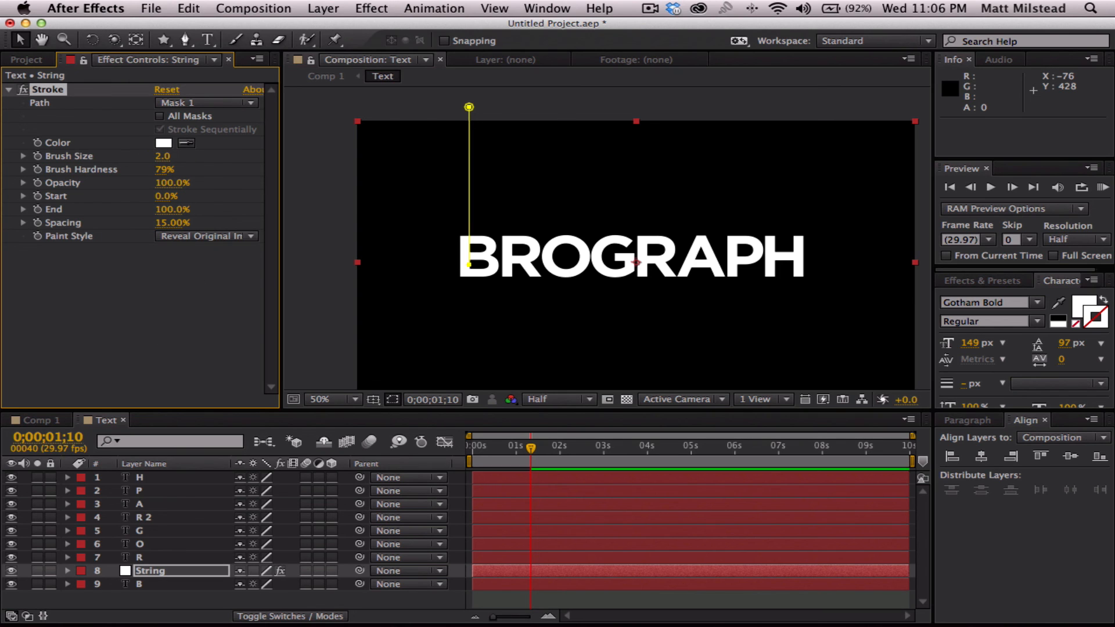
pyautogui.click(217, 597)
# - Reveal the Mask Path property of the String layer and collapse the layer again
pyautogui.click(308, 568)
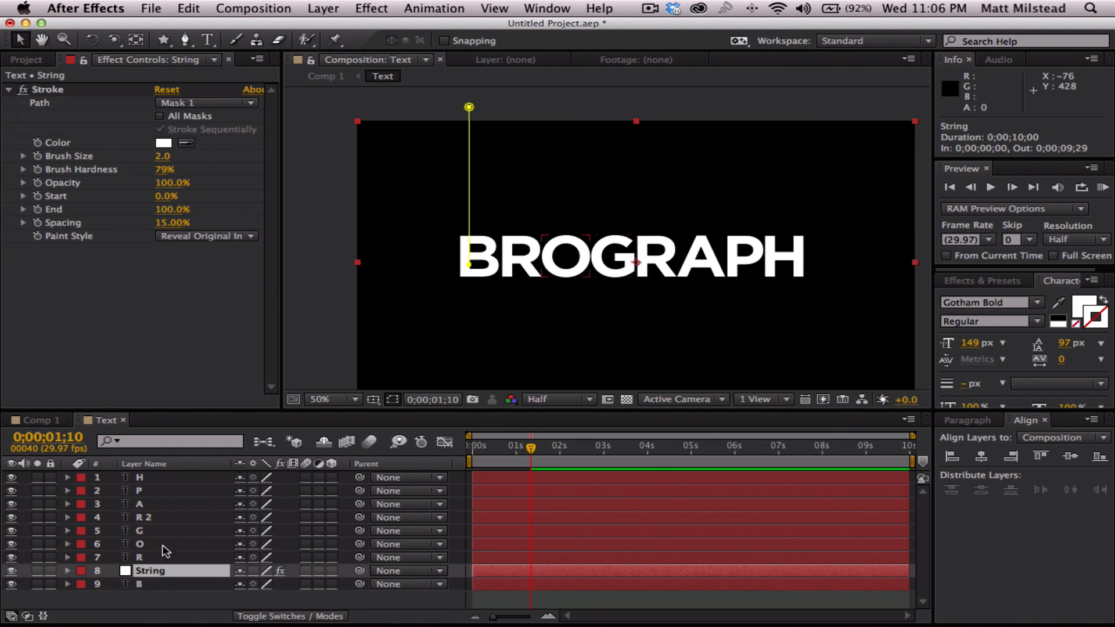
pyautogui.click(151, 573)
pyautogui.press('m')
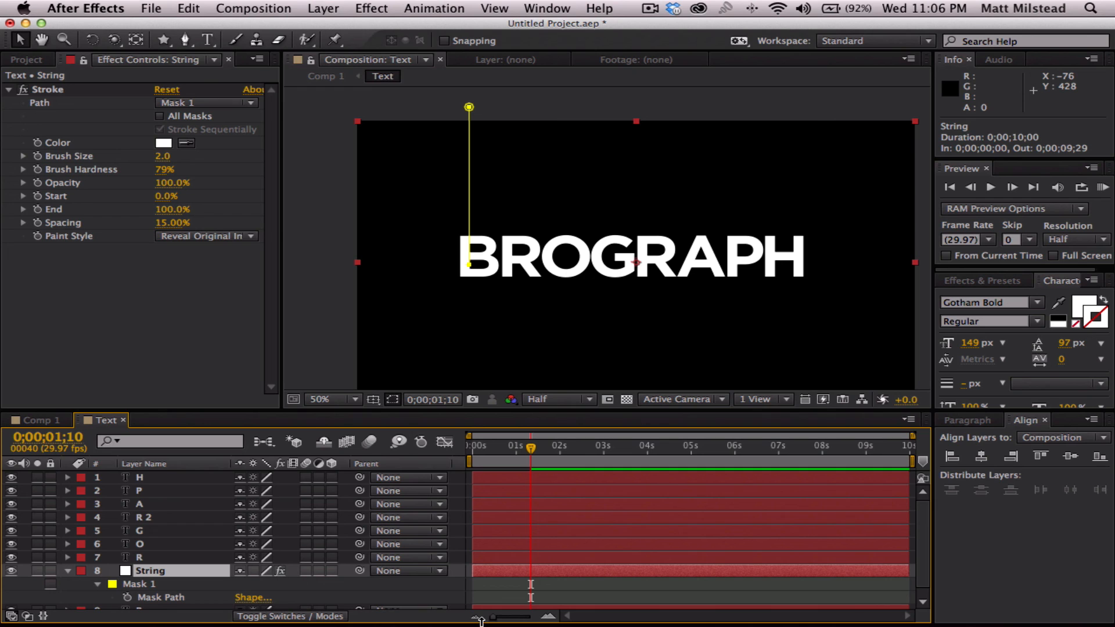
pyautogui.click(67, 570)
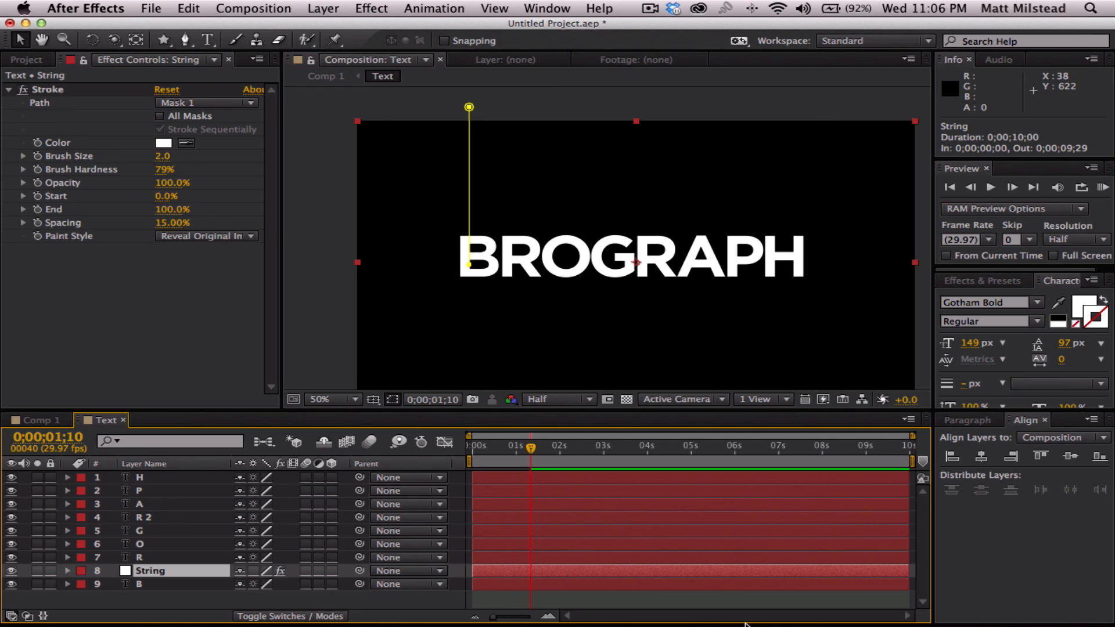
# - Nudge the String layer to position 654, 300 so the line ends at the top of the letter B
pyautogui.hotkey('shift', 'Up')
pyautogui.press('Return')
pyautogui.hotkey('shift', 'Up')
pyautogui.hotkey('shift', 'Up')
pyautogui.hotkey('shift', 'Up')
pyautogui.hotkey('shift', 'Up')
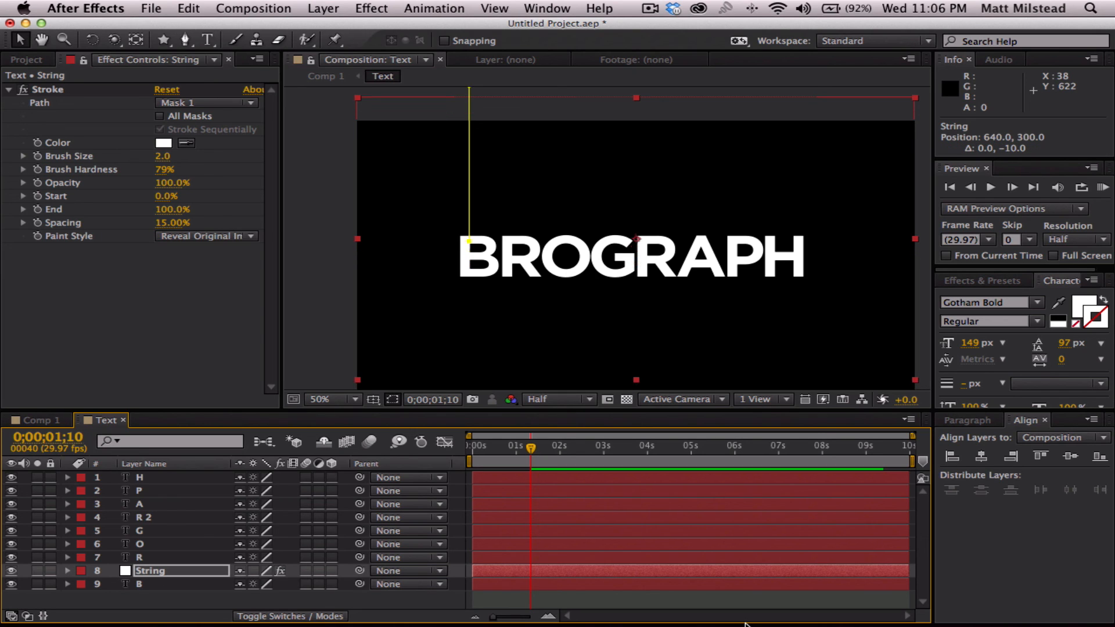
pyautogui.hotkey('shift', 'Right')
pyautogui.hotkey('shift', 'Right')
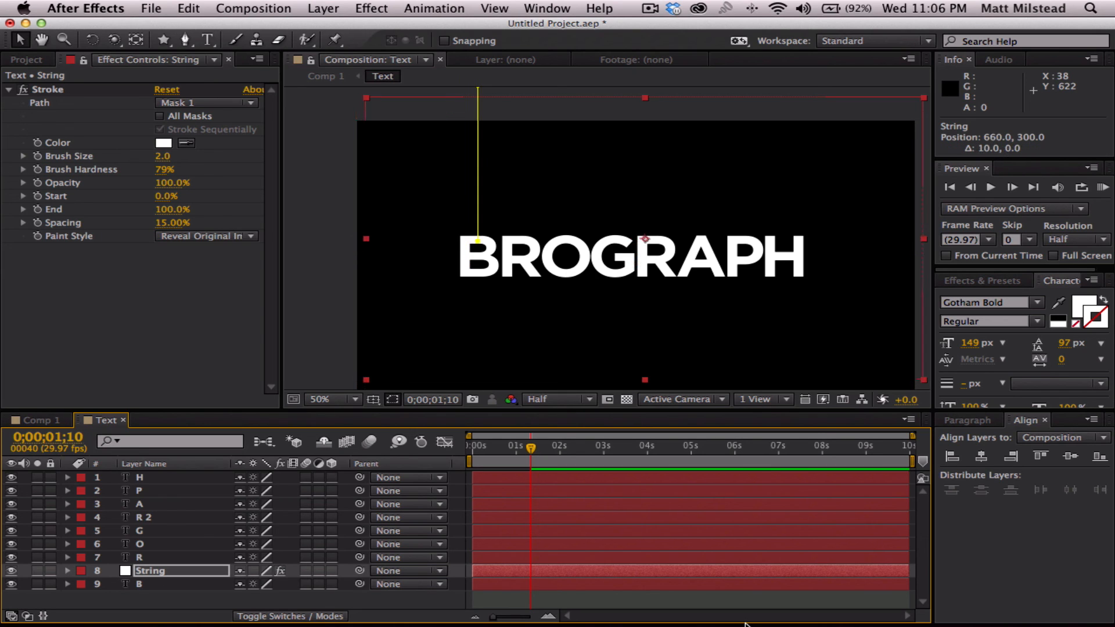
pyautogui.press('Left')
pyautogui.press('Left')
pyautogui.press('Left')
pyautogui.press('Left')
pyautogui.press('Left')
pyautogui.press('Left')
pyautogui.press('Left')
pyautogui.press('Left')
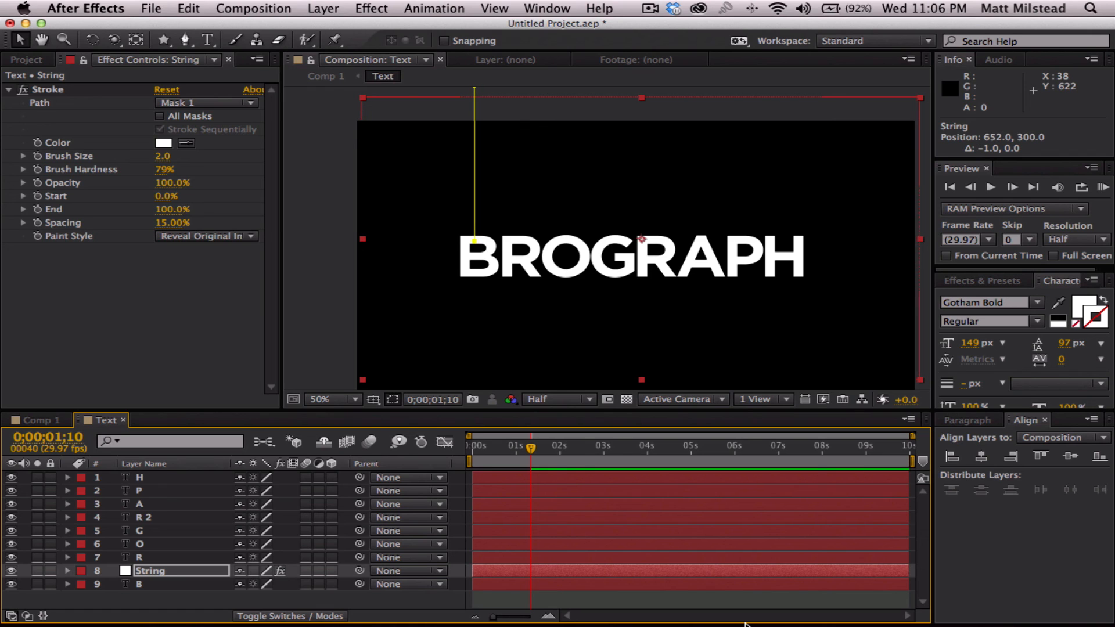
pyautogui.press('Right')
pyautogui.press('Right')
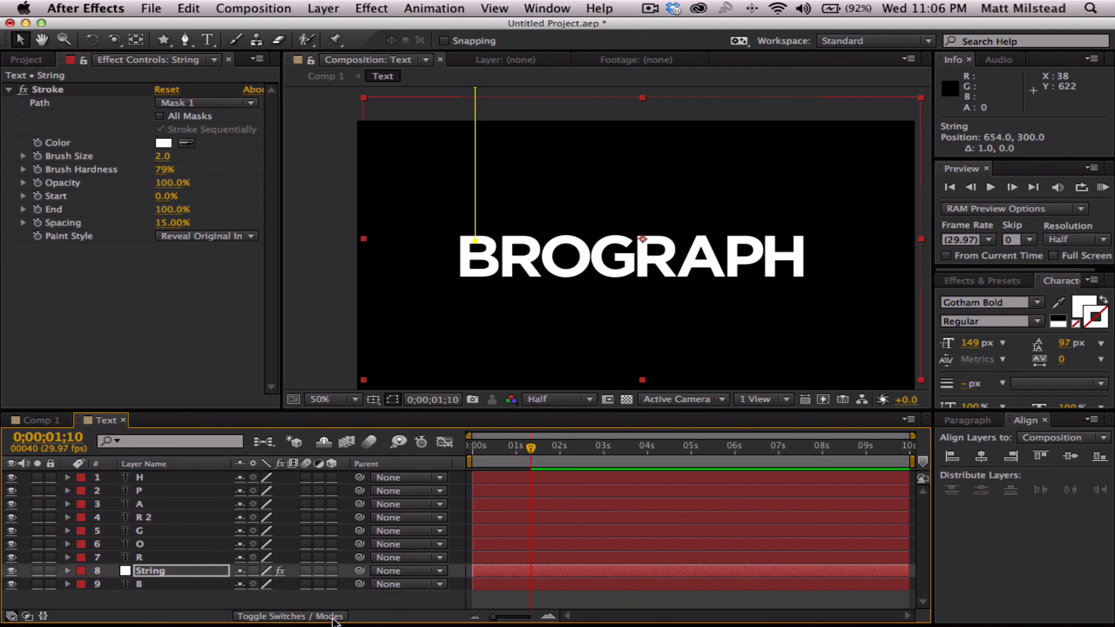
pyautogui.click(368, 600)
# - Show the Position and Rotation keyframes of layer B
pyautogui.click(148, 571)
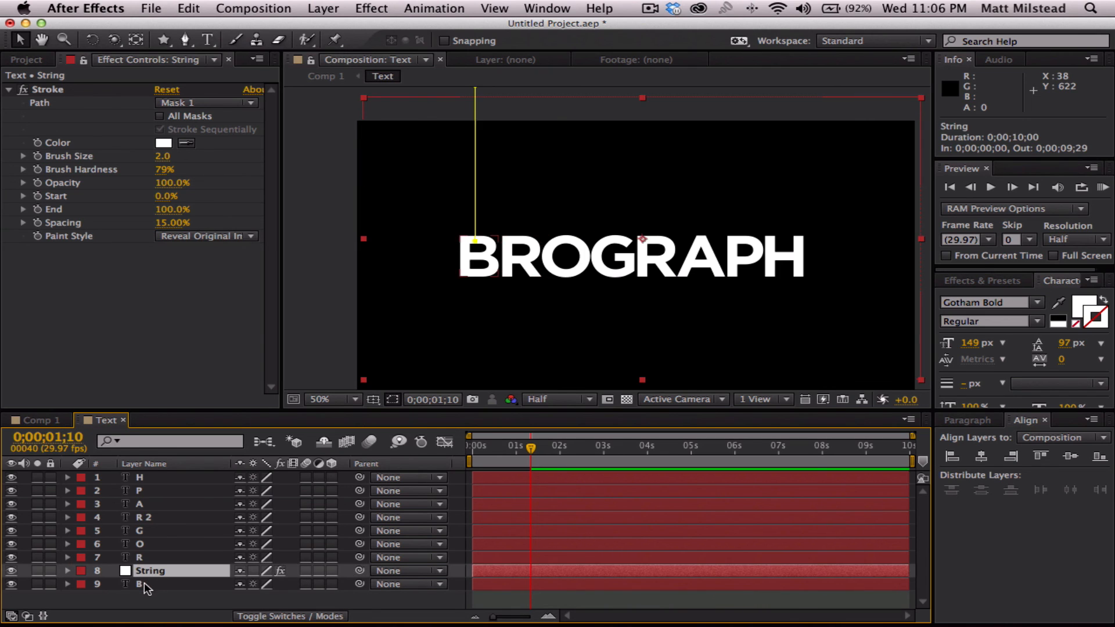
pyautogui.click(145, 583)
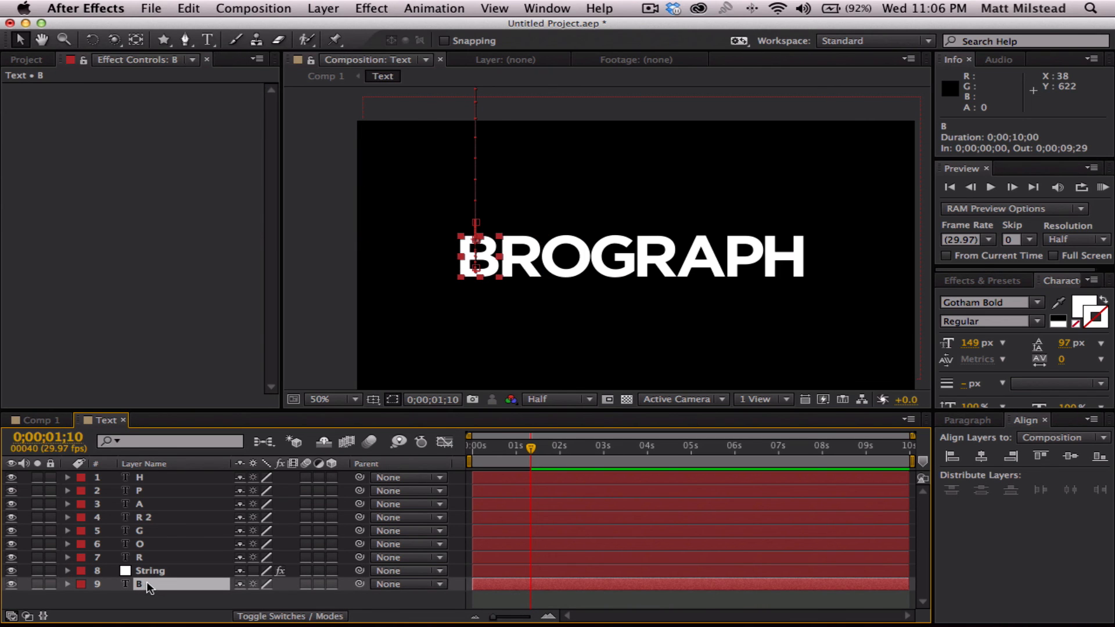
pyautogui.press('p')
pyautogui.hotkey('shift', 'r')
pyautogui.click(556, 587)
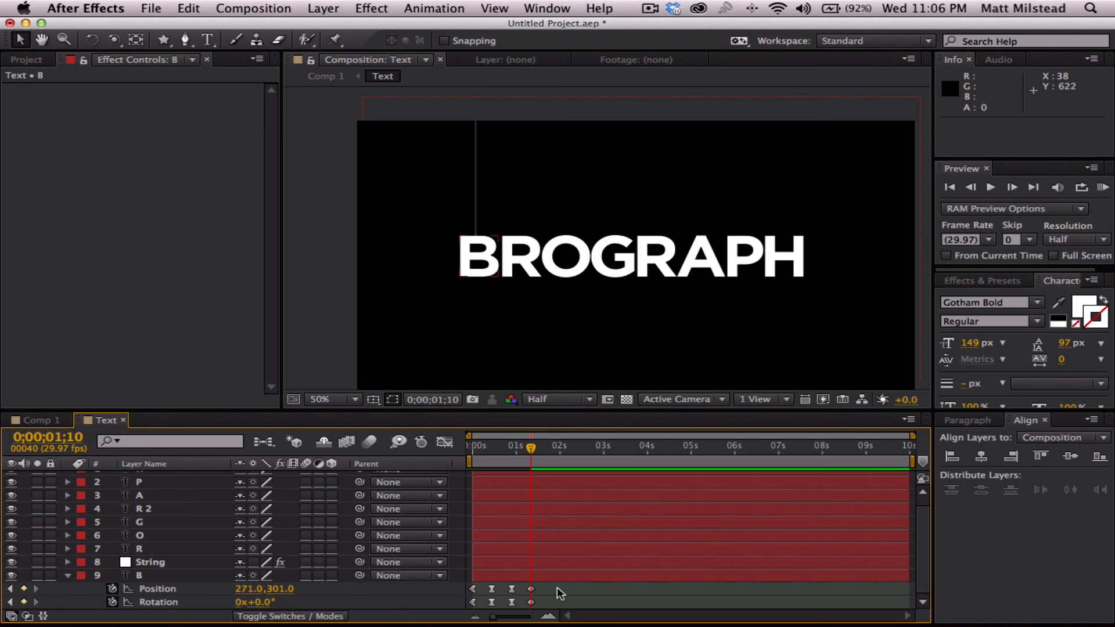
# - Reveal the String layer's Mask Path and start keyframing it at 0;00;01;10
pyautogui.click(149, 563)
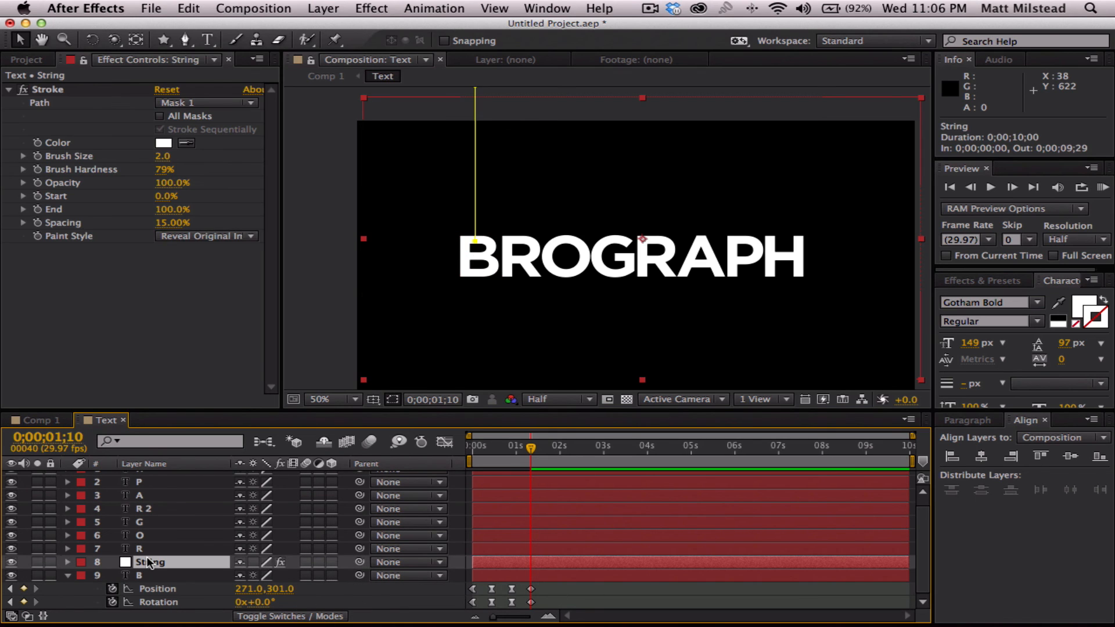
pyautogui.moveTo(218, 625)
pyautogui.press('m')
pyautogui.scroll(-1, 182, 588)
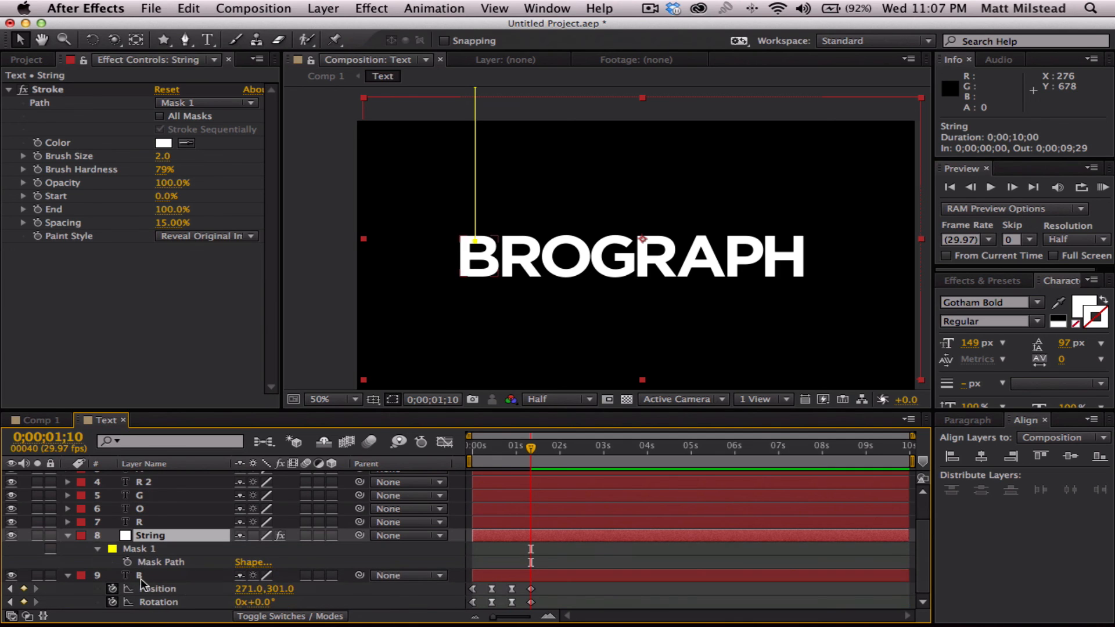
pyautogui.click(127, 562)
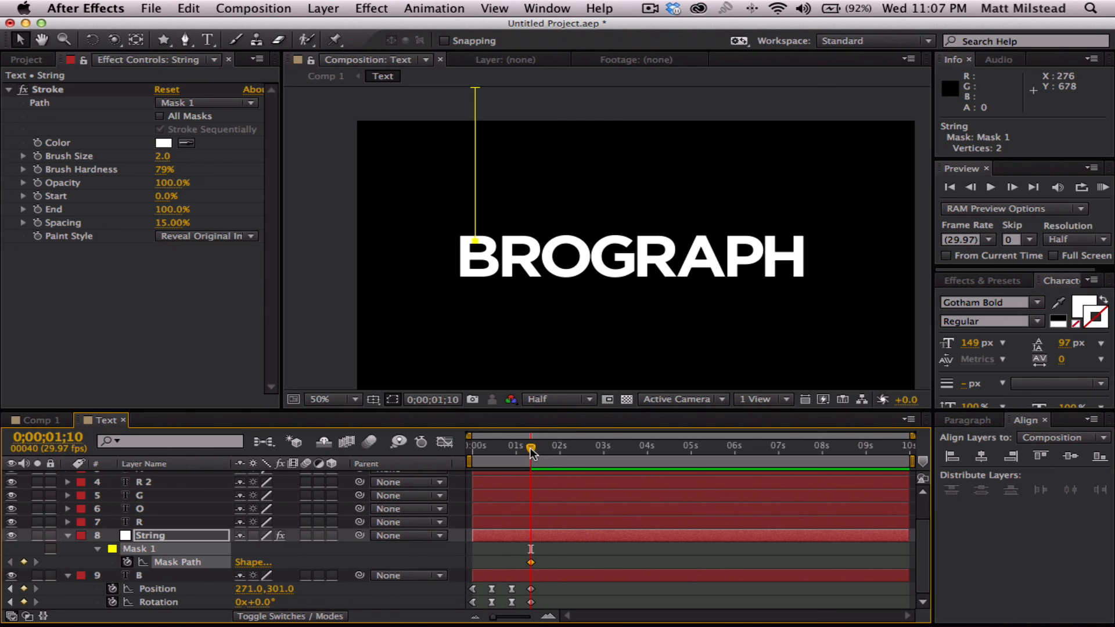
# - At 0;00;00;27, move the String mask's lower vertex up to the top of the tilted letter B
pyautogui.moveTo(529, 449); pyautogui.dragTo(516, 450)
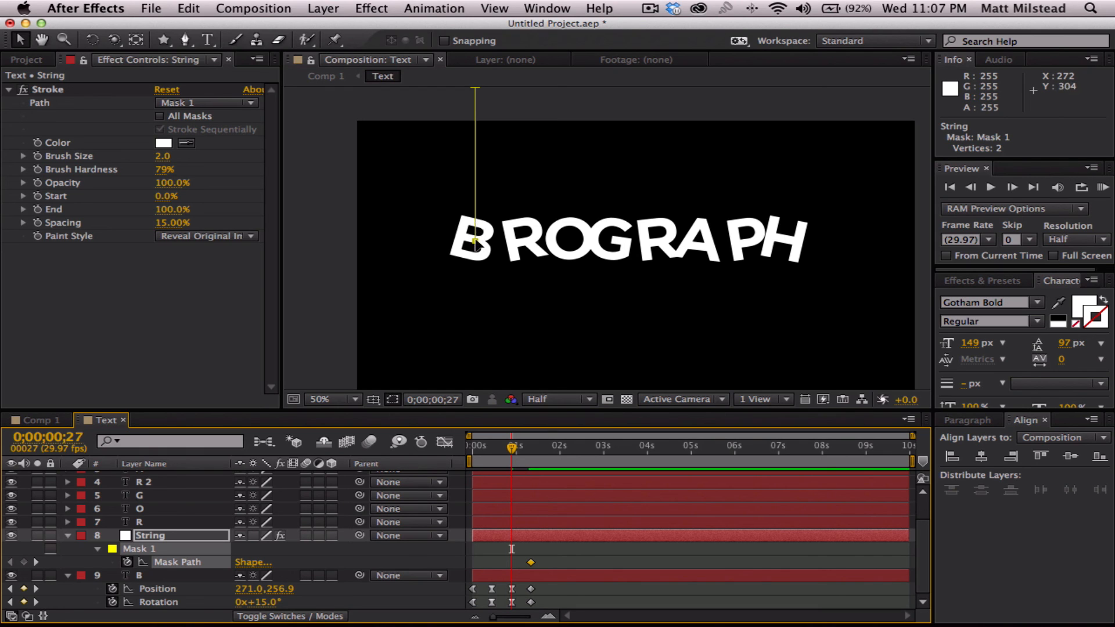
pyautogui.click(475, 242)
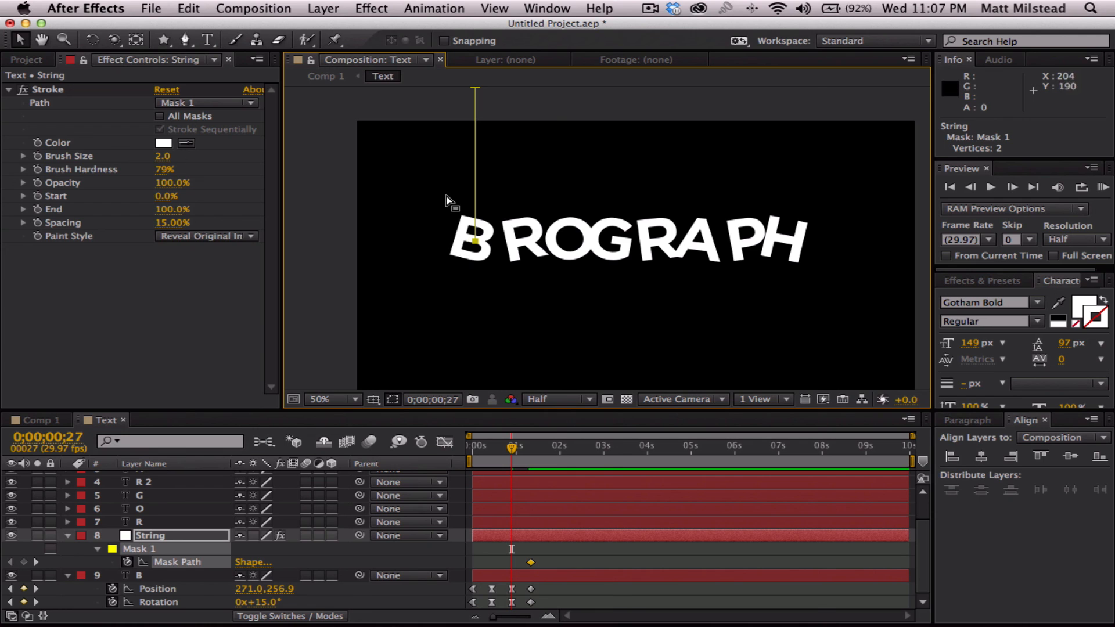
pyautogui.moveTo(517, 171); pyautogui.dragTo(515, 205)
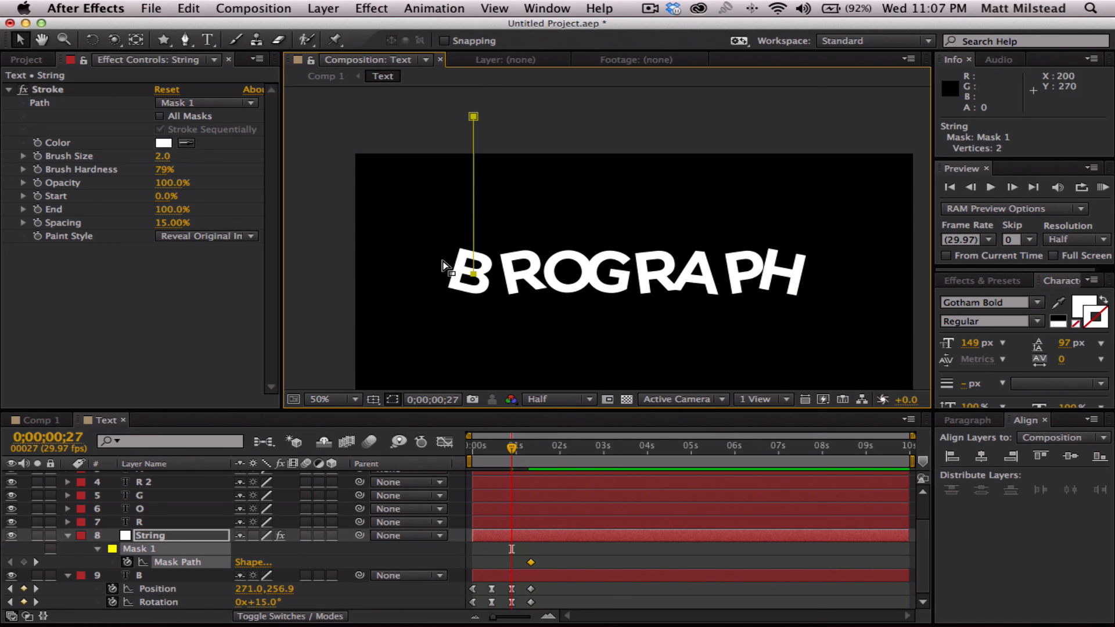
pyautogui.click(175, 561)
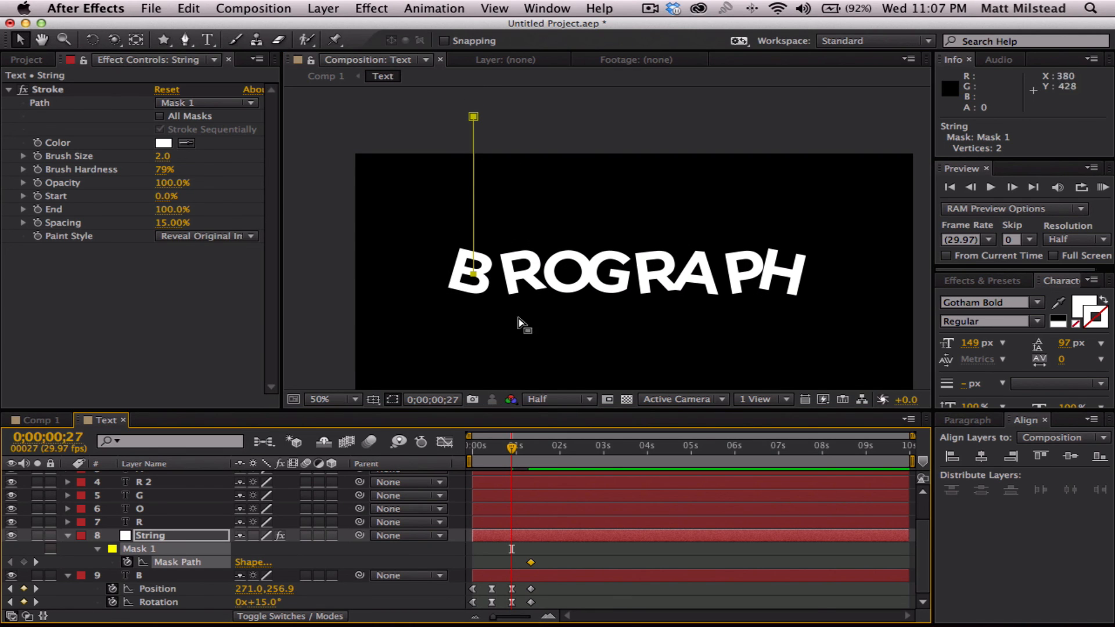
pyautogui.click(472, 275)
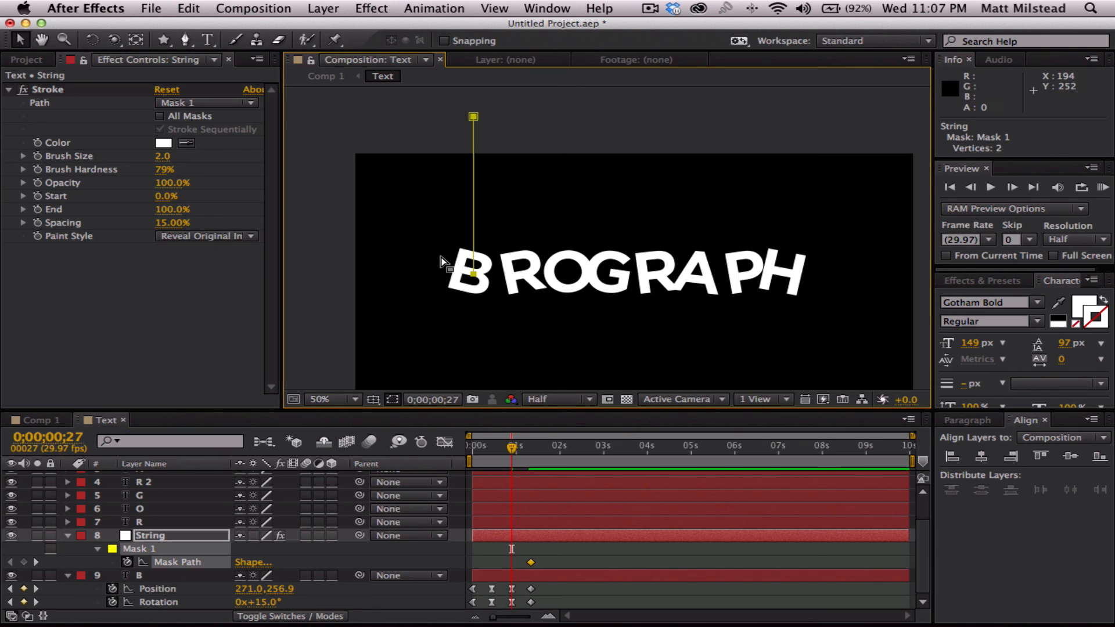
pyautogui.moveTo(440, 262); pyautogui.dragTo(497, 299)
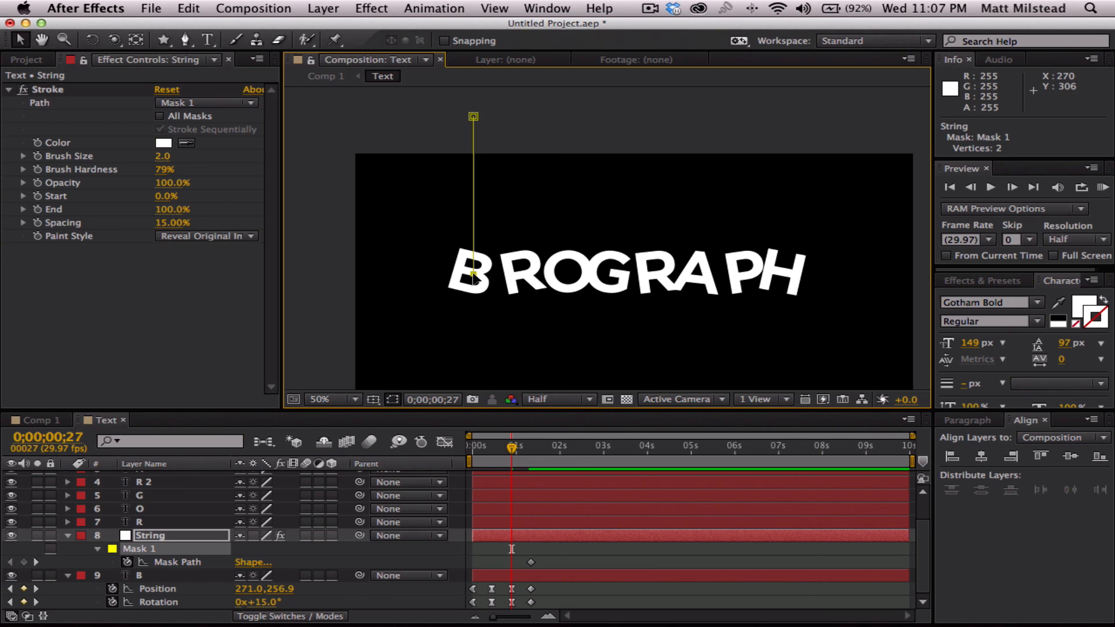
pyautogui.moveTo(473, 274); pyautogui.dragTo(473, 265)
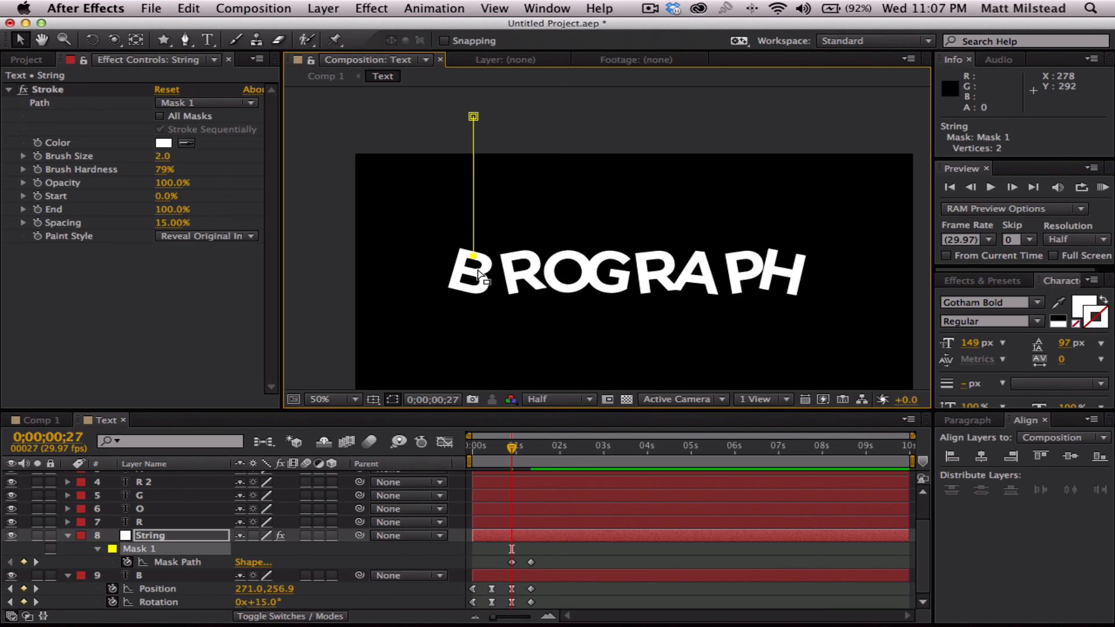
# - At 0;00;00;13, move the String mask's lower vertex down to meet the top of the letter B
pyautogui.moveTo(512, 450); pyautogui.dragTo(498, 452)
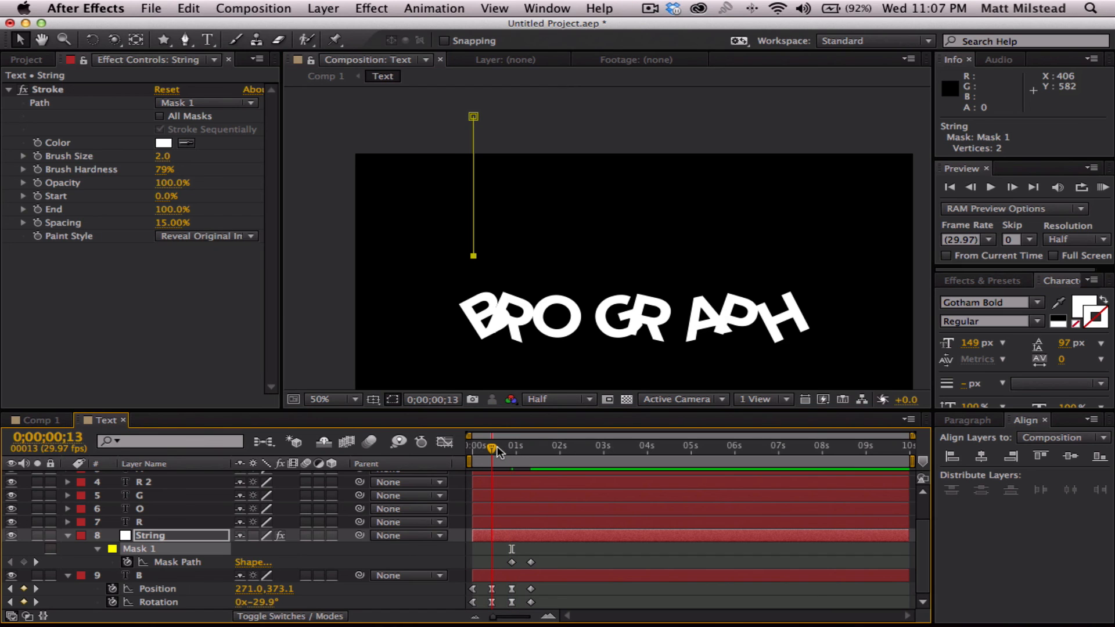
pyautogui.press('j')
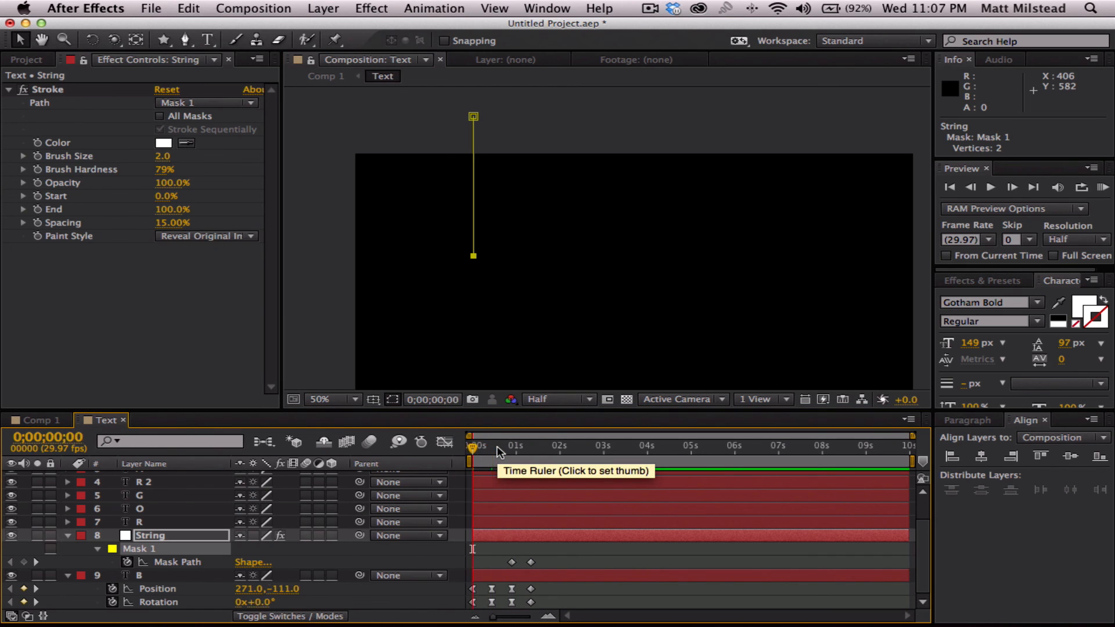
pyautogui.press('k')
pyautogui.press('k')
pyautogui.press('j')
pyautogui.press('k')
pyautogui.press('j')
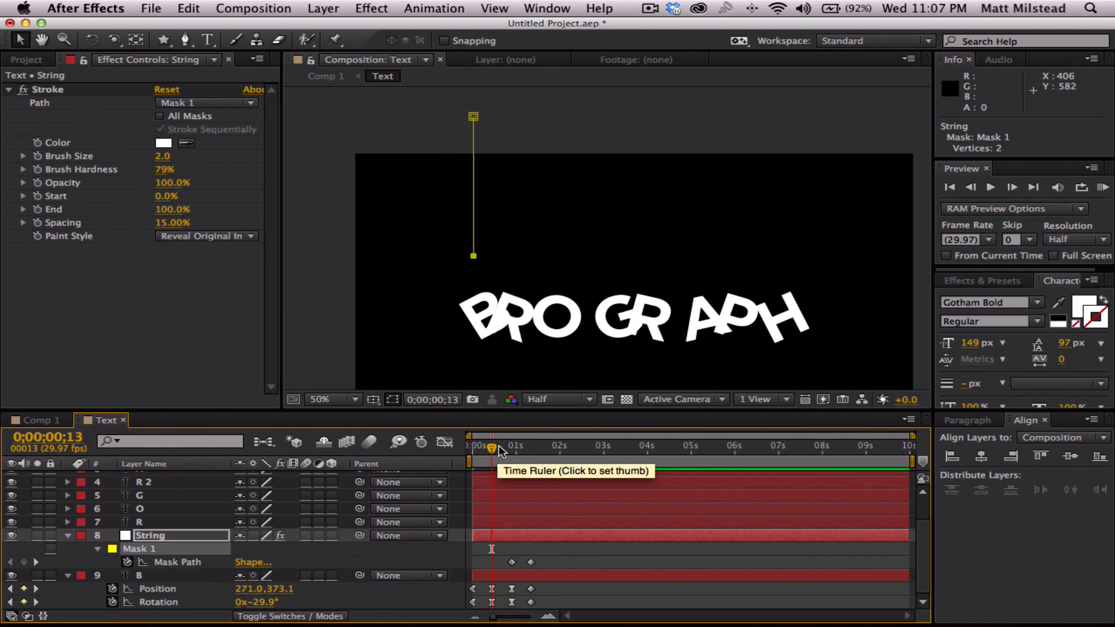
pyautogui.moveTo(473, 259); pyautogui.dragTo(474, 301)
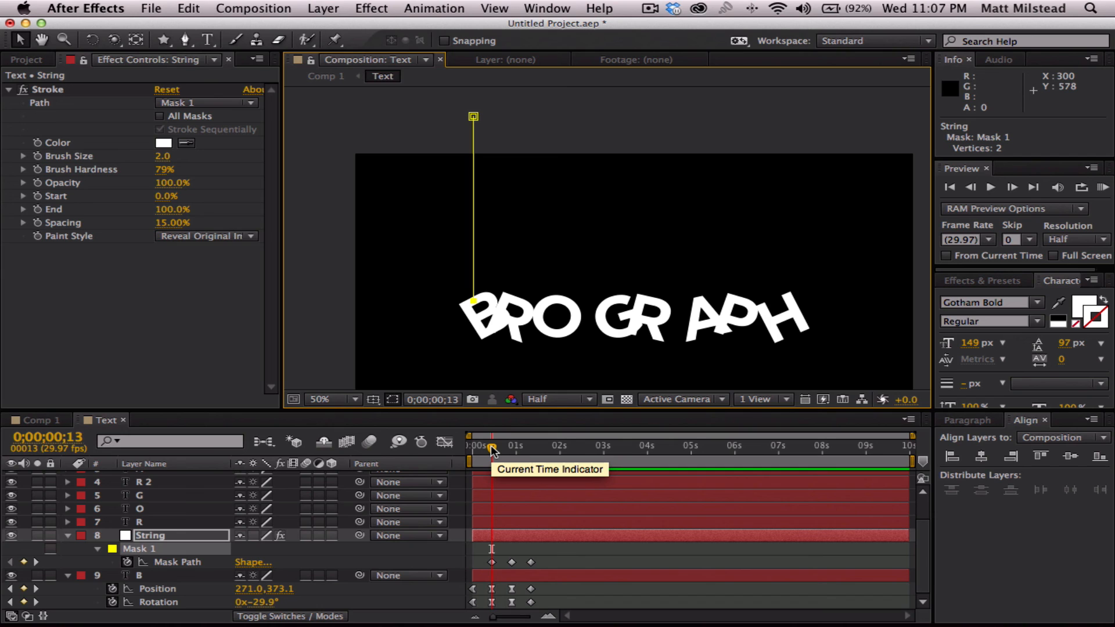
# - At 0;00;00;04, raise the String mask's lower vertex to the letter B at the upper frame edge
pyautogui.moveTo(491, 448); pyautogui.dragTo(489, 447)
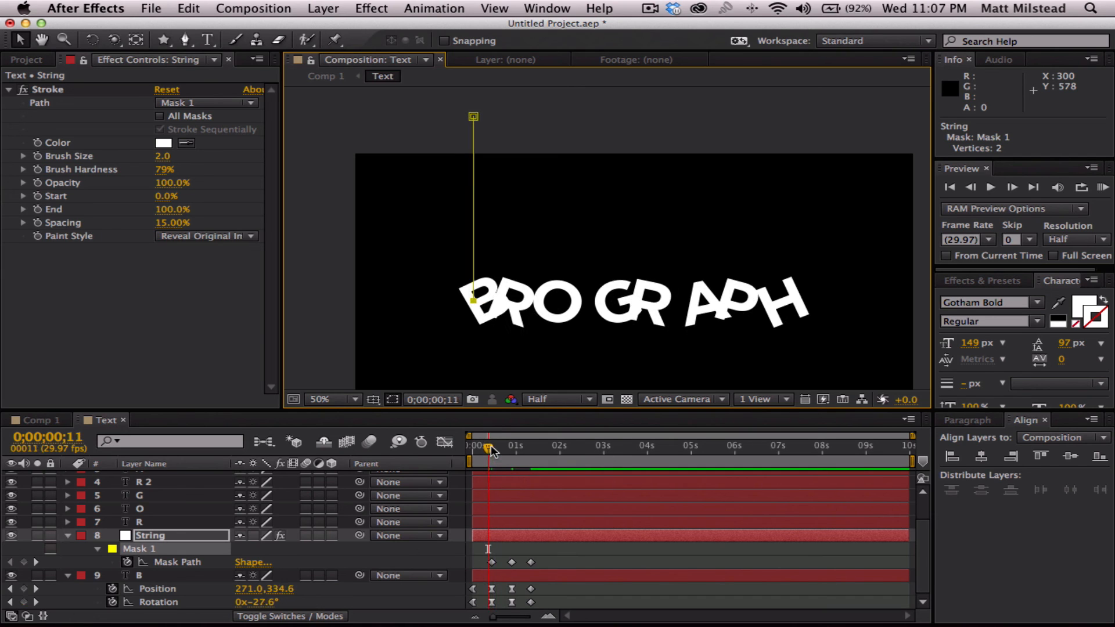
pyautogui.press('pageup')
pyautogui.press('pageup')
pyautogui.press('pageup')
pyautogui.press('pageup')
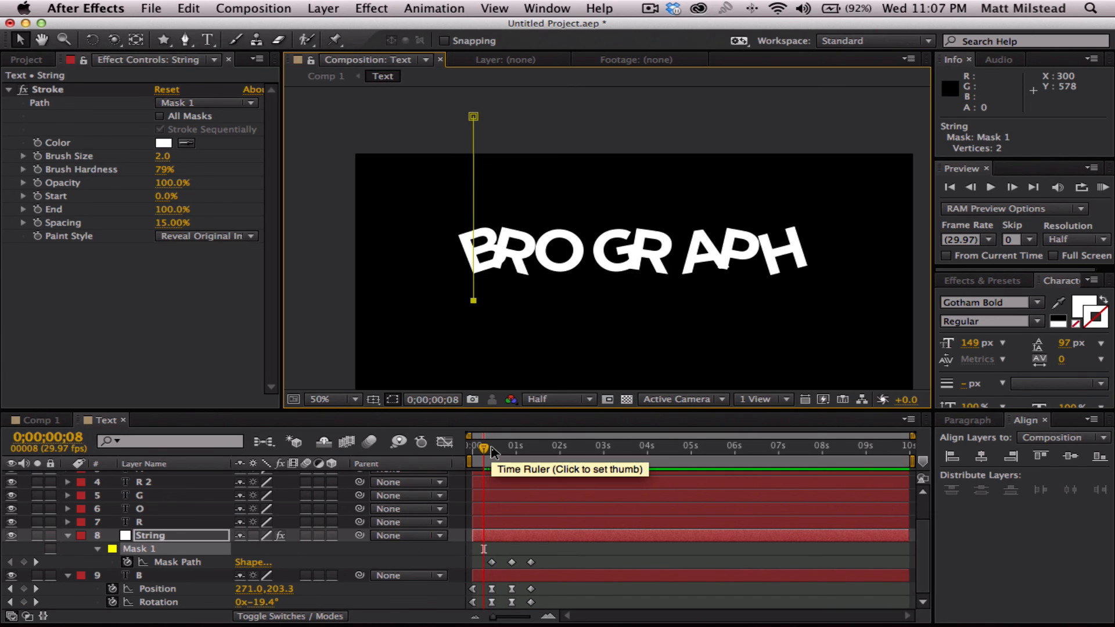
pyautogui.press('pageup')
pyautogui.press('pageup')
pyautogui.press('pageup')
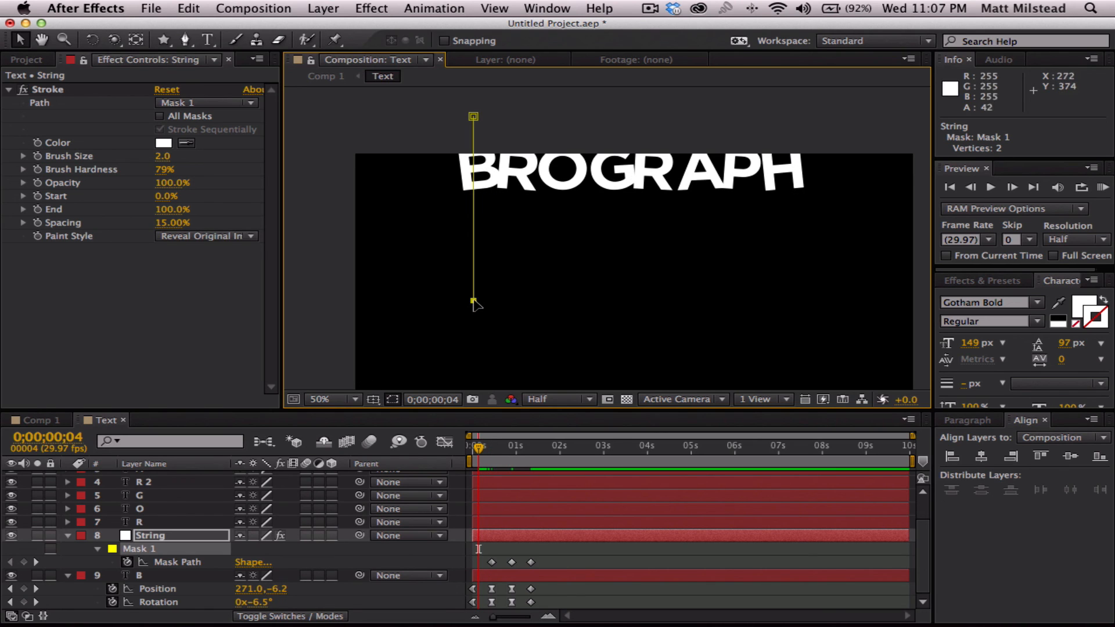
pyautogui.moveTo(474, 300); pyautogui.dragTo(473, 296)
pyautogui.moveTo(479, 256); pyautogui.dragTo(482, 157)
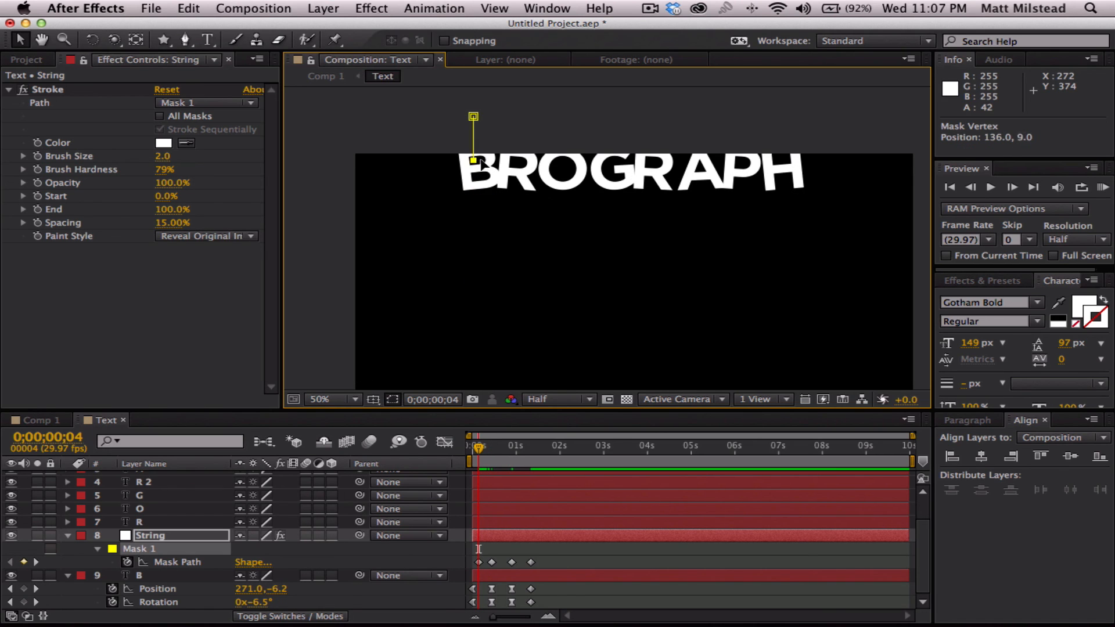
# - Apply Easy Ease to the String layer's Mask Path keyframes at 0;00;00;13 and 0;00;00;27
pyautogui.press(',')
pyautogui.press(',')
pyautogui.press(',')
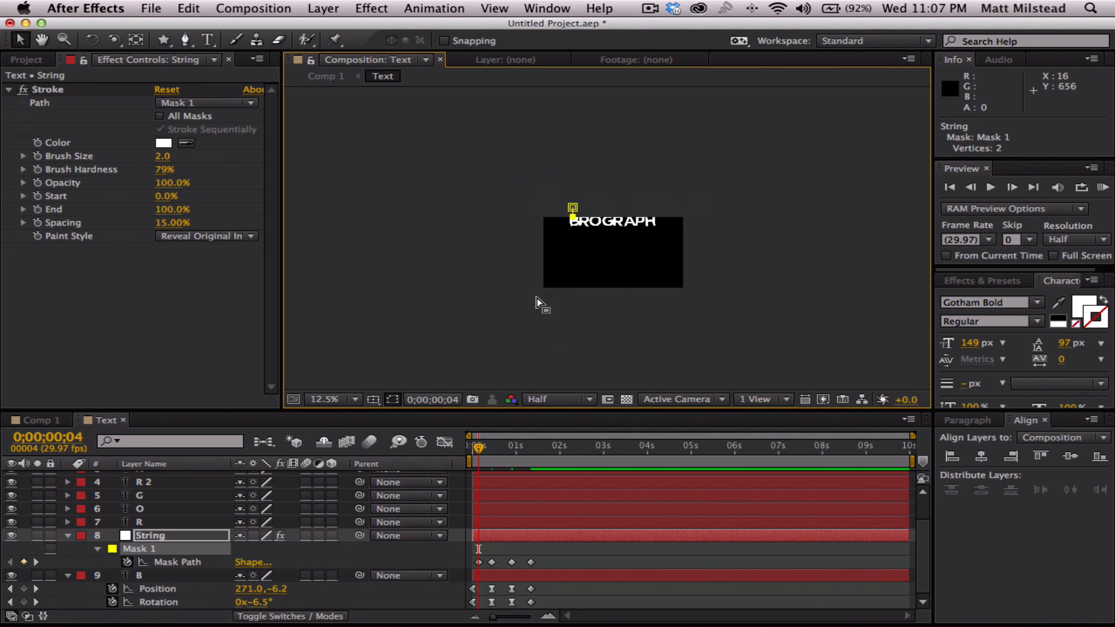
pyautogui.press('.')
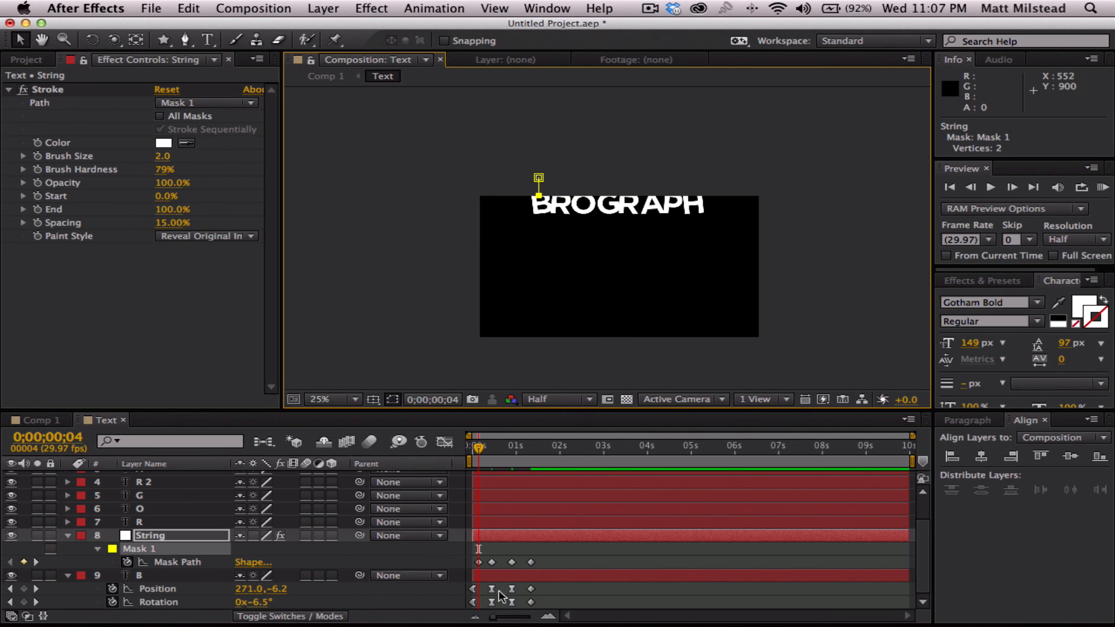
pyautogui.click(576, 554)
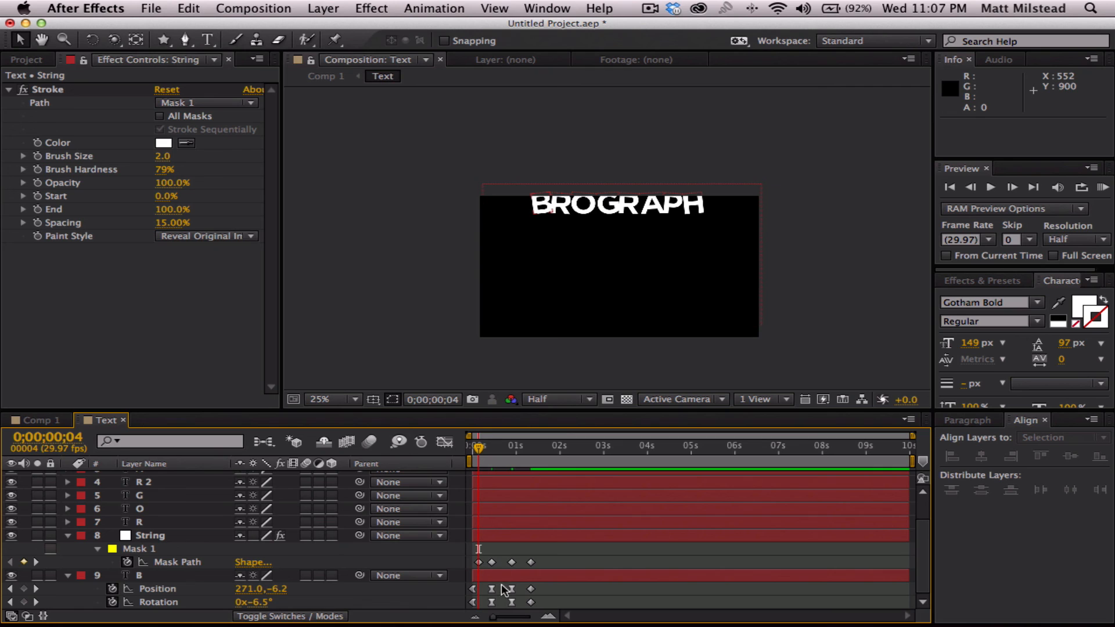
pyautogui.click(492, 562)
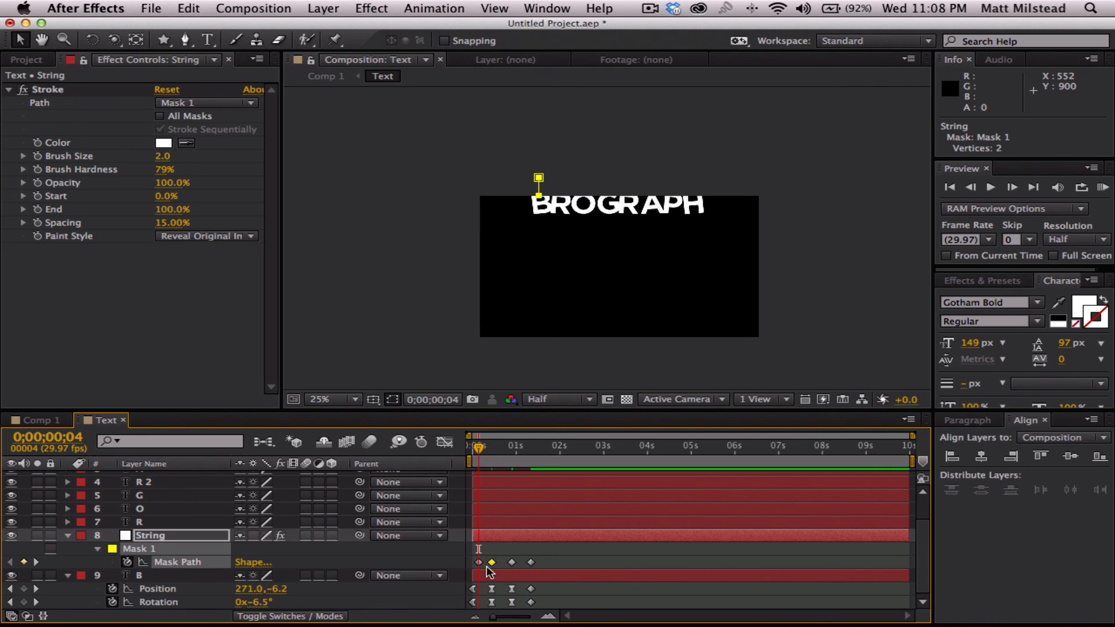
pyautogui.press('F9')
pyautogui.click(512, 562)
# - Preview the animation from the start and scrub back to 0;00;00;13 to check the string against the letter B
pyautogui.moveTo(478, 449); pyautogui.dragTo(514, 448)
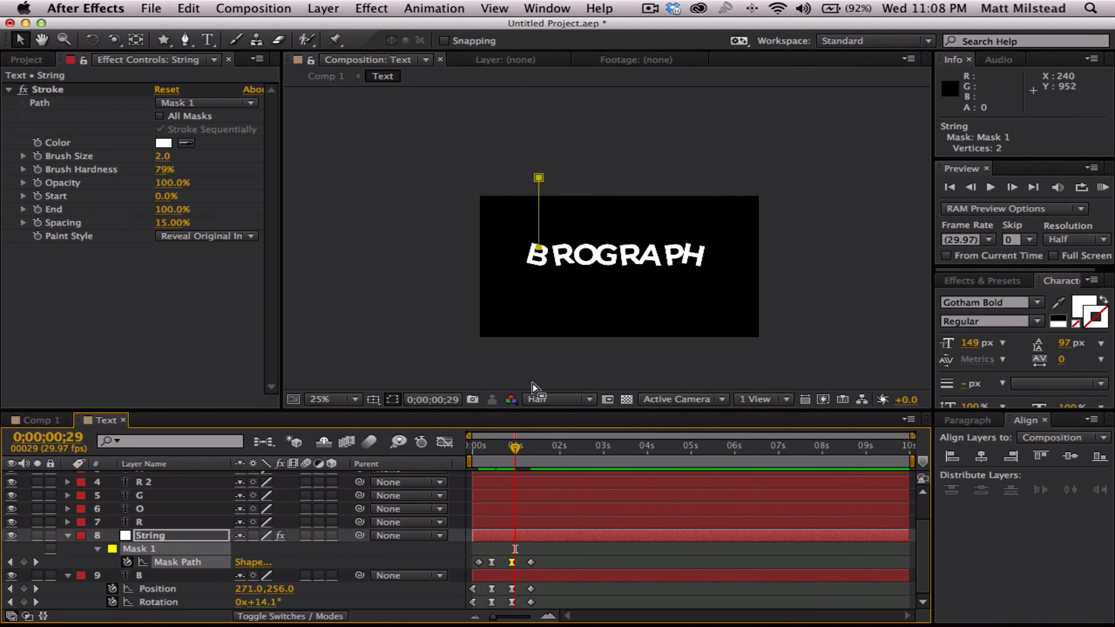
pyautogui.press('.')
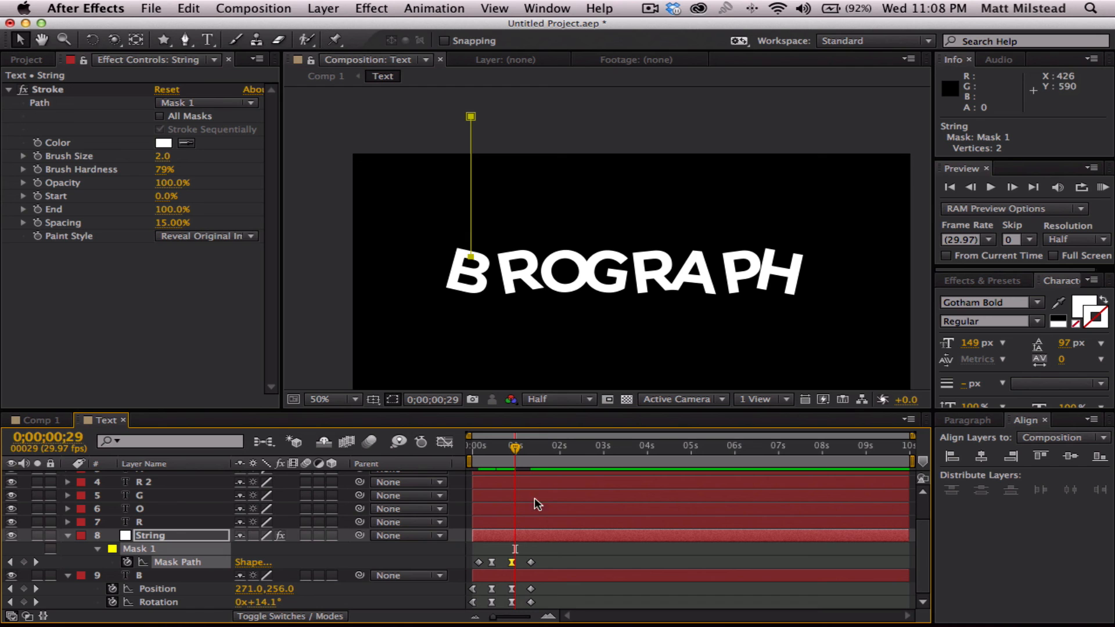
pyautogui.moveTo(515, 449); pyautogui.dragTo(471, 447)
pyautogui.press('space')
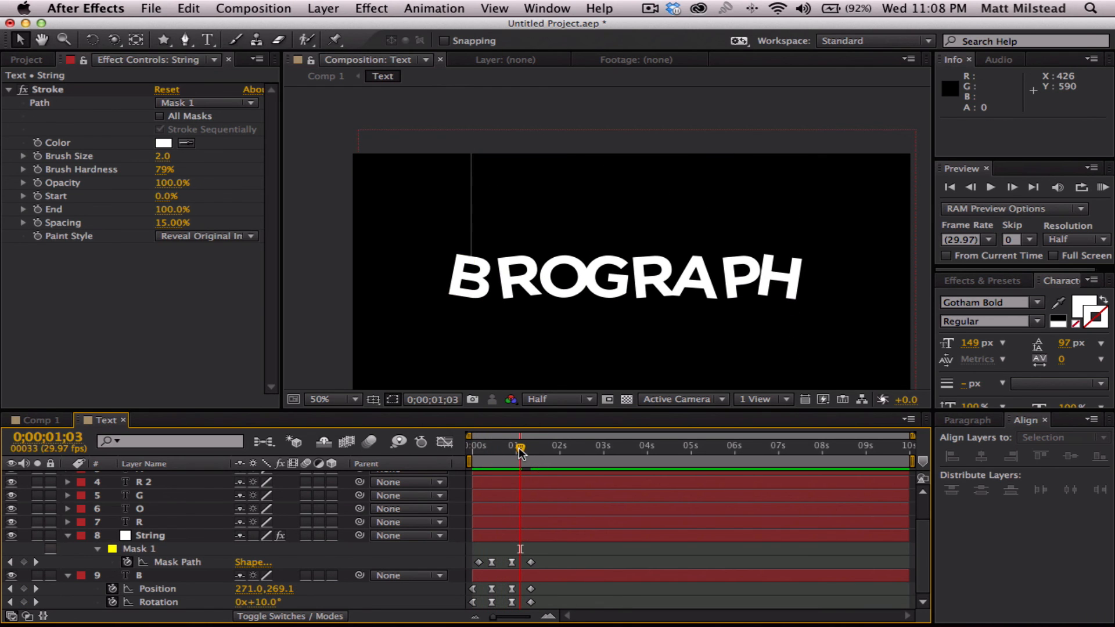
pyautogui.click(513, 447)
pyautogui.moveTo(512, 448); pyautogui.dragTo(489, 448)
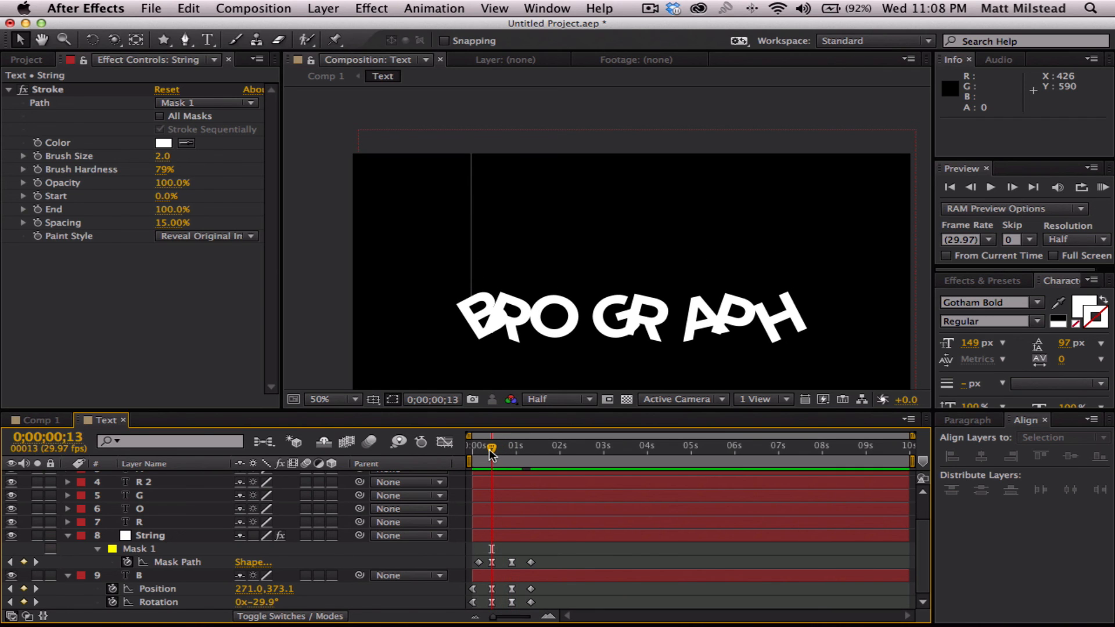
# - Try applying Easy Ease to the String layer's first Mask Path keyframe at 0;00;00;04
pyautogui.click(188, 563)
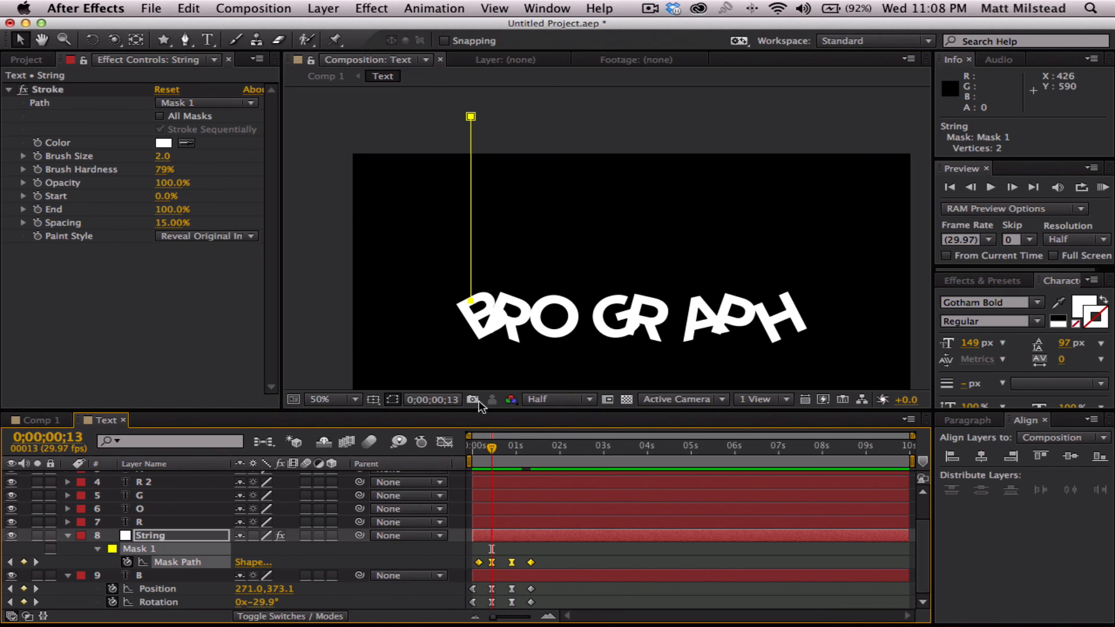
pyautogui.moveTo(492, 449); pyautogui.dragTo(486, 448)
pyautogui.click(486, 559)
pyautogui.click(478, 562)
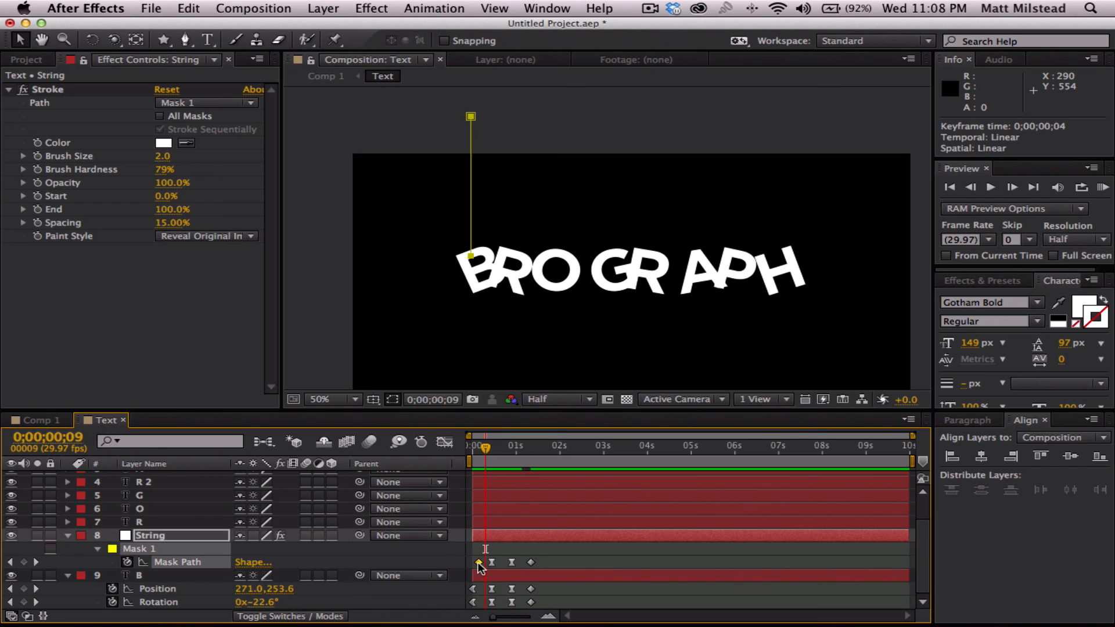
pyautogui.rightClick(478, 566)
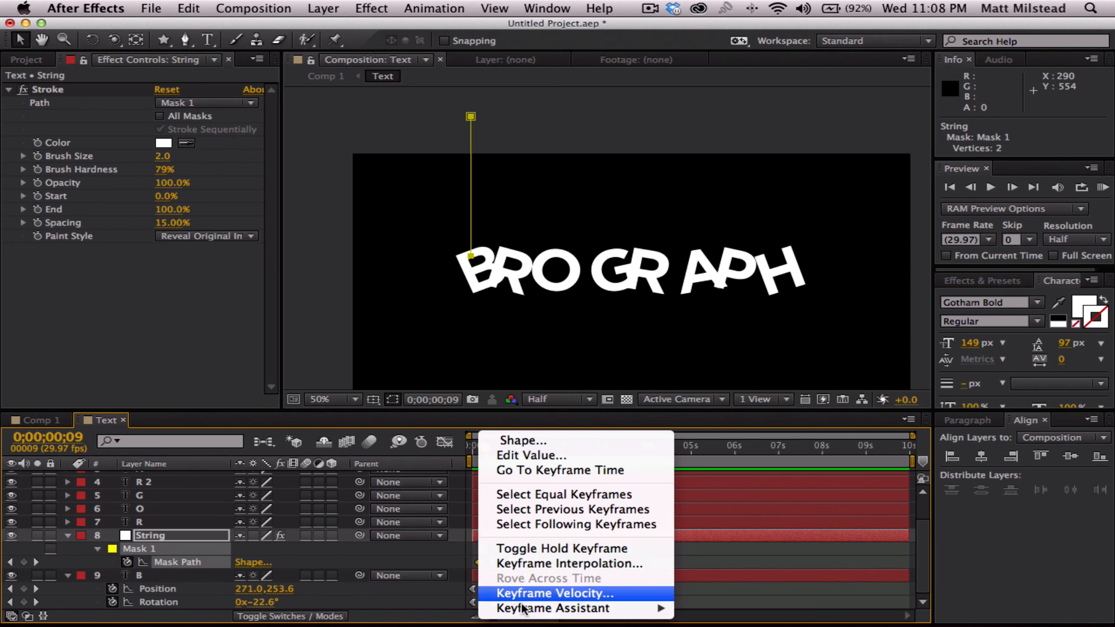
pyautogui.moveTo(639, 608)
pyautogui.click(702, 549)
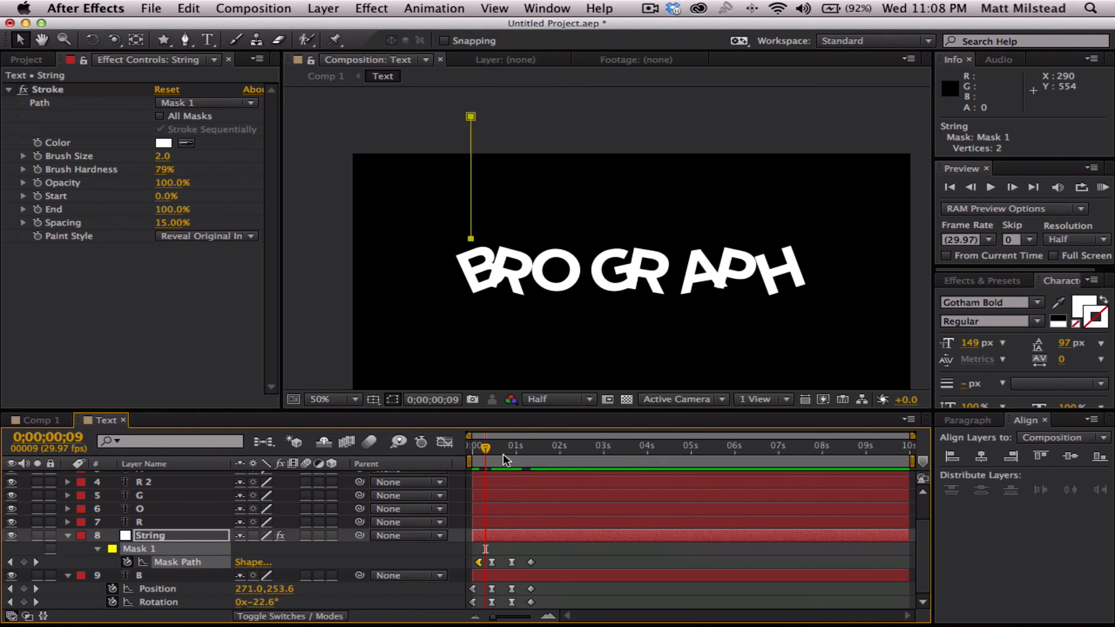
pyautogui.press('super+z')
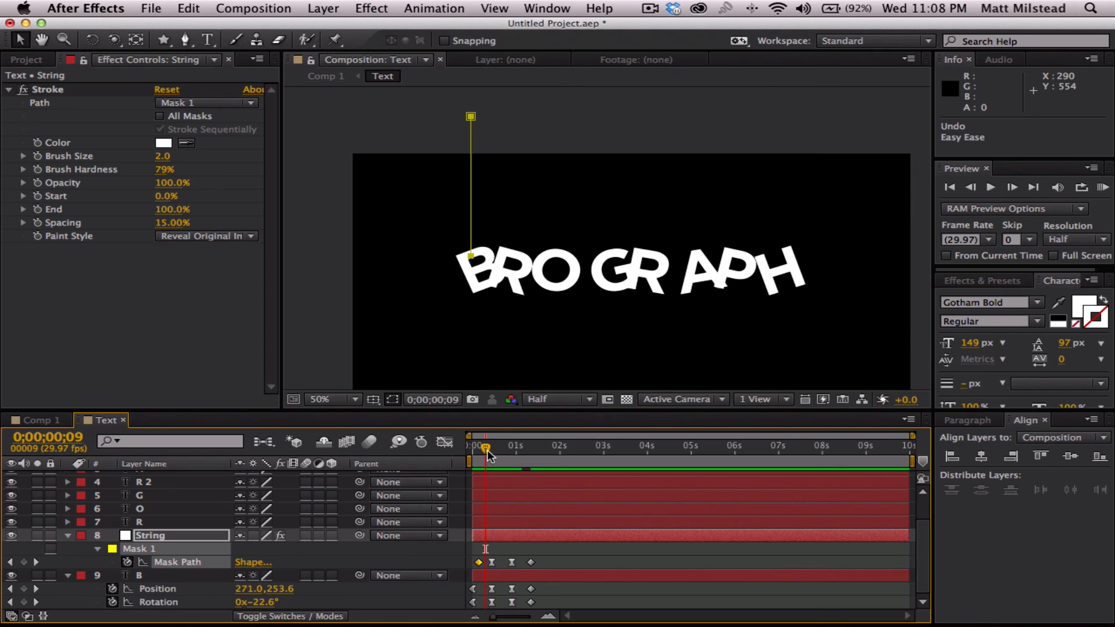
# - Step back through the frames from 0;00;00;13 and play the animation to check how the string follows the letter B
pyautogui.moveTo(487, 450); pyautogui.dragTo(491, 450)
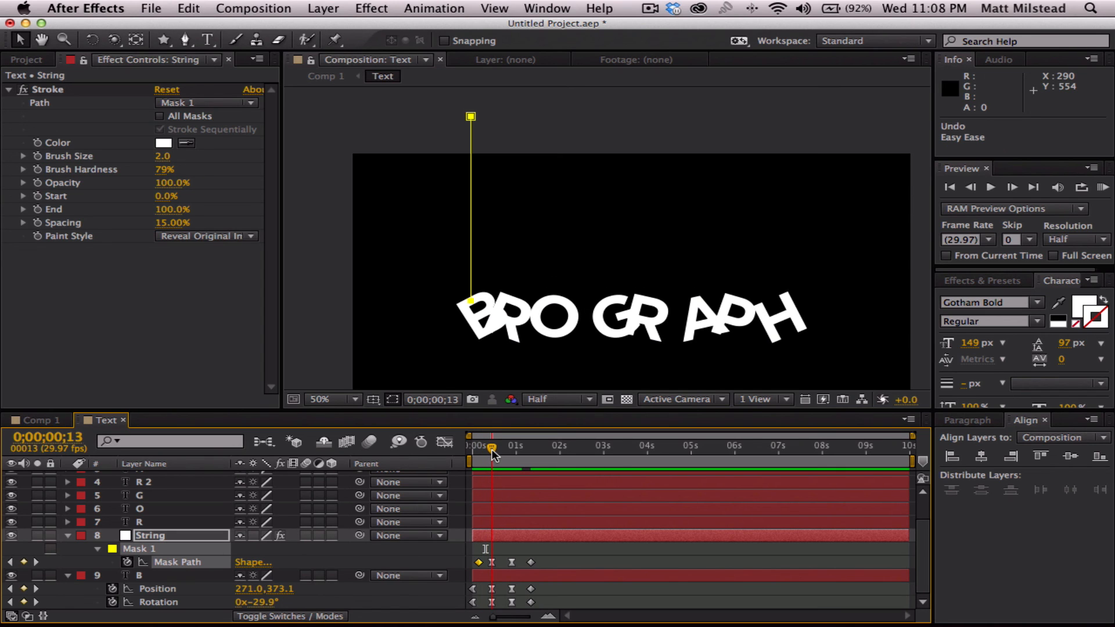
pyautogui.press('pageup')
pyautogui.press('pageup')
pyautogui.press('pageup')
pyautogui.press('pageup')
pyautogui.press('pageup')
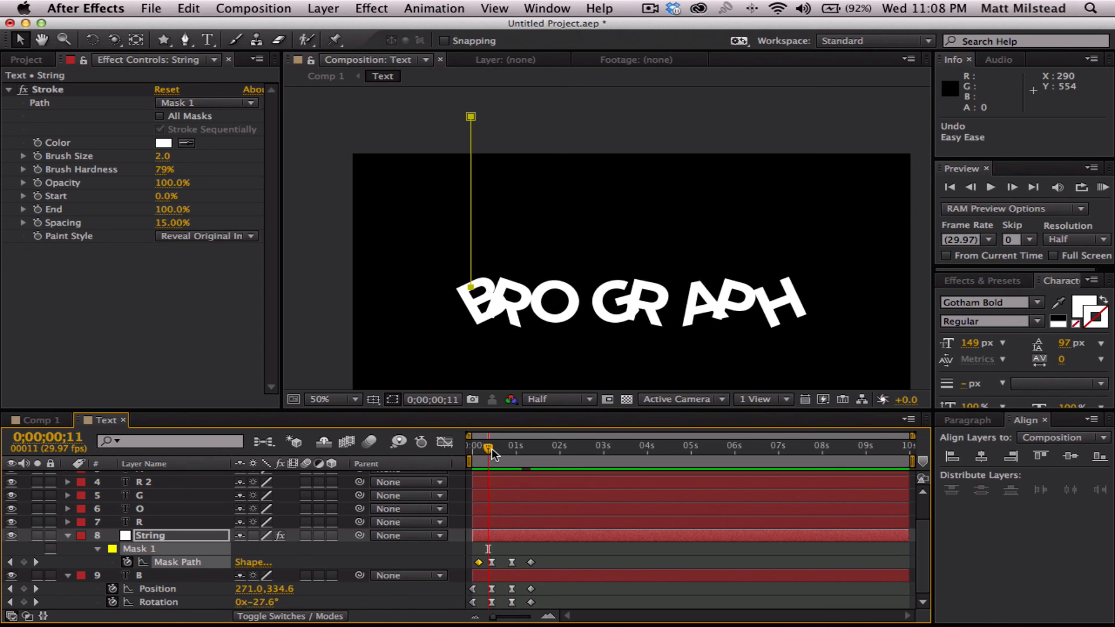
pyautogui.press('pageup')
pyautogui.press('pageup')
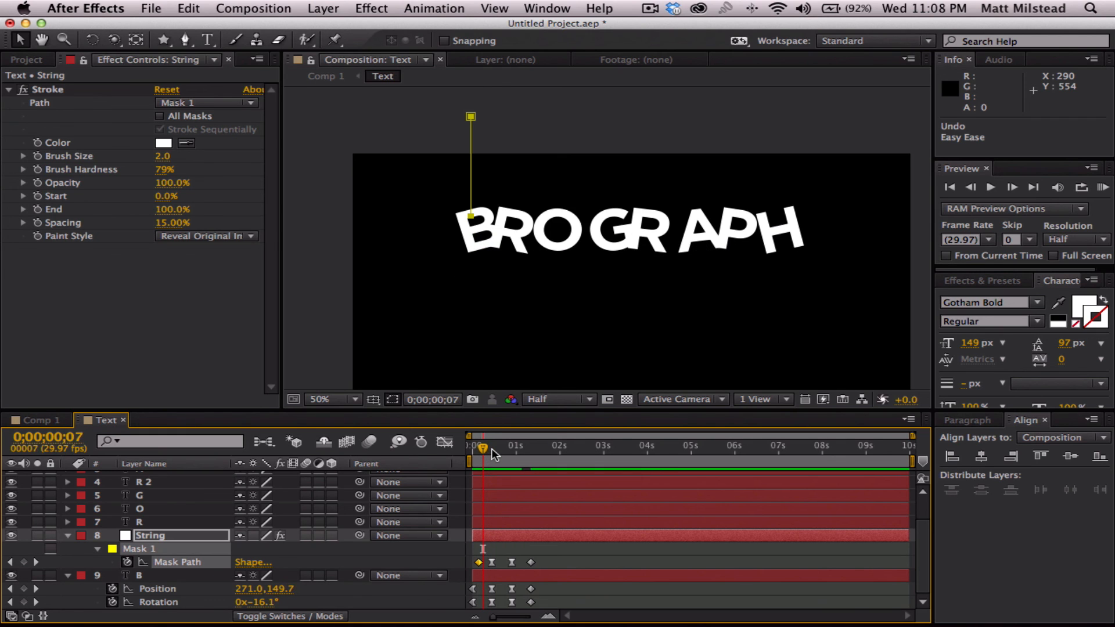
pyautogui.press('space')
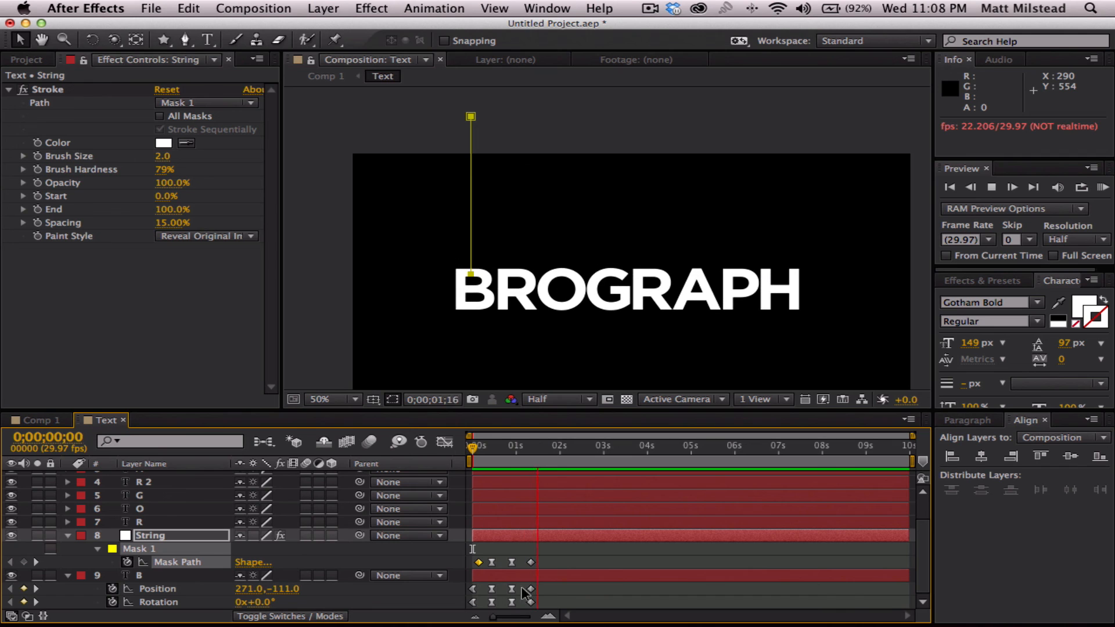
pyautogui.press('space')
# - Show the Position property of all layers and select all the letters' Position keyframes
pyautogui.click(575, 550)
pyautogui.press('super+a')
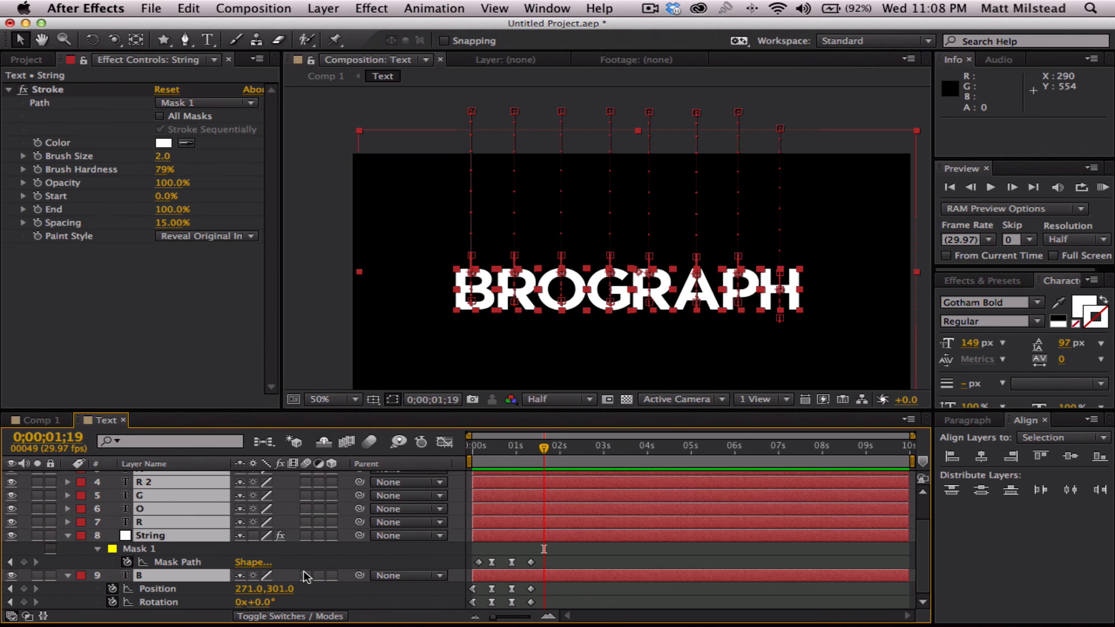
pyautogui.press('p')
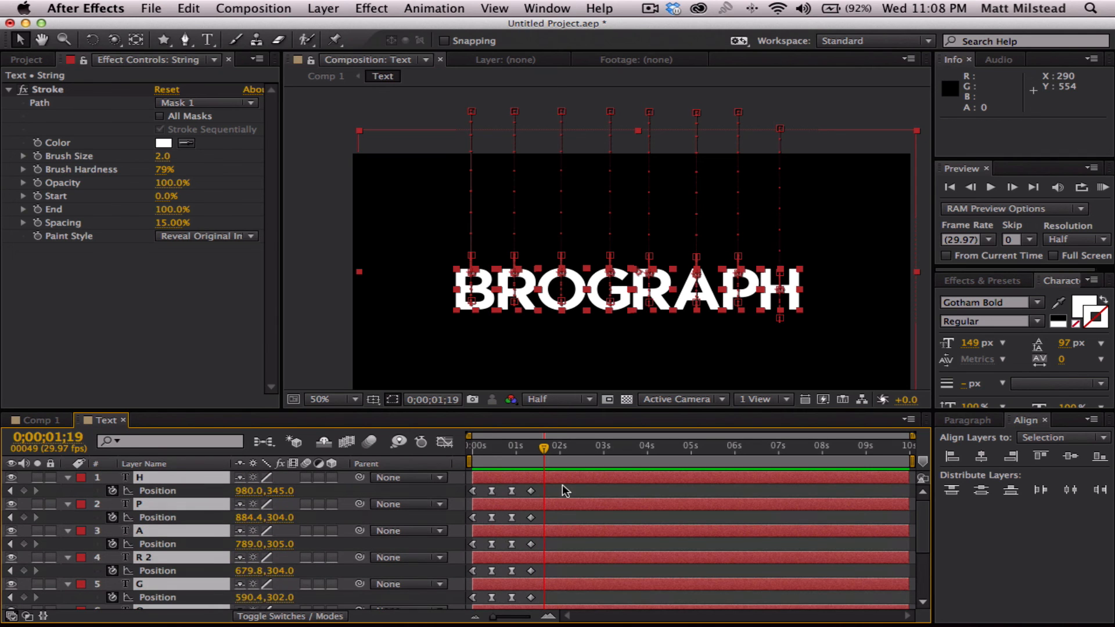
pyautogui.moveTo(563, 487); pyautogui.dragTo(470, 609)
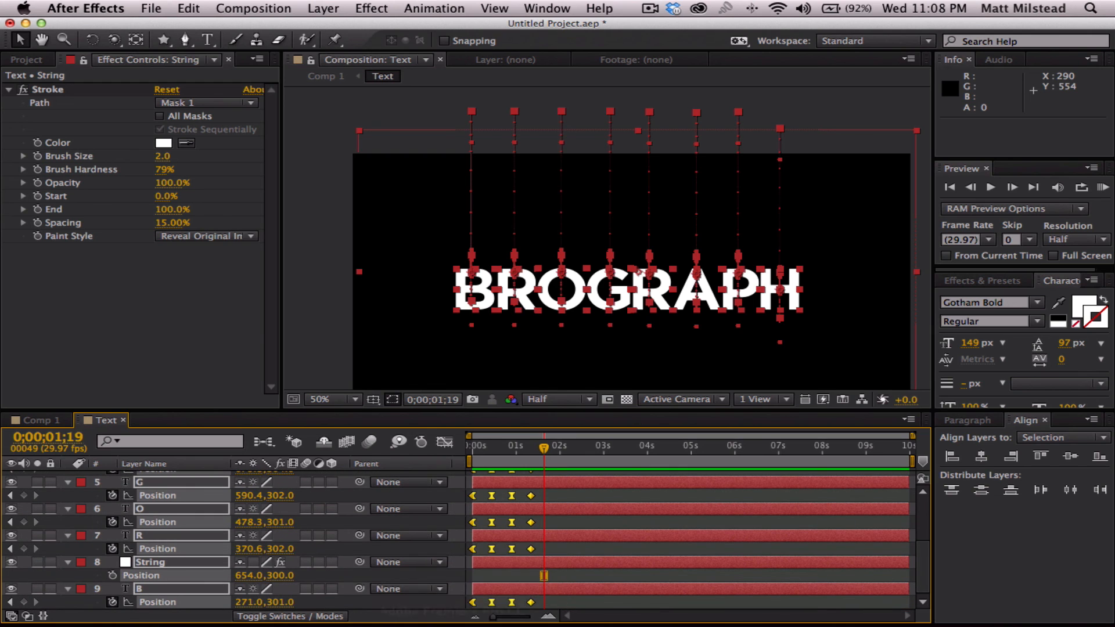
# - Set the spatial interpolation of the letters' selected Position keyframes to Linear and preview the animation from the start
pyautogui.rightClick(473, 604)
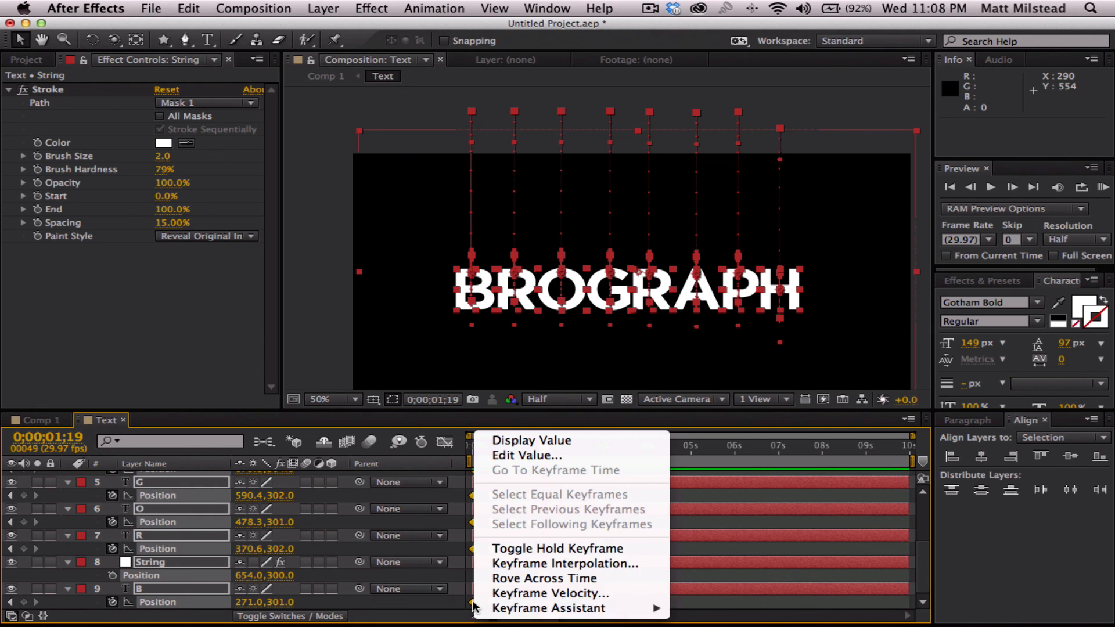
pyautogui.click(588, 562)
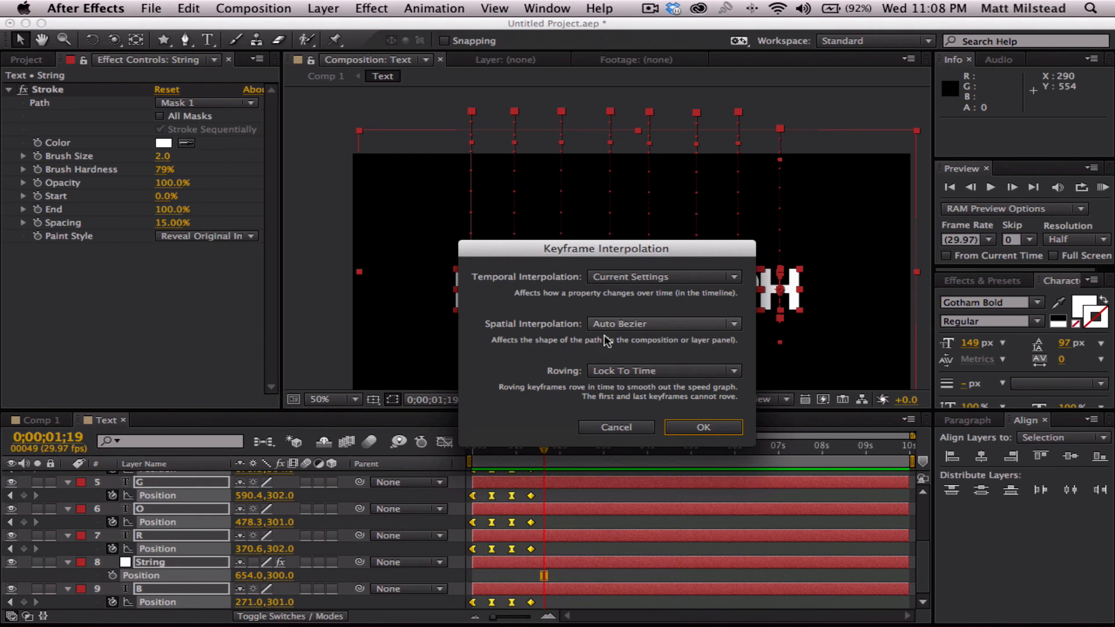
pyautogui.click(657, 323)
pyautogui.click(651, 362)
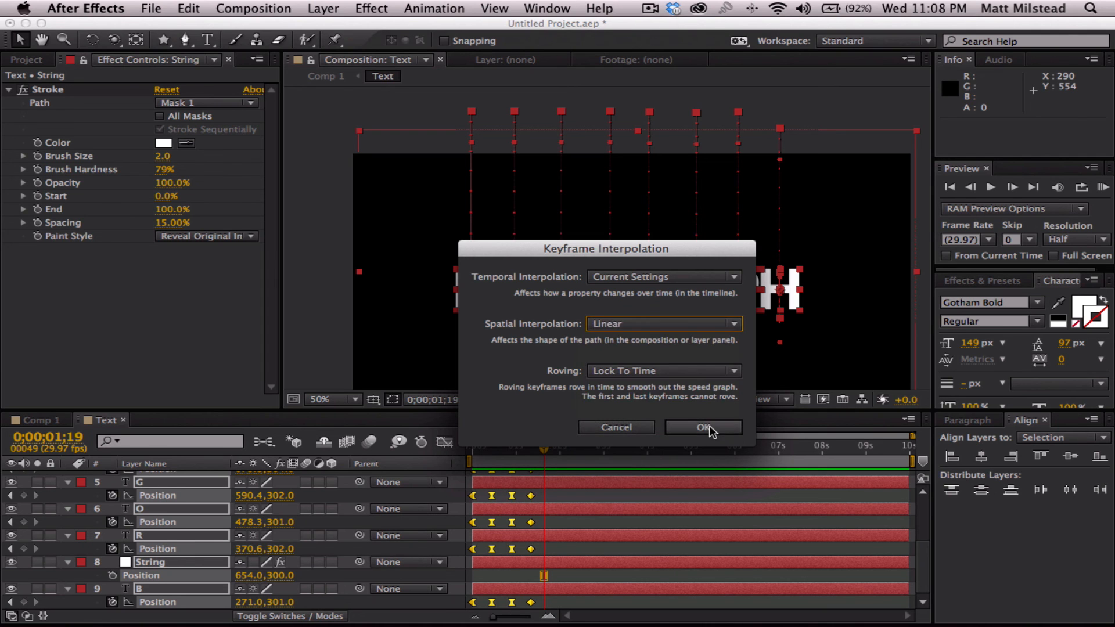
pyautogui.click(703, 427)
pyautogui.press('KP_0')
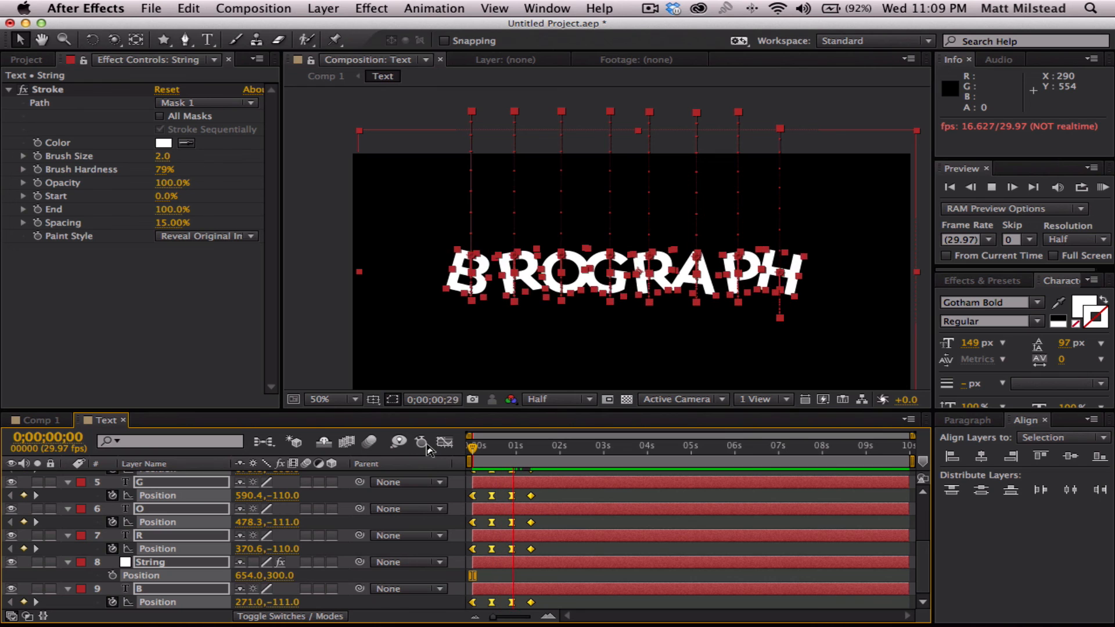
pyautogui.press('space')
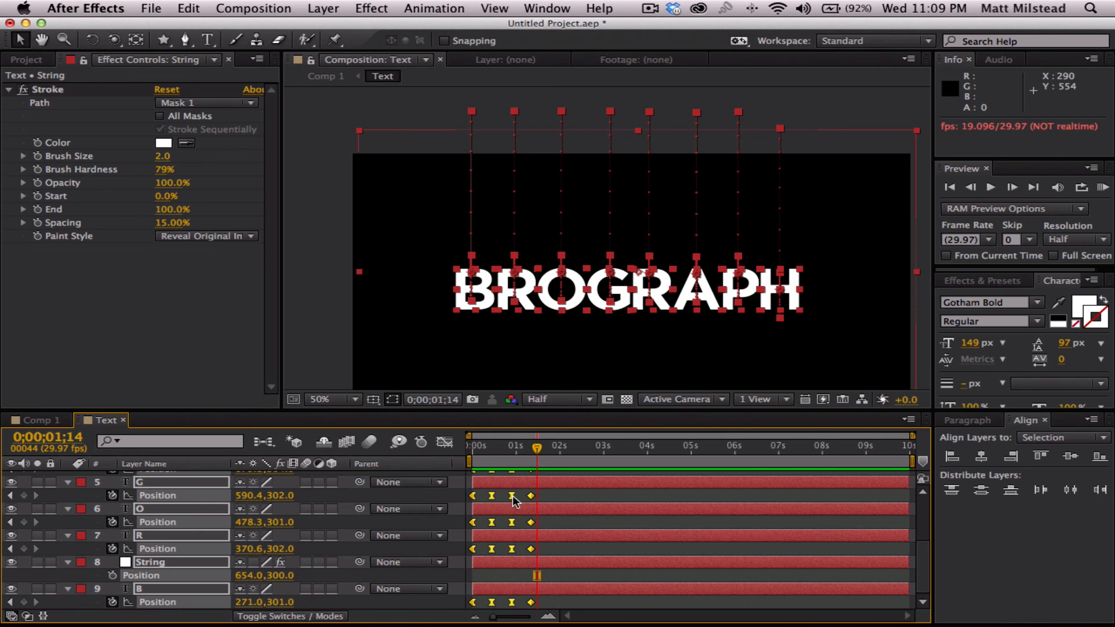
# - Check the Keyframe Interpolation settings of the letters' Position keyframes at 0;00;00;26
pyautogui.click(513, 496)
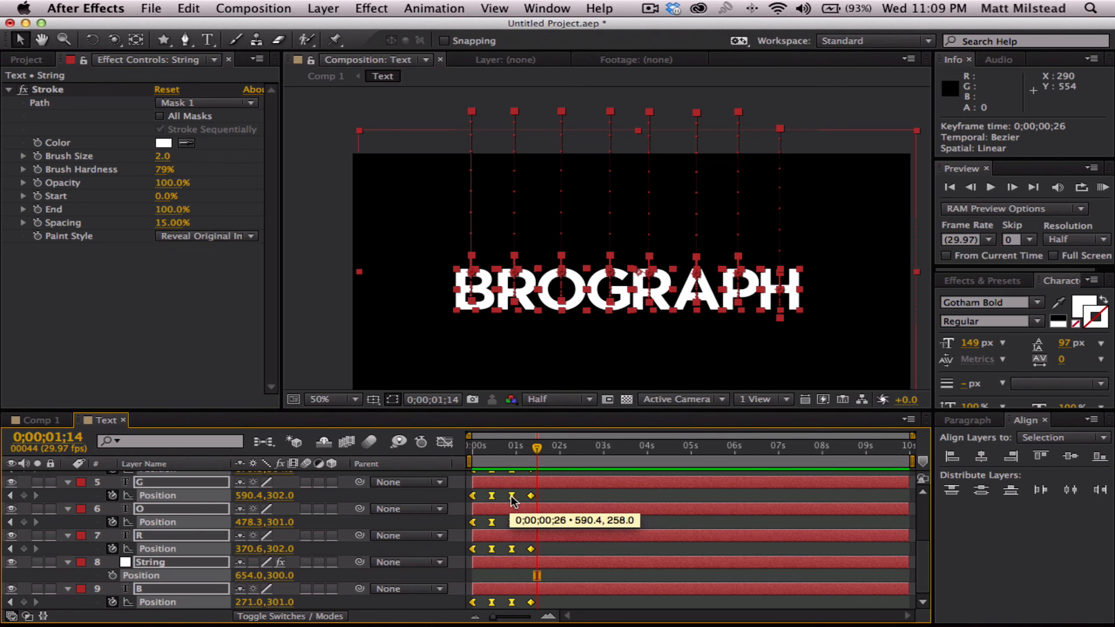
pyautogui.rightClick(513, 501)
pyautogui.click(607, 564)
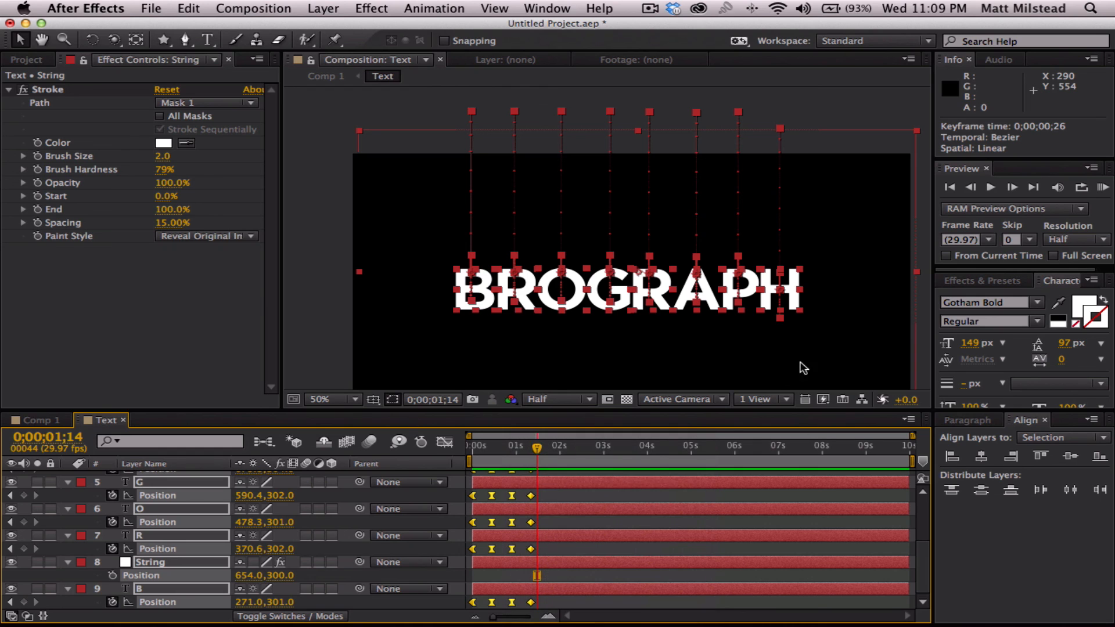
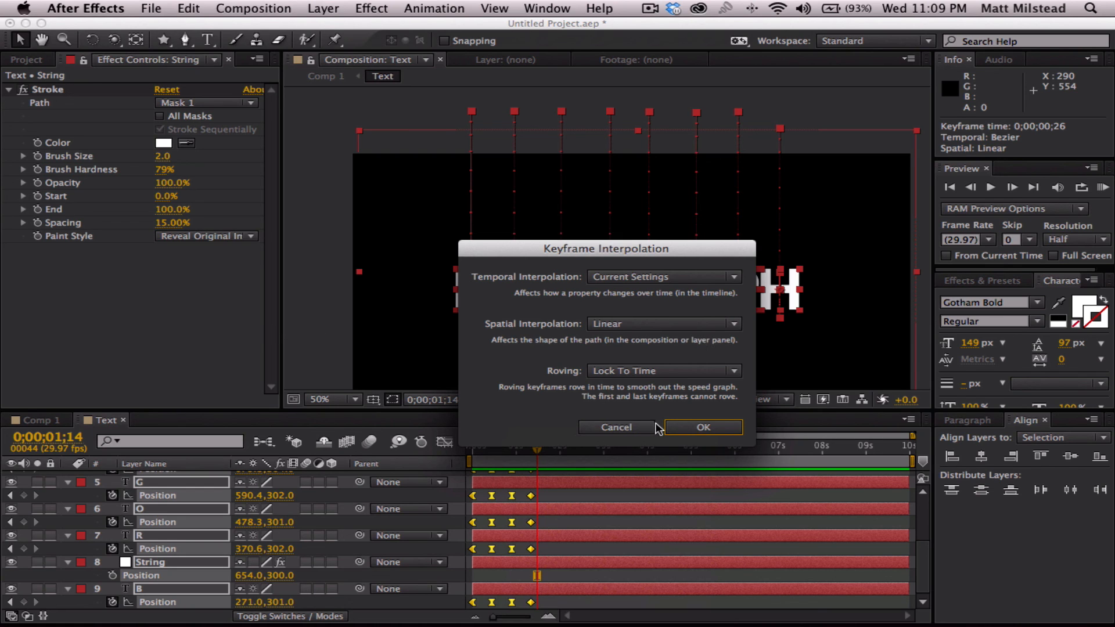
# - Recheck the spatial interpolation setting of the letters' Position keyframes and leave the interpolation settings without changes
pyautogui.click(608, 428)
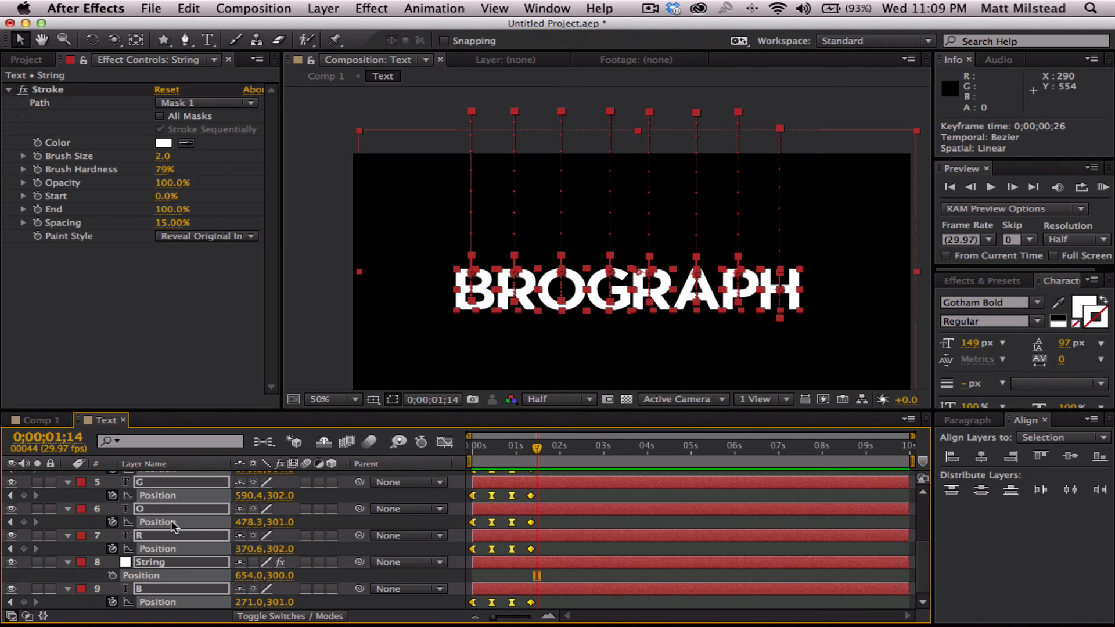
pyautogui.rightClick(475, 550)
pyautogui.click(505, 563)
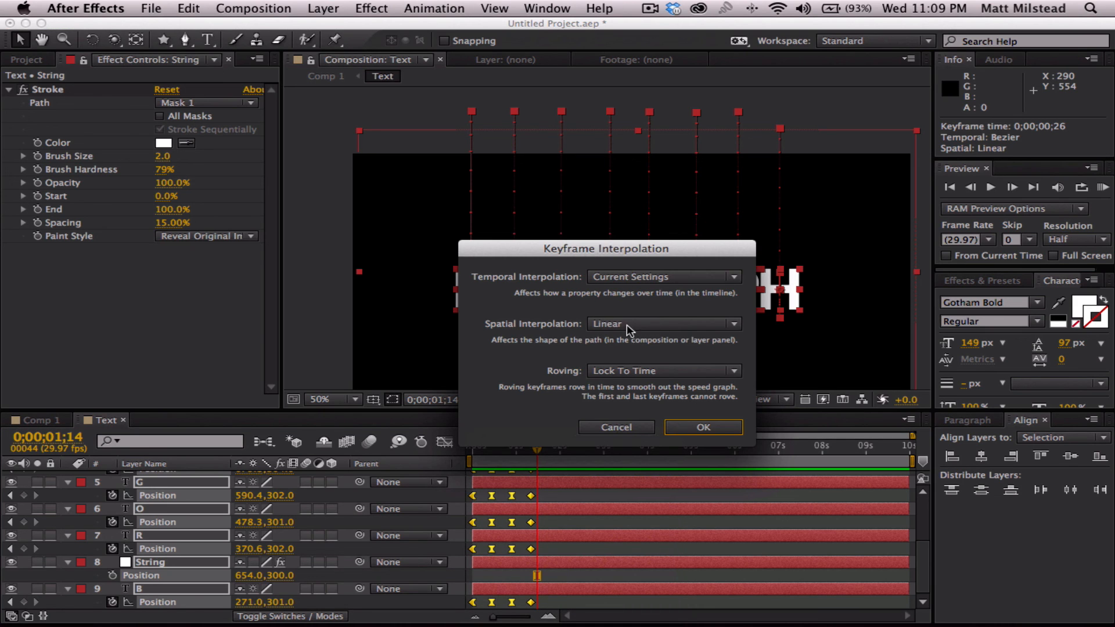
pyautogui.click(625, 429)
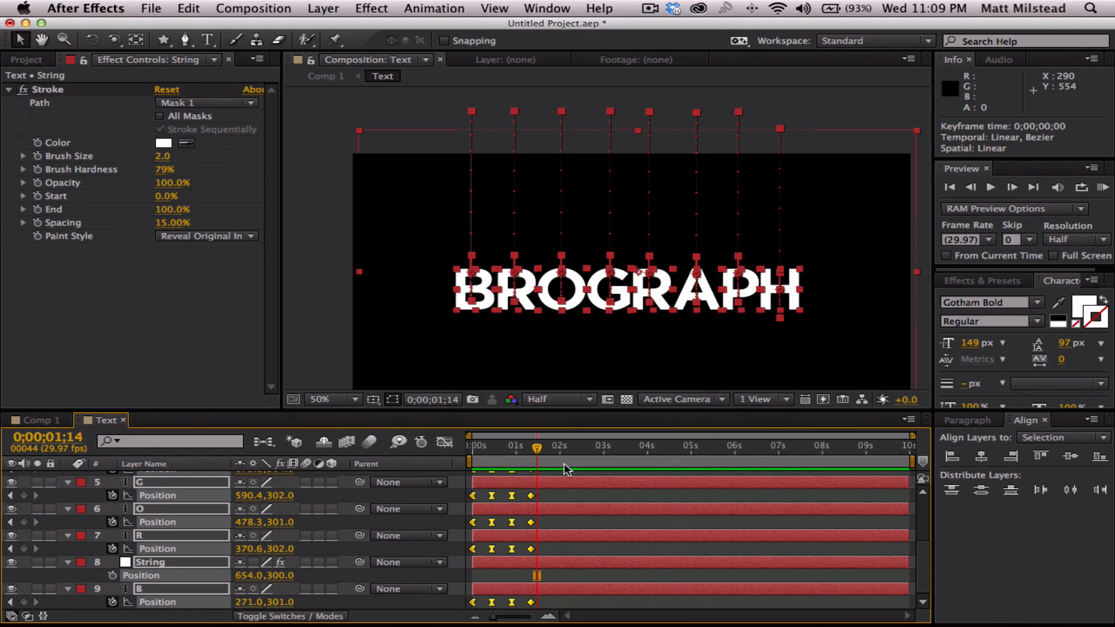
# - Deselect the keyframes and preview the animation from 0;00;00;00
pyautogui.moveTo(539, 450); pyautogui.dragTo(436, 454)
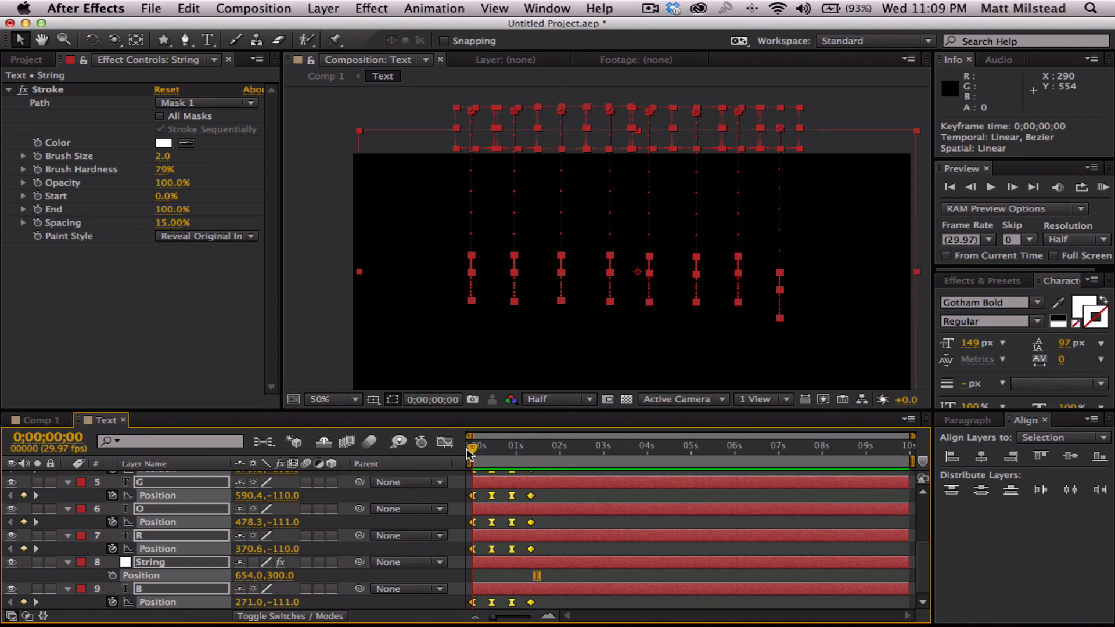
pyautogui.click(590, 572)
pyautogui.press('space')
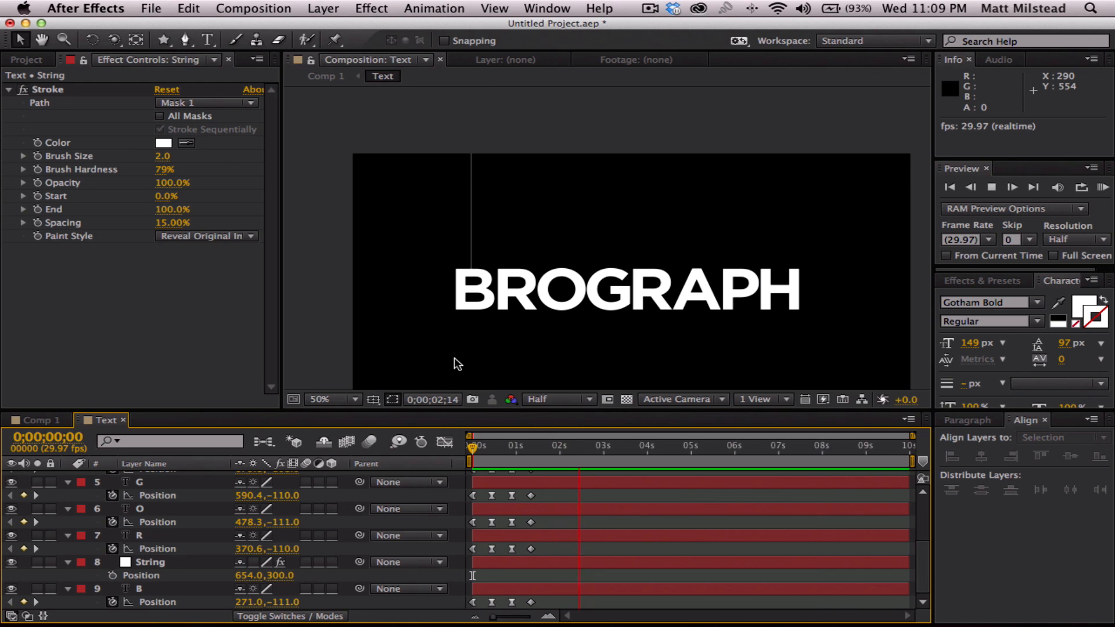
pyautogui.press('space')
# - Collapse the properties of all layers, reveal the String layer's Mask Path and move the current time to its last keyframe at 0;00;01;10
pyautogui.moveTo(514, 446); pyautogui.dragTo(395, 450)
pyautogui.press('super+a')
pyautogui.press('u')
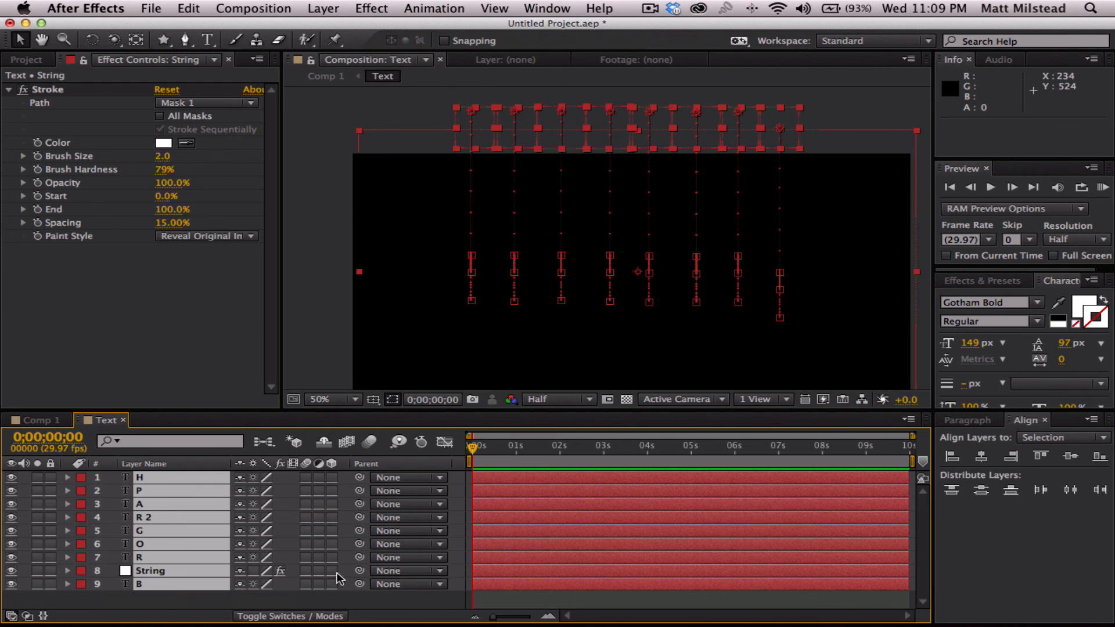
pyautogui.click(518, 600)
pyautogui.click(151, 572)
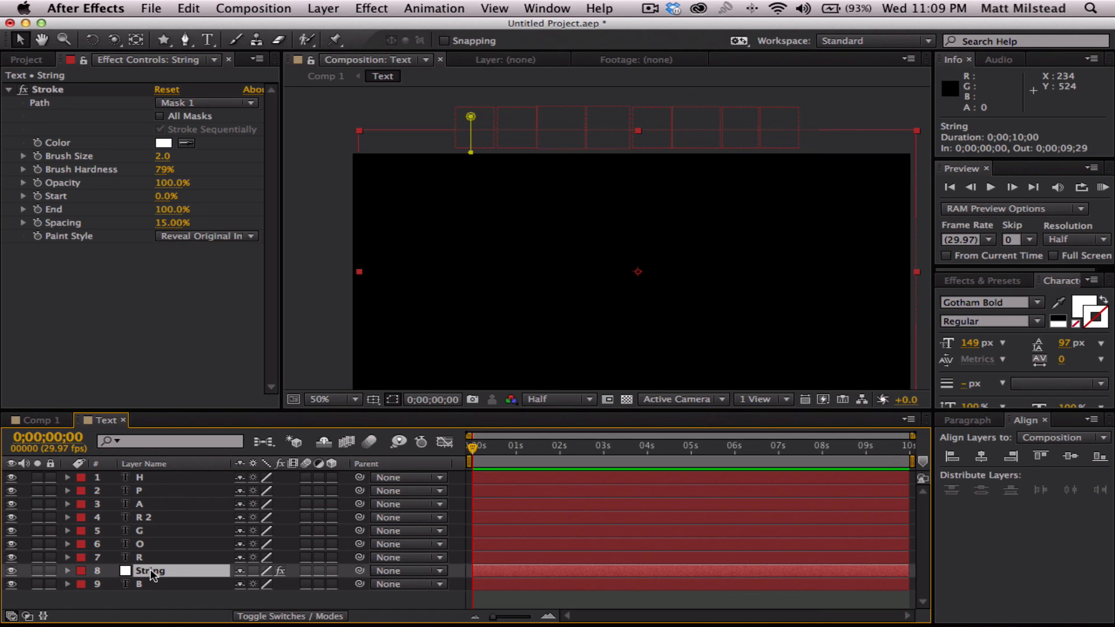
pyautogui.press('m')
pyautogui.moveTo(473, 447); pyautogui.dragTo(531, 447)
pyautogui.click(587, 593)
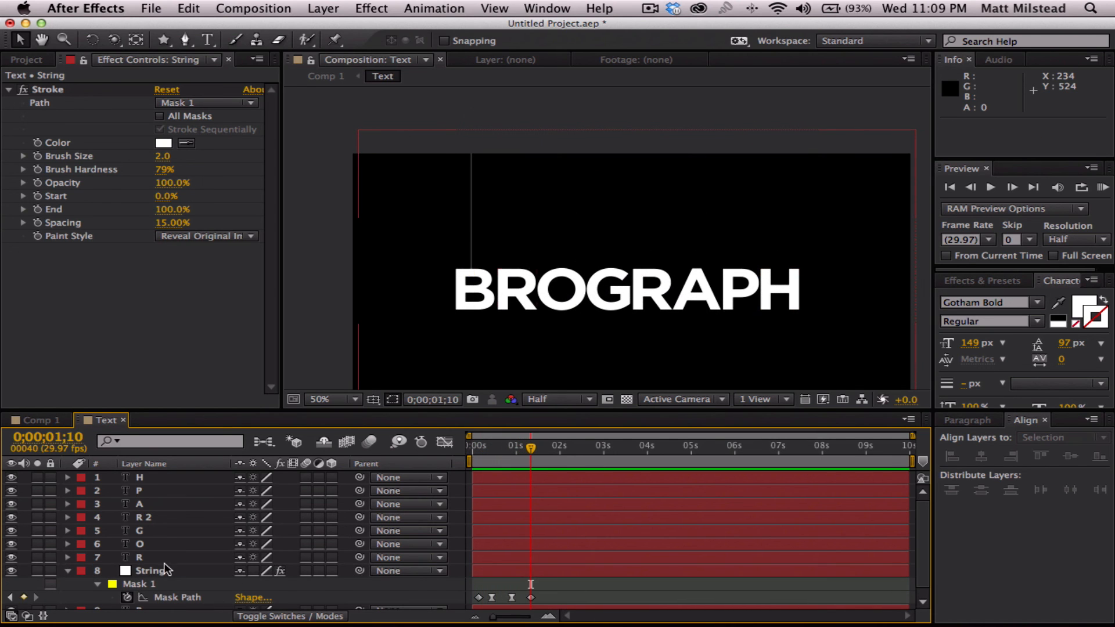
# - Duplicate the String layer, place the copy directly above layer R and shift it over the first R to X position 754
pyautogui.click(150, 572)
pyautogui.hotkey('ctrl', 'd')
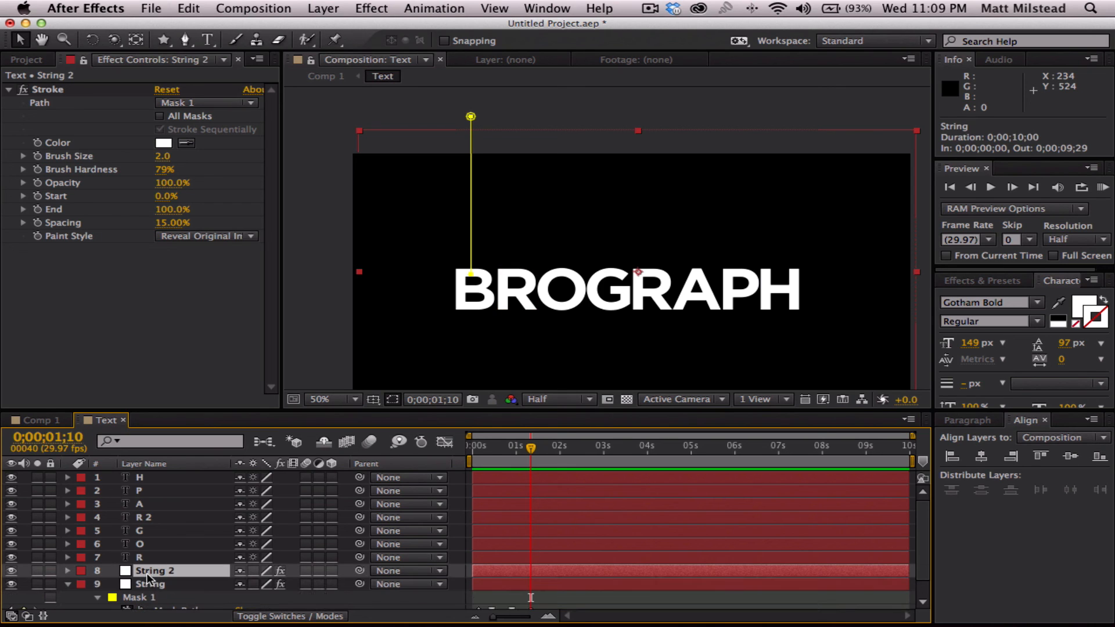
pyautogui.hotkey('ctrl', ']')
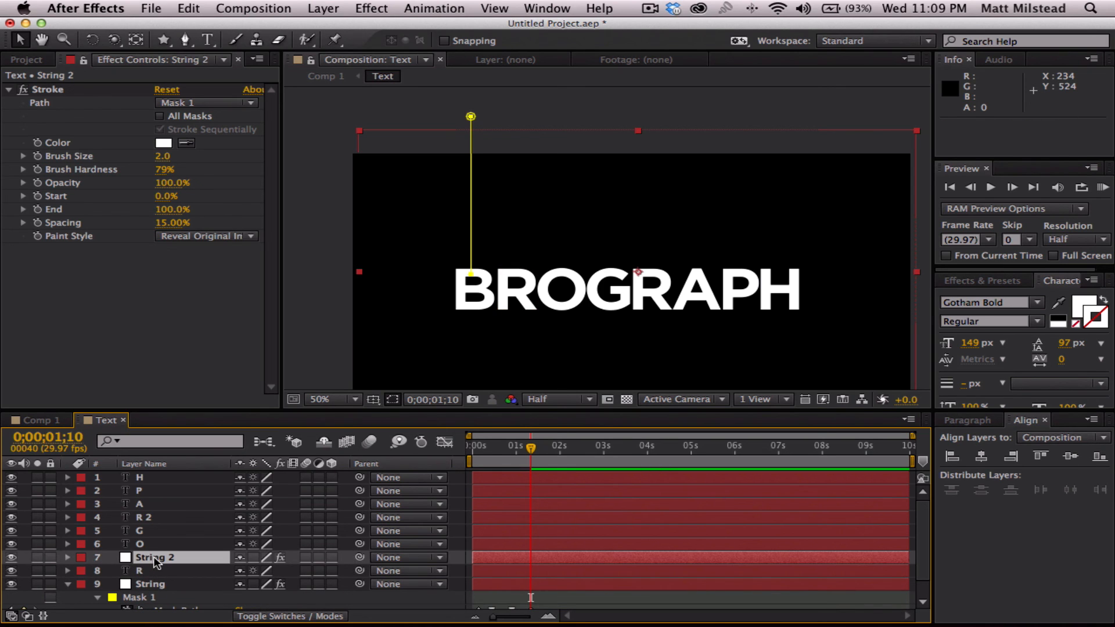
pyautogui.click(155, 561)
pyautogui.hotkey('shift', 'Right')
pyautogui.hotkey('shift', 'Right')
pyautogui.hotkey('shift', 'Right')
pyautogui.hotkey('shift', 'Right')
pyautogui.hotkey('shift', 'Right')
pyautogui.hotkey('shift', 'Right')
pyautogui.hotkey('shift', 'Right')
pyautogui.hotkey('shift', 'Right')
pyautogui.hotkey('shift', 'Right')
pyautogui.hotkey('shift', 'Right')
pyautogui.hotkey('shift', 'Right')
pyautogui.hotkey('shift', 'Right')
pyautogui.hotkey('shift', 'Right')
pyautogui.hotkey('shift', 'Right')
pyautogui.hotkey('shift', 'Right')
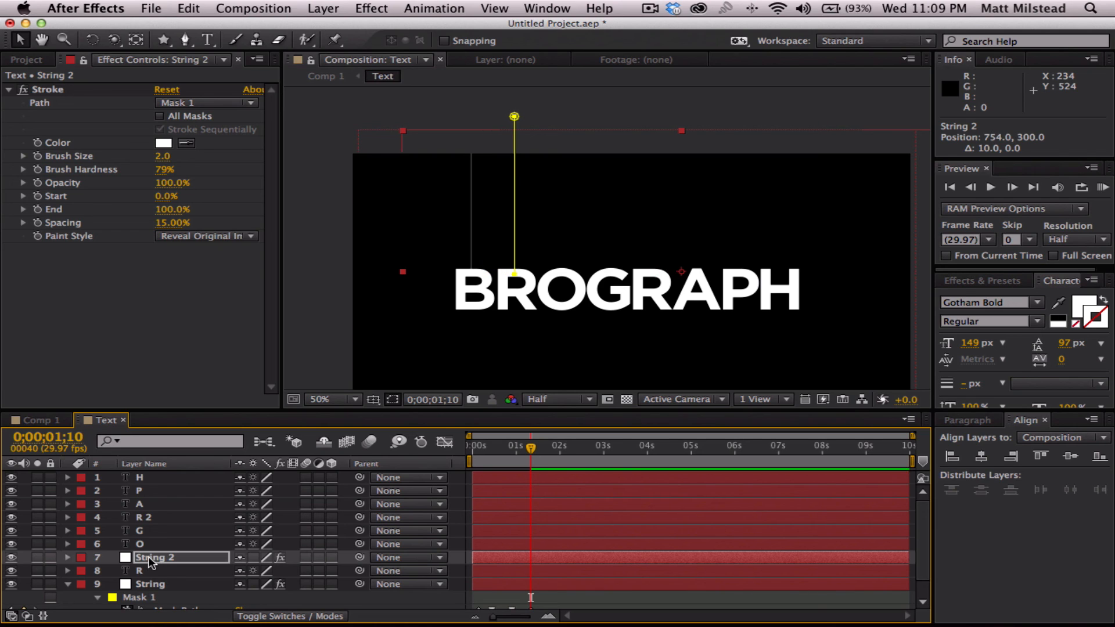
# - Duplicate the first R's string, place the copy directly above layer O and shift it over the O to X position 860
pyautogui.click(150, 561)
pyautogui.press('super+d')
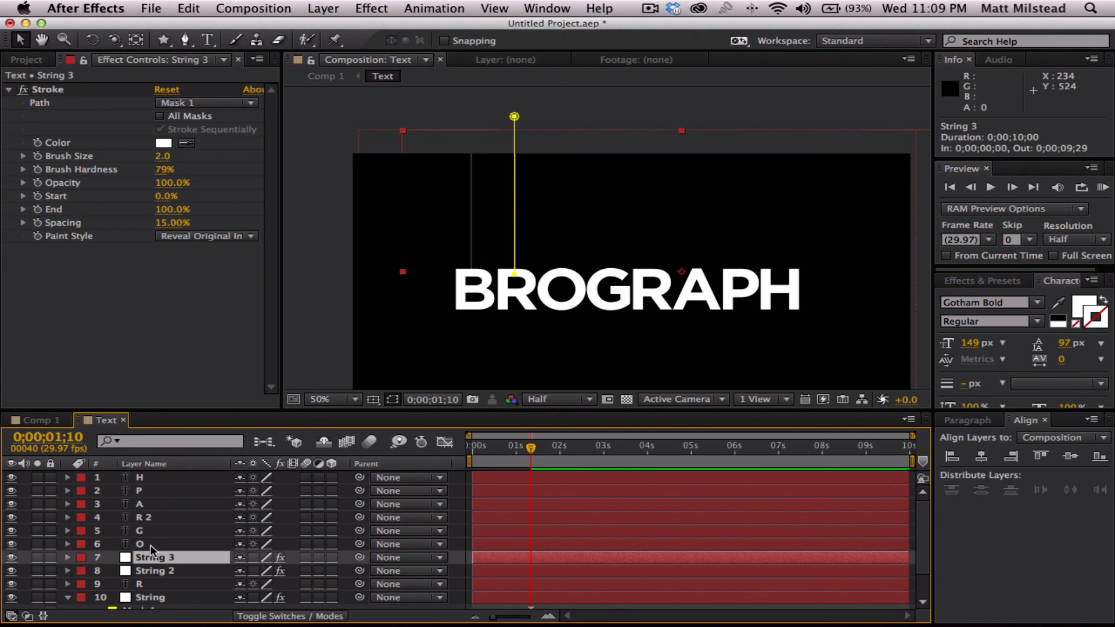
pyautogui.moveTo(151, 559); pyautogui.dragTo(139, 546)
pyautogui.hotkey('shift', 'Right')
pyautogui.hotkey('shift', 'Right')
pyautogui.hotkey('shift', 'Right')
pyautogui.hotkey('shift', 'Right')
pyautogui.hotkey('shift', 'Right')
pyautogui.hotkey('shift', 'Right')
pyautogui.hotkey('shift', 'Right')
pyautogui.hotkey('shift', 'Right')
pyautogui.hotkey('shift', 'Right')
pyautogui.hotkey('shift', 'Right')
pyautogui.hotkey('shift', 'Right')
pyautogui.hotkey('shift', 'Right')
pyautogui.hotkey('shift', 'Right')
pyautogui.hotkey('shift', 'Right')
pyautogui.hotkey('shift', 'Right')
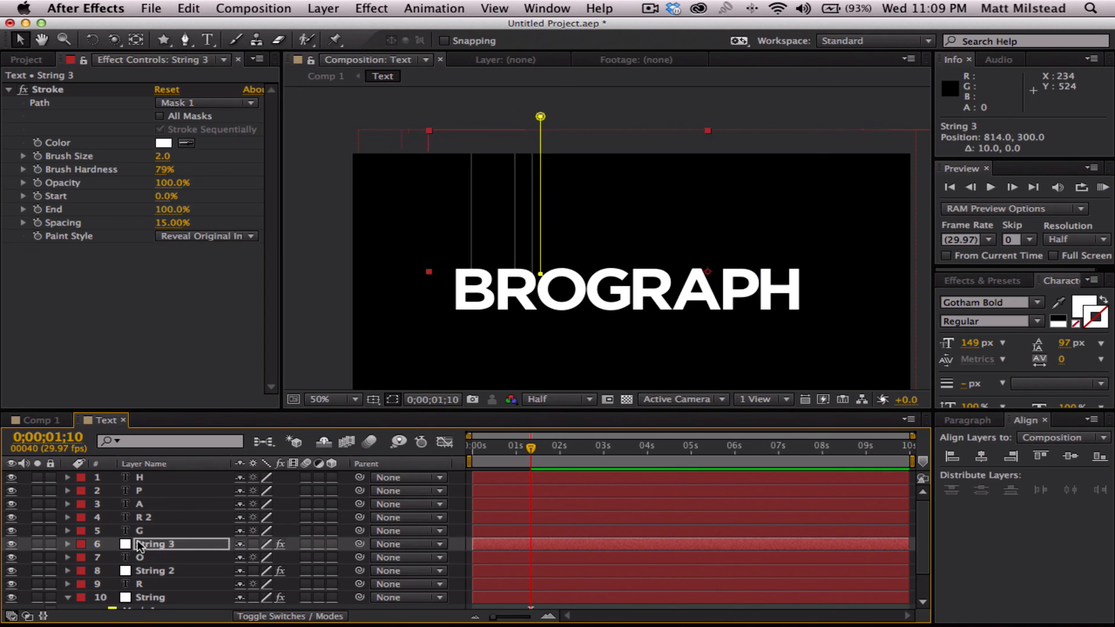
pyautogui.press('Right')
pyautogui.press('Right')
pyautogui.press('Right')
pyautogui.press('Right')
pyautogui.press('Right')
pyautogui.press('Right')
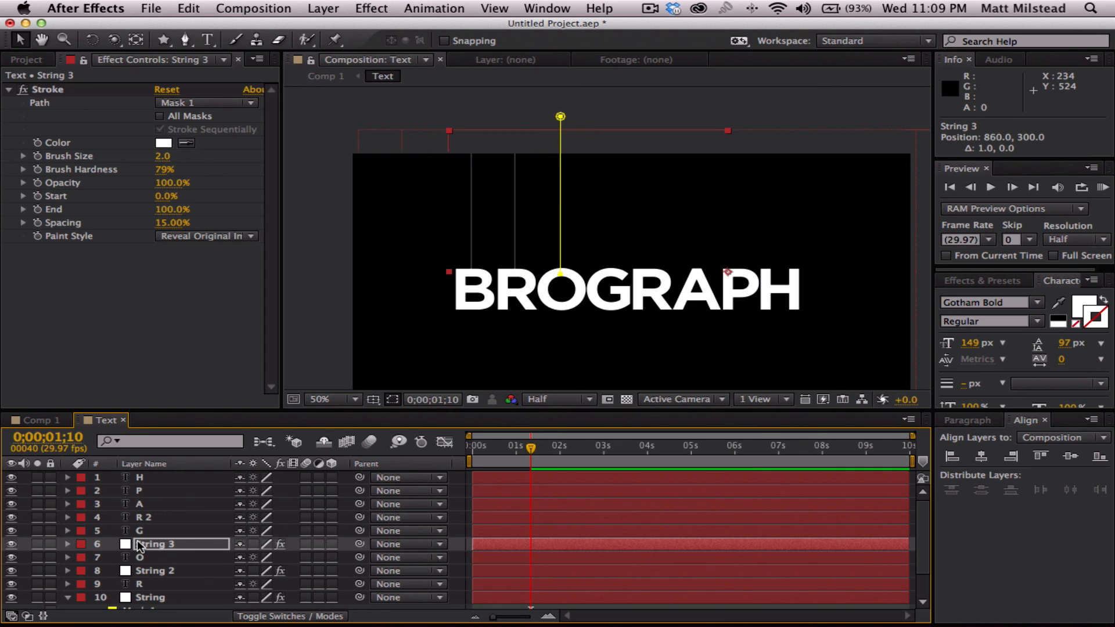
# - Duplicate the O's string, place the copy directly above layer G and shift it over the G to X position 972
pyautogui.press('super+d')
pyautogui.moveTo(157, 545); pyautogui.dragTo(142, 521)
pyautogui.hotkey('shift', 'Right')
pyautogui.hotkey('shift', 'Right')
pyautogui.hotkey('shift', 'Right')
pyautogui.hotkey('shift', 'Right')
pyautogui.hotkey('shift', 'Right')
pyautogui.hotkey('shift', 'Right')
pyautogui.hotkey('shift', 'Right')
pyautogui.hotkey('shift', 'Right')
pyautogui.hotkey('shift', 'Right')
pyautogui.hotkey('shift', 'Right')
pyautogui.hotkey('shift', 'Right')
pyautogui.hotkey('shift', 'Right')
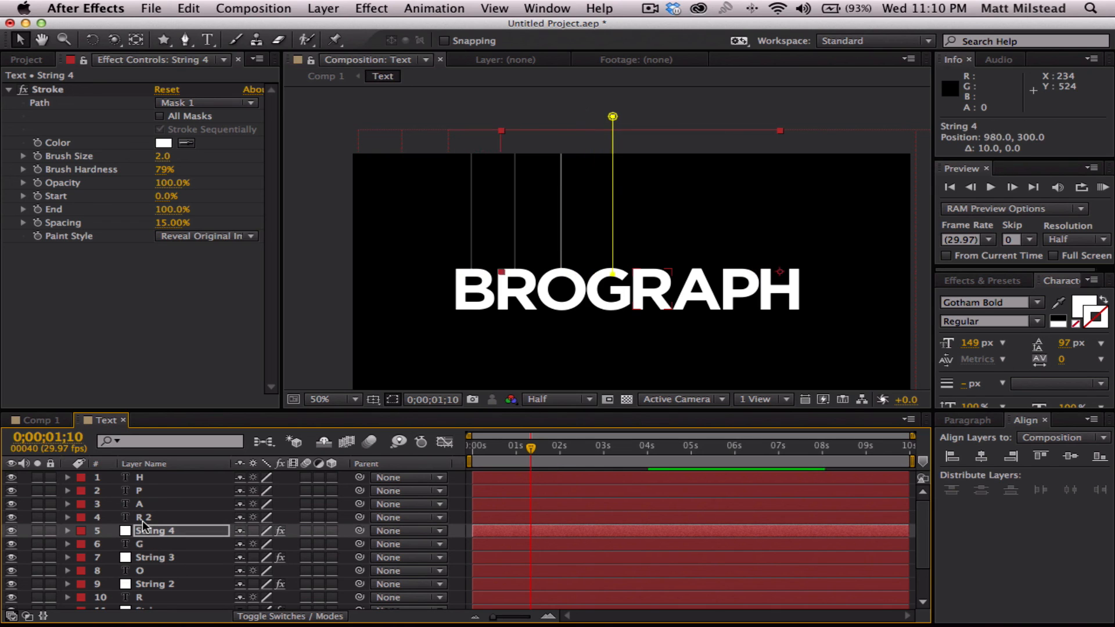
pyautogui.press('Left')
pyautogui.press('Left')
pyautogui.press('Left')
pyautogui.press('Left')
pyautogui.press('Left')
pyautogui.press('Left')
pyautogui.press('Left')
pyautogui.press('Left')
pyautogui.press('Left')
pyautogui.press('Left')
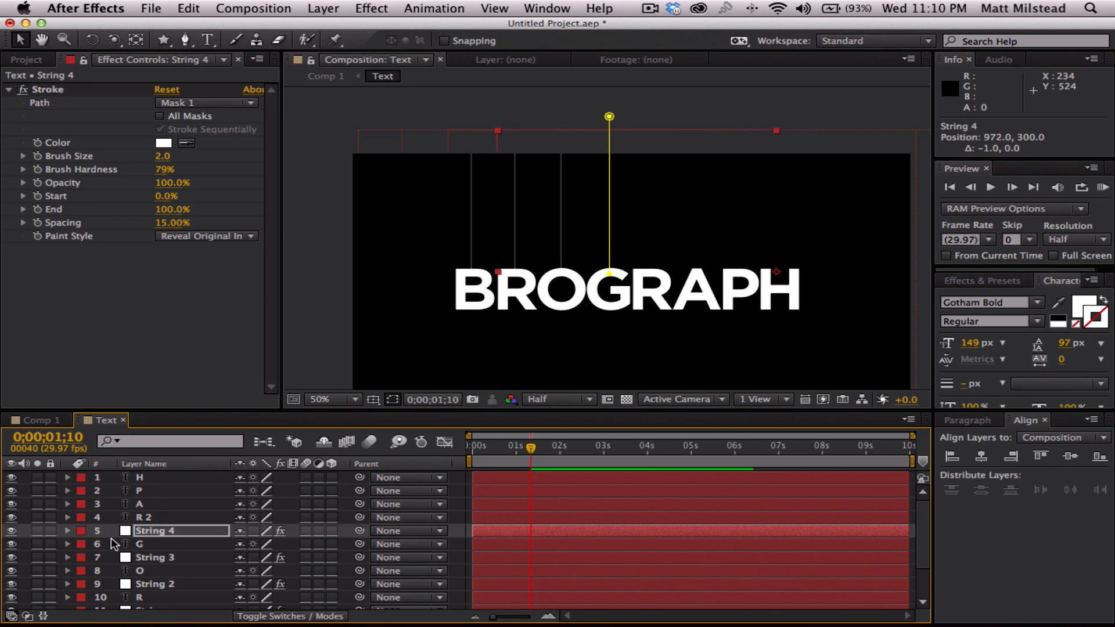
# - Duplicate the G's string, place the copy directly above layer R 2 and line it up with the second R
pyautogui.click(149, 532)
pyautogui.press('super+d')
pyautogui.moveTo(149, 534); pyautogui.dragTo(144, 516)
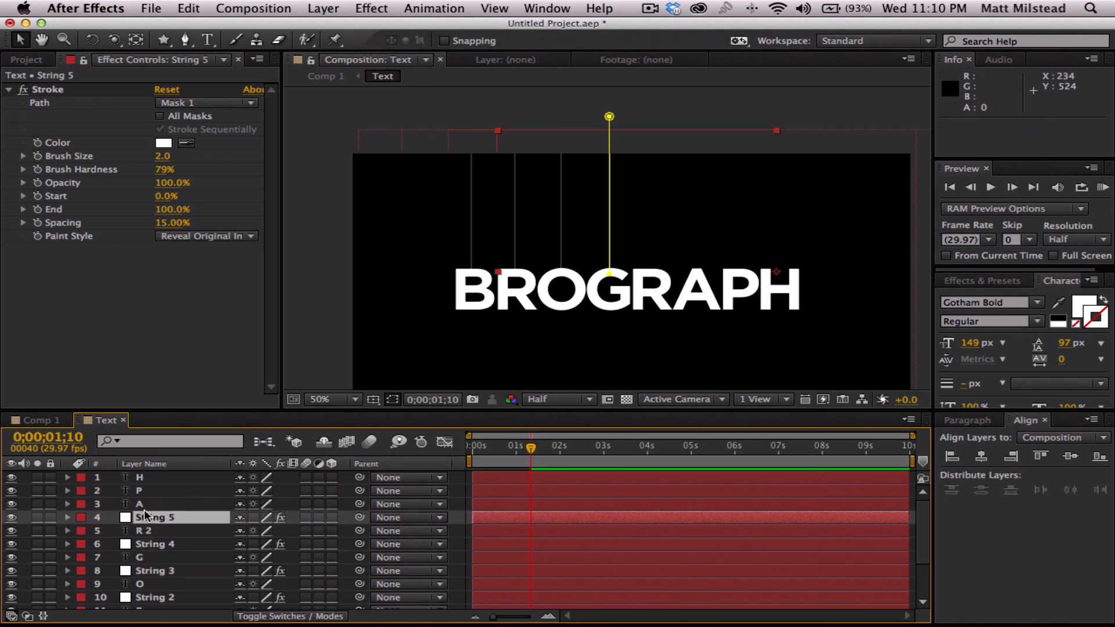
pyautogui.hotkey('shift', 'Right')
pyautogui.hotkey('shift', 'Right')
pyautogui.hotkey('shift', 'Right')
pyautogui.hotkey('shift', 'Right')
pyautogui.hotkey('shift', 'Right')
pyautogui.hotkey('shift', 'Right')
pyautogui.hotkey('shift', 'Right')
pyautogui.hotkey('shift', 'Right')
pyautogui.hotkey('shift', 'Right')
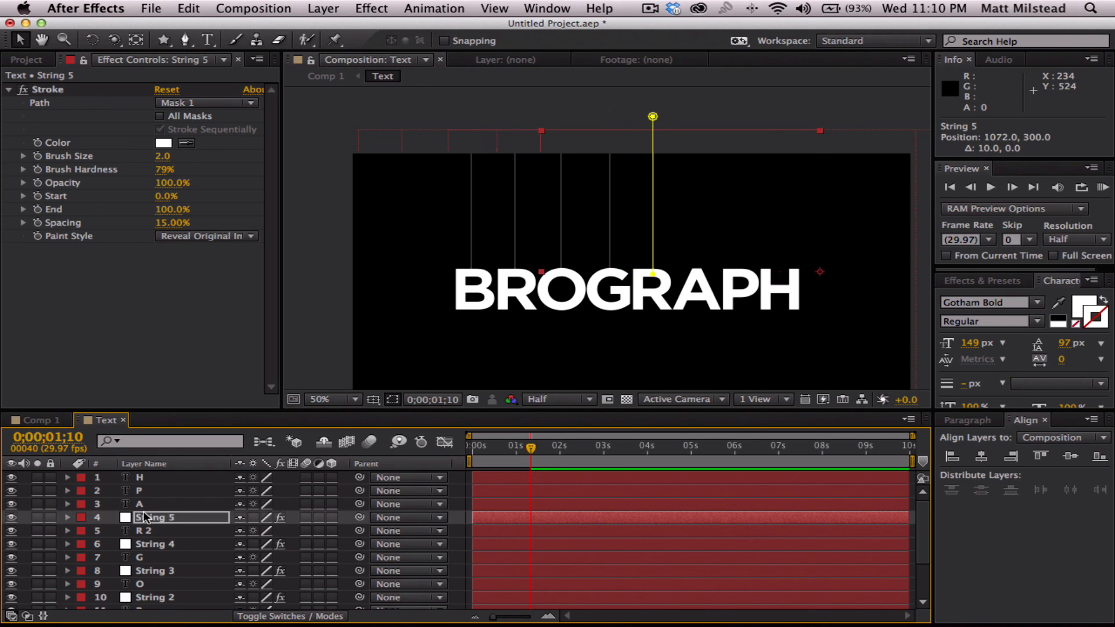
pyautogui.press('Left')
pyautogui.press('Left')
pyautogui.press('Left')
pyautogui.press('Left')
pyautogui.press('Left')
pyautogui.press('Left')
# - Duplicate the second R's string, place the copy directly above layer A and shift it over the A to X position 1172
pyautogui.press('super+d')
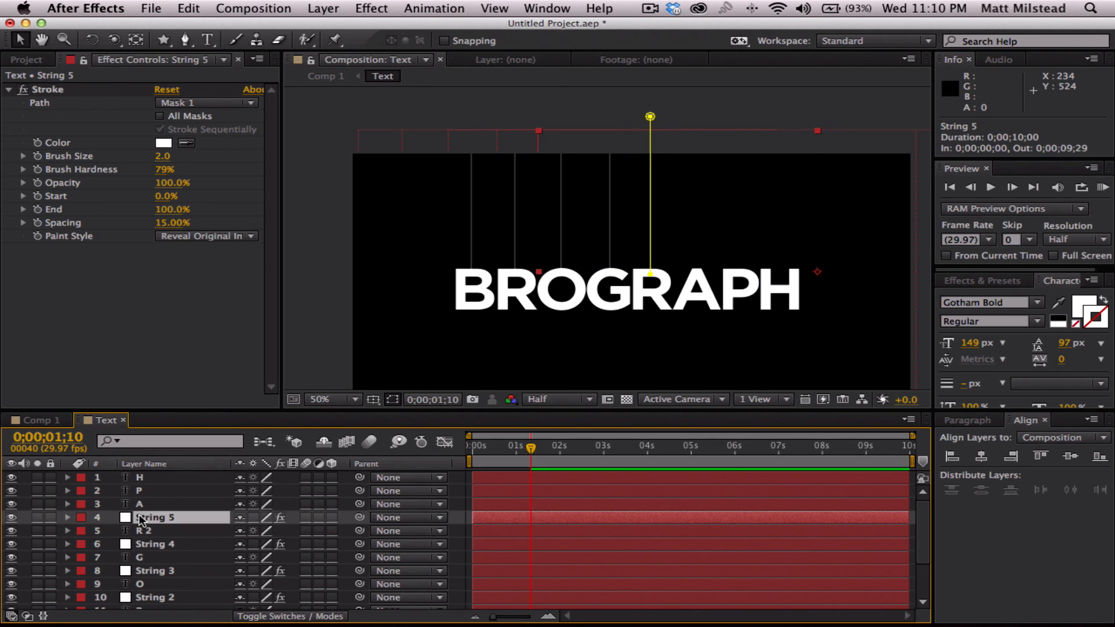
pyautogui.moveTo(145, 516); pyautogui.dragTo(148, 500)
pyautogui.hotkey('shift', 'Right')
pyautogui.hotkey('shift', 'Right')
pyautogui.hotkey('shift', 'Right')
pyautogui.hotkey('shift', 'Right')
pyautogui.hotkey('shift', 'Right')
pyautogui.hotkey('shift', 'Right')
pyautogui.hotkey('shift', 'Right')
pyautogui.hotkey('shift', 'Right')
pyautogui.hotkey('shift', 'Right')
pyautogui.hotkey('shift', 'Right')
pyautogui.press('Right')
pyautogui.press('Right')
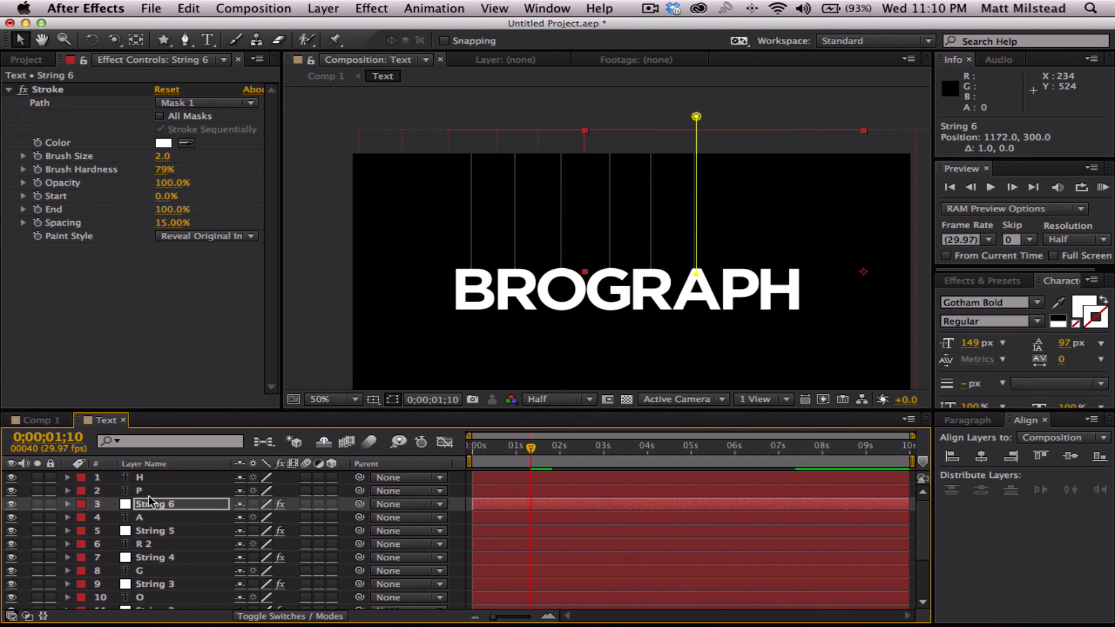
# - Duplicate the A's string, place the copy directly above layer P and shift it over the P to X position 1268
pyautogui.click(148, 503)
pyautogui.press('super+d')
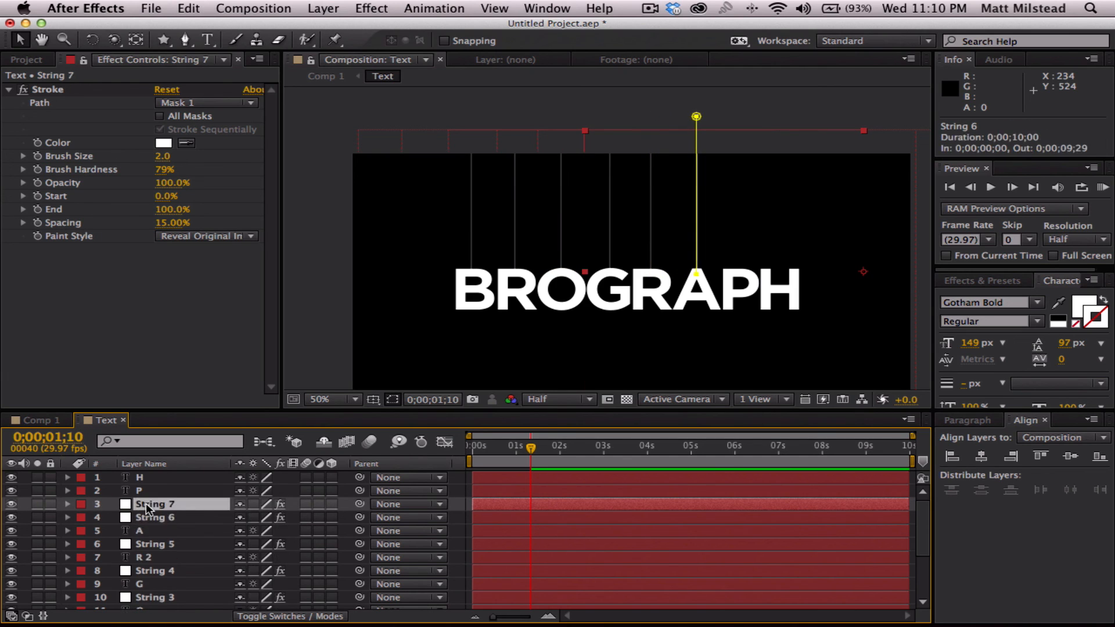
pyautogui.moveTo(148, 500); pyautogui.dragTo(145, 481)
pyautogui.hotkey('shift', 'Right')
pyautogui.hotkey('shift', 'Right')
pyautogui.hotkey('shift', 'Right')
pyautogui.hotkey('shift', 'Right')
pyautogui.hotkey('shift', 'Right')
pyautogui.hotkey('shift', 'Right')
pyautogui.hotkey('shift', 'Right')
pyautogui.hotkey('shift', 'Right')
pyautogui.hotkey('shift', 'Right')
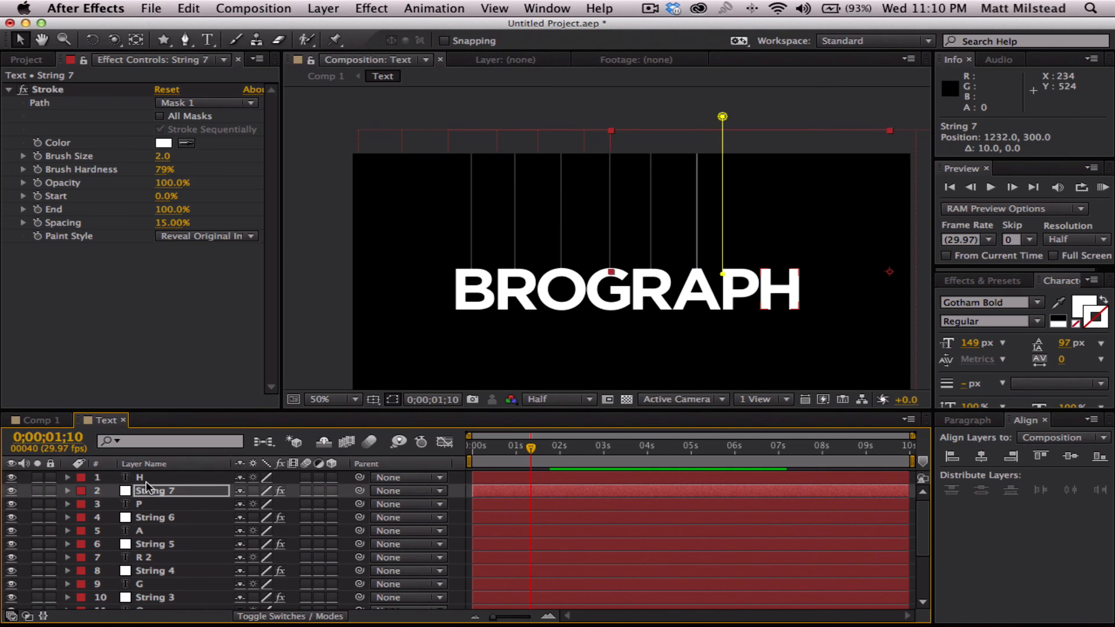
pyautogui.press('Left')
pyautogui.press('Left')
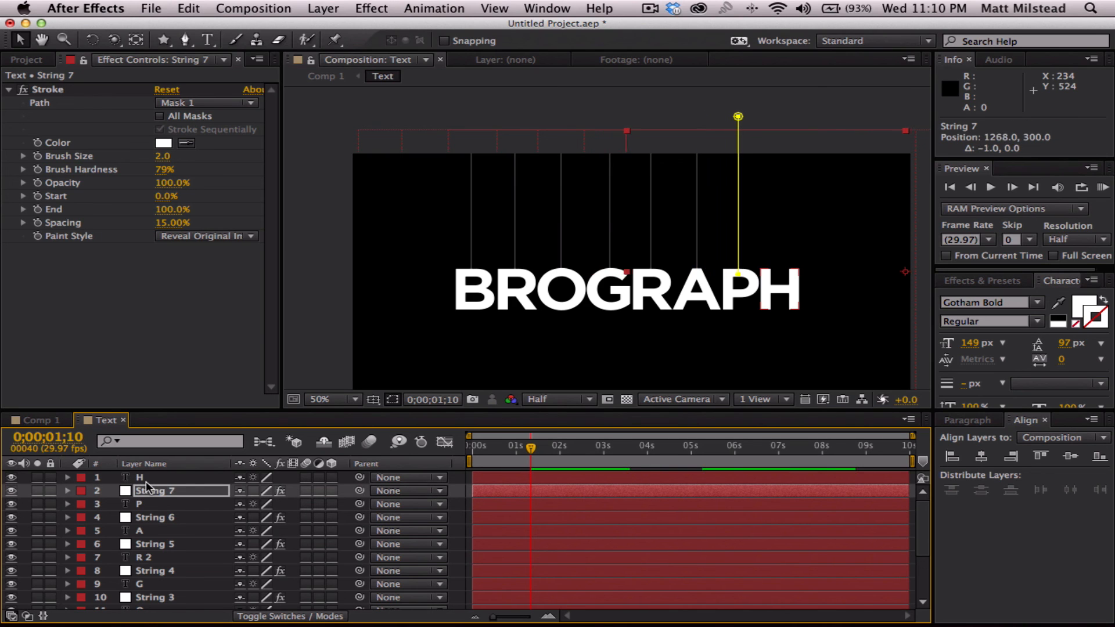
# - Duplicate the P's string, place the copy above layer H, reveal its Mask Path and shift it over the H to X position 1362
pyautogui.press('super+d')
pyautogui.moveTo(151, 494); pyautogui.dragTo(148, 476)
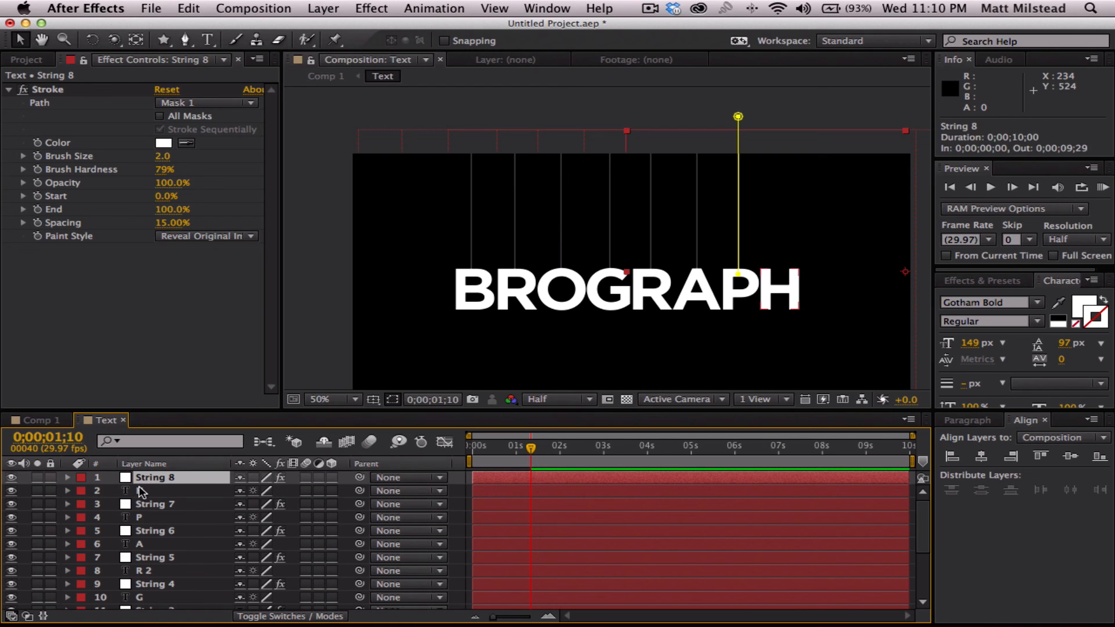
pyautogui.press('m')
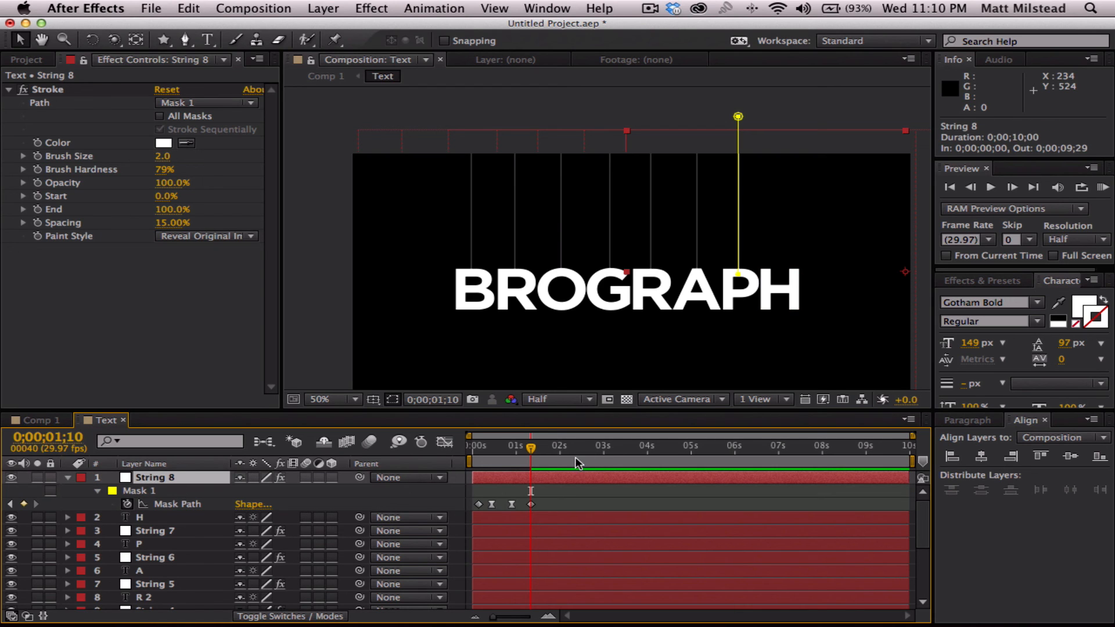
pyautogui.press('Right')
pyautogui.press('Right')
pyautogui.press('Right')
pyautogui.press('Right')
pyautogui.press('Right')
pyautogui.press('Right')
pyautogui.press('Right')
pyautogui.press('Right')
pyautogui.press('Right')
pyautogui.press('Right')
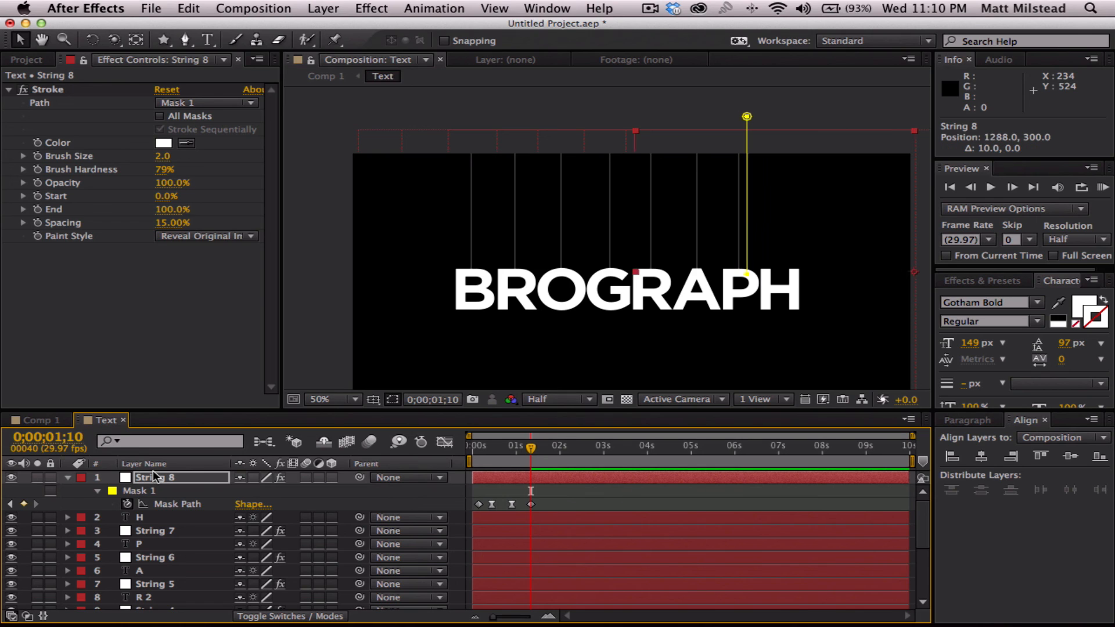
pyautogui.press('Right')
pyautogui.press('Right')
pyautogui.press('Right')
pyautogui.press('Right')
pyautogui.press('Right')
pyautogui.press('Right')
pyautogui.press('Right')
pyautogui.press('Right')
pyautogui.press('Right')
pyautogui.press('Right')
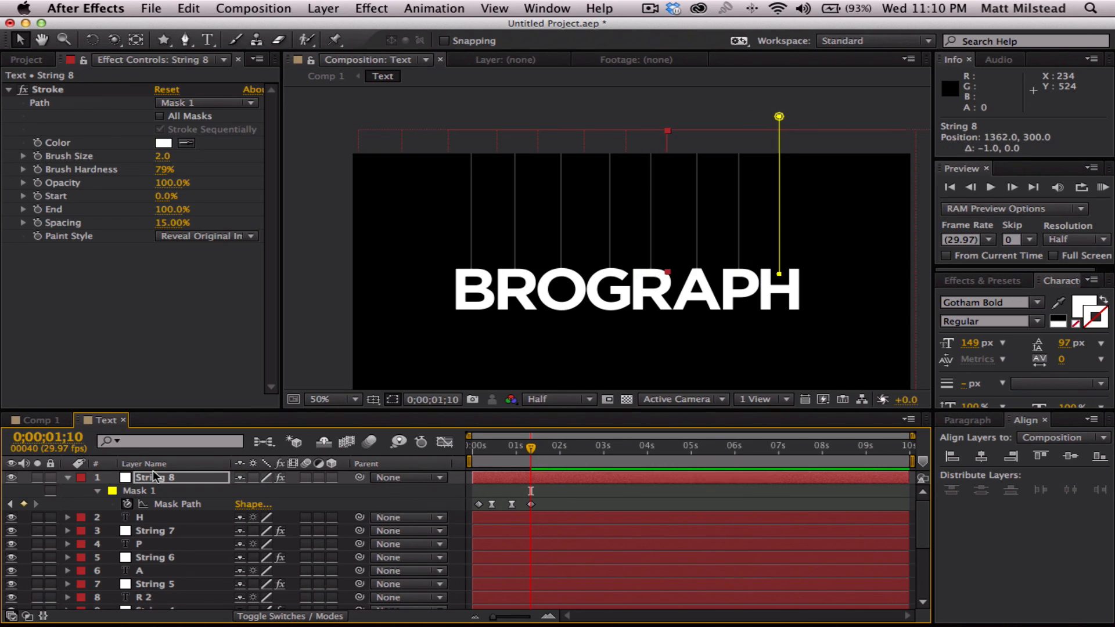
# - Lower the bottom point of the H string's mask path onto the letter's crossbar at 0;00;01;10
pyautogui.click(177, 504)
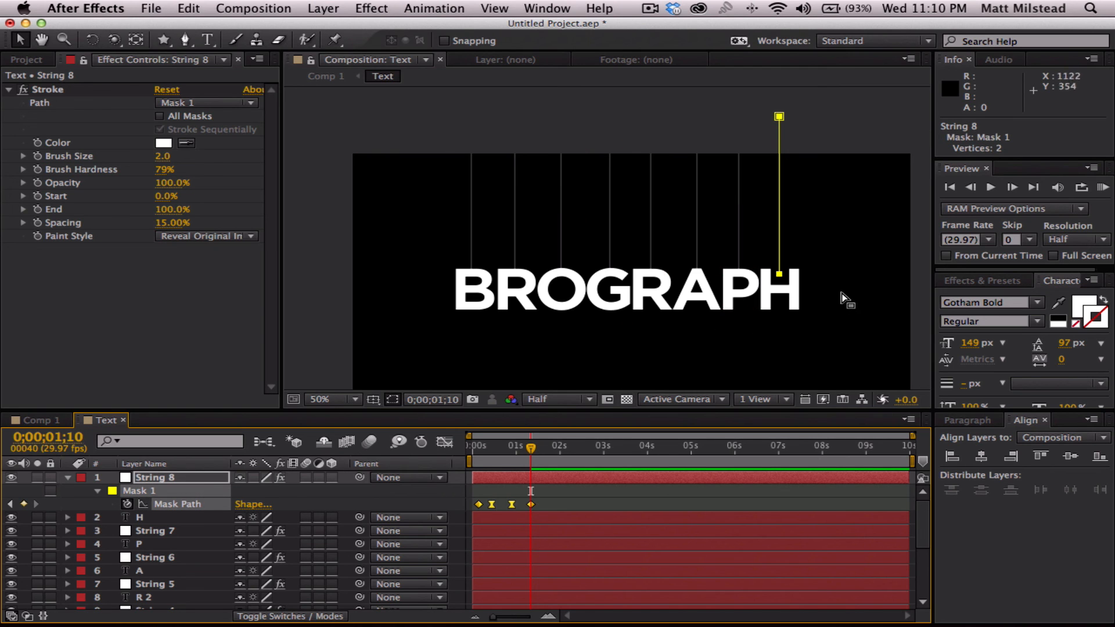
pyautogui.scroll(4, 810, 267)
pyautogui.scroll(-4, 803, 270)
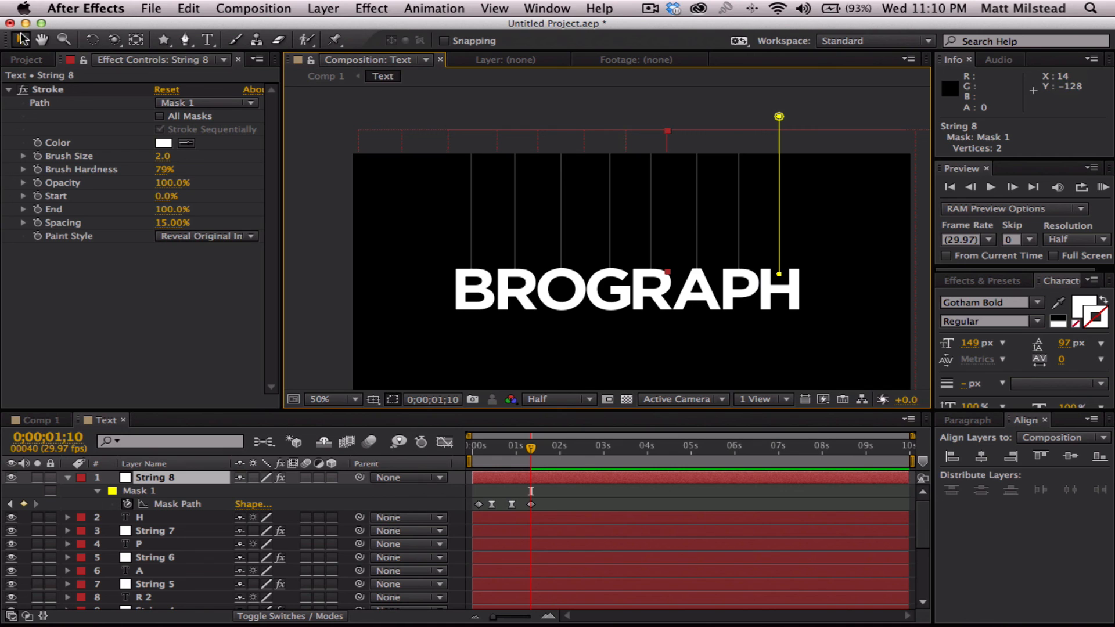
pyautogui.click(177, 504)
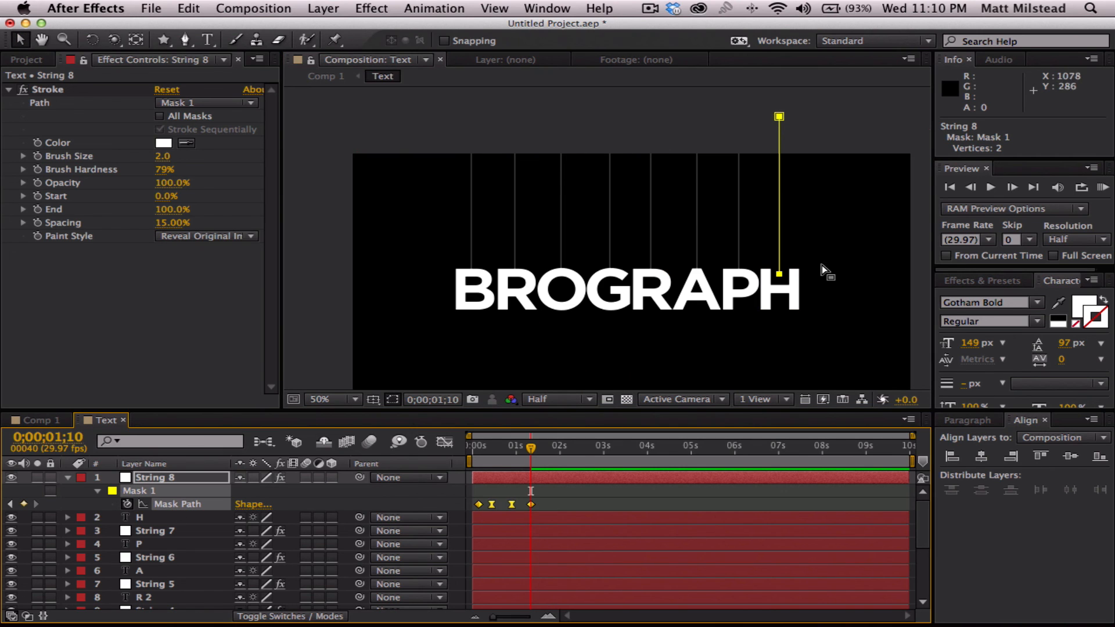
pyautogui.moveTo(822, 277); pyautogui.dragTo(780, 288)
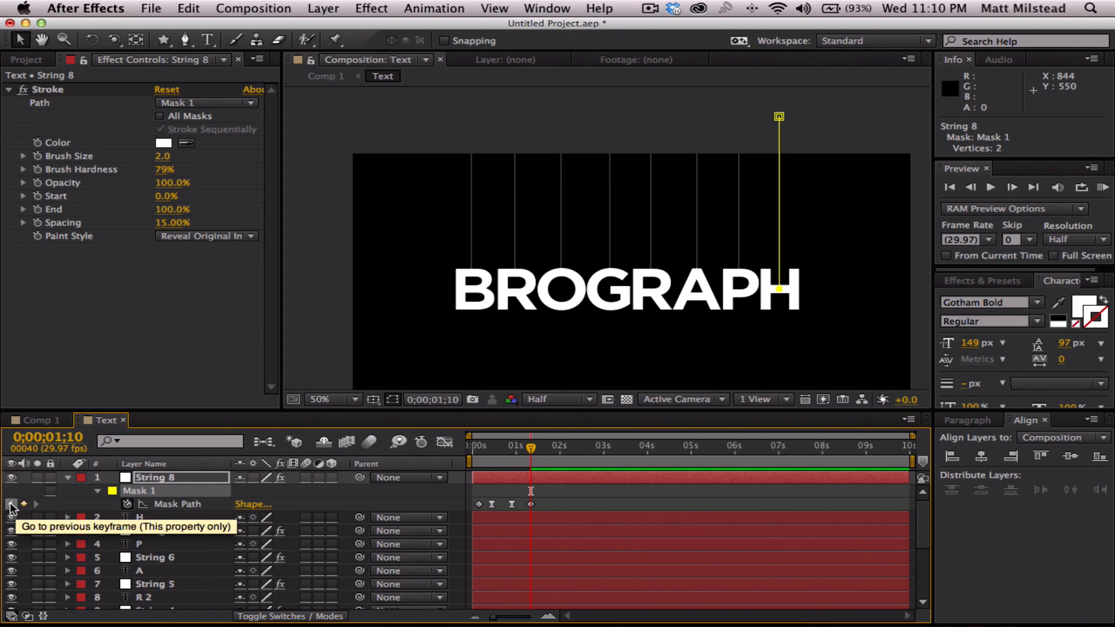
# - Reposition the bottom point of the H string's mask path onto the letter's crossbar at the 0;00;00;27 and 0;00;00;13 keyframes
pyautogui.click(10, 505)
pyautogui.moveTo(803, 238); pyautogui.dragTo(782, 275)
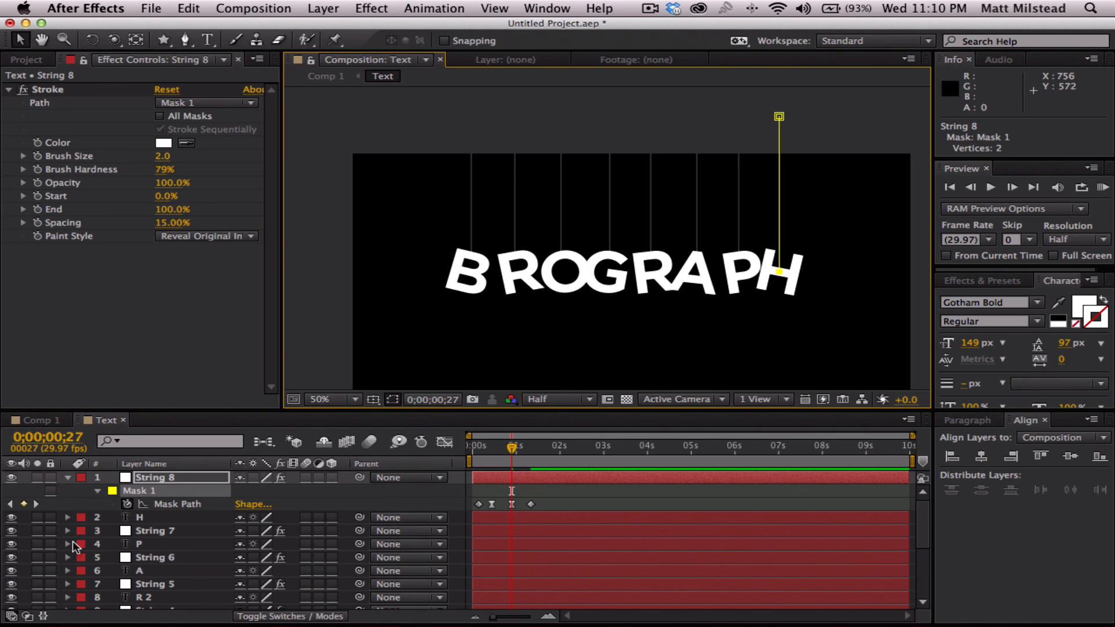
pyautogui.click(11, 504)
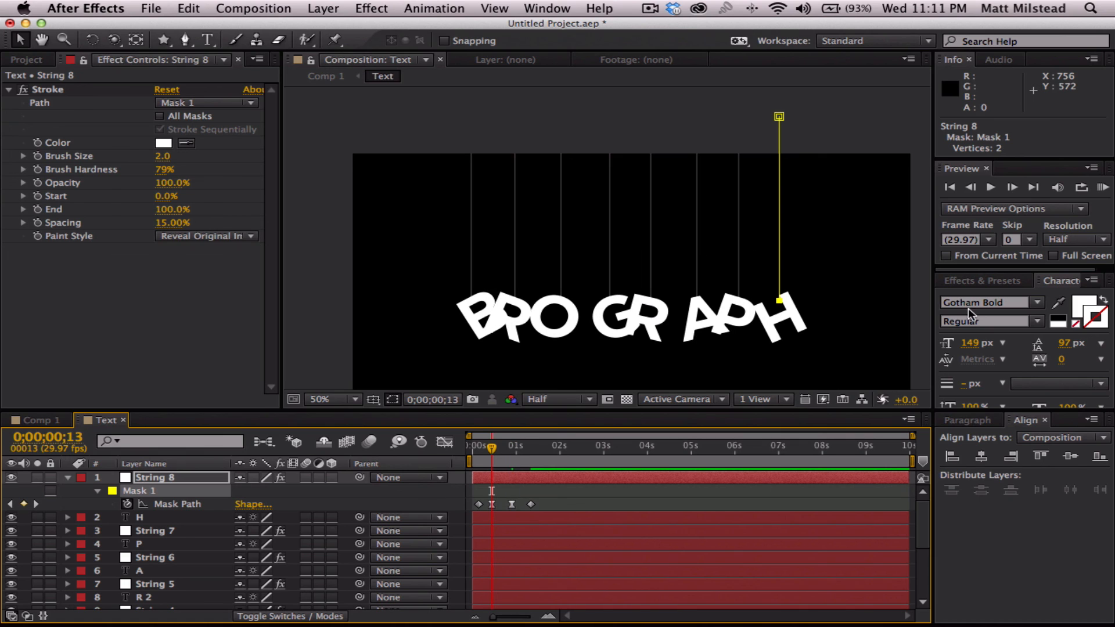
pyautogui.moveTo(805, 281); pyautogui.dragTo(781, 320)
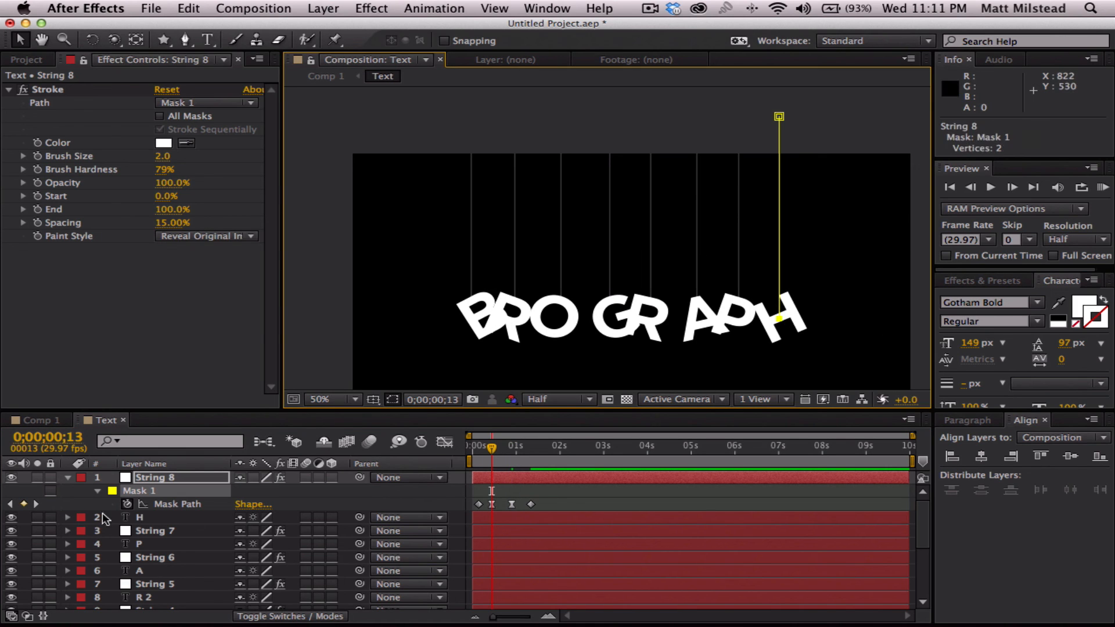
# - Lower the H string's bottom mask point onto the crossbar at 0;00;00;04, and raise it to follow the letter at 0;00;00;03
pyautogui.click(10, 504)
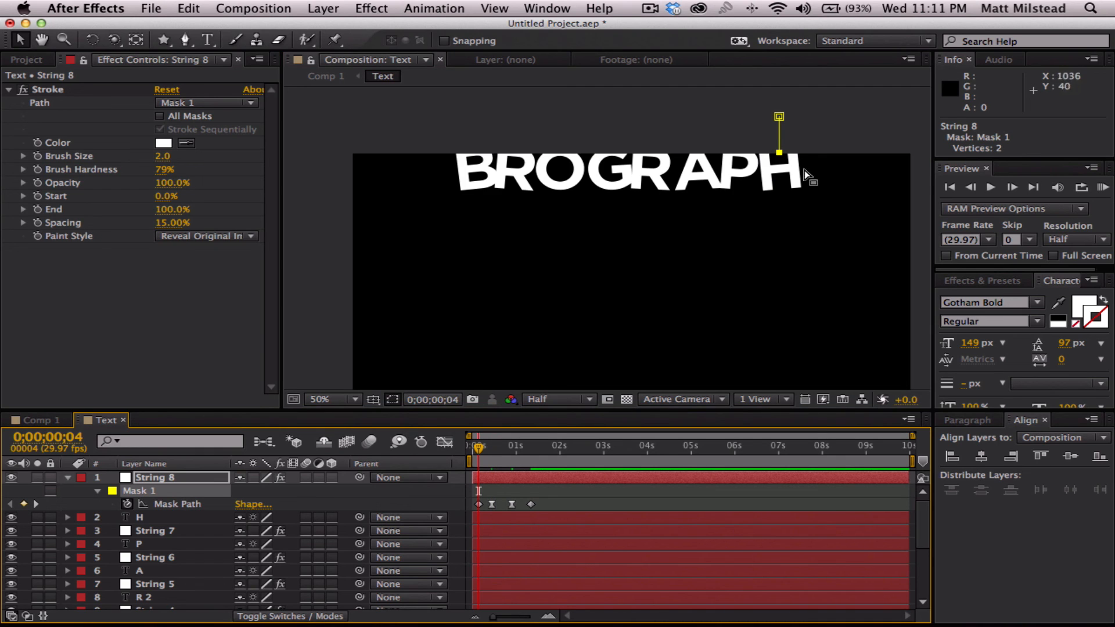
pyautogui.moveTo(778, 153); pyautogui.dragTo(780, 170)
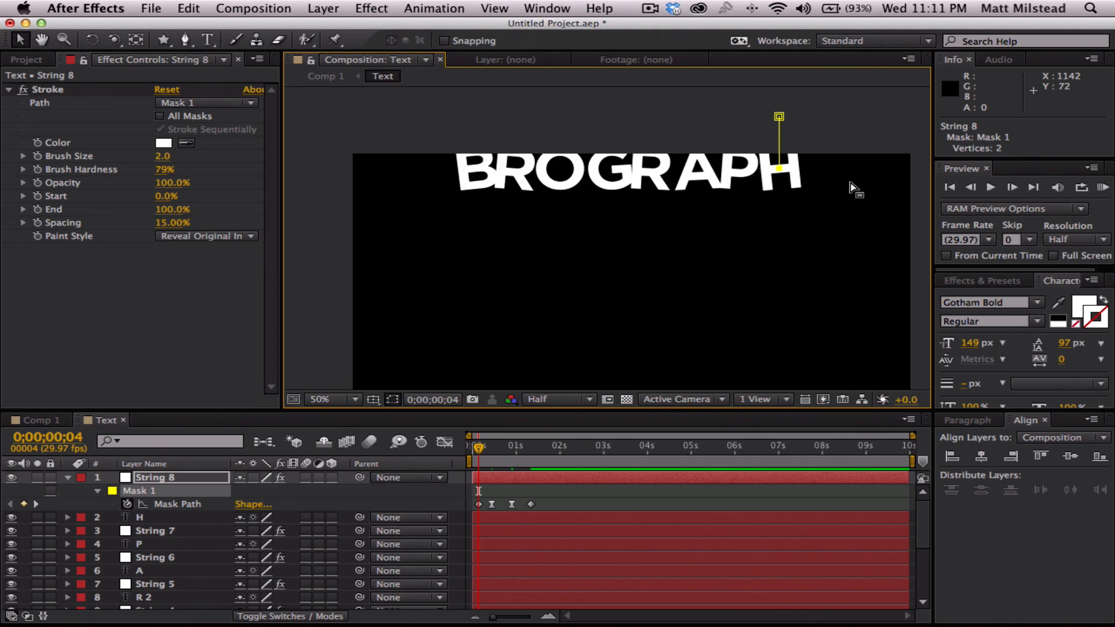
pyautogui.press('pageup')
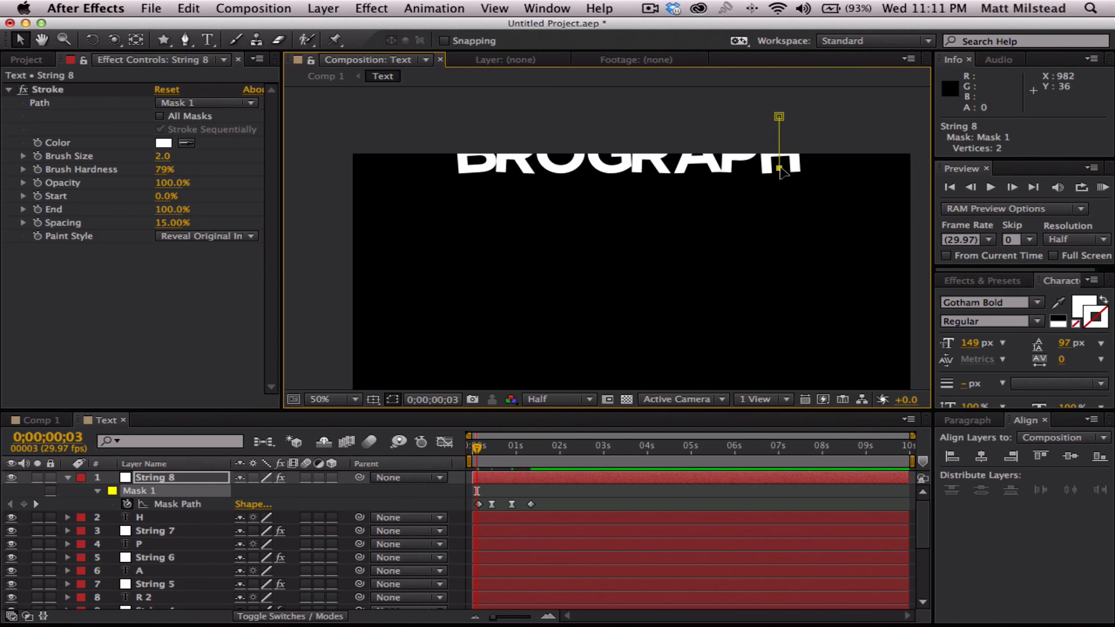
pyautogui.moveTo(779, 168); pyautogui.dragTo(779, 151)
# - Play back the animation to check that the H string follows its letter, replaying it from the start
pyautogui.press('space')
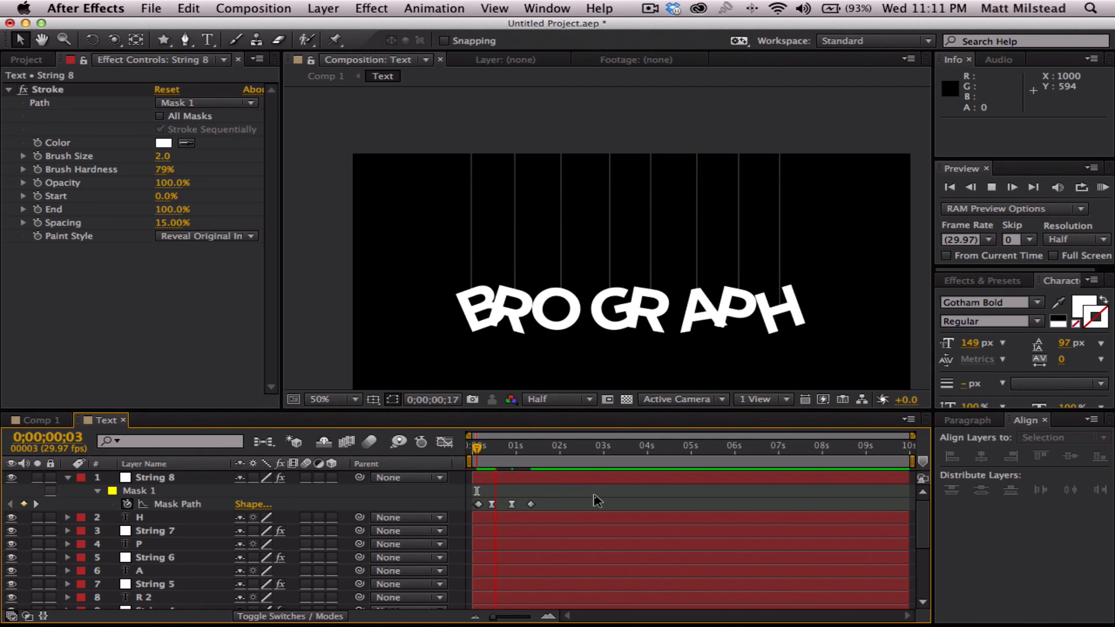
pyautogui.press('space')
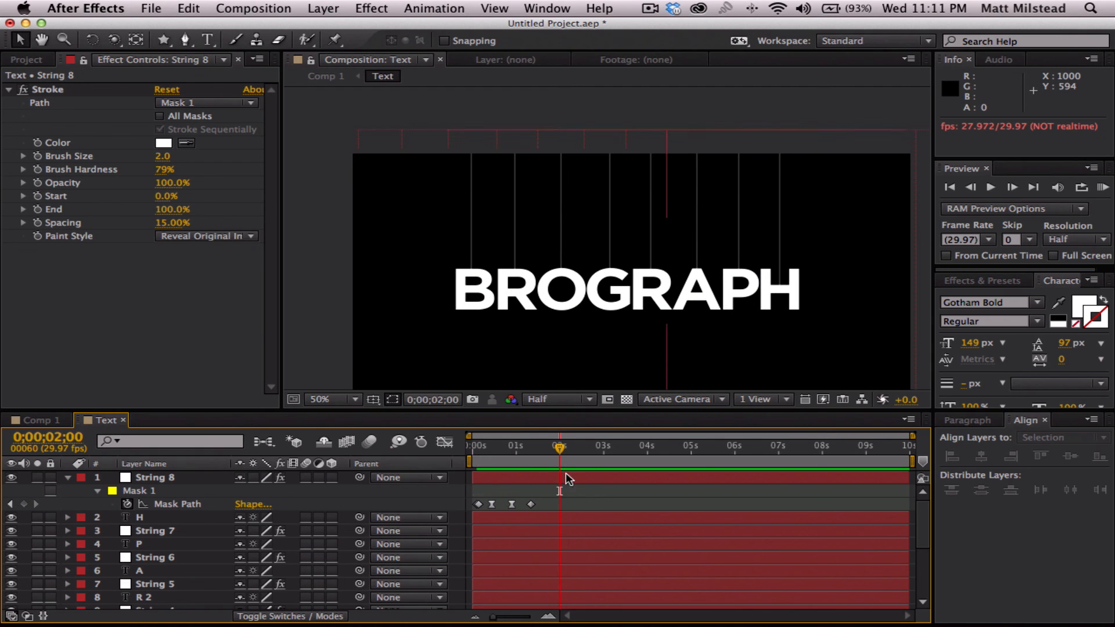
pyautogui.moveTo(560, 448); pyautogui.dragTo(441, 454)
pyautogui.press('space')
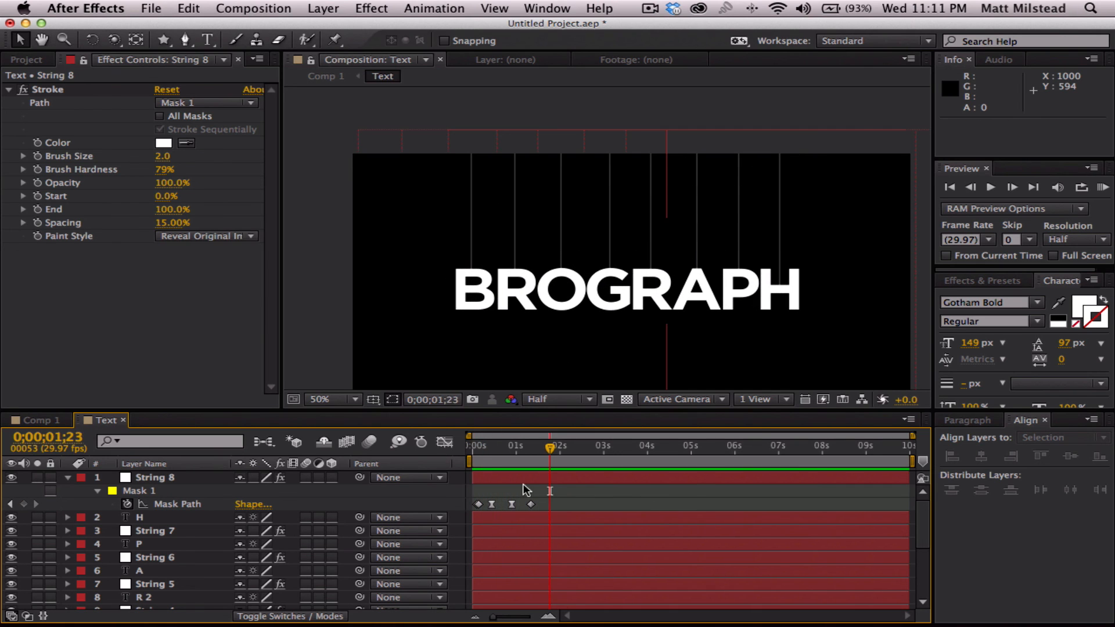
# - Reveal the keyframed properties of all layers and move the current time to their last keyframes at 0;00;01;10
pyautogui.press('super+a')
pyautogui.press('a')
pyautogui.press('a')
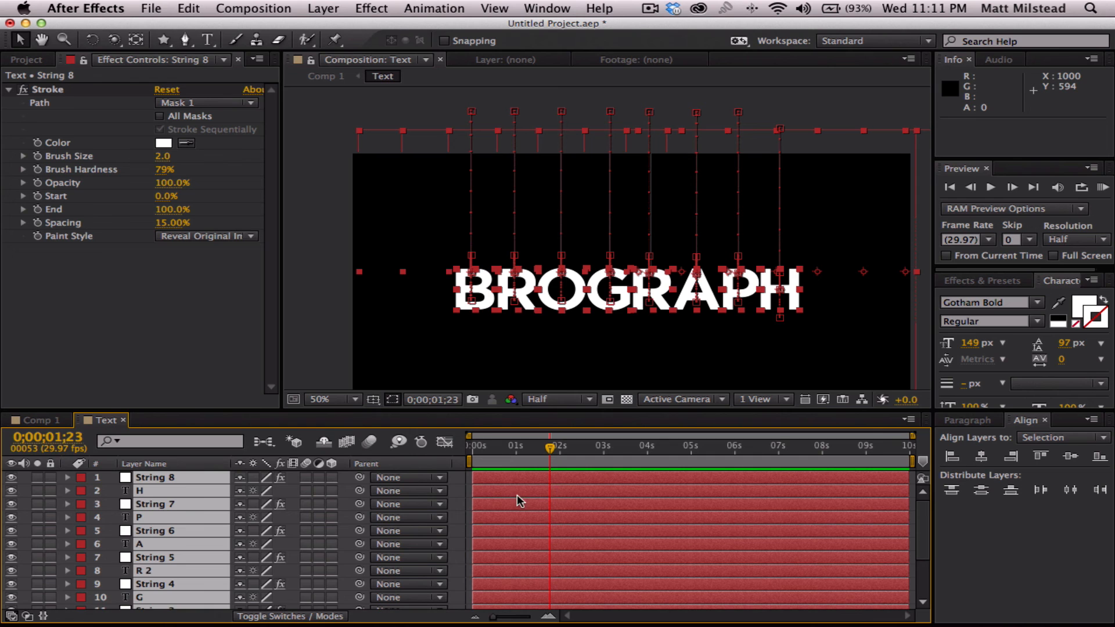
pyautogui.press('u')
pyautogui.click(570, 504)
pyautogui.moveTo(550, 447); pyautogui.dragTo(531, 448)
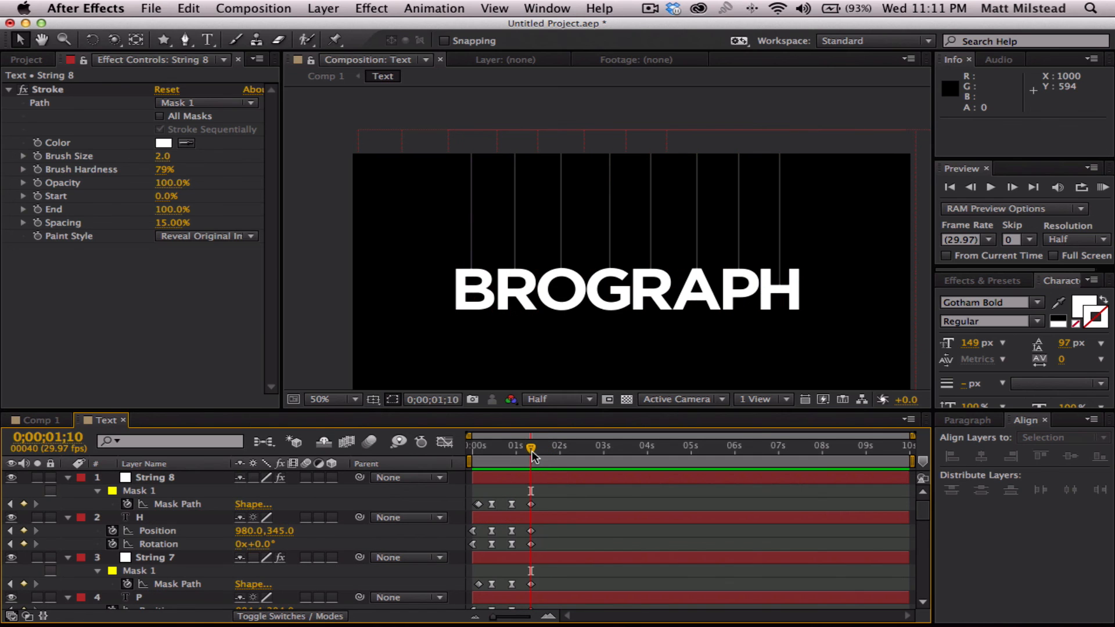
# - Collapse the properties of all layers and trim every layer's out point to 0;00;01;10
pyautogui.press('super+a')
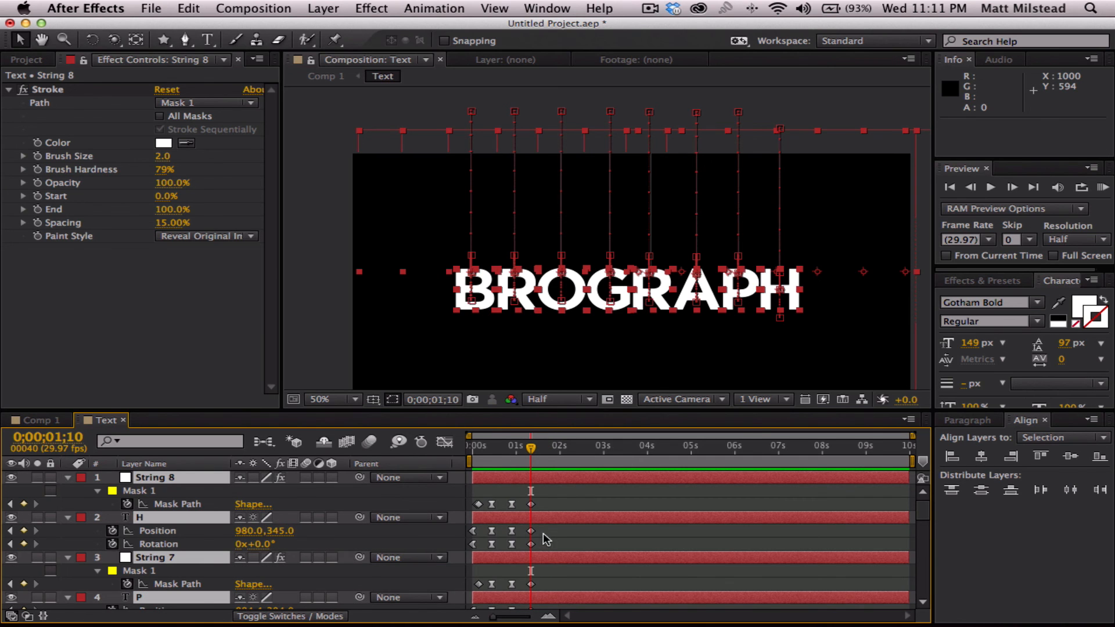
pyautogui.press('u')
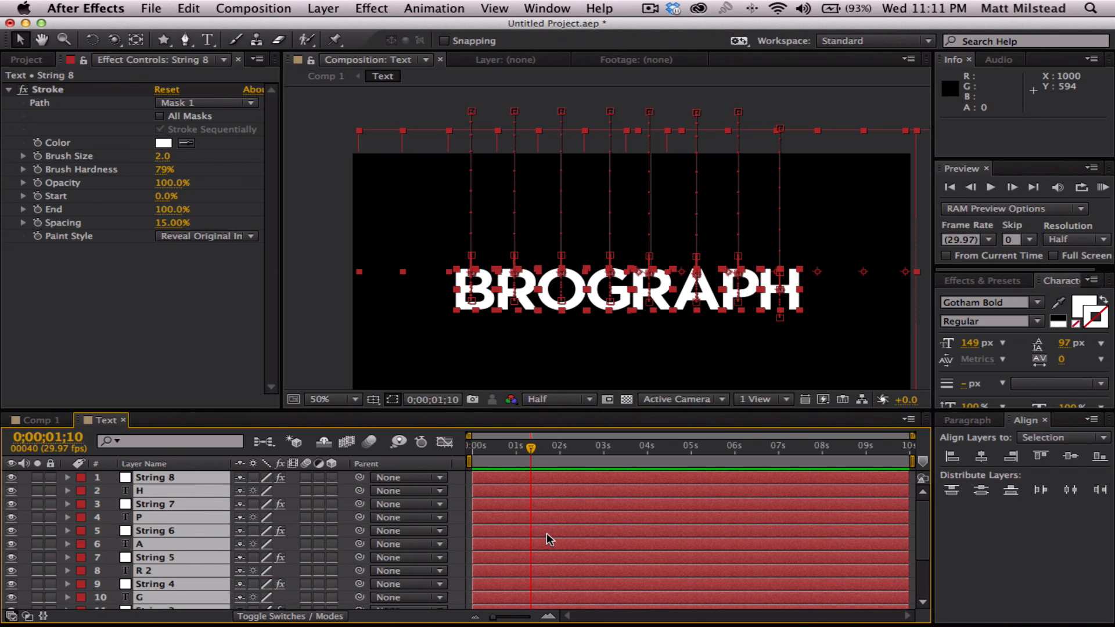
pyautogui.hotkey('alt', ']')
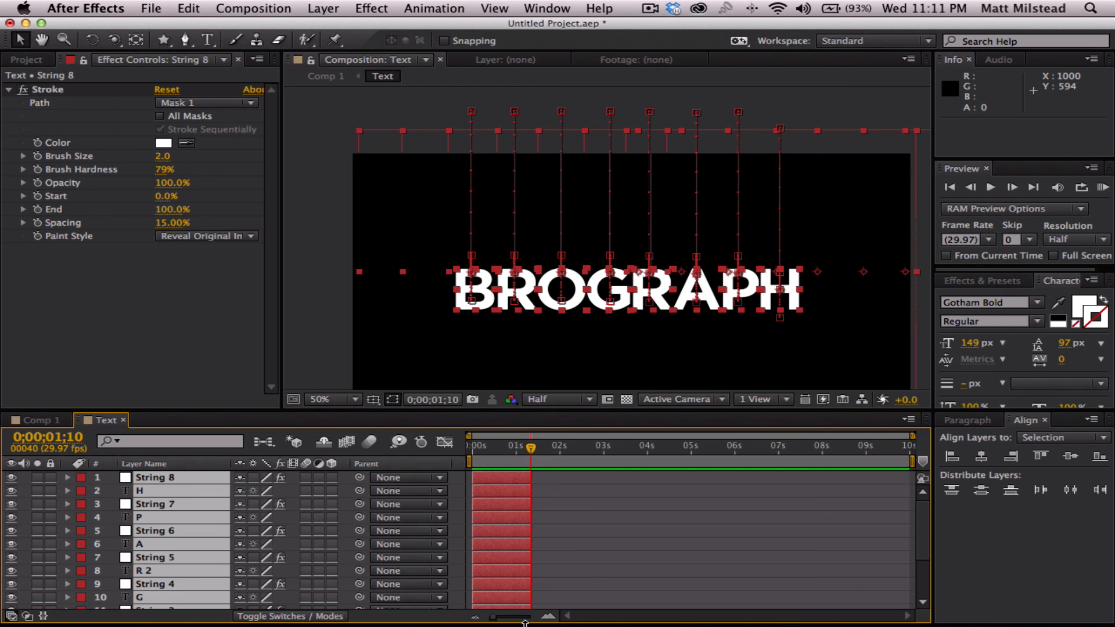
pyautogui.scroll(-3, 553, 514)
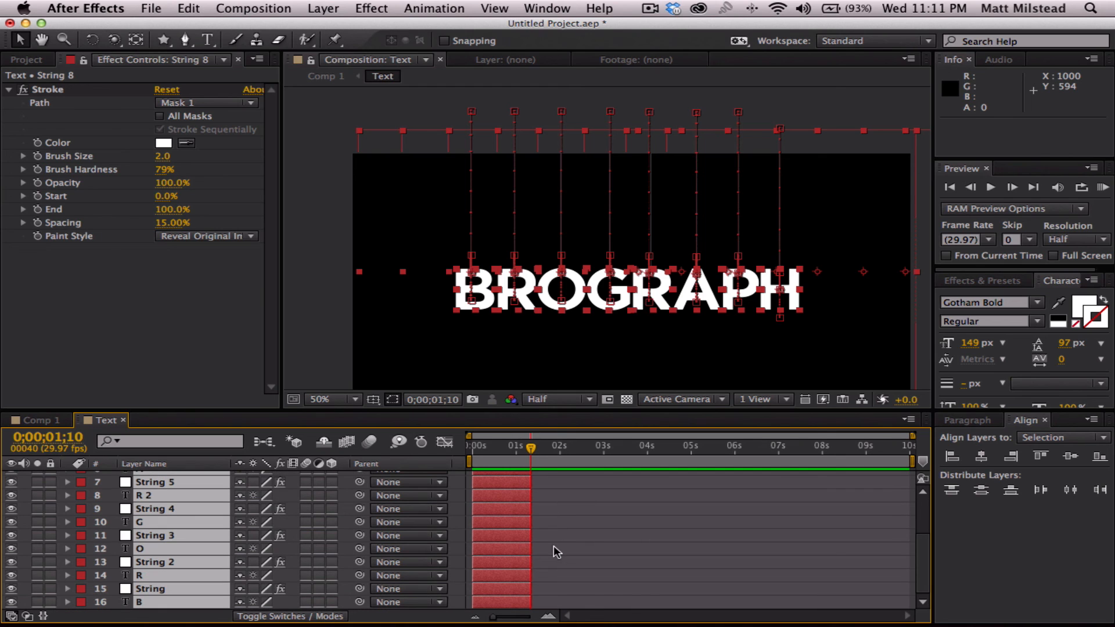
pyautogui.scroll(3, 553, 544)
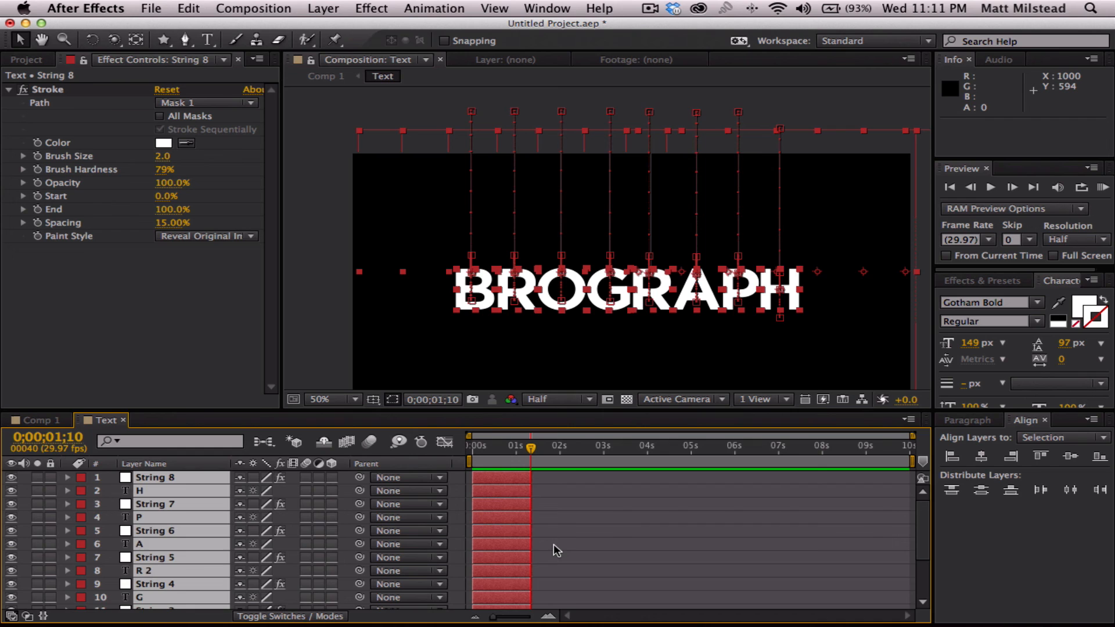
pyautogui.click(591, 523)
# - Select the eight letter layers in order from B to H and apply Sequence Layers with a 0;00;01;05 overlap and transition Off
pyautogui.scroll(-3, 576, 536)
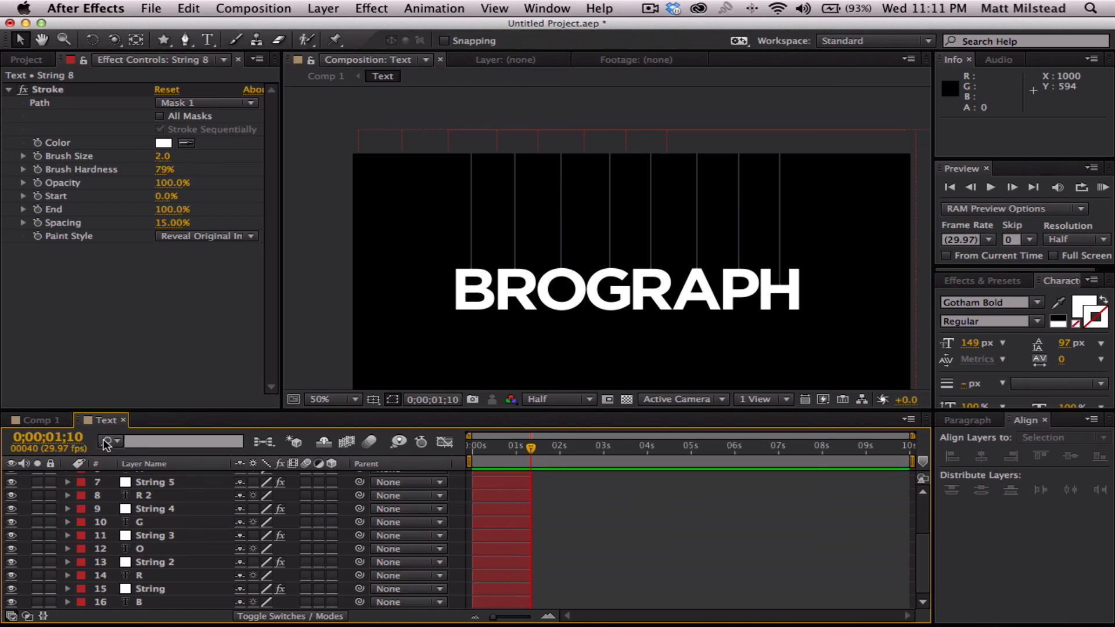
pyautogui.click(144, 603)
pyautogui.keyDown('super'); pyautogui.click(144, 575); pyautogui.keyUp('super')
pyautogui.keyDown('super'); pyautogui.click(145, 548); pyautogui.keyUp('super')
pyautogui.keyDown('super'); pyautogui.click(146, 522); pyautogui.keyUp('super')
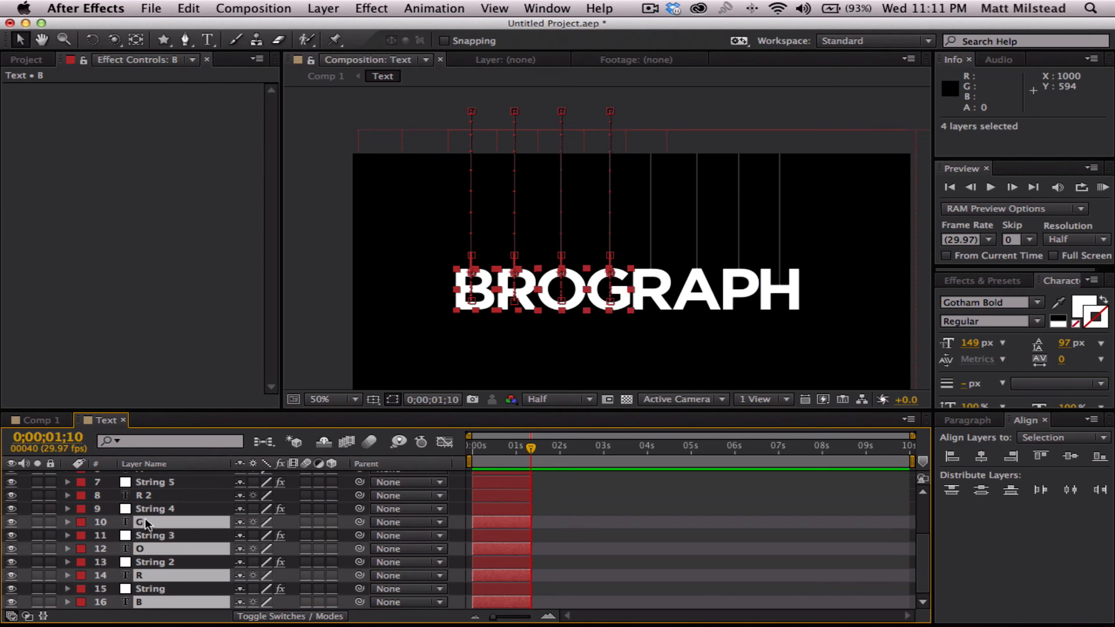
pyautogui.keyDown('super'); pyautogui.click(144, 495); pyautogui.keyUp('super')
pyautogui.scroll(2, 142, 520)
pyautogui.keyDown('super'); pyautogui.click(144, 496); pyautogui.keyUp('super')
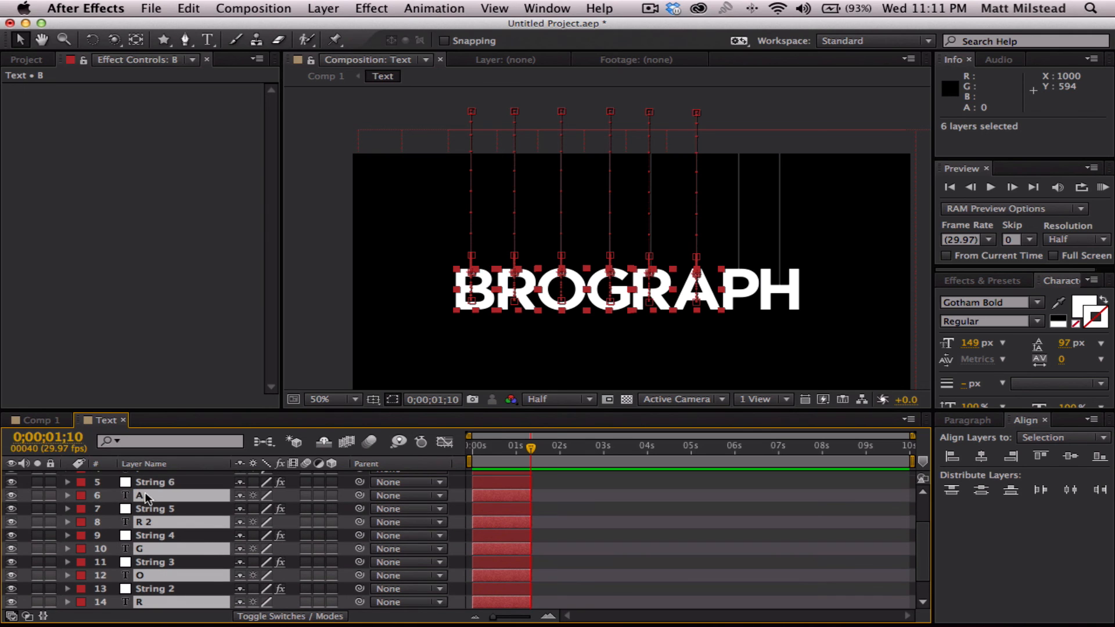
pyautogui.scroll(4, 147, 512)
pyautogui.keyDown('super'); pyautogui.click(147, 518); pyautogui.keyUp('super')
pyautogui.keyDown('super'); pyautogui.click(148, 492); pyautogui.keyUp('super')
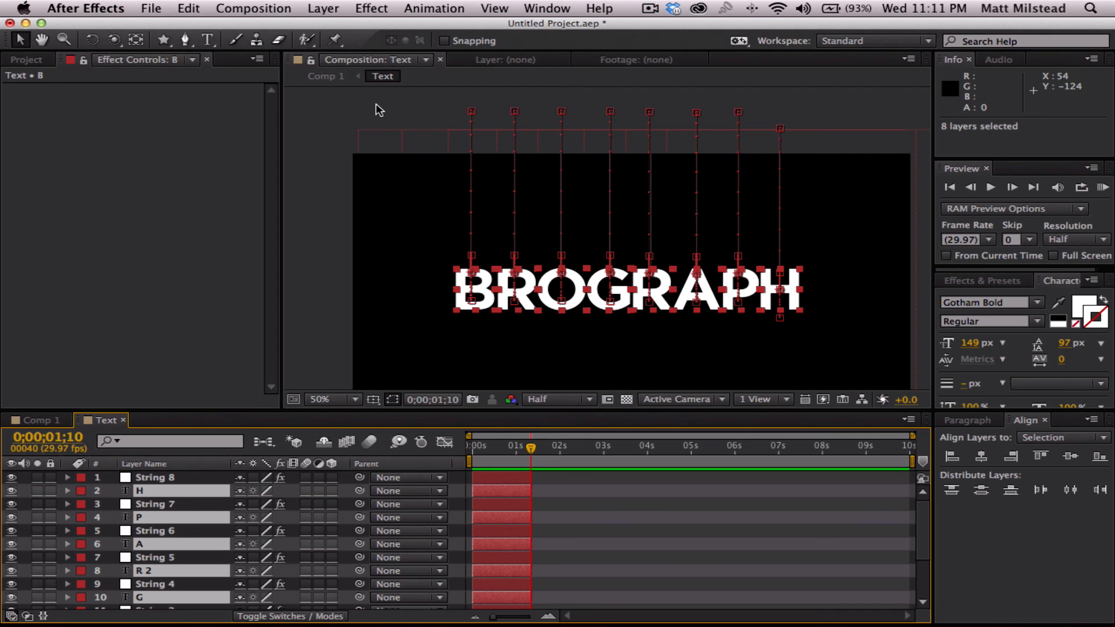
pyautogui.click(426, 9)
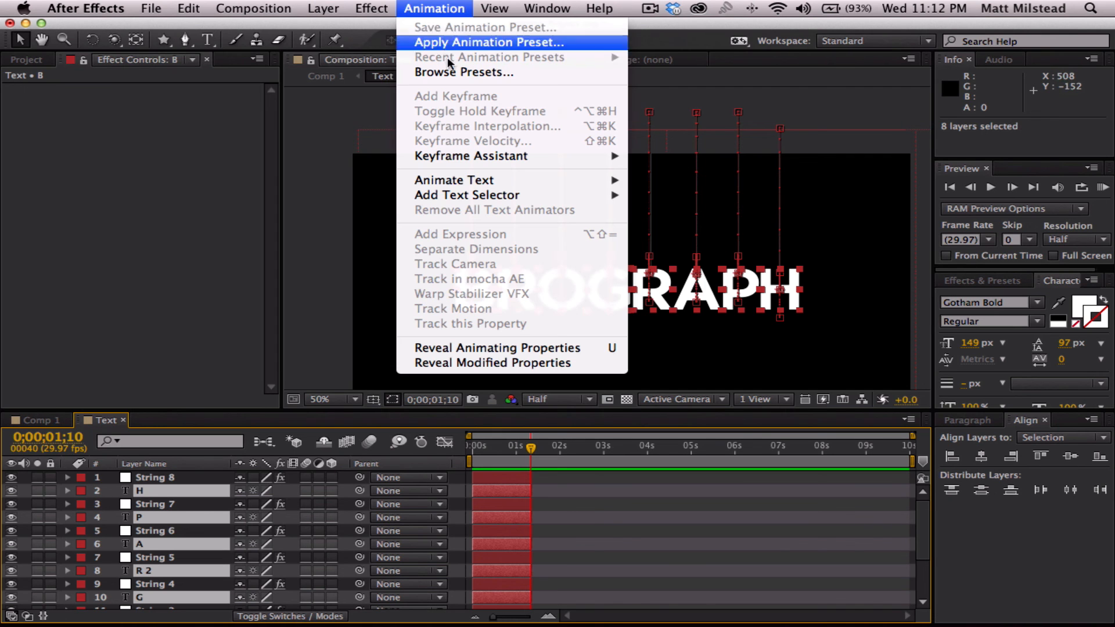
pyautogui.moveTo(472, 157)
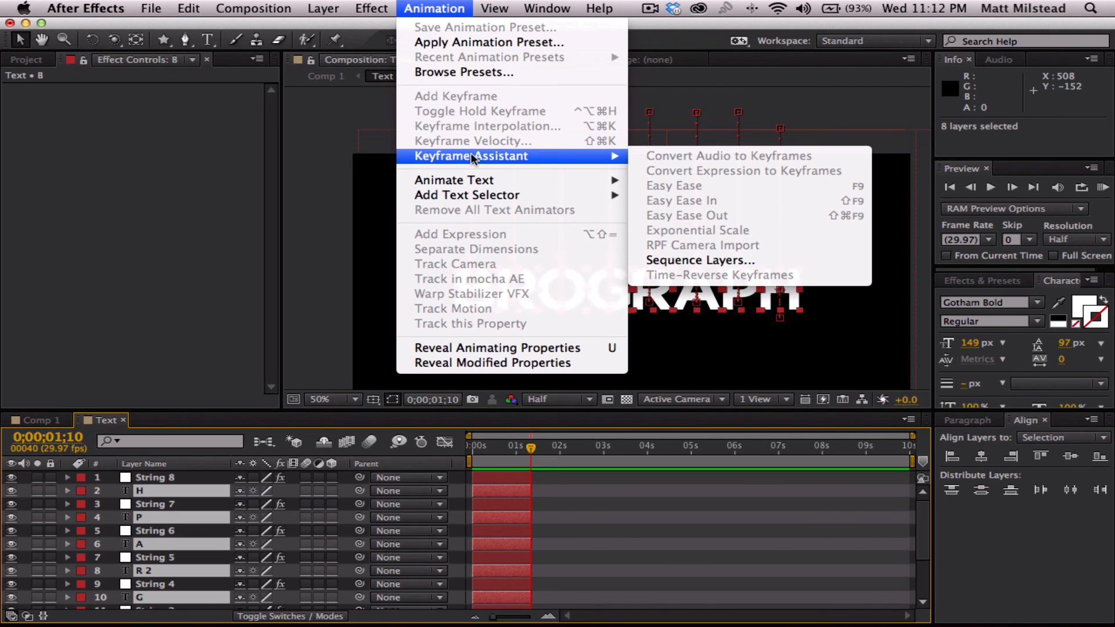
pyautogui.click(695, 261)
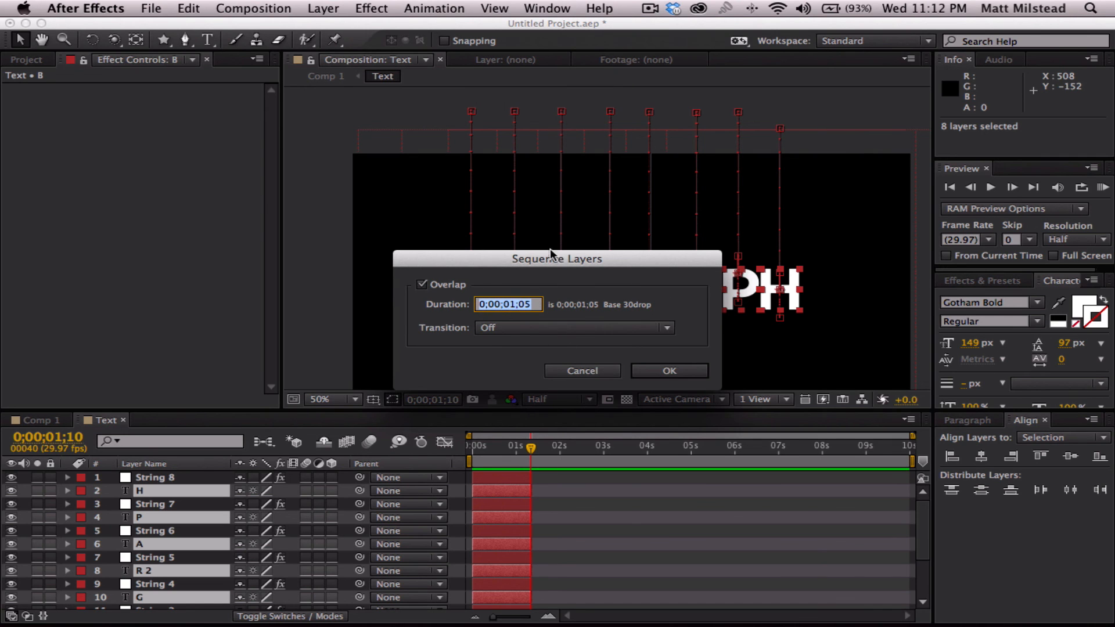
pyautogui.moveTo(542, 254); pyautogui.dragTo(274, 173)
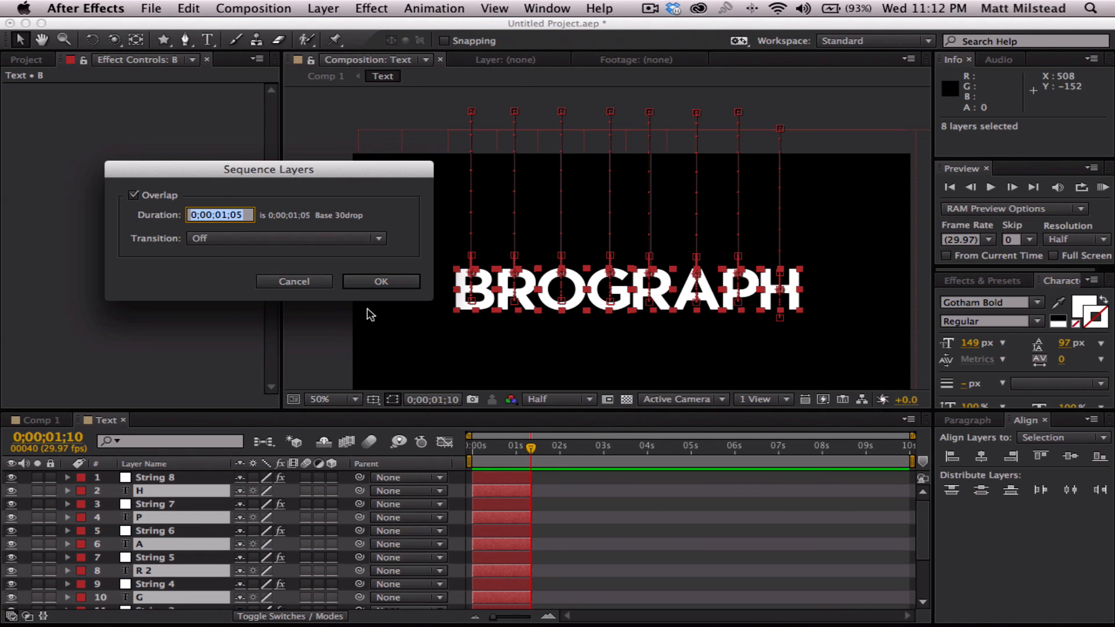
pyautogui.click(395, 281)
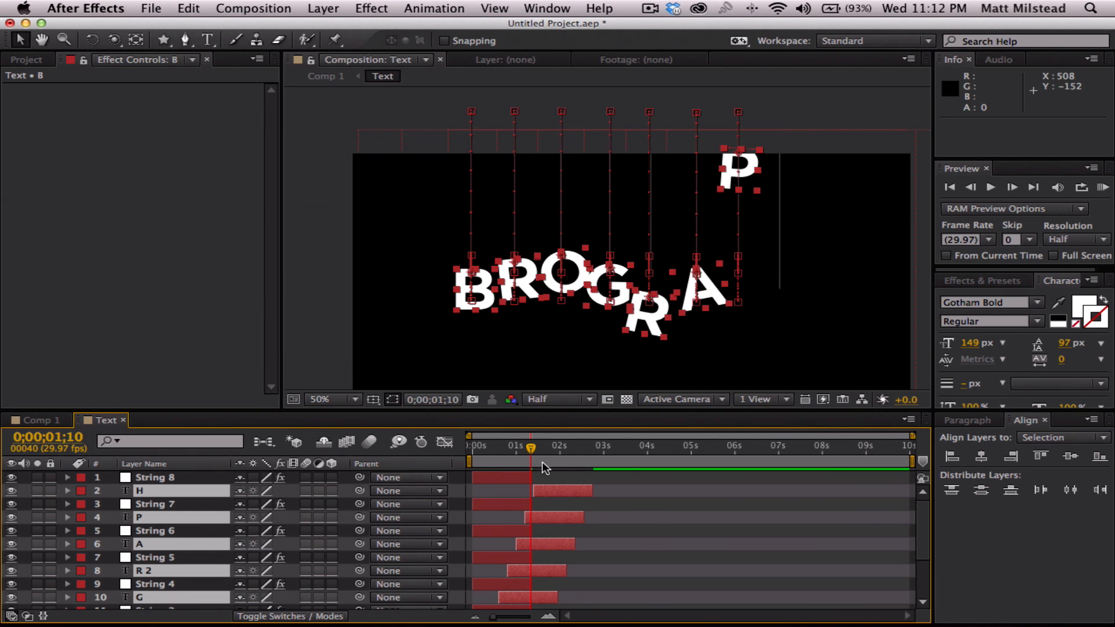
# - Select the string layers in order from String to String 8 and apply Sequence Layers with a 0;00;01;05 overlap and transition Off
pyautogui.scroll(-5, 651, 514)
pyautogui.click(609, 568)
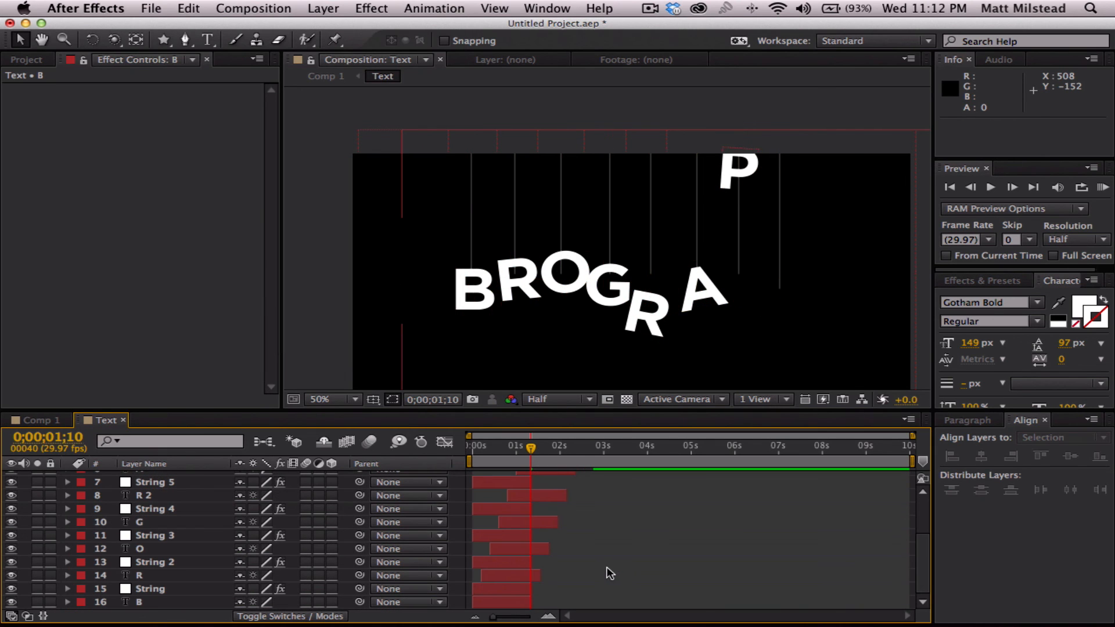
pyautogui.click(145, 589)
pyautogui.keyDown('super'); pyautogui.click(148, 562); pyautogui.keyUp('super')
pyautogui.keyDown('super'); pyautogui.click(148, 536); pyautogui.keyUp('super')
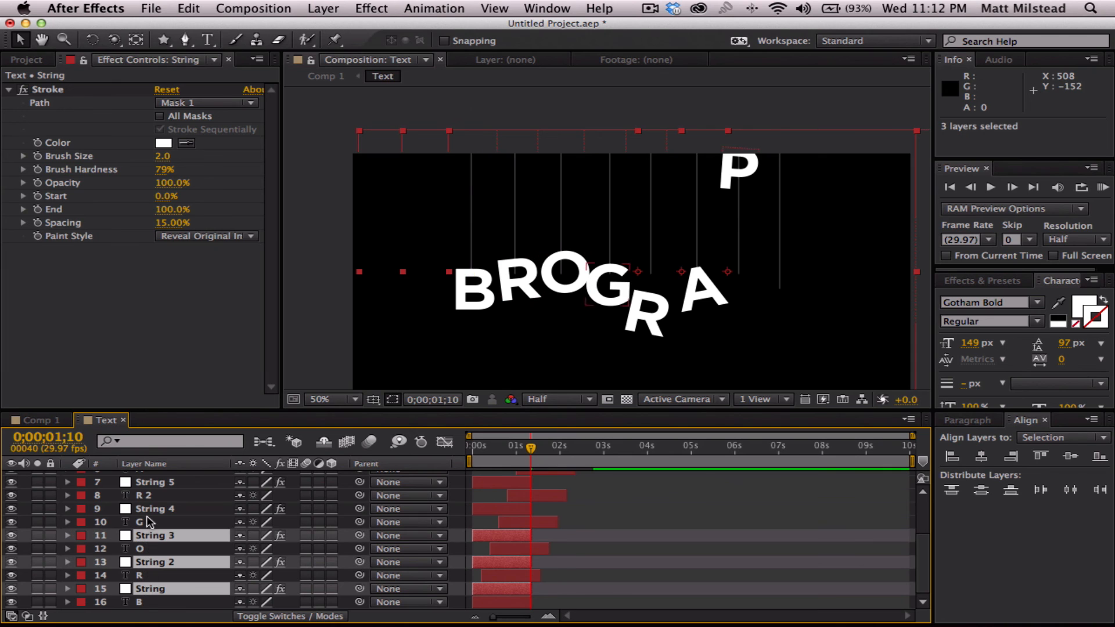
pyautogui.keyDown('super'); pyautogui.click(150, 508); pyautogui.keyUp('super')
pyautogui.keyDown('super'); pyautogui.click(150, 482); pyautogui.keyUp('super')
pyautogui.scroll(4, 154, 542)
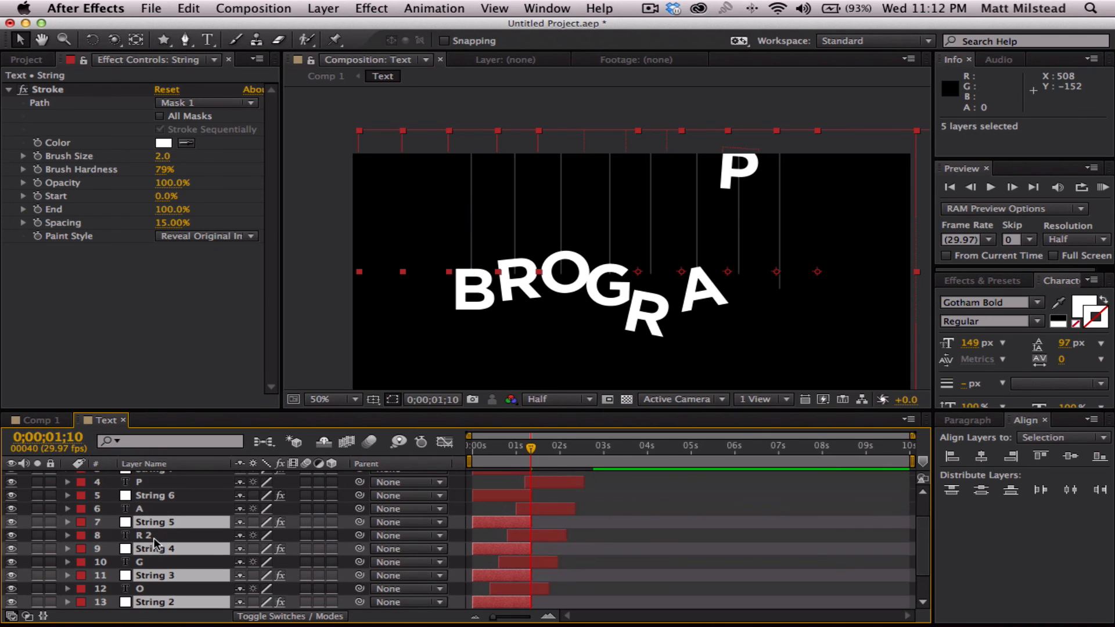
pyautogui.keyDown('super'); pyautogui.click(168, 509); pyautogui.keyUp('super')
pyautogui.keyDown('super'); pyautogui.click(151, 482); pyautogui.keyUp('super')
pyautogui.scroll(2, 162, 521)
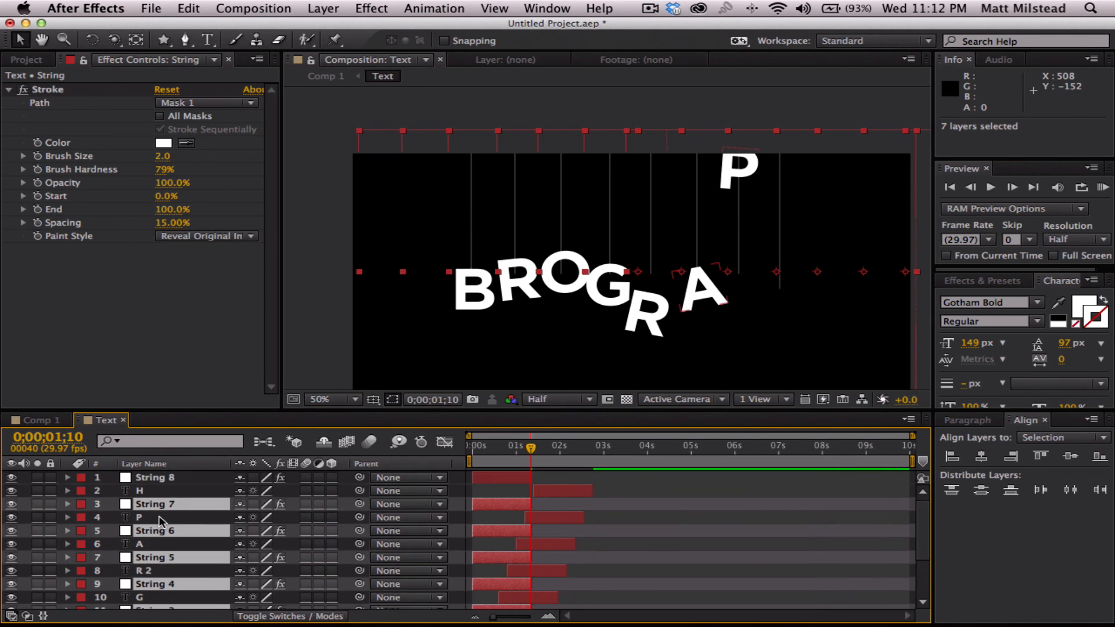
pyautogui.keyDown('super'); pyautogui.click(155, 478); pyautogui.keyUp('super')
pyautogui.scroll(-6, 609, 518)
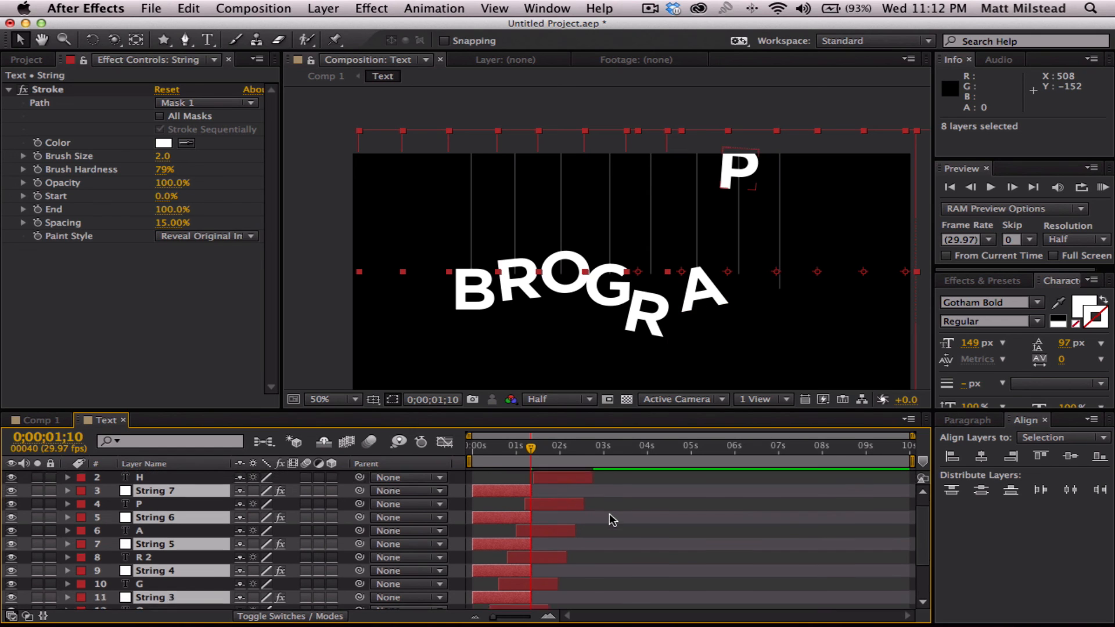
pyautogui.scroll(6, 152, 595)
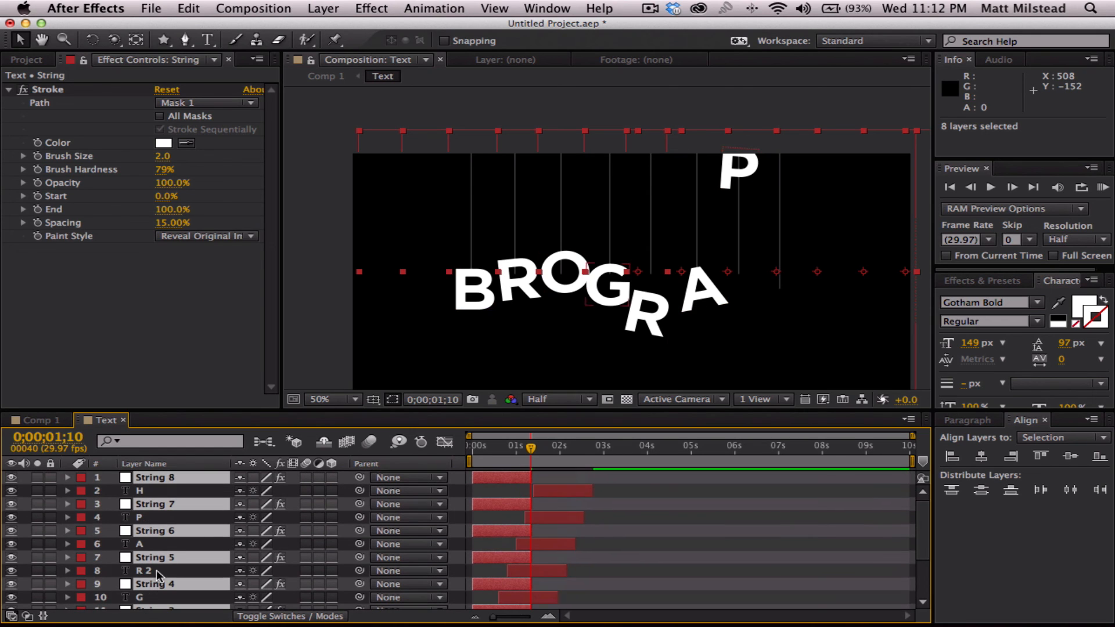
pyautogui.click(453, 8)
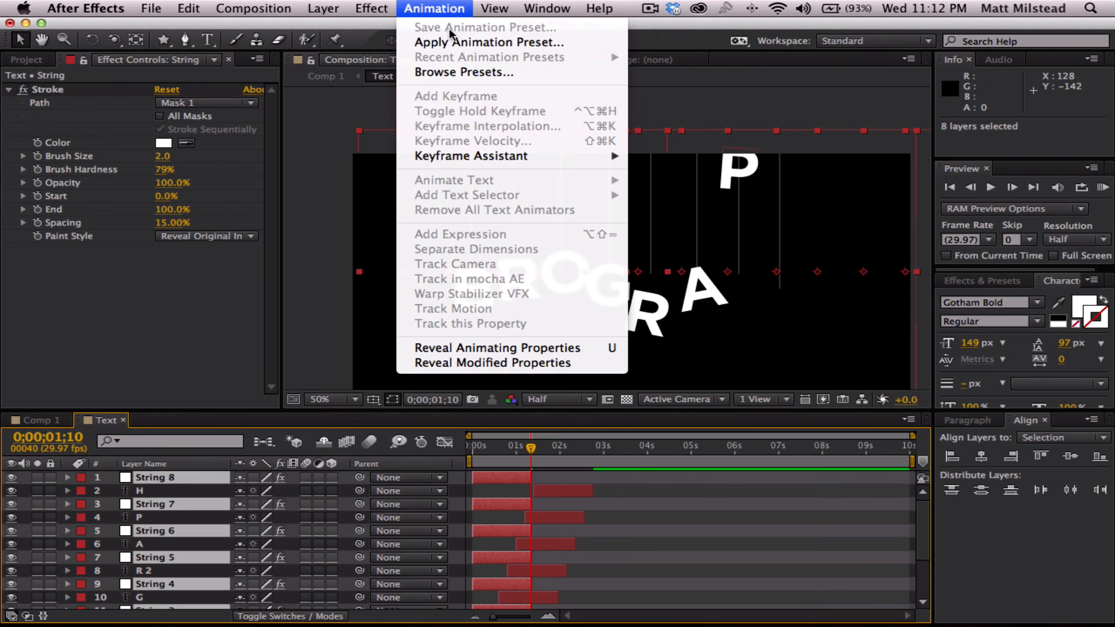
pyautogui.moveTo(602, 154)
pyautogui.click(679, 256)
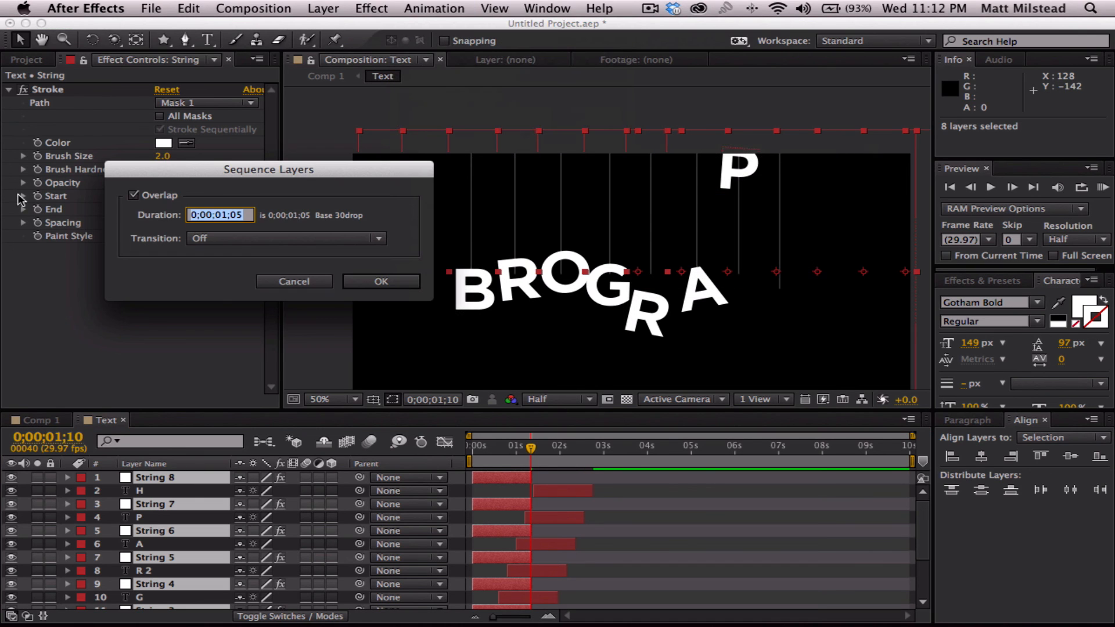
pyautogui.click(388, 282)
pyautogui.scroll(-6, 397, 284)
pyautogui.click(633, 522)
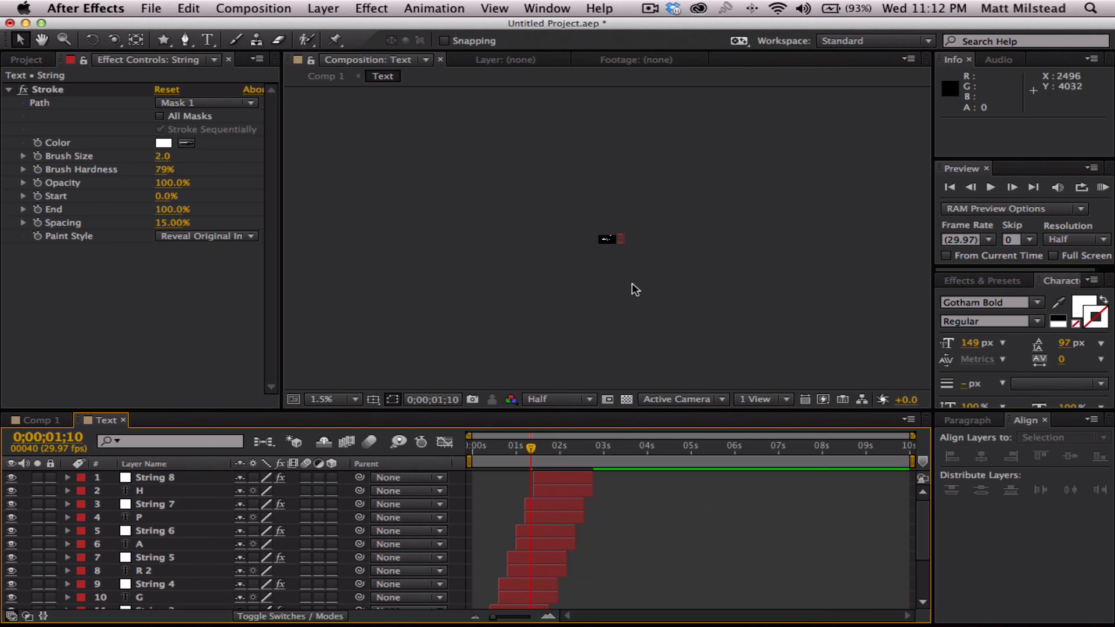
# - Preview the sequenced letters and strings in the Text composition from its beginning
pyautogui.scroll(4, 632, 284)
pyautogui.moveTo(528, 448); pyautogui.dragTo(472, 451)
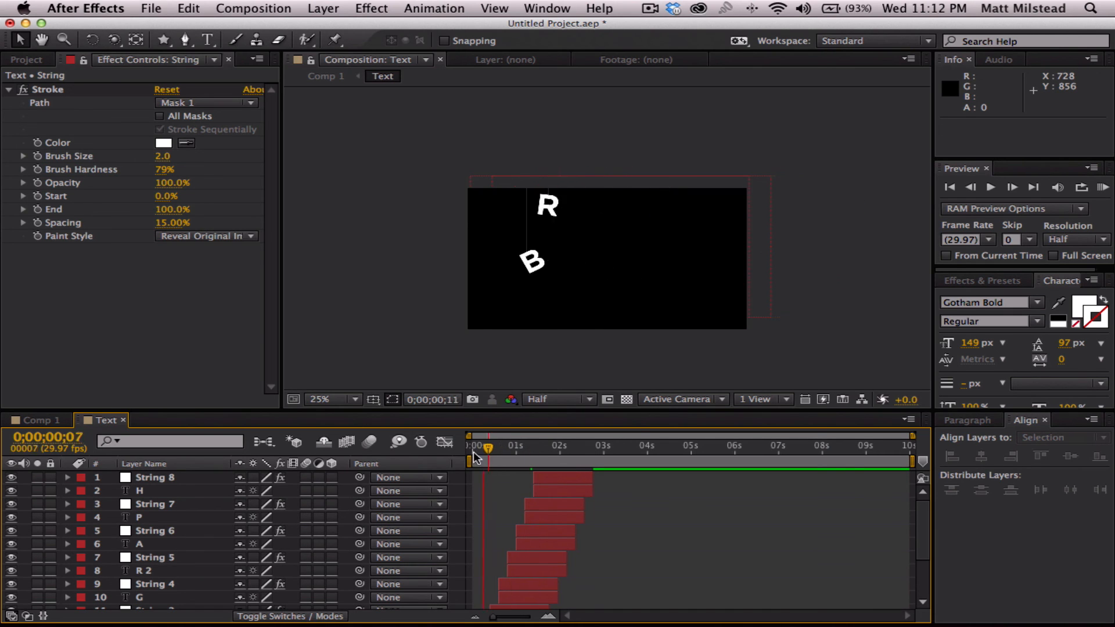
pyautogui.press('space')
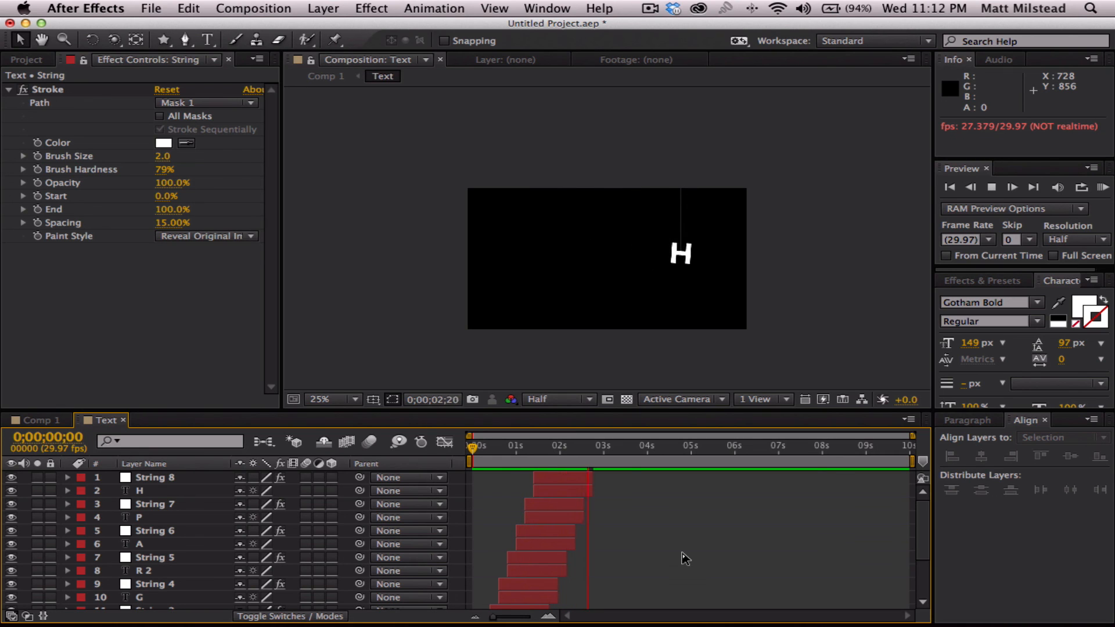
pyautogui.press('space')
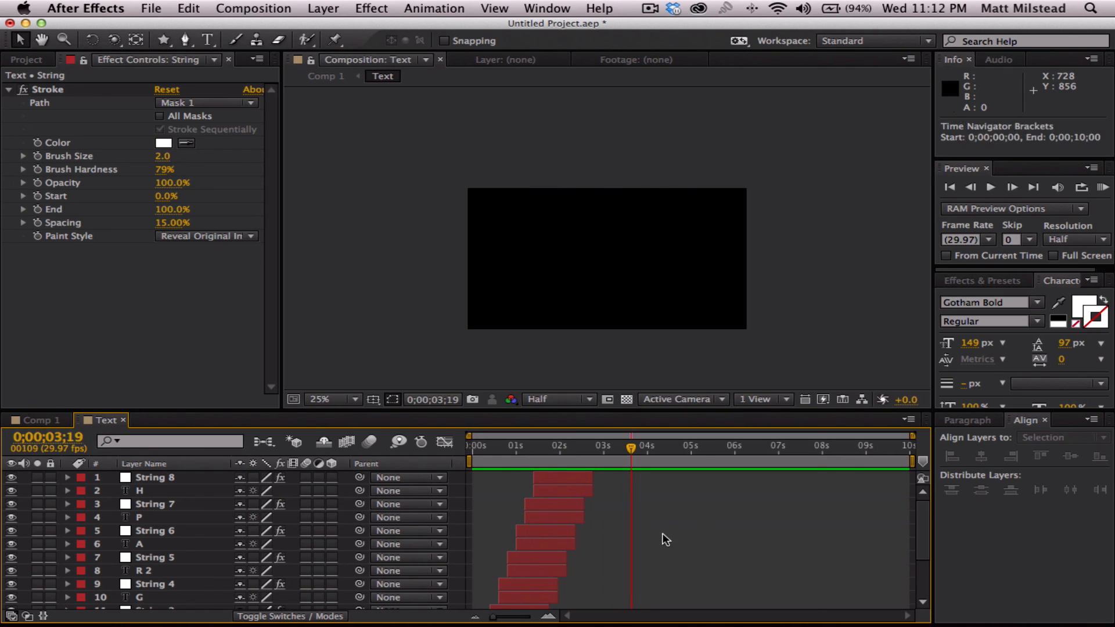
# - Extend the out points of all layers in the Text composition to the last frame, 0;00;09;29
pyautogui.moveTo(646, 447); pyautogui.dragTo(929, 449)
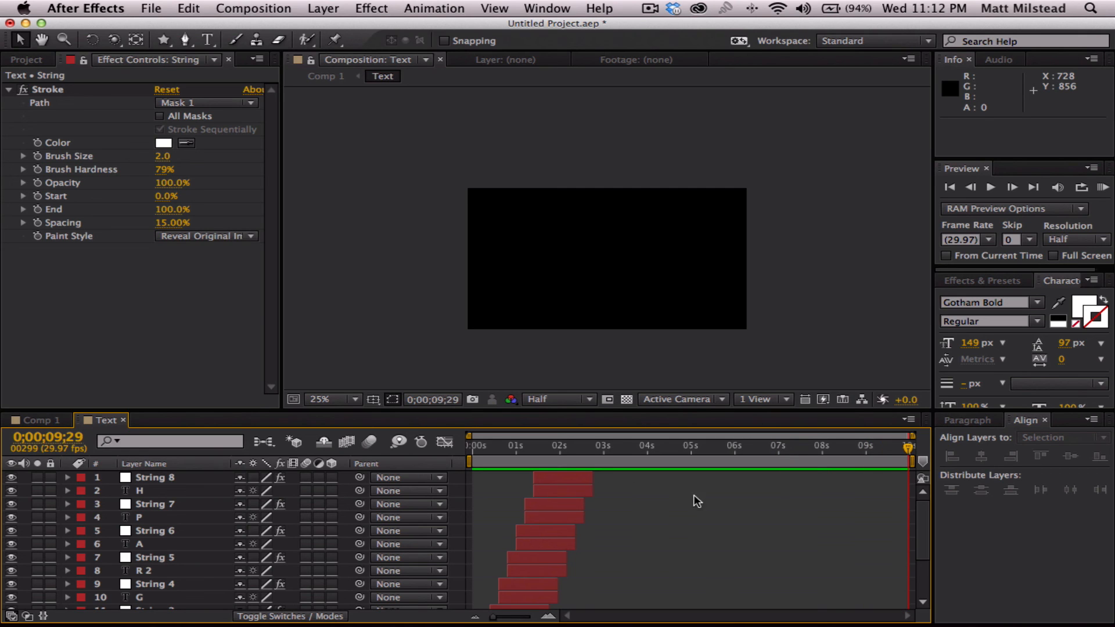
pyautogui.press('super+a')
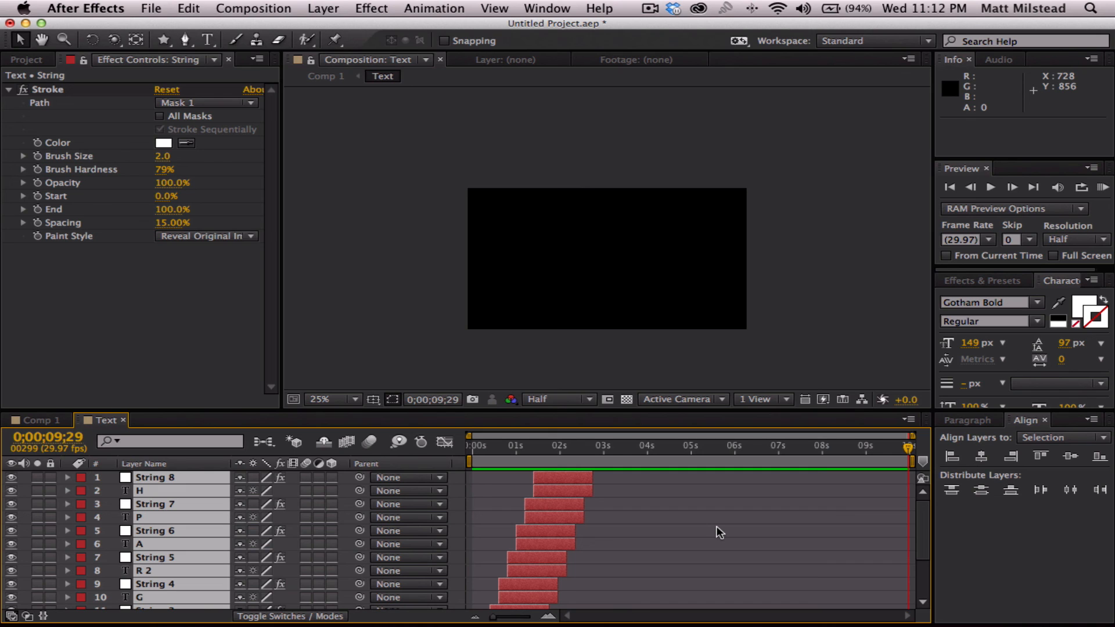
pyautogui.hotkey('alt', ']')
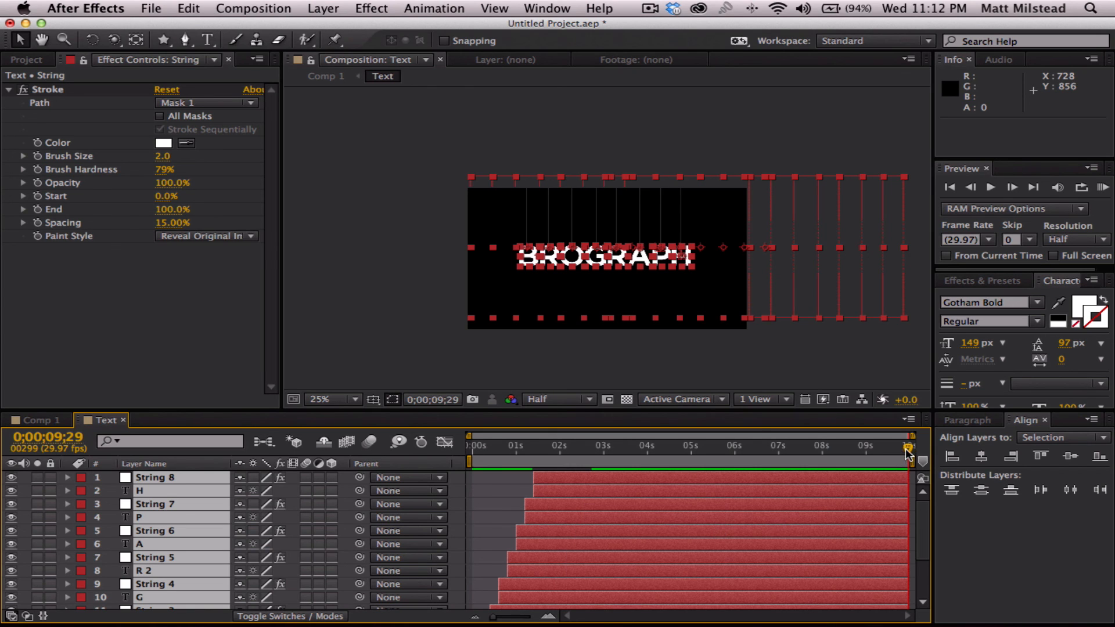
# - Return to 0;00;00;00, deselect the layers and preview the animation with the extended layers
pyautogui.moveTo(907, 451); pyautogui.dragTo(470, 511)
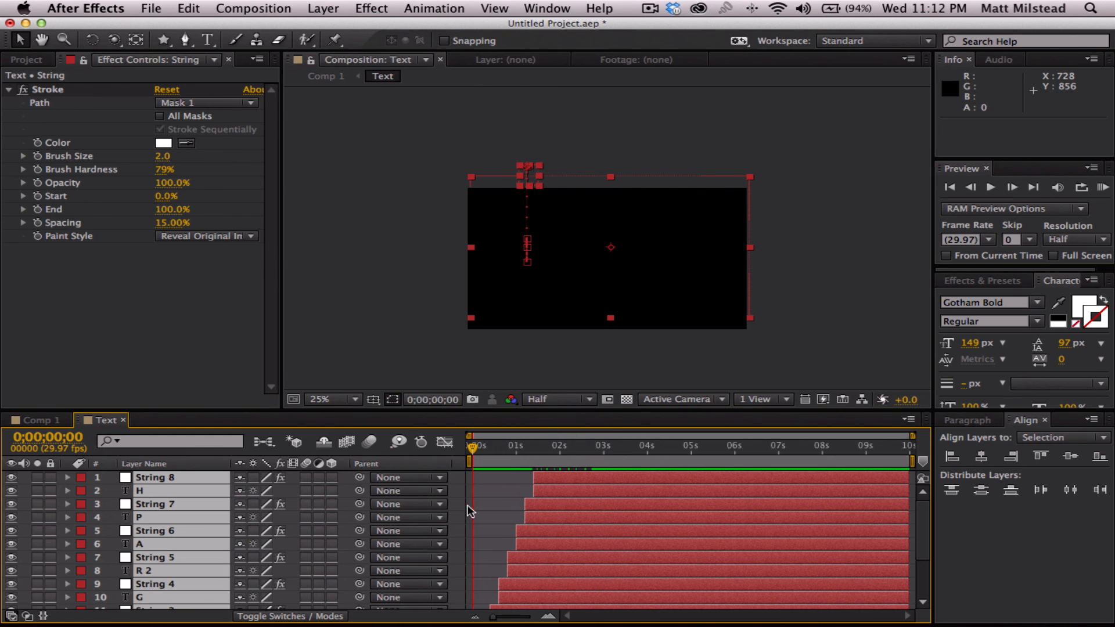
pyautogui.click(492, 515)
pyautogui.press('space')
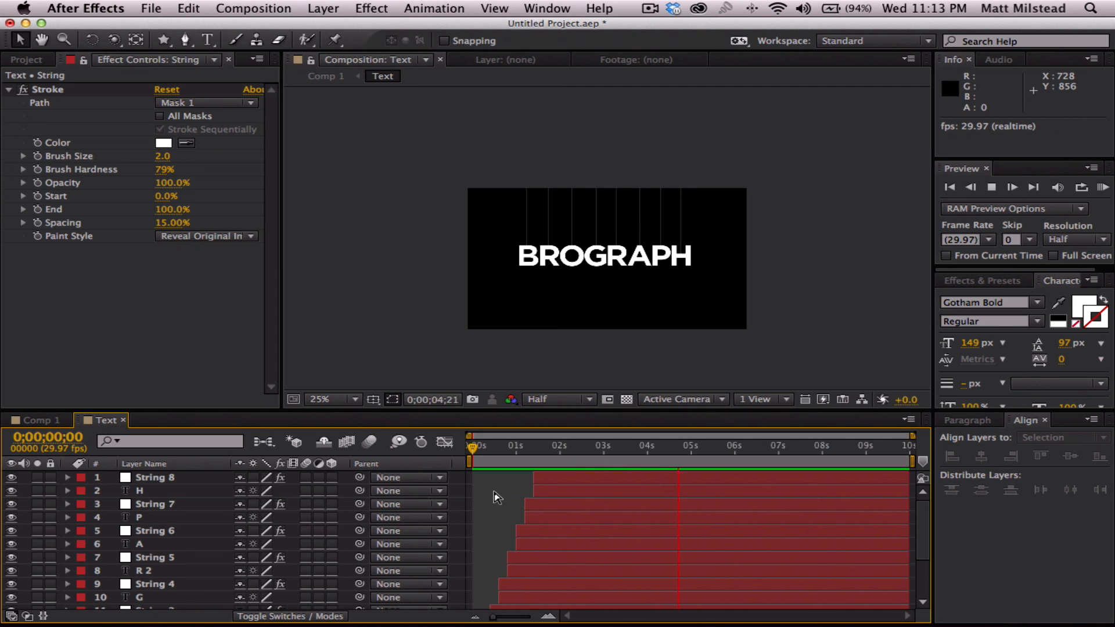
pyautogui.press('space')
# - Try to save the project as Brograph_V2 in the BroGraph folder
pyautogui.press('super+s')
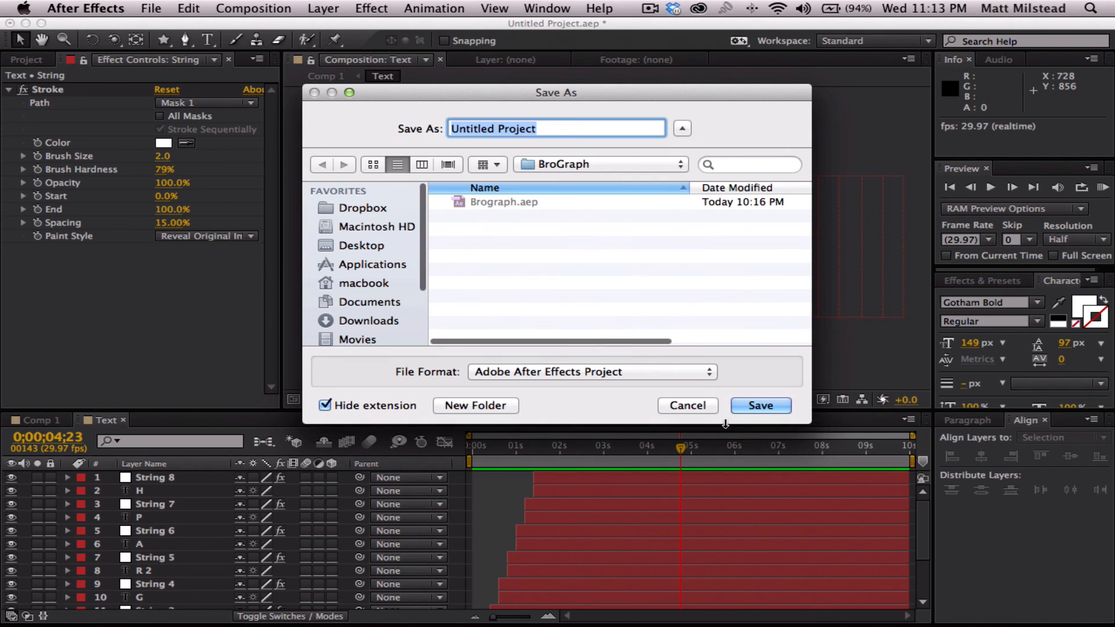
pyautogui.write('Brograph')
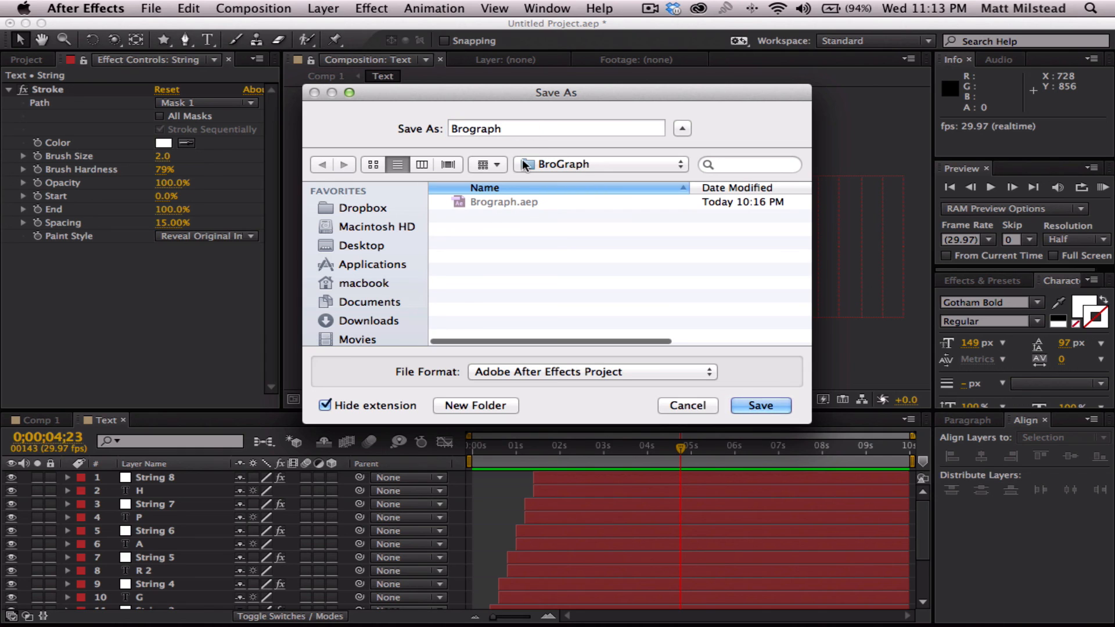
pyautogui.write('_')
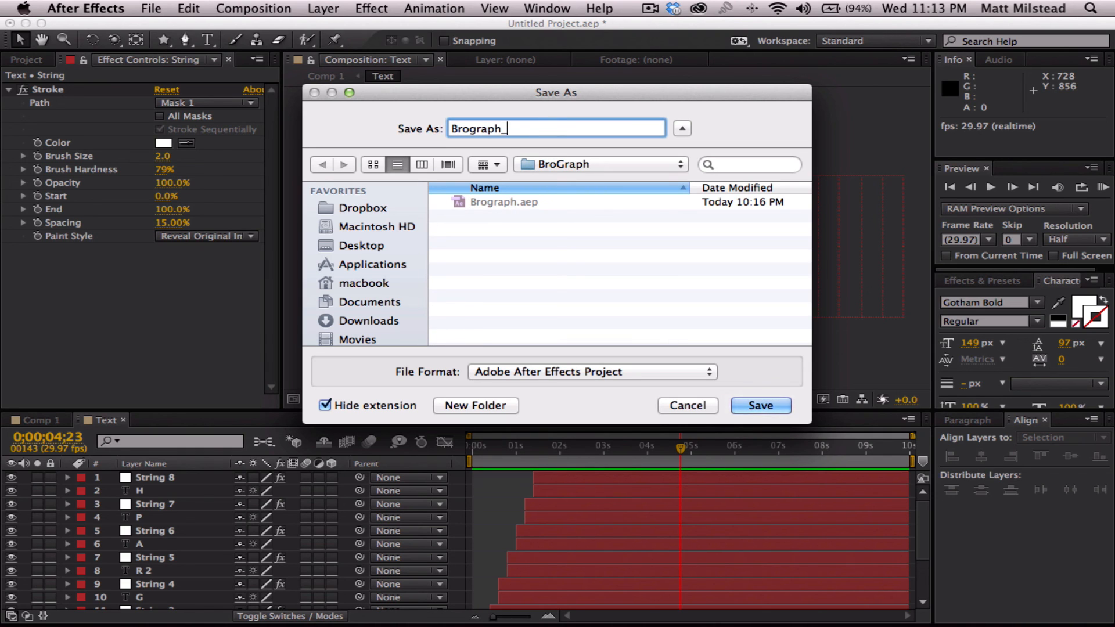
pyautogui.write('V2')
pyautogui.press('Return')
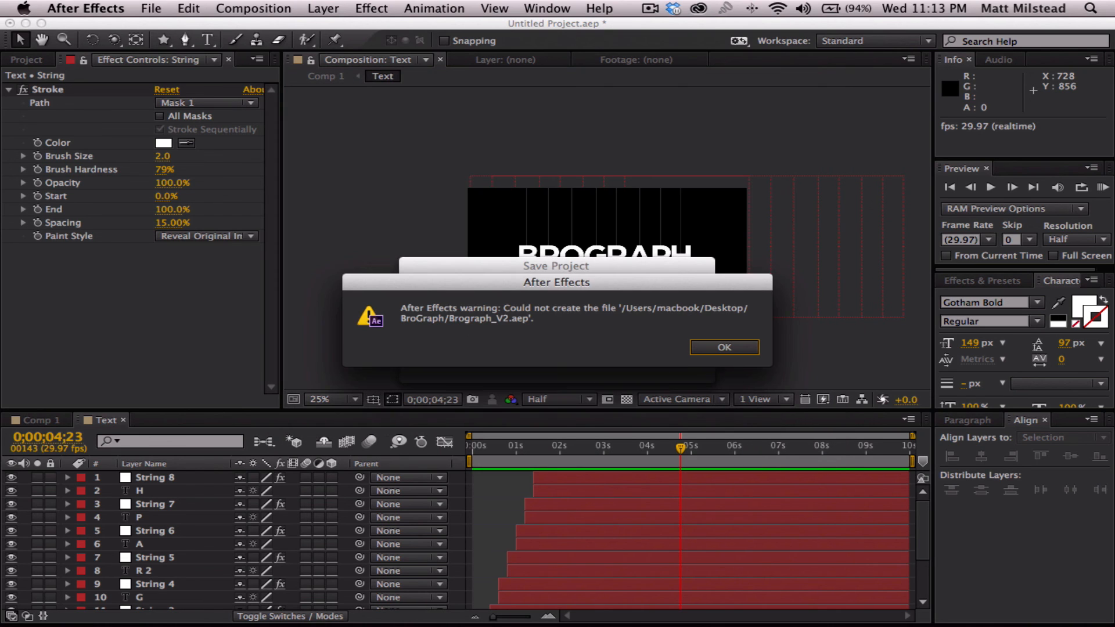
pyautogui.click(722, 349)
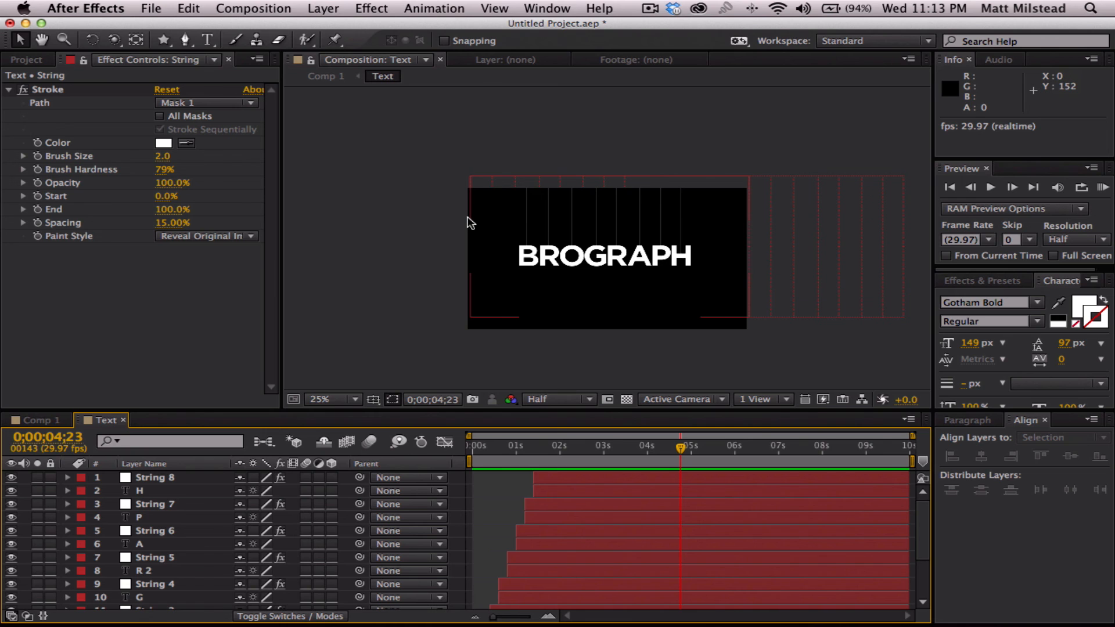
# - Save the project to the Desktop under the name Brograph
pyautogui.press('super+s')
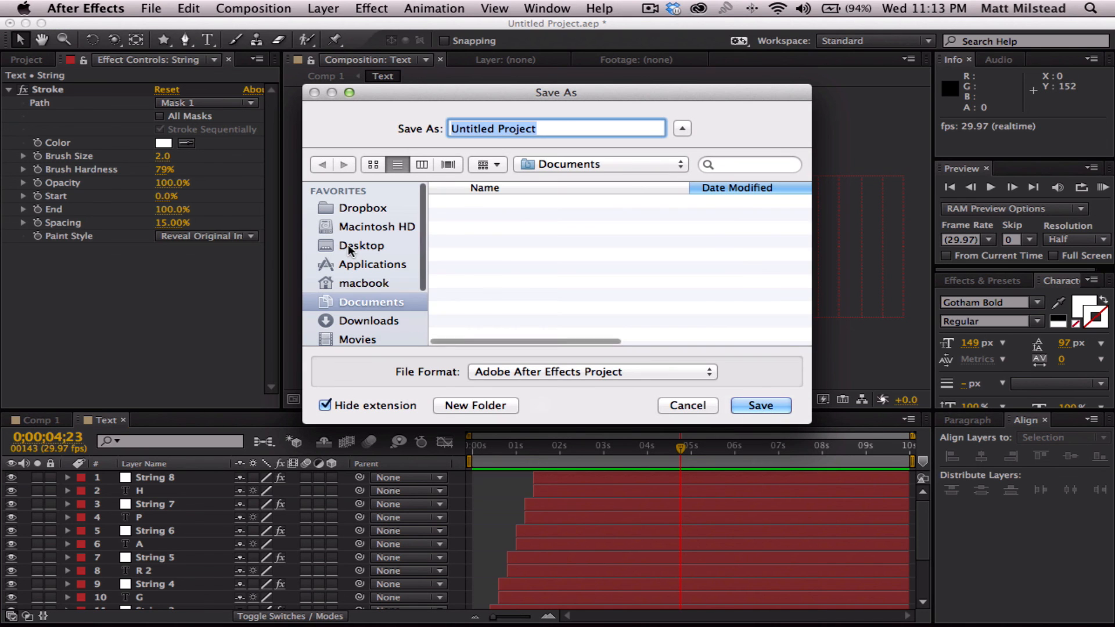
pyautogui.click(363, 245)
pyautogui.write('Bro')
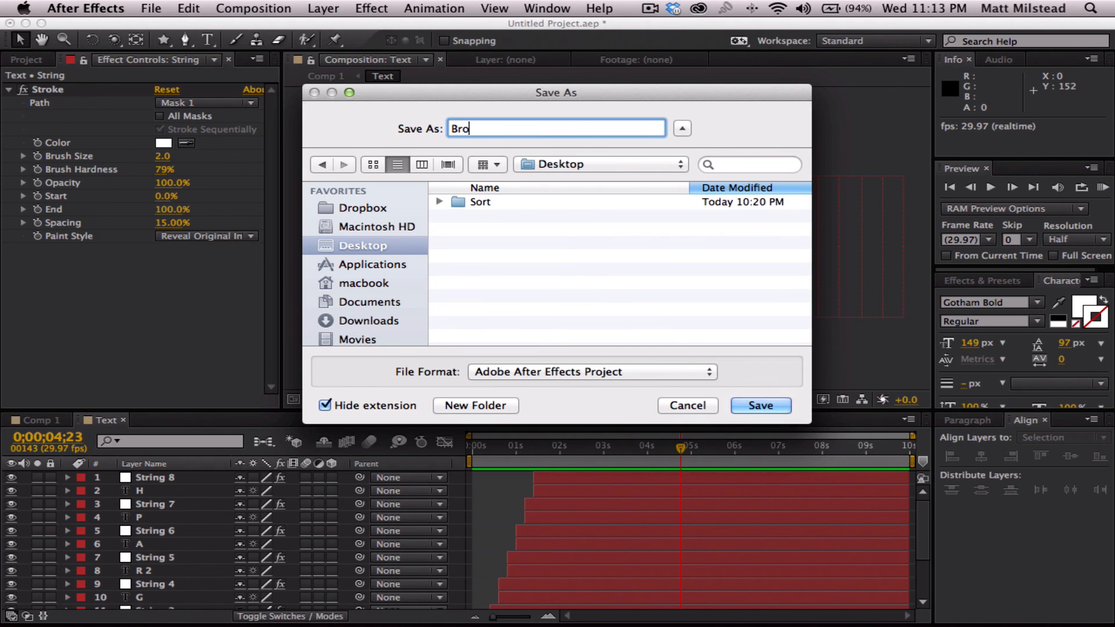
pyautogui.write('graph')
pyautogui.press('Return')
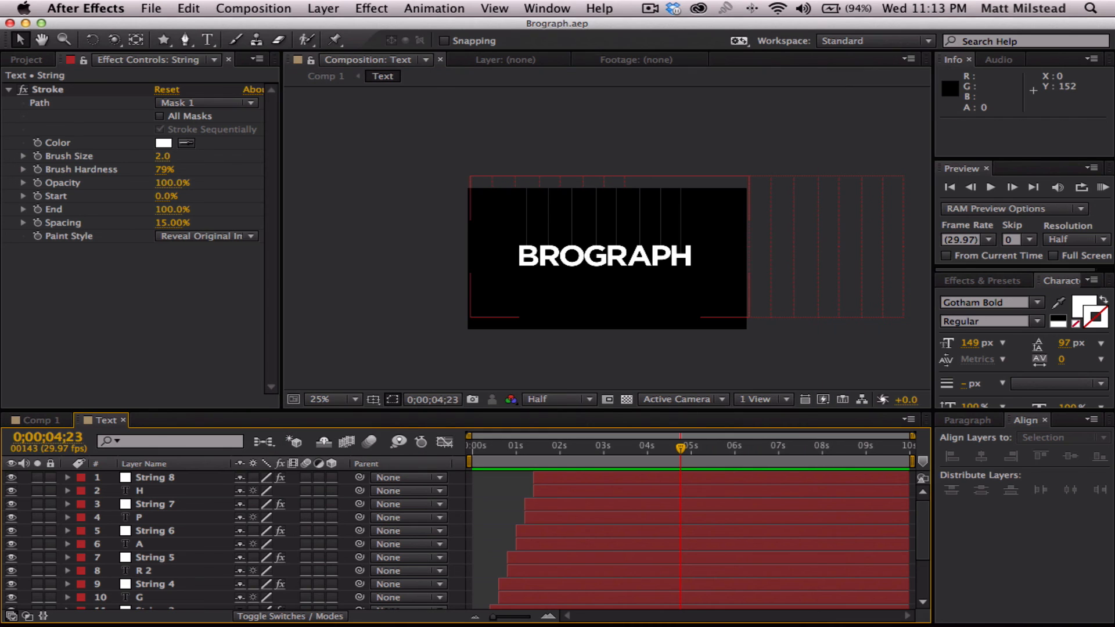
# - Enable Automatically Save Projects in the Auto-Save preferences
pyautogui.press('Home')
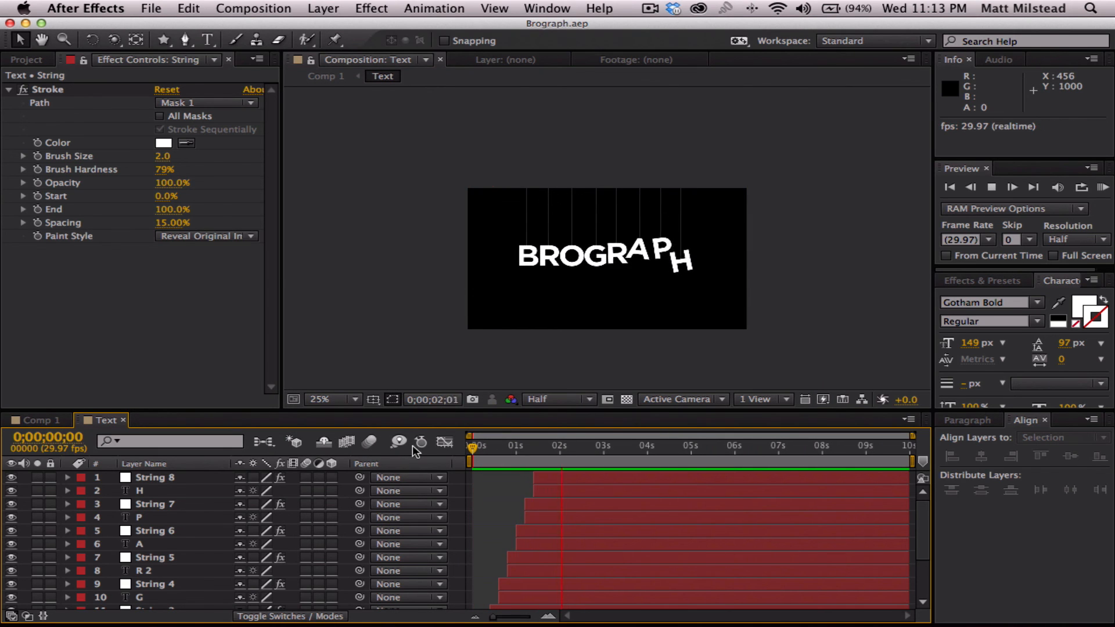
pyautogui.click(85, 8)
pyautogui.moveTo(96, 53)
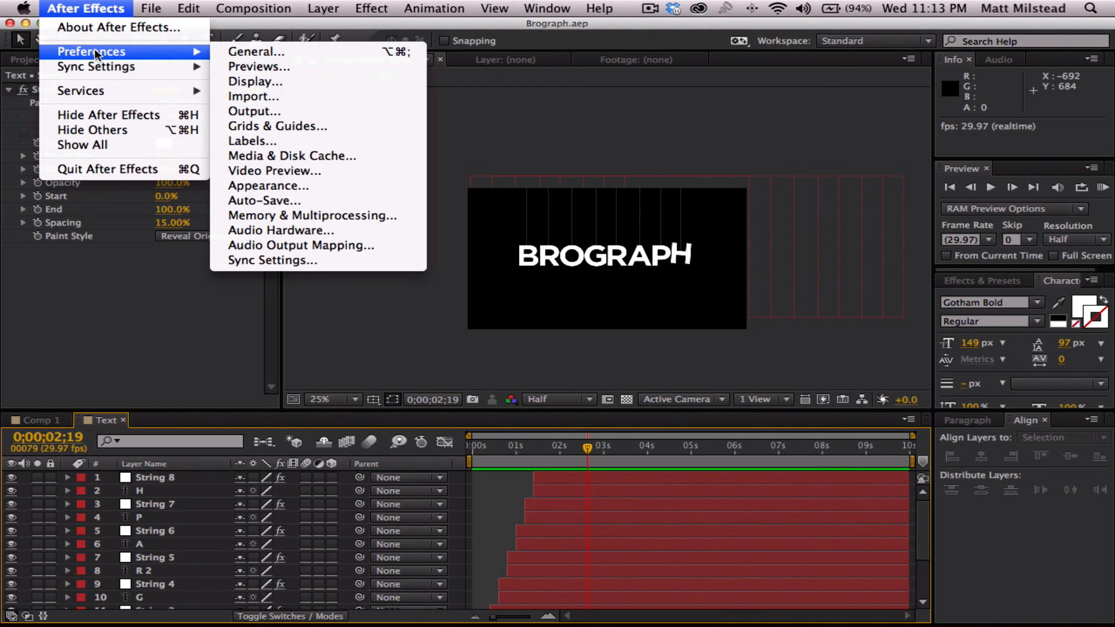
pyautogui.click(263, 200)
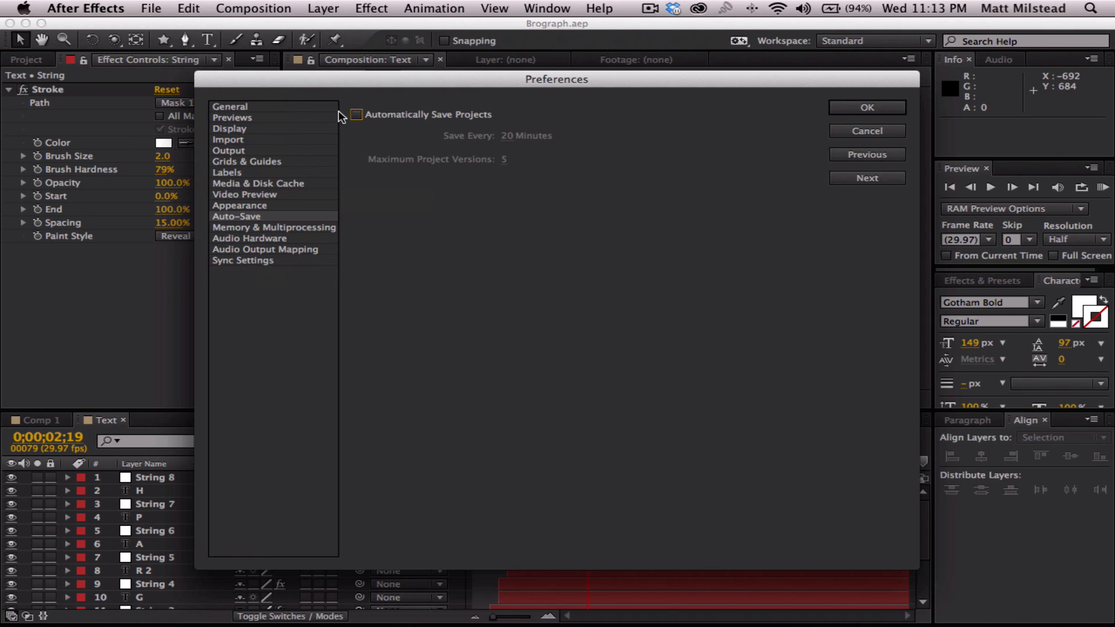
pyautogui.click(355, 115)
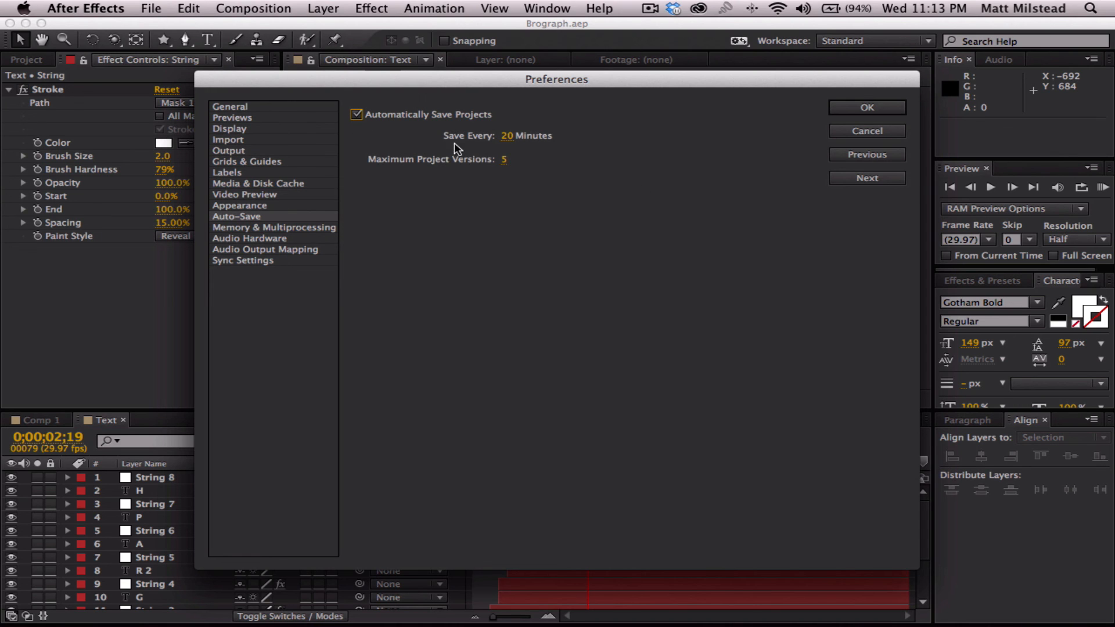
pyautogui.click(866, 107)
# - Preview the Text composition, switch to Comp 1 and preview the whole animation over the blue background from the start
pyautogui.press('KP_0')
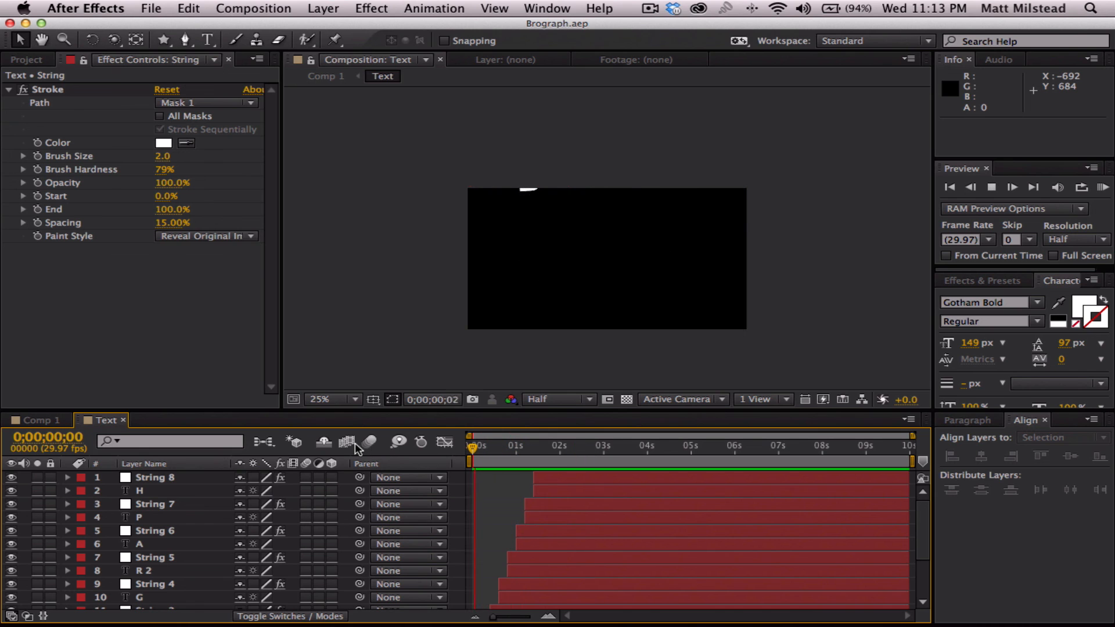
pyautogui.press('space')
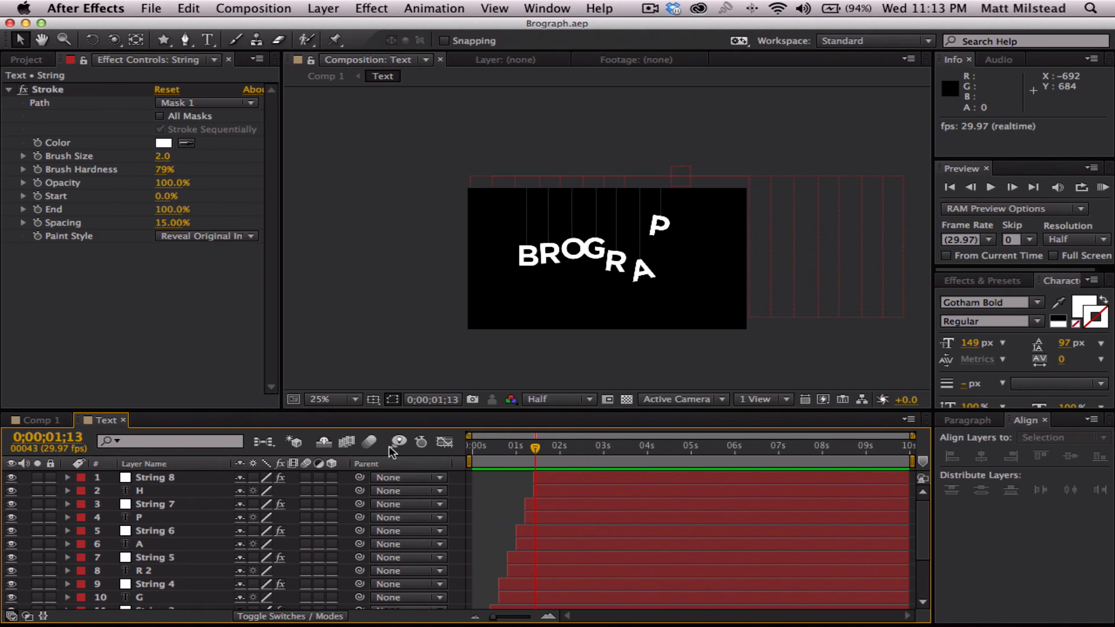
pyautogui.click(36, 420)
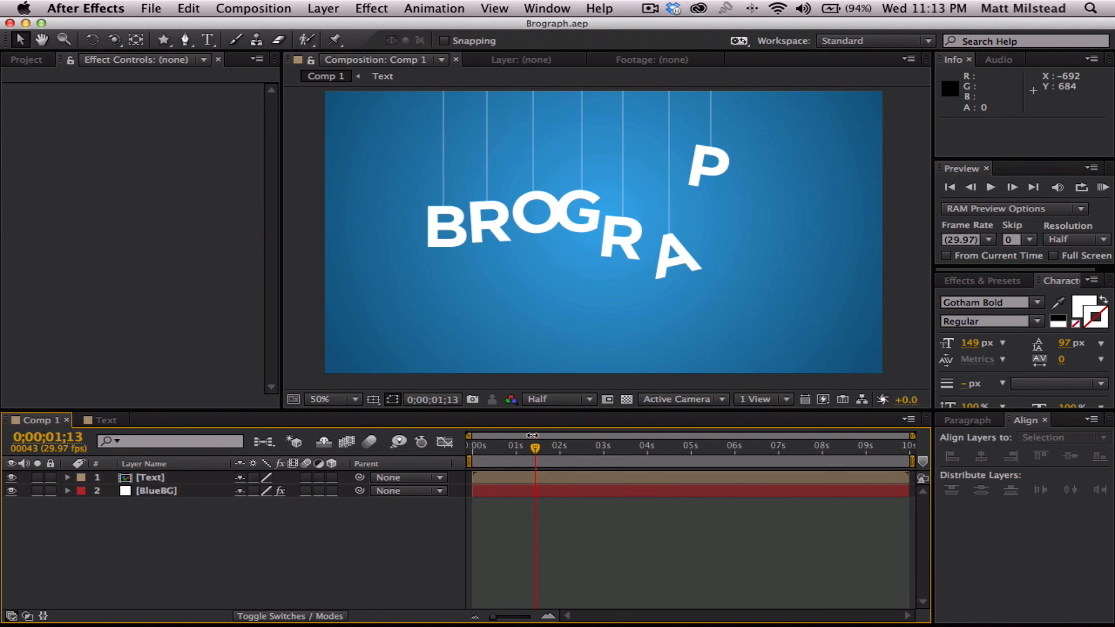
pyautogui.moveTo(534, 447); pyautogui.dragTo(451, 448)
pyautogui.press('KP_0')
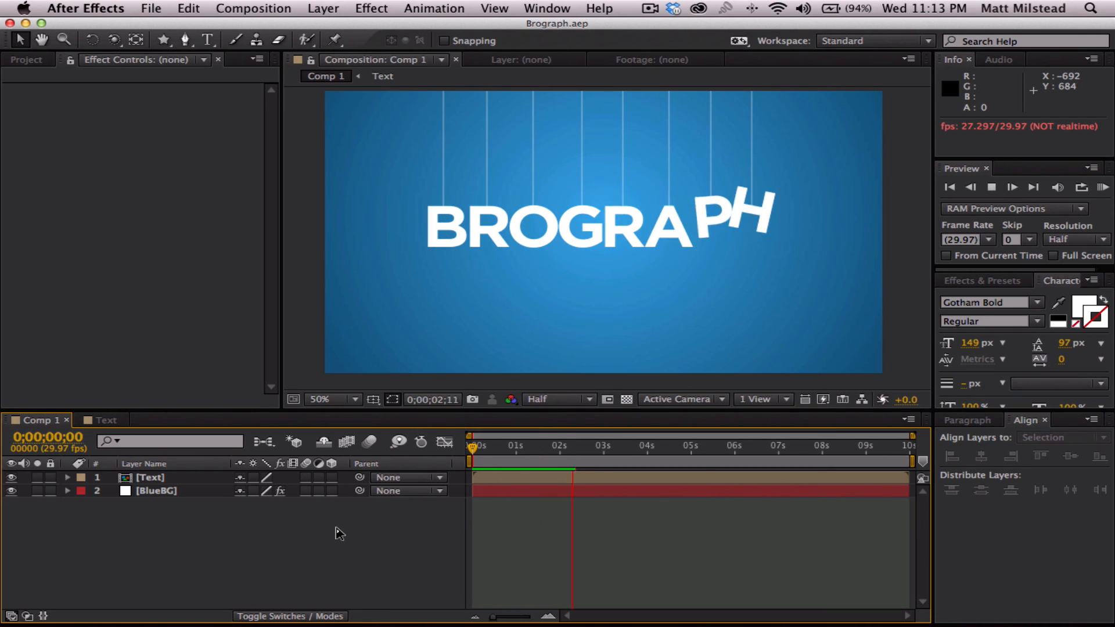
pyautogui.press('space')
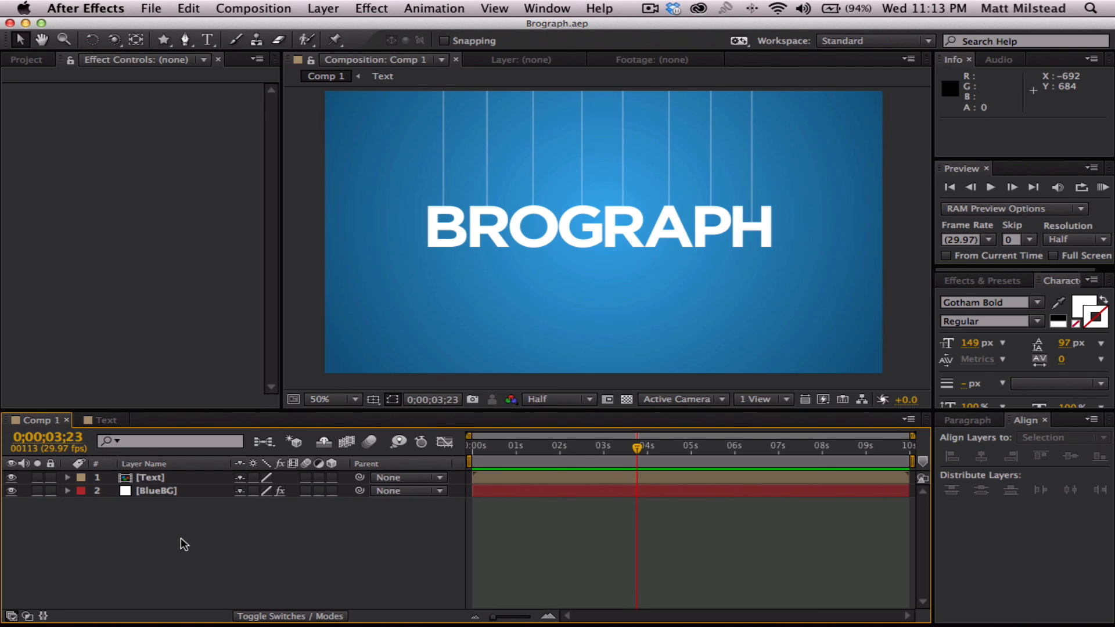
# - Create a white 1280 x 720 px solid named Corner in Comp 1
pyautogui.click(160, 477)
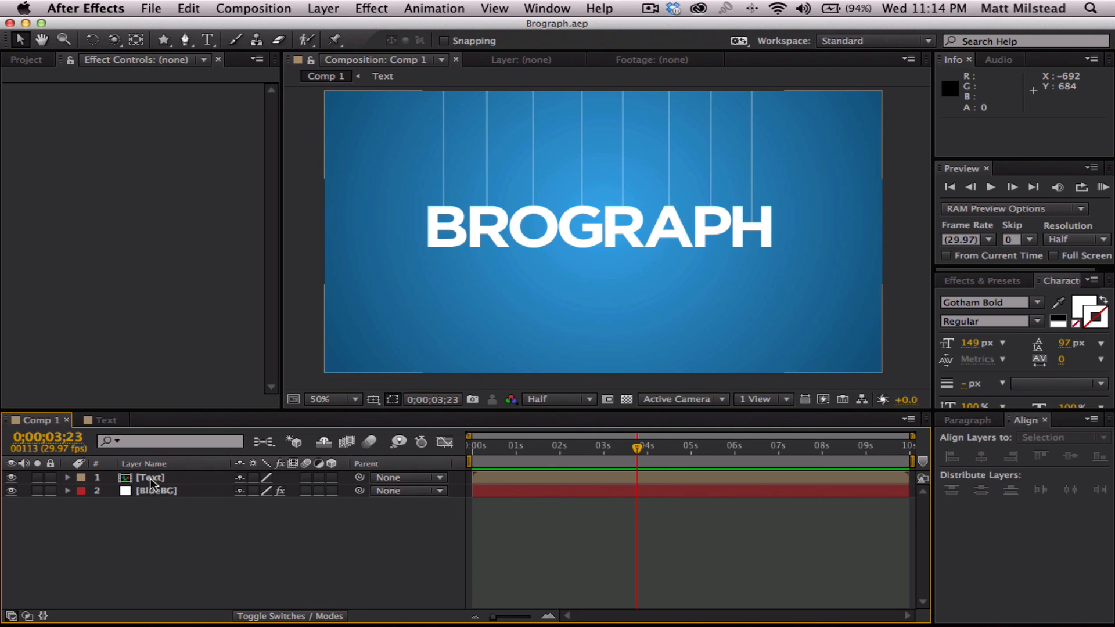
pyautogui.rightClick(139, 539)
pyautogui.moveTo(260, 459)
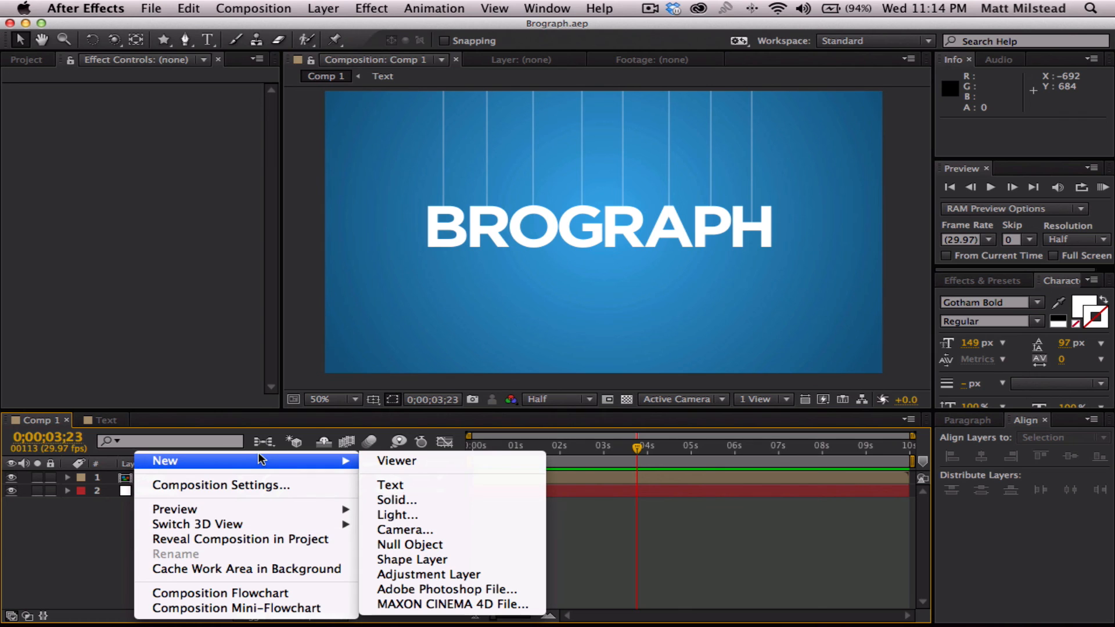
pyautogui.click(416, 500)
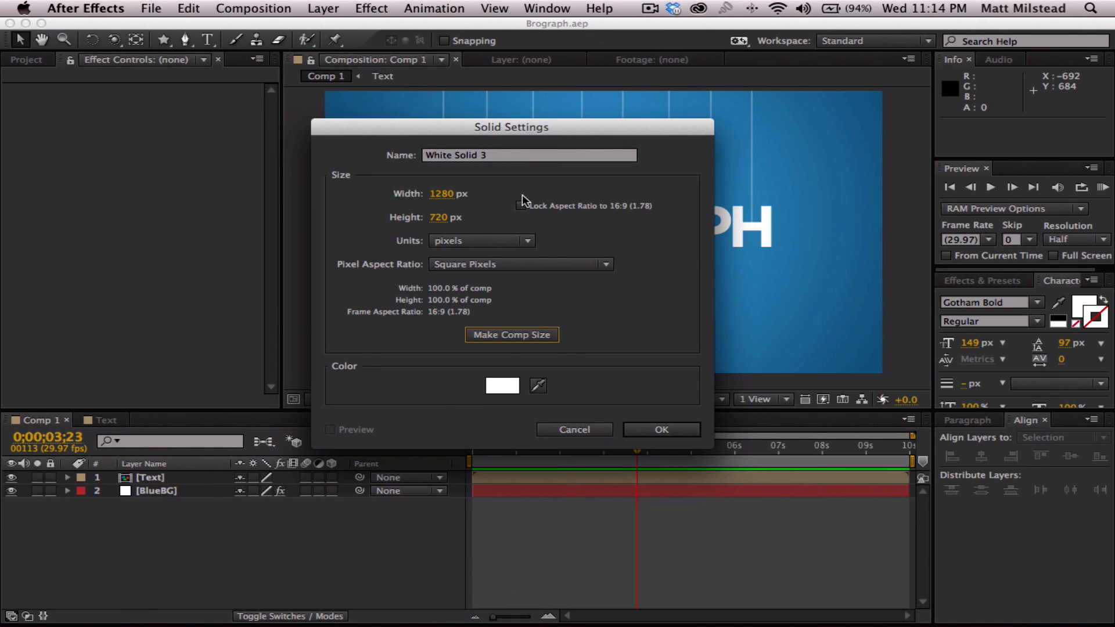
pyautogui.click(505, 156)
pyautogui.moveTo(506, 154); pyautogui.dragTo(265, 138)
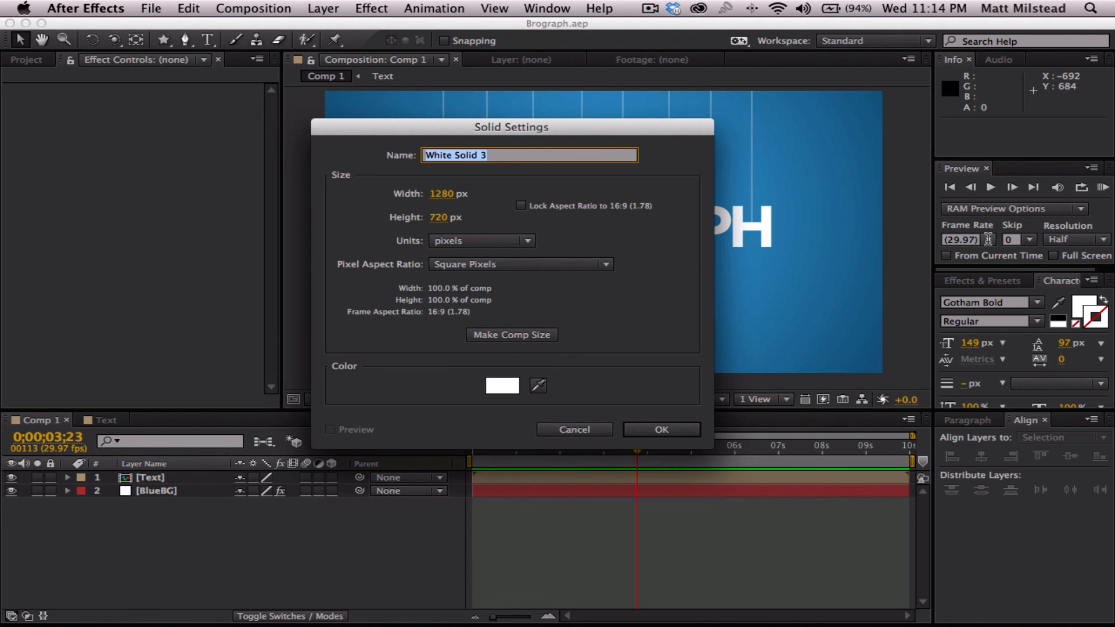
pyautogui.write('Corner')
pyautogui.press('Return')
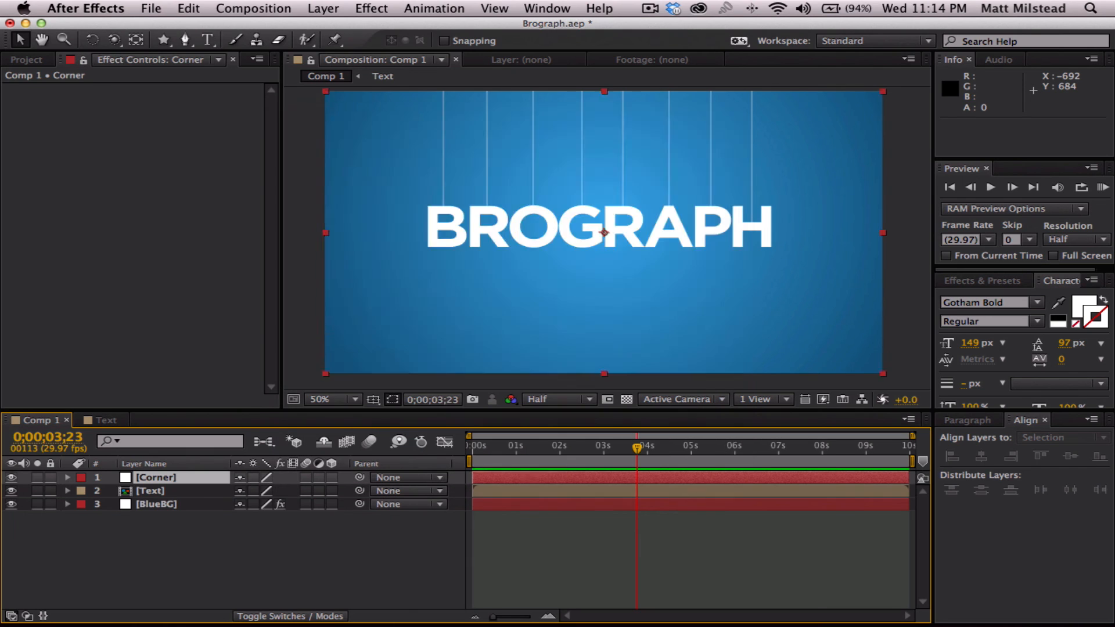
# - Move the Corner layer between the Text and BlueBG layers and keep it selected
pyautogui.moveTo(149, 482); pyautogui.dragTo(147, 496)
pyautogui.click(168, 521)
pyautogui.click(180, 490)
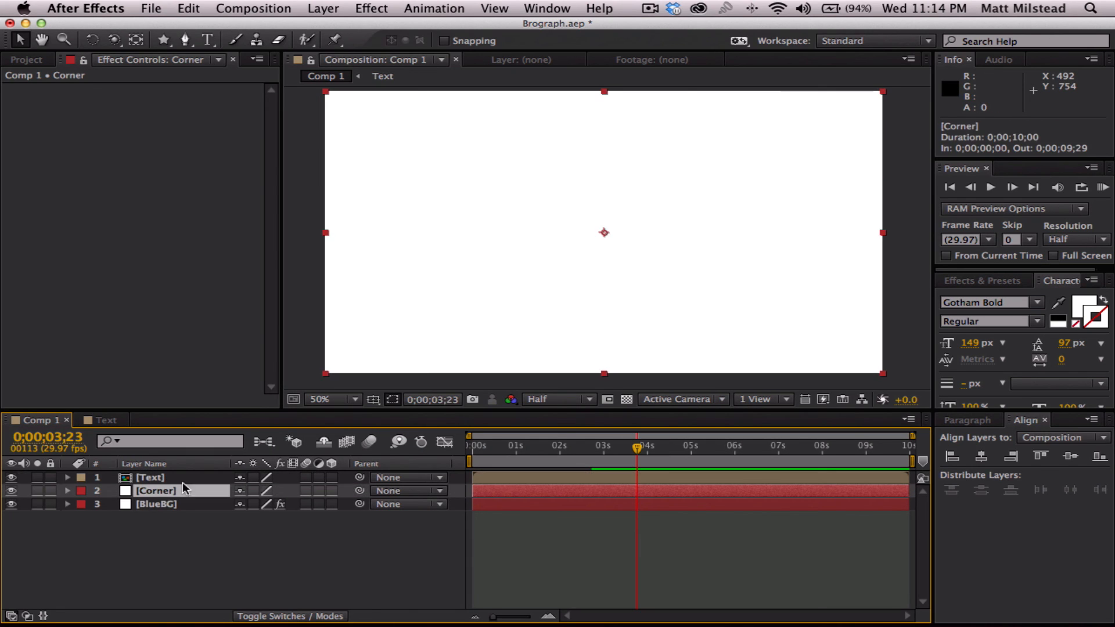
# - Draw a straight horizontal two-point mask path across the Corner solid below its middle with the Pen tool, extending past both side edges
pyautogui.click(185, 38)
pyautogui.click(305, 277)
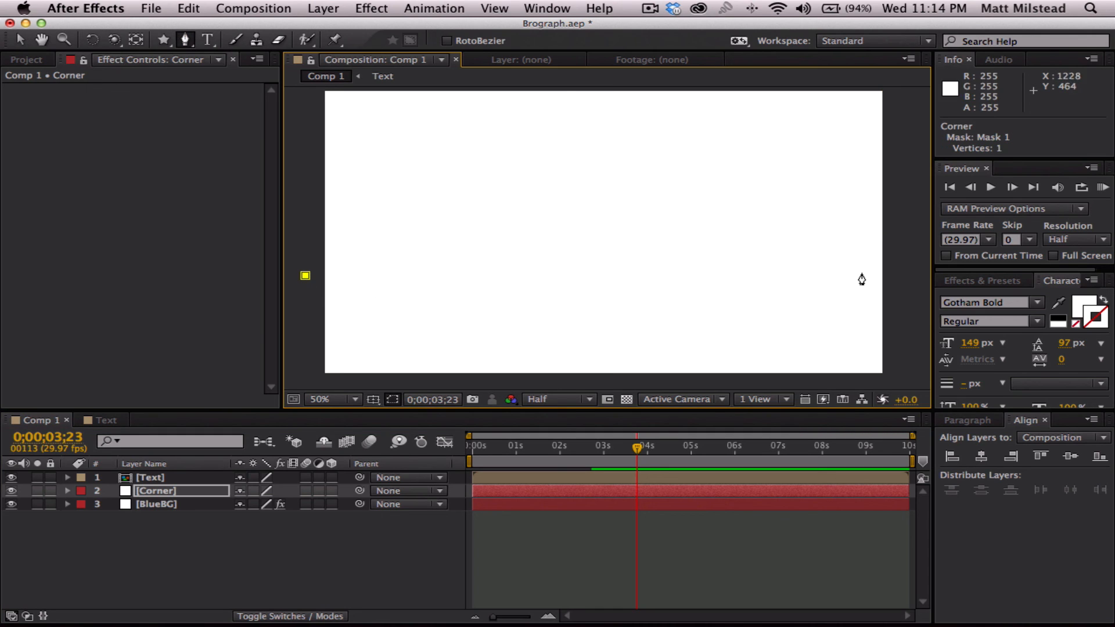
pyautogui.click(908, 274)
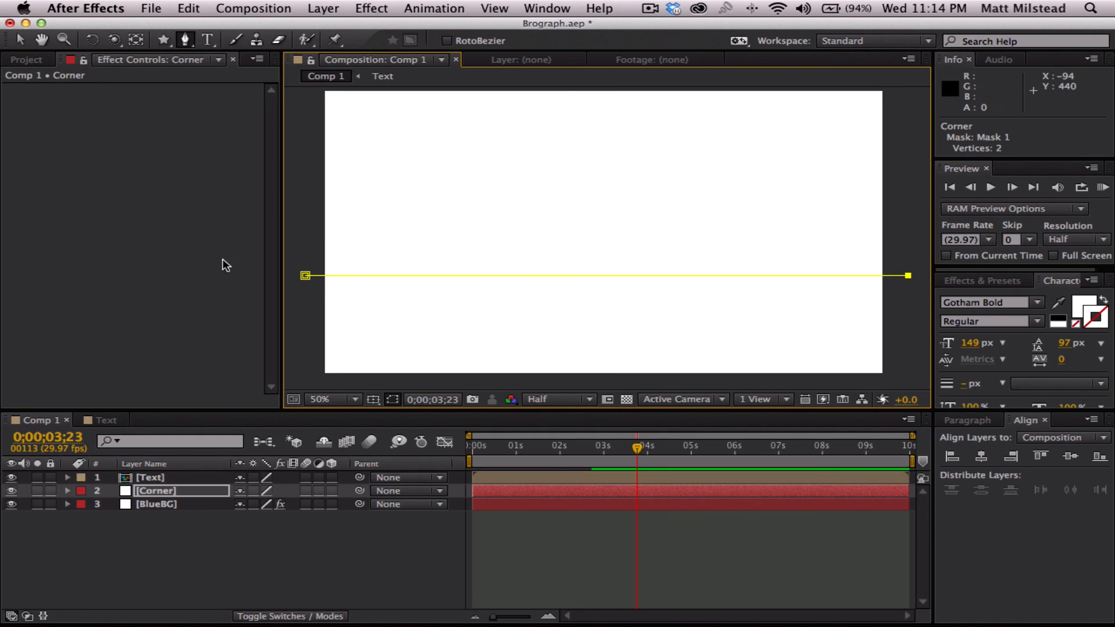
# - Finish the mask path, reselect the Corner layer and apply the Stroke effect to it
pyautogui.click(127, 550)
pyautogui.click(145, 490)
pyautogui.click(312, 7)
pyautogui.moveTo(371, 8)
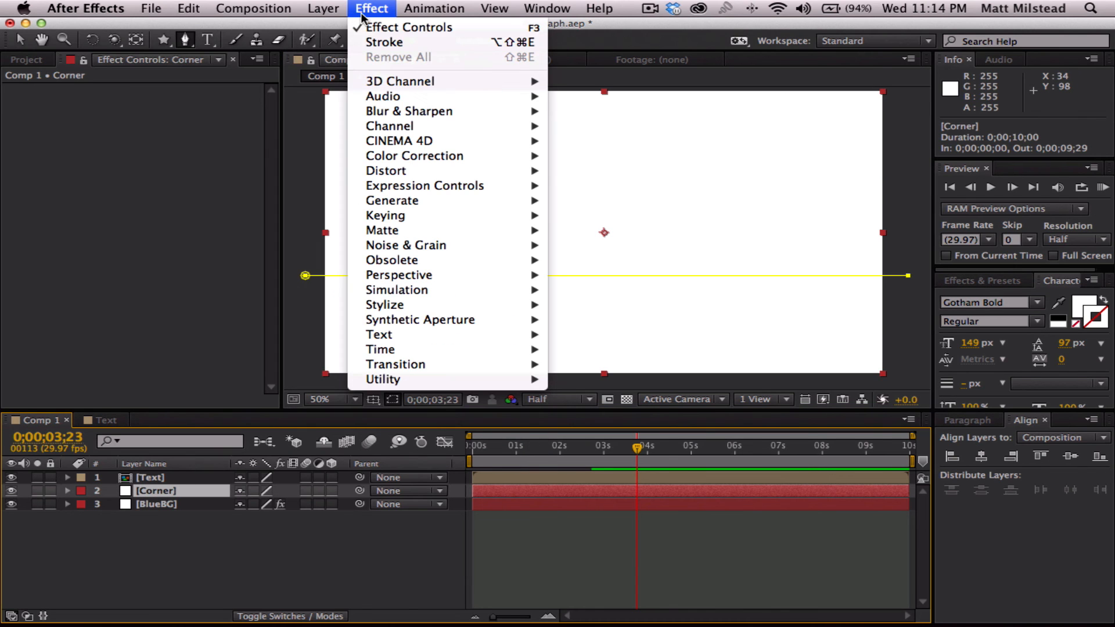
pyautogui.click(378, 37)
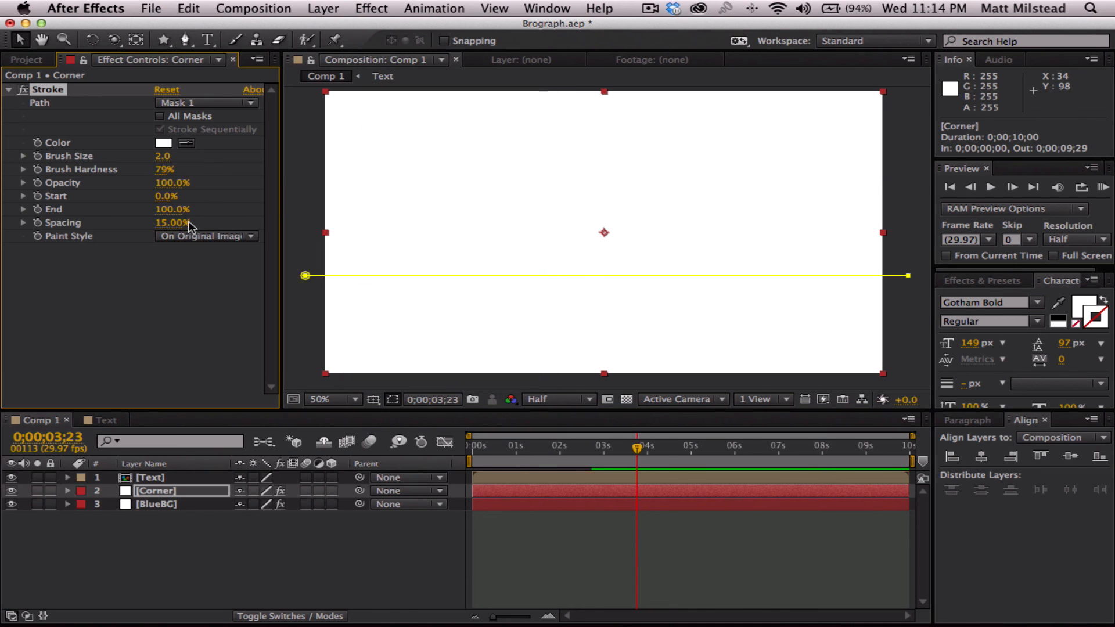
# - Set the Corner layer's Stroke paint style to Reveal Original Image and deselect the layer
pyautogui.click(215, 236)
pyautogui.click(211, 280)
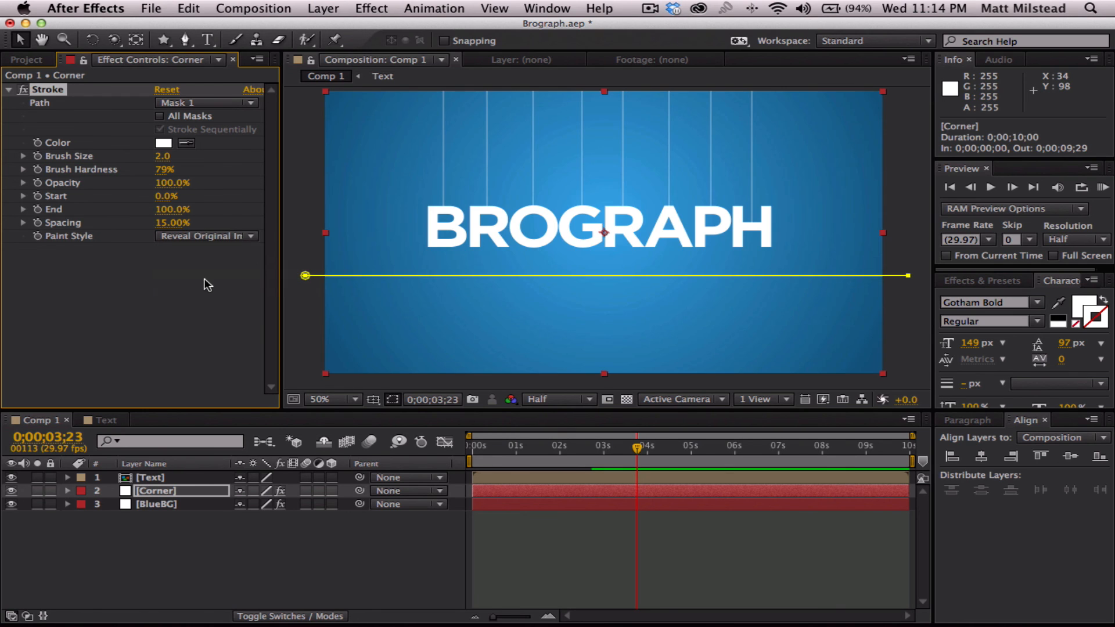
pyautogui.click(573, 544)
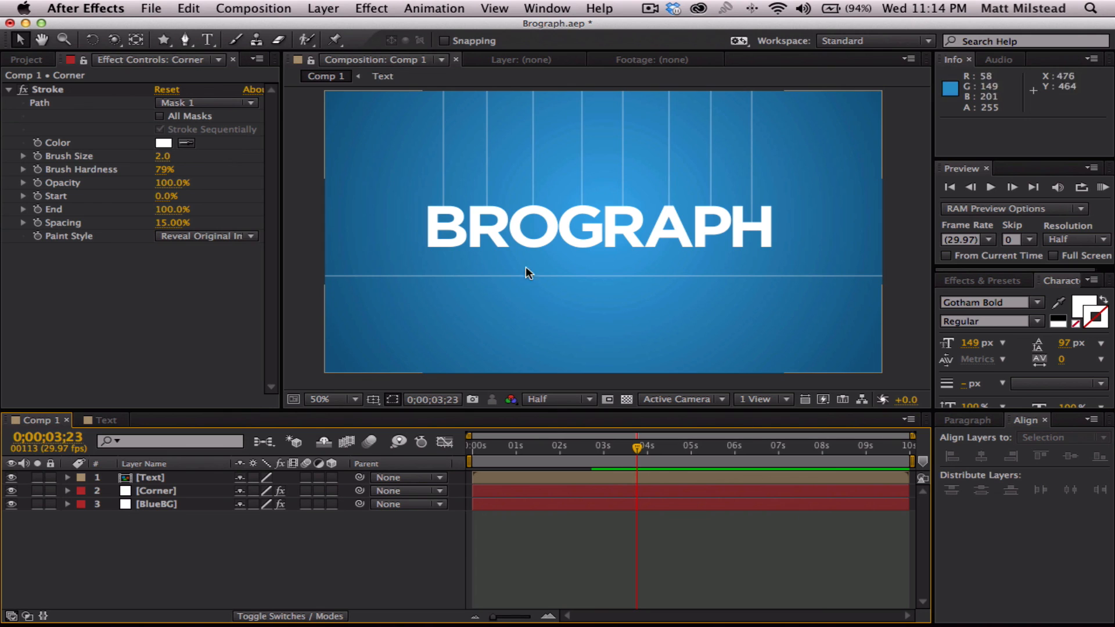
# - Duplicate the Corner layer and increase the upper copy's Stroke brush size to 14.2
pyautogui.click(149, 492)
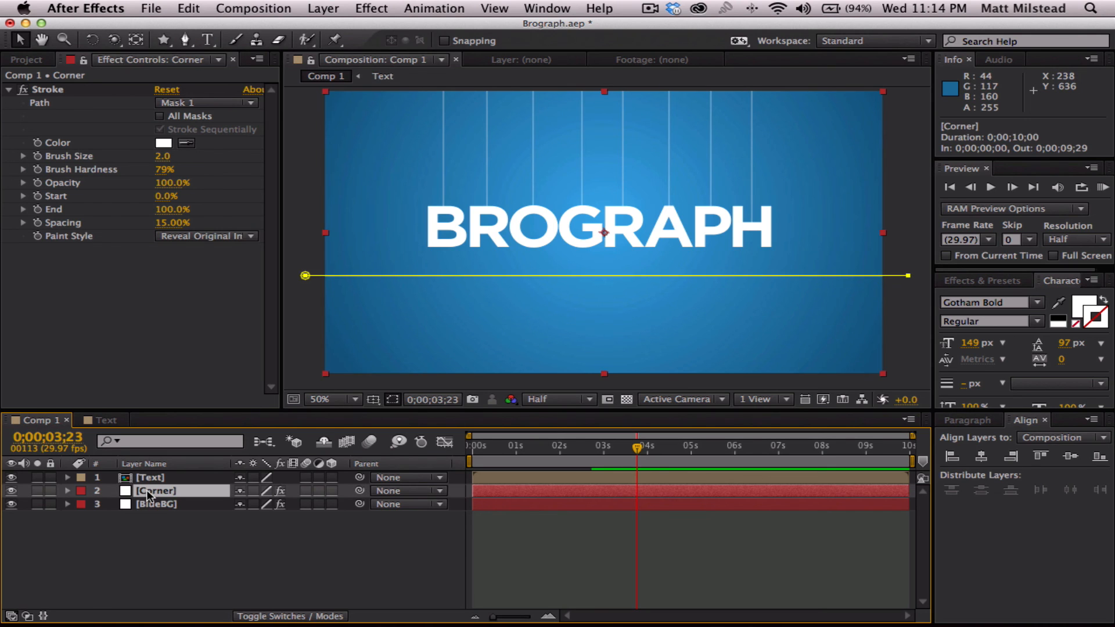
pyautogui.hotkey('ctrl', 'd')
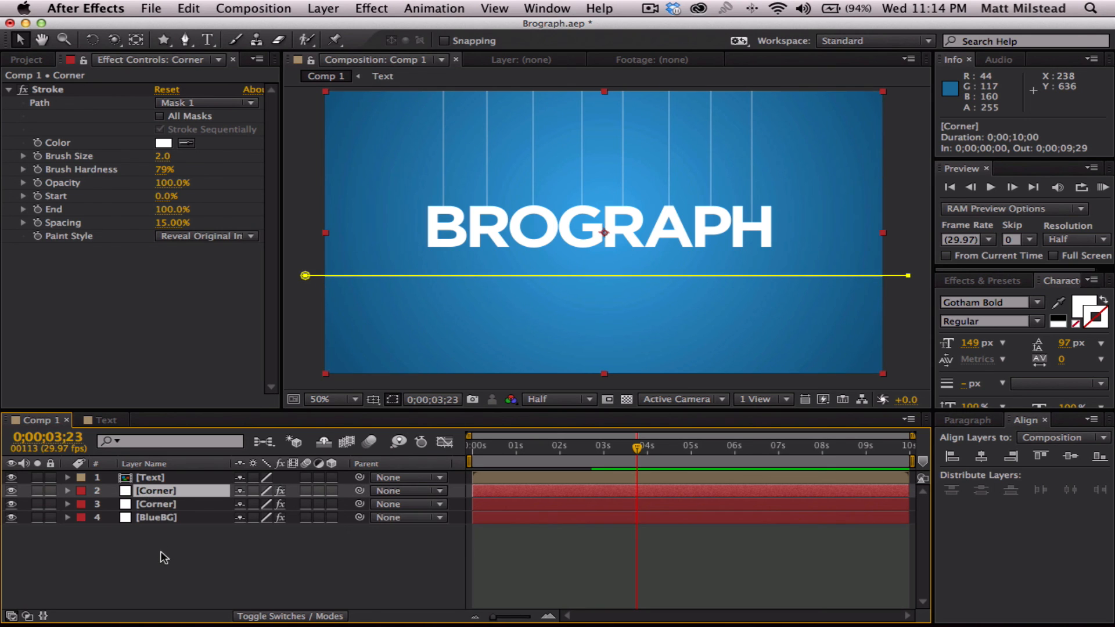
pyautogui.click(162, 555)
pyautogui.click(154, 492)
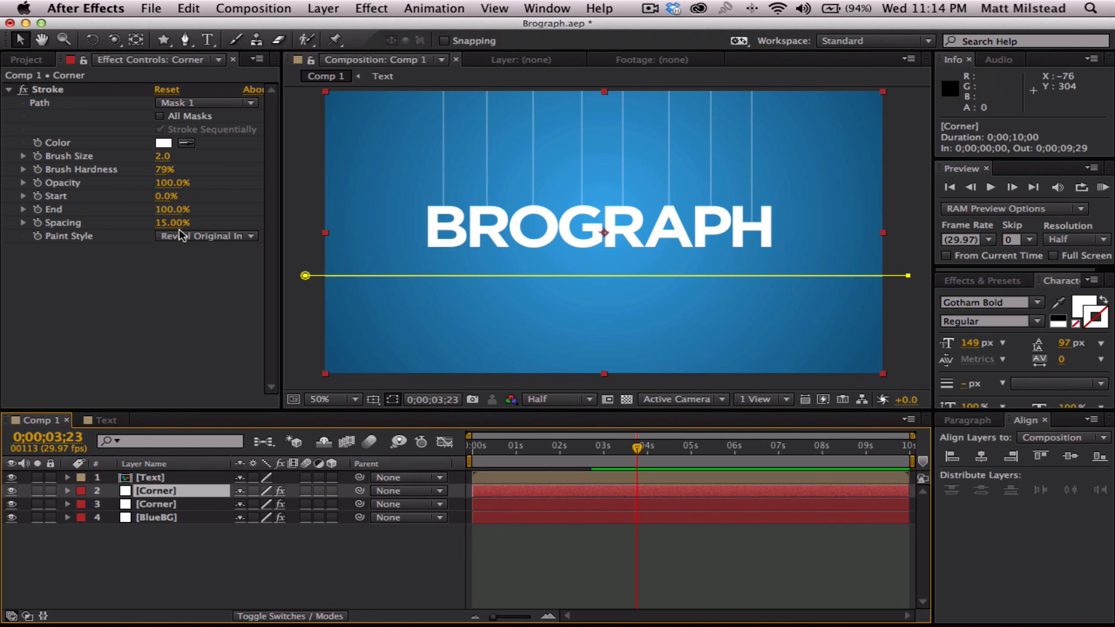
pyautogui.moveTo(162, 155); pyautogui.dragTo(263, 152)
# - Rename the upper Corner layer as AOCorner
pyautogui.click(159, 489)
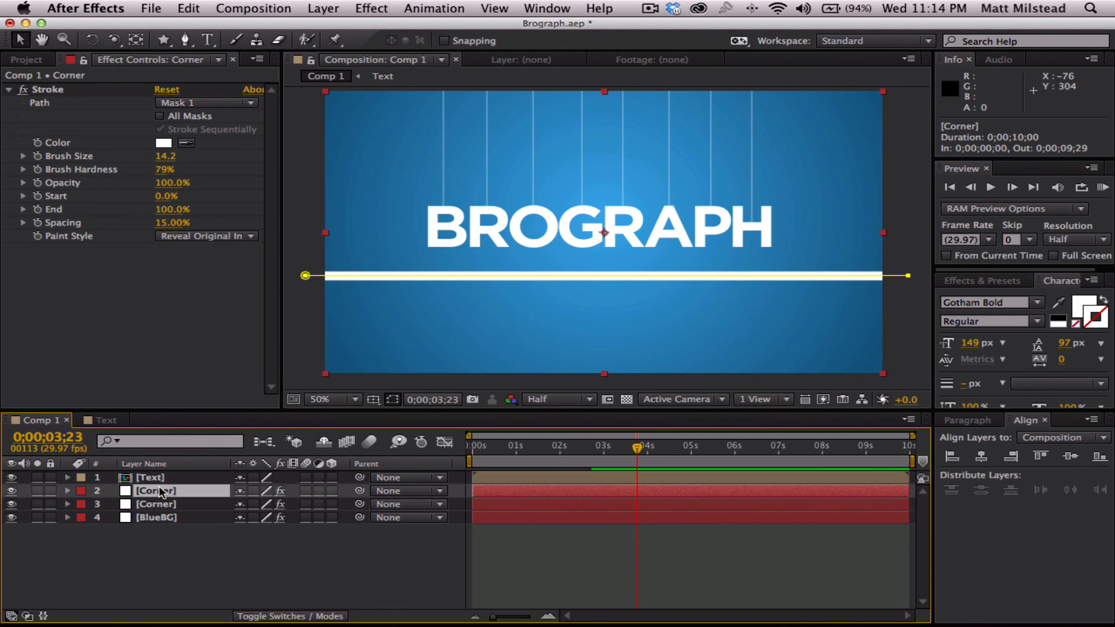
pyautogui.press('Return')
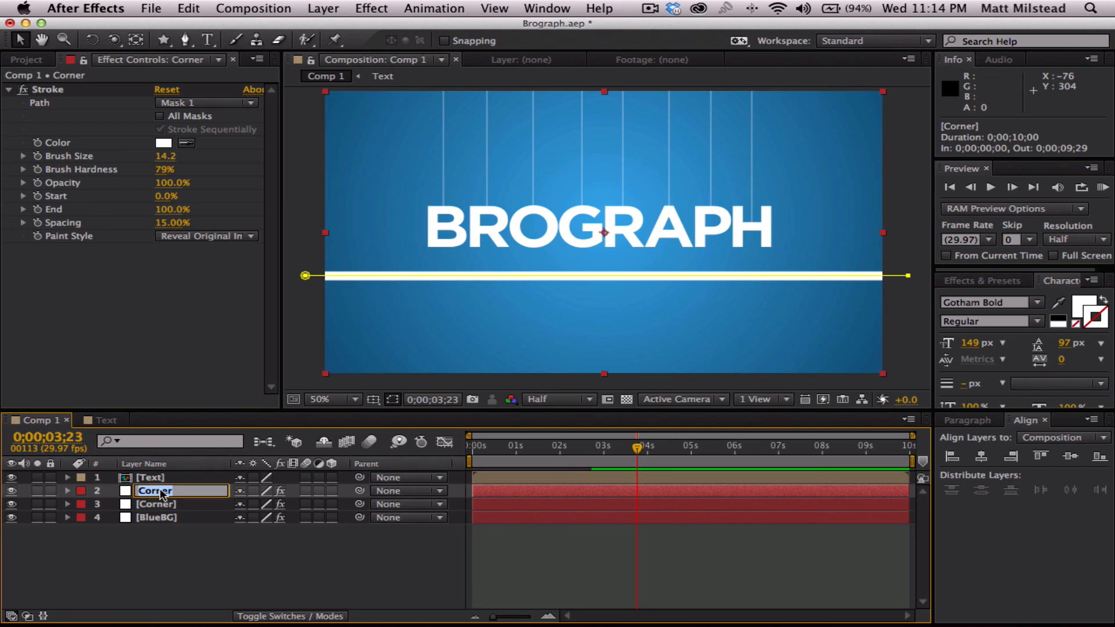
pyautogui.press('Left')
pyautogui.write('AO')
pyautogui.press('Return')
pyautogui.click(157, 555)
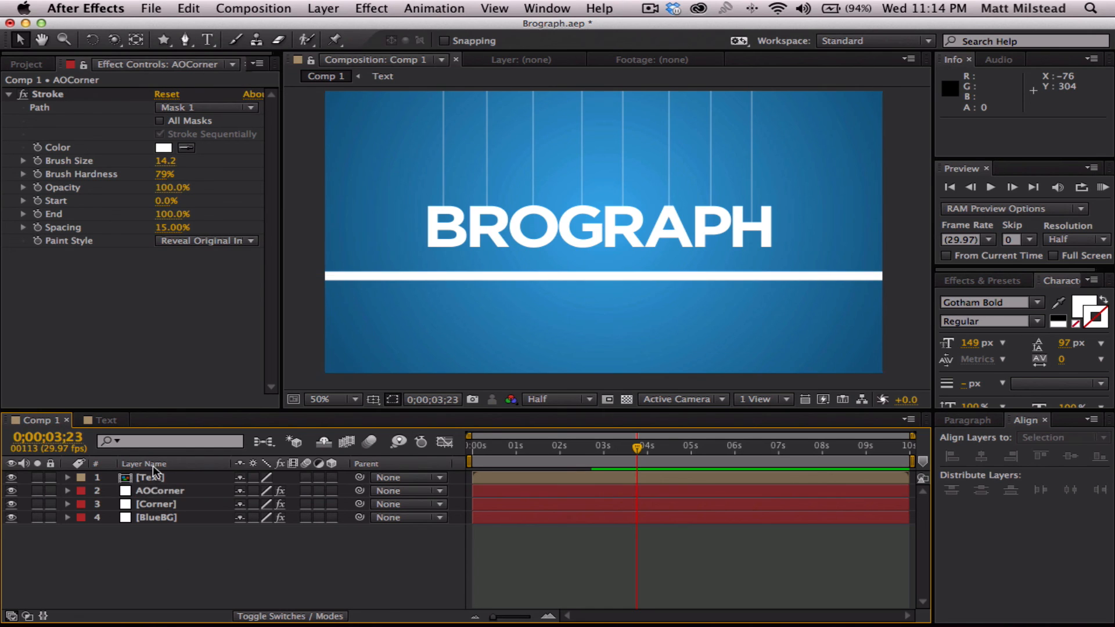
# - Apply the Drop Shadow effect to the AOCorner layer
pyautogui.click(150, 490)
pyautogui.click(358, 6)
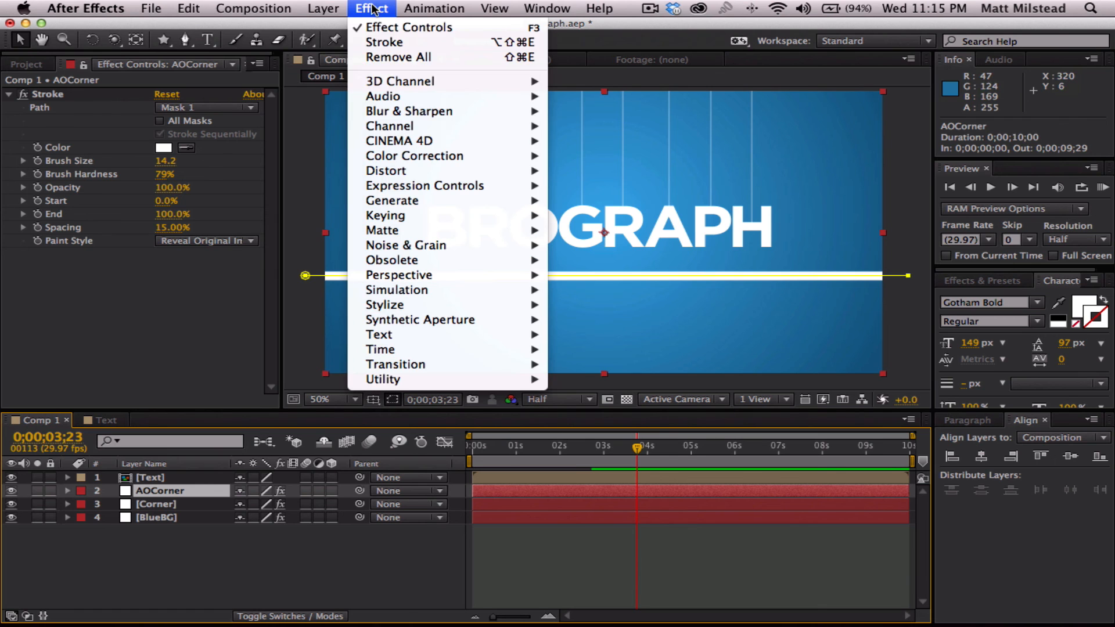
pyautogui.moveTo(426, 204)
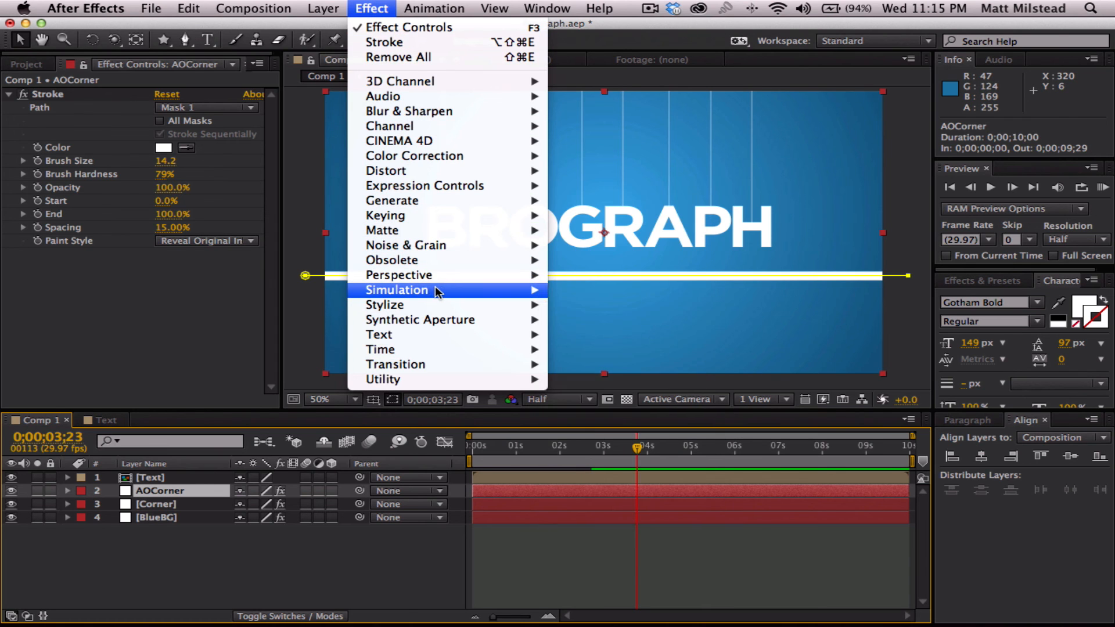
pyautogui.moveTo(441, 275)
pyautogui.click(618, 394)
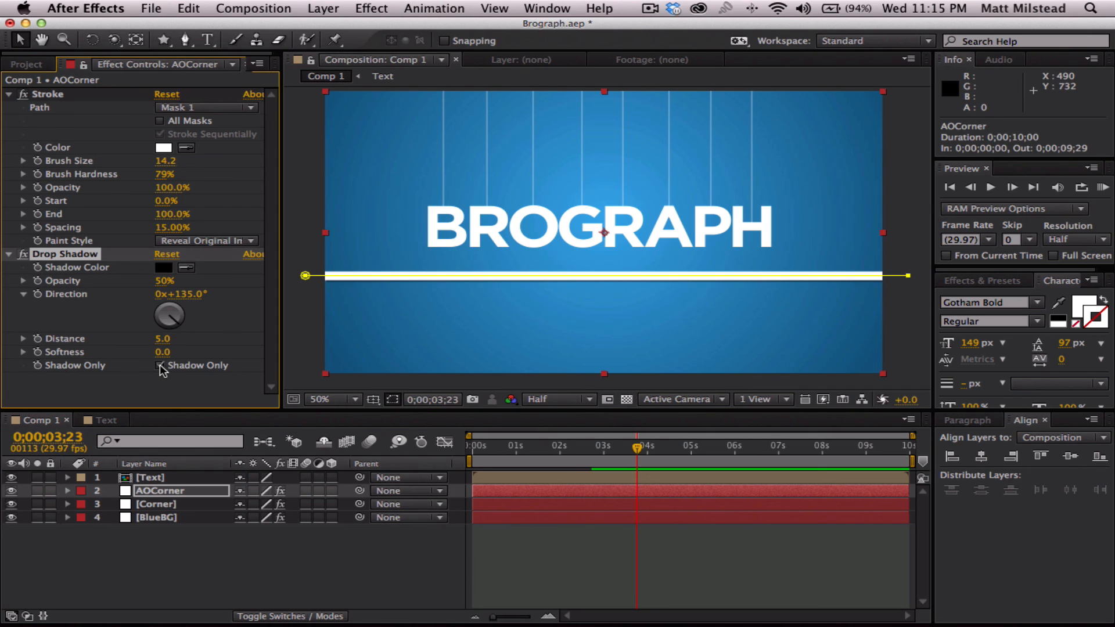
# - Make AOCorner's drop shadow display as shadow only, with a direction of 180° and a distance of 0
pyautogui.moveTo(173, 320); pyautogui.dragTo(169, 327)
pyautogui.click(183, 295)
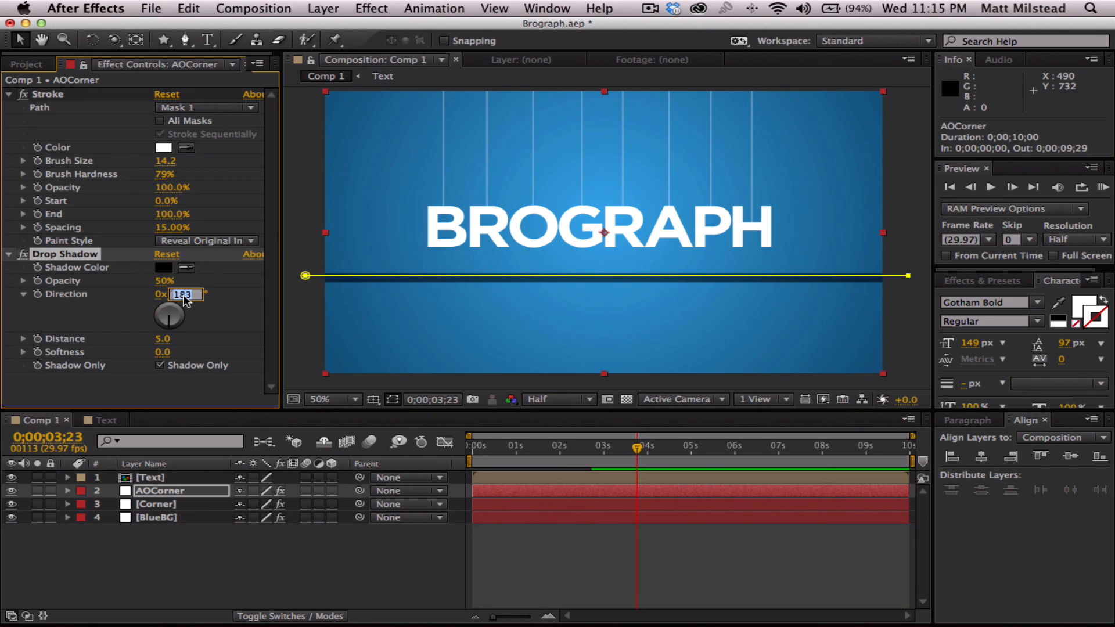
pyautogui.write('180')
pyautogui.press('Return')
pyautogui.click(159, 365)
pyautogui.click(163, 339)
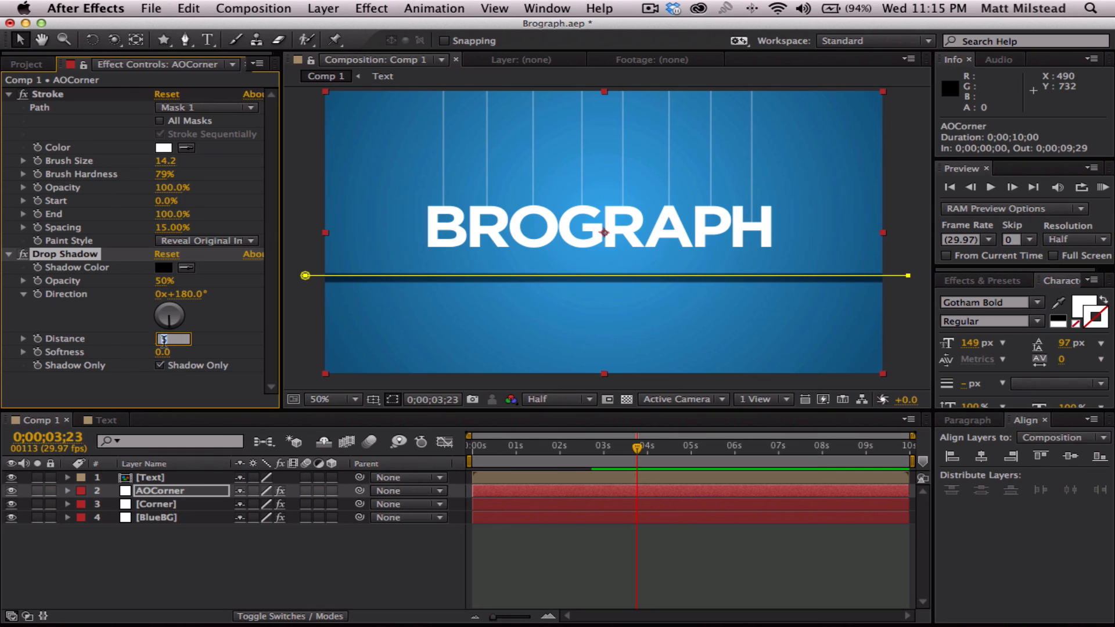
pyautogui.write('0')
pyautogui.press('Return')
pyautogui.click(431, 574)
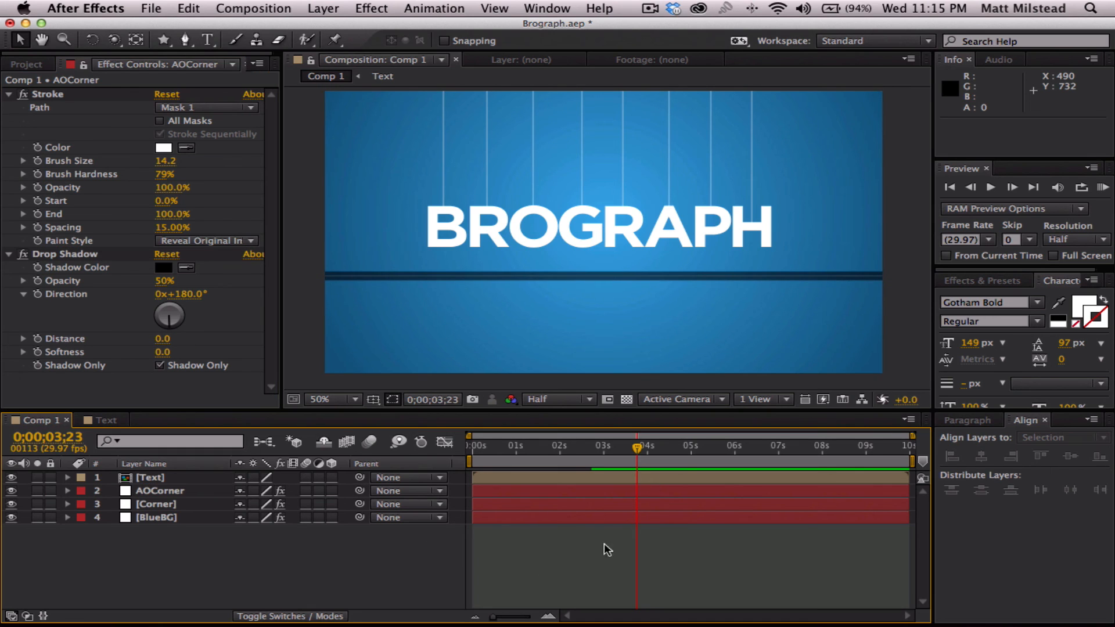
# - Raise AOCorner's drop shadow softness to 98 and reduce its Stroke brush size to 12.4
pyautogui.moveTo(163, 352); pyautogui.dragTo(193, 347)
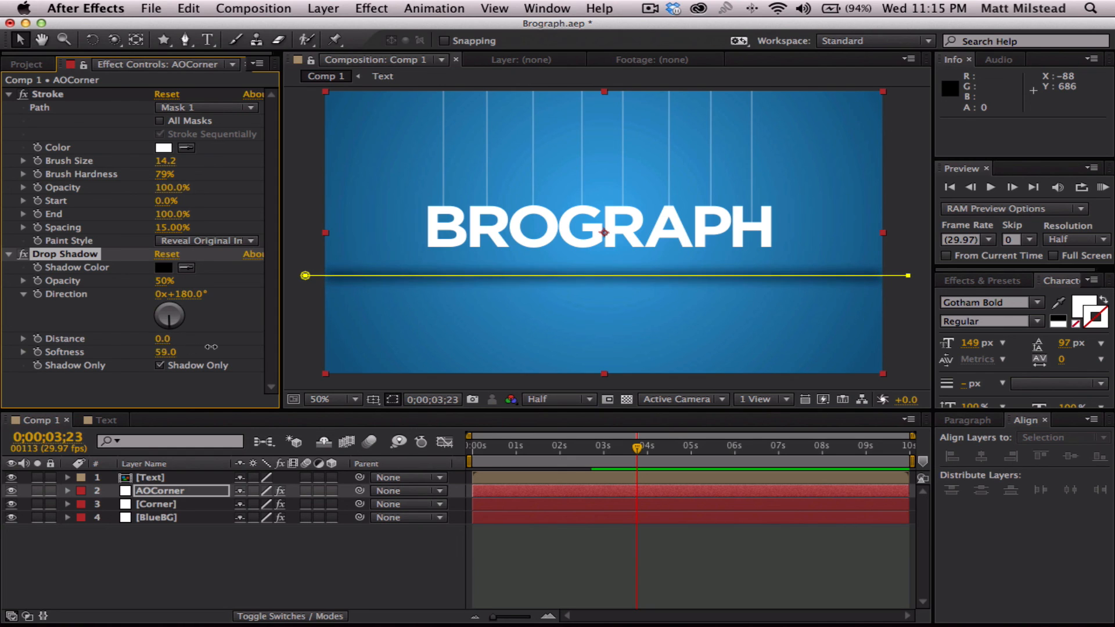
pyautogui.click(694, 576)
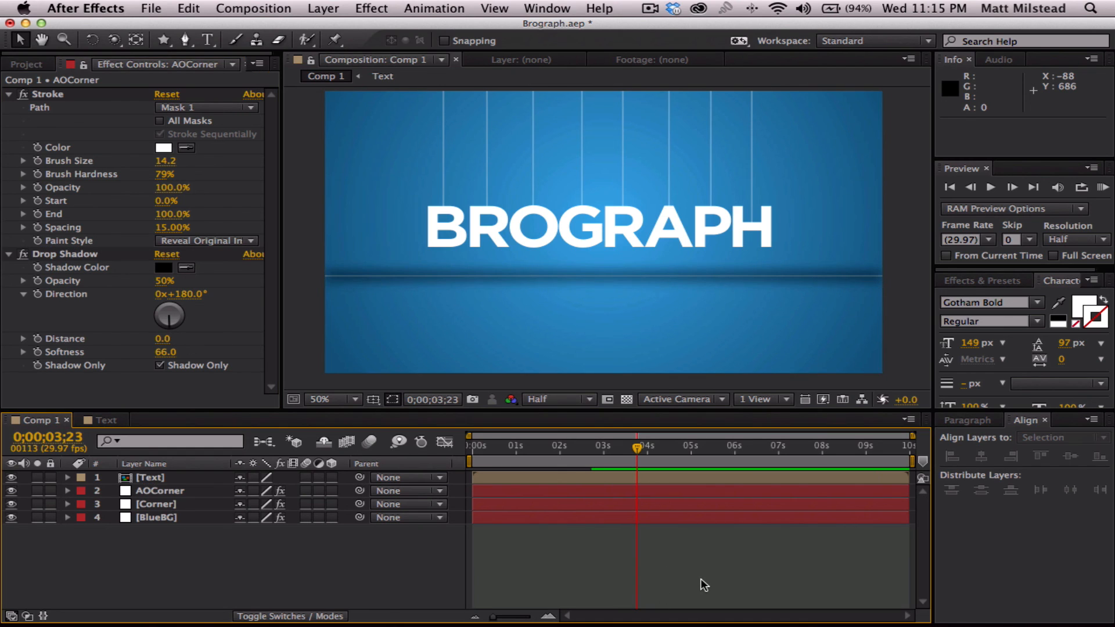
pyautogui.moveTo(164, 352); pyautogui.dragTo(198, 350)
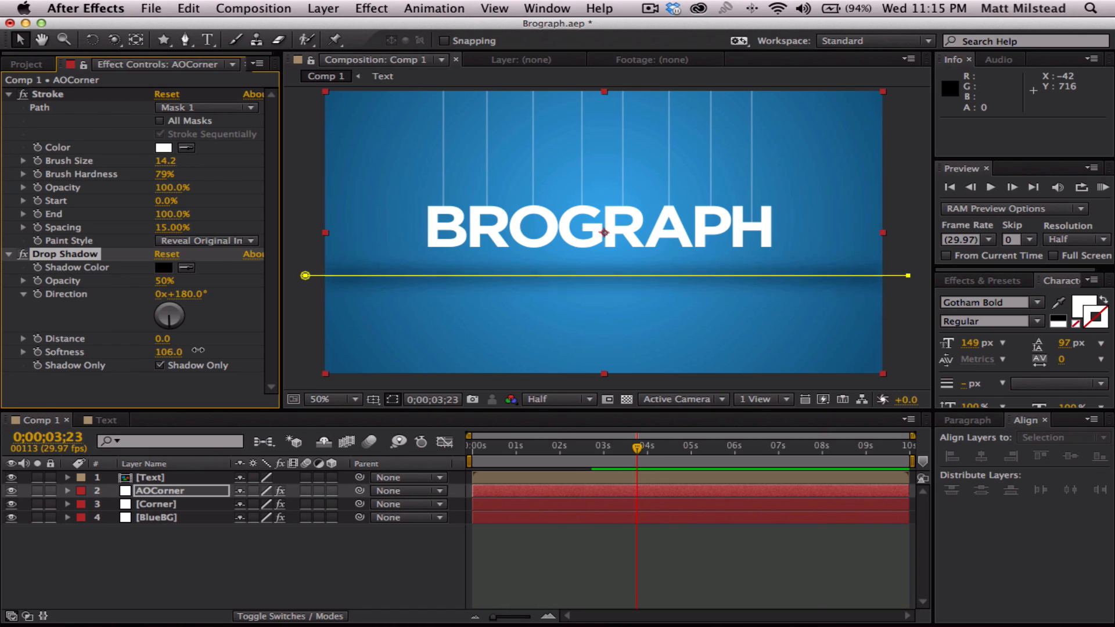
pyautogui.click(281, 553)
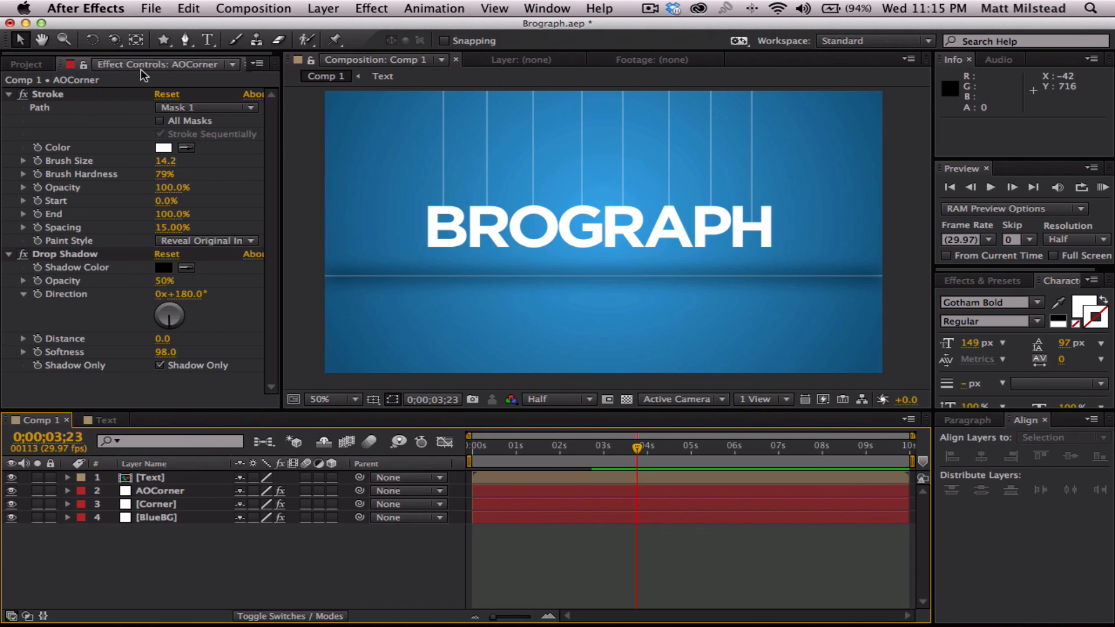
pyautogui.moveTo(165, 160); pyautogui.dragTo(161, 160)
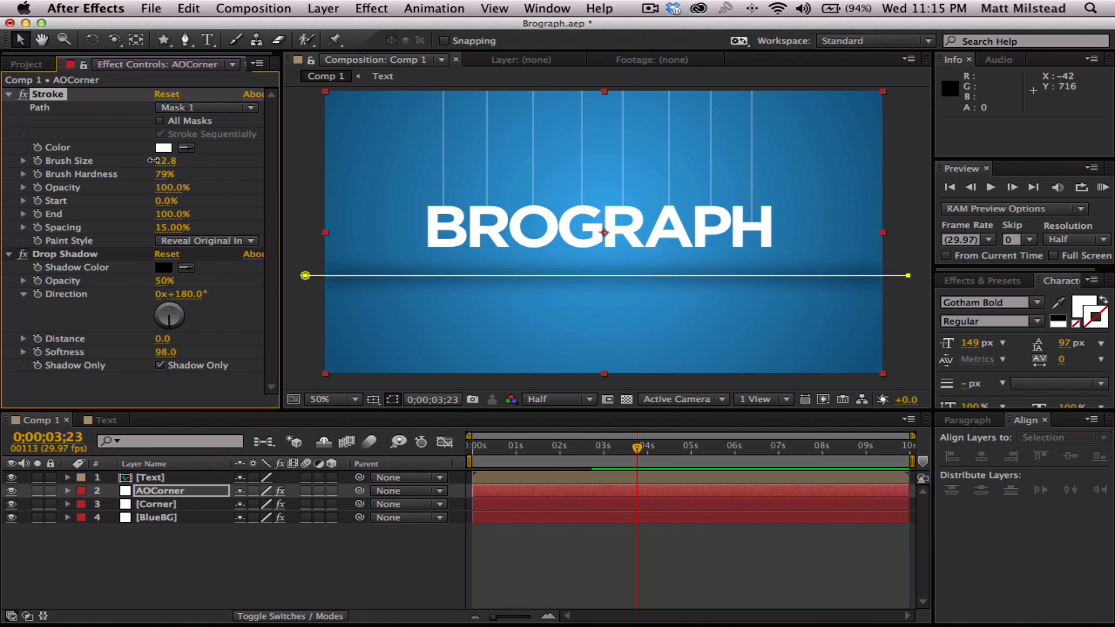
pyautogui.click(585, 559)
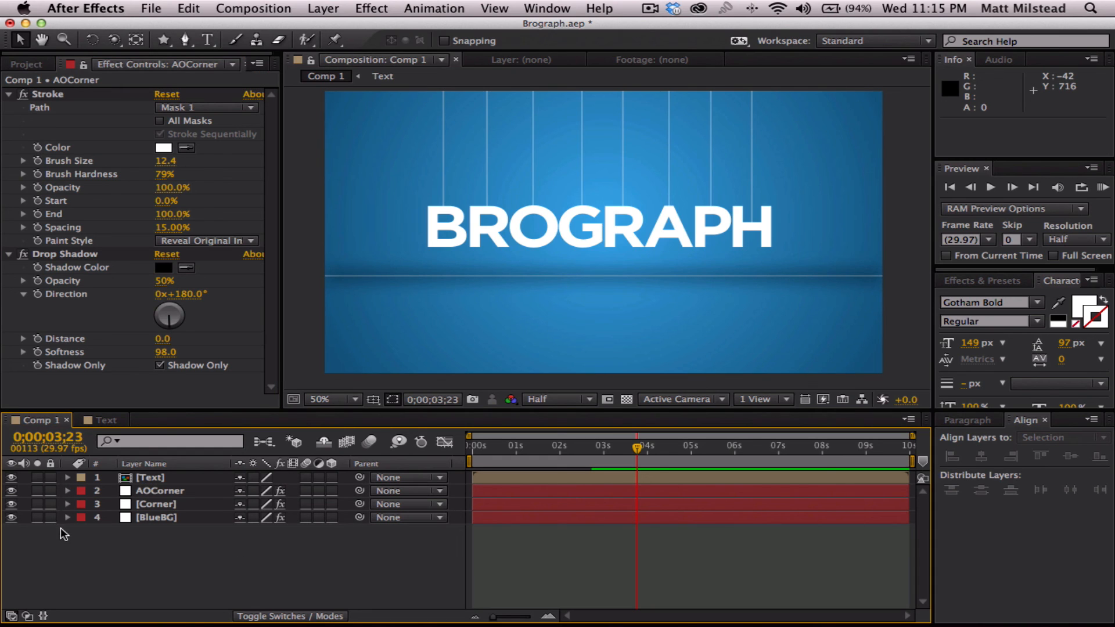
# - Apply a Drop Shadow effect to the Text layer with a distance of 13 and a softness of 50
pyautogui.click(147, 476)
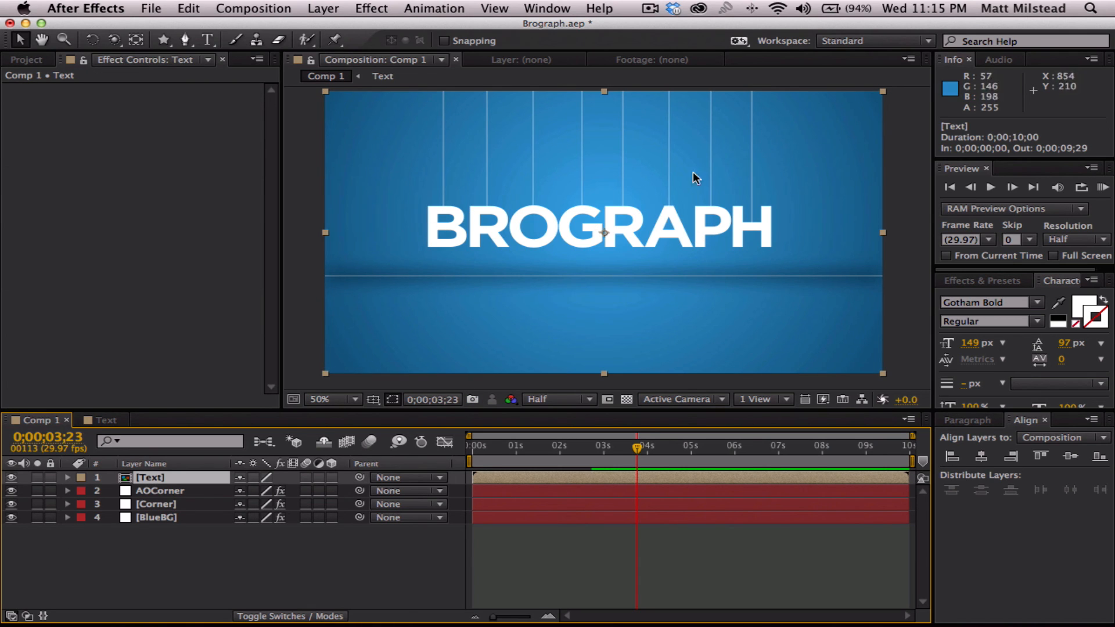
pyautogui.click(155, 568)
pyautogui.click(161, 476)
pyautogui.click(359, 7)
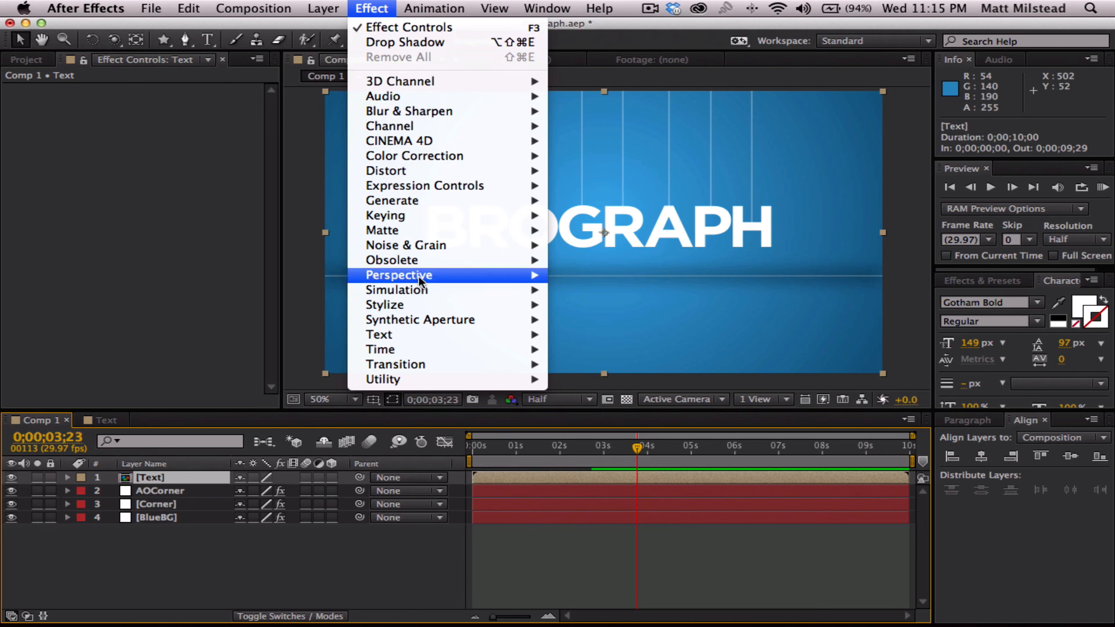
pyautogui.moveTo(428, 274)
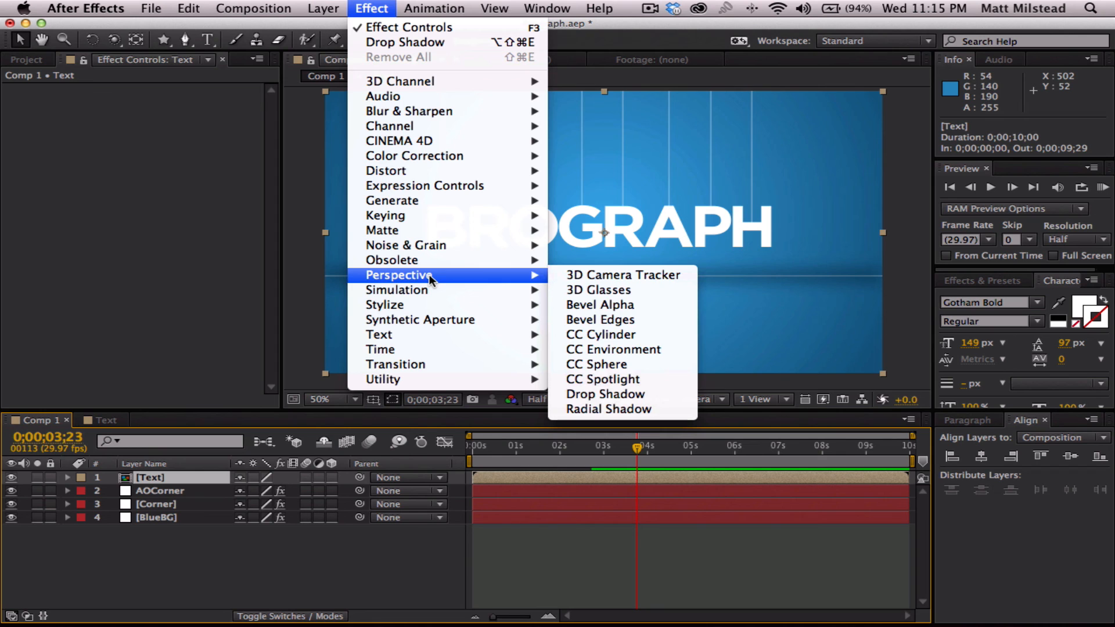
pyautogui.click(622, 393)
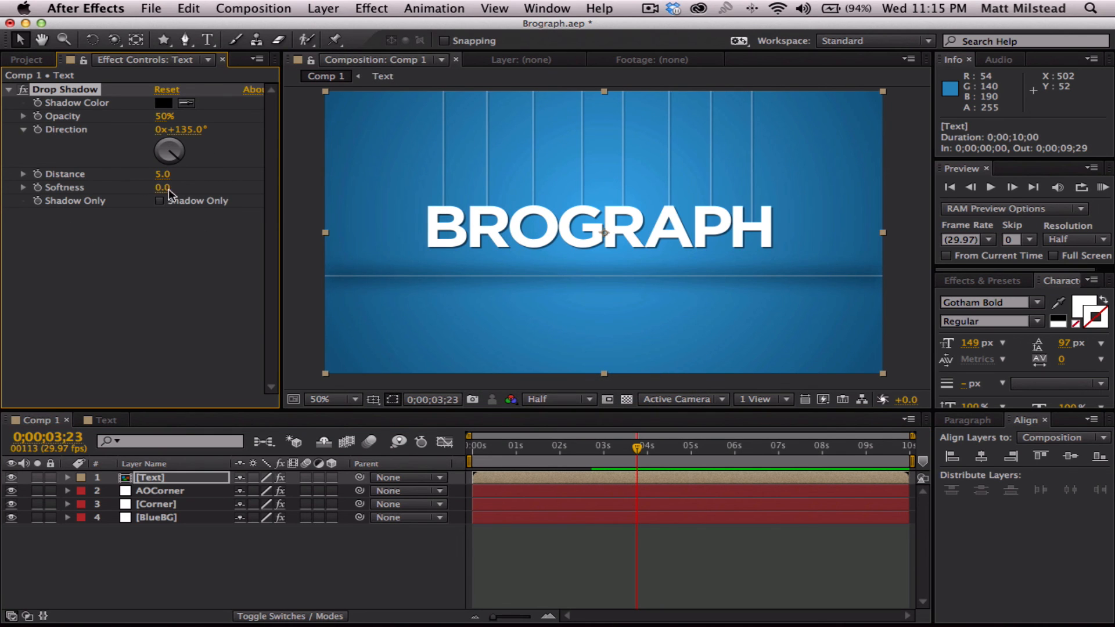
pyautogui.moveTo(163, 174); pyautogui.dragTo(166, 187)
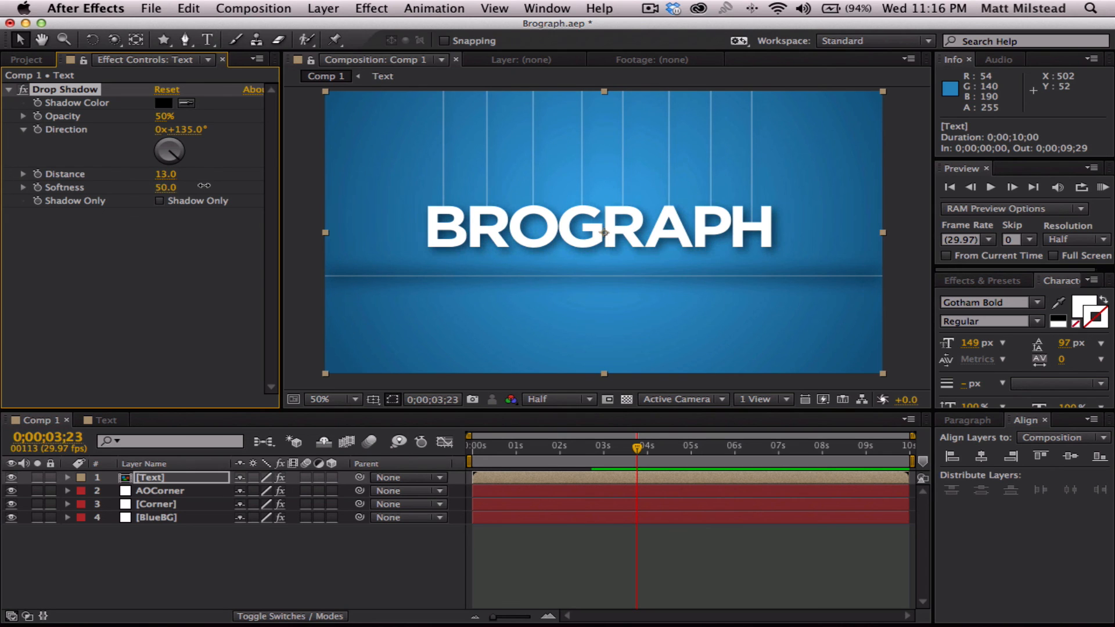
# - Save the project, preview the animation from the first frame and park the playhead at 0;00;00;25
pyautogui.moveTo(637, 447); pyautogui.dragTo(411, 449)
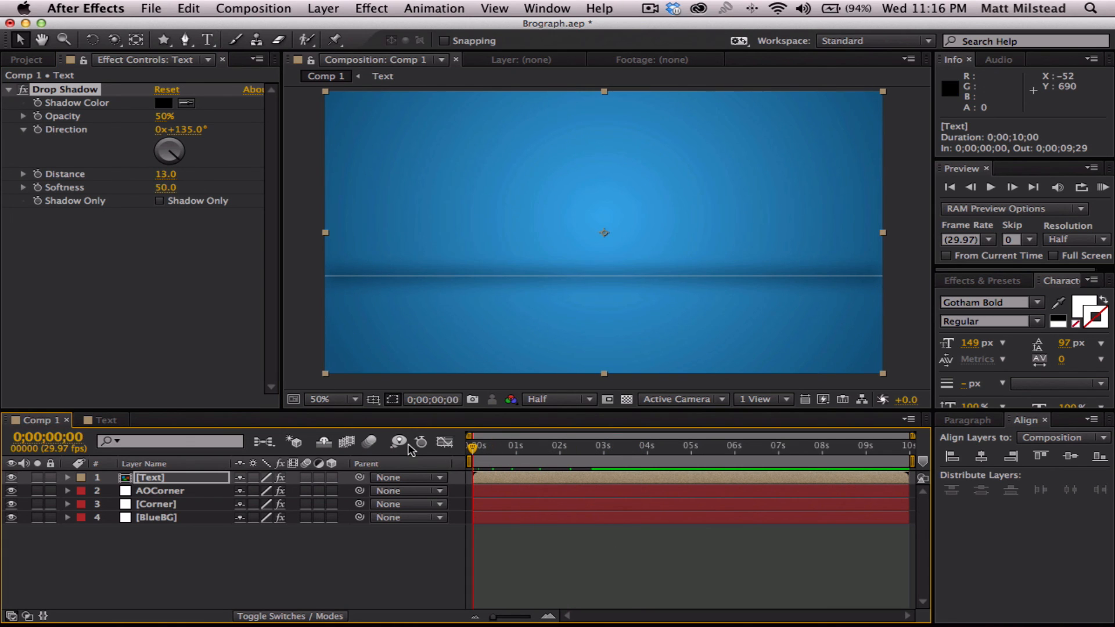
pyautogui.press('super+s')
pyautogui.press('space')
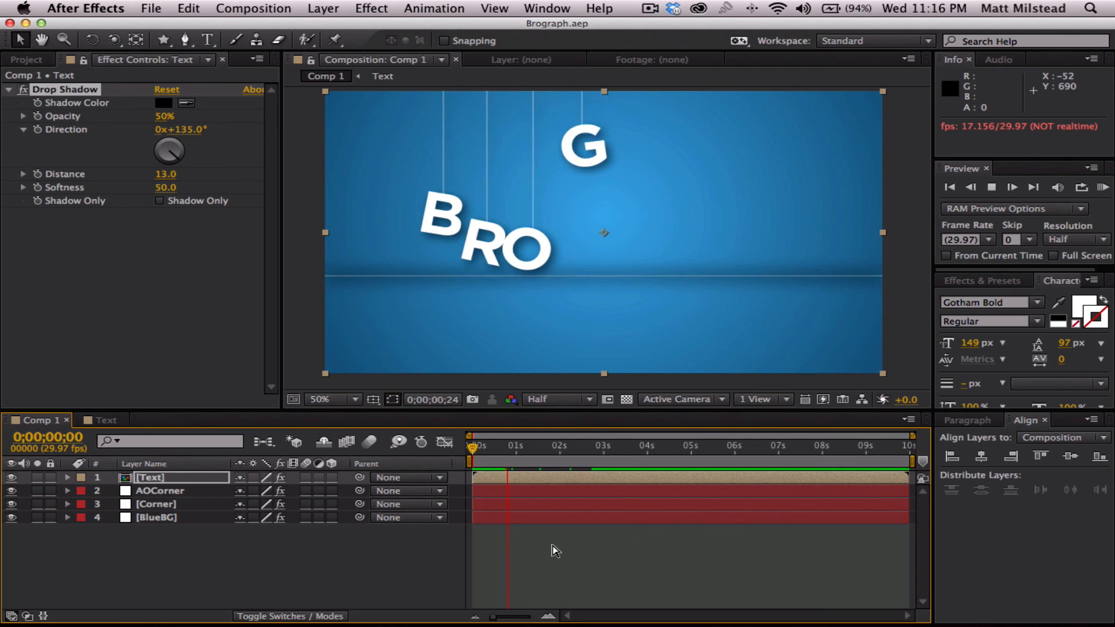
pyautogui.click(527, 446)
pyautogui.moveTo(525, 453); pyautogui.dragTo(509, 448)
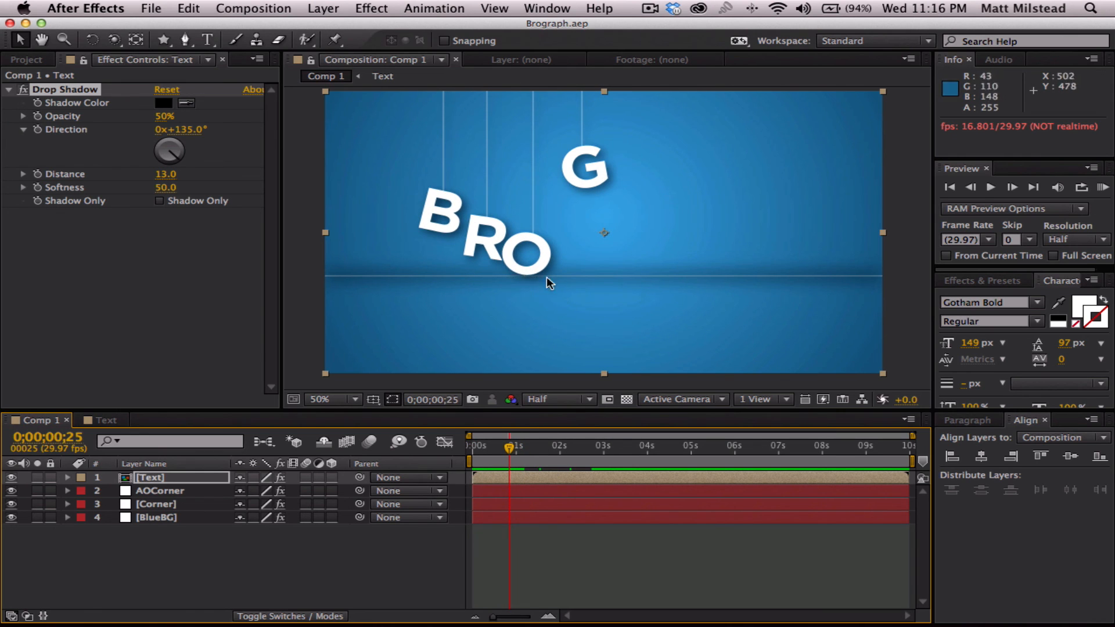
# - Move the AOCorner and Corner layers together 20 px down in the composition, clear of the dropping letters
pyautogui.click(156, 531)
pyautogui.click(155, 494)
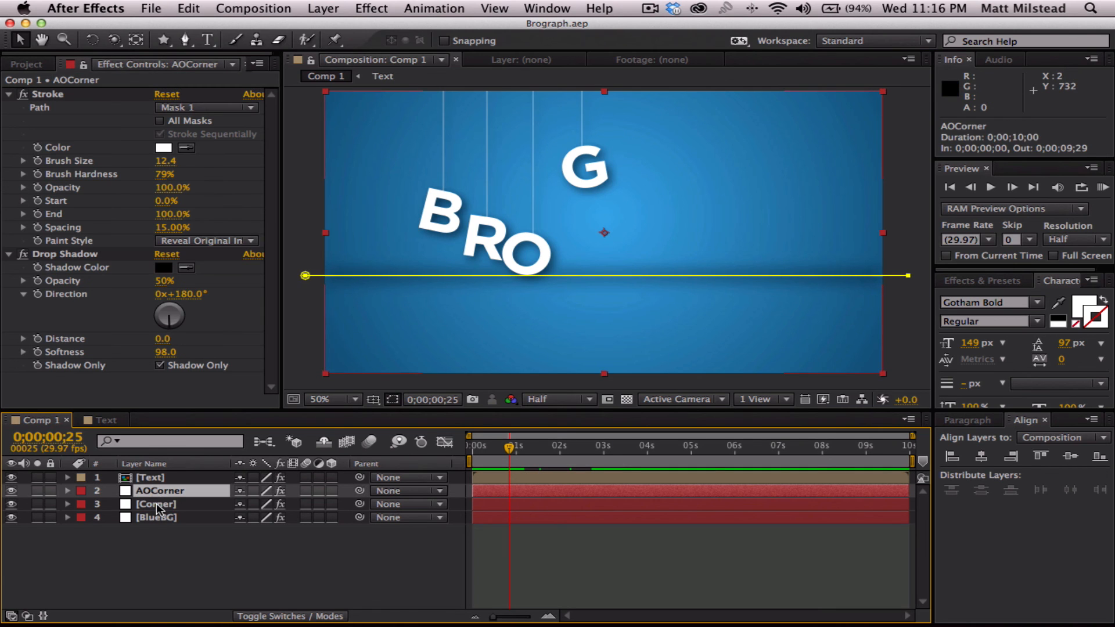
pyautogui.keyDown('shift'); pyautogui.click(155, 504); pyautogui.keyUp('shift')
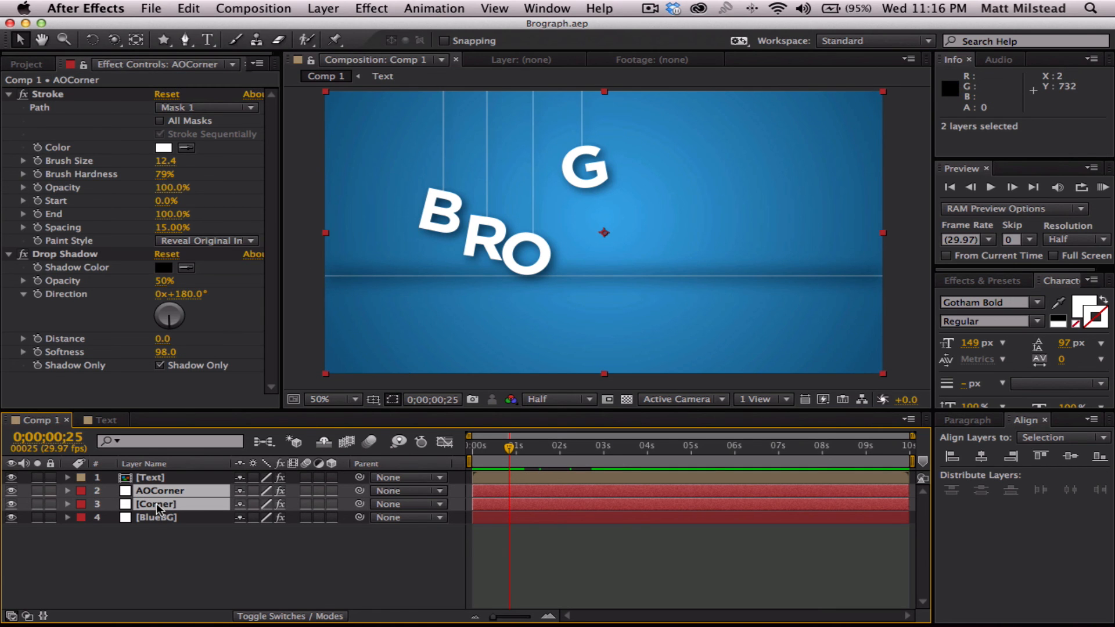
pyautogui.hotkey('shift', 'Down')
pyautogui.hotkey('shift', 'Down')
pyautogui.click(541, 580)
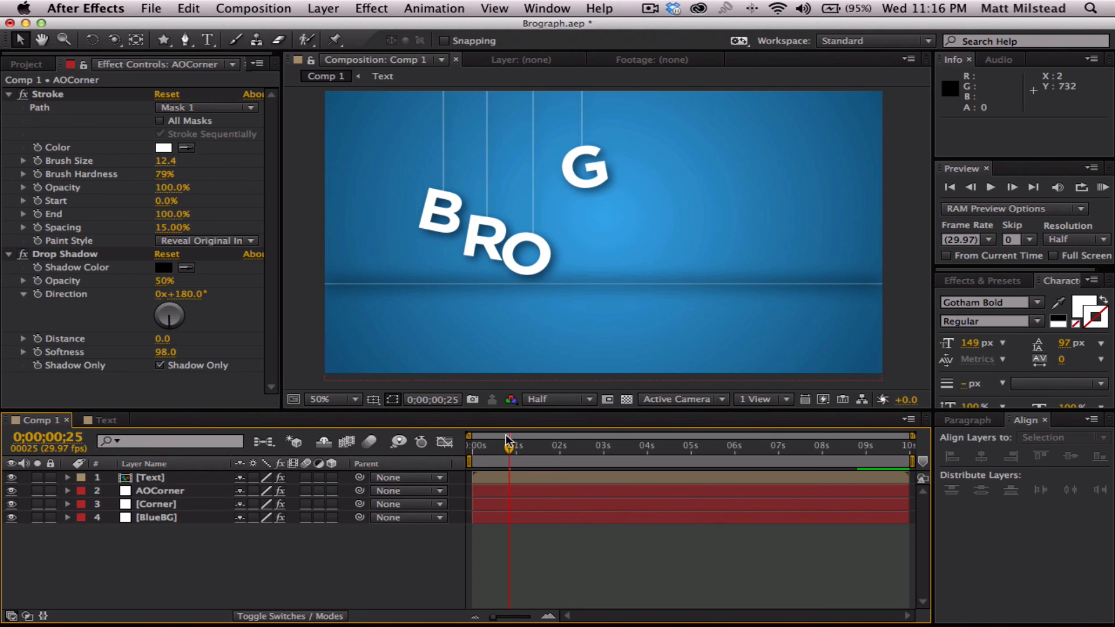
# - Preview the animation up to 0;00;03;08 and save the project
pyautogui.press('space')
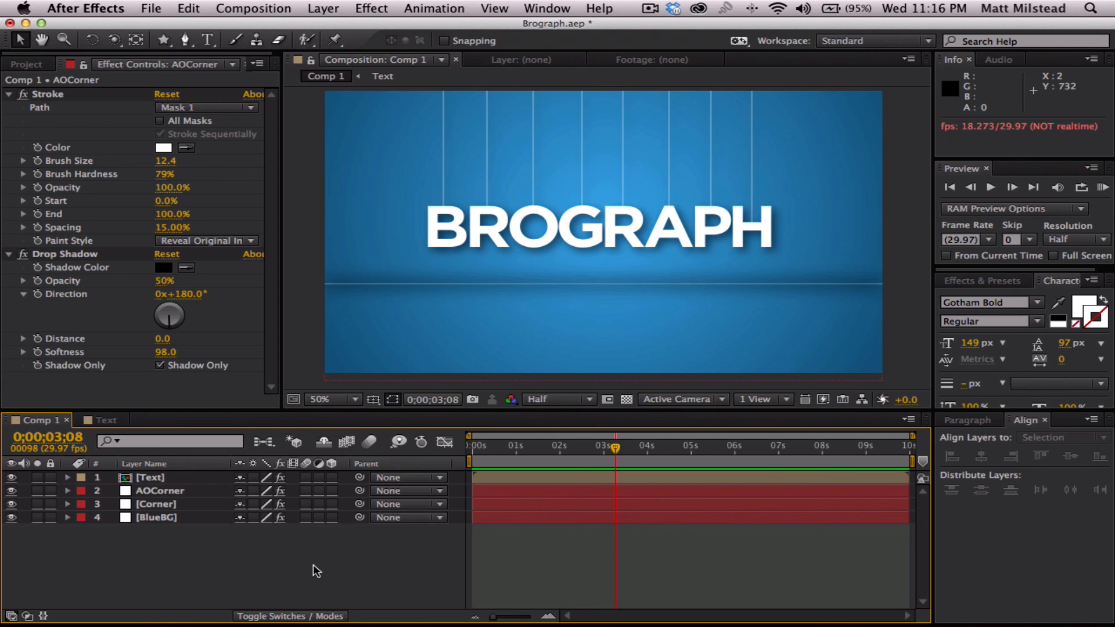
pyautogui.press('space')
pyautogui.press('super+s')
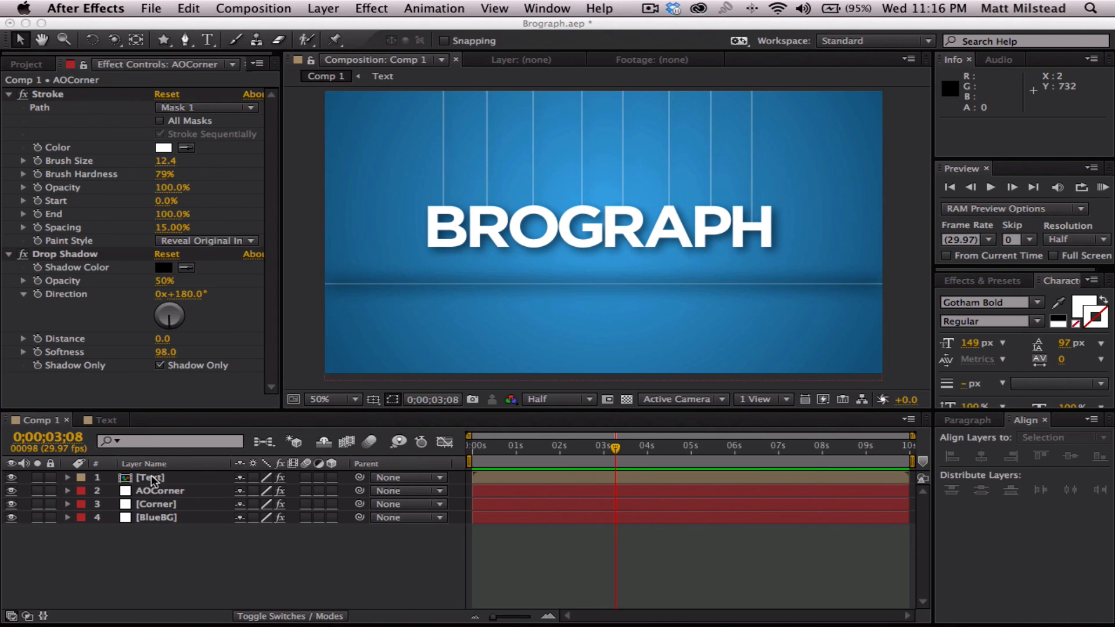
# - Duplicate the Text layer in Comp 1 and deselect the copy
pyautogui.click(150, 475)
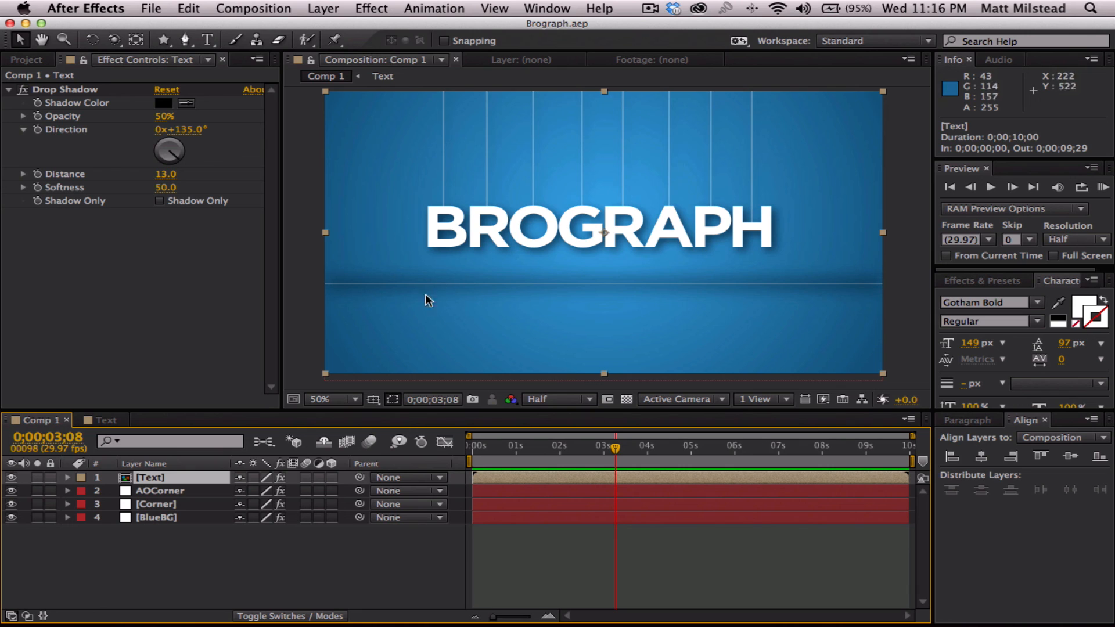
pyautogui.click(149, 567)
pyautogui.click(150, 480)
pyautogui.press('super+d')
pyautogui.click(214, 556)
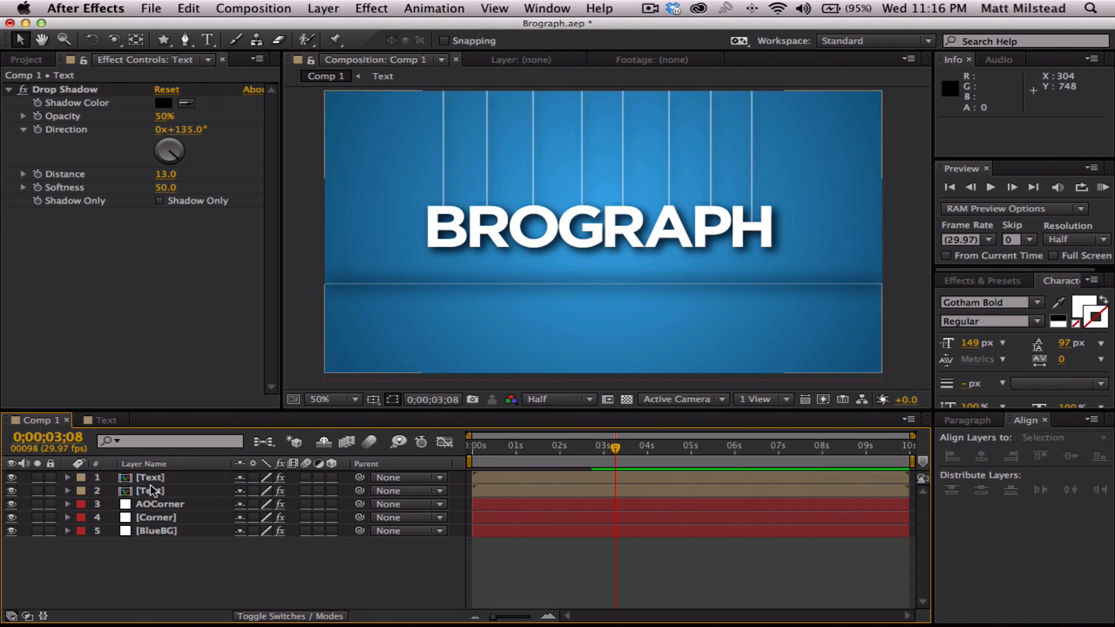
# - Make the lower Text layer 3D and move it about 112 px down in the composition
pyautogui.click(208, 493)
pyautogui.click(331, 491)
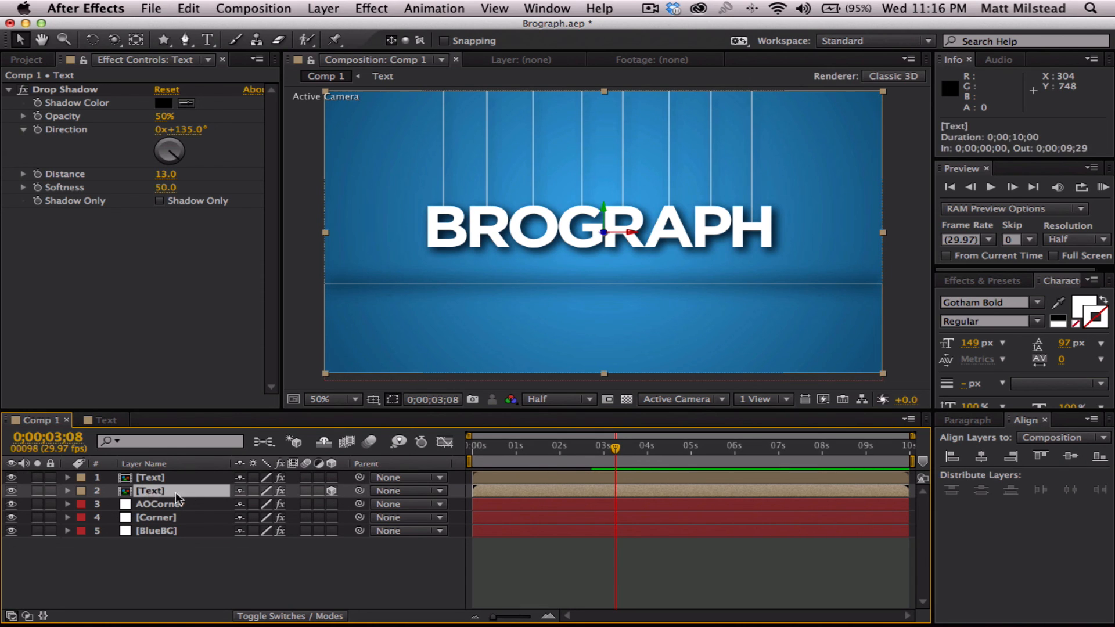
pyautogui.moveTo(587, 189); pyautogui.dragTo(588, 231)
# - Set the lower Text layer's X Rotation to 112° and move it about 59 px further down to lie like a floor reflection
pyautogui.press('r')
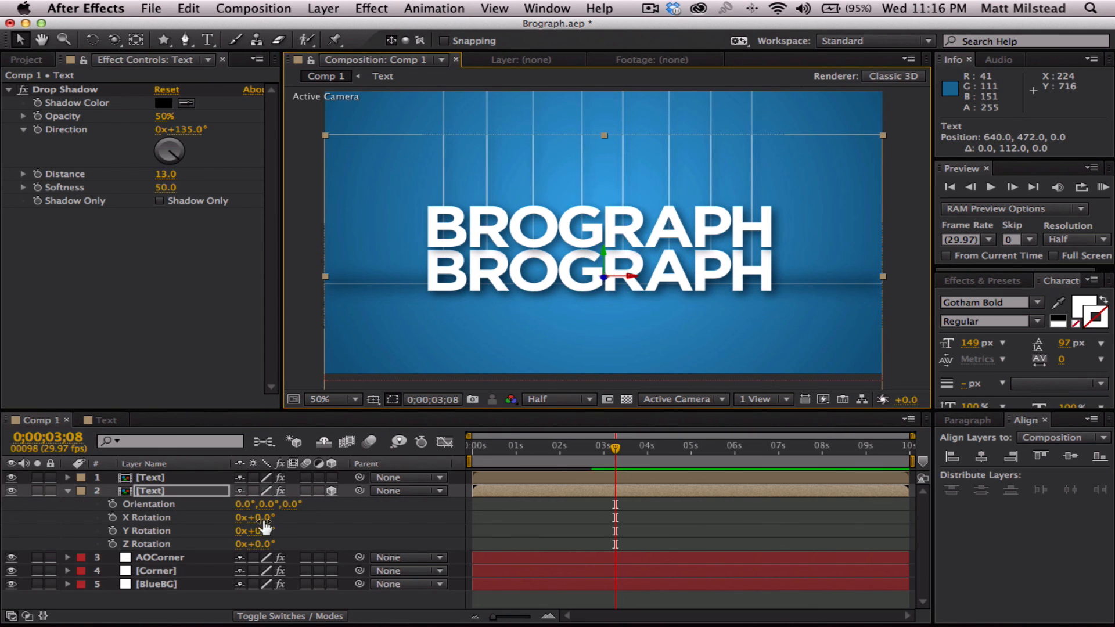
pyautogui.moveTo(256, 546); pyautogui.dragTo(348, 500)
pyautogui.press('super+z')
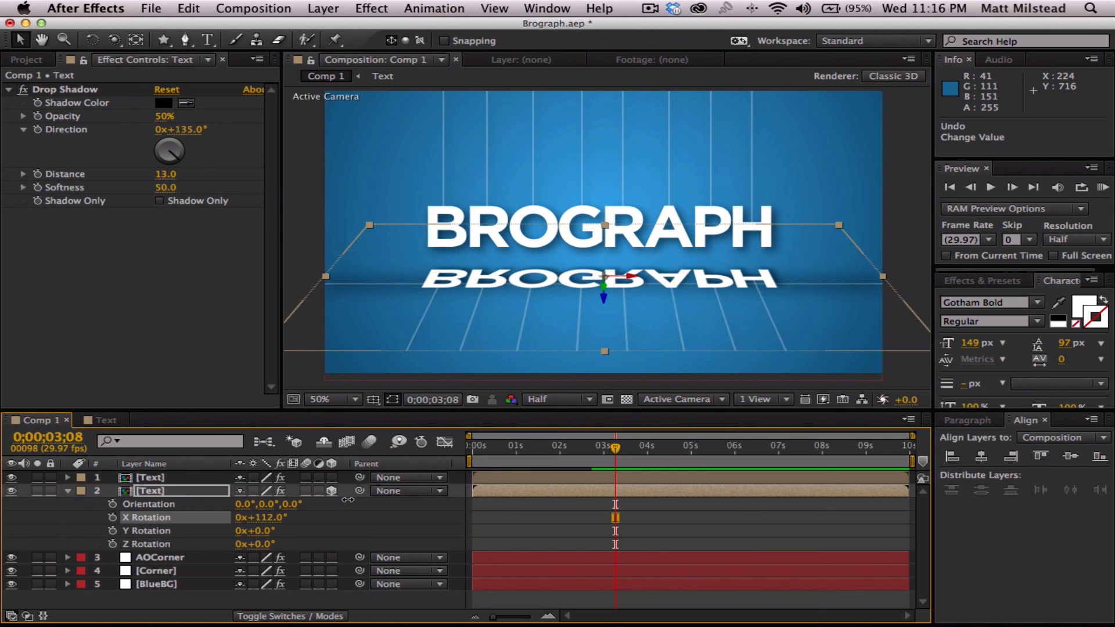
pyautogui.moveTo(510, 280); pyautogui.dragTo(511, 304)
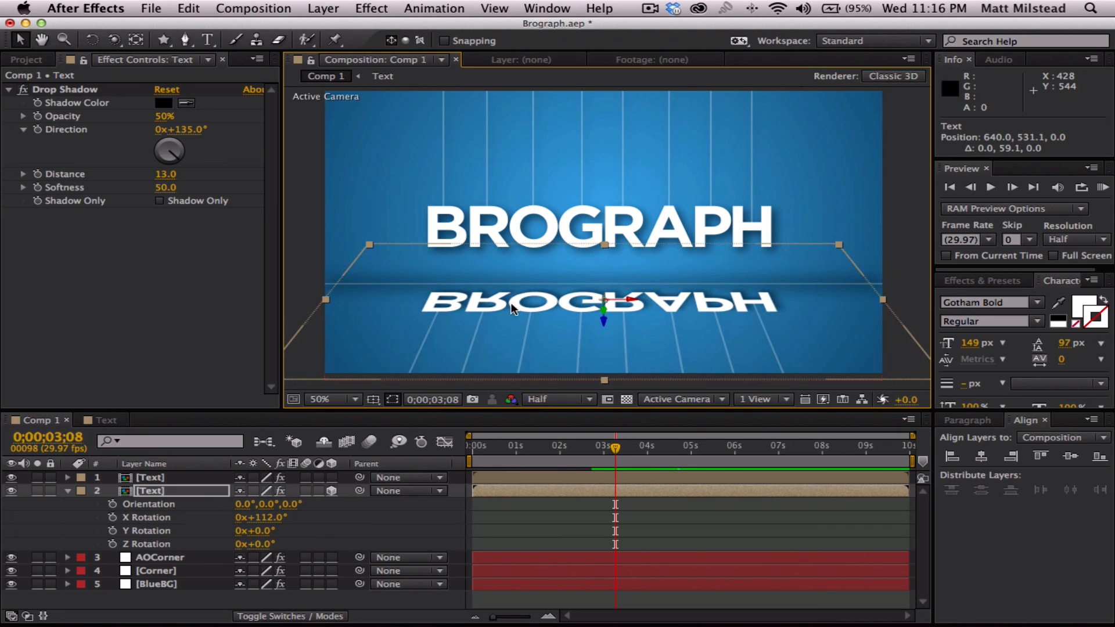
# - Nudge the AOCorner, Corner and lower Text layers together about 40 px up in the composition
pyautogui.click(161, 558)
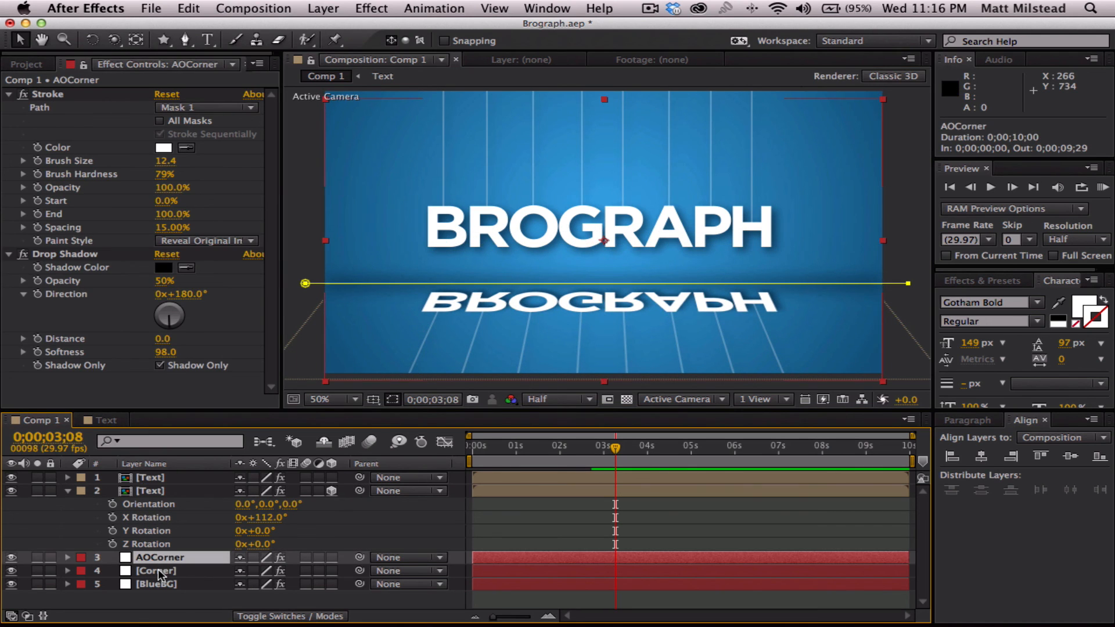
pyautogui.keyDown('shift'); pyautogui.click(158, 571); pyautogui.keyUp('shift')
pyautogui.keyDown('shift'); pyautogui.click(152, 491); pyautogui.keyUp('shift')
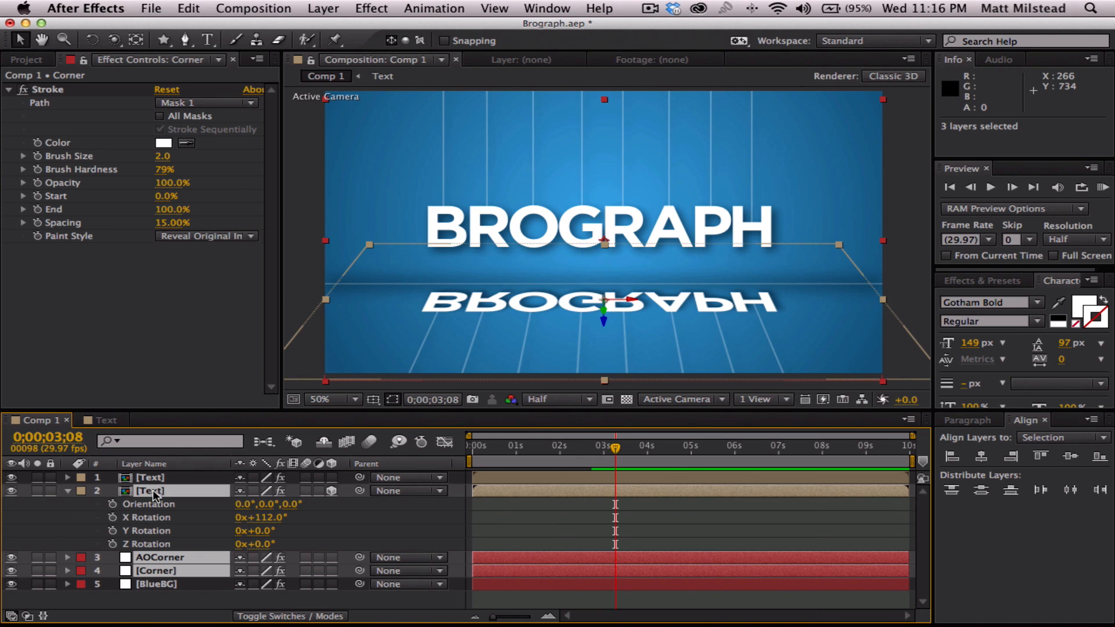
pyautogui.hotkey('shift', 'Up')
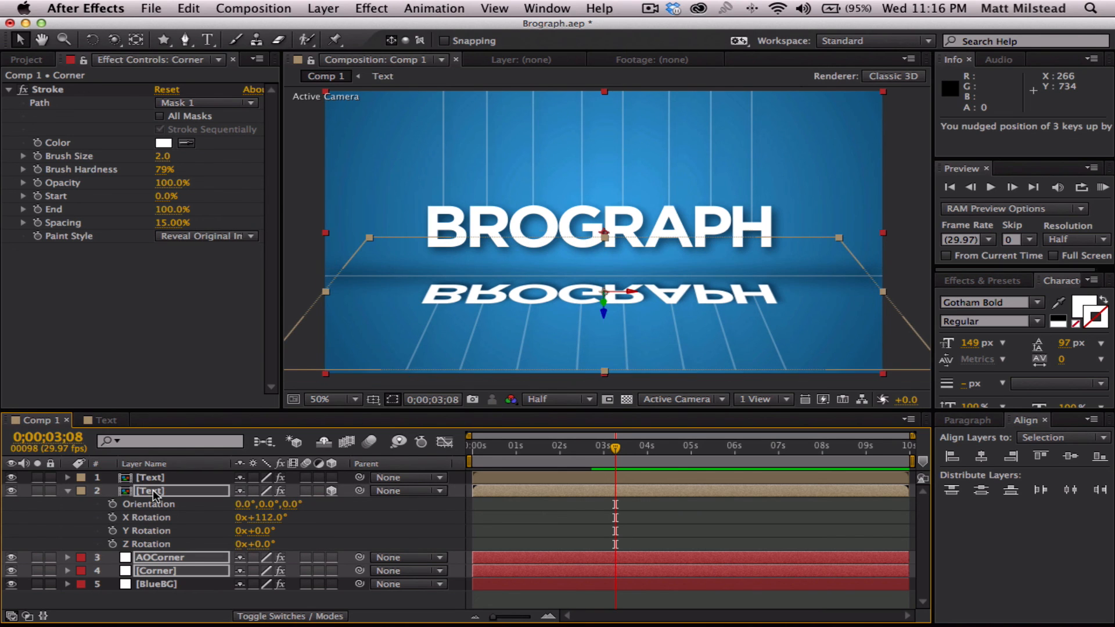
pyautogui.hotkey('shift', 'Up')
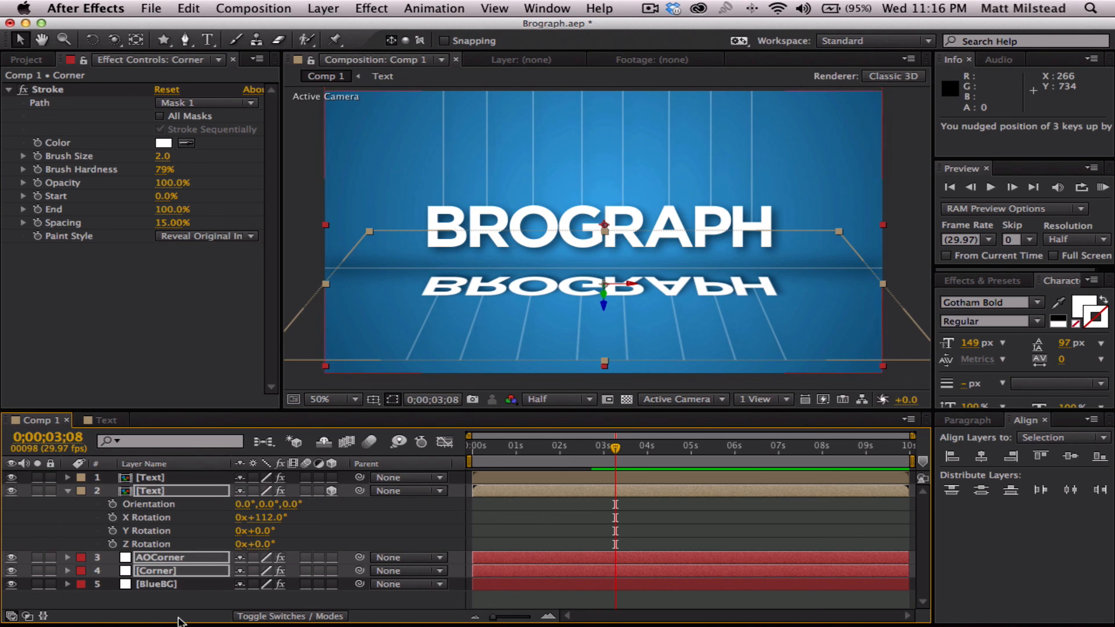
pyautogui.click(176, 605)
# - Move only the reflected Text layer about 29 px down, away from the corner line
pyautogui.click(159, 491)
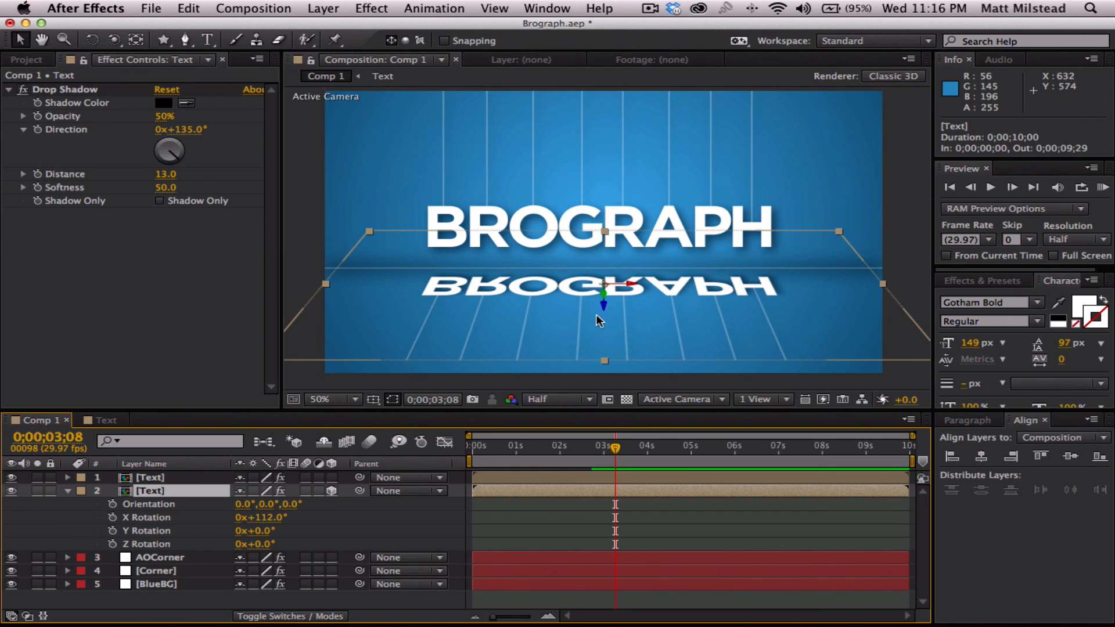
pyautogui.moveTo(580, 315); pyautogui.dragTo(578, 323)
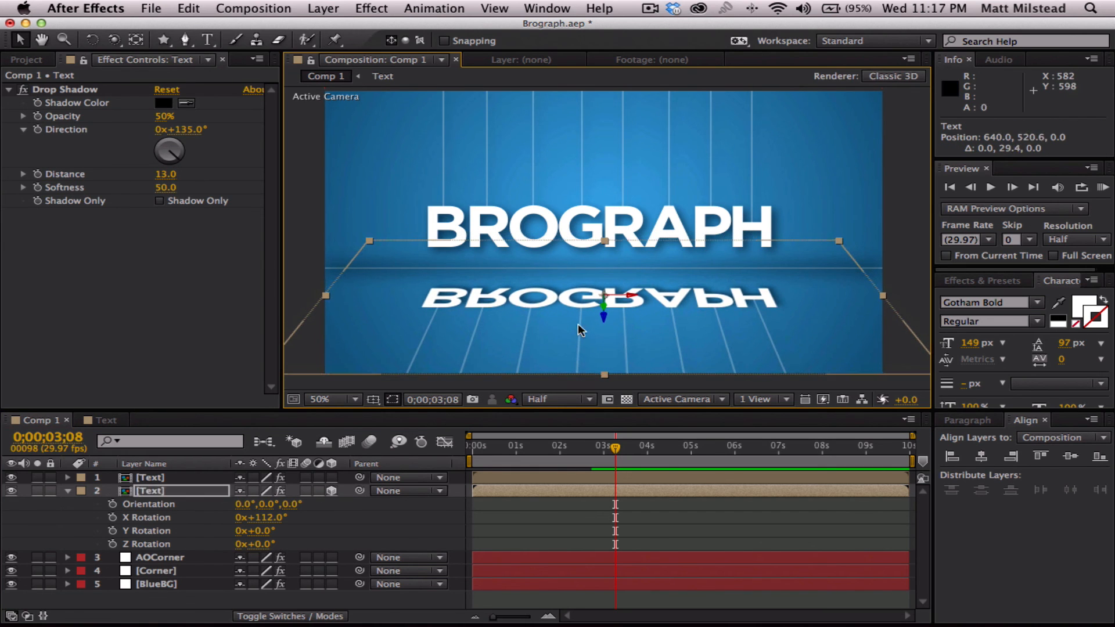
pyautogui.click(529, 534)
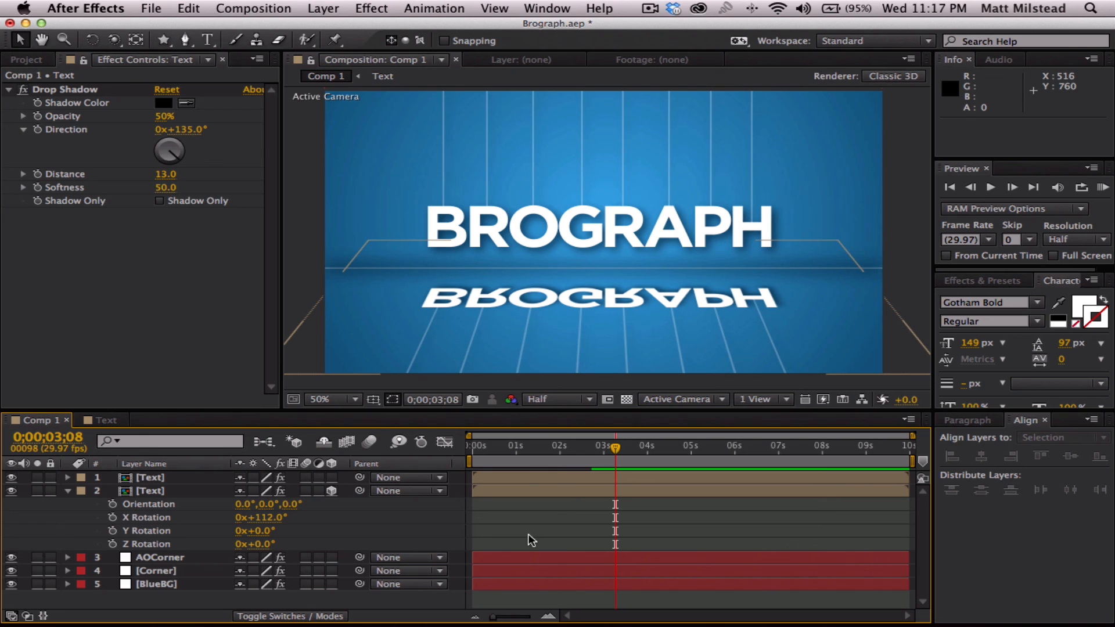
# - Set the reflected Text layer's Opacity to 28%
pyautogui.click(152, 493)
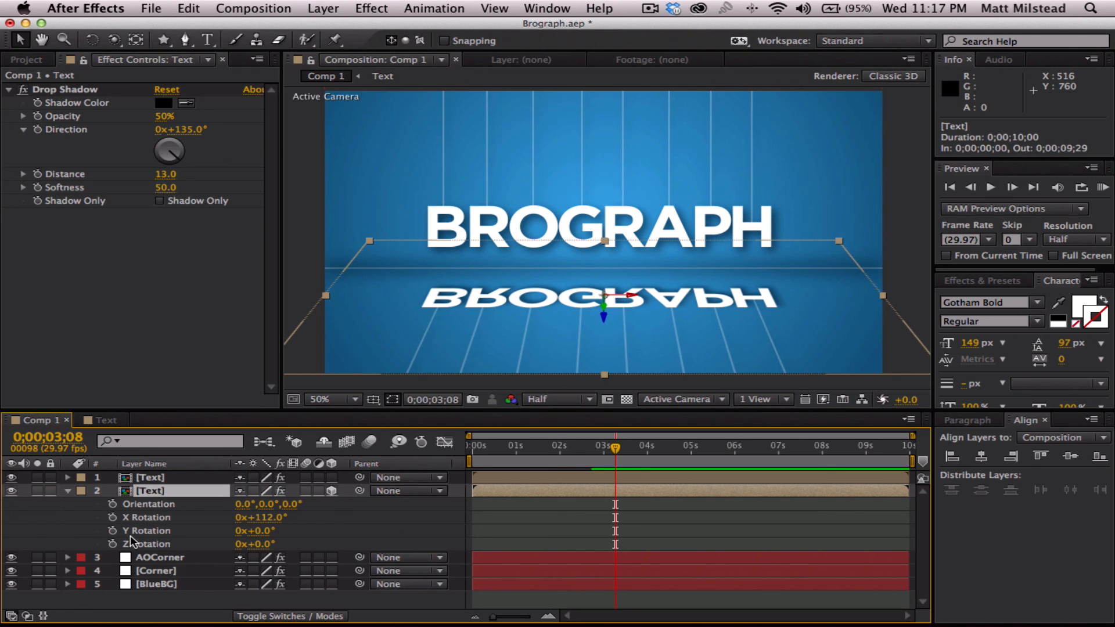
pyautogui.press('t')
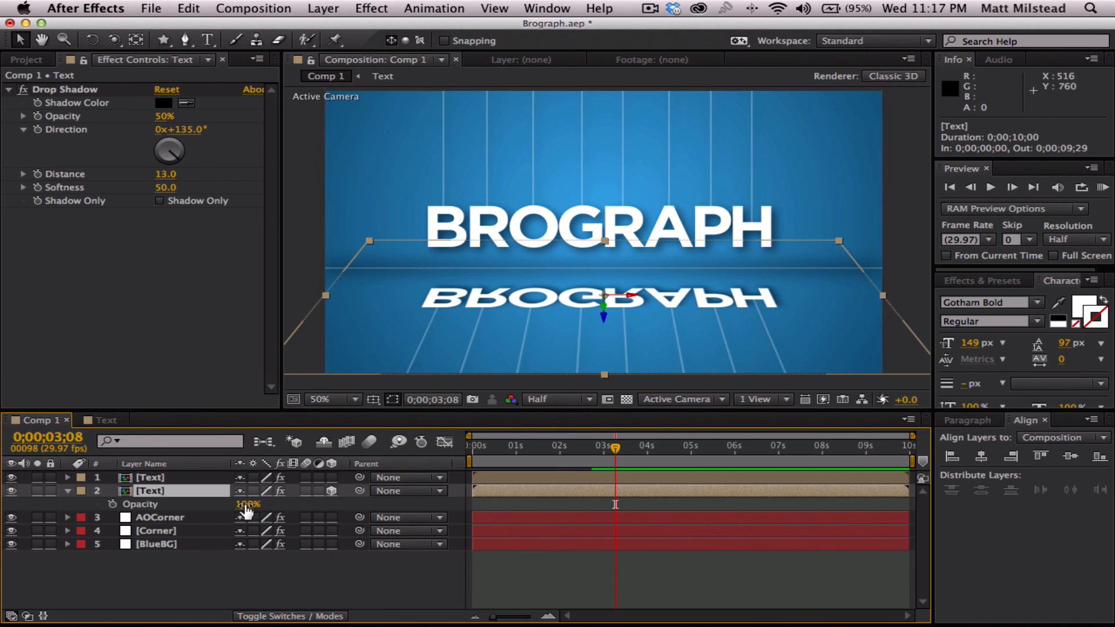
pyautogui.moveTo(247, 504); pyautogui.dragTo(191, 507)
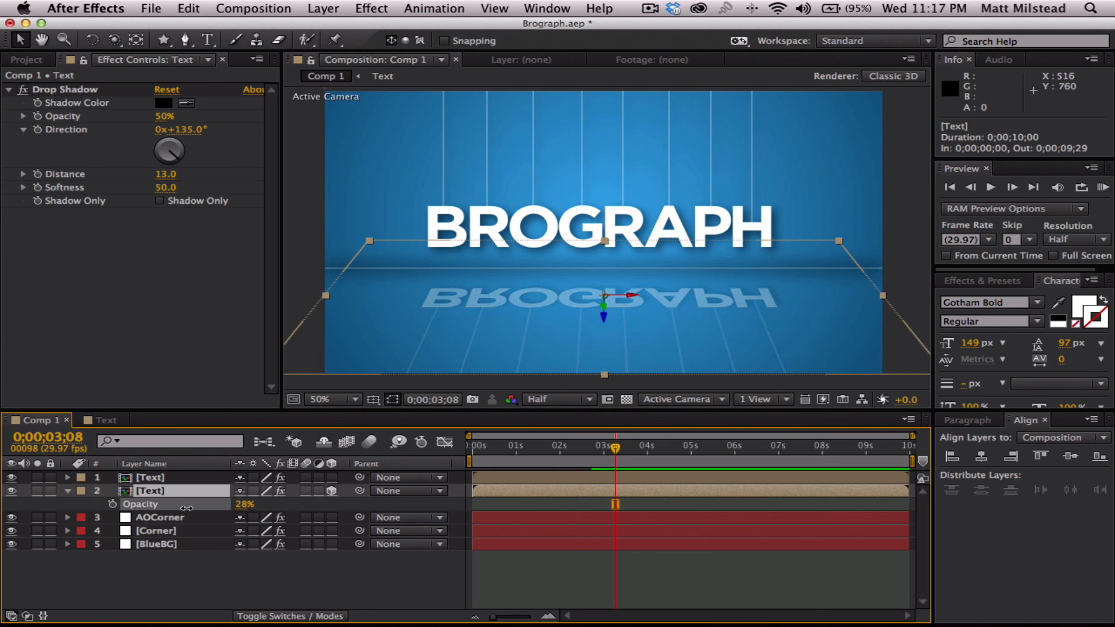
pyautogui.click(718, 578)
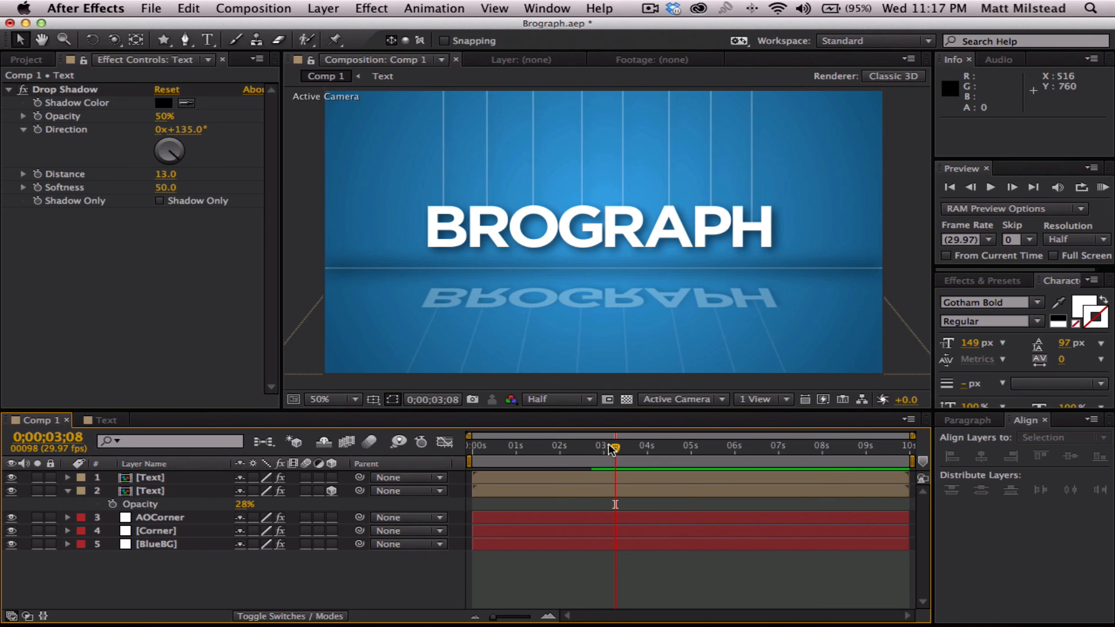
# - Preview the reflected animation from the first frame up to 0;00;05;26 and collapse the lower Text layer's properties
pyautogui.moveTo(613, 449)
pyautogui.mouseDown()
pyautogui.moveTo(473, 449)
pyautogui.moveTo(592, 450)
pyautogui.mouseUp()
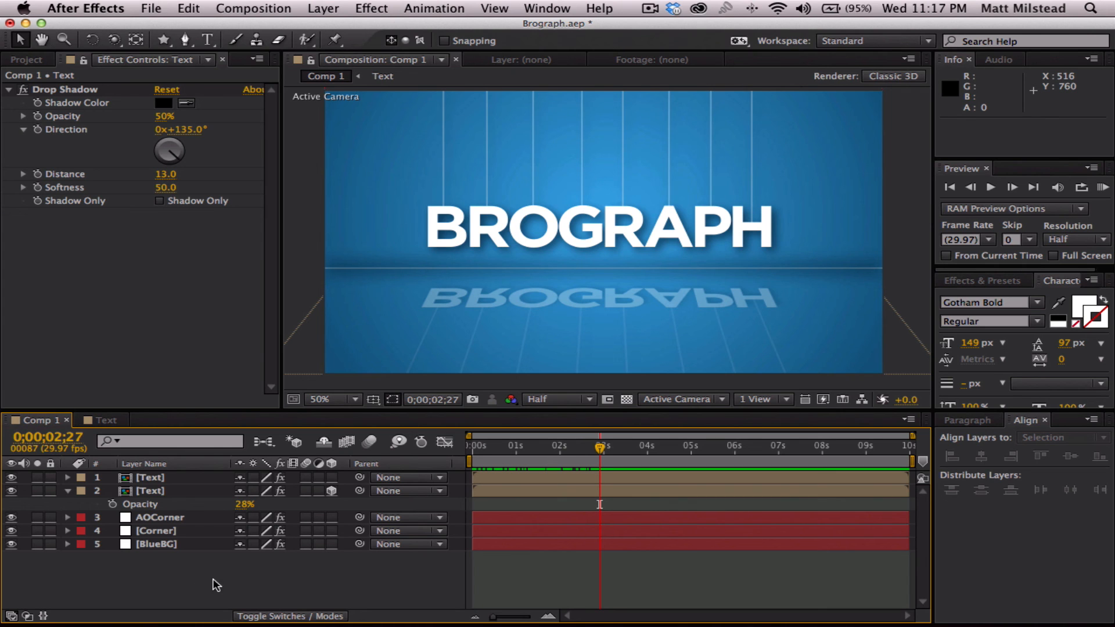
pyautogui.moveTo(567, 443); pyautogui.dragTo(363, 441)
pyautogui.press('space')
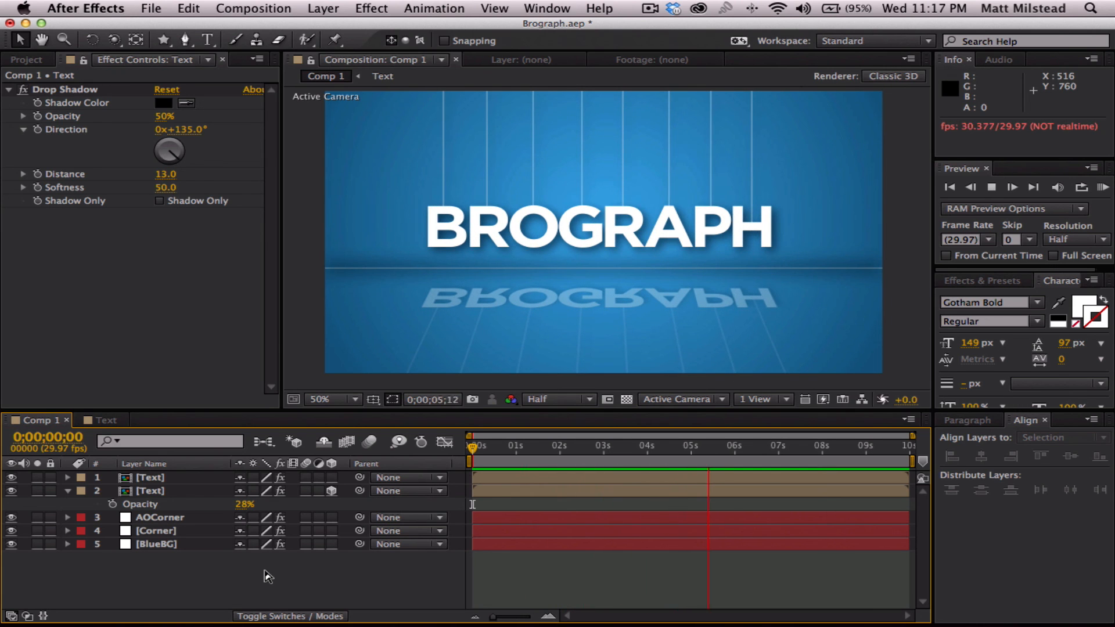
pyautogui.press('space')
pyautogui.click(67, 493)
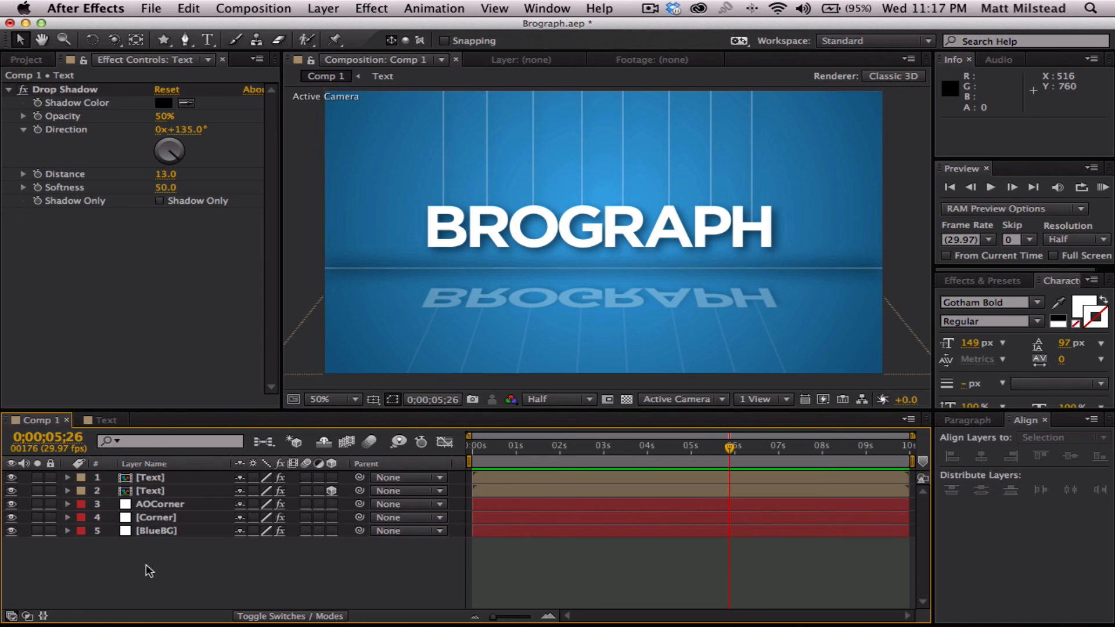
# - Create a new adjustment layer above all the other layers in Comp 1
pyautogui.rightClick(99, 571)
pyautogui.moveTo(261, 464)
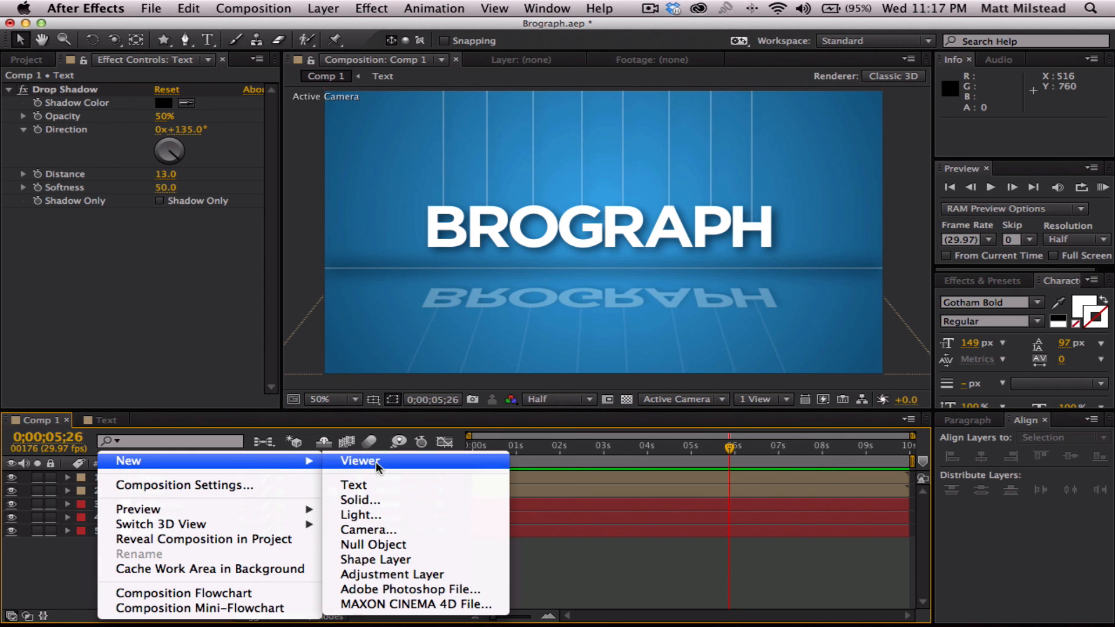
pyautogui.click(392, 574)
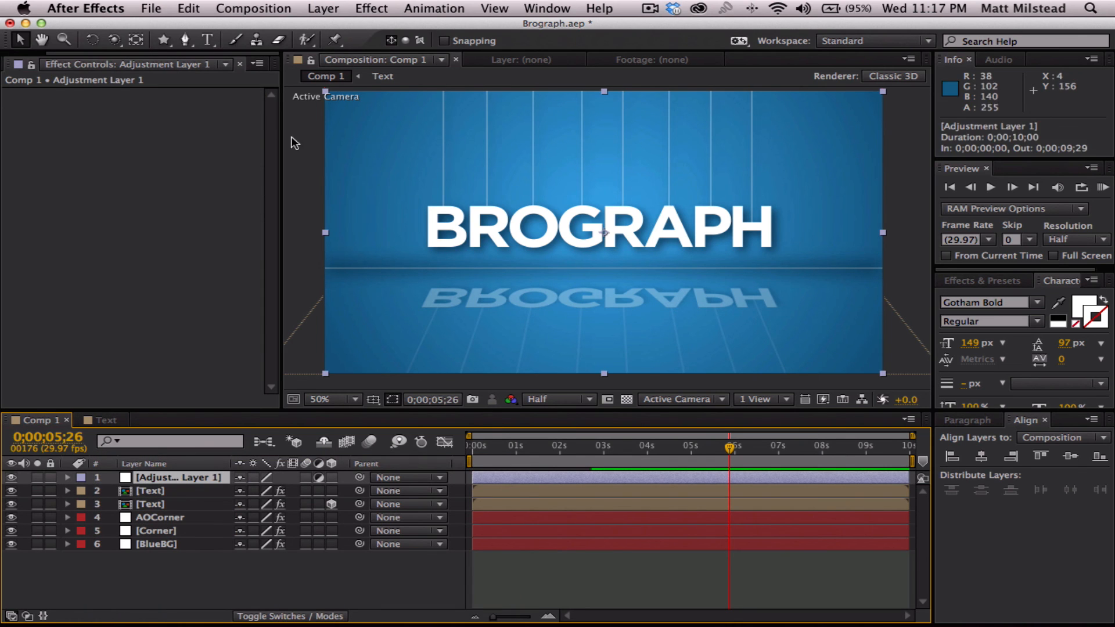
# - Add an elliptical mask filling the whole frame to the adjustment layer and set its mode to Subtract
pyautogui.click(164, 39)
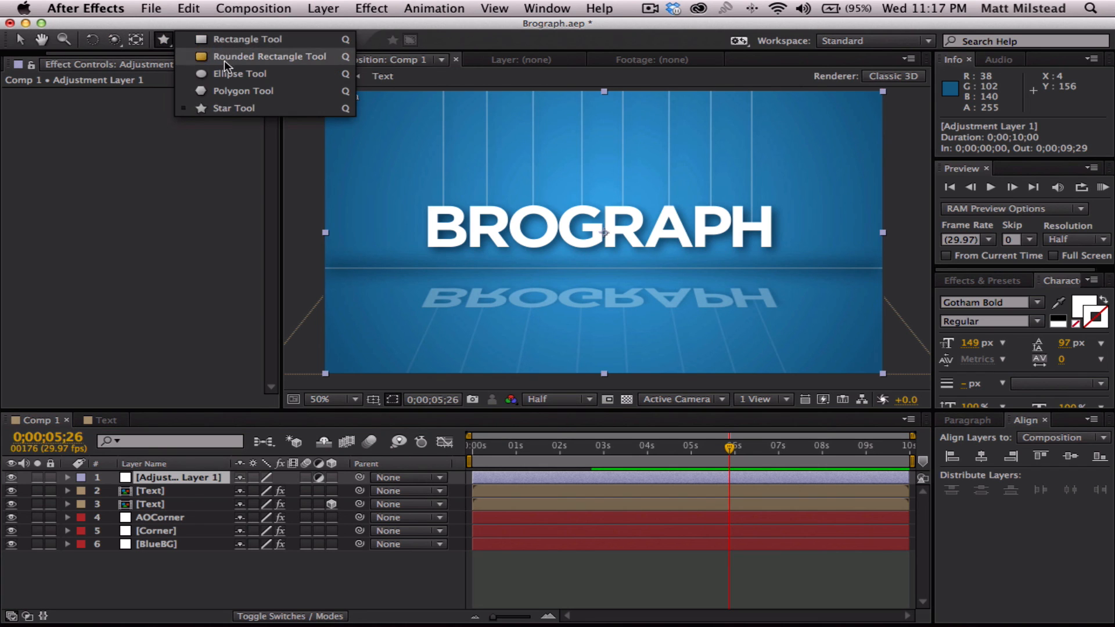
pyautogui.click(207, 76)
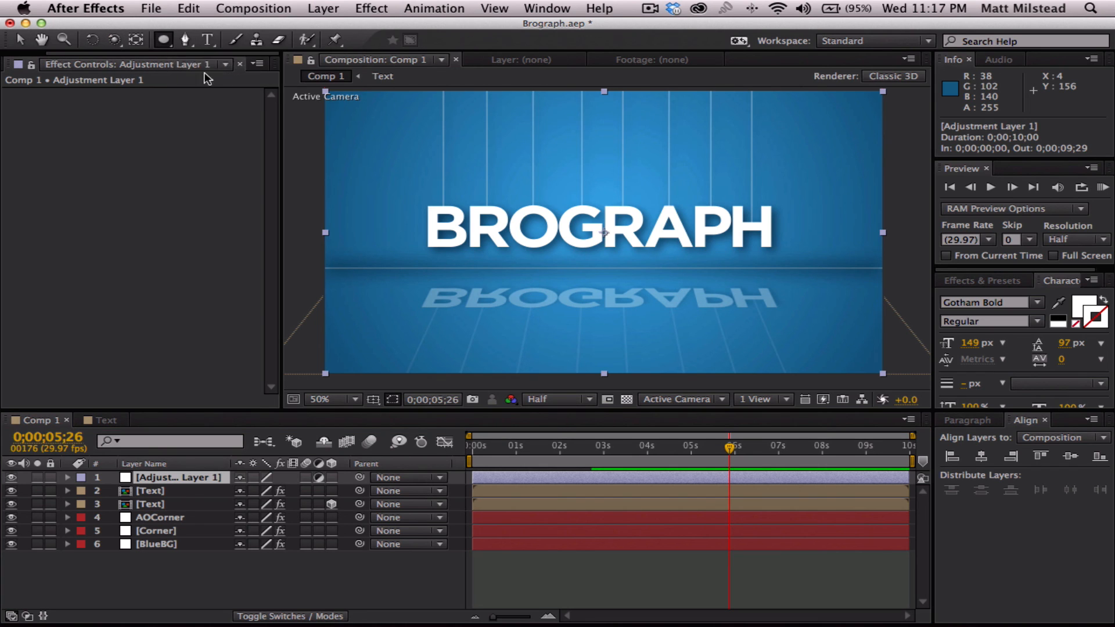
pyautogui.doubleClick(165, 41)
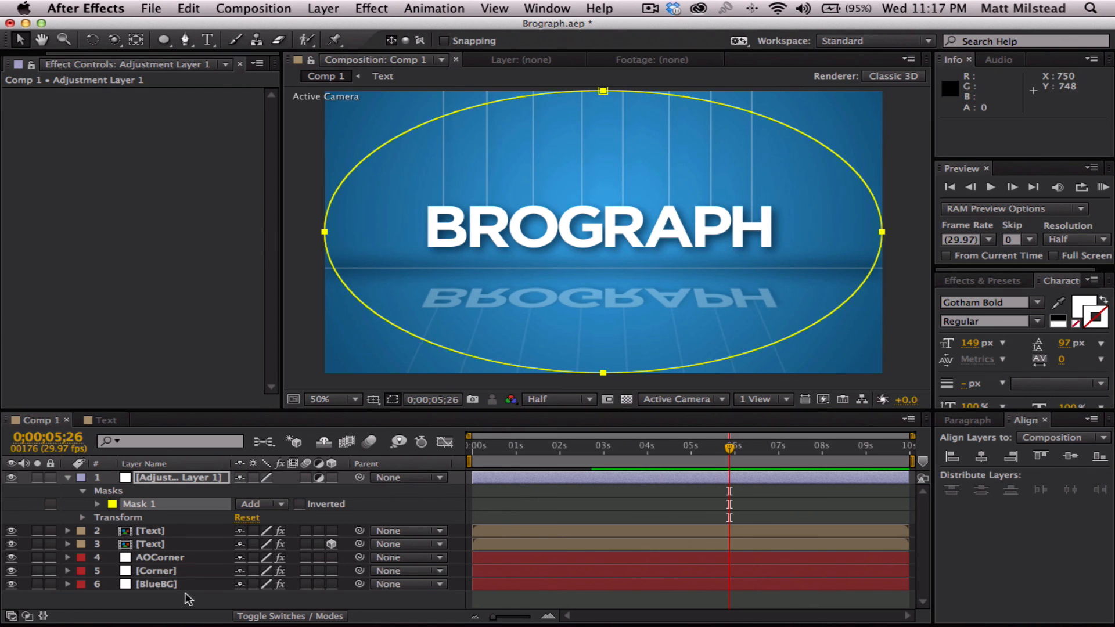
pyautogui.click(259, 503)
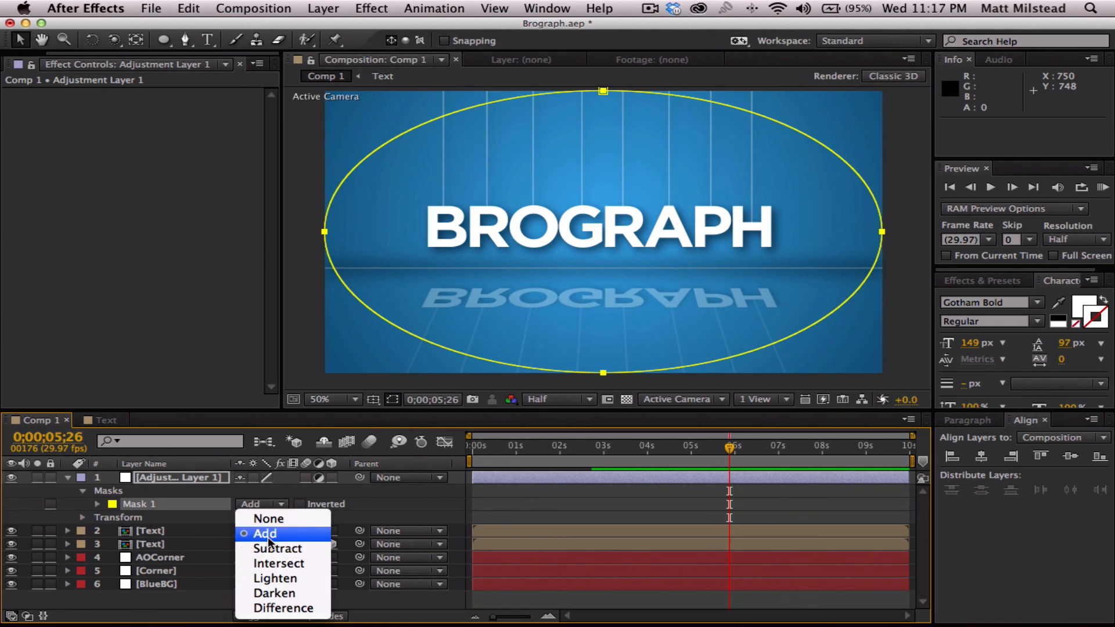
pyautogui.click(270, 549)
# - Apply Curves to the adjustment layer and shape a gentle S-curve with lowered shadows and raised highlights
pyautogui.click(162, 477)
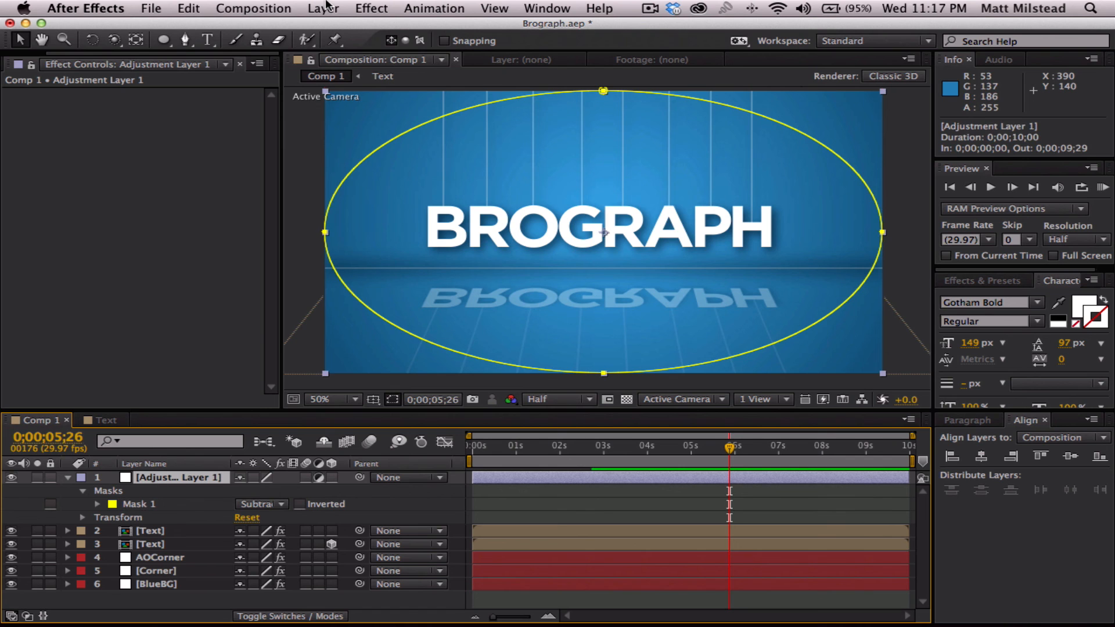
pyautogui.click(372, 9)
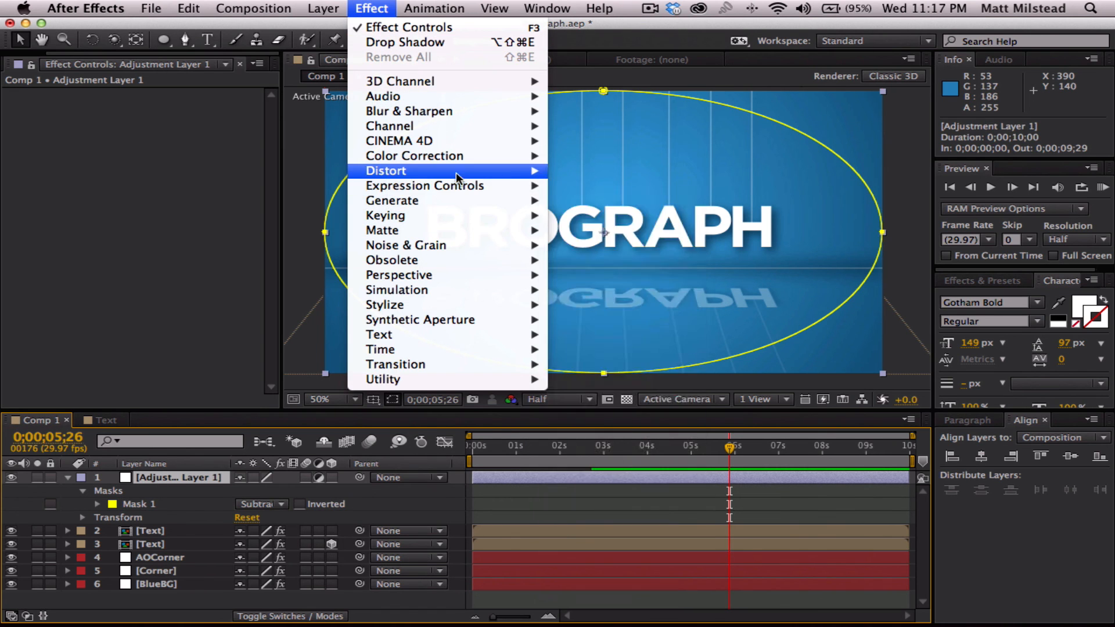
pyautogui.moveTo(451, 205)
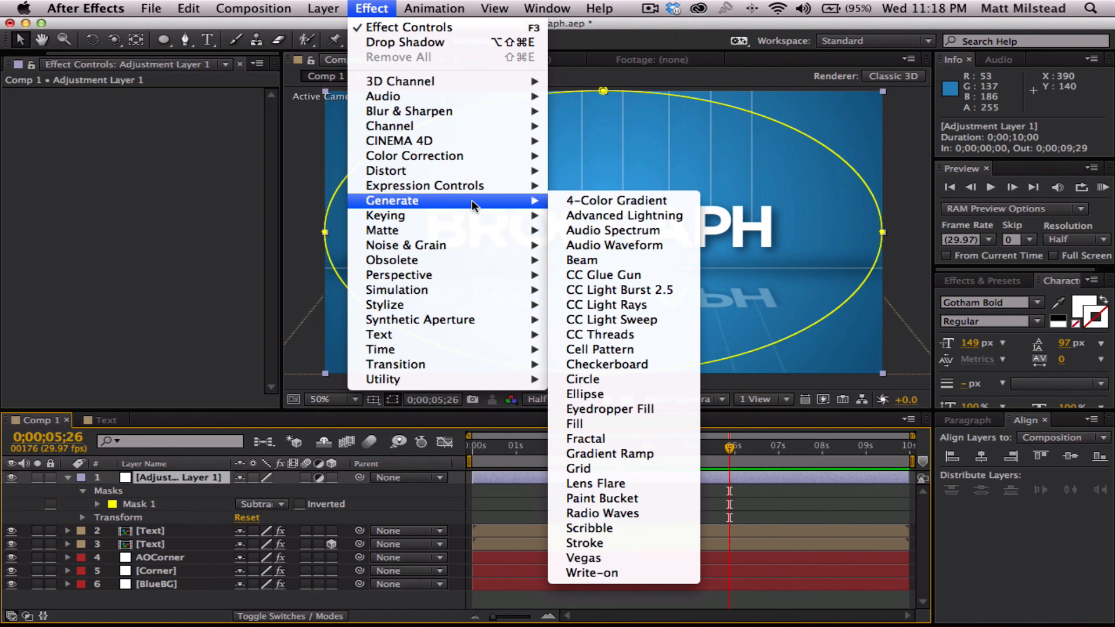
pyautogui.moveTo(473, 156)
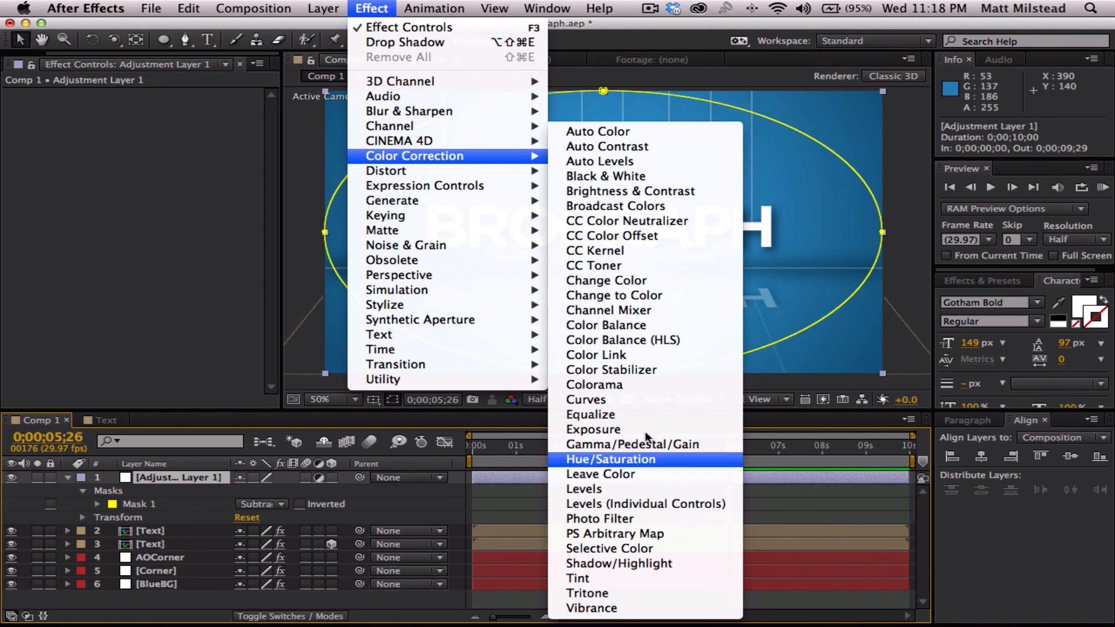
pyautogui.click(598, 400)
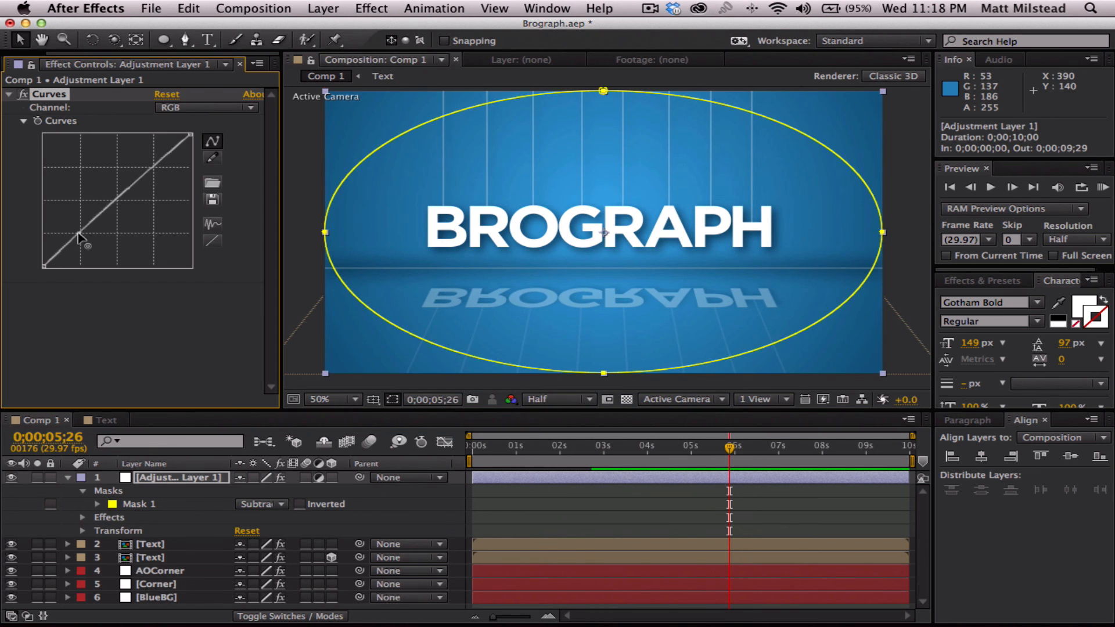
pyautogui.moveTo(79, 236); pyautogui.dragTo(84, 246)
pyautogui.moveTo(157, 175); pyautogui.dragTo(156, 165)
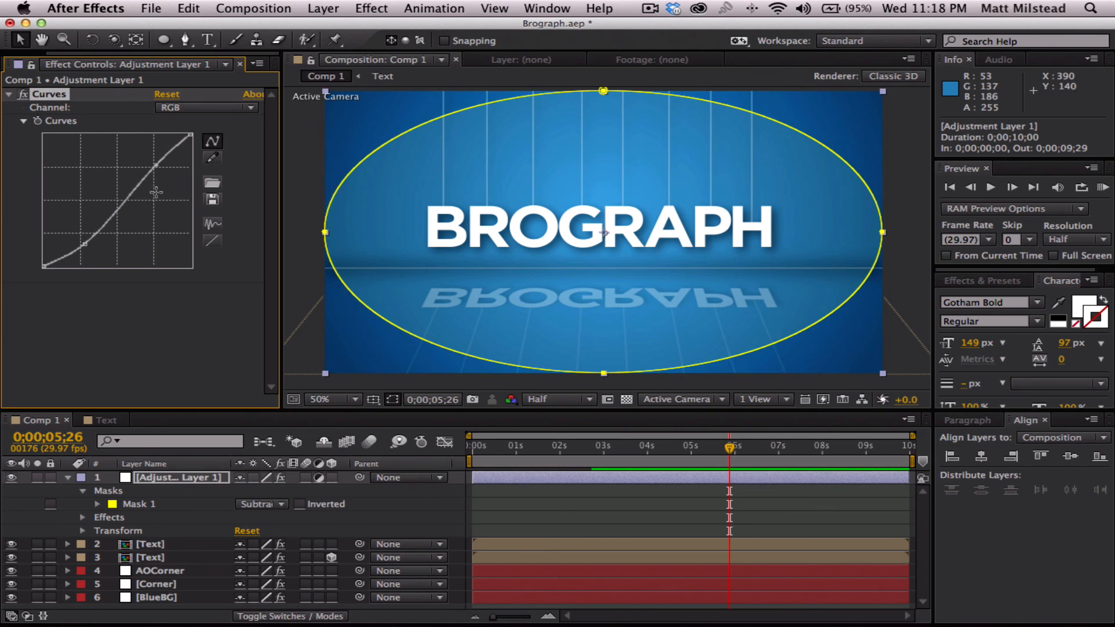
# - Set the adjustment layer's Mask Feather to 100 pixels
pyautogui.click(180, 478)
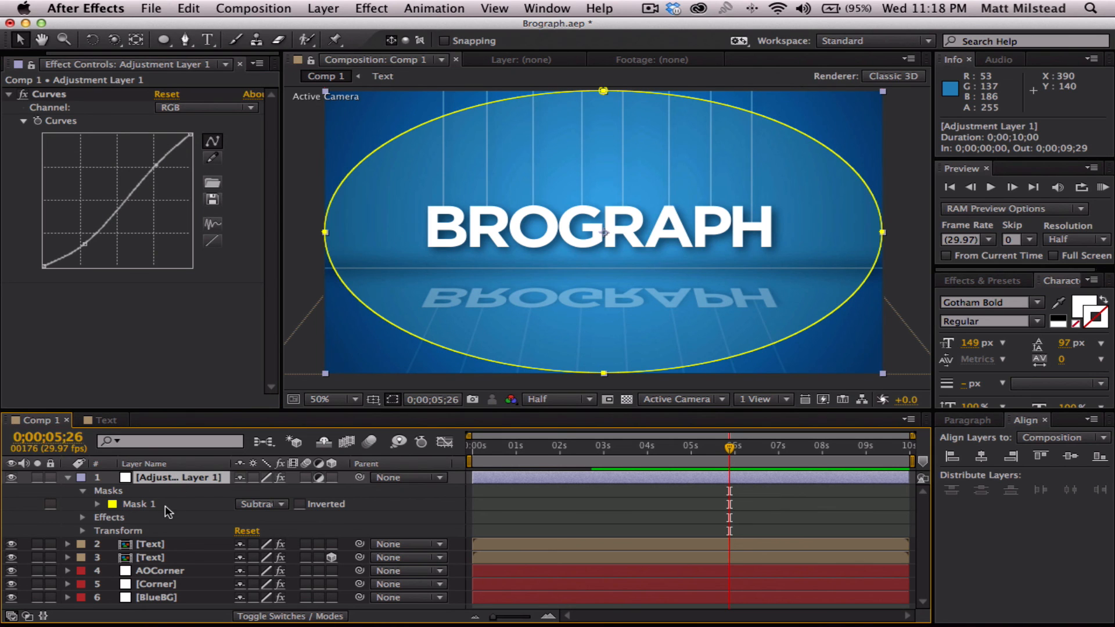
pyautogui.press('f')
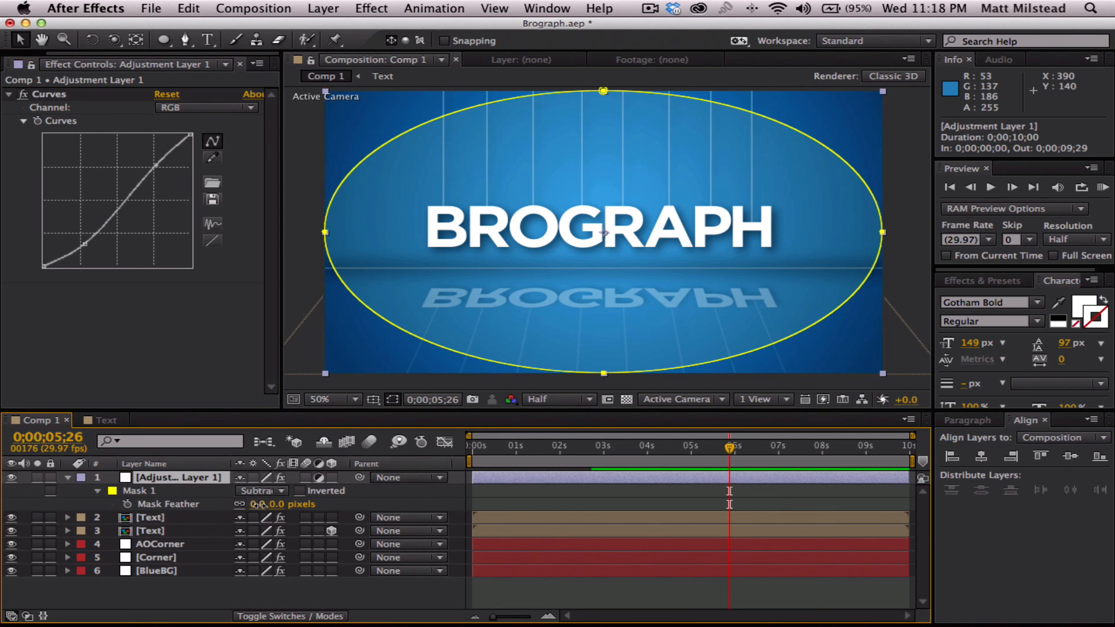
pyautogui.write('100')
pyautogui.press('Return')
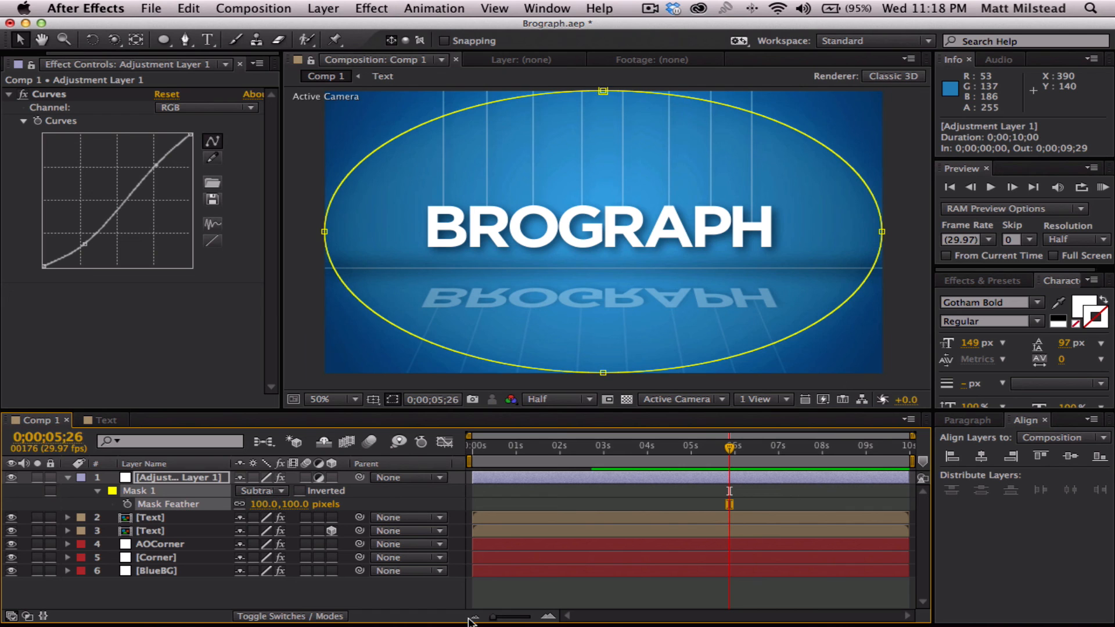
pyautogui.click(611, 598)
# - Preview the animation from the first frame and play a RAM preview of the whole composition
pyautogui.moveTo(712, 446); pyautogui.dragTo(471, 451)
pyautogui.press('space')
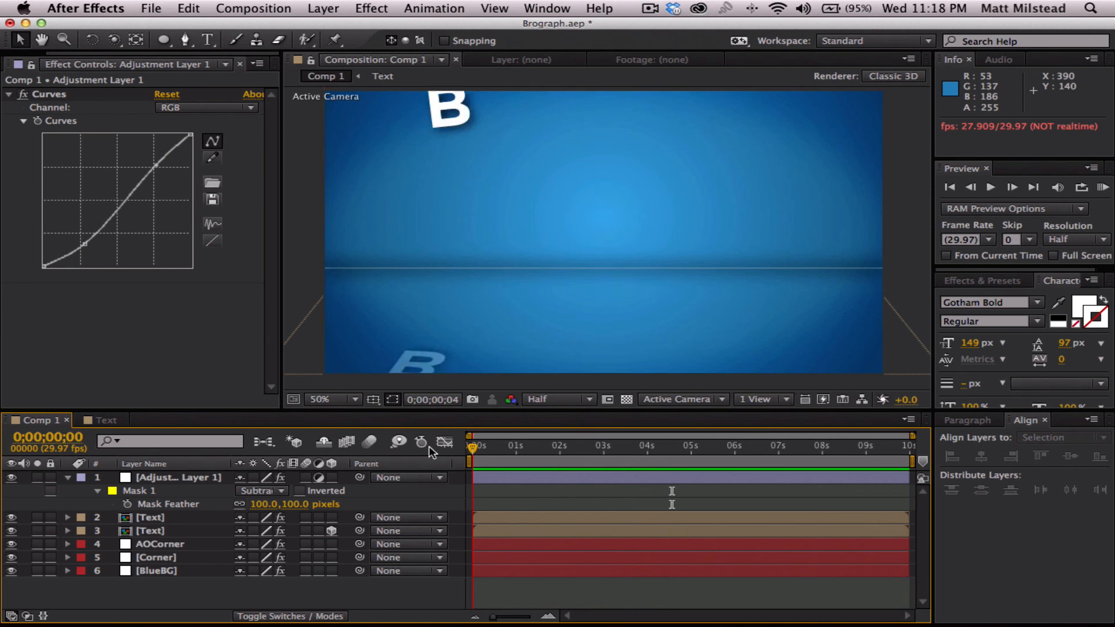
pyautogui.press('space')
pyautogui.click(1102, 187)
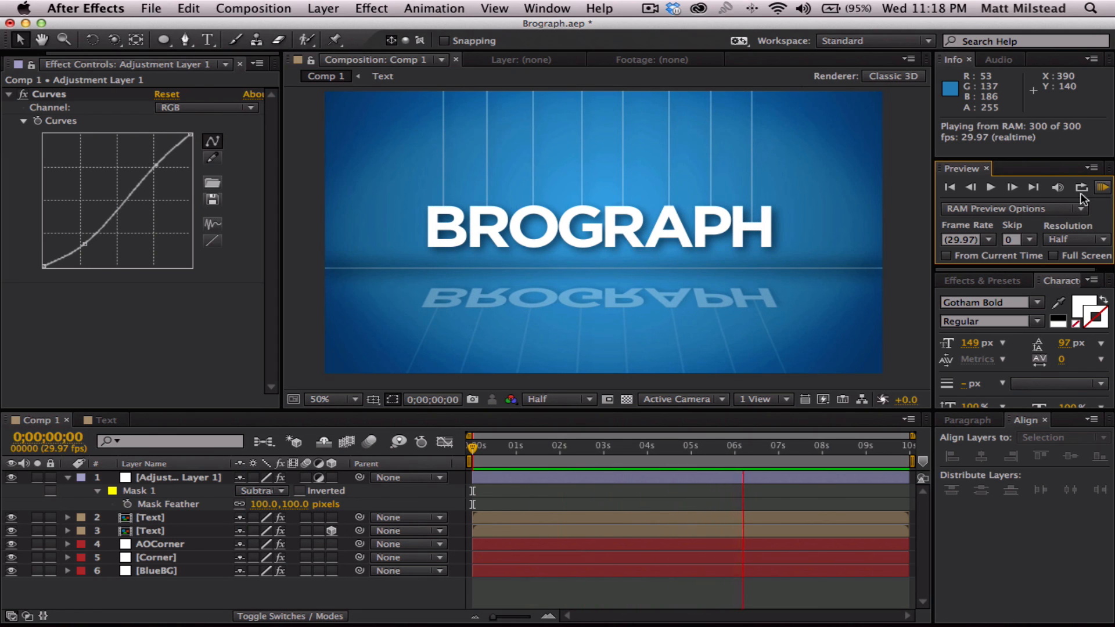
# - End Comp 1's work area at 0;00;04;00 and play a RAM preview of the shortened range from the first frame
pyautogui.moveTo(627, 451); pyautogui.dragTo(648, 453)
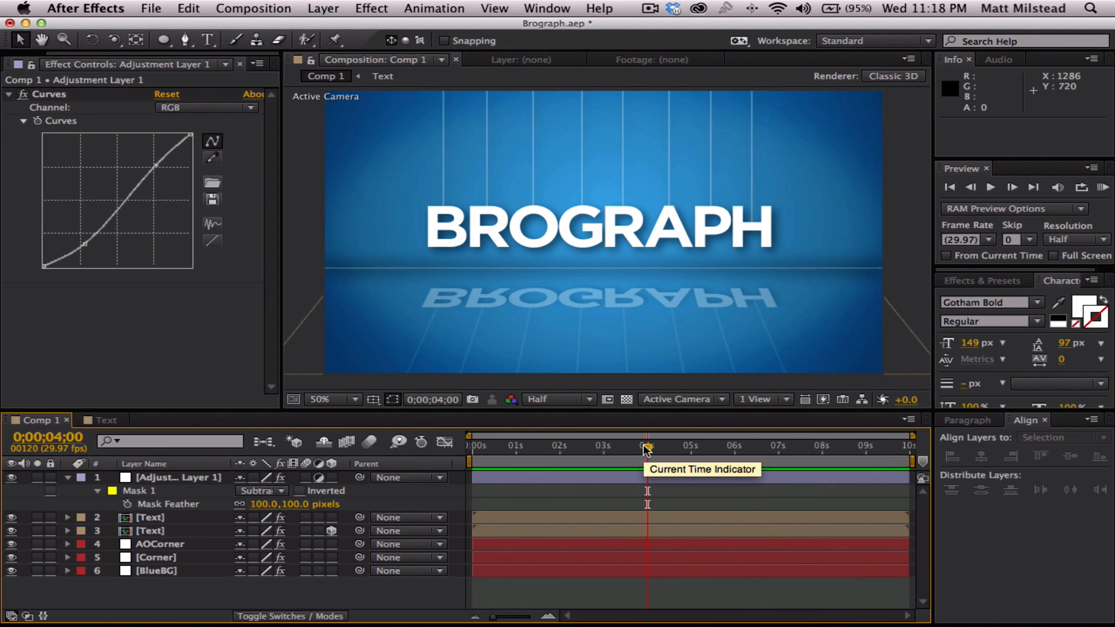
pyautogui.press('n')
pyautogui.moveTo(646, 450); pyautogui.dragTo(444, 450)
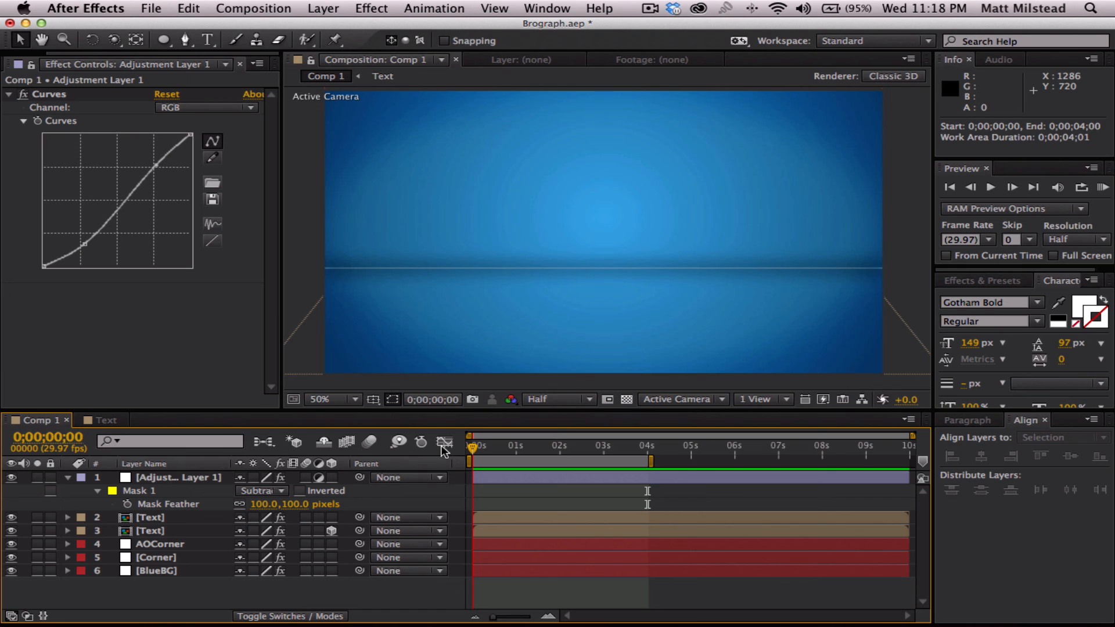
pyautogui.click(1102, 187)
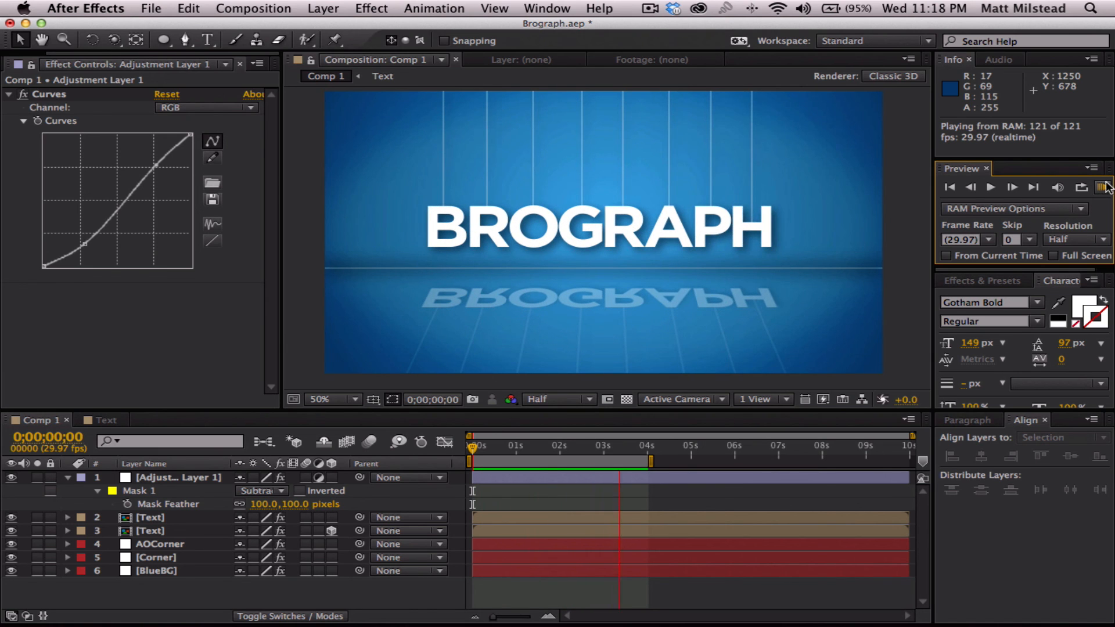
pyautogui.click(1102, 187)
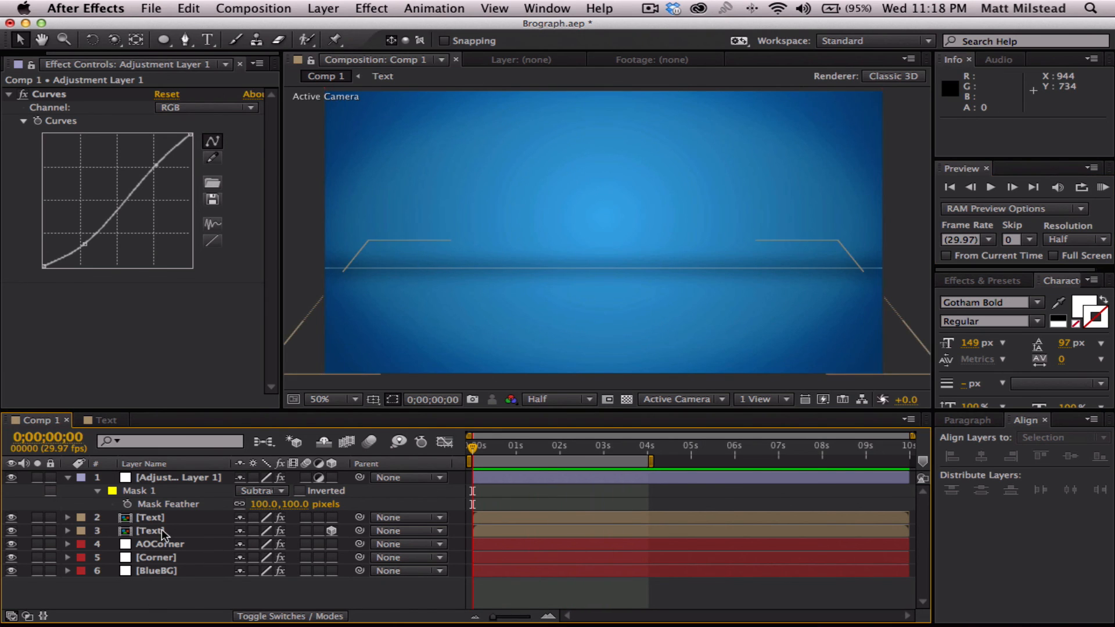
# - Turn on motion blur for all letter and string layers in the Text composition and both Text layers in Comp 1, enabling it for Comp 1
pyautogui.click(107, 420)
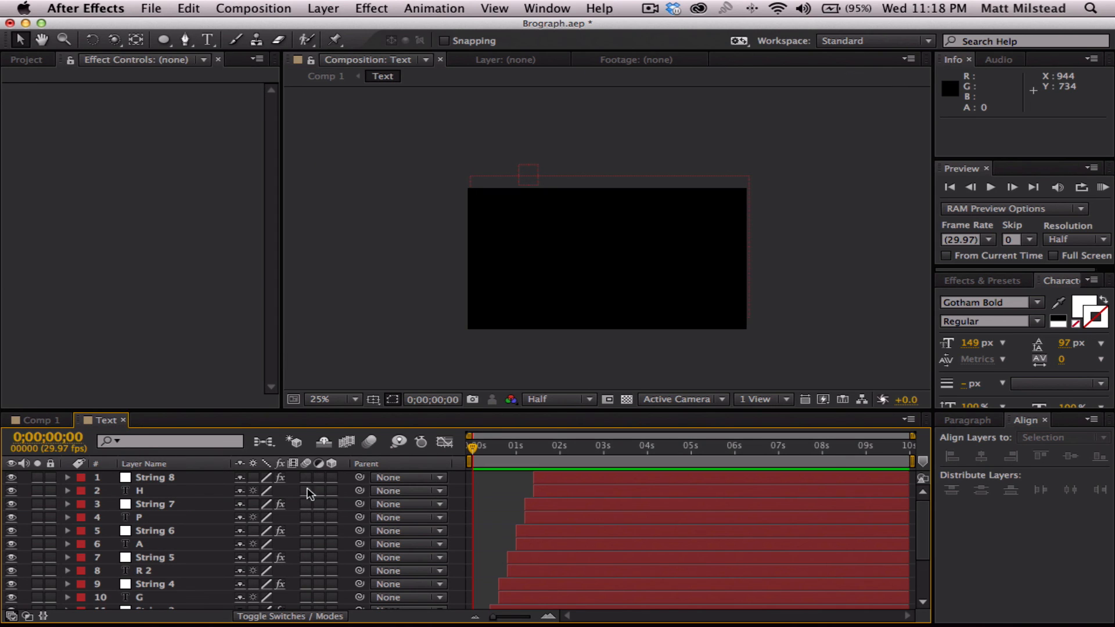
pyautogui.scroll(-3, 306, 607)
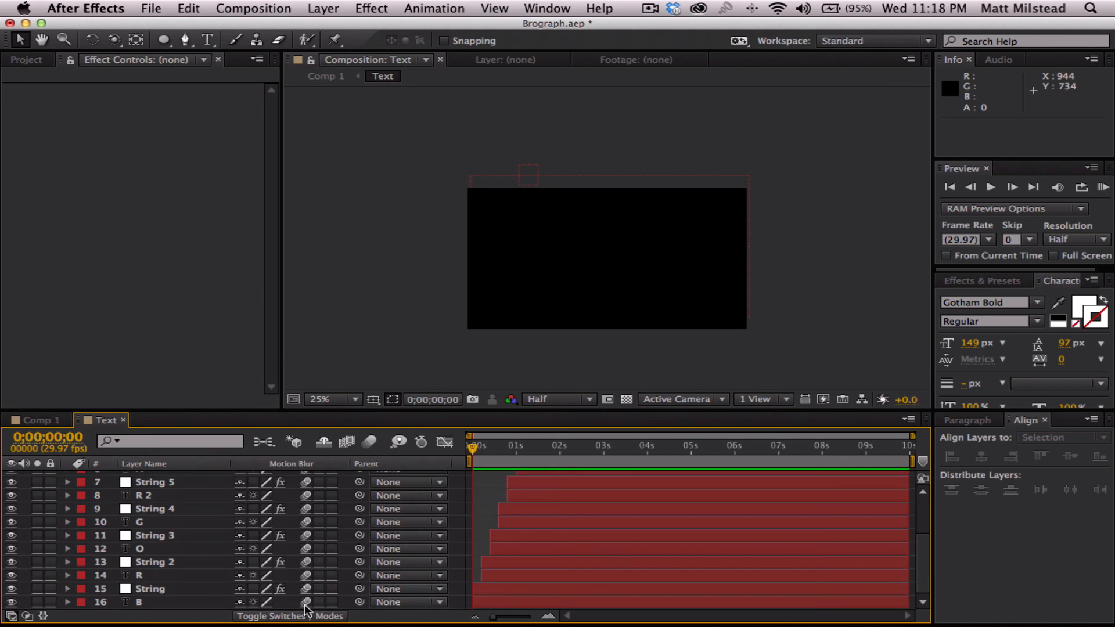
pyautogui.click(45, 422)
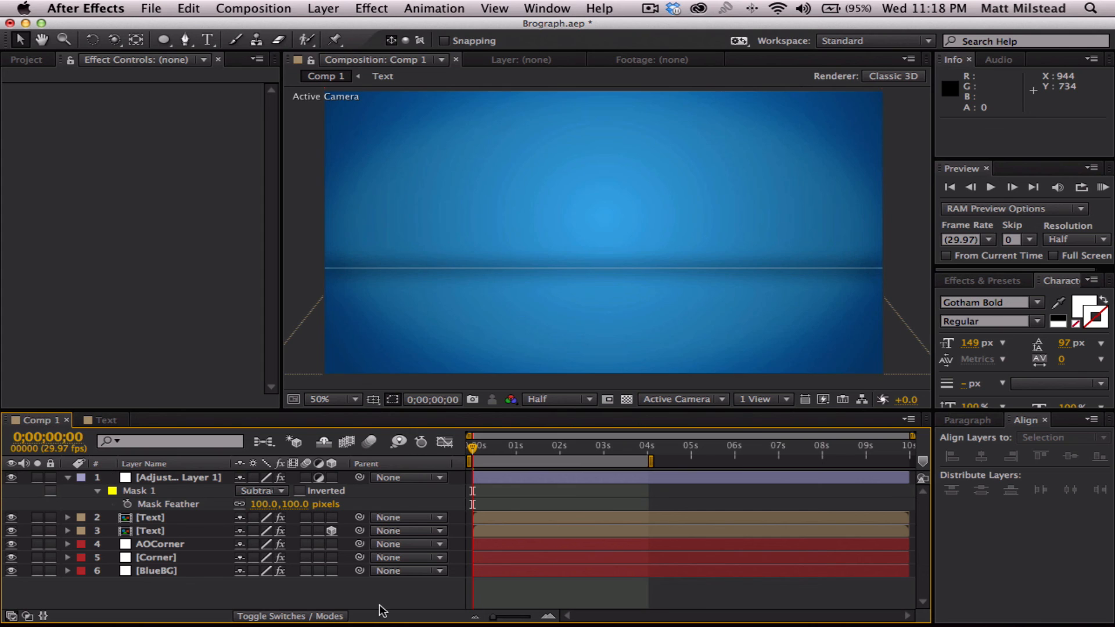
pyautogui.click(304, 517)
pyautogui.click(303, 530)
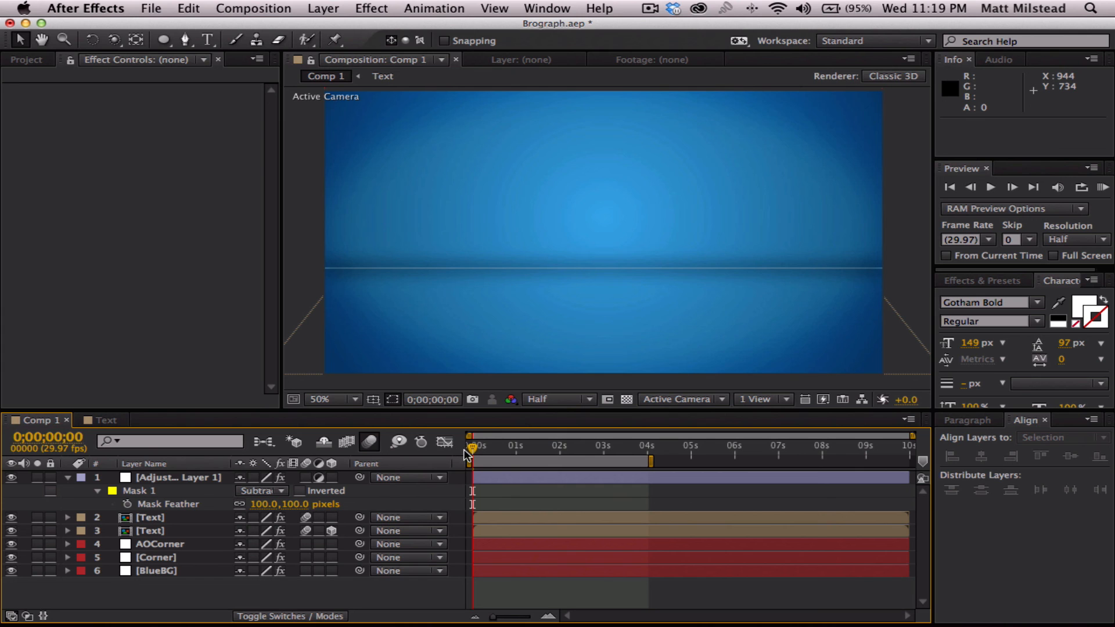
# - Save the project and play a RAM preview of the work area with motion blur
pyautogui.press('super+s')
pyautogui.click(1103, 187)
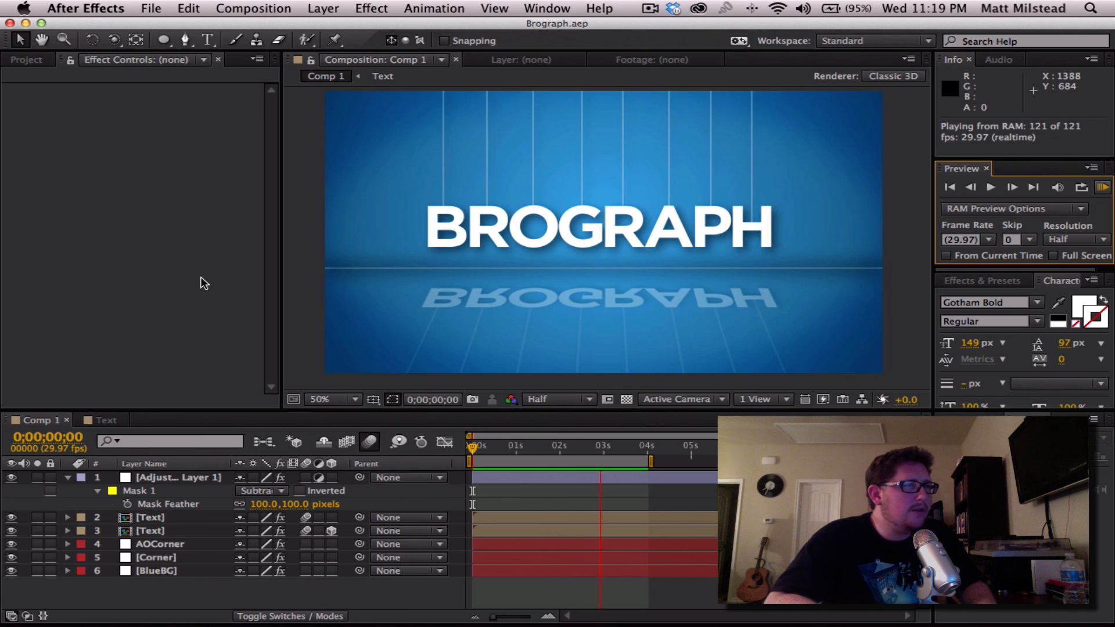
pyautogui.press('space')
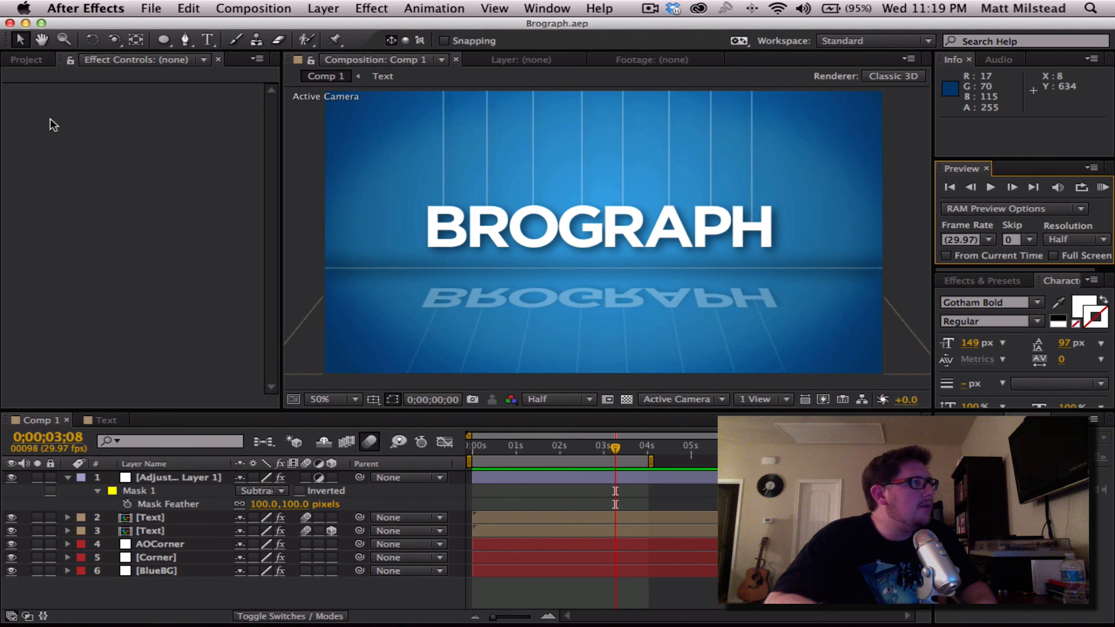